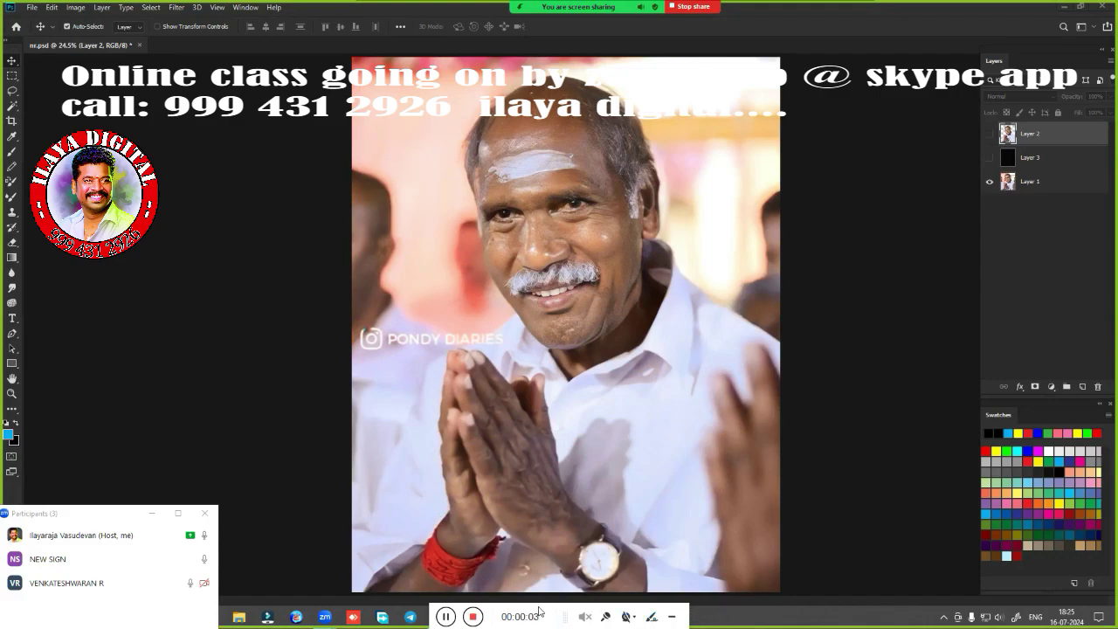
Check the document's width, height and resolution in the image size settings, and accept them unchanged
{"action": "left_click_drag", "start_coordinate": [539, 611], "coordinate": [742, 607]}
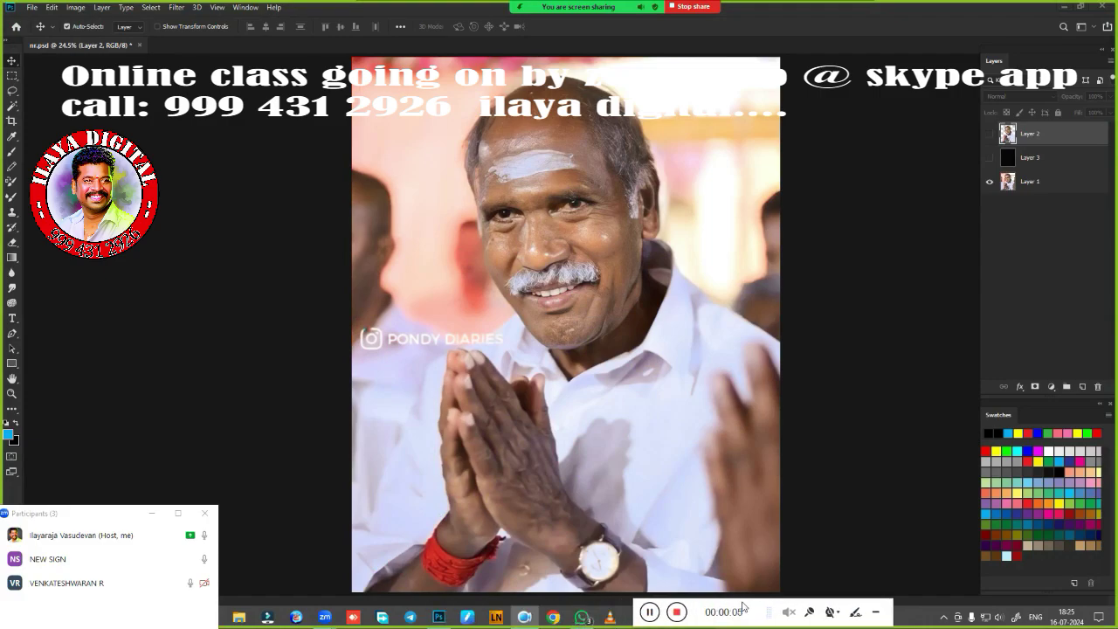
{"action": "left_click", "coordinate": [604, 358]}
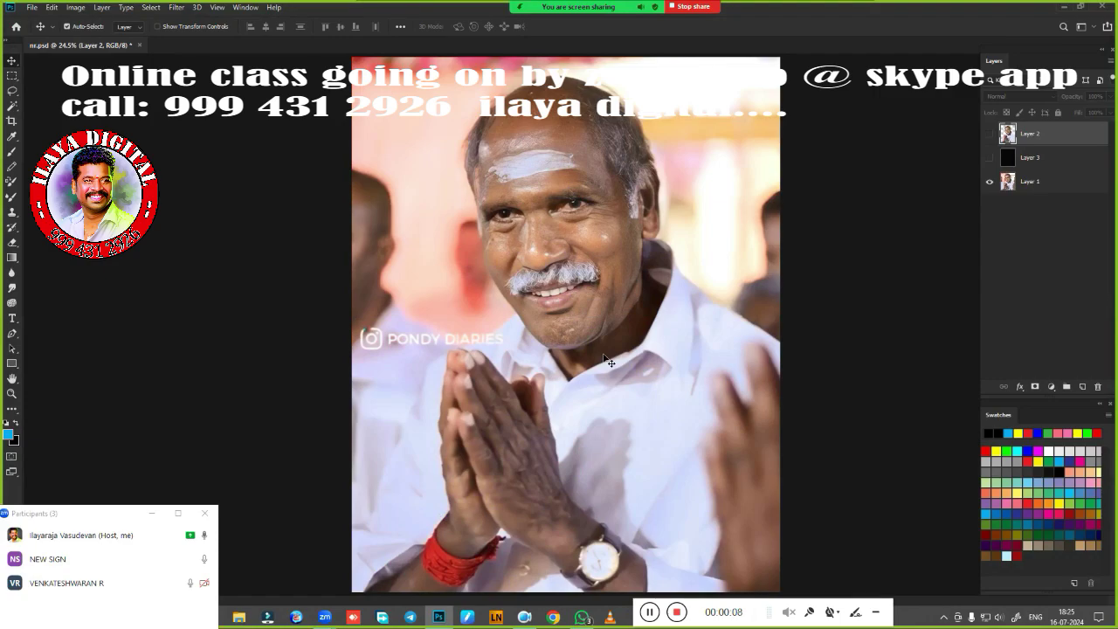
{"action": "key", "text": "ctrl+alt+i"}
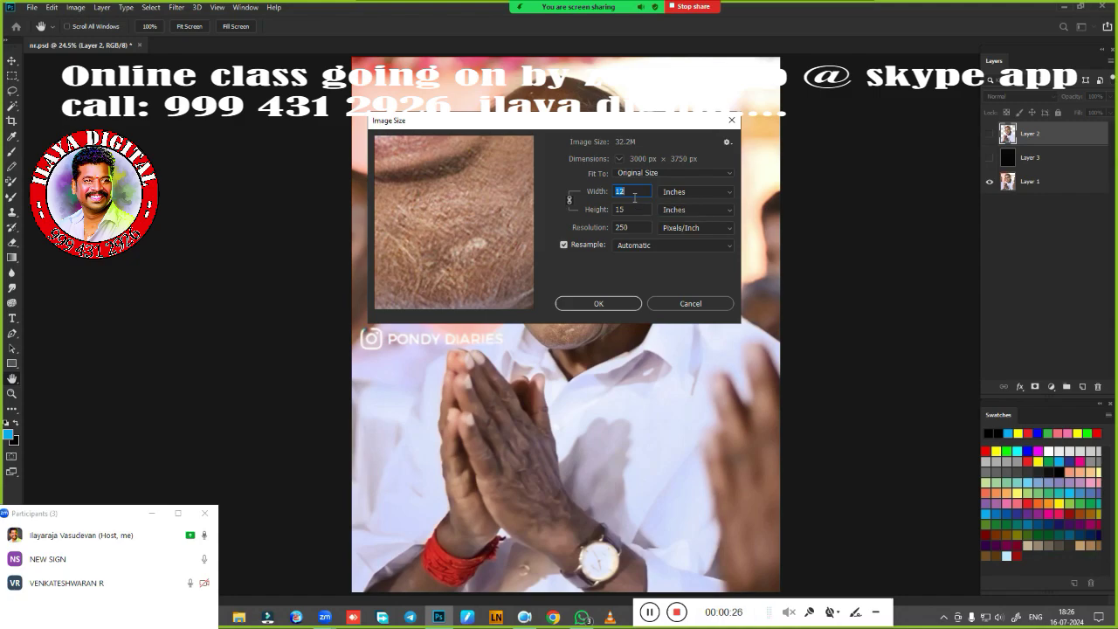
{"action": "left_click", "coordinate": [624, 303]}
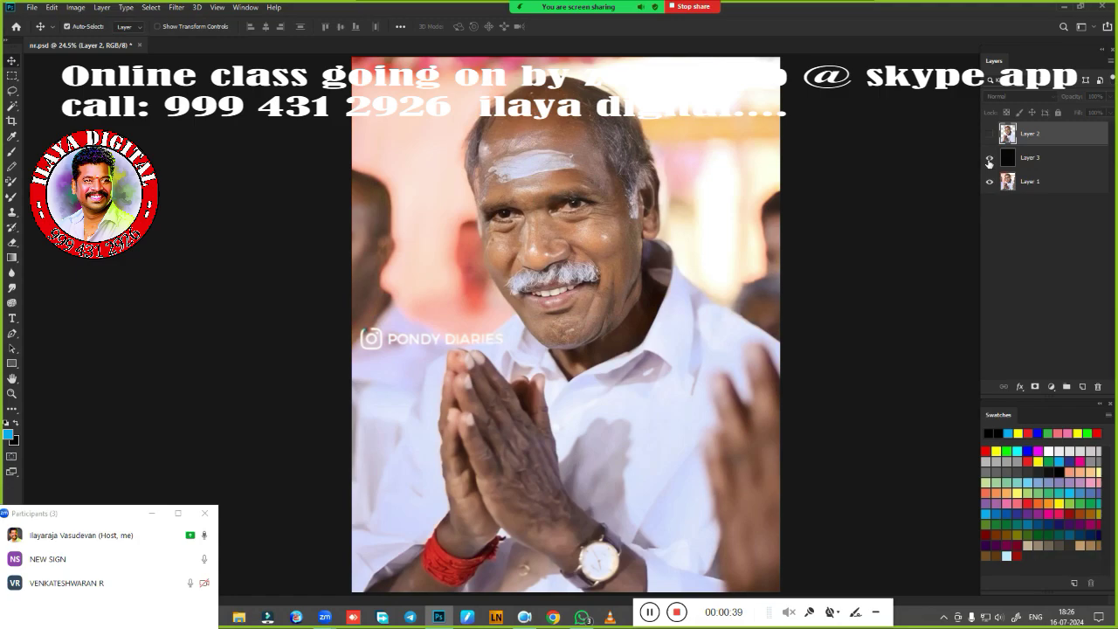
Make the black Layer 3 and the cutout portrait on Layer 2 visible above Layer 1
{"action": "left_click", "coordinate": [990, 158]}
{"action": "left_click", "coordinate": [990, 133]}
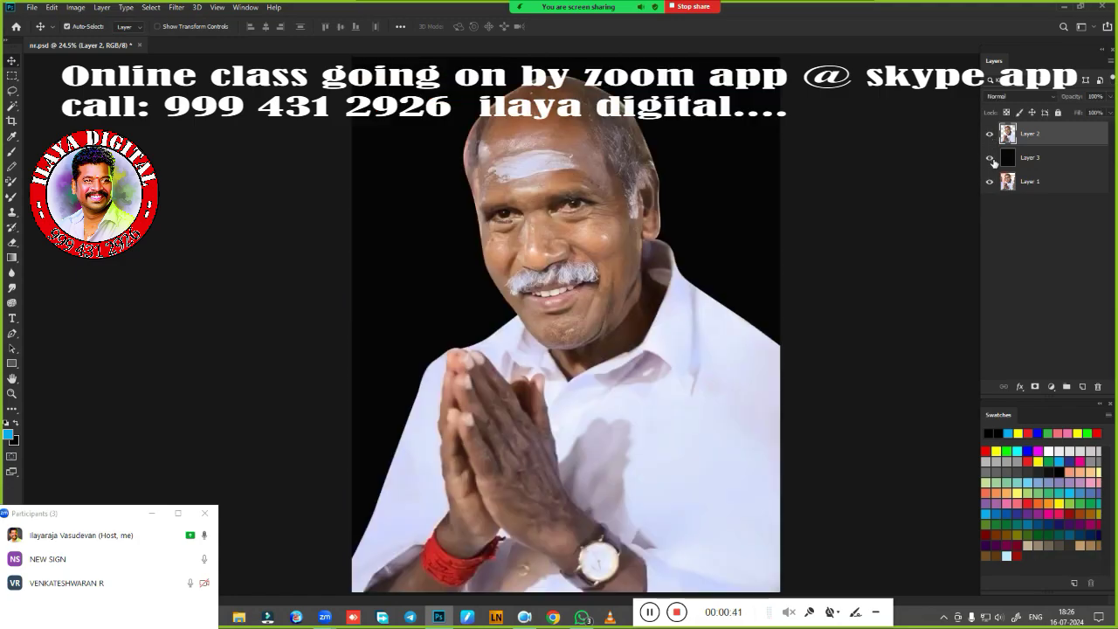
{"action": "left_click", "coordinate": [991, 157]}
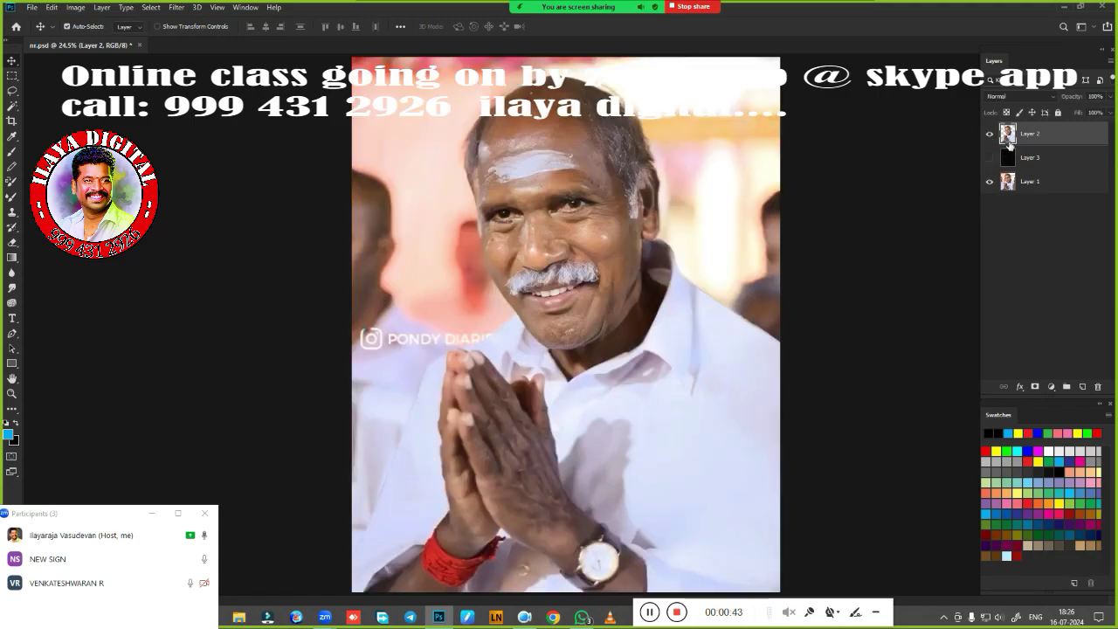
{"action": "left_click", "coordinate": [990, 158]}
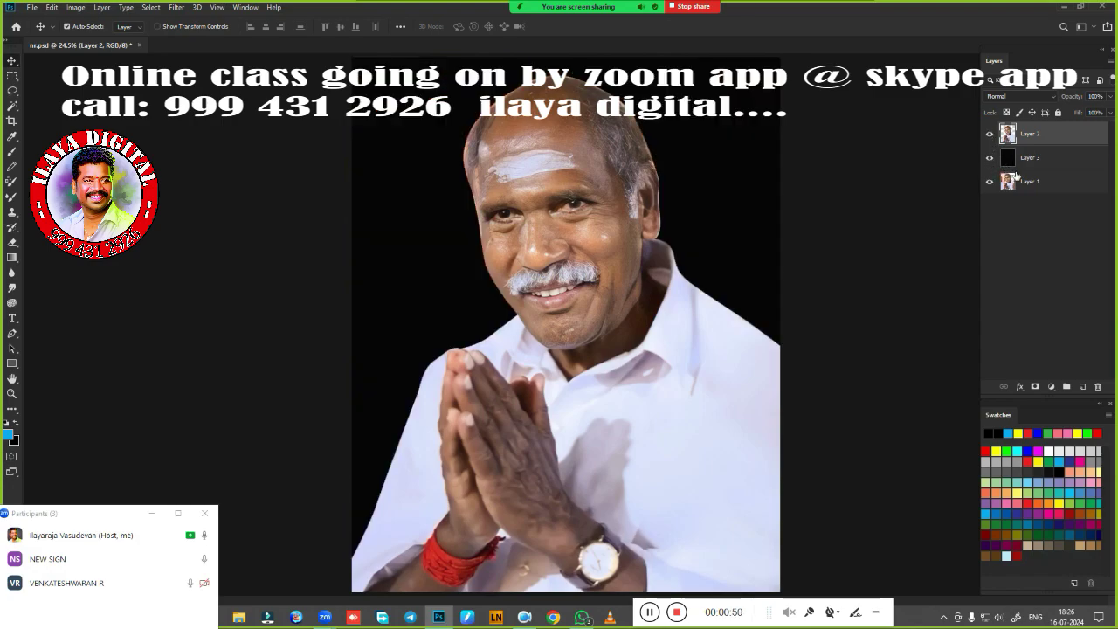
Switch the visibility of Layer 3 and Layer 2 off and on to compare the cutout with the original photo
{"action": "left_click", "coordinate": [990, 157]}
{"action": "left_click", "coordinate": [990, 157]}
{"action": "left_click", "coordinate": [990, 158]}
{"action": "left_click", "coordinate": [991, 158]}
{"action": "left_click", "coordinate": [991, 158]}
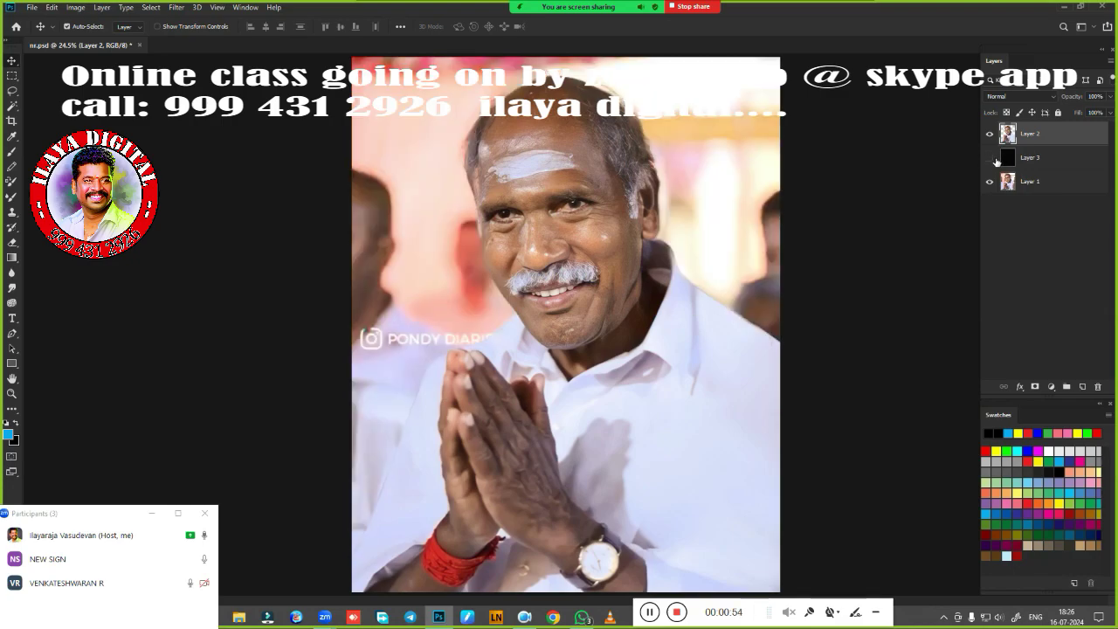
{"action": "left_click", "coordinate": [990, 147]}
{"action": "left_click", "coordinate": [990, 146]}
{"action": "left_click", "coordinate": [990, 158]}
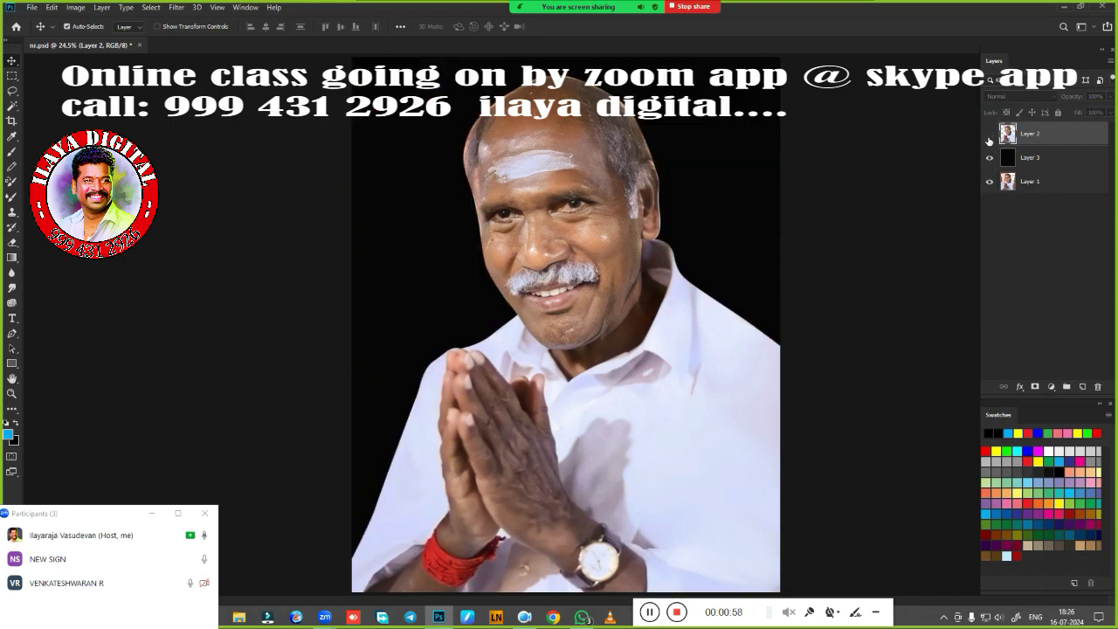
{"action": "left_click", "coordinate": [990, 134]}
{"action": "left_click", "coordinate": [989, 133]}
Duplicate the cutout portrait on Layer 2
{"action": "key", "text": "ctrl"}
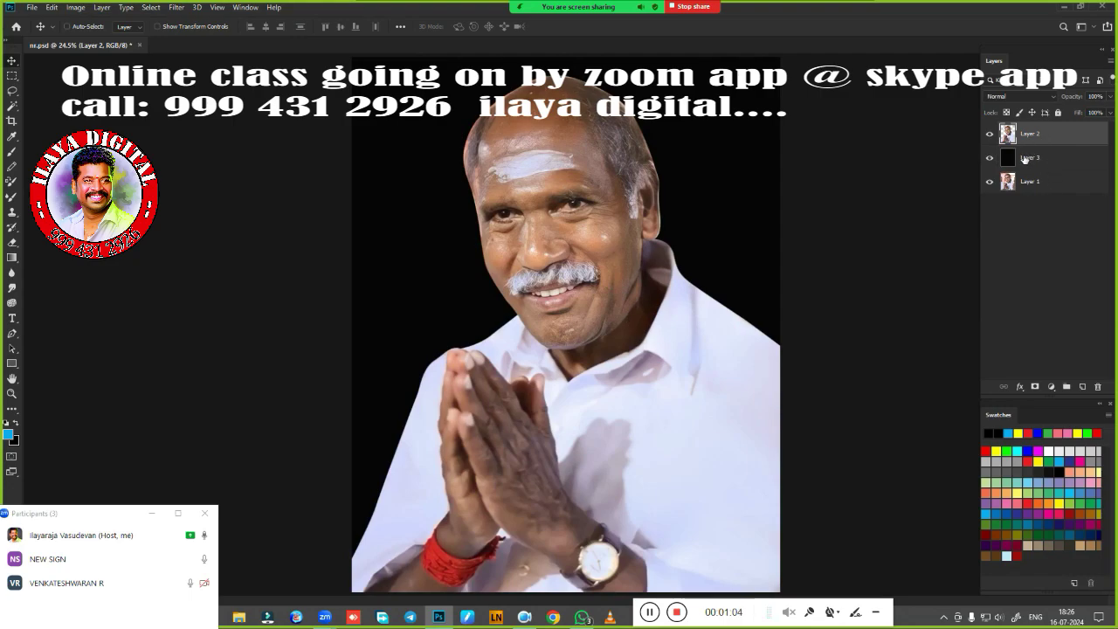
{"action": "key", "text": "ctrl+j"}
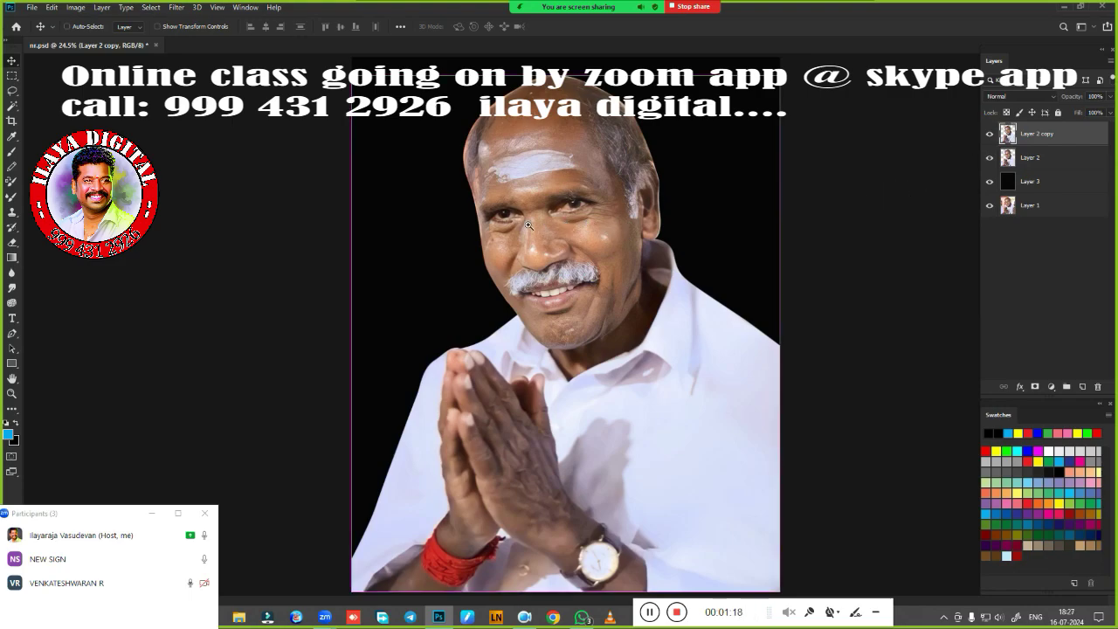
Outline the shaded side and other areas of the face with freehand lasso selections, and clear the selection
{"action": "scroll", "coordinate": [571, 236], "scroll_direction": "up", "scroll_amount": 5}
{"action": "left_click_drag", "start_coordinate": [671, 229], "coordinate": [619, 273]}
{"action": "scroll", "coordinate": [620, 272], "scroll_direction": "down", "scroll_amount": 3}
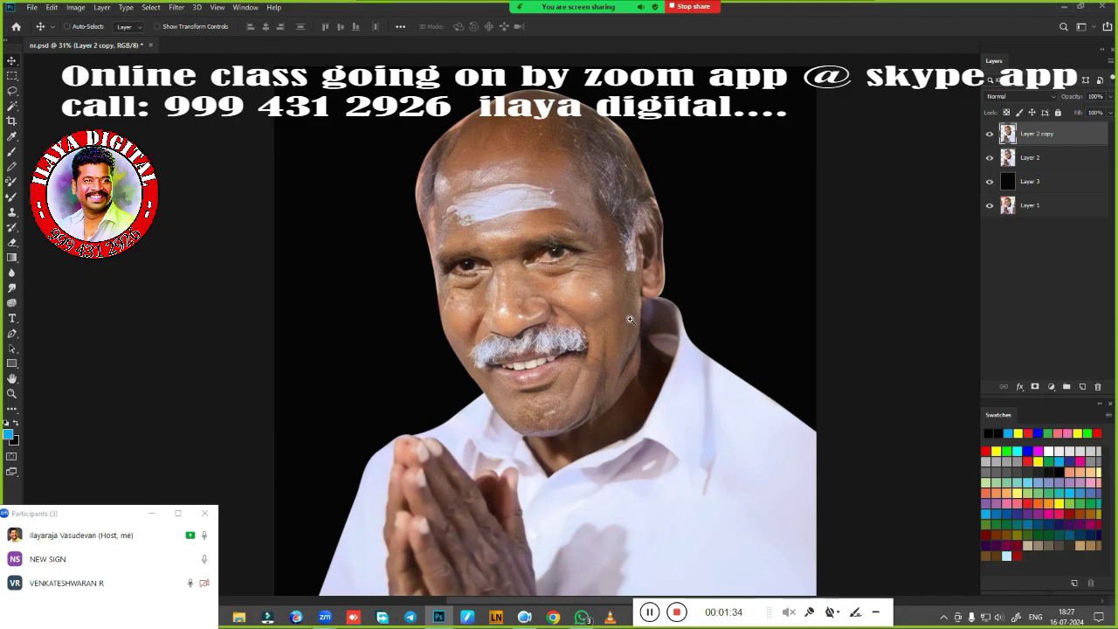
{"action": "key", "text": "ctrl+0"}
{"action": "left_click_drag", "start_coordinate": [574, 226], "coordinate": [625, 241]}
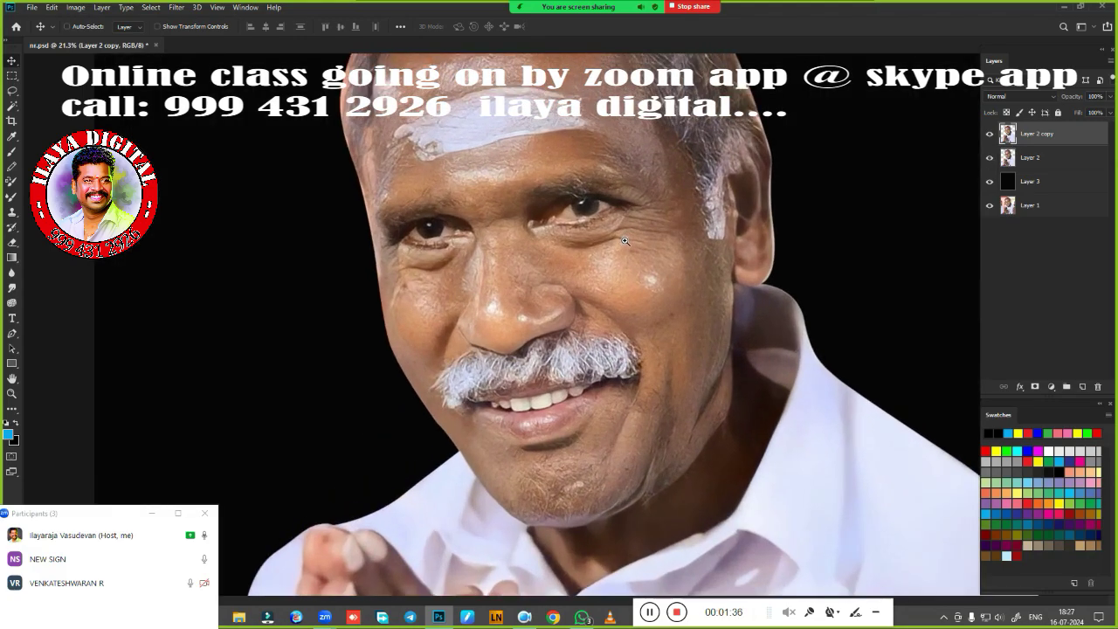
{"action": "scroll", "coordinate": [625, 240], "scroll_direction": "down", "scroll_amount": 3}
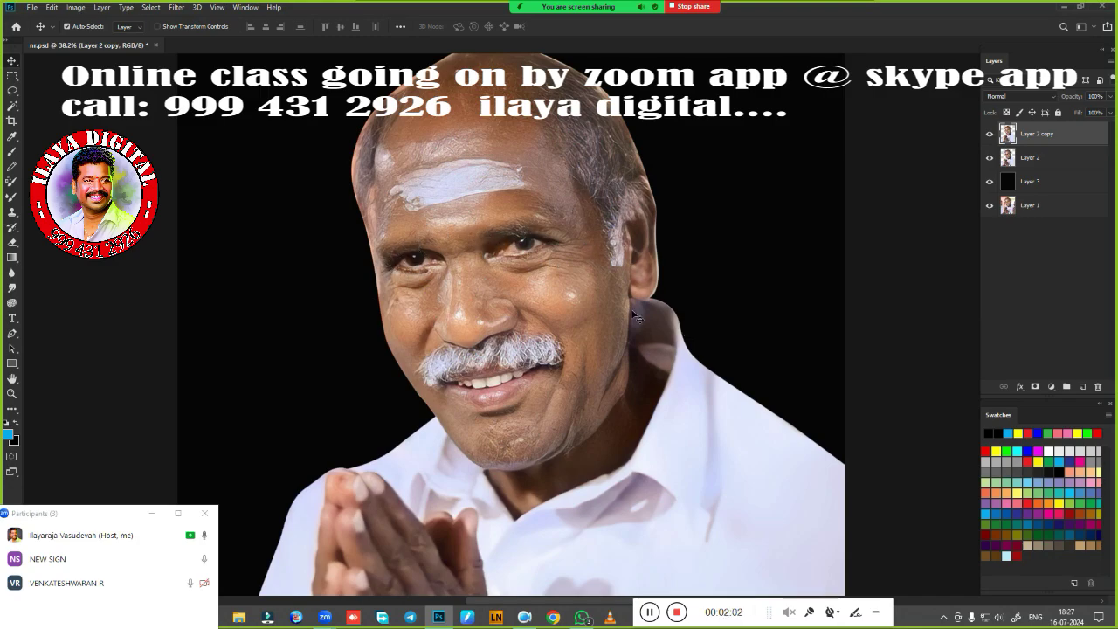
{"action": "key", "text": "l"}
{"action": "mouse_move", "coordinate": [546, 136]}
{"action": "left_mouse_down"}
{"action": "mouse_move", "coordinate": [588, 148]}
{"action": "mouse_move", "coordinate": [668, 218]}
{"action": "mouse_move", "coordinate": [668, 405]}
{"action": "mouse_move", "coordinate": [540, 430]}
{"action": "mouse_move", "coordinate": [584, 253]}
{"action": "left_mouse_up"}
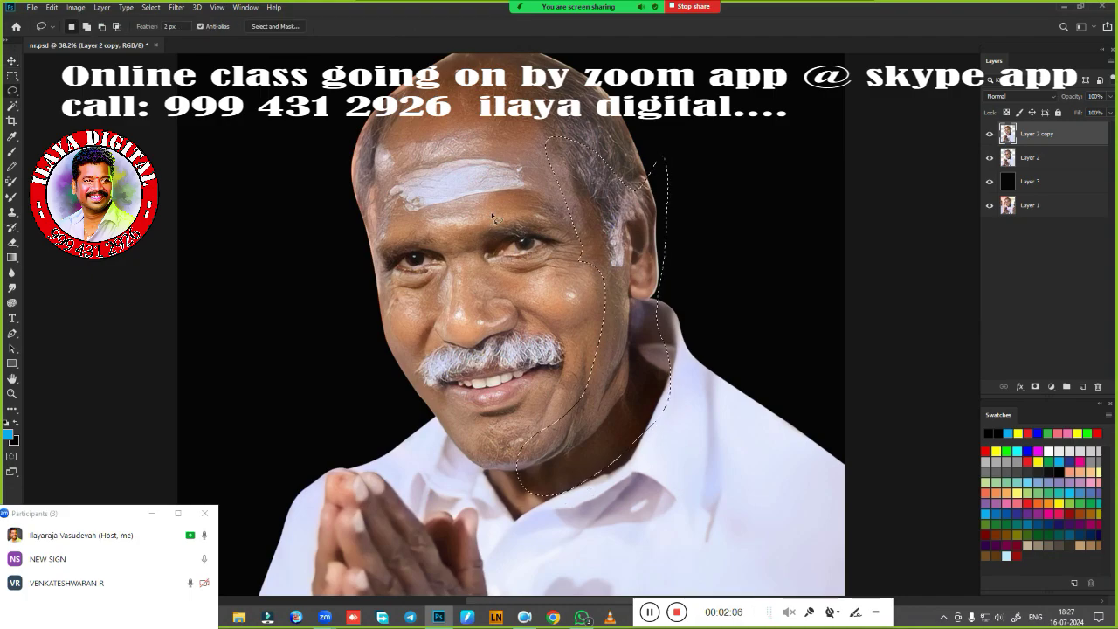
{"action": "mouse_move", "coordinate": [524, 194]}
{"action": "left_mouse_down"}
{"action": "mouse_move", "coordinate": [379, 229]}
{"action": "mouse_move", "coordinate": [384, 278]}
{"action": "mouse_move", "coordinate": [552, 248]}
{"action": "mouse_move", "coordinate": [530, 224]}
{"action": "left_mouse_up"}
{"action": "mouse_move", "coordinate": [522, 323]}
{"action": "left_mouse_down"}
{"action": "mouse_move", "coordinate": [584, 419]}
{"action": "mouse_move", "coordinate": [485, 493]}
{"action": "mouse_move", "coordinate": [477, 488]}
{"action": "left_mouse_up"}
{"action": "mouse_move", "coordinate": [601, 251]}
{"action": "left_mouse_down"}
{"action": "mouse_move", "coordinate": [568, 444]}
{"action": "mouse_move", "coordinate": [643, 231]}
{"action": "mouse_move", "coordinate": [605, 243]}
{"action": "left_mouse_up"}
{"action": "key", "text": "ctrl+d"}
{"action": "left_click_drag", "start_coordinate": [659, 381], "coordinate": [645, 383]}
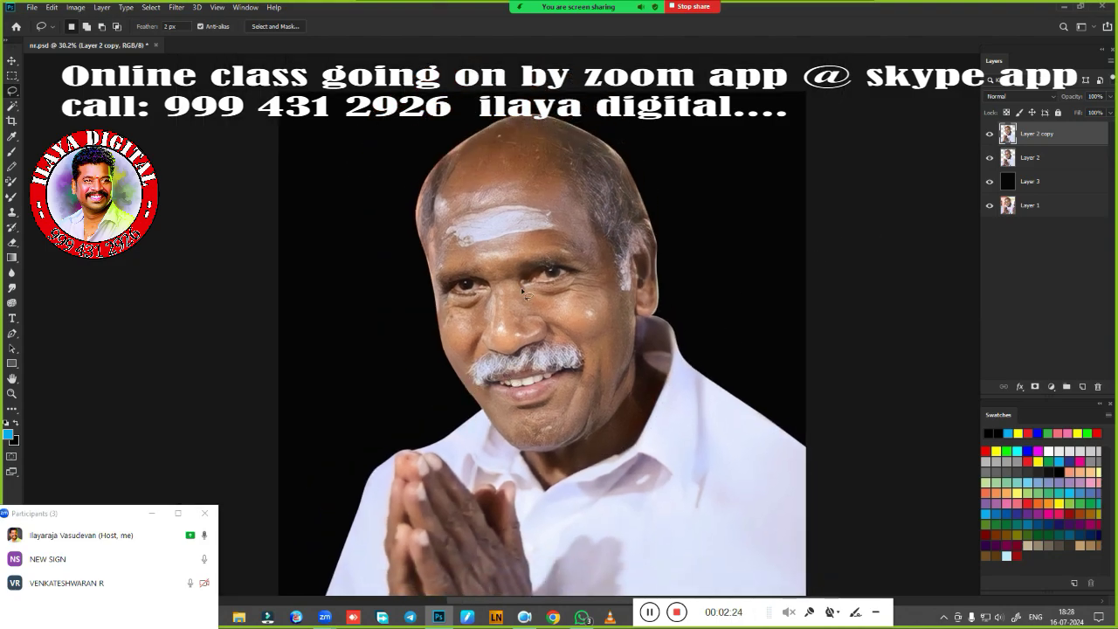
Open Brightness/Contrast for Layer 2 copy and try the brightness from its darkest extreme up to 150
{"action": "left_click", "coordinate": [79, 8]}
{"action": "mouse_move", "coordinate": [103, 41]}
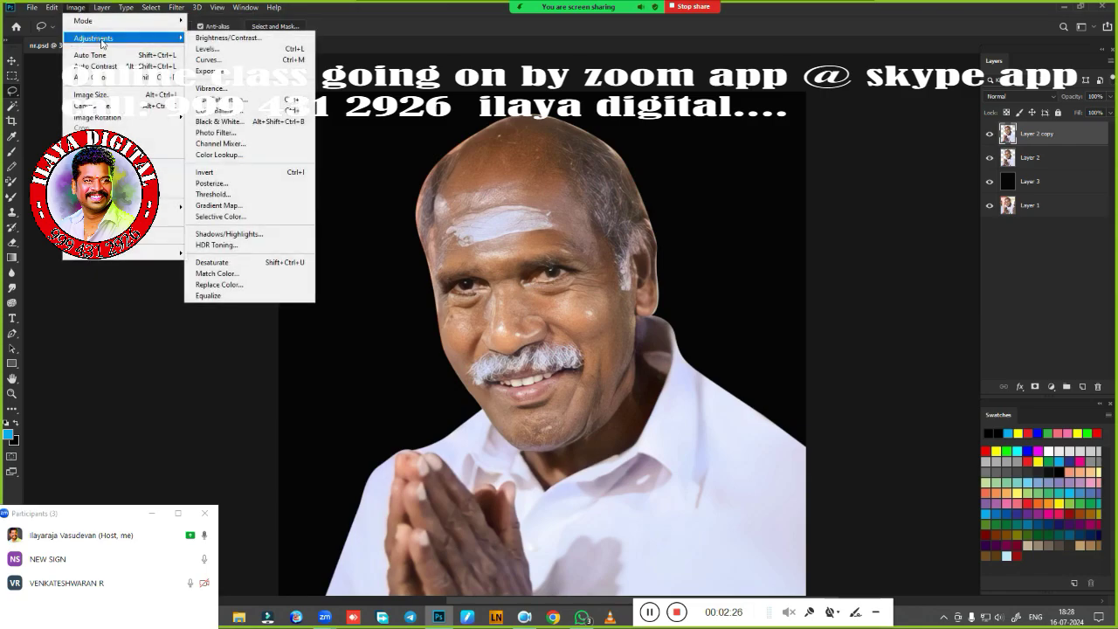
{"action": "left_click", "coordinate": [233, 40]}
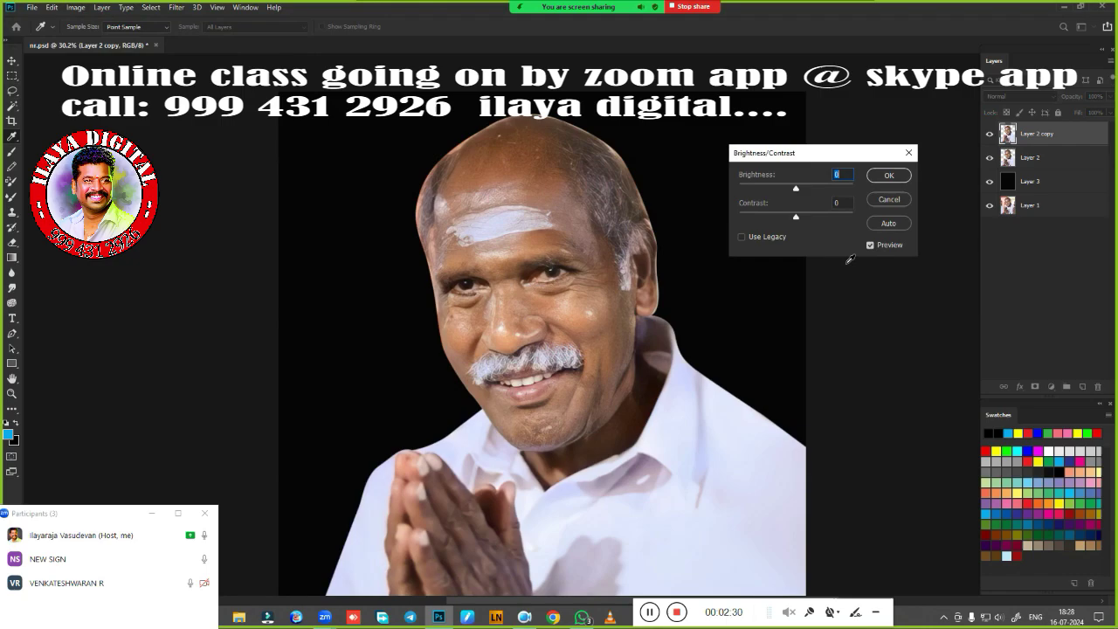
{"action": "left_click_drag", "start_coordinate": [796, 189], "coordinate": [662, 192]}
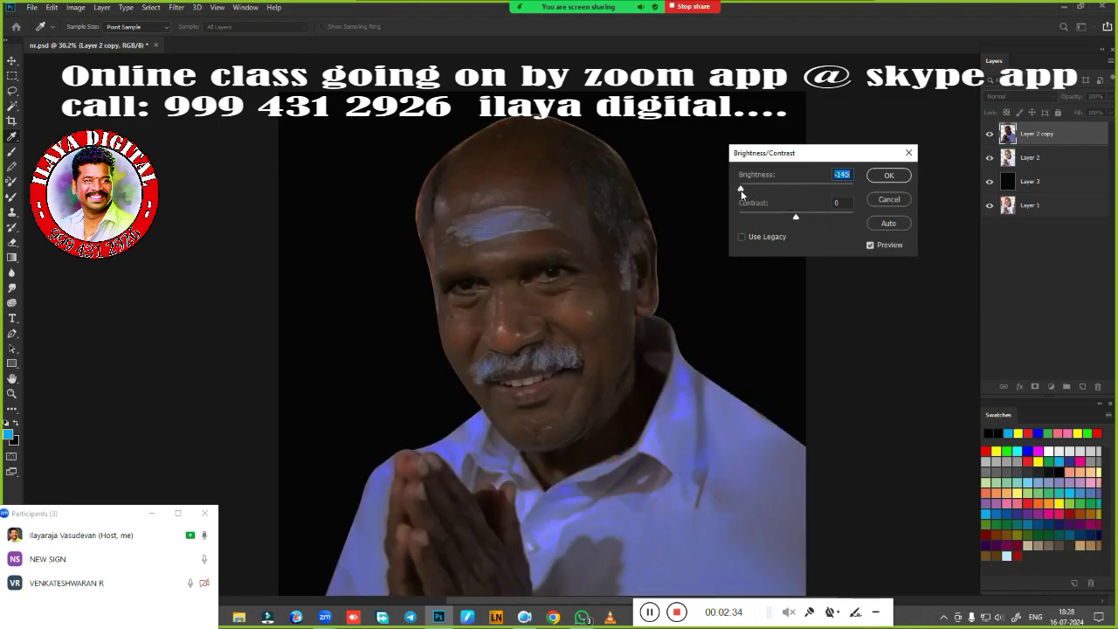
{"action": "left_click_drag", "start_coordinate": [742, 194], "coordinate": [914, 201]}
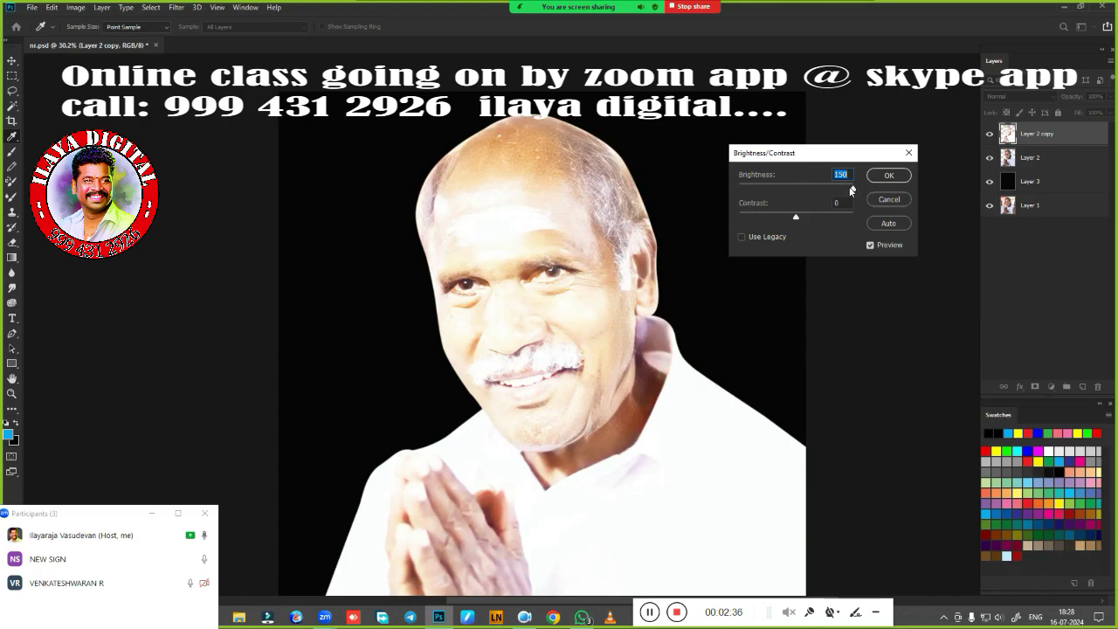
{"action": "left_click", "coordinate": [659, 304], "text": "ctrl"}
Set the portrait's brightness to 15 and compare the face with the preview off and on
{"action": "left_click_drag", "start_coordinate": [661, 309], "coordinate": [734, 292]}
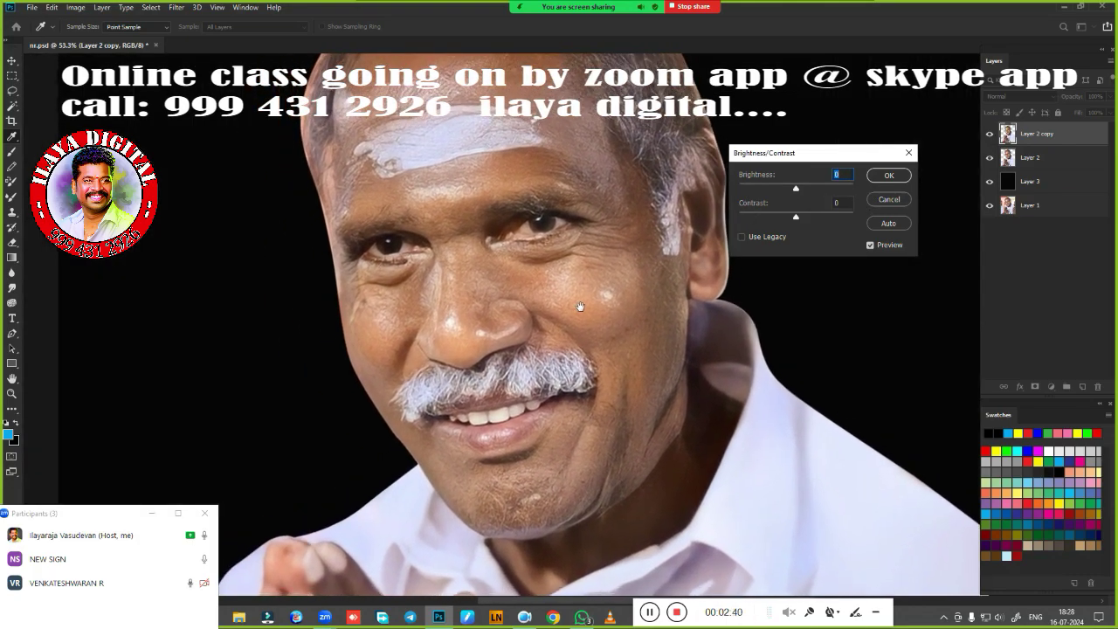
{"action": "left_click_drag", "start_coordinate": [580, 306], "coordinate": [620, 337]}
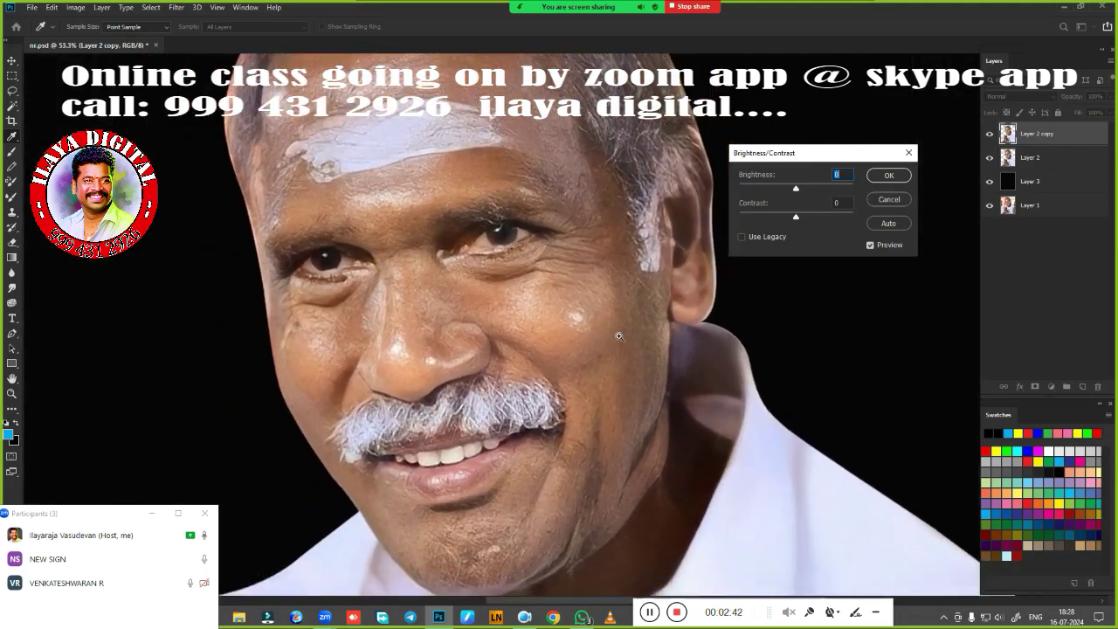
{"action": "scroll", "coordinate": [619, 336], "scroll_direction": "down", "scroll_amount": 3}
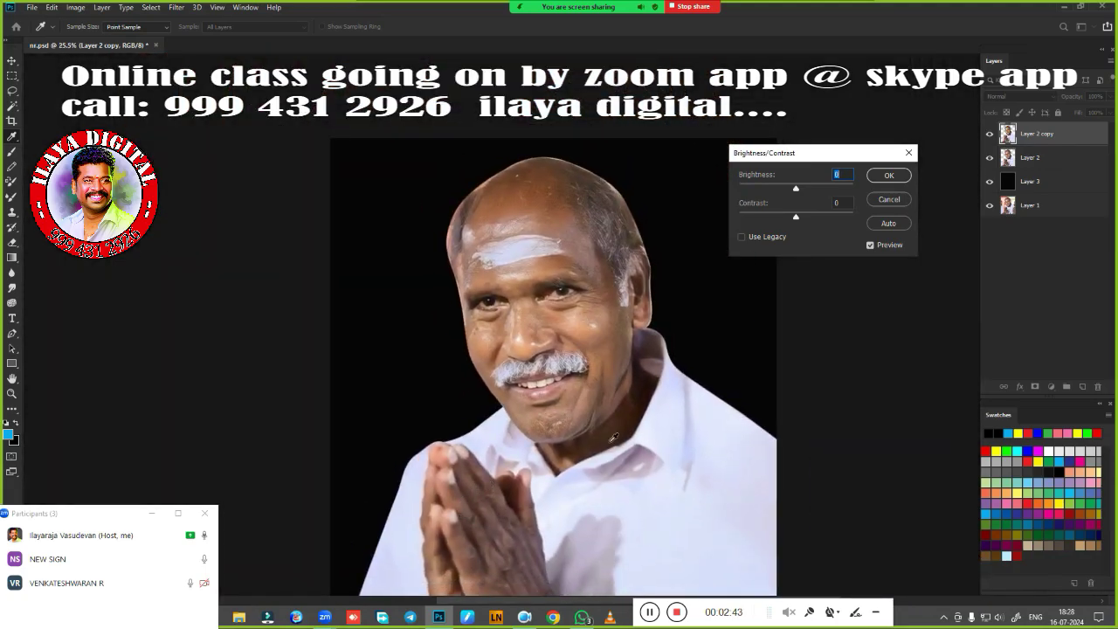
{"action": "scroll", "coordinate": [583, 314], "scroll_direction": "up", "scroll_amount": 5}
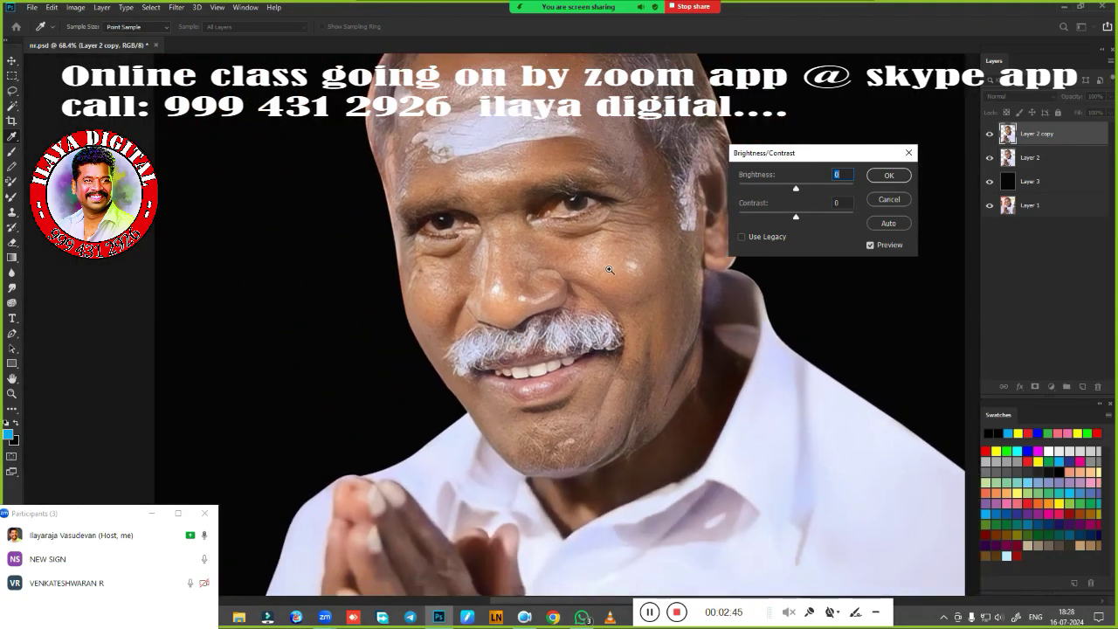
{"action": "scroll", "coordinate": [608, 269], "scroll_direction": "down", "scroll_amount": 2}
{"action": "scroll", "coordinate": [609, 271], "scroll_direction": "up", "scroll_amount": 4}
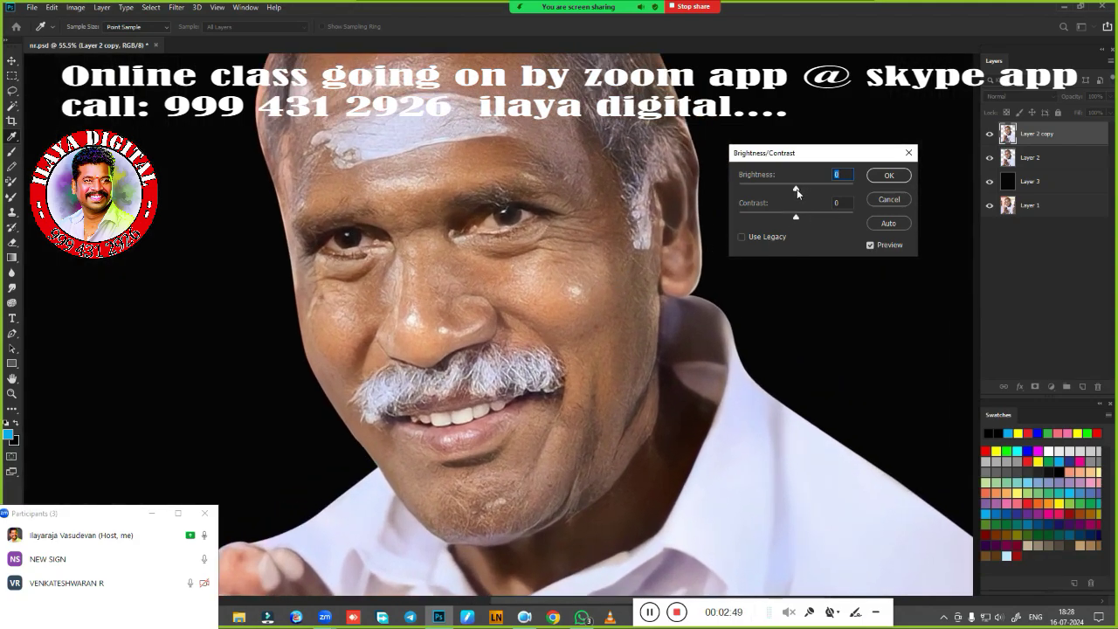
{"action": "mouse_move", "coordinate": [797, 191]}
{"action": "left_mouse_down"}
{"action": "mouse_move", "coordinate": [807, 191]}
{"action": "mouse_move", "coordinate": [730, 194]}
{"action": "mouse_move", "coordinate": [796, 191]}
{"action": "left_mouse_up"}
{"action": "left_click_drag", "start_coordinate": [796, 191], "coordinate": [802, 190]}
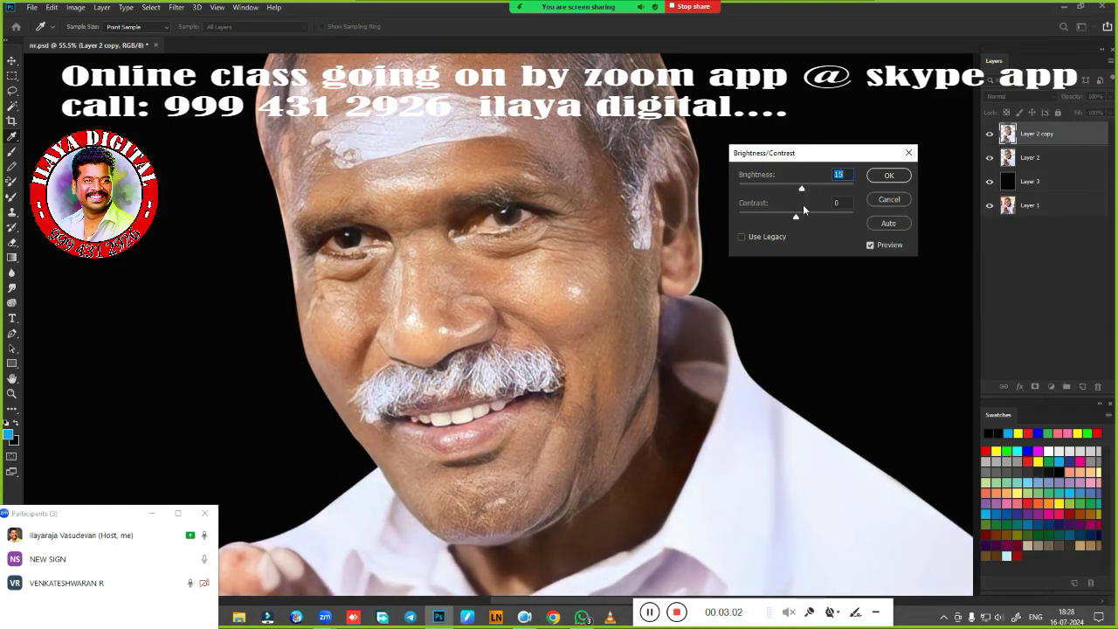
{"action": "left_click", "coordinate": [869, 246]}
{"action": "left_click", "coordinate": [869, 246]}
{"action": "left_click", "coordinate": [869, 246]}
{"action": "left_click", "coordinate": [869, 246]}
Set the brightness to 23 and the contrast to 48, compare the preview, and apply the adjustment
{"action": "mouse_move", "coordinate": [802, 190]}
{"action": "left_mouse_down"}
{"action": "mouse_move", "coordinate": [822, 192]}
{"action": "mouse_move", "coordinate": [755, 191]}
{"action": "mouse_move", "coordinate": [806, 194]}
{"action": "left_mouse_up"}
{"action": "left_click_drag", "start_coordinate": [795, 218], "coordinate": [822, 218]}
{"action": "left_click", "coordinate": [870, 245]}
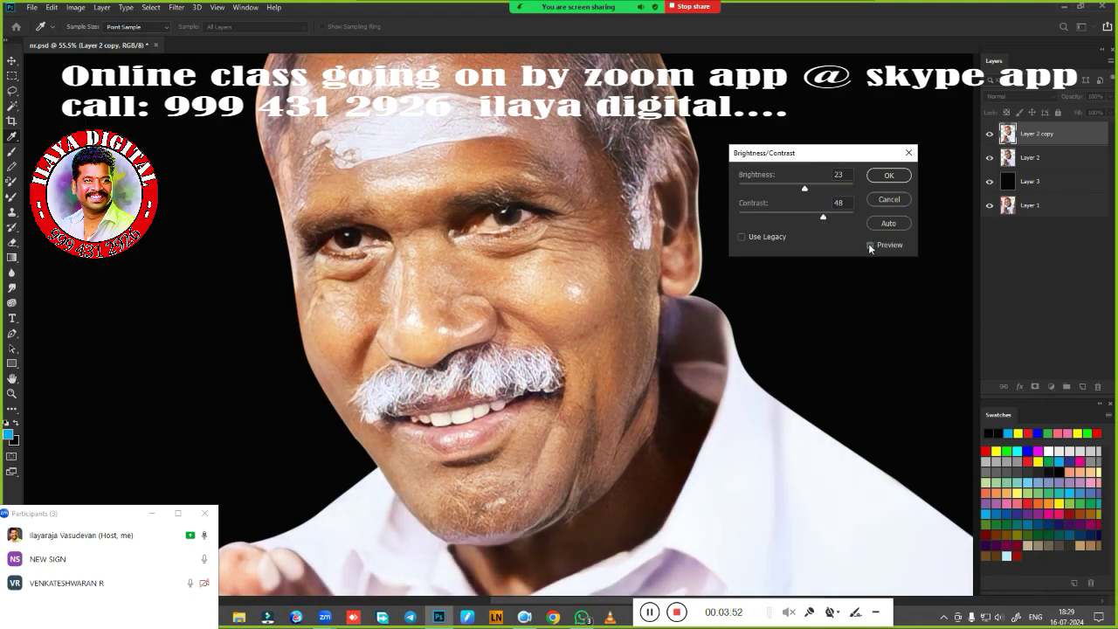
{"action": "left_click", "coordinate": [870, 244]}
{"action": "left_click", "coordinate": [870, 244]}
{"action": "left_click", "coordinate": [870, 245]}
{"action": "left_click", "coordinate": [885, 176]}
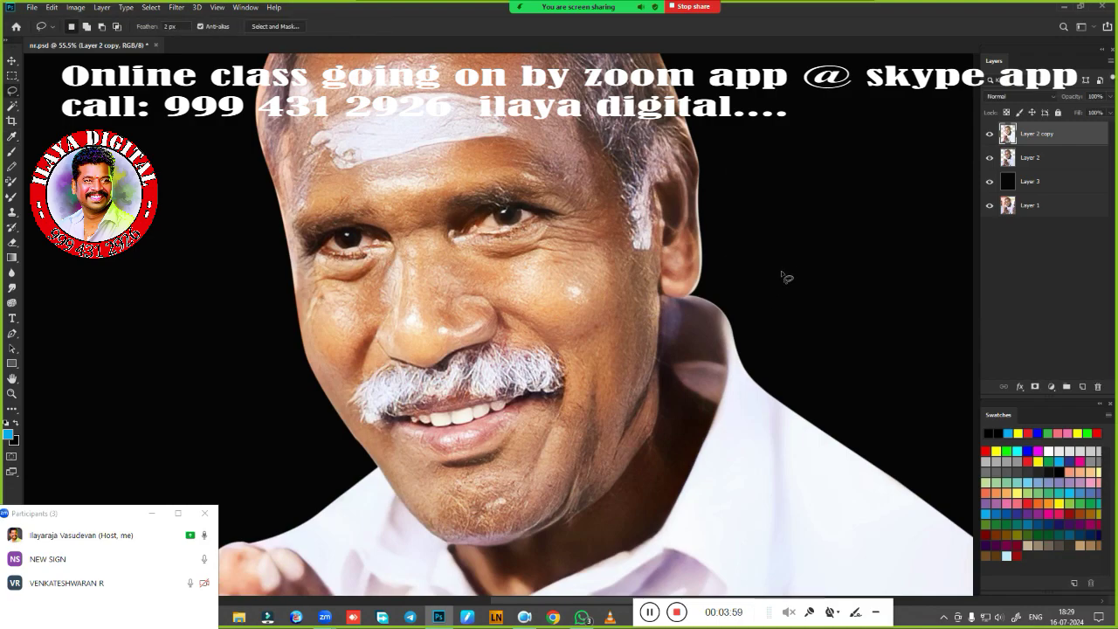
Start a Selective Color adjustment on Layer 2 copy and set Yellow to +20% for the Reds
{"action": "left_click", "coordinate": [77, 8]}
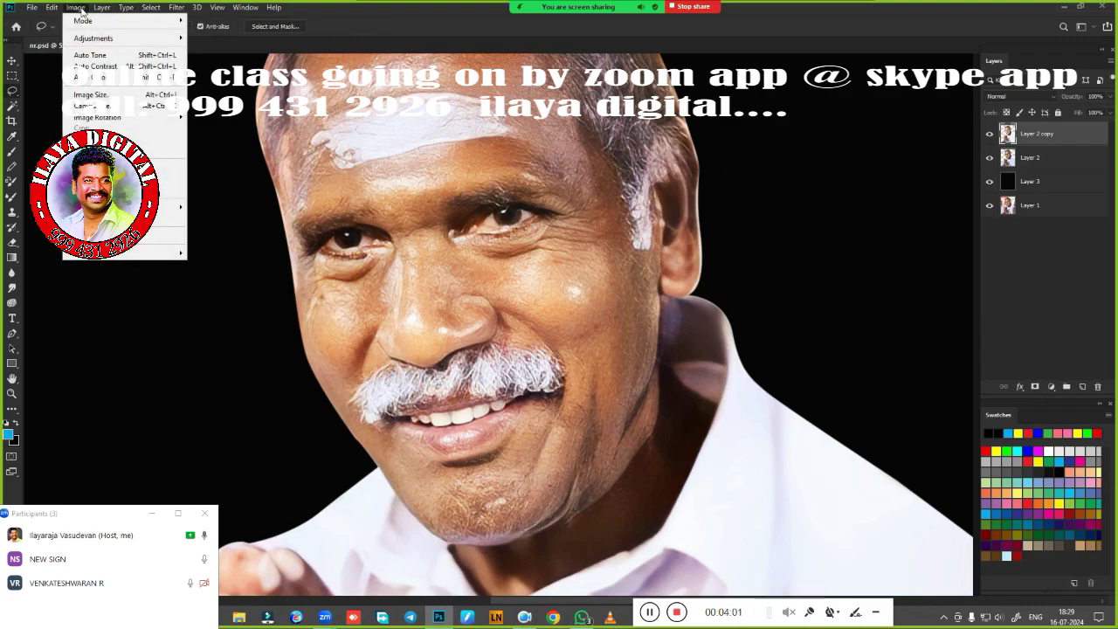
{"action": "mouse_move", "coordinate": [96, 30]}
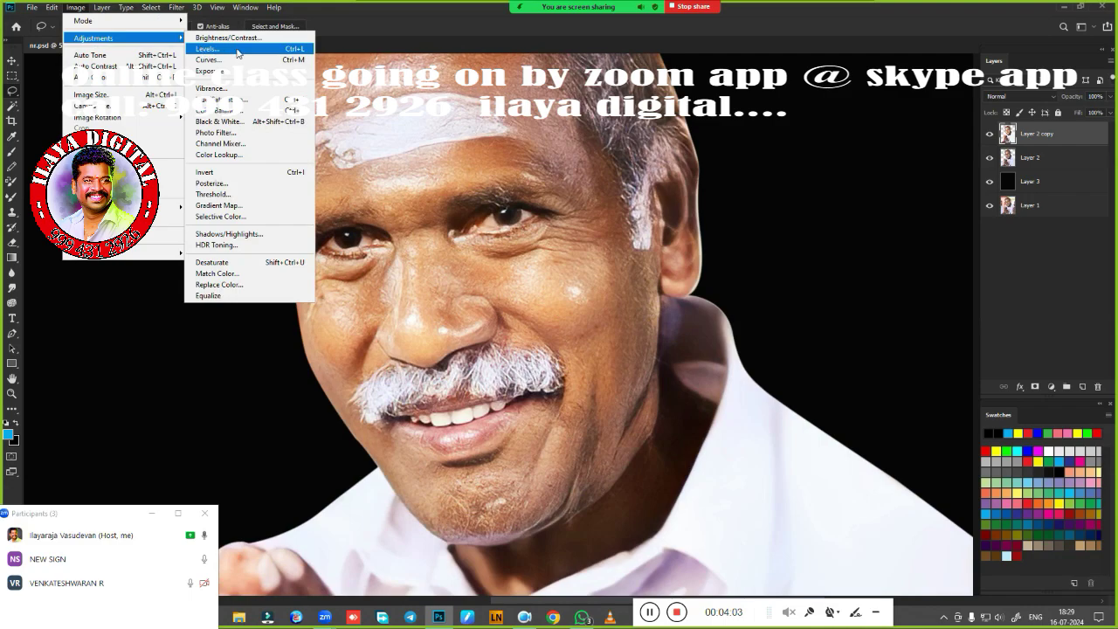
{"action": "left_click", "coordinate": [241, 217]}
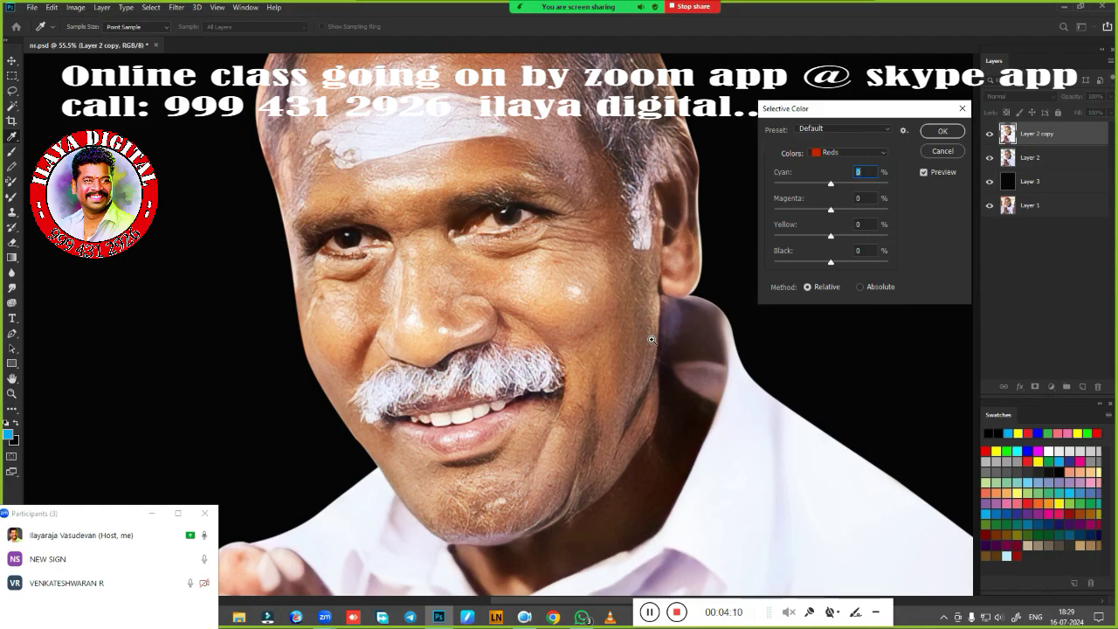
{"action": "scroll", "coordinate": [616, 335], "scroll_direction": "down", "scroll_amount": 2}
{"action": "left_click_drag", "start_coordinate": [616, 334], "coordinate": [602, 342]}
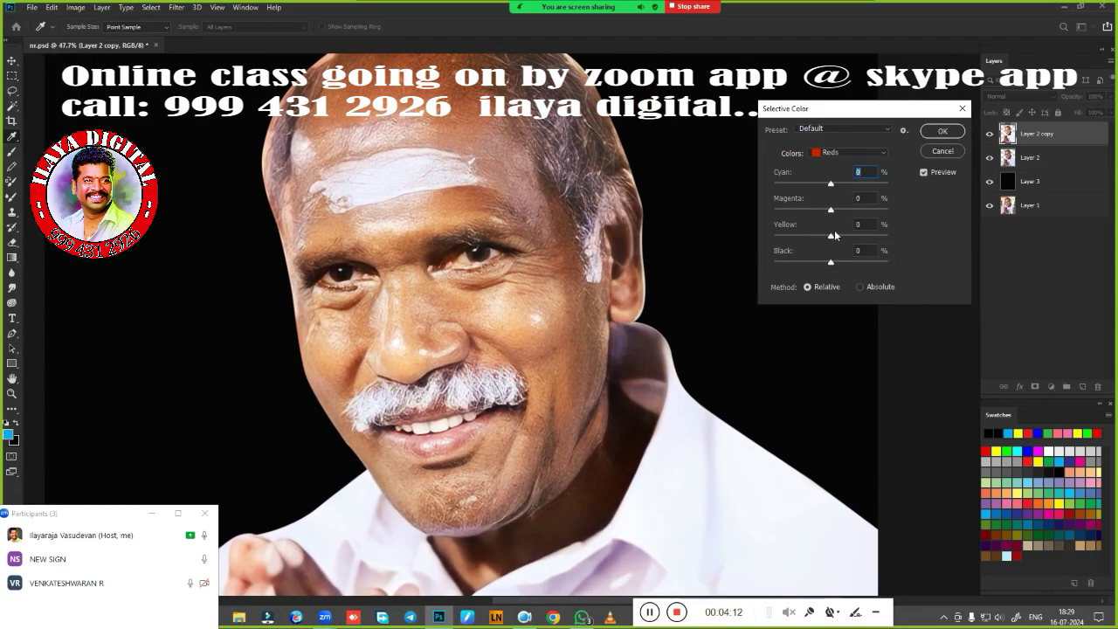
{"action": "left_click", "coordinate": [859, 152]}
{"action": "left_click", "coordinate": [848, 159]}
{"action": "left_click_drag", "start_coordinate": [830, 239], "coordinate": [879, 239]}
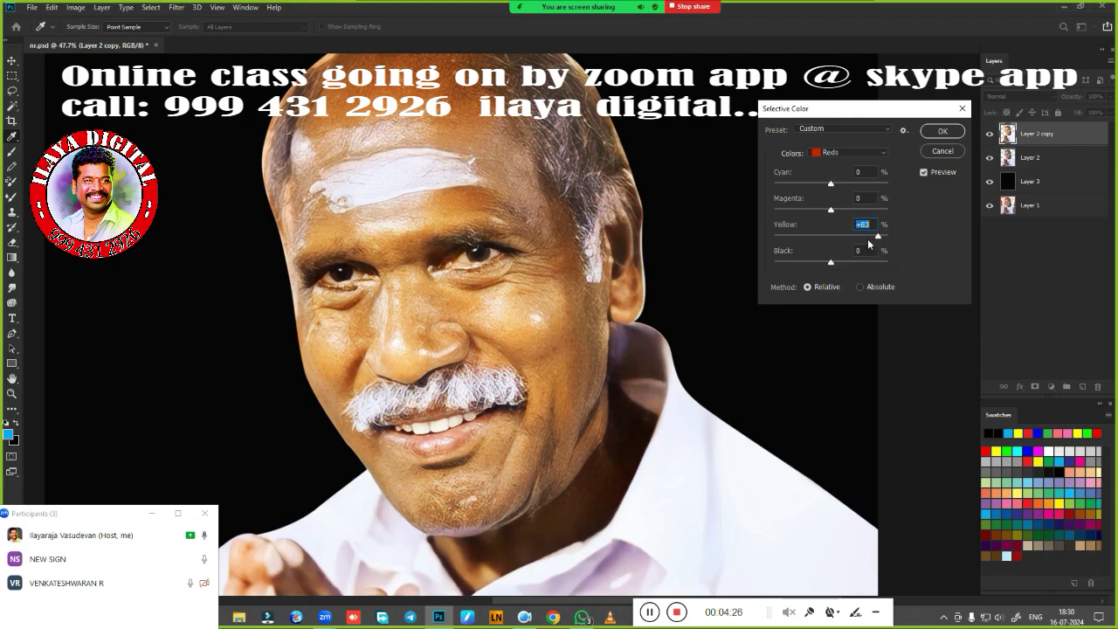
{"action": "type", "text": "0"}
{"action": "left_click_drag", "start_coordinate": [832, 239], "coordinate": [844, 240]}
Set Cyan to -9% and Black to -6% for the Reds and apply the Selective Color adjustment
{"action": "left_click_drag", "start_coordinate": [830, 186], "coordinate": [902, 187]}
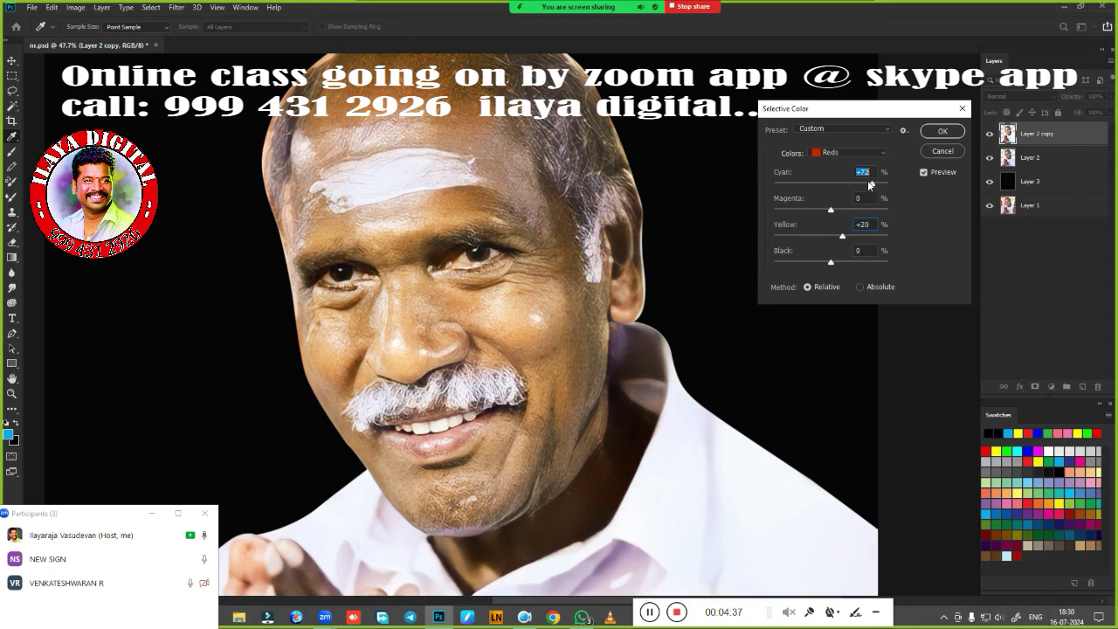
{"action": "left_click_drag", "start_coordinate": [904, 187], "coordinate": [823, 185]}
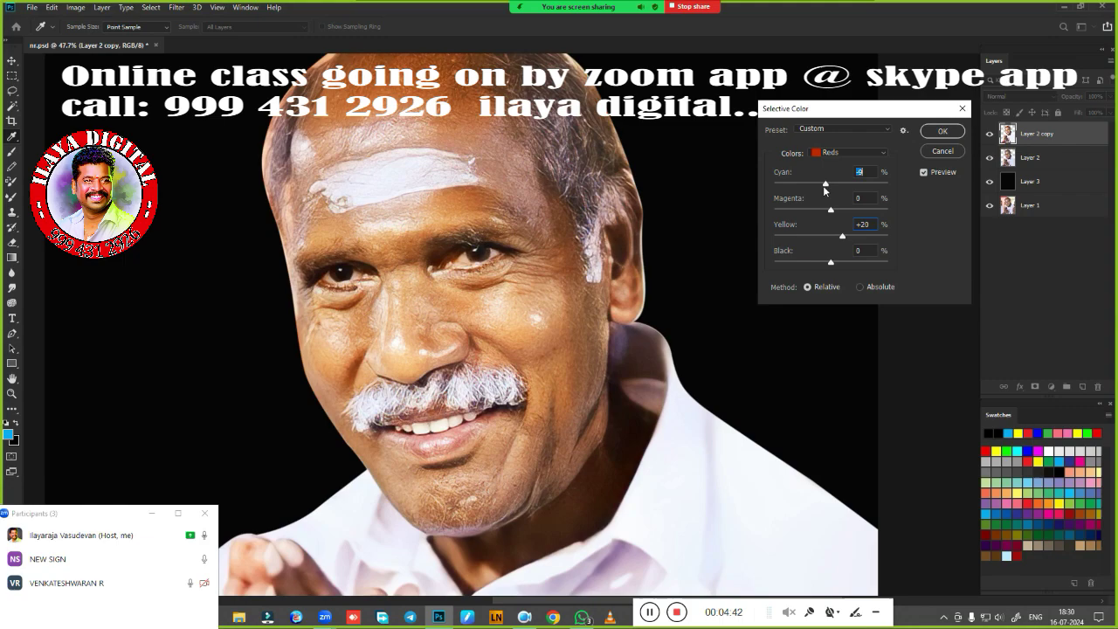
{"action": "left_click", "coordinate": [832, 265]}
{"action": "left_click_drag", "start_coordinate": [845, 262], "coordinate": [872, 263]}
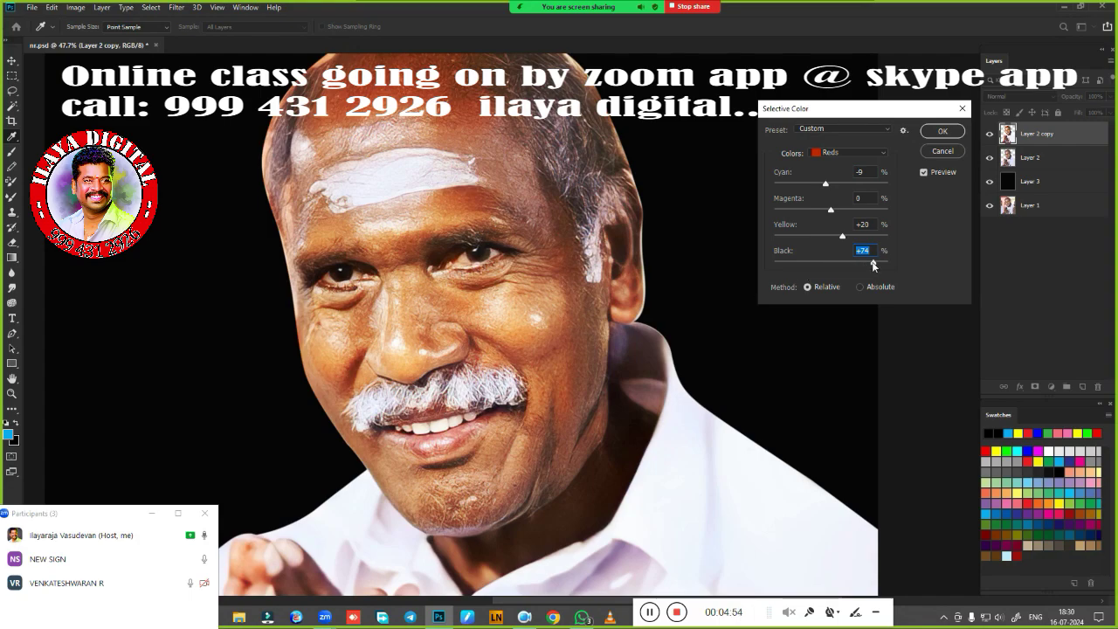
{"action": "left_click_drag", "start_coordinate": [874, 267], "coordinate": [831, 268]}
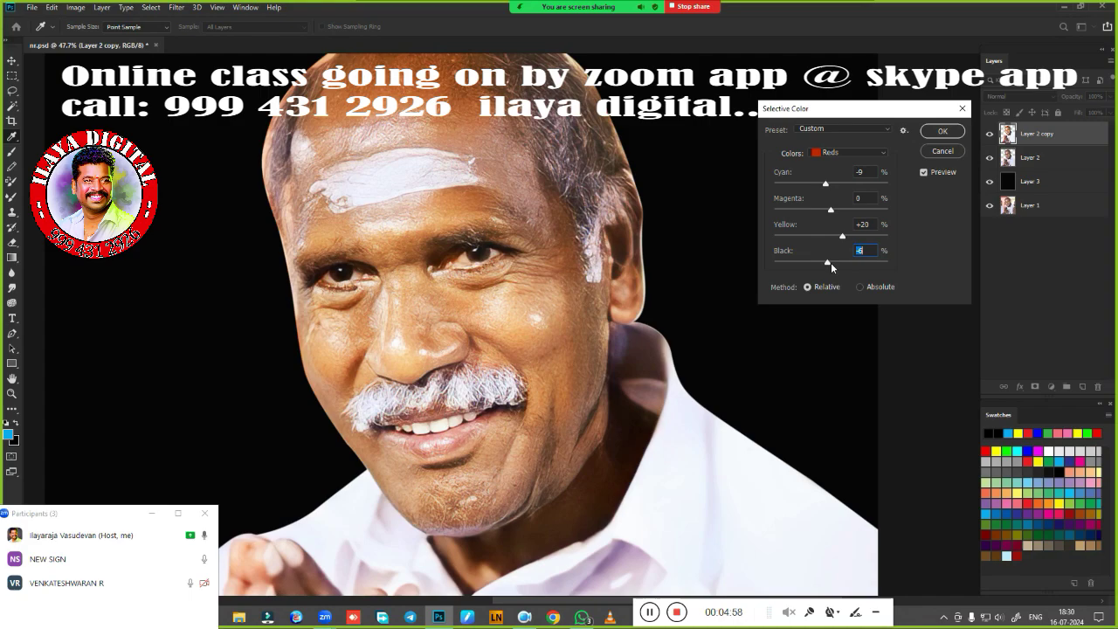
{"action": "left_click", "coordinate": [941, 132]}
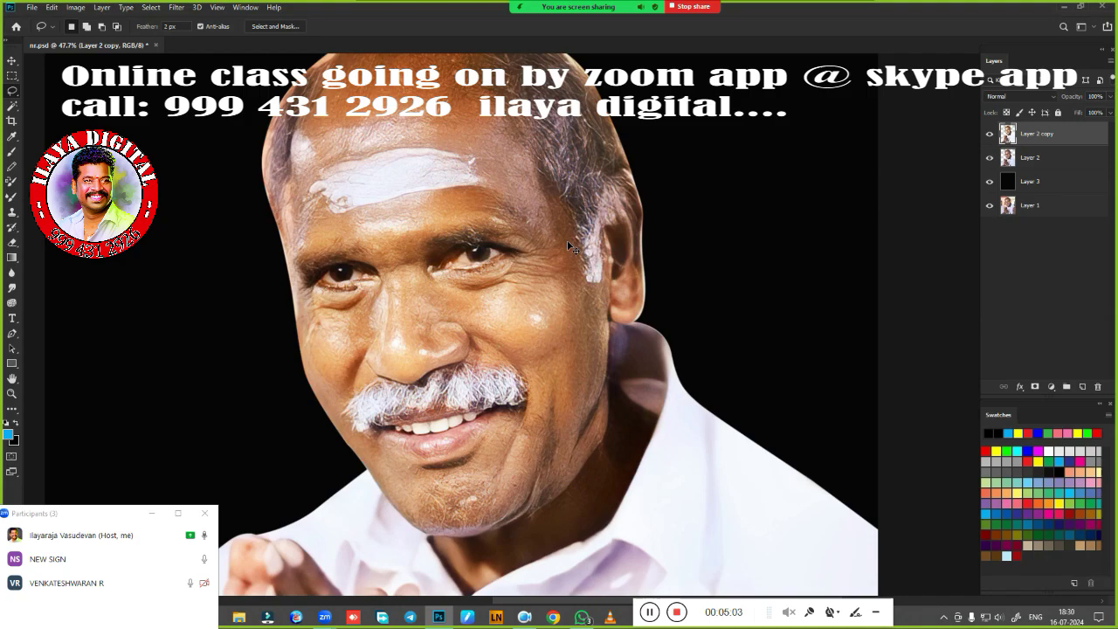
Open Color Balance for Layer 2 copy and set the midtone levels to +12, -5 and -20
{"action": "key", "text": "ctrl+b"}
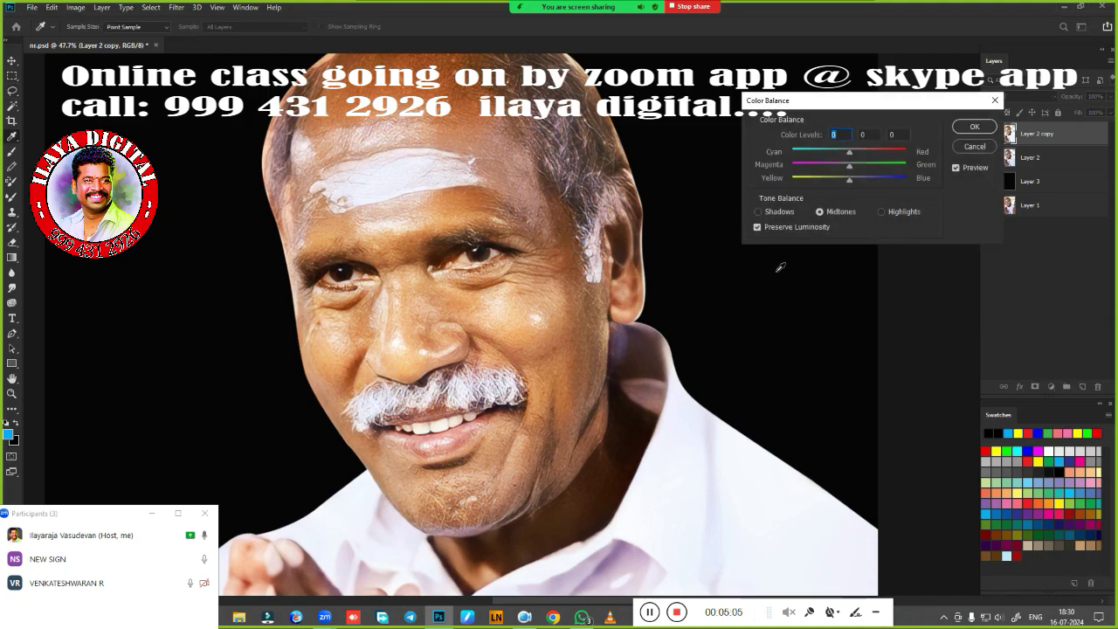
{"action": "left_click_drag", "start_coordinate": [867, 108], "coordinate": [789, 127]}
{"action": "mouse_move", "coordinate": [769, 199]}
{"action": "left_mouse_down"}
{"action": "mouse_move", "coordinate": [759, 199]}
{"action": "mouse_move", "coordinate": [777, 172]}
{"action": "mouse_move", "coordinate": [759, 200]}
{"action": "left_mouse_up"}
{"action": "left_click", "coordinate": [770, 188]}
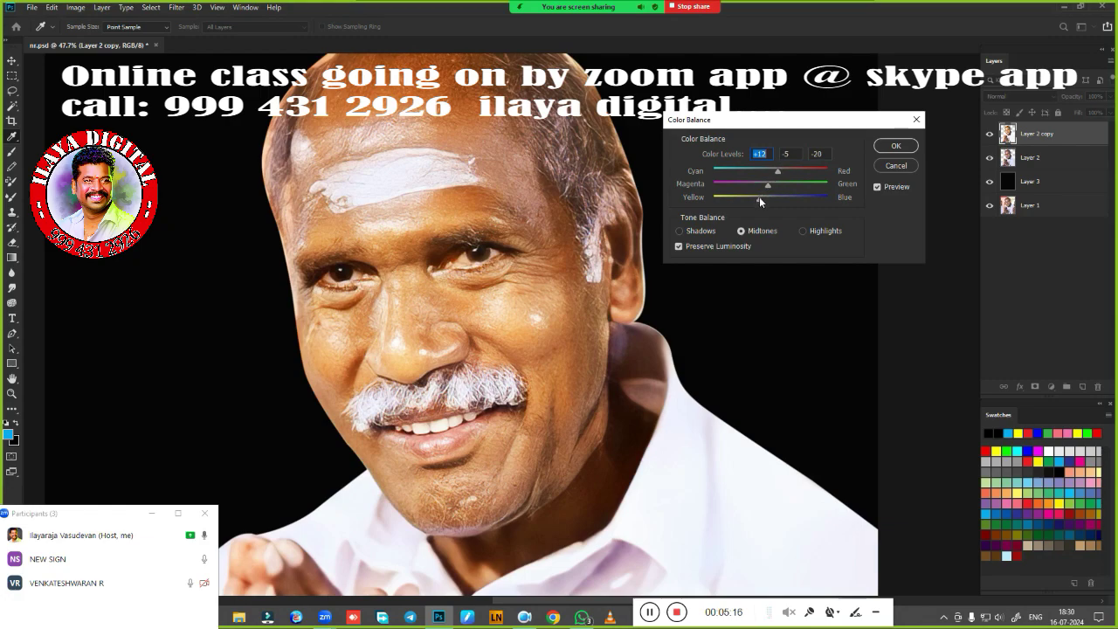
{"action": "left_click", "coordinate": [759, 196]}
{"action": "left_click", "coordinate": [778, 169]}
Shift the highlights slightly toward blue and apply the Color Balance adjustment
{"action": "left_click", "coordinate": [803, 231]}
{"action": "left_click", "coordinate": [772, 199]}
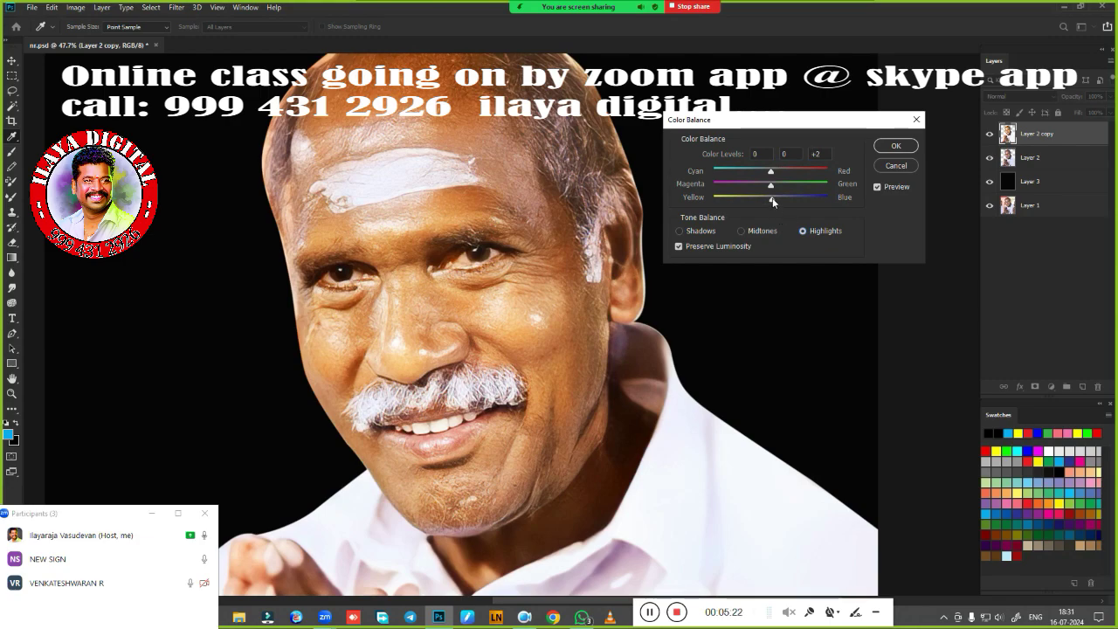
{"action": "left_click", "coordinate": [781, 199]}
{"action": "left_click", "coordinate": [781, 199]}
{"action": "left_click", "coordinate": [895, 146]}
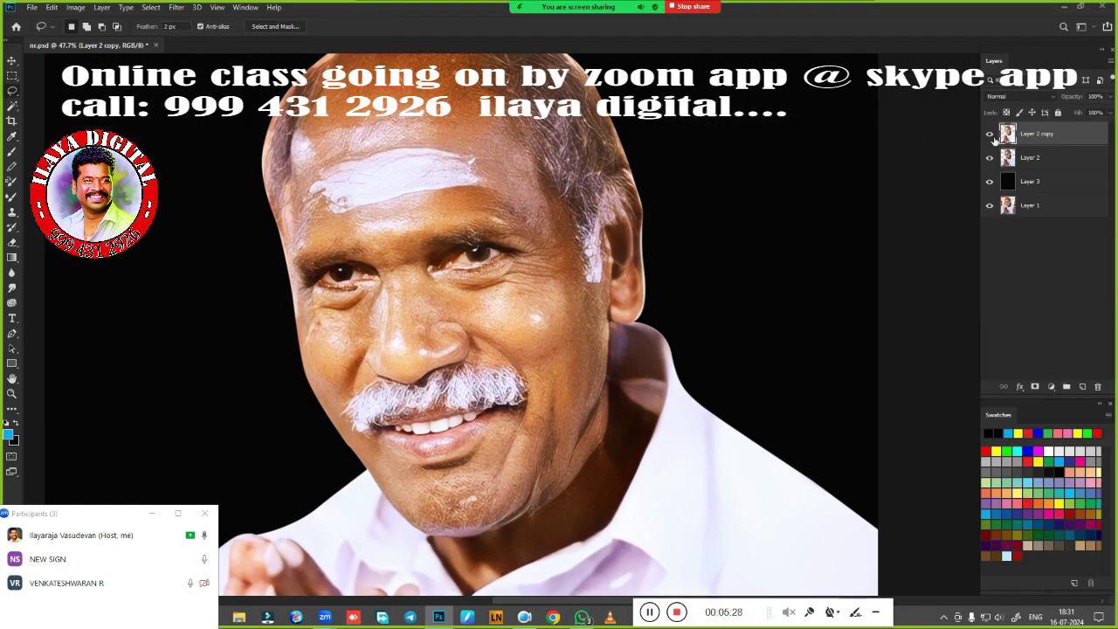
Compare the corrected portrait with the layer beneath by repeatedly hiding and showing Layer 2 copy
{"action": "left_click", "coordinate": [989, 133]}
{"action": "key", "text": "ctrl+minus"}
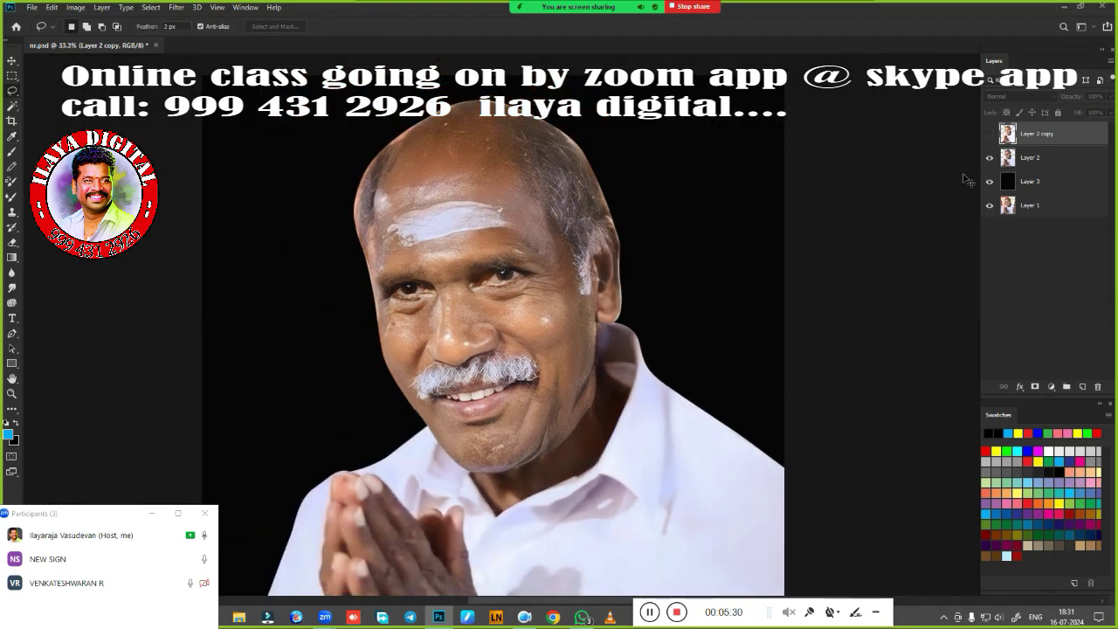
{"action": "left_click", "coordinate": [989, 134]}
{"action": "left_click", "coordinate": [989, 133]}
{"action": "left_click", "coordinate": [990, 133]}
{"action": "left_click", "coordinate": [990, 134]}
{"action": "left_click", "coordinate": [990, 132]}
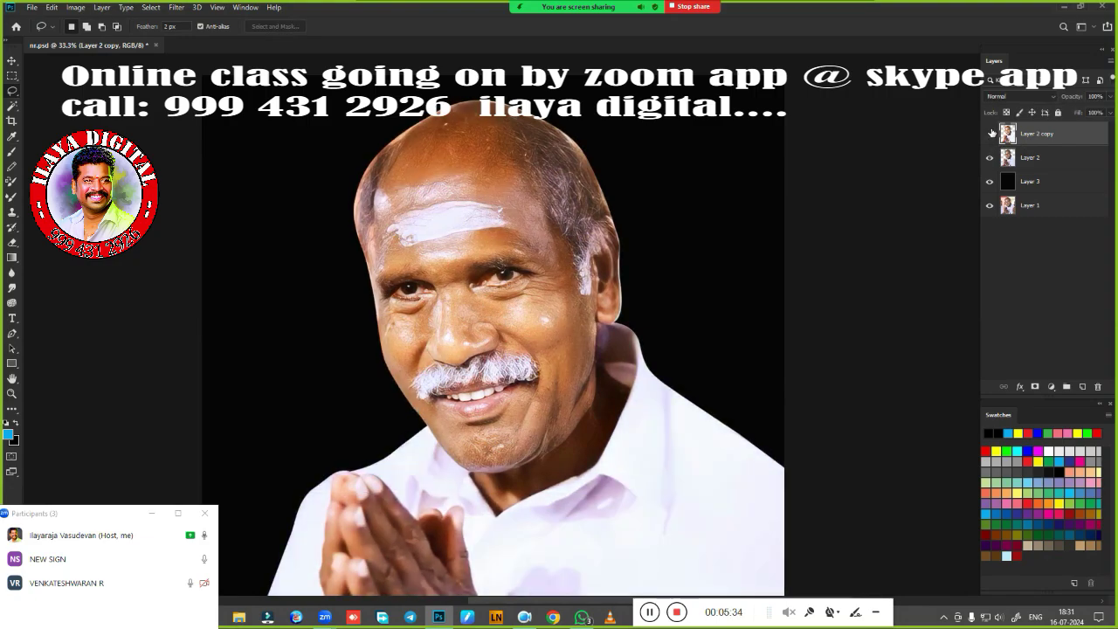
{"action": "left_click", "coordinate": [991, 132]}
{"action": "left_click", "coordinate": [991, 132]}
{"action": "left_click", "coordinate": [991, 133]}
{"action": "left_click", "coordinate": [990, 133]}
{"action": "left_click", "coordinate": [991, 133]}
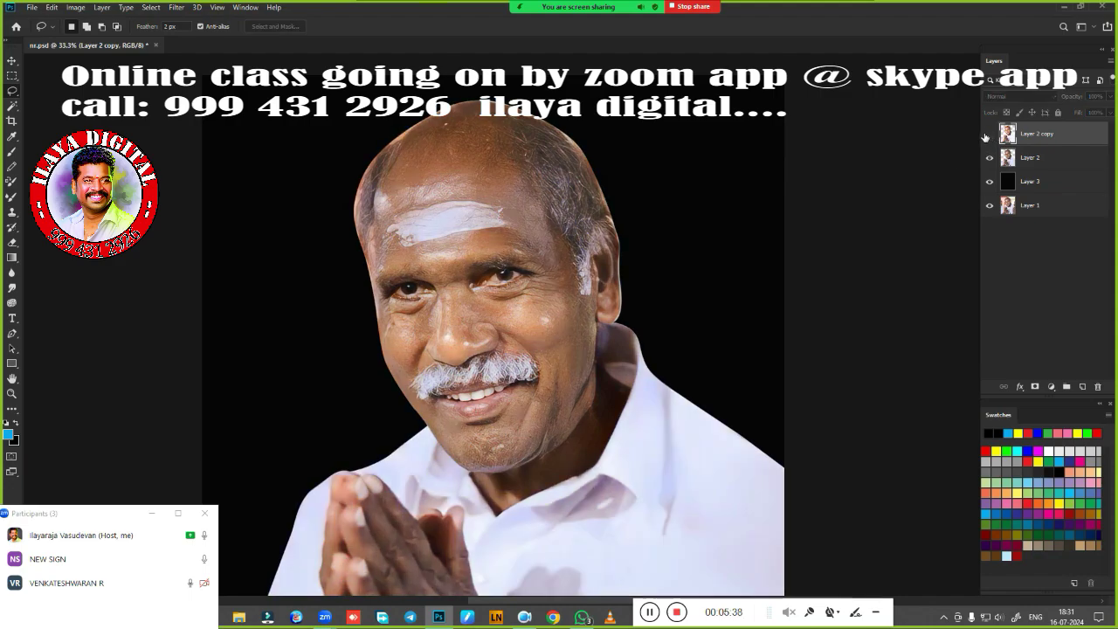
{"action": "left_click", "coordinate": [990, 133]}
Reduce the saturation of Layer 2 copy to -10 with Hue/Saturation and apply it
{"action": "key", "text": "ctrl+u"}
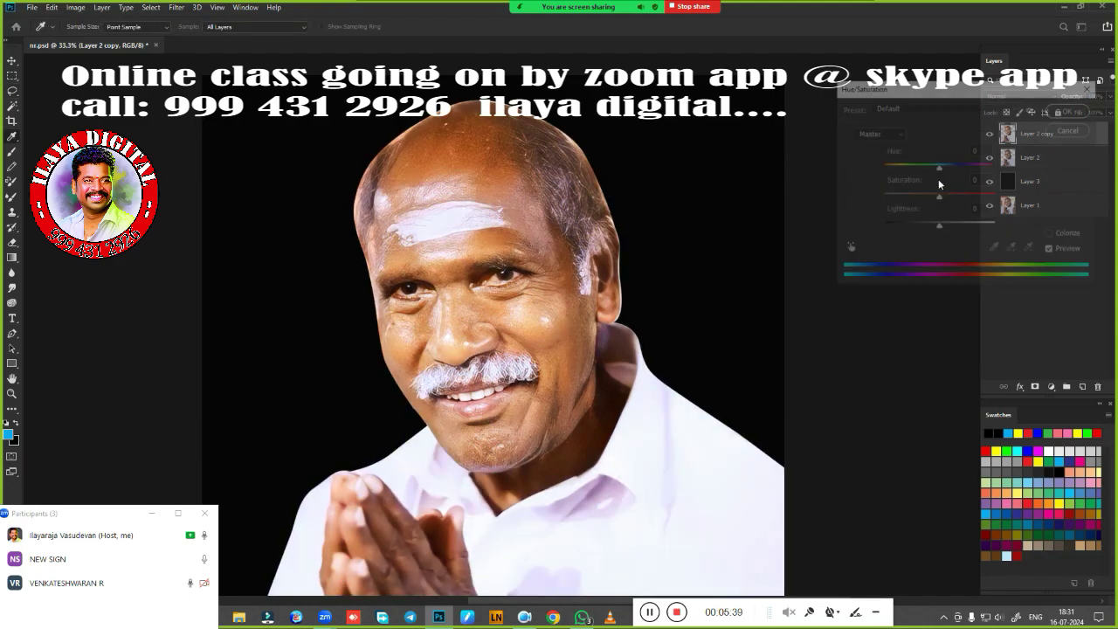
{"action": "left_click_drag", "start_coordinate": [939, 199], "coordinate": [934, 201]}
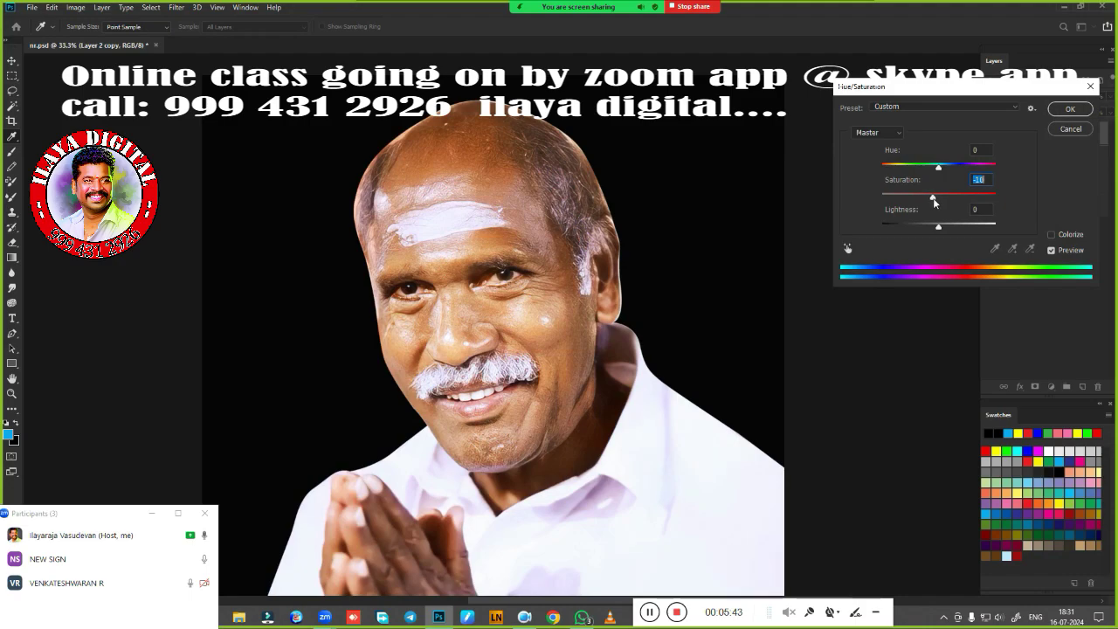
{"action": "left_click", "coordinate": [1071, 110]}
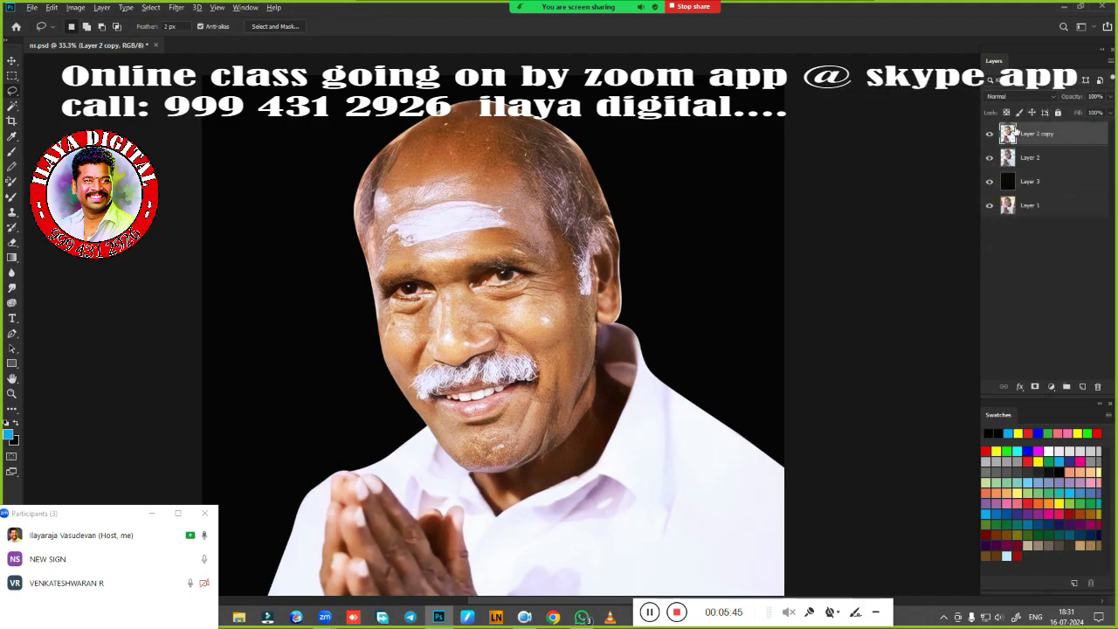
Apply a slight Brightness/Contrast adjustment to Layer 2 copy and compare the portrait with that layer hidden and shown
{"action": "key", "text": "alt+i"}
{"action": "key", "text": "j"}
{"action": "key", "text": "c"}
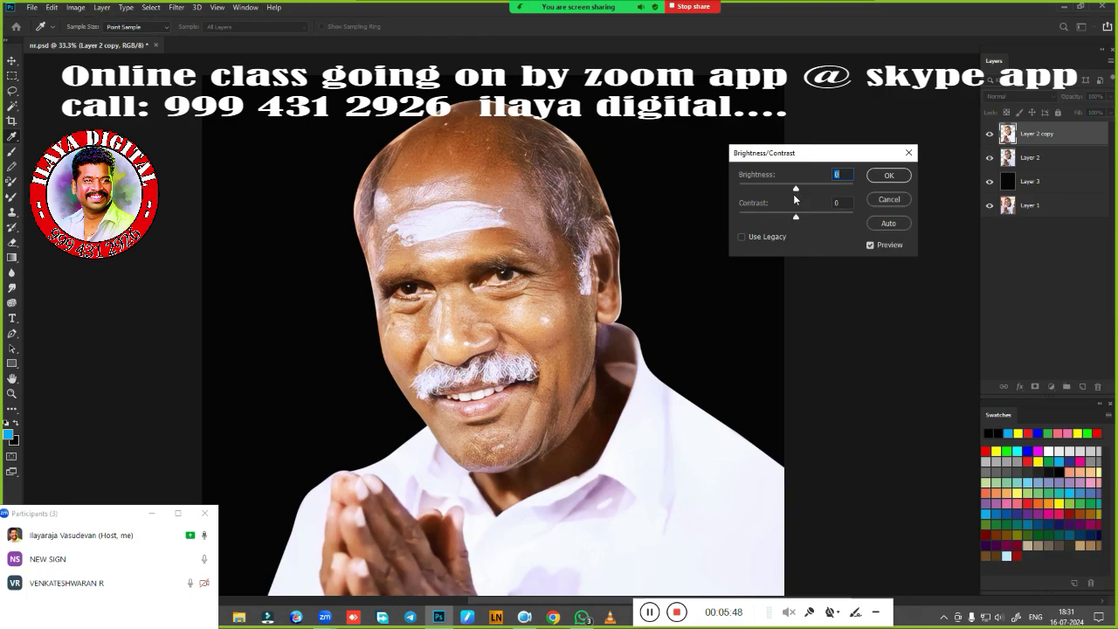
{"action": "left_click_drag", "start_coordinate": [797, 191], "coordinate": [802, 217]}
{"action": "left_click", "coordinate": [899, 177]}
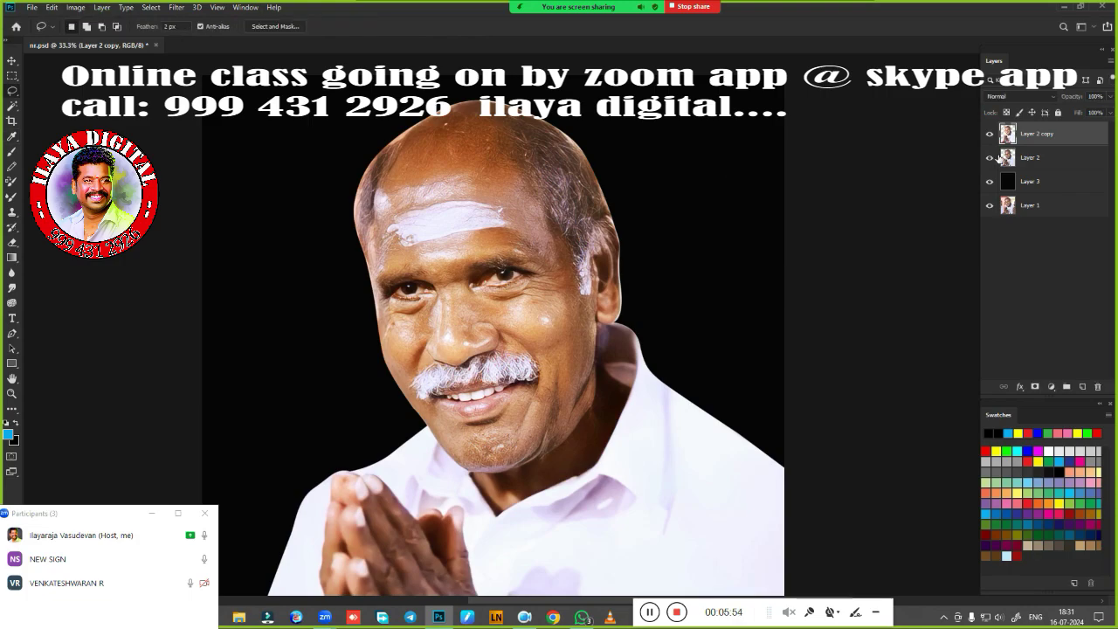
{"action": "left_click", "coordinate": [989, 138]}
{"action": "left_click", "coordinate": [990, 135]}
{"action": "left_click", "coordinate": [990, 136]}
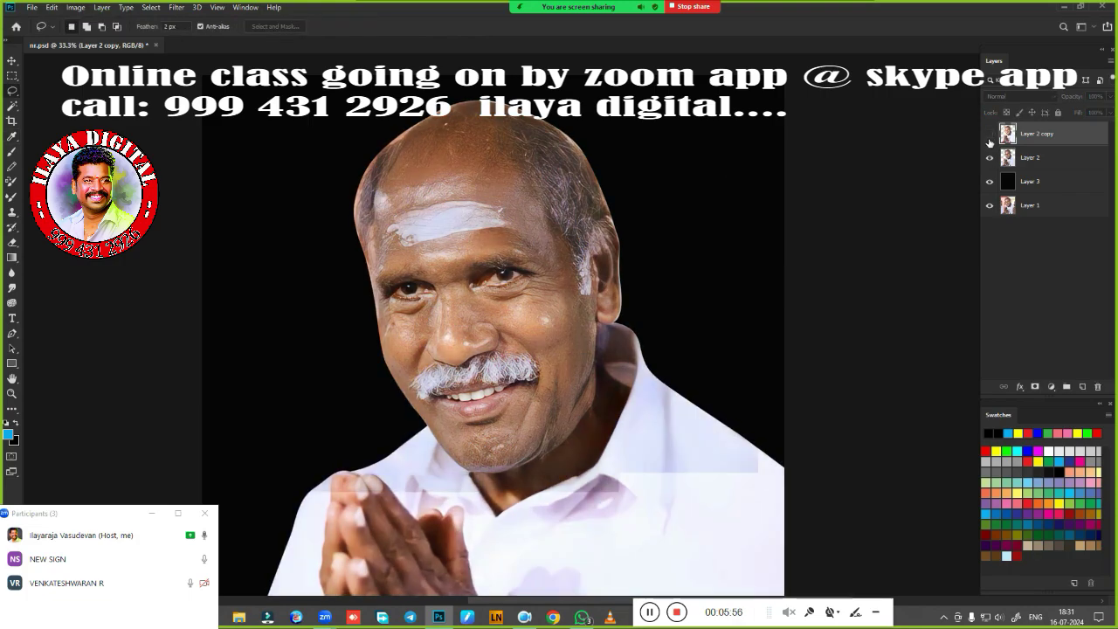
{"action": "left_click", "coordinate": [990, 136]}
{"action": "left_click", "coordinate": [989, 137]}
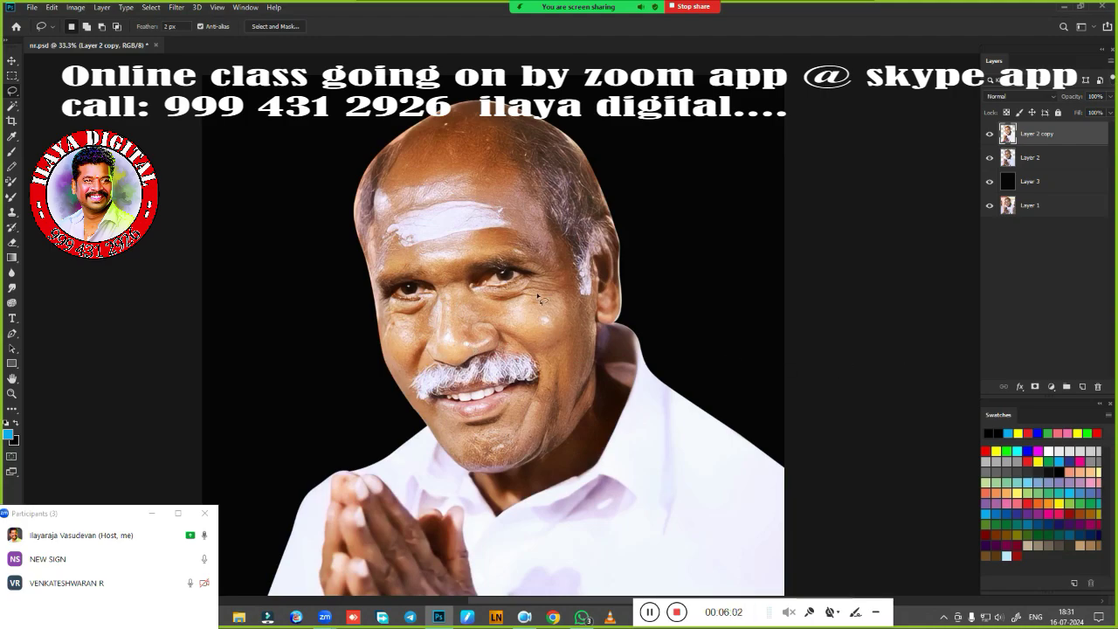
Save the document and duplicate Layer 2 copy
{"action": "left_click_drag", "start_coordinate": [522, 321], "coordinate": [587, 258]}
{"action": "key", "text": "ctrl+s"}
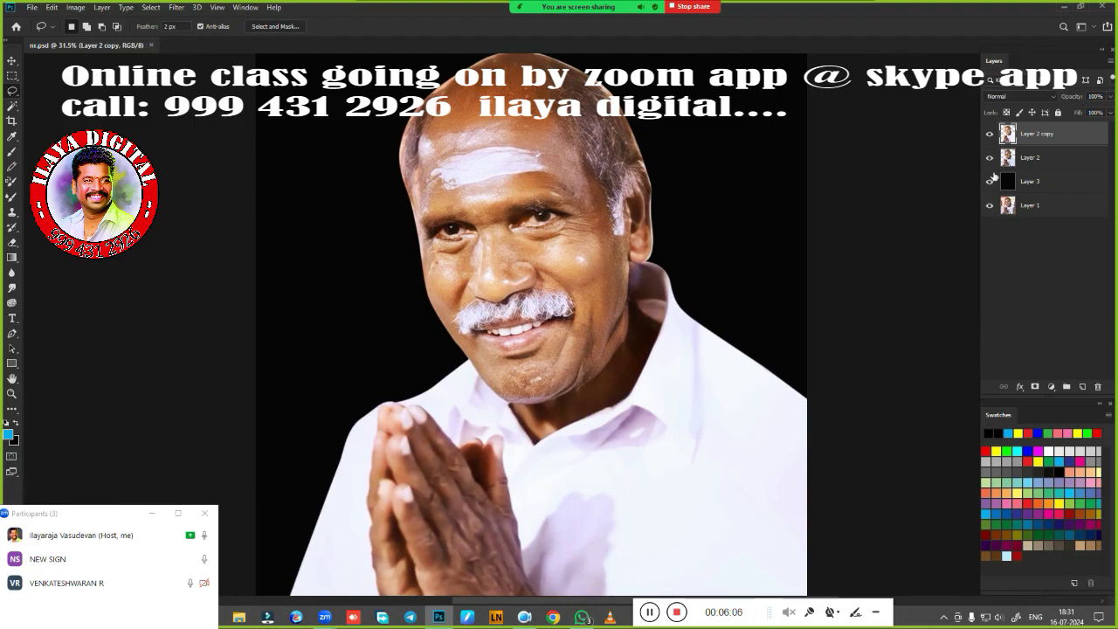
{"action": "key", "text": "ctrl+j"}
{"action": "scroll", "coordinate": [790, 270], "scroll_direction": "down", "scroll_amount": 1}
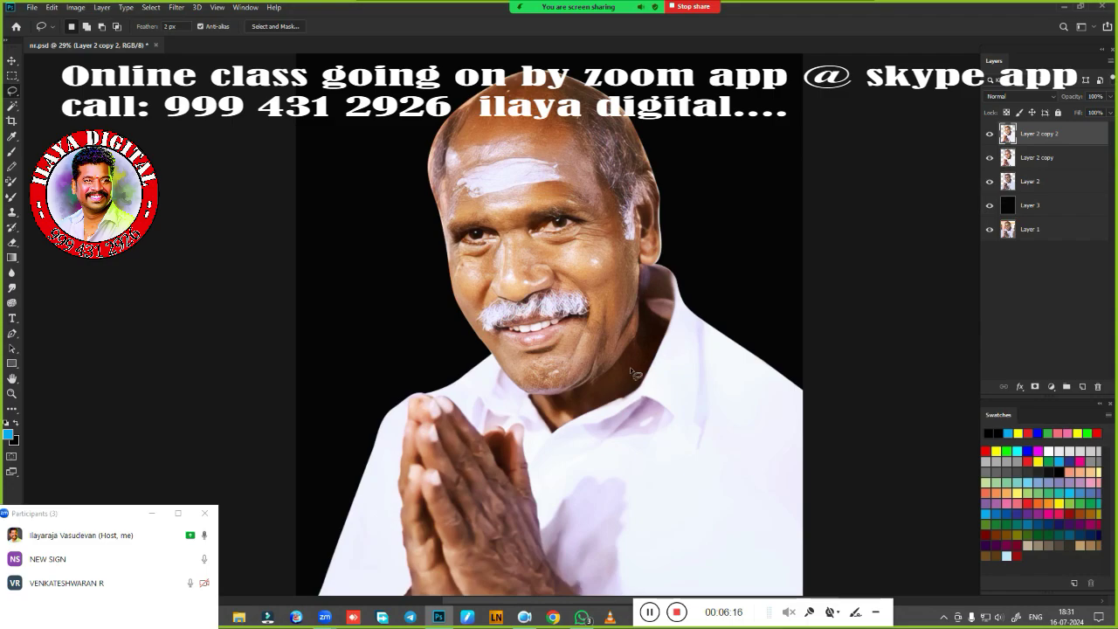
Open the Unsharp Mask filter for Layer 2 copy 2 and compare the face with the sharpening preview off and on
{"action": "left_click_drag", "start_coordinate": [542, 237], "coordinate": [532, 285]}
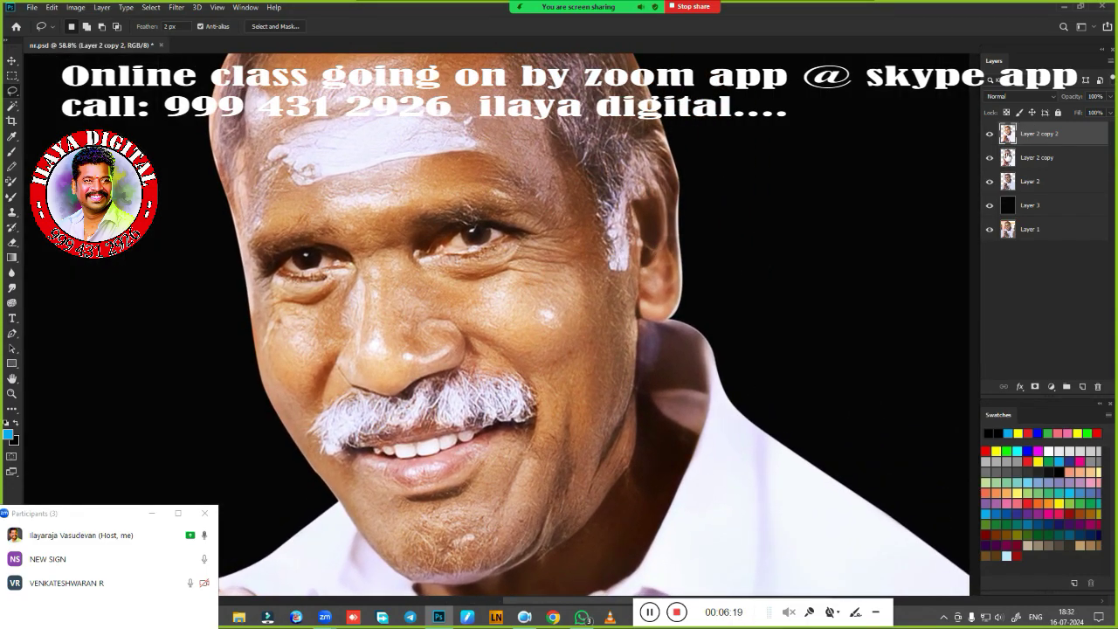
{"action": "left_click", "coordinate": [178, 8]}
{"action": "mouse_move", "coordinate": [222, 196]}
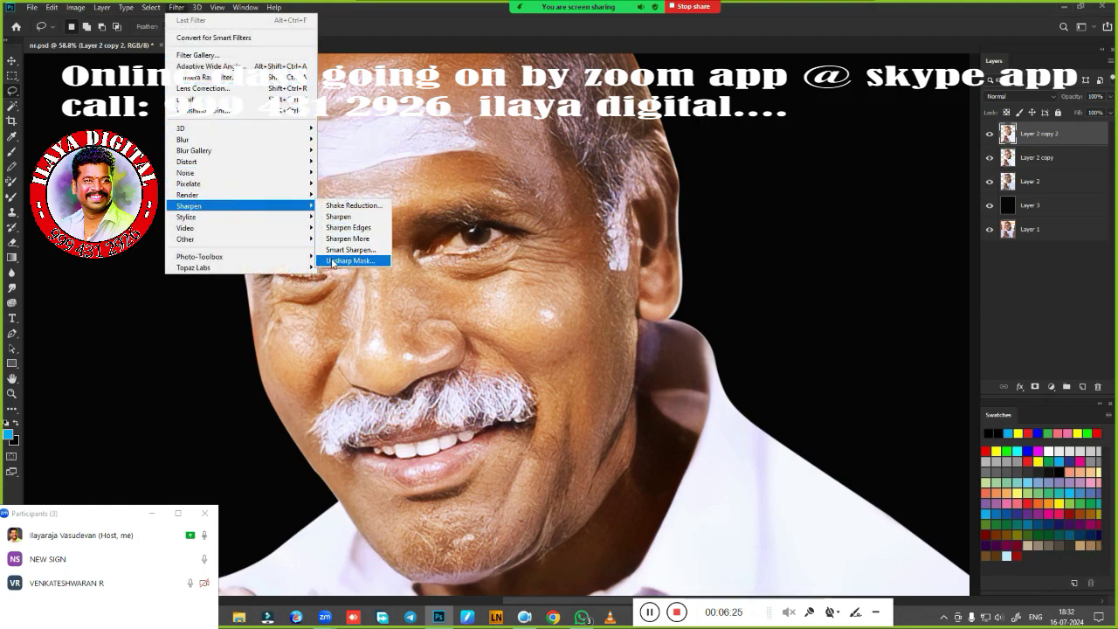
{"action": "left_click", "coordinate": [338, 261]}
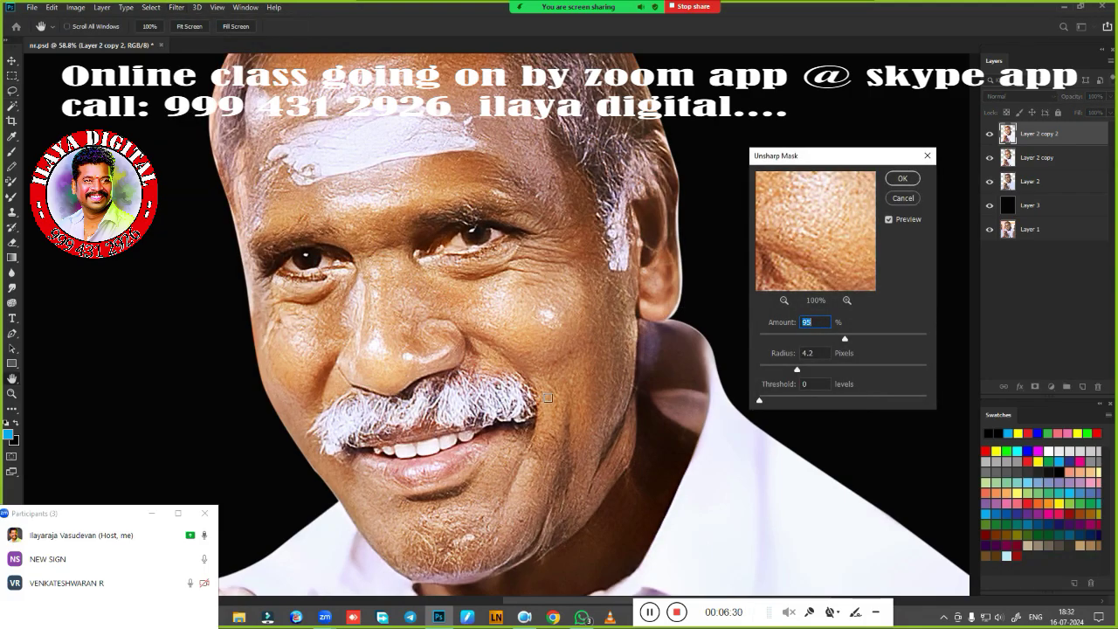
{"action": "key", "text": "ctrl+minus"}
{"action": "left_click_drag", "start_coordinate": [543, 385], "coordinate": [561, 297]}
{"action": "key", "text": "ctrl+plus"}
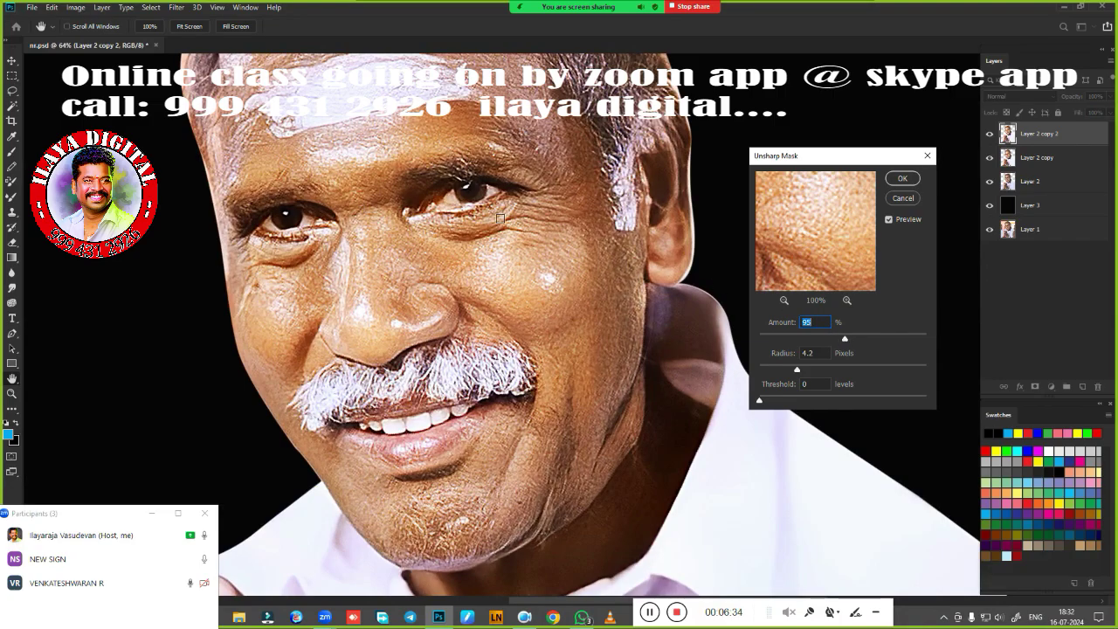
{"action": "left_click", "coordinate": [890, 222]}
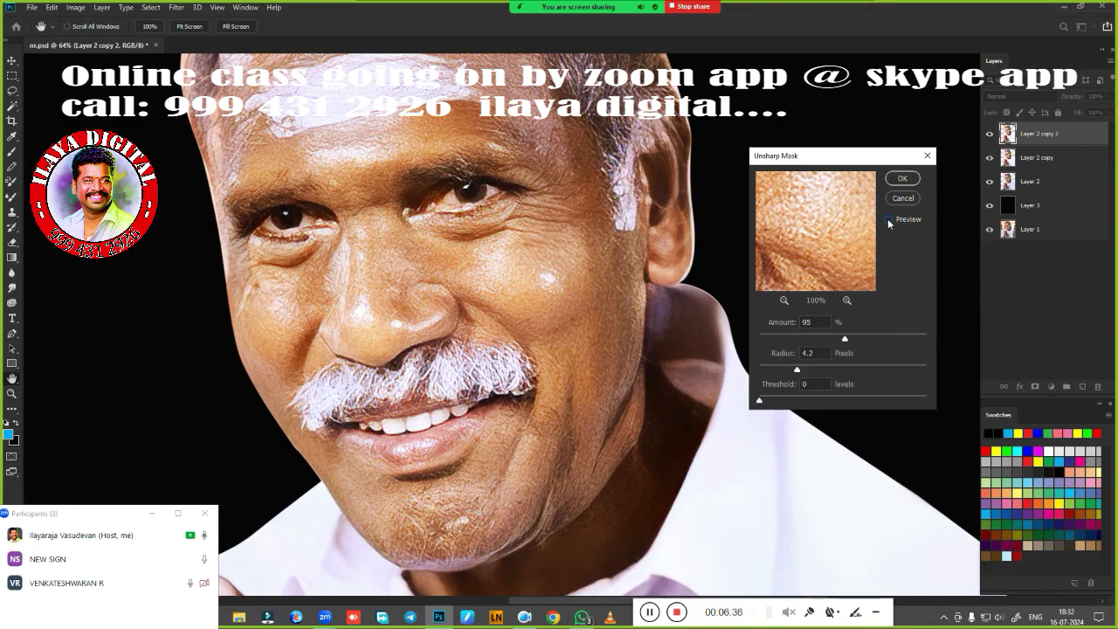
{"action": "left_click", "coordinate": [891, 223]}
{"action": "left_click", "coordinate": [892, 225]}
{"action": "left_click", "coordinate": [891, 223]}
Set the Unsharp Mask amount to 62% and the radius to 1.7 pixels, check the preview, and apply the filter
{"action": "left_click_drag", "start_coordinate": [846, 340], "coordinate": [843, 342]}
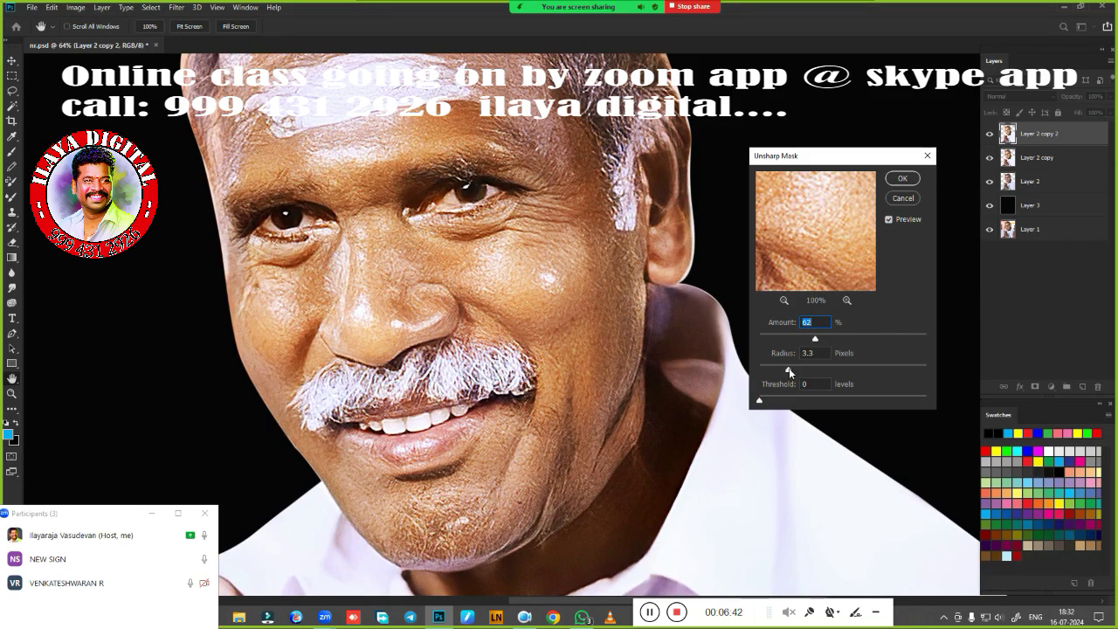
{"action": "left_click_drag", "start_coordinate": [788, 368], "coordinate": [774, 368]}
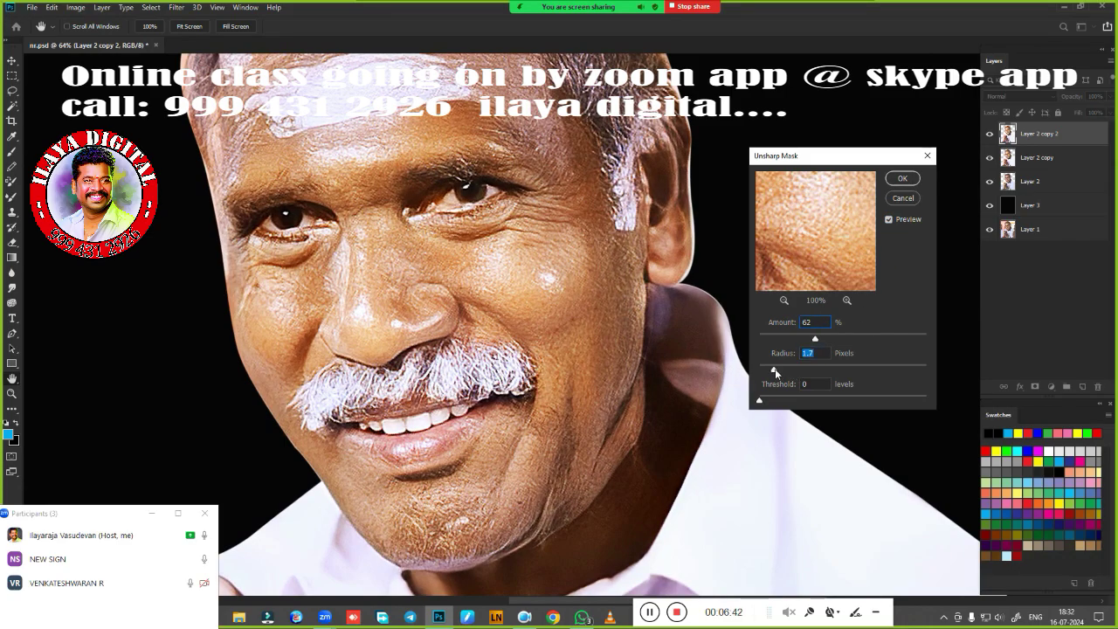
{"action": "left_click", "coordinate": [888, 219]}
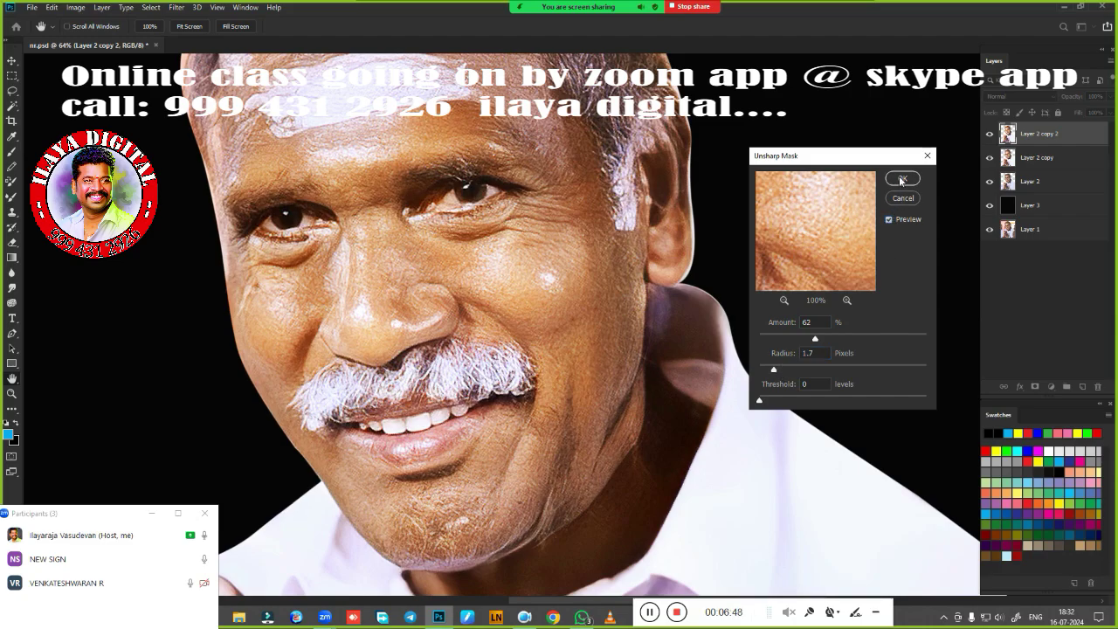
{"action": "left_click", "coordinate": [902, 178]}
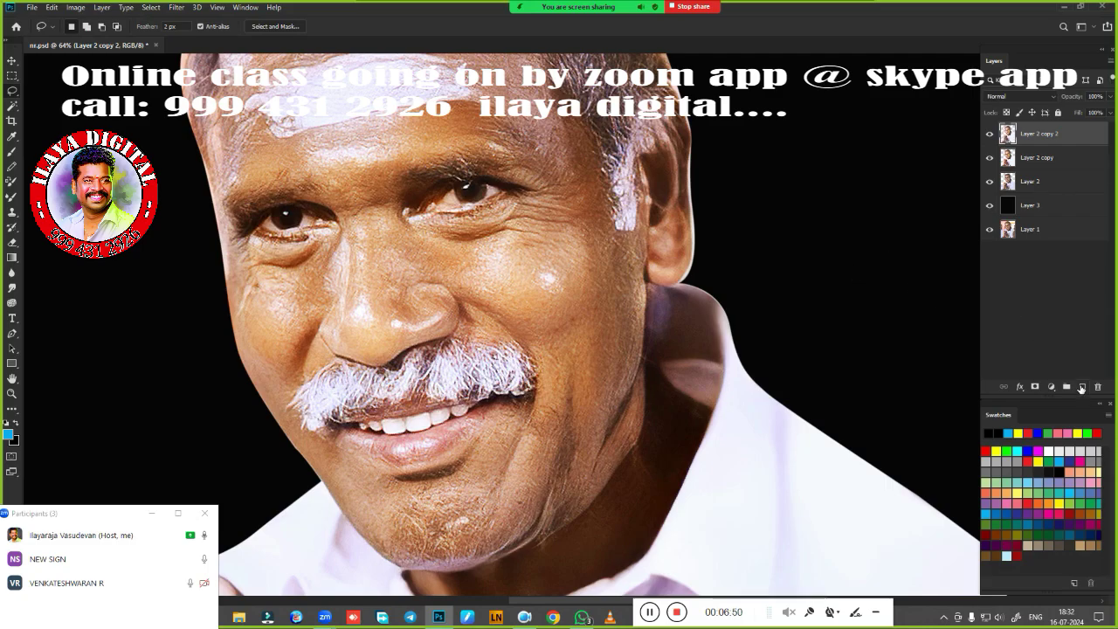
Add a new empty layer above Layer 2 copy 2 and hide the three cutout portrait layers
{"action": "left_click", "coordinate": [1082, 386]}
{"action": "left_click_drag", "start_coordinate": [990, 185], "coordinate": [990, 204]}
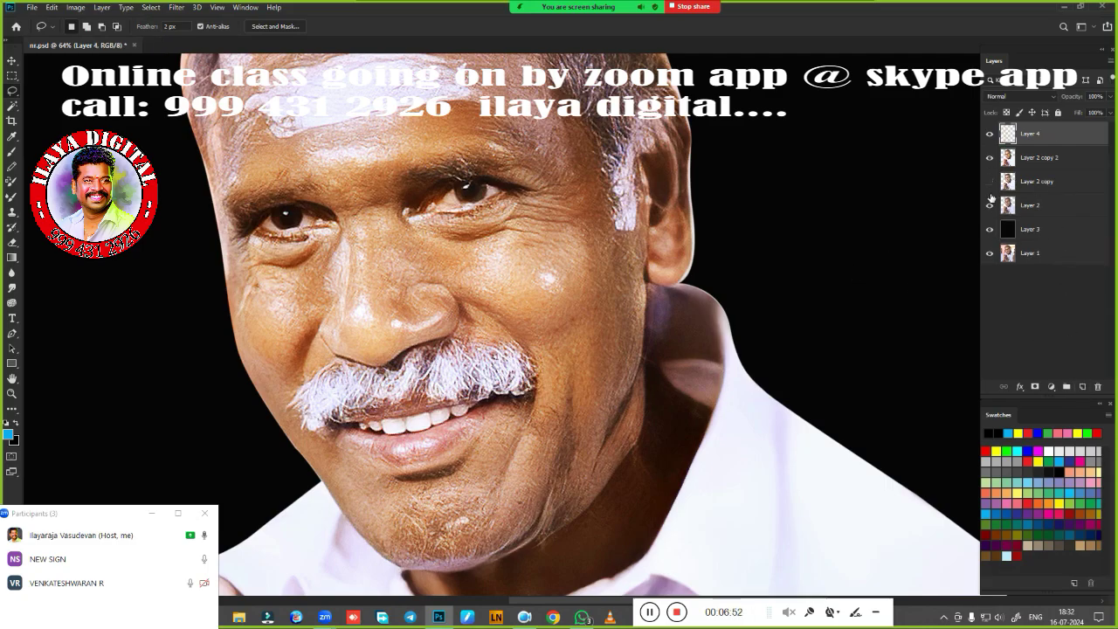
{"action": "left_click", "coordinate": [990, 158]}
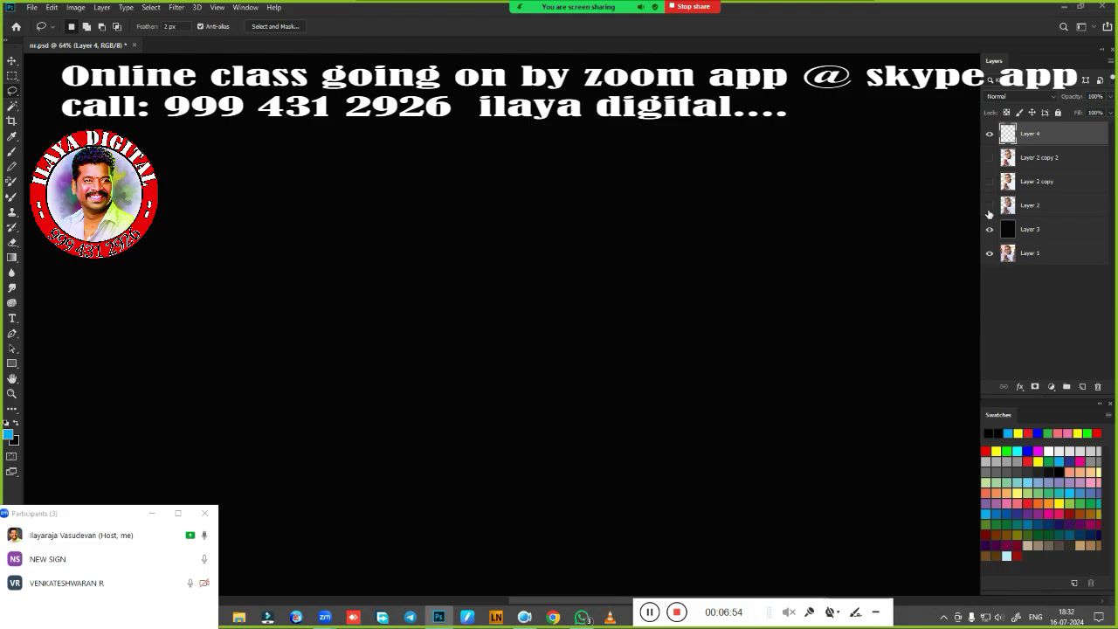
Hide the black Layer 3 and the empty Layer 4 to view the original photo, and restore the black background
{"action": "left_click", "coordinate": [989, 229]}
{"action": "left_click", "coordinate": [990, 229]}
{"action": "left_click", "coordinate": [990, 229]}
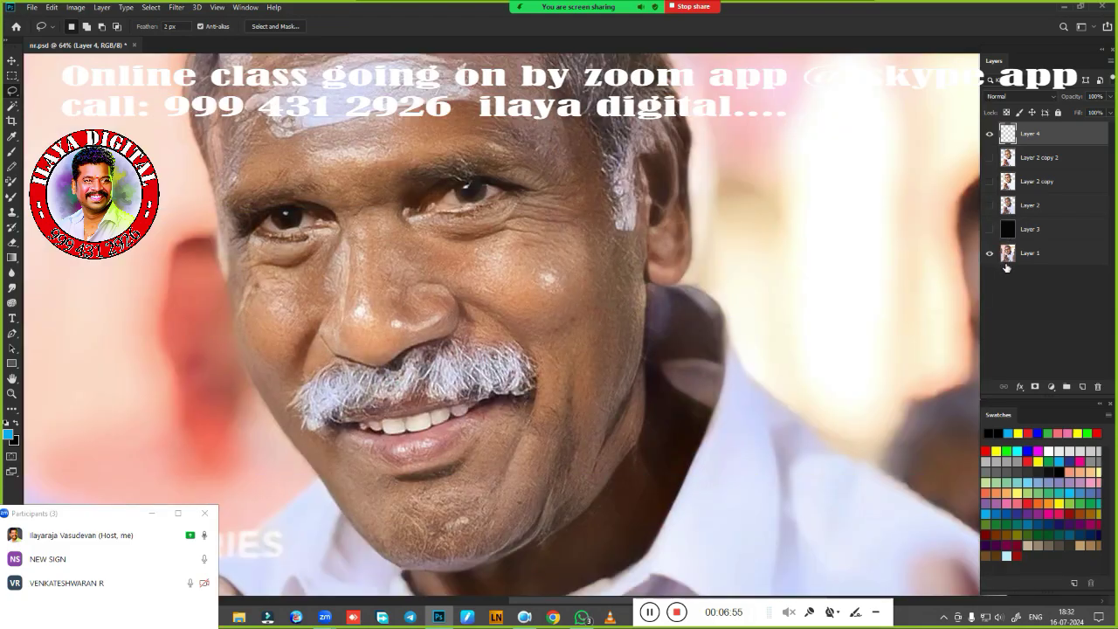
{"action": "left_click", "coordinate": [990, 134]}
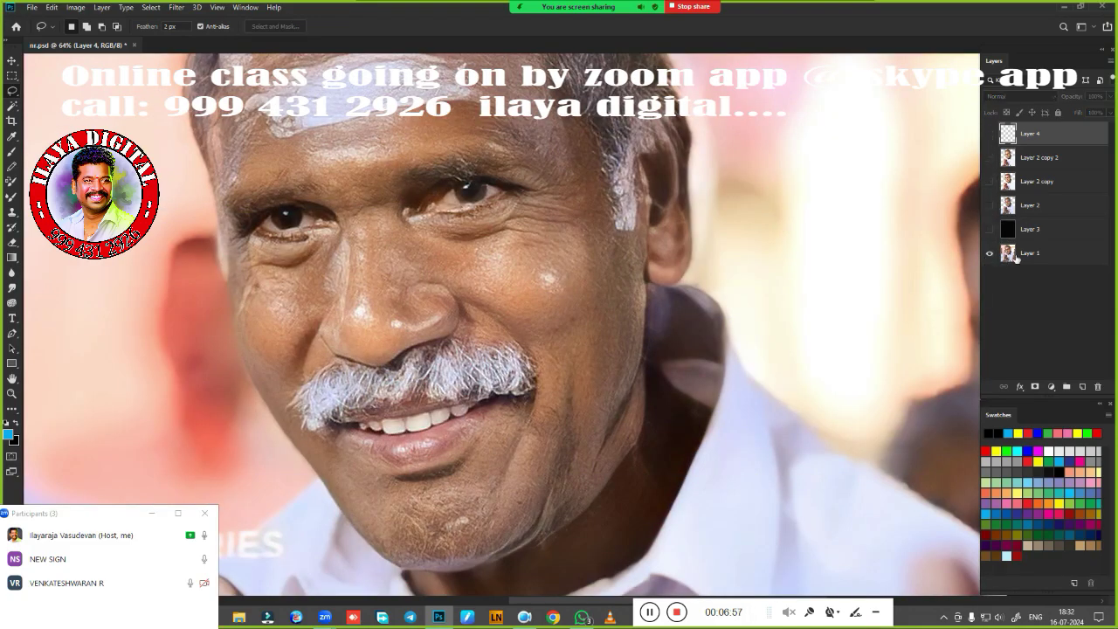
{"action": "left_click", "coordinate": [991, 231]}
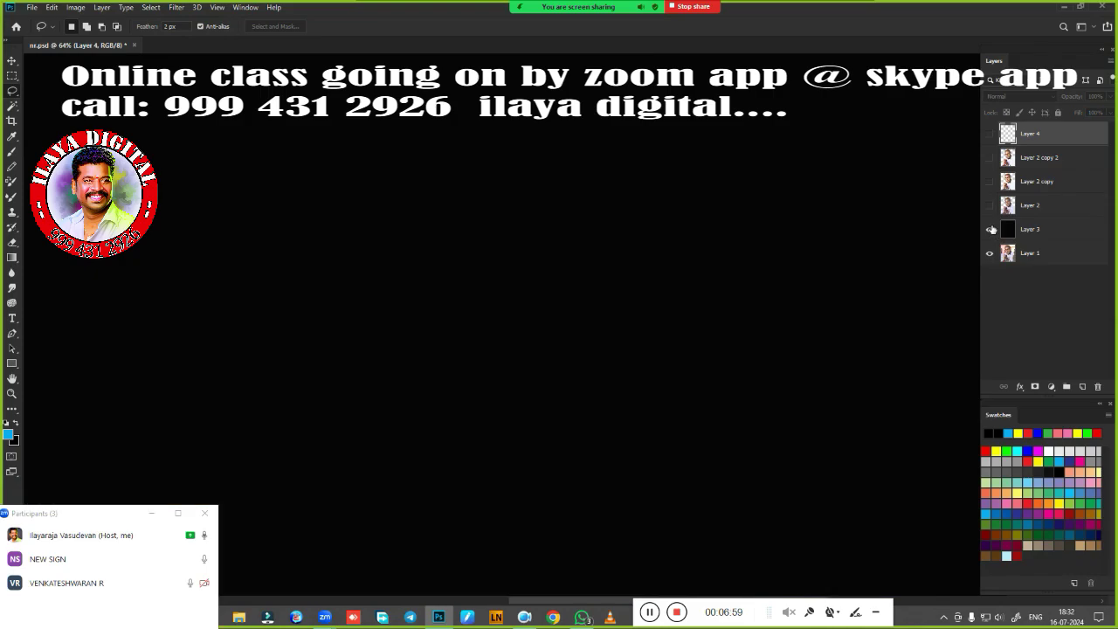
Show Layer 2, Layer 2 copy, Layer 2 copy 2 and Layer 4 in turn, and hide Layer 2 copy and Layer 2
{"action": "left_click", "coordinate": [990, 206]}
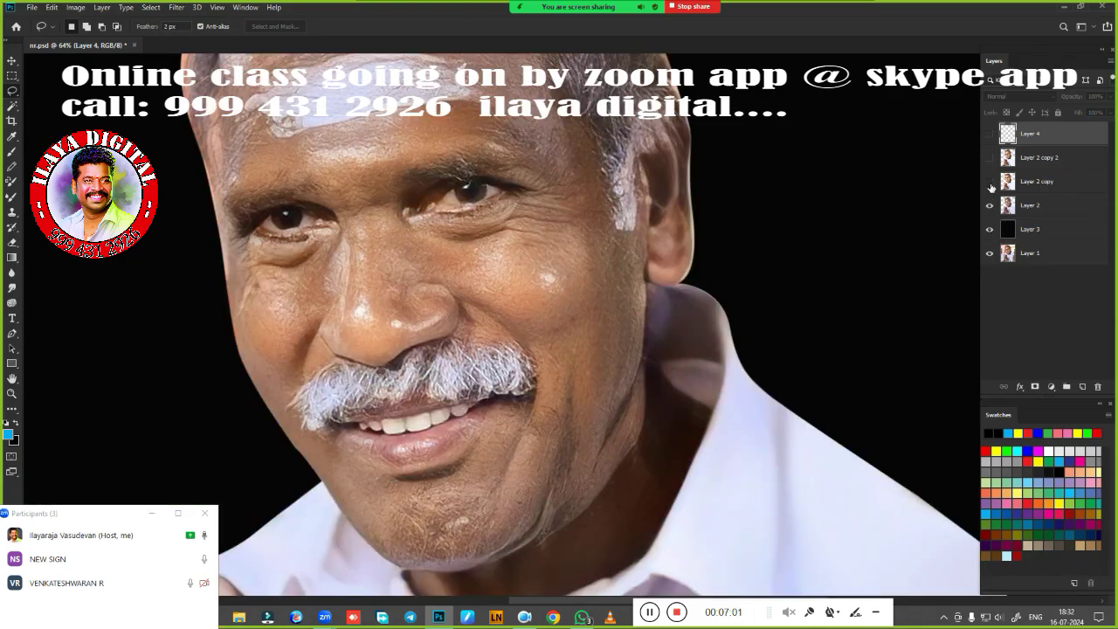
{"action": "left_click", "coordinate": [990, 182]}
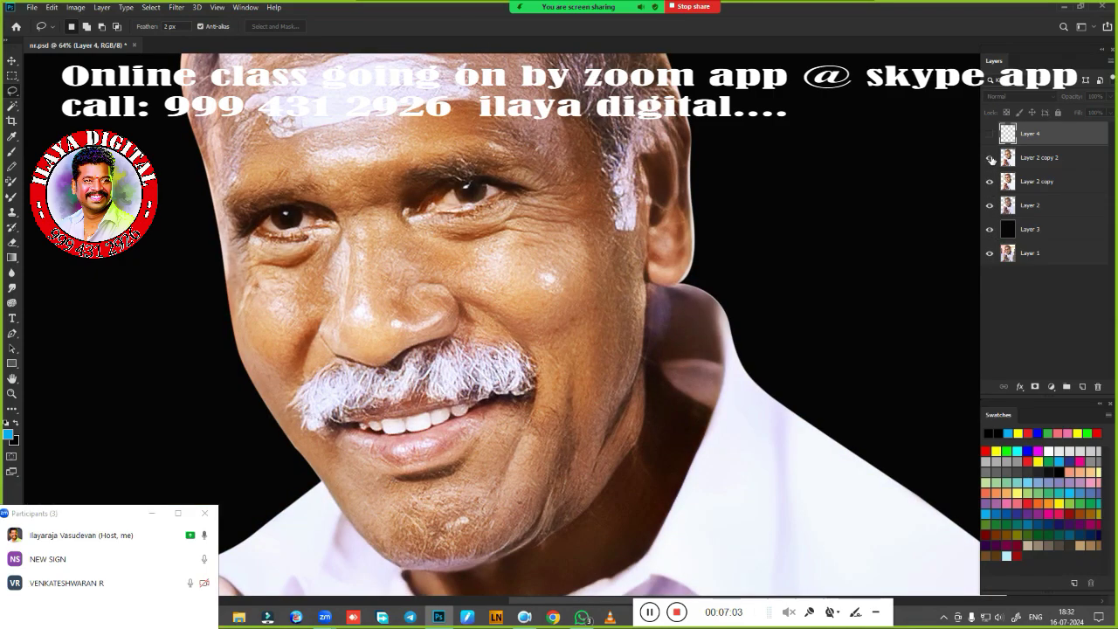
{"action": "left_click", "coordinate": [990, 157]}
{"action": "left_click", "coordinate": [991, 134]}
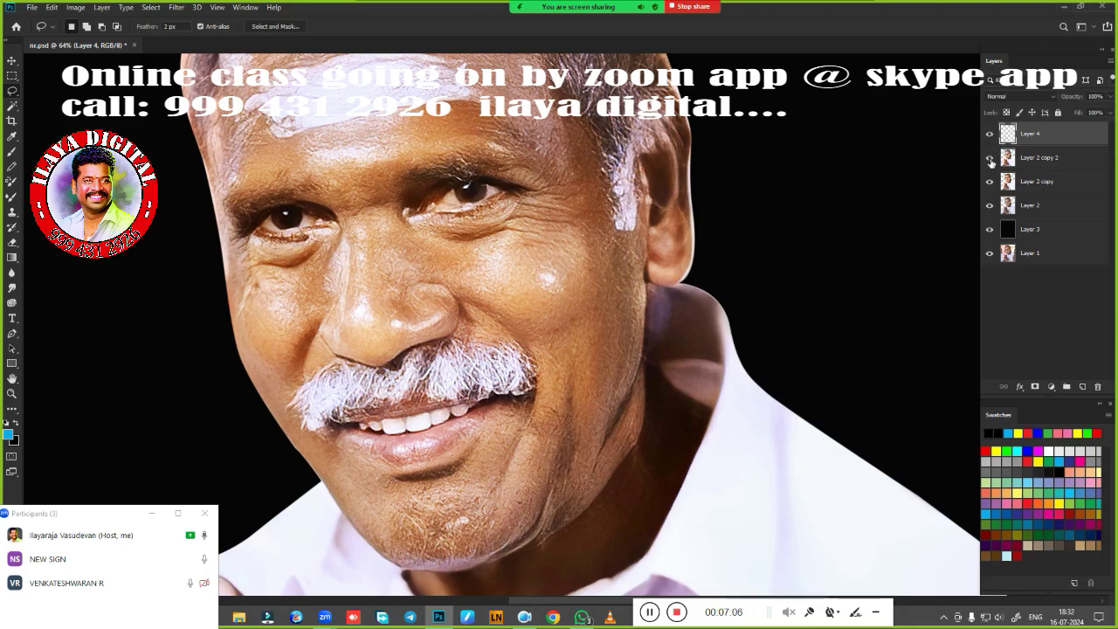
{"action": "left_click", "coordinate": [990, 182]}
{"action": "left_click", "coordinate": [990, 205]}
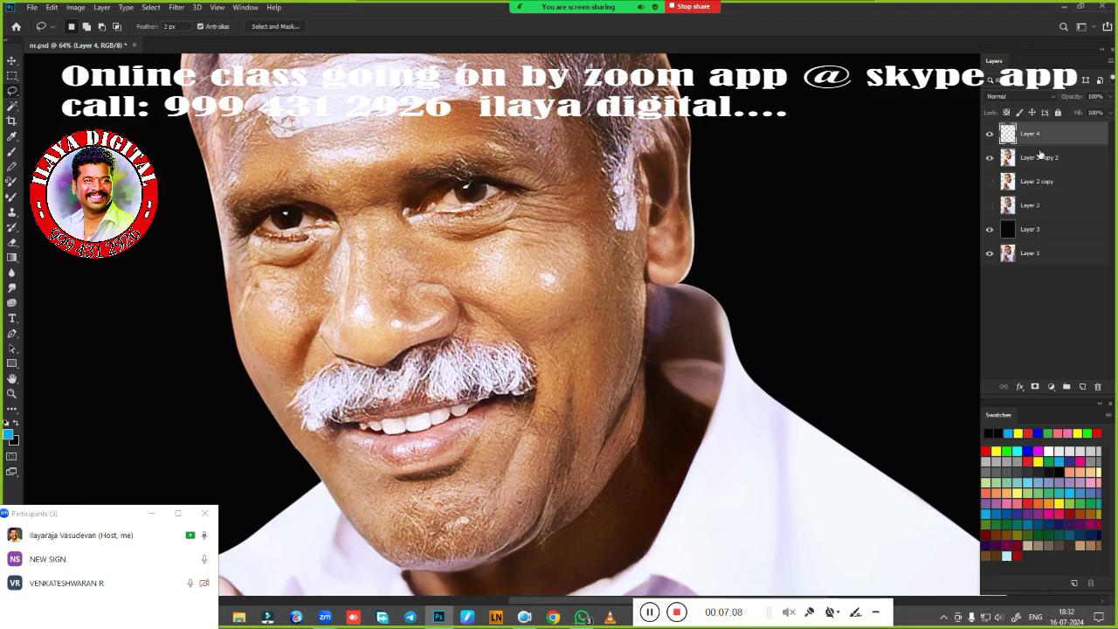
Activate the Brush tool on Layer 4, look through the brush presets, and open the Brush Settings
{"action": "key", "text": "ctrl+0"}
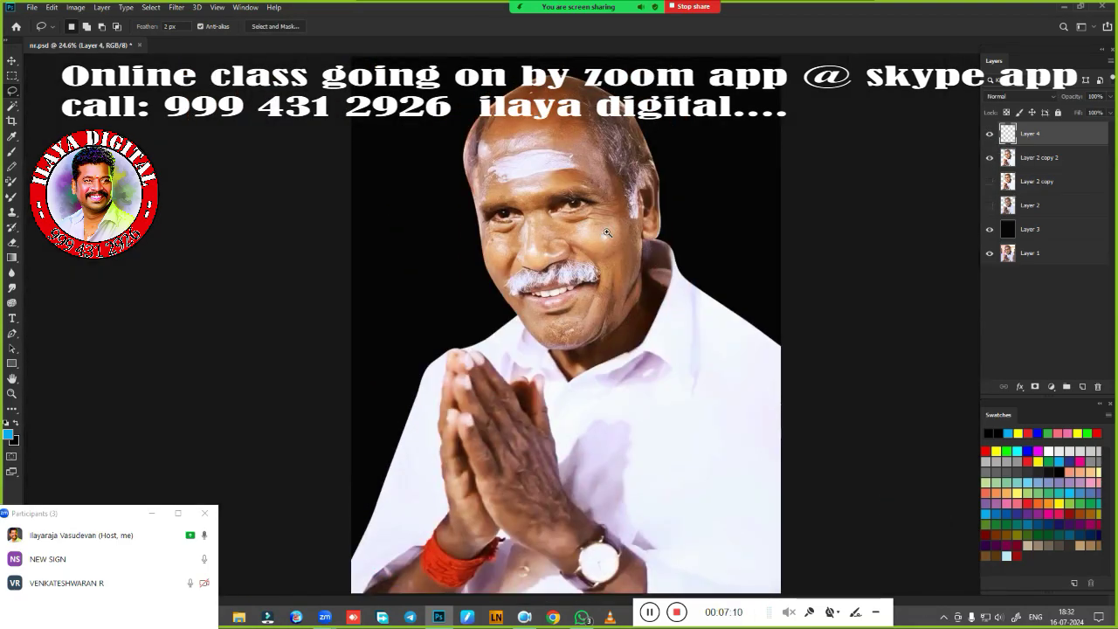
{"action": "left_click_drag", "start_coordinate": [608, 233], "coordinate": [573, 315]}
{"action": "scroll", "coordinate": [573, 314], "scroll_direction": "up", "scroll_amount": 5}
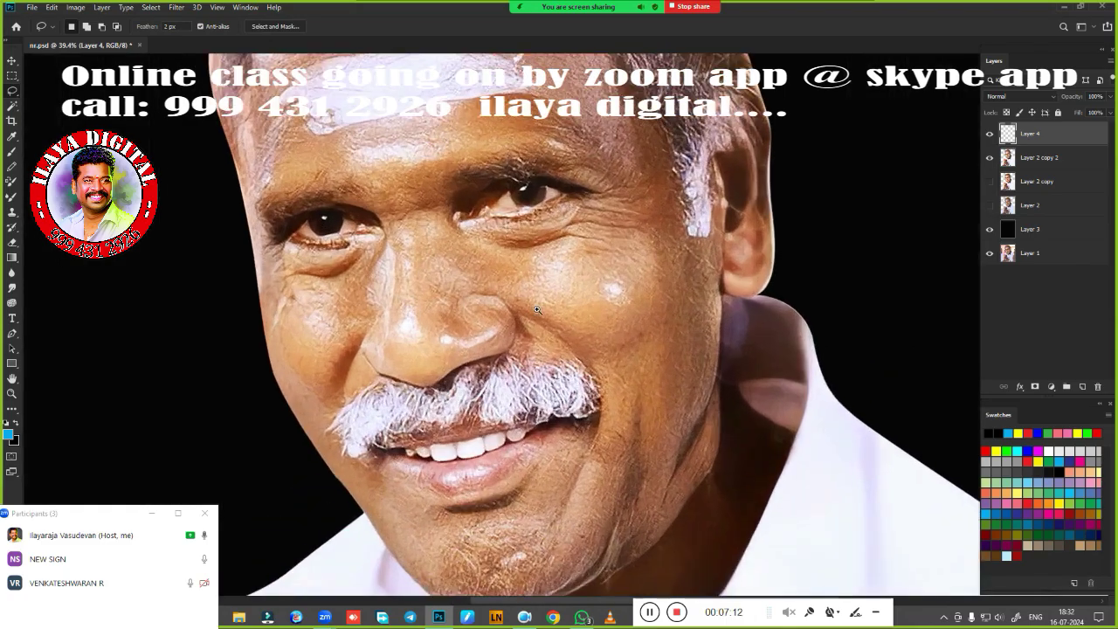
{"action": "scroll", "coordinate": [472, 345], "scroll_direction": "up", "scroll_amount": 2}
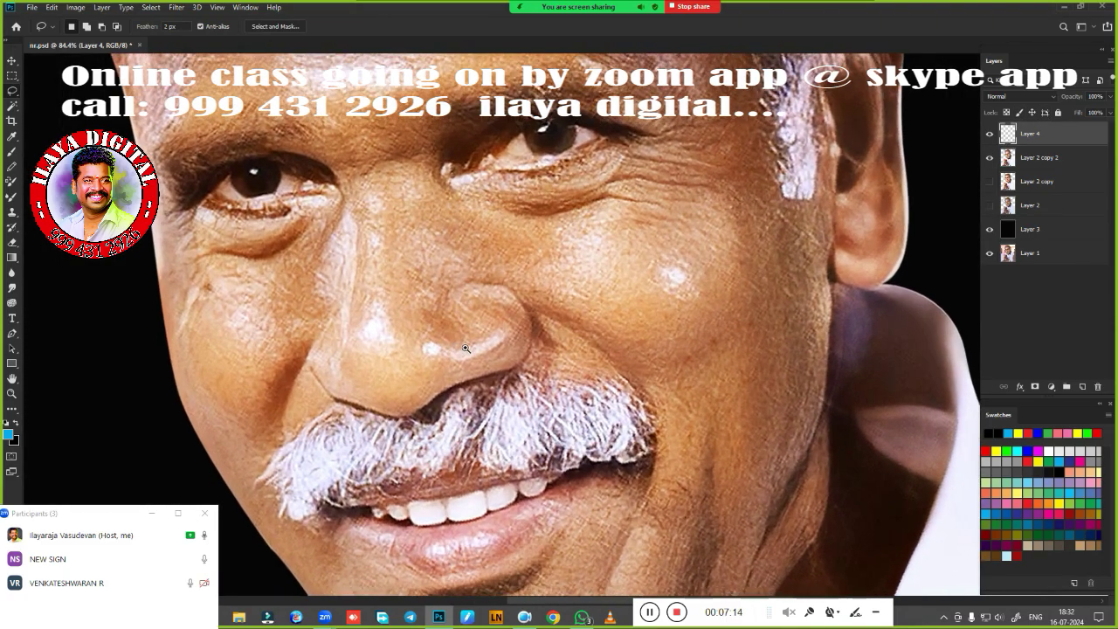
{"action": "key", "text": "b"}
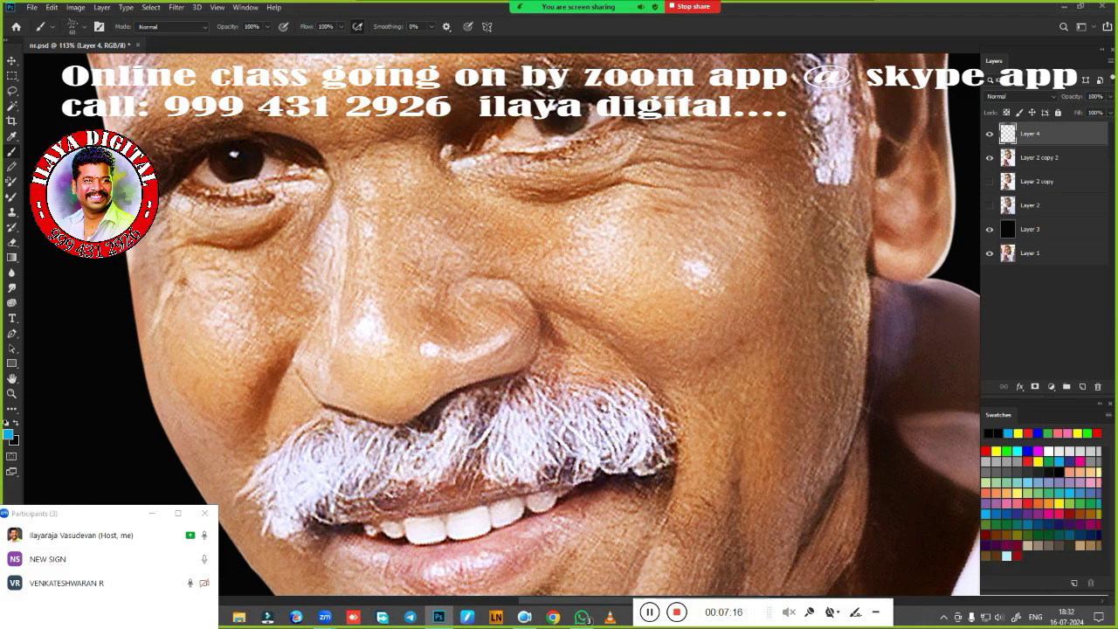
{"action": "right_click", "coordinate": [299, 163]}
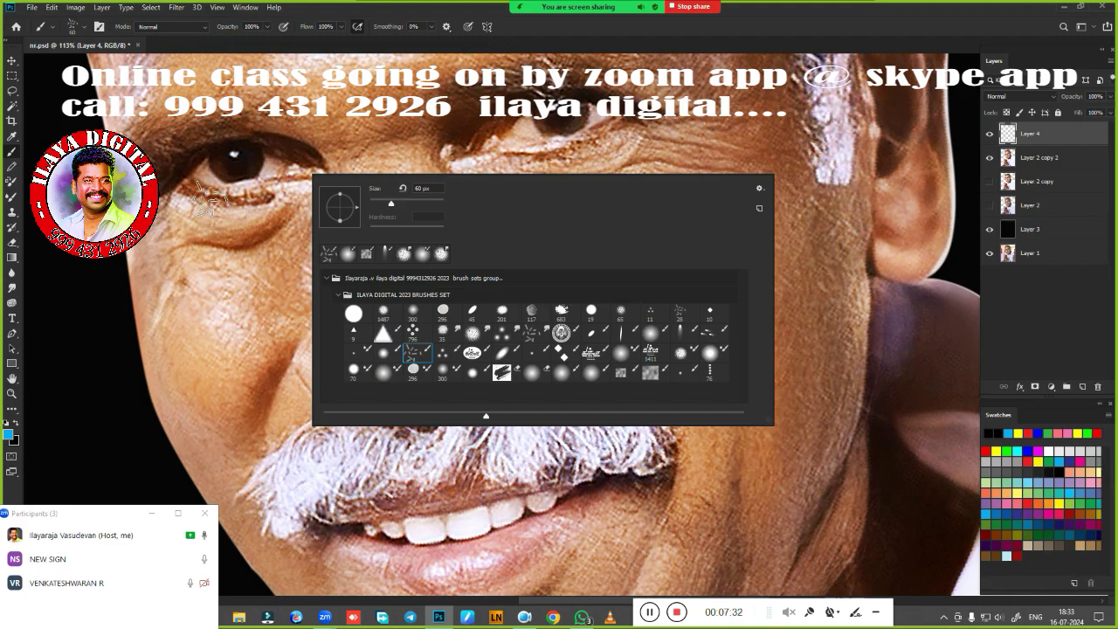
{"action": "left_click", "coordinate": [627, 25]}
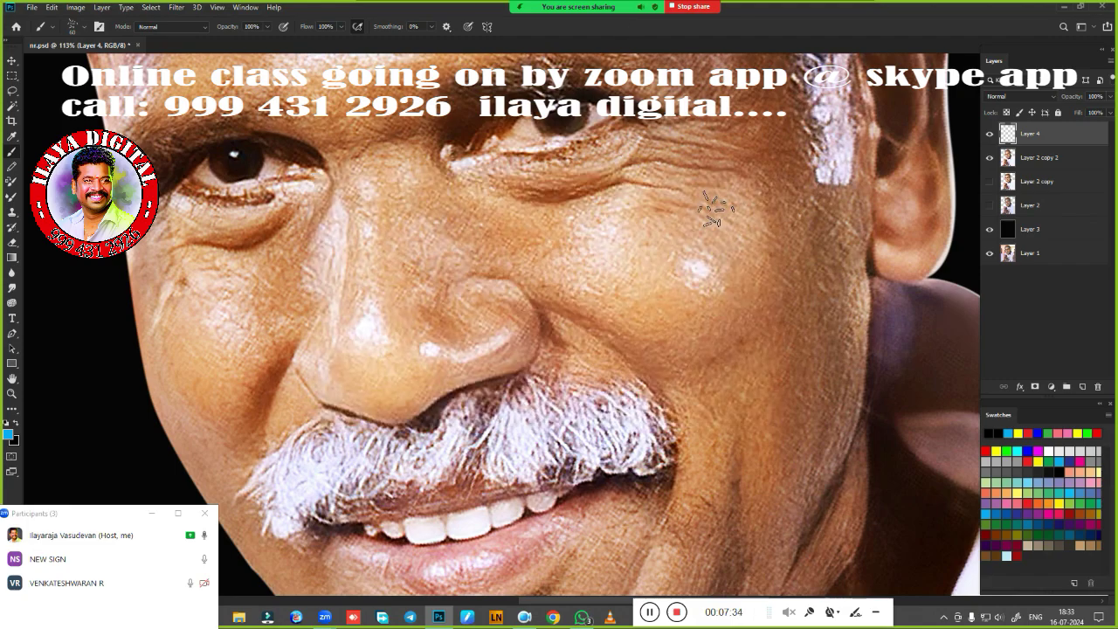
{"action": "key", "text": "F5"}
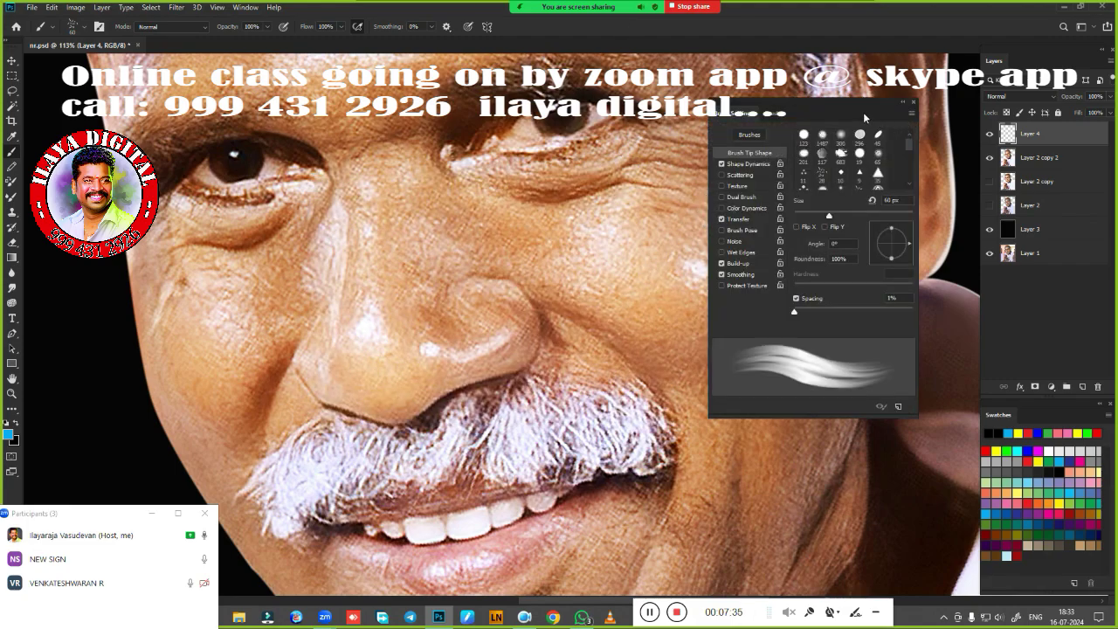
Try the hard round, 1487 px and 45 px brush presets, and choose the 1487 px tip
{"action": "right_click", "coordinate": [193, 258]}
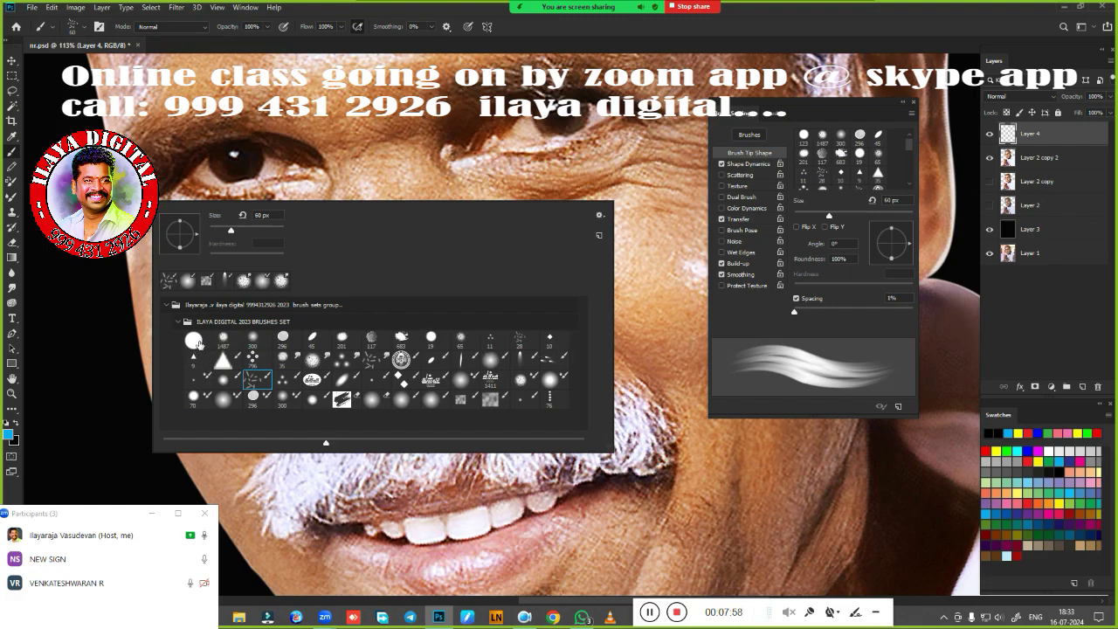
{"action": "left_click", "coordinate": [196, 341]}
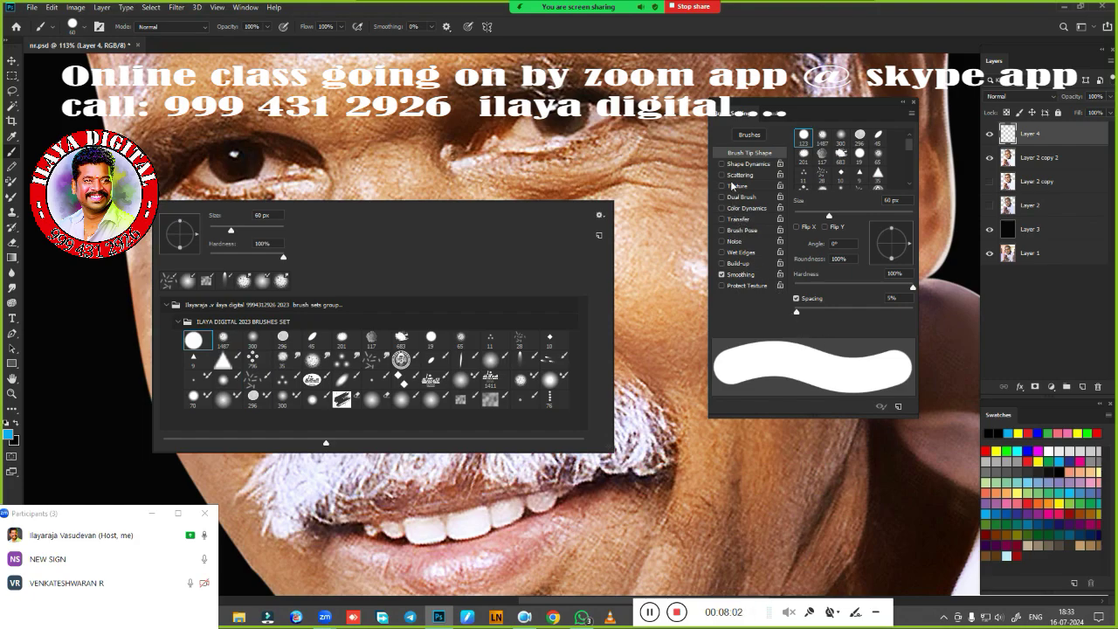
{"action": "left_click", "coordinate": [225, 339]}
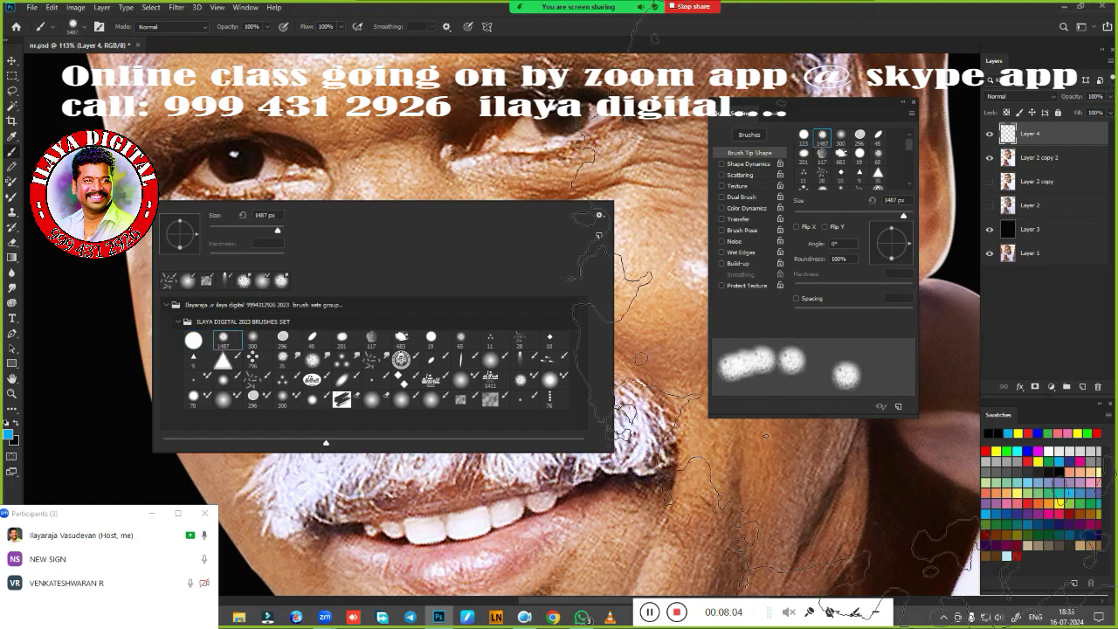
{"action": "left_click", "coordinate": [313, 337]}
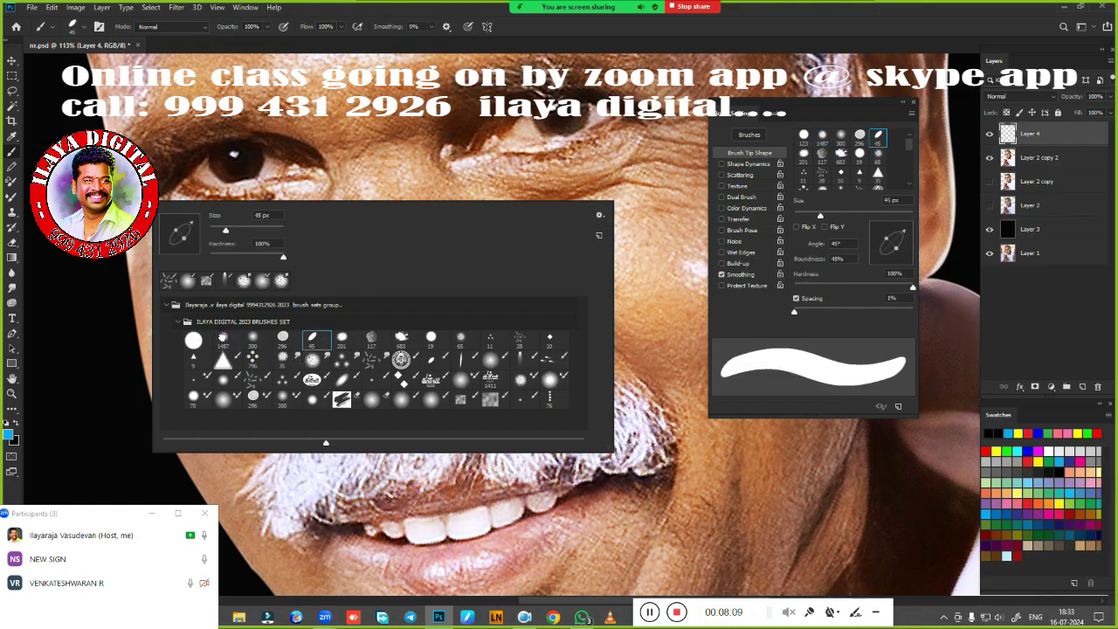
{"action": "left_click", "coordinate": [224, 339]}
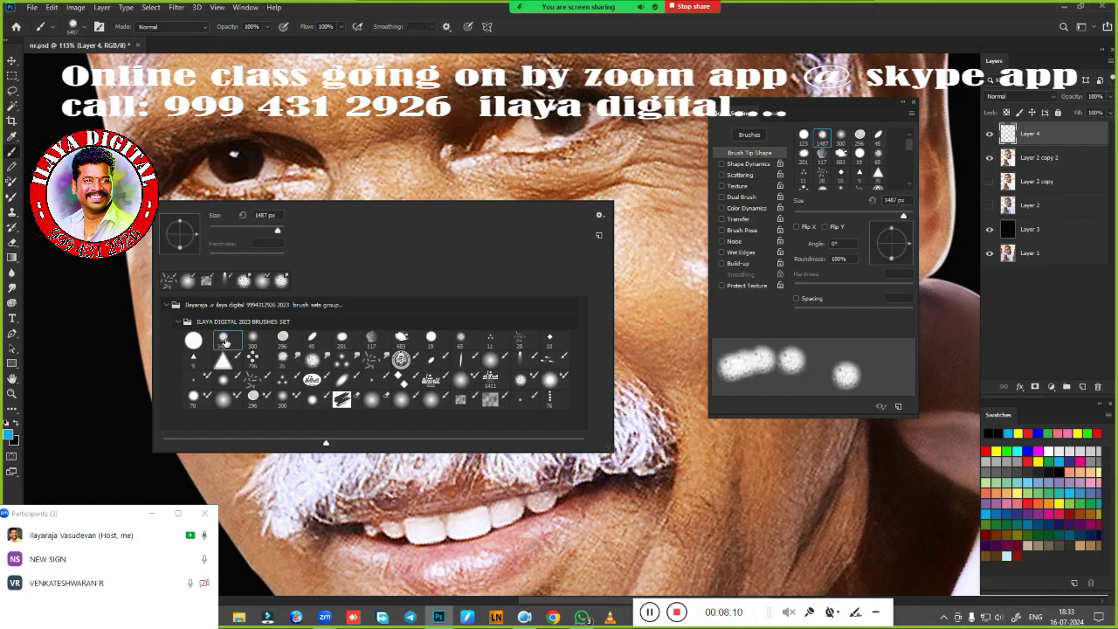
Enable Transfer for the 1487 px brush, check its pen pressure controls, and toggle Shape Dynamics
{"action": "left_click", "coordinate": [721, 218]}
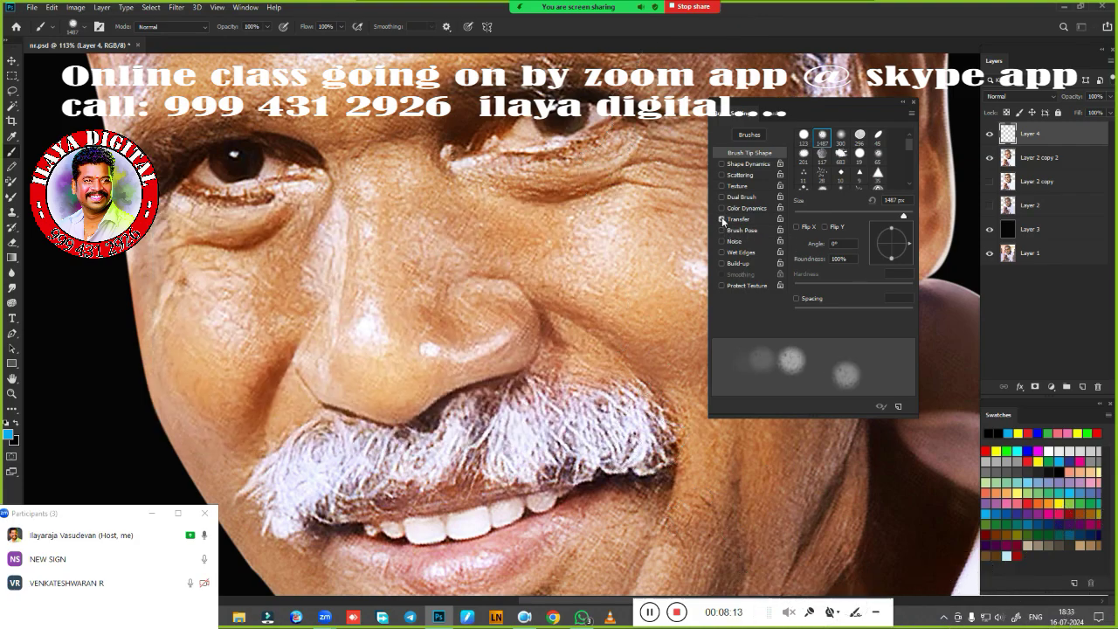
{"action": "left_click", "coordinate": [767, 221]}
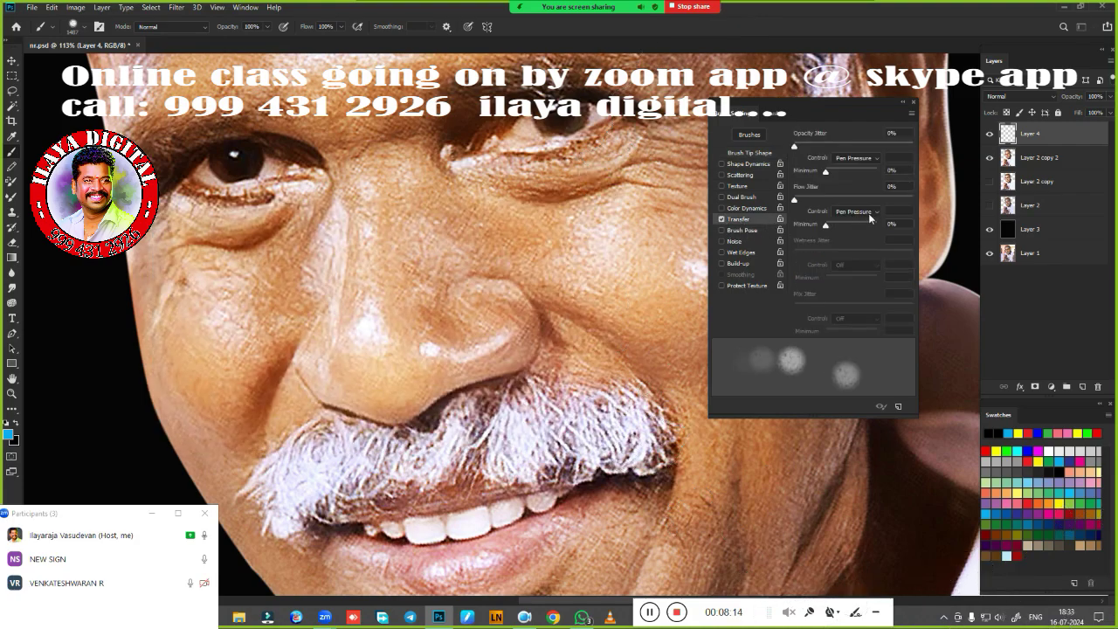
{"action": "left_click", "coordinate": [722, 163]}
Switch to the Smudge tool and choose the 1487 px tip from the brush presets
{"action": "key", "text": "r"}
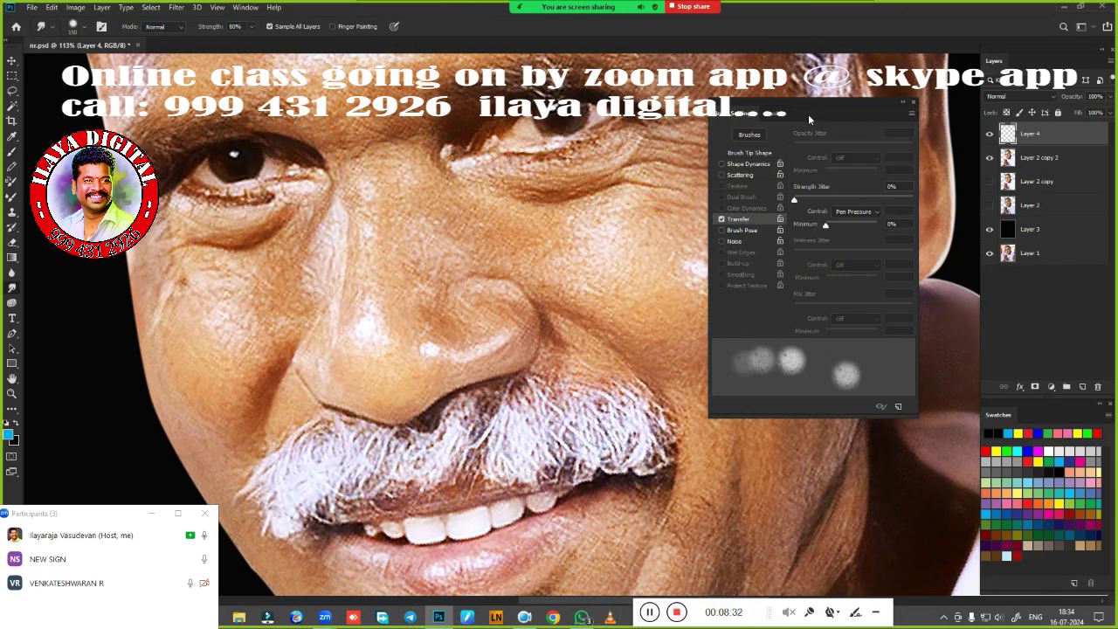
{"action": "right_click", "coordinate": [253, 223]}
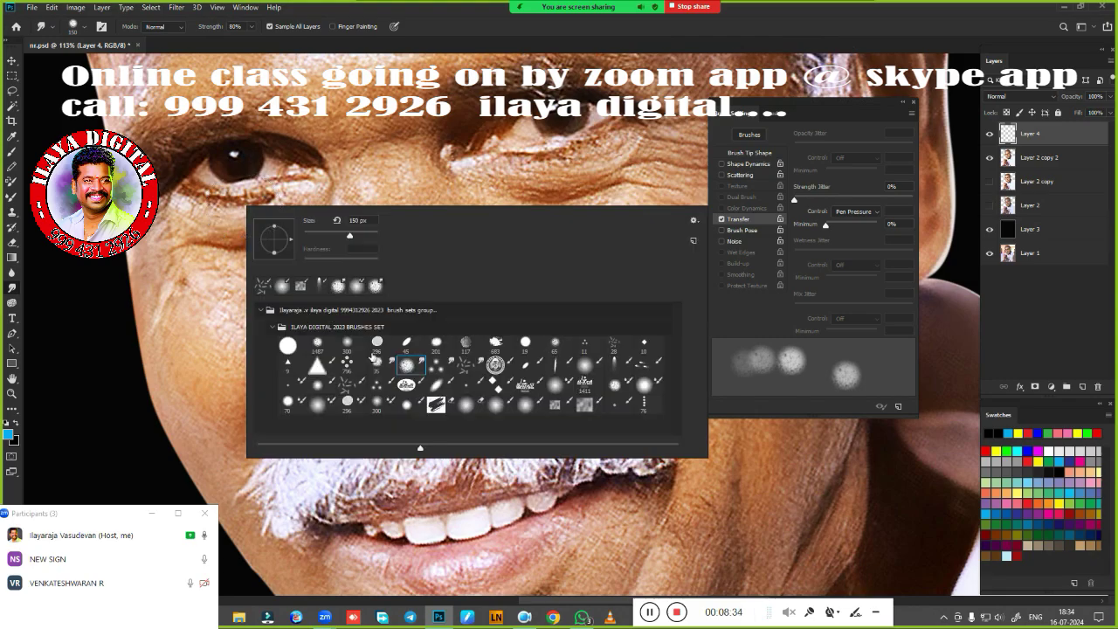
{"action": "left_click", "coordinate": [317, 341]}
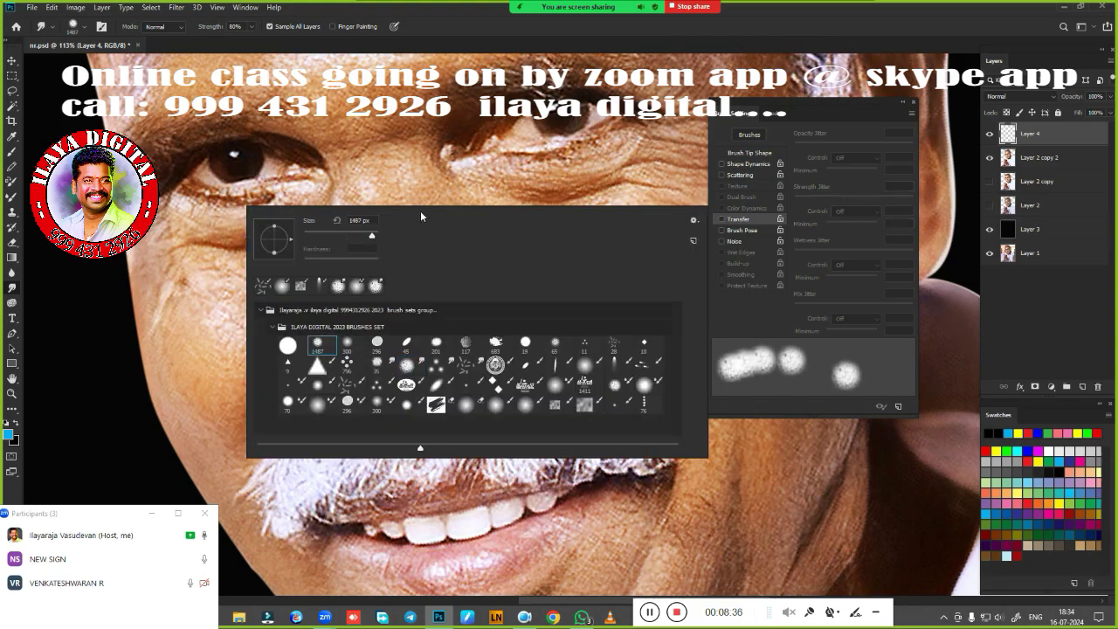
{"action": "left_click_drag", "start_coordinate": [420, 210], "coordinate": [401, 162]}
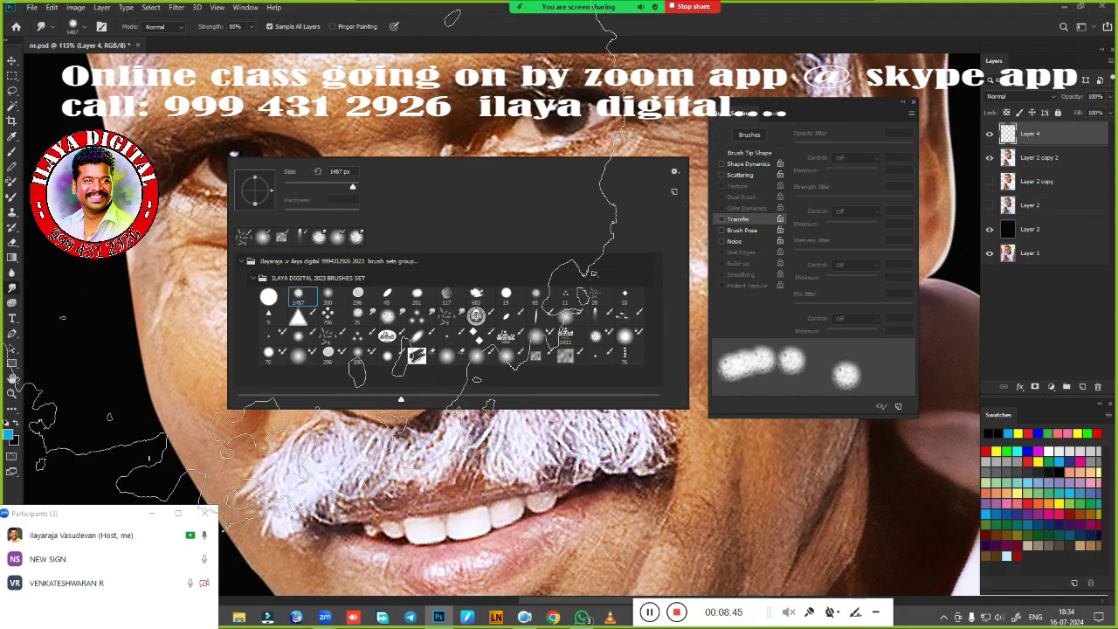
Reduce the Smudge tool's brush size to 150 px
{"action": "left_click", "coordinate": [564, 28]}
{"action": "key", "text": "bracketleft"}
{"action": "key", "text": "bracketleft"}
{"action": "key", "text": "bracketleft"}
{"action": "key", "text": "bracketleft"}
{"action": "key", "text": "bracketleft"}
{"action": "key", "text": "bracketleft"}
{"action": "key", "text": "bracketleft"}
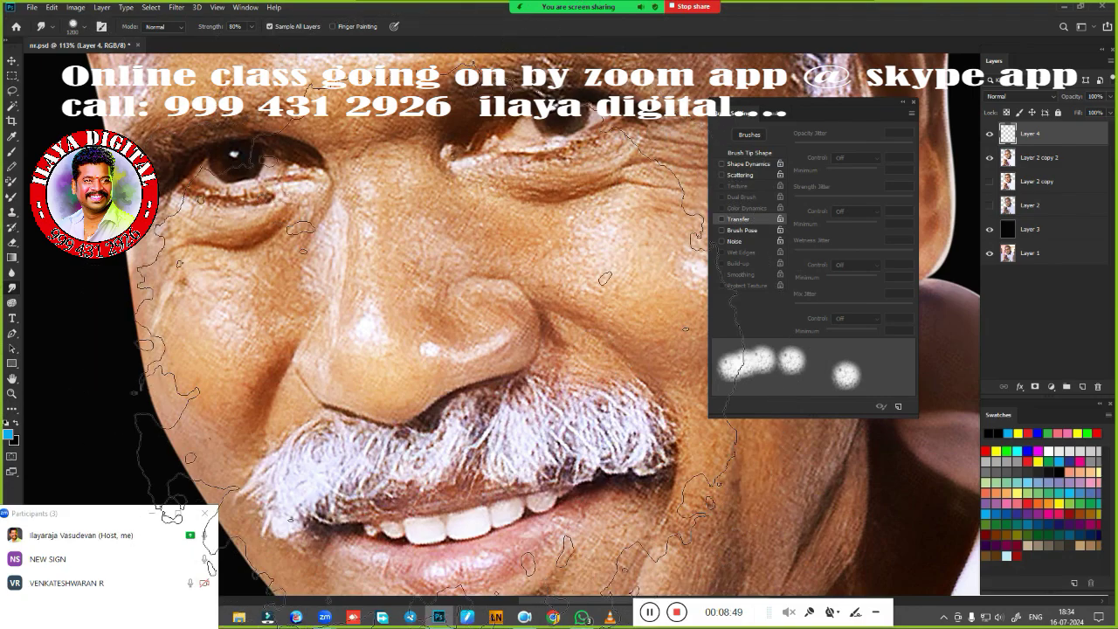
{"action": "key", "text": "bracketleft"}
{"action": "key", "text": "bracketleft"}
{"action": "key", "text": "bracketleft"}
{"action": "key", "text": "bracketleft"}
{"action": "key", "text": "bracketleft"}
{"action": "key", "text": "bracketleft"}
{"action": "key", "text": "bracketleft"}
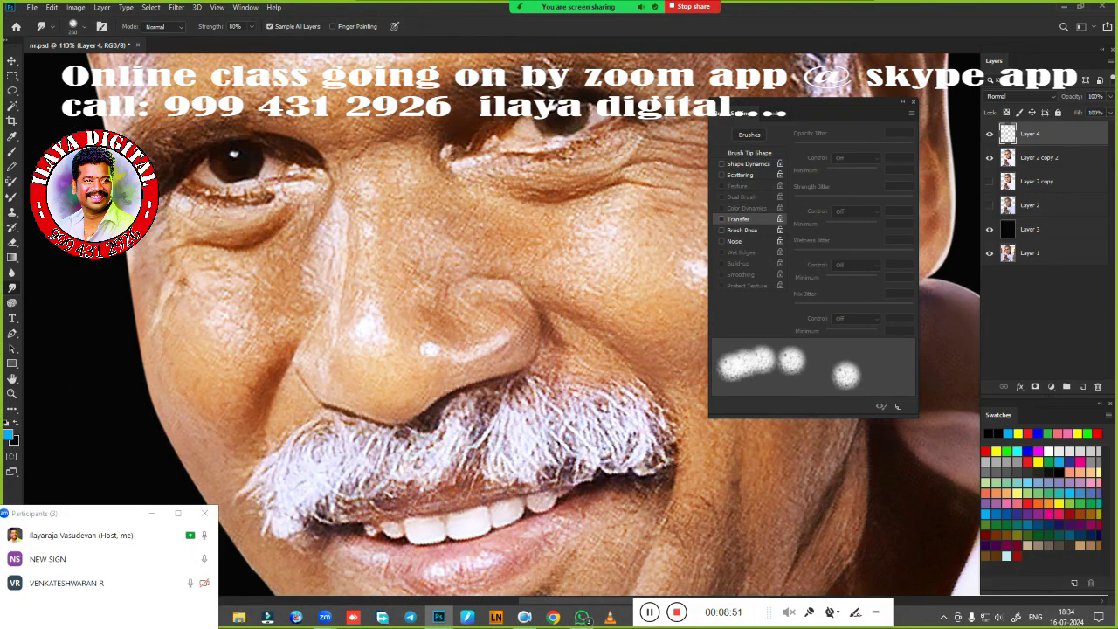
{"action": "key", "text": "bracketleft"}
{"action": "key", "text": "bracketleft"}
Choose the 10 px diamond tip for the Smudge tool and enable Transfer with pen pressure
{"action": "right_click", "coordinate": [153, 122]}
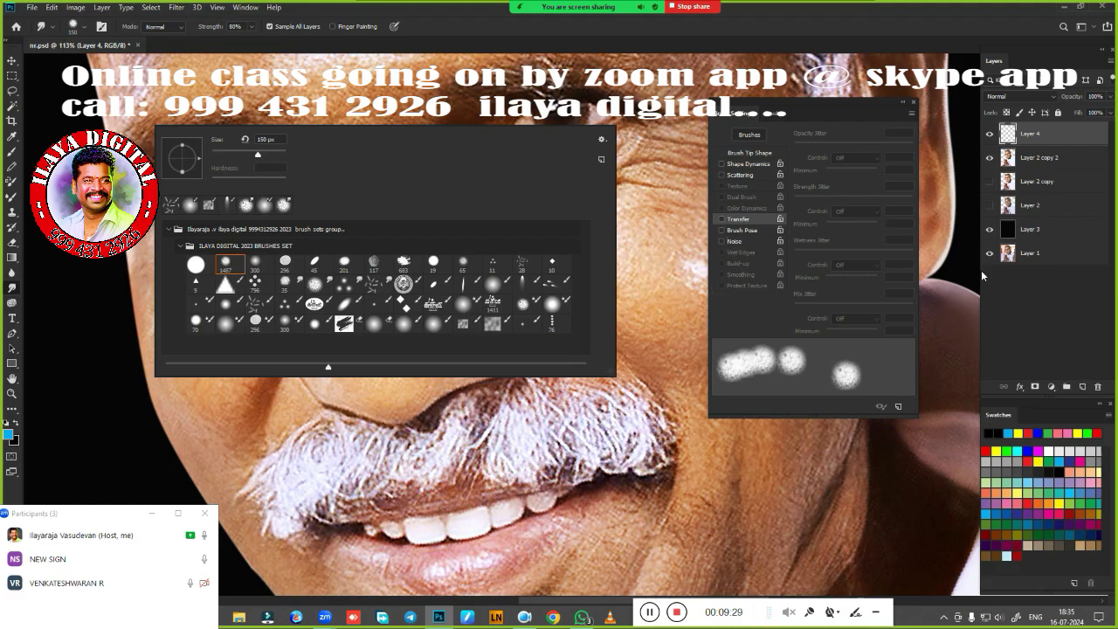
{"action": "left_click", "coordinate": [550, 262]}
{"action": "left_click", "coordinate": [741, 224]}
{"action": "left_click", "coordinate": [739, 219]}
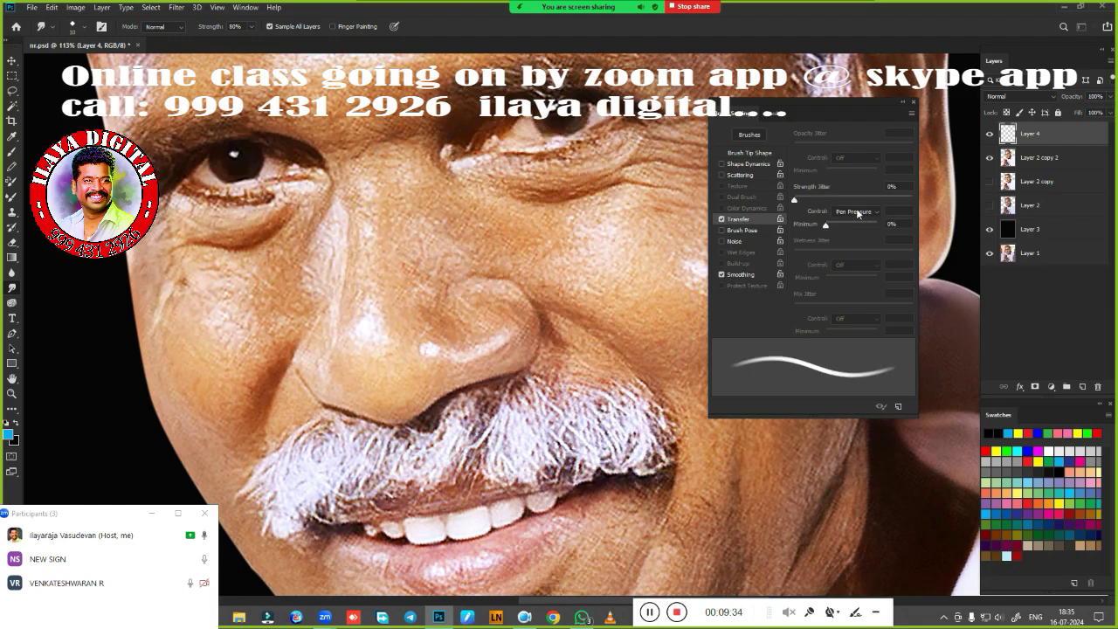
Compare the 10 px Smudge tool preset with the 20 px Mixer Brush preset, and select the plain 1487 px tip
{"action": "right_click", "coordinate": [159, 162]}
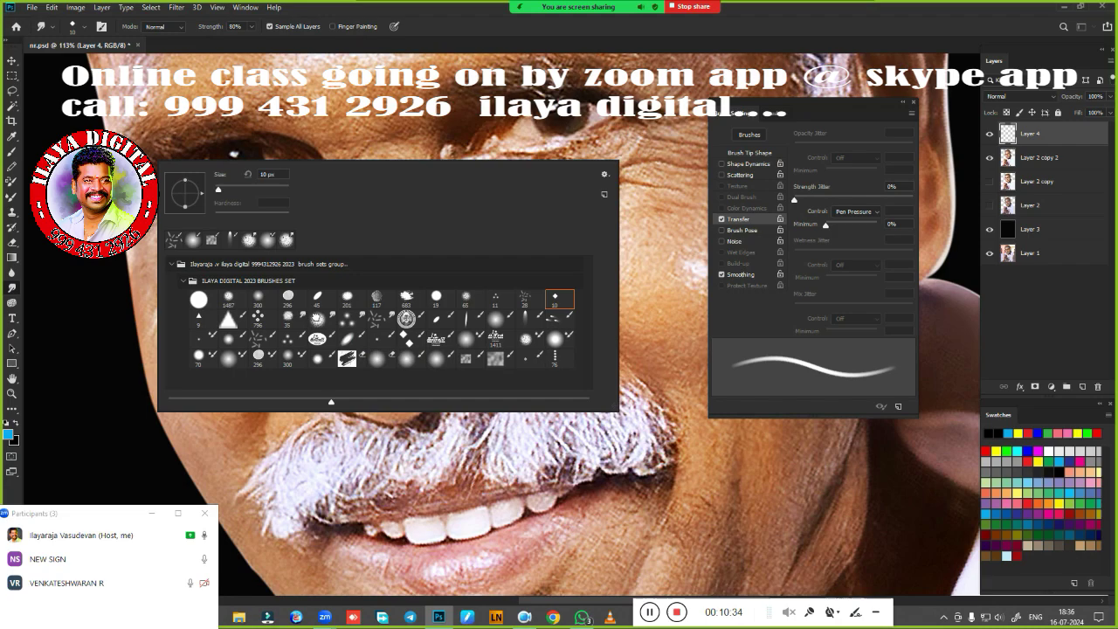
{"action": "left_click", "coordinate": [315, 321]}
{"action": "left_click", "coordinate": [470, 339]}
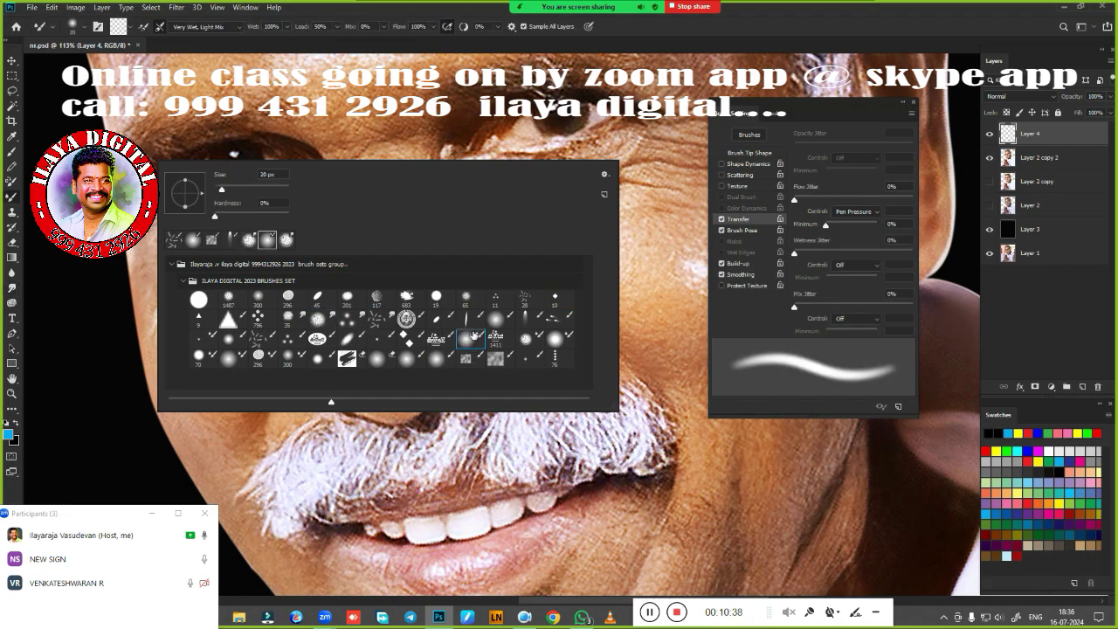
{"action": "left_click", "coordinate": [319, 325]}
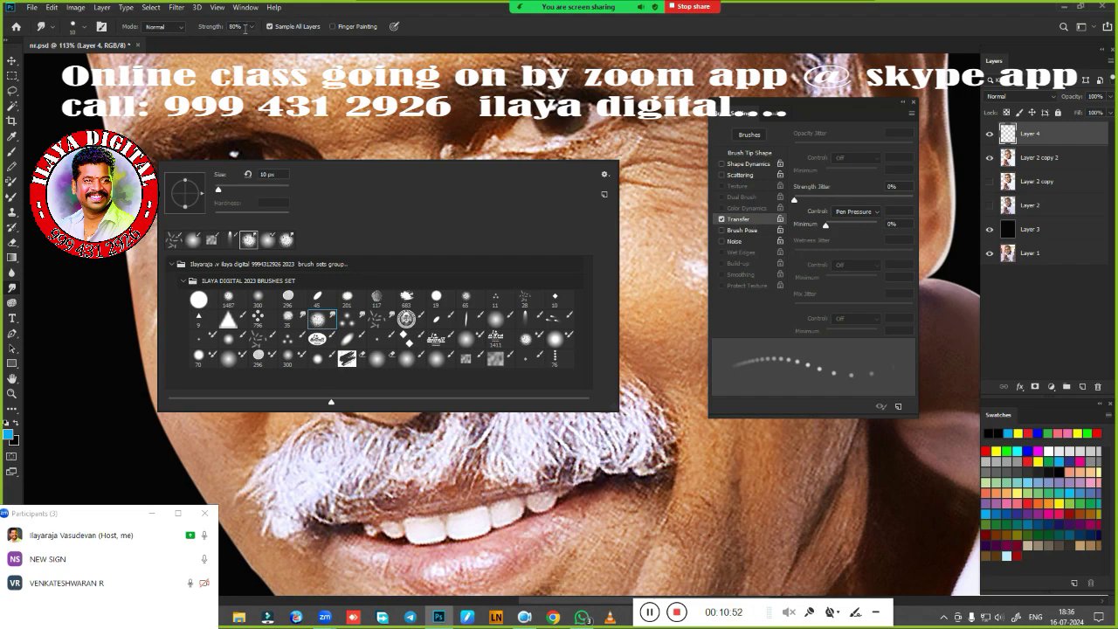
{"action": "left_click", "coordinate": [470, 341]}
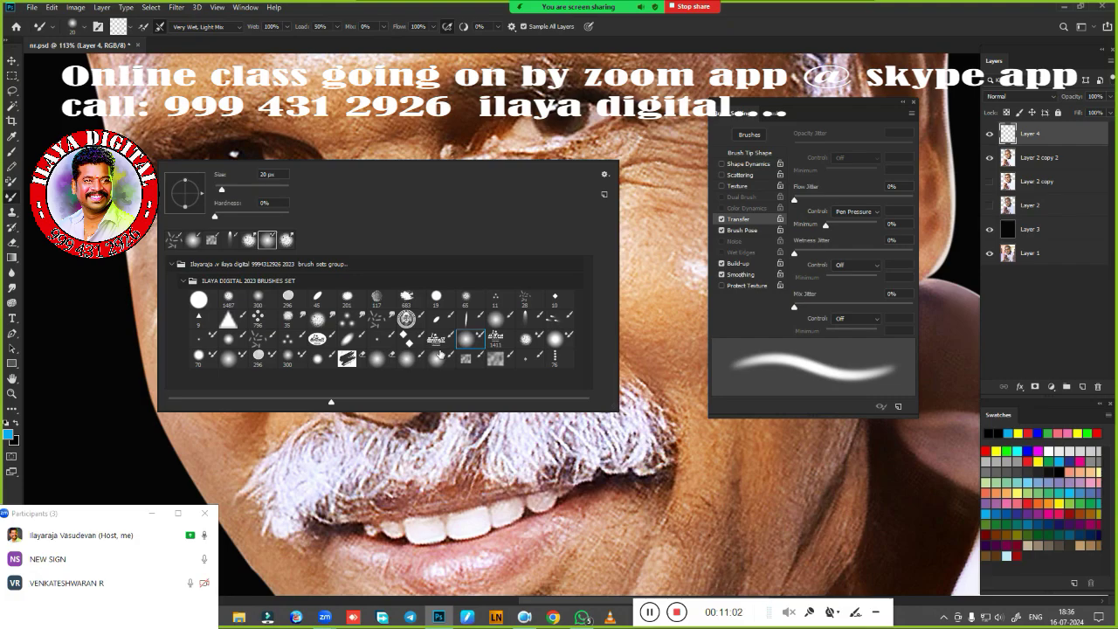
{"action": "left_click", "coordinate": [319, 320]}
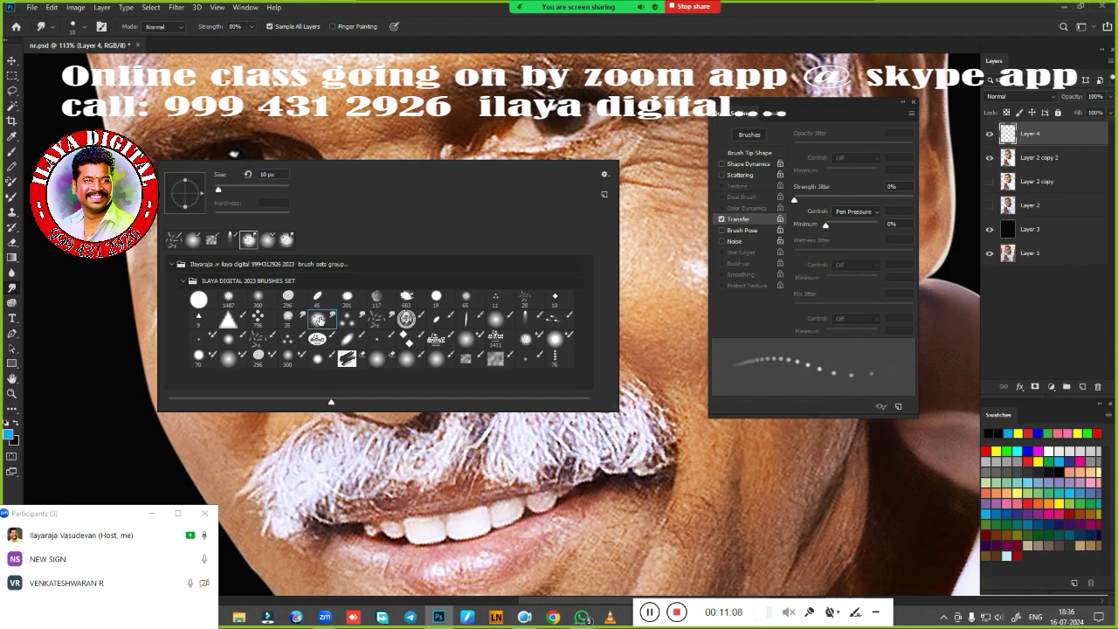
{"action": "left_click", "coordinate": [228, 300]}
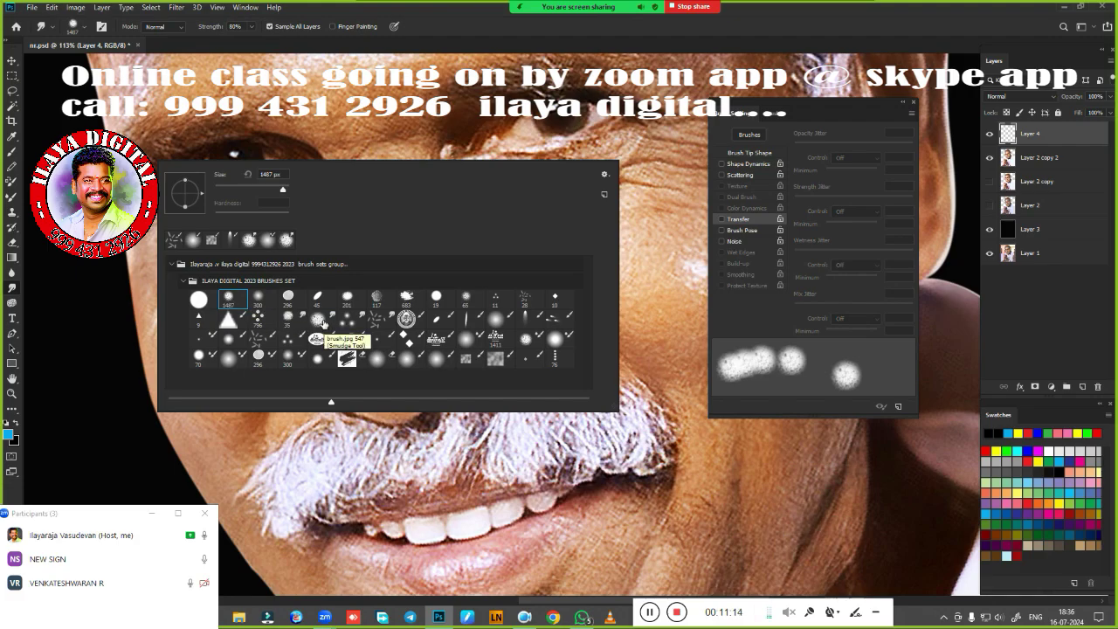
Choose the brush.jpg 547 Smudge tool preset with pen-pressure Transfer, reduce its size to 20 px, and close the brush settings
{"action": "left_click", "coordinate": [322, 322]}
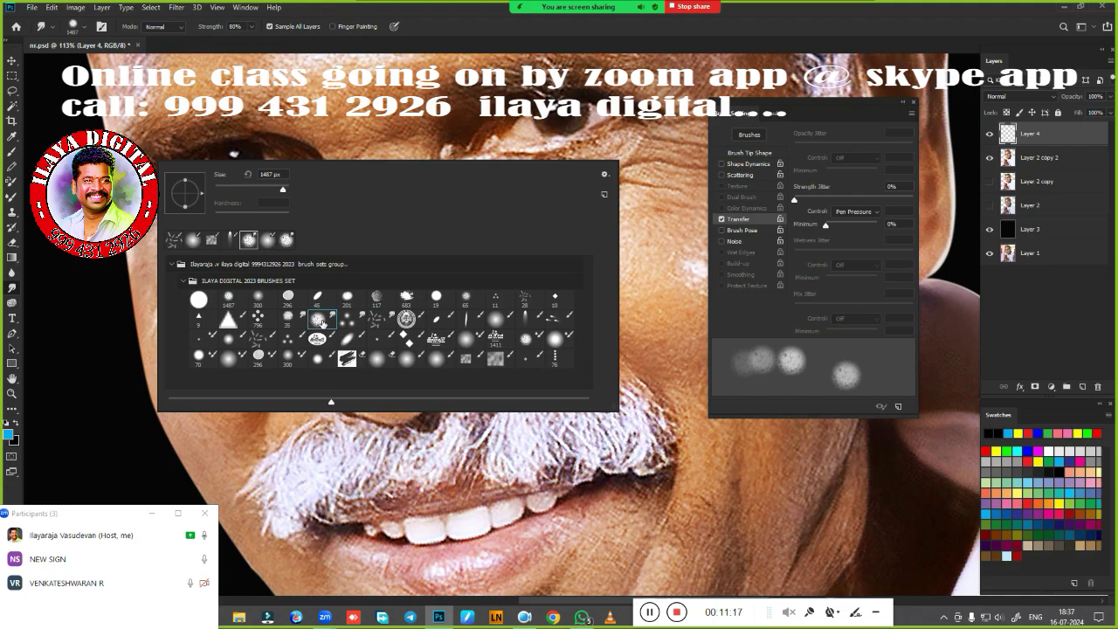
{"action": "left_click", "coordinate": [466, 33]}
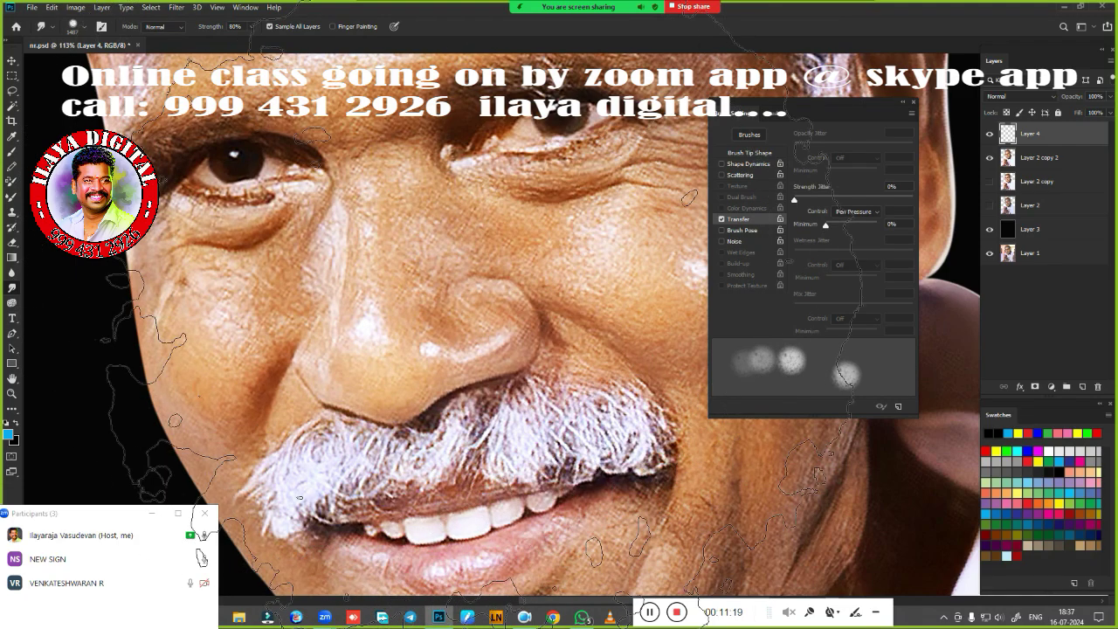
{"action": "key", "text": "bracketleft"}
{"action": "key", "text": "bracketleft"}
{"action": "key", "text": "bracketleft"}
{"action": "key", "text": "bracketleft"}
{"action": "key", "text": "bracketleft"}
{"action": "key", "text": "bracketleft"}
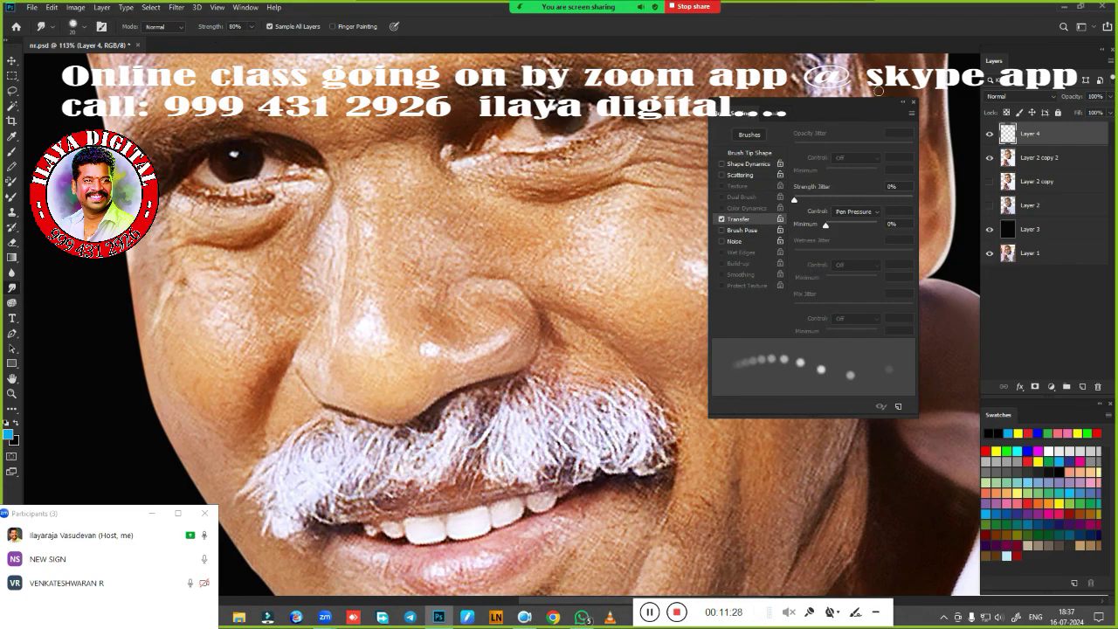
{"action": "left_click", "coordinate": [913, 102]}
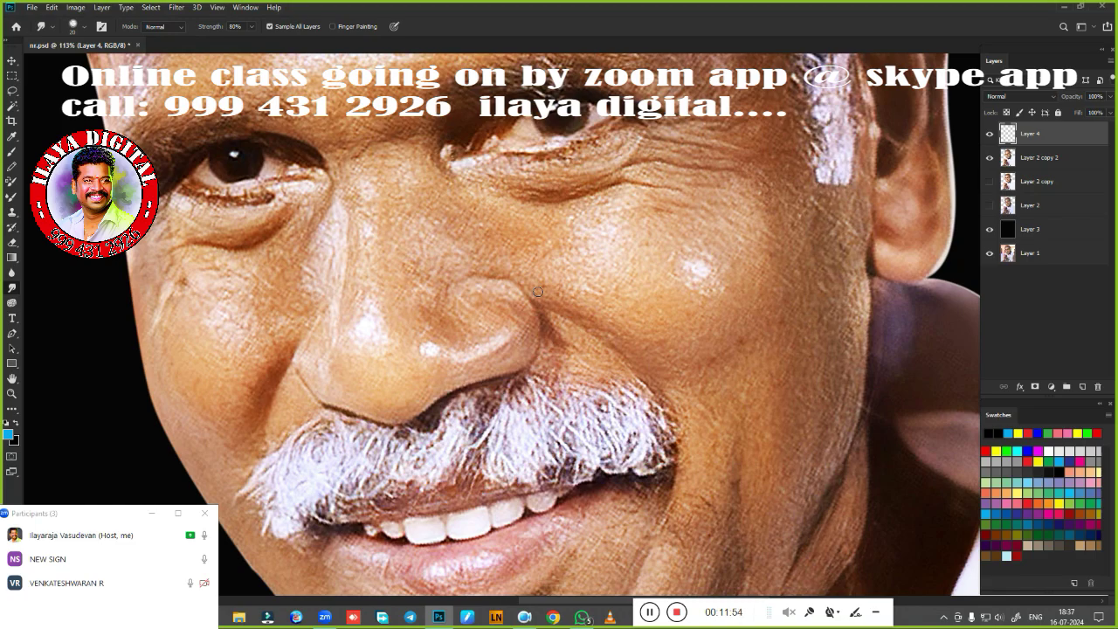
Enlarge the portrait's face and rotate the canvas view to 6°
{"action": "key", "text": "ctrl+0"}
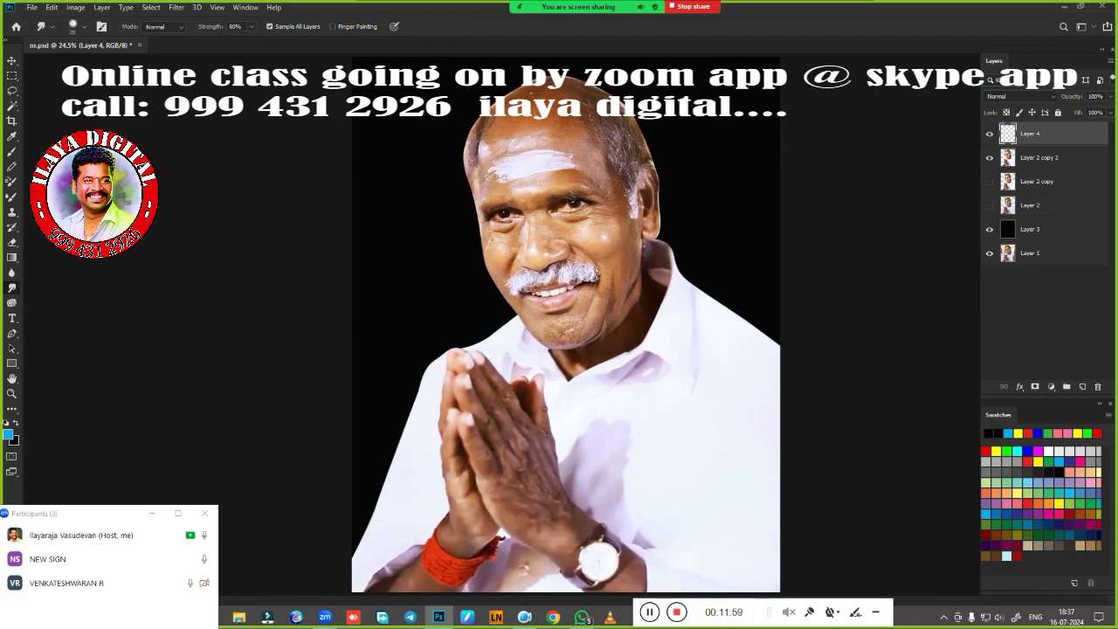
{"action": "scroll", "coordinate": [569, 217], "scroll_direction": "up", "scroll_amount": 6}
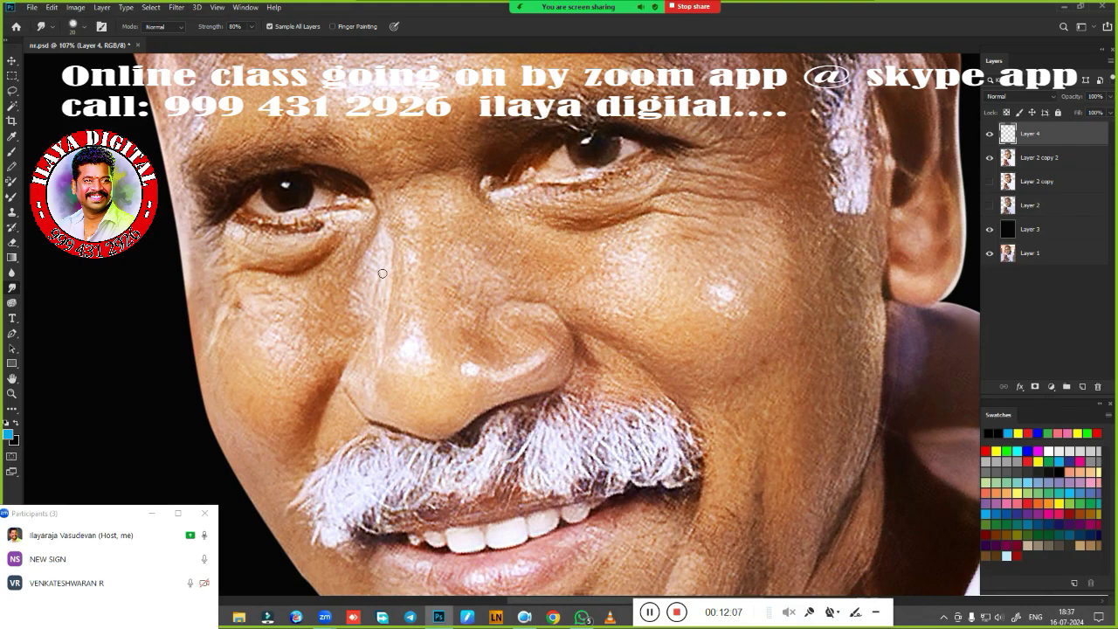
{"action": "key", "text": "r"}
{"action": "left_click_drag", "start_coordinate": [370, 339], "coordinate": [394, 312]}
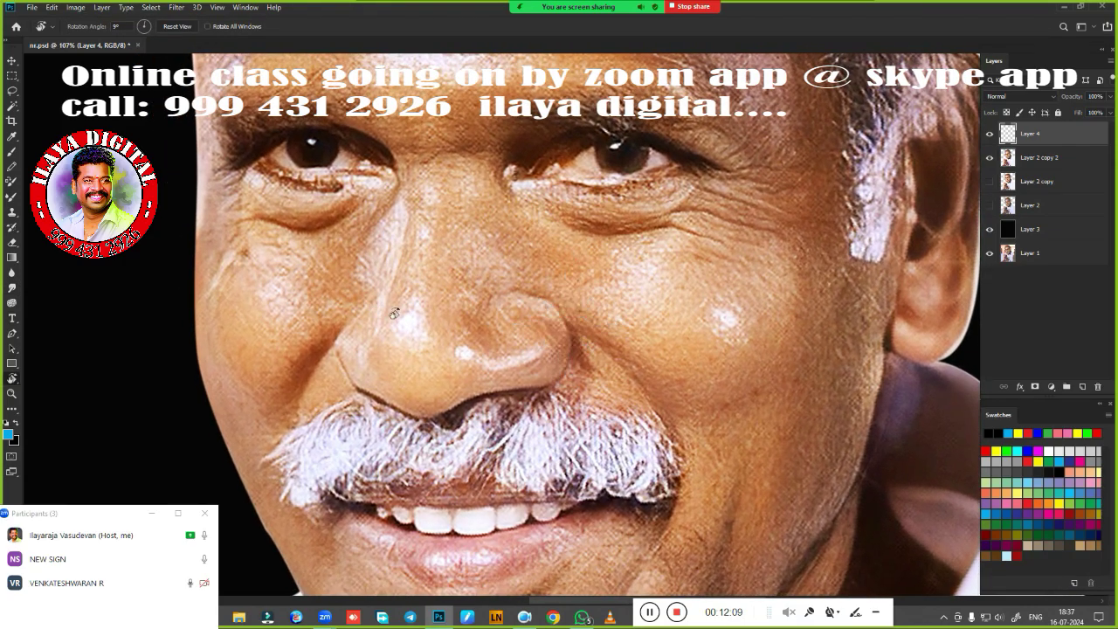
{"action": "left_click_drag", "start_coordinate": [638, 332], "coordinate": [653, 331]}
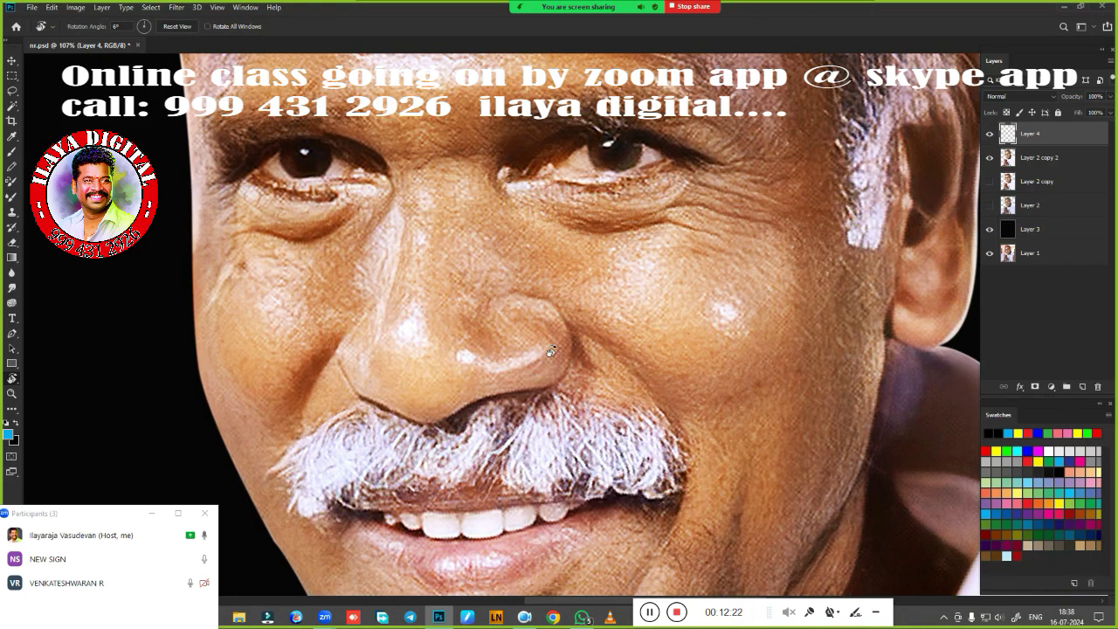
Check the portrait's width, height and resolution in Image Size without changing them
{"action": "key", "text": "h"}
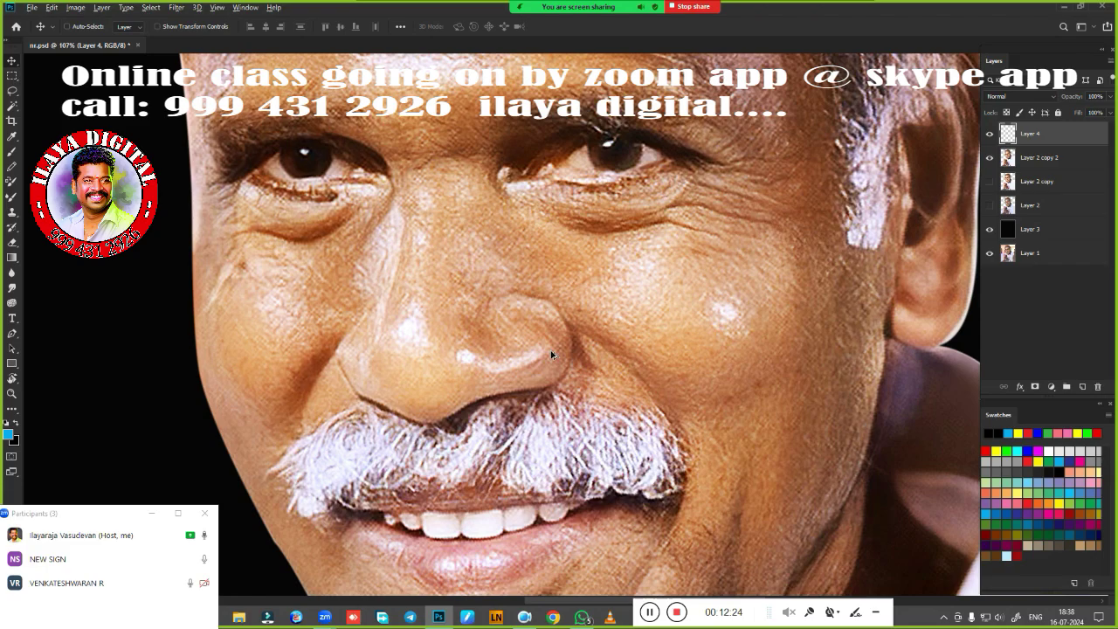
{"action": "key", "text": "ctrl+alt+i"}
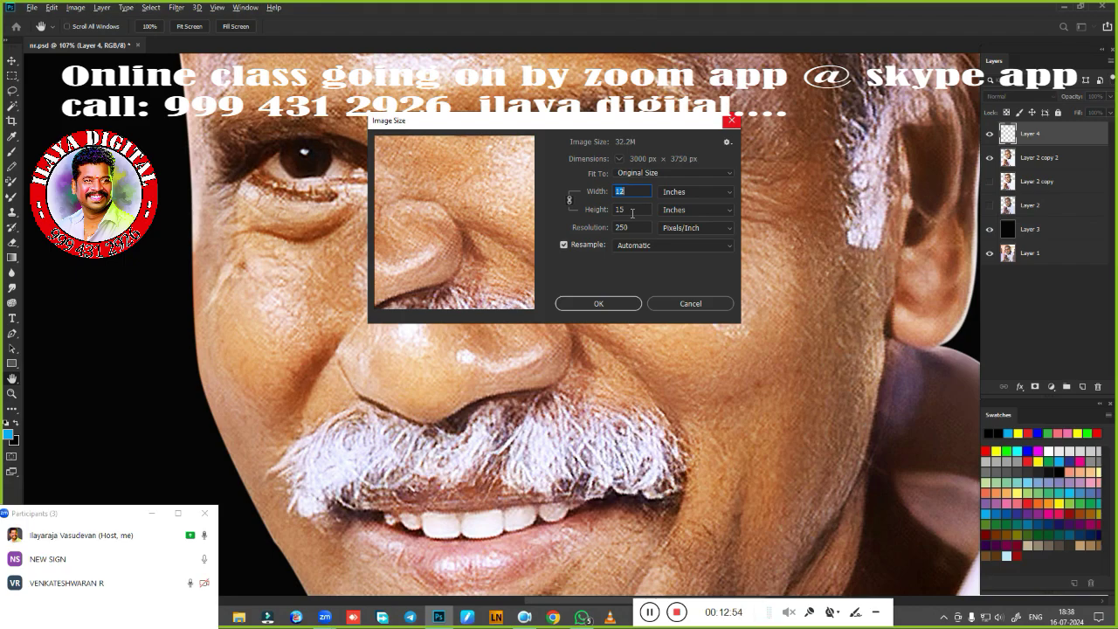
{"action": "left_click", "coordinate": [733, 124]}
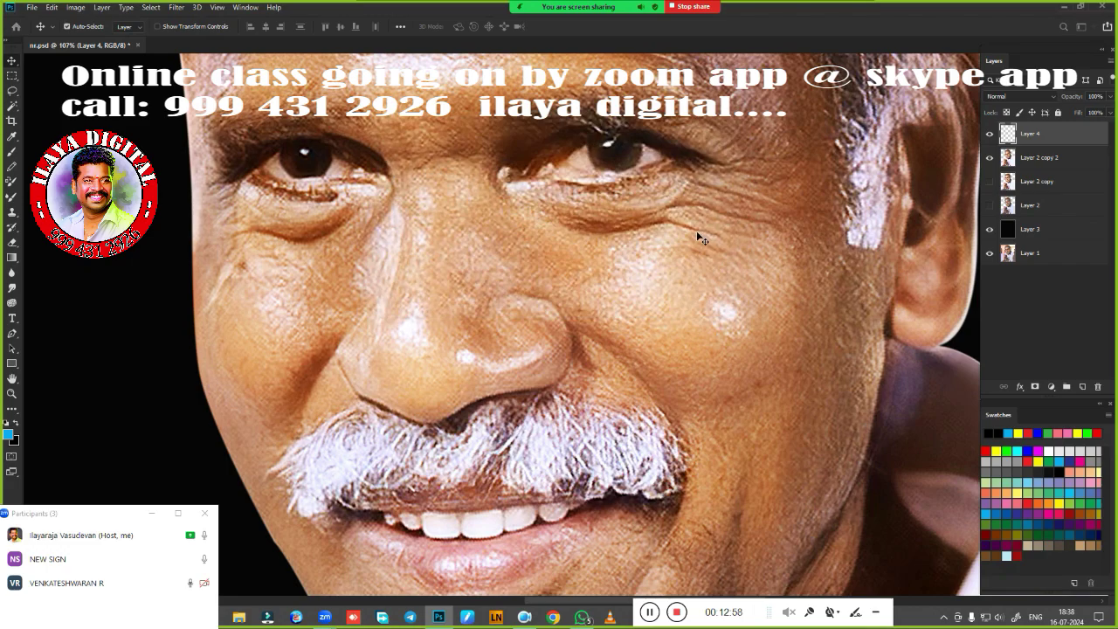
Create a new 16 × 24 inch portrait document at 450 pixels/inch in RGB Color with a black background
{"action": "key", "text": "ctrl+n"}
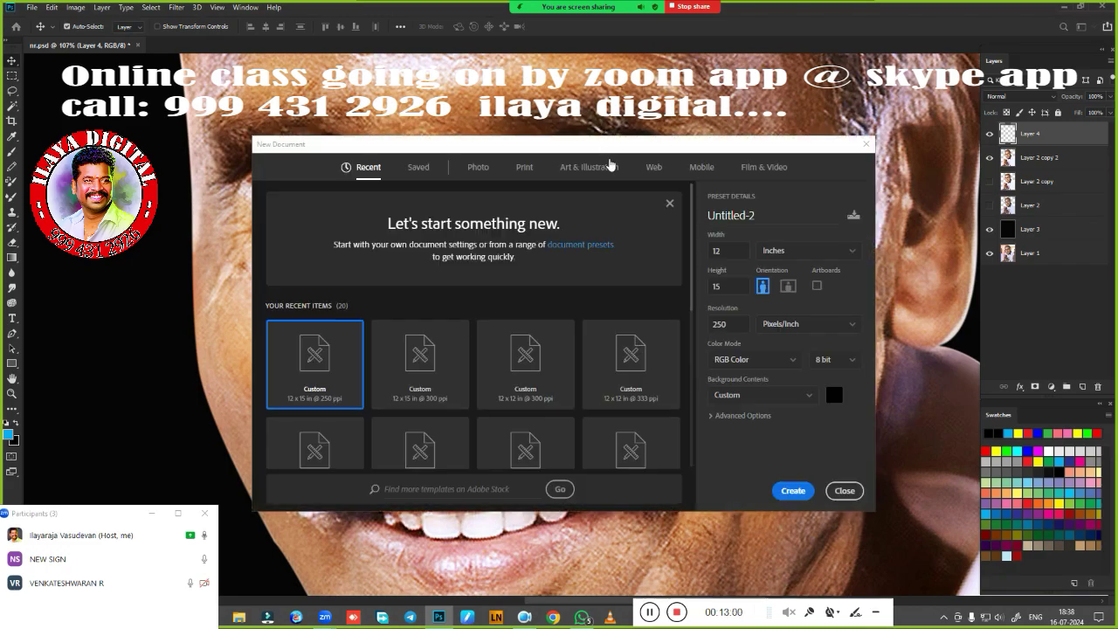
{"action": "left_click_drag", "start_coordinate": [614, 151], "coordinate": [489, 75]}
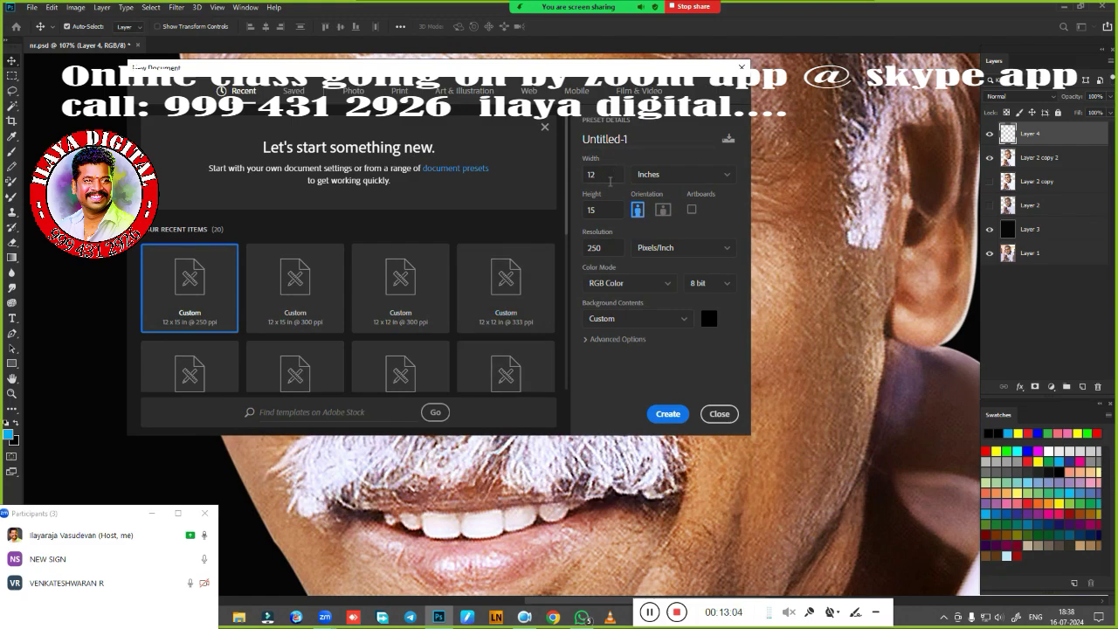
{"action": "double_click", "coordinate": [612, 212]}
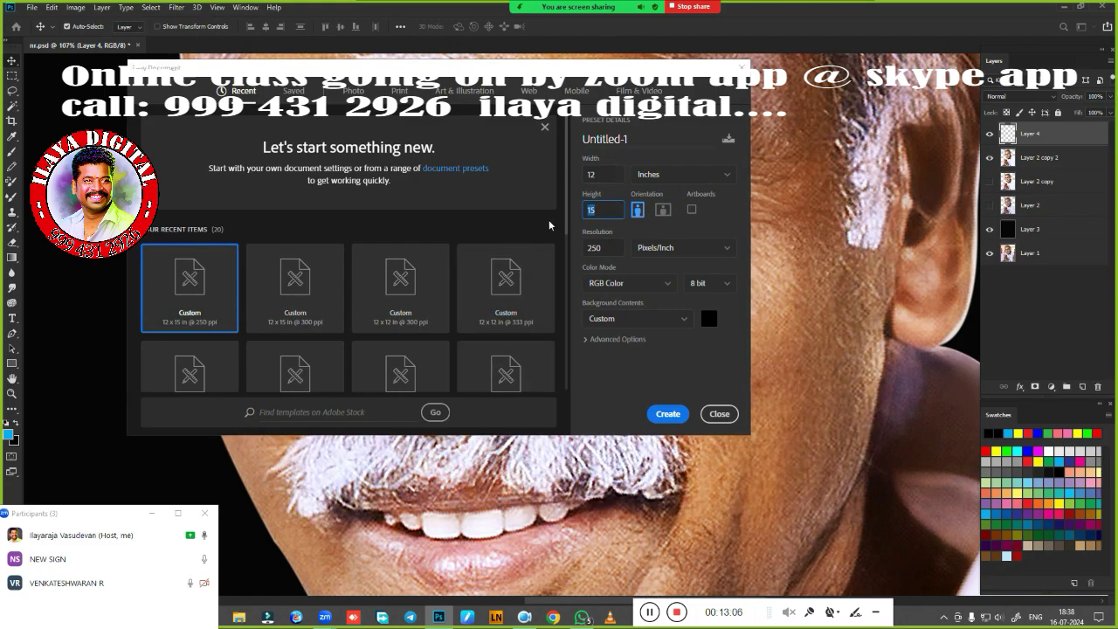
{"action": "type", "text": "24"}
{"action": "left_click", "coordinate": [610, 174]}
{"action": "type", "text": "16"}
{"action": "left_click", "coordinate": [615, 247]}
{"action": "type", "text": "450"}
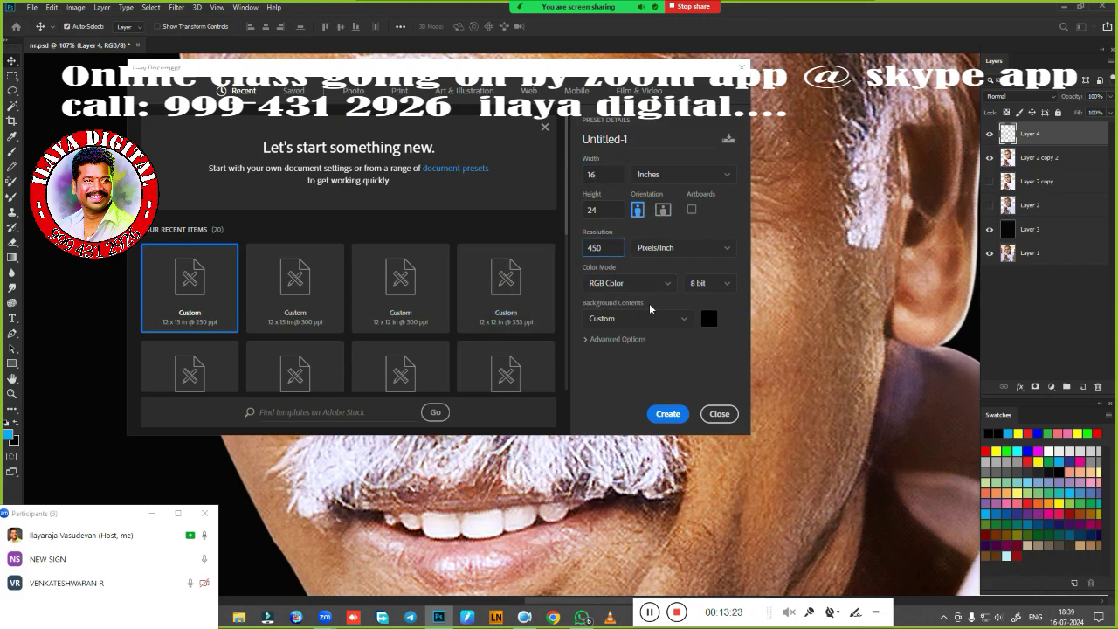
{"action": "left_click", "coordinate": [667, 415]}
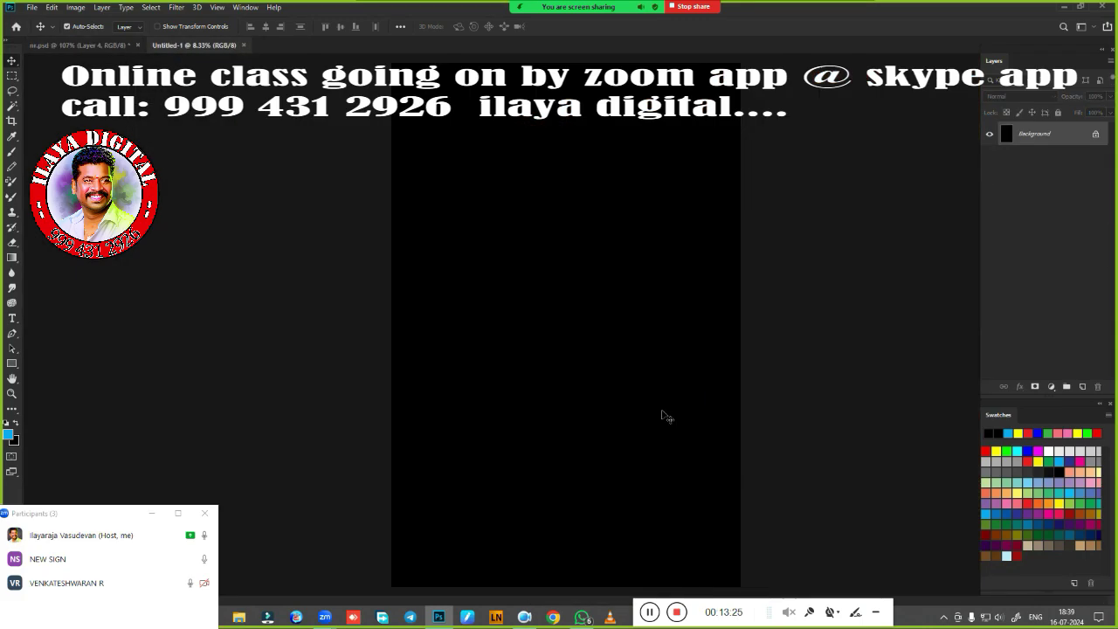
{"action": "key", "text": "ctrl+minus"}
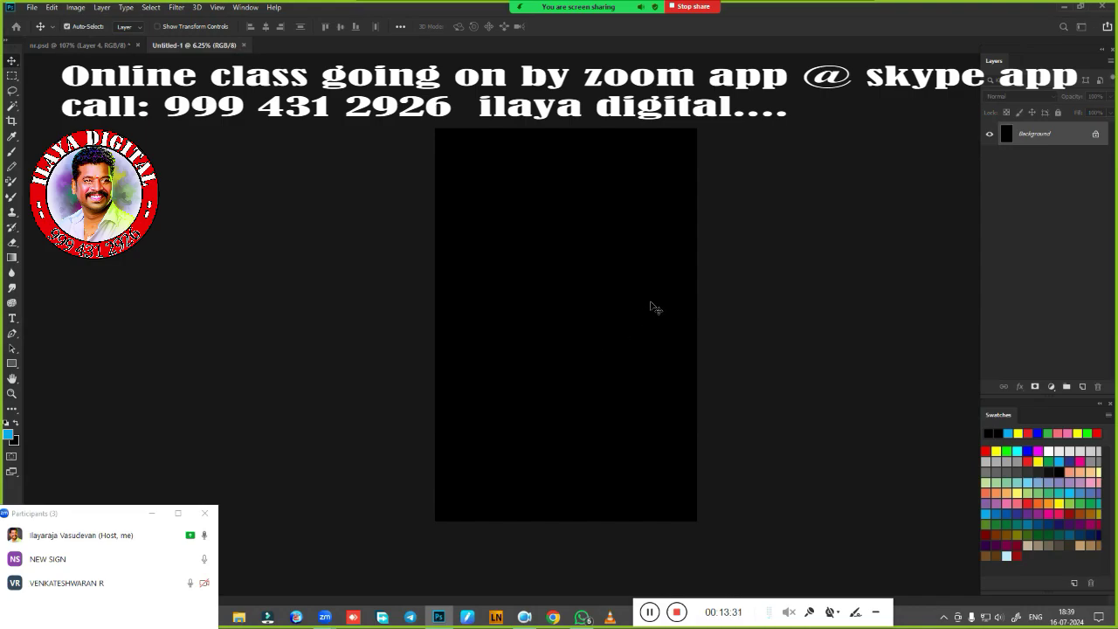
Create an 18 × 12 inch landscape document at 600 pixels/inch with a black background and unlock its background layer
{"action": "key", "text": "ctrl+n"}
{"action": "left_click", "coordinate": [663, 210]}
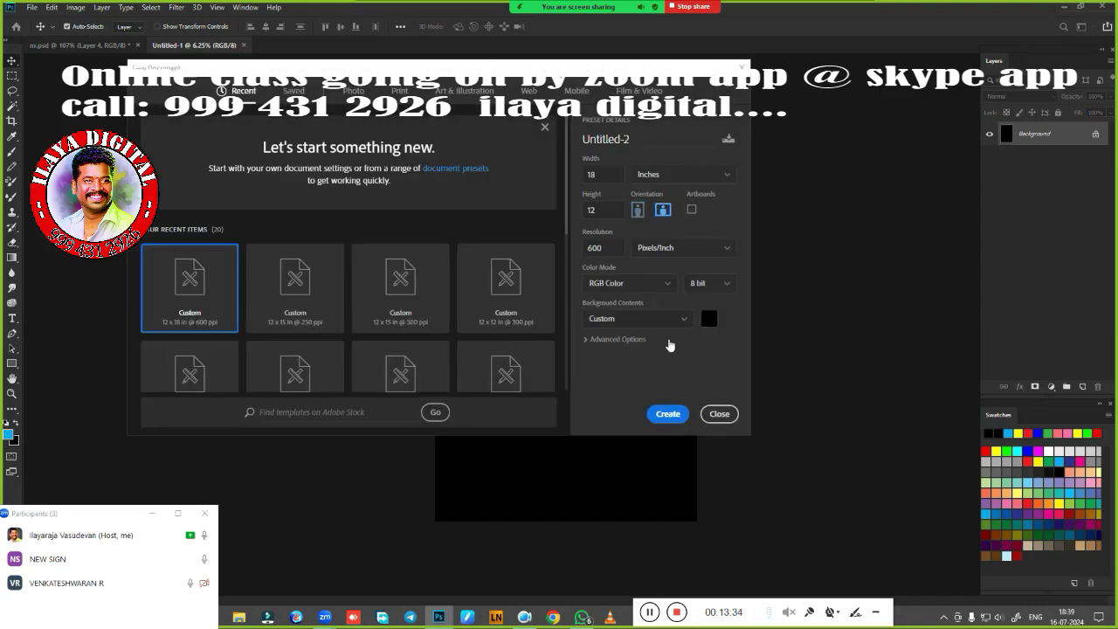
{"action": "left_click", "coordinate": [665, 417]}
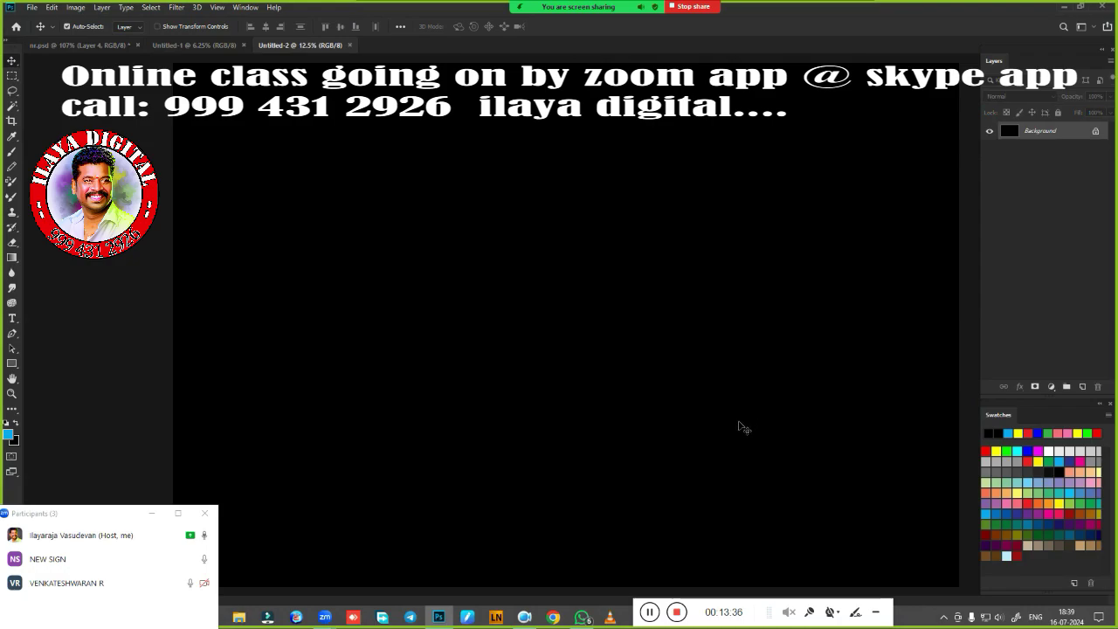
{"action": "key", "text": "ctrl+minus"}
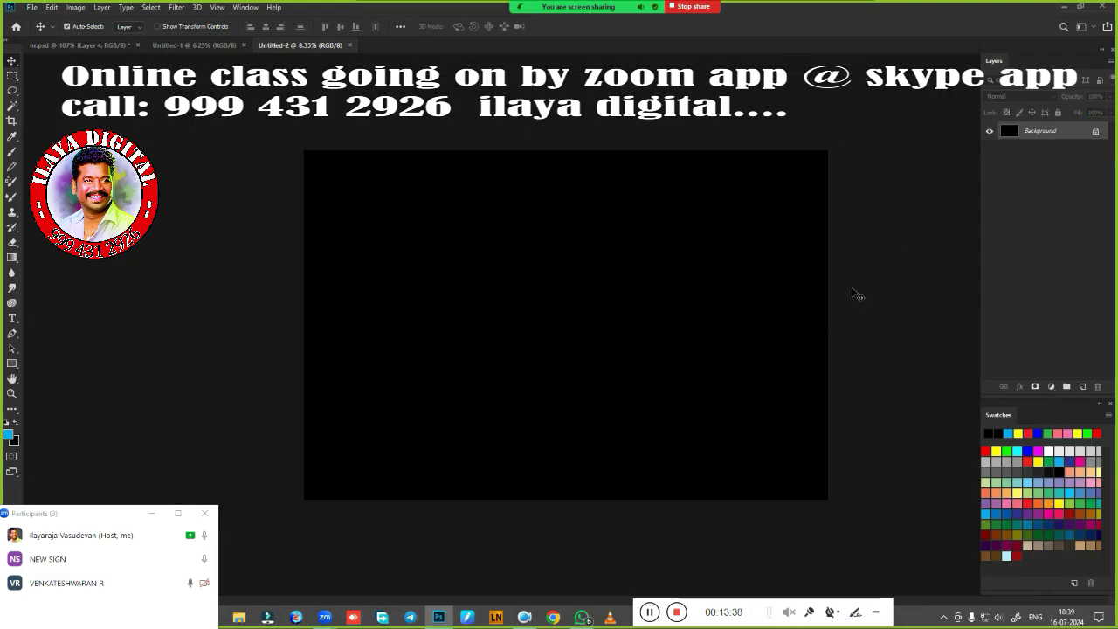
{"action": "left_click", "coordinate": [1095, 132]}
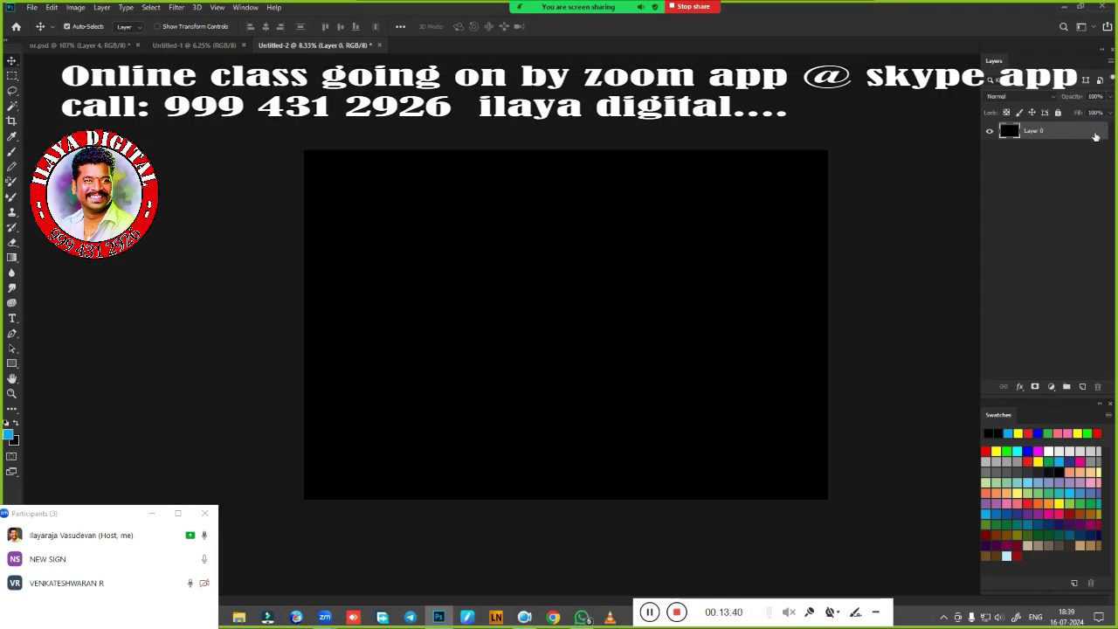
Compare the portrait and landscape blank documents, and close the landscape one without saving
{"action": "left_click", "coordinate": [192, 45]}
{"action": "left_click", "coordinate": [298, 46]}
{"action": "left_click", "coordinate": [236, 45]}
{"action": "left_click", "coordinate": [311, 50]}
{"action": "left_click", "coordinate": [379, 45]}
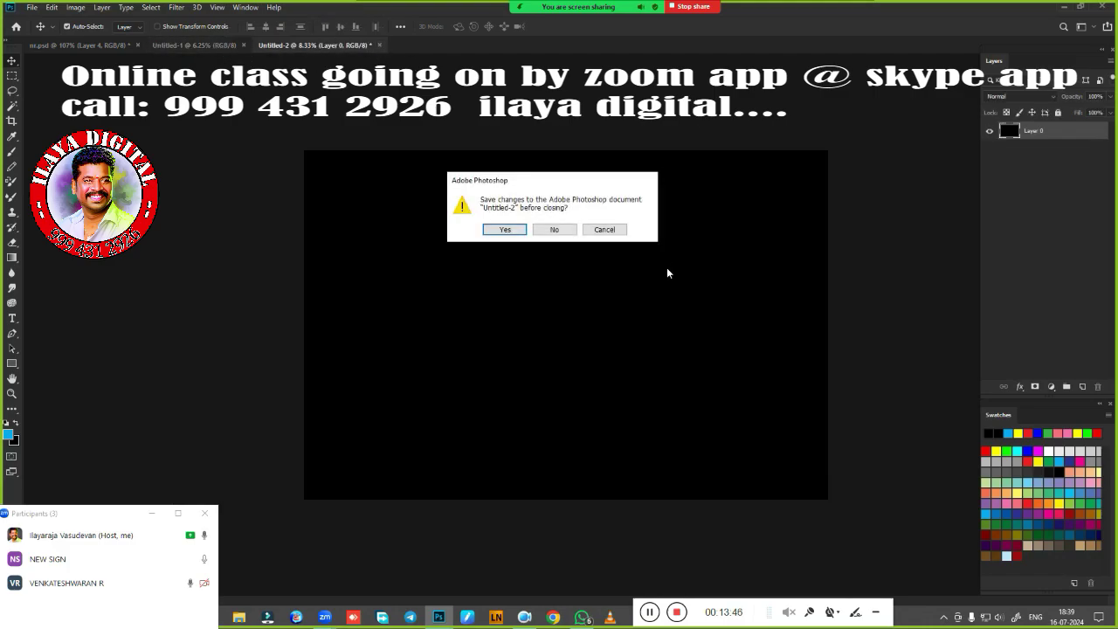
{"action": "left_click", "coordinate": [602, 230]}
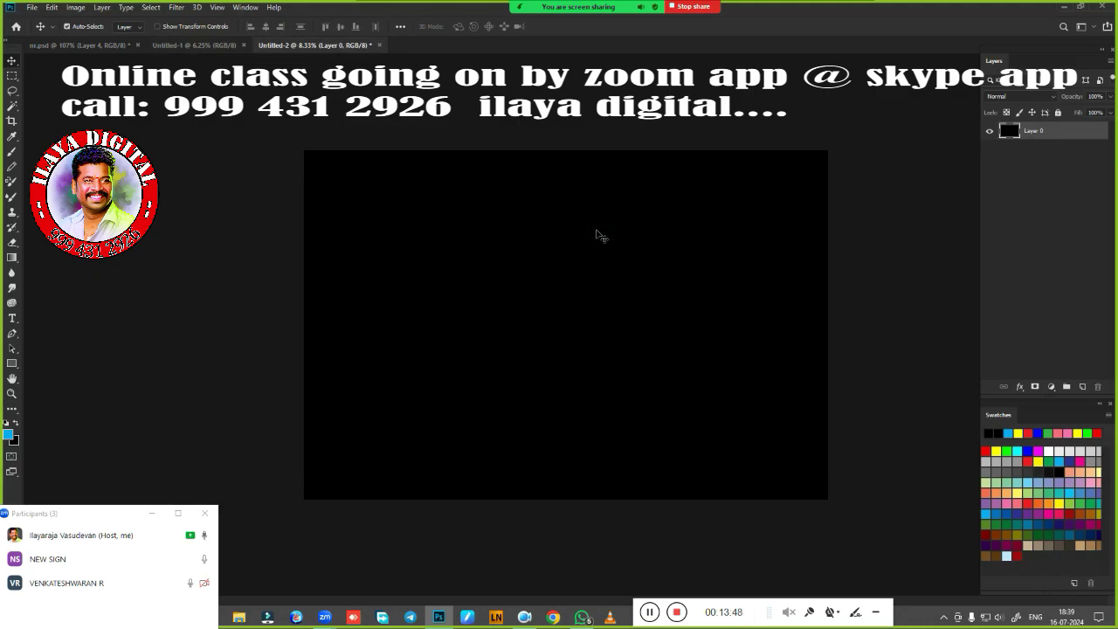
{"action": "left_click", "coordinate": [379, 45]}
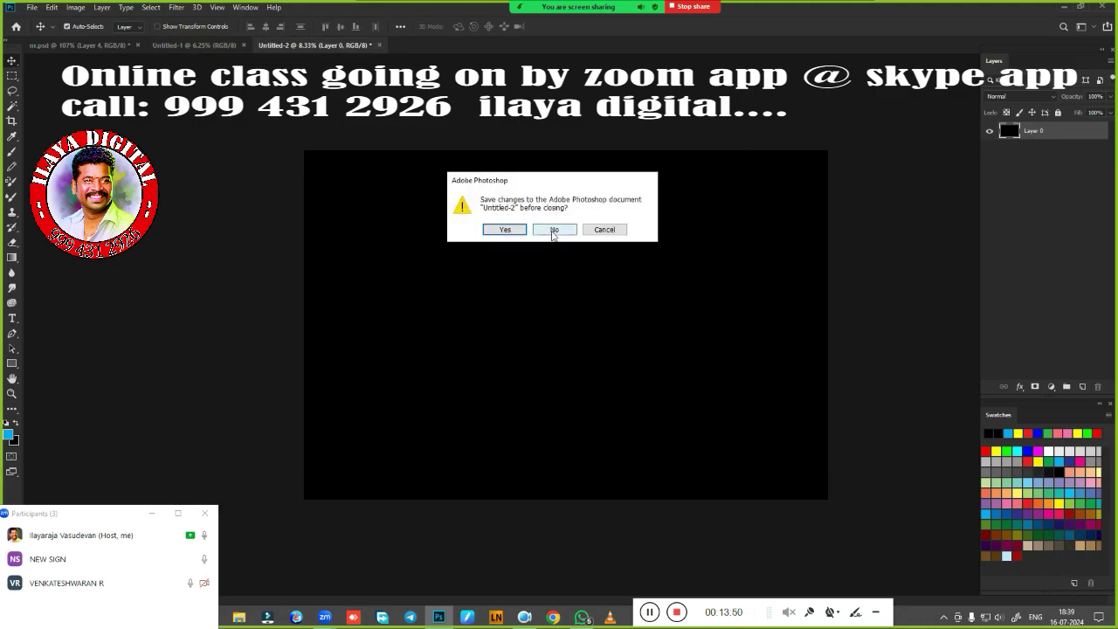
{"action": "left_click", "coordinate": [554, 230]}
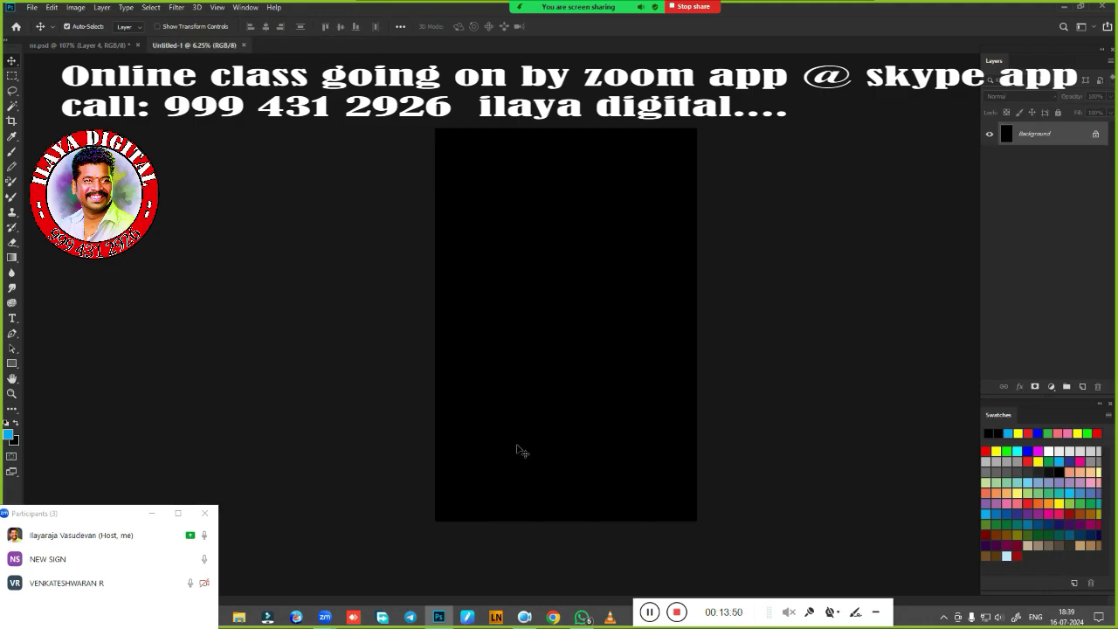
Unlock the portrait document's background layer, swap the foreground and background colours, and fill the layer with blue
{"action": "left_click", "coordinate": [1095, 135]}
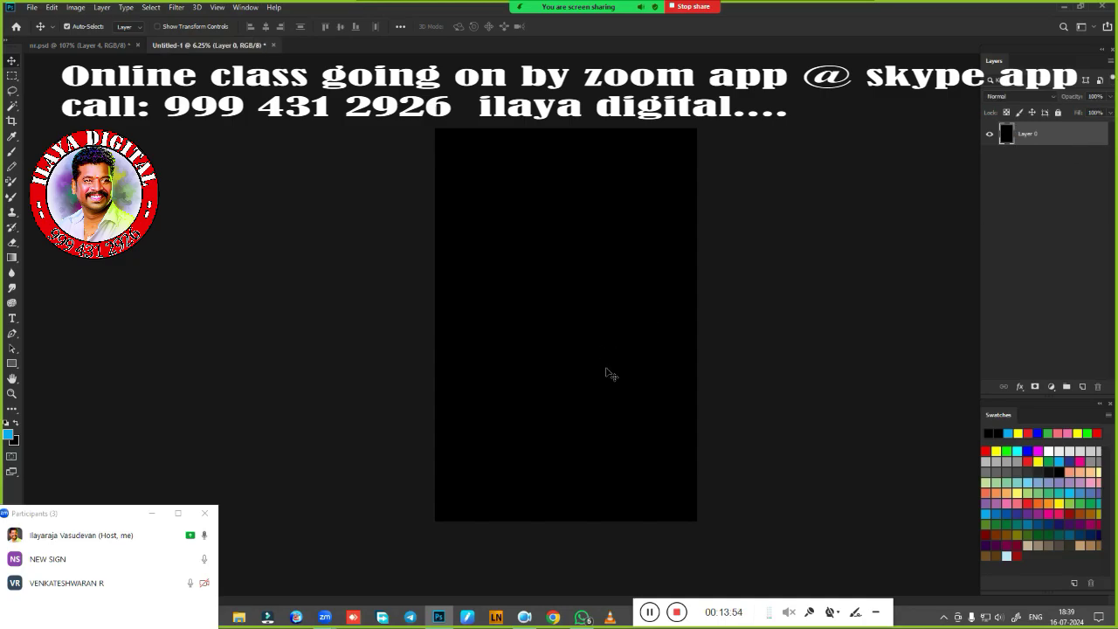
{"action": "key", "text": "x"}
{"action": "key", "text": "ctrl+BackSpace"}
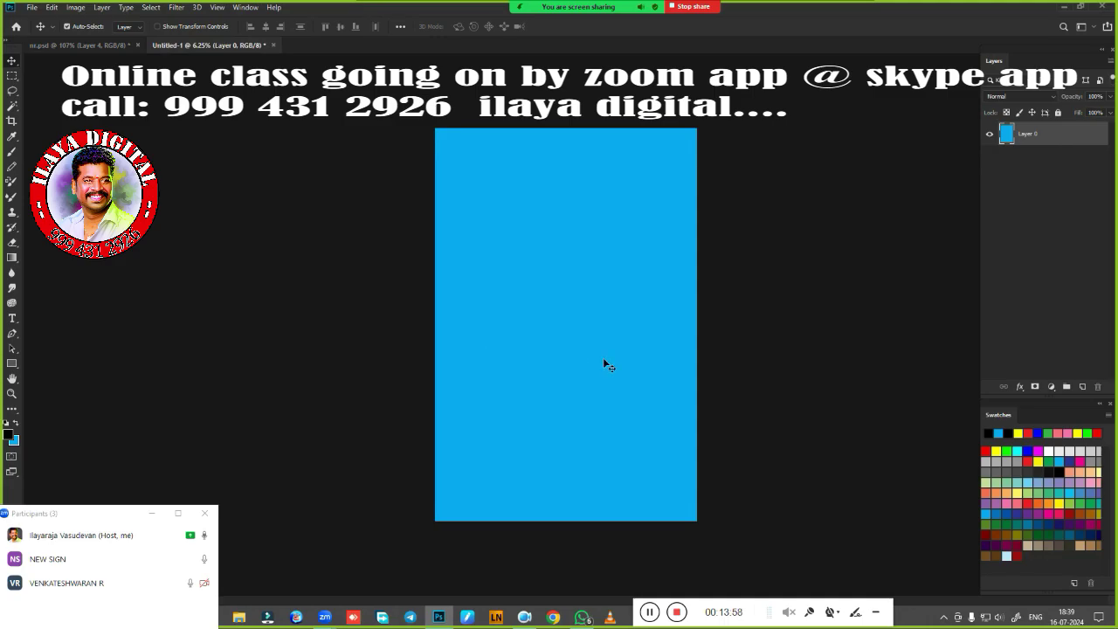
{"action": "left_click_drag", "start_coordinate": [539, 360], "coordinate": [554, 284]}
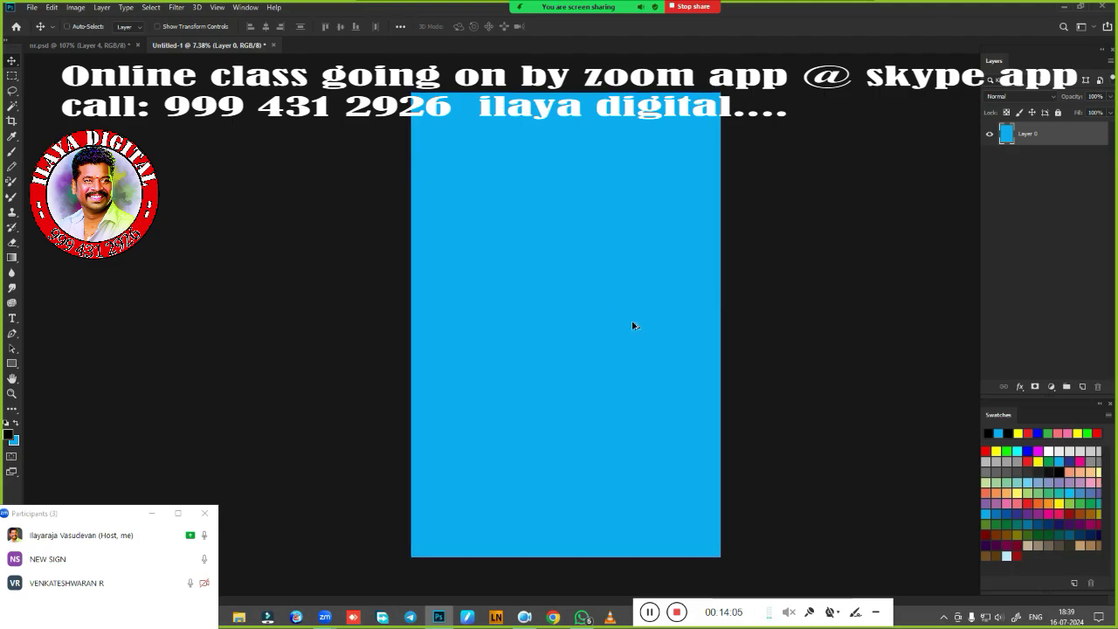
Compare the Image Size settings of the blue document and nr.psd, and return to the blue document
{"action": "key", "text": "ctrl+alt+i"}
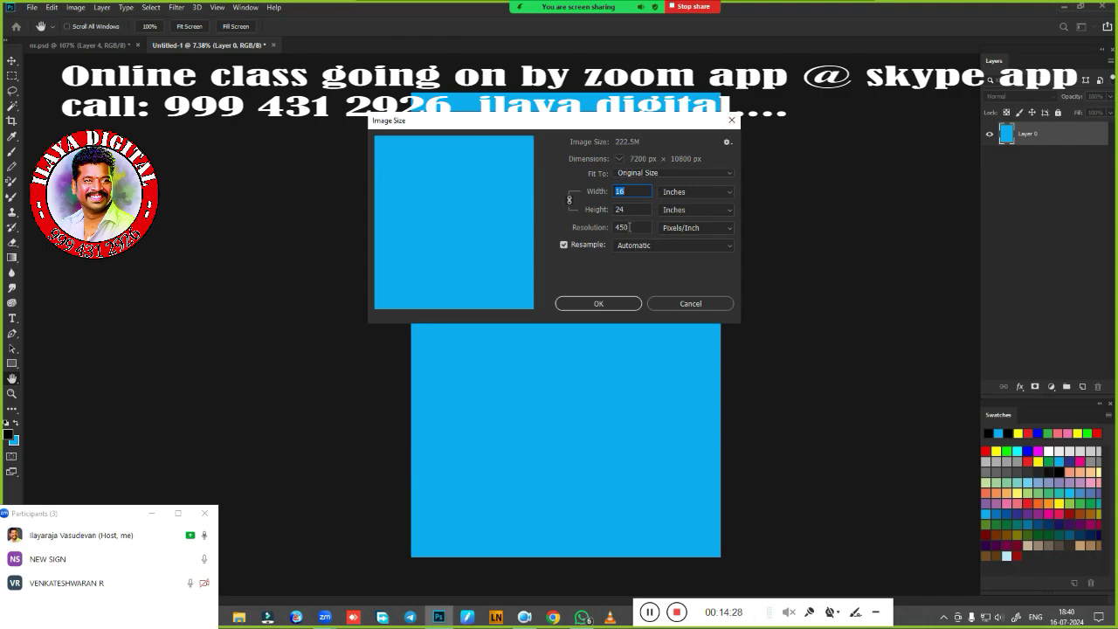
{"action": "left_click", "coordinate": [732, 121]}
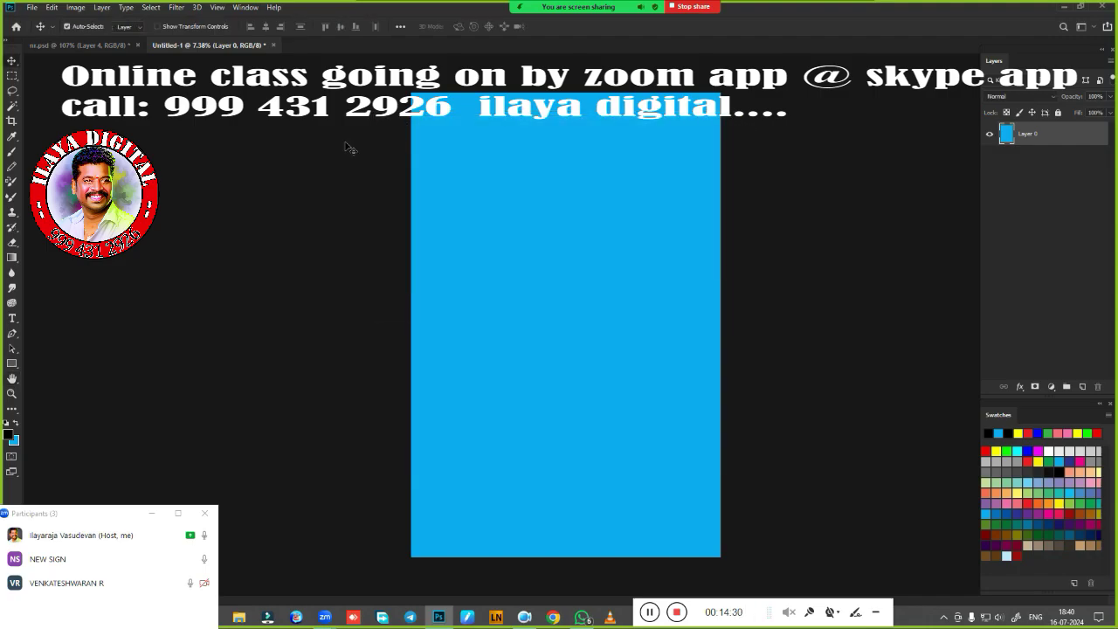
{"action": "left_click", "coordinate": [95, 48]}
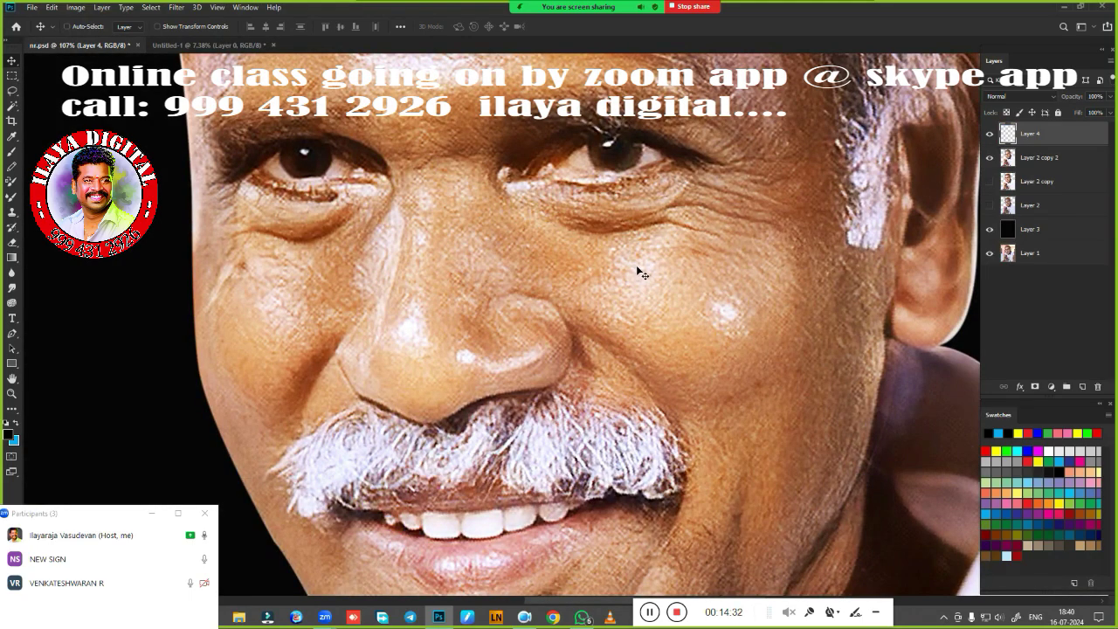
{"action": "key", "text": "ctrl+0"}
{"action": "key", "text": "Escape"}
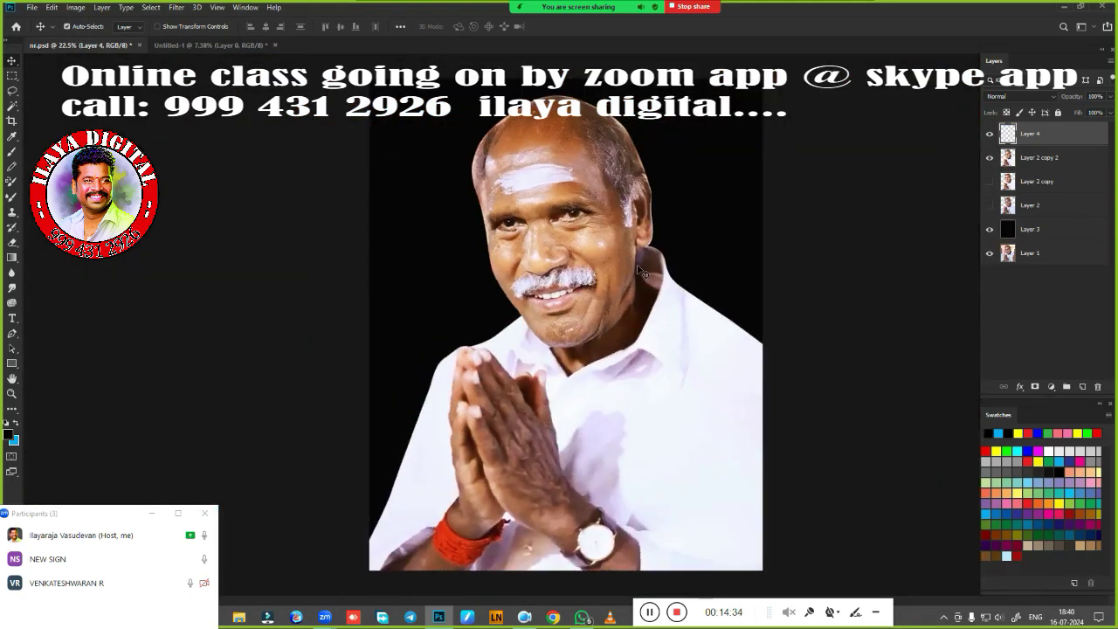
{"action": "key", "text": "ctrl+alt+i"}
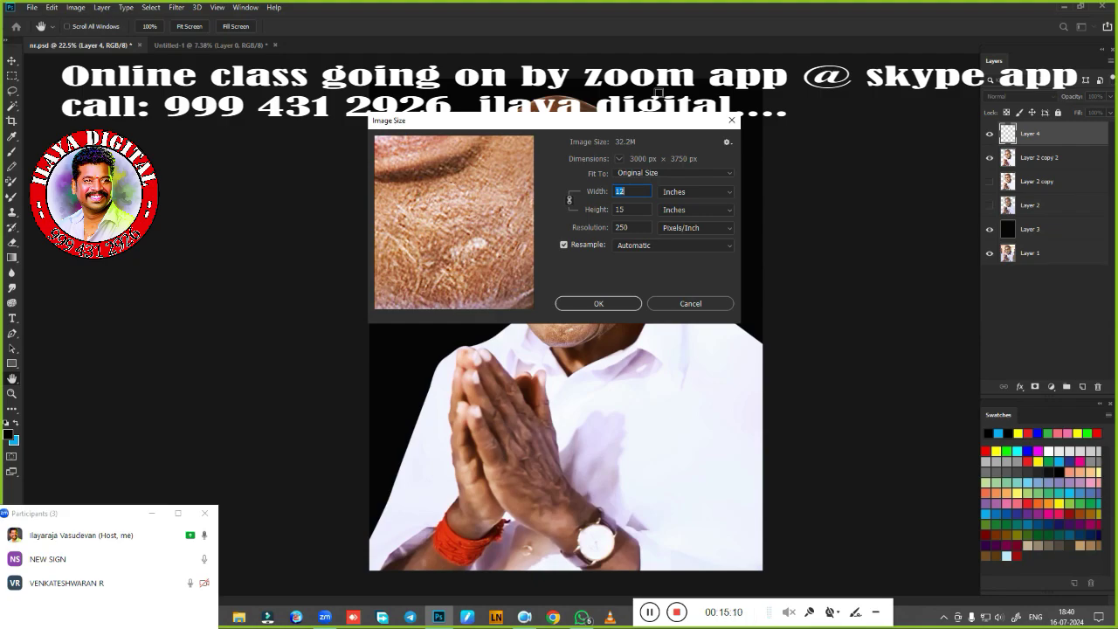
{"action": "left_click", "coordinate": [731, 123]}
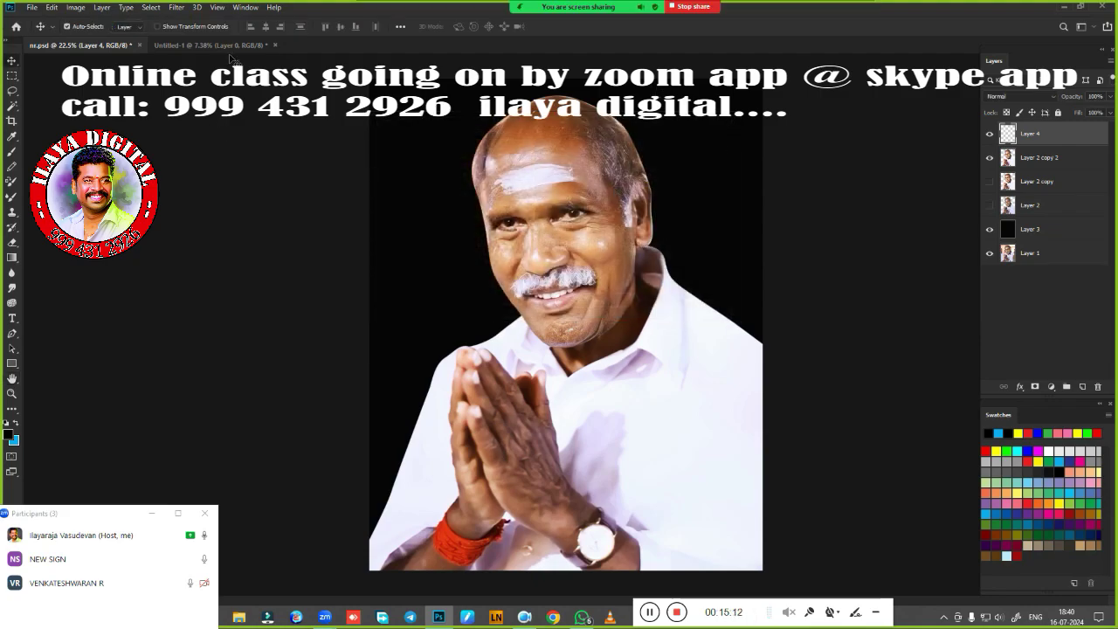
{"action": "key", "text": "ctrl+Tab"}
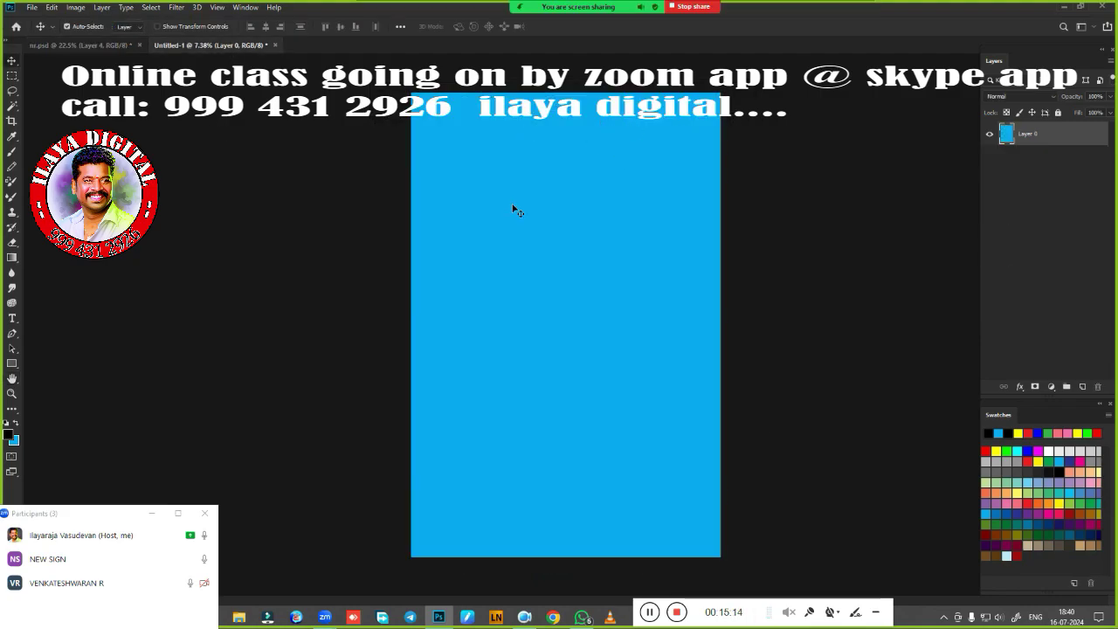
Check the blue document's Image Size settings and close it without saving
{"action": "key", "text": "ctrl+alt+i"}
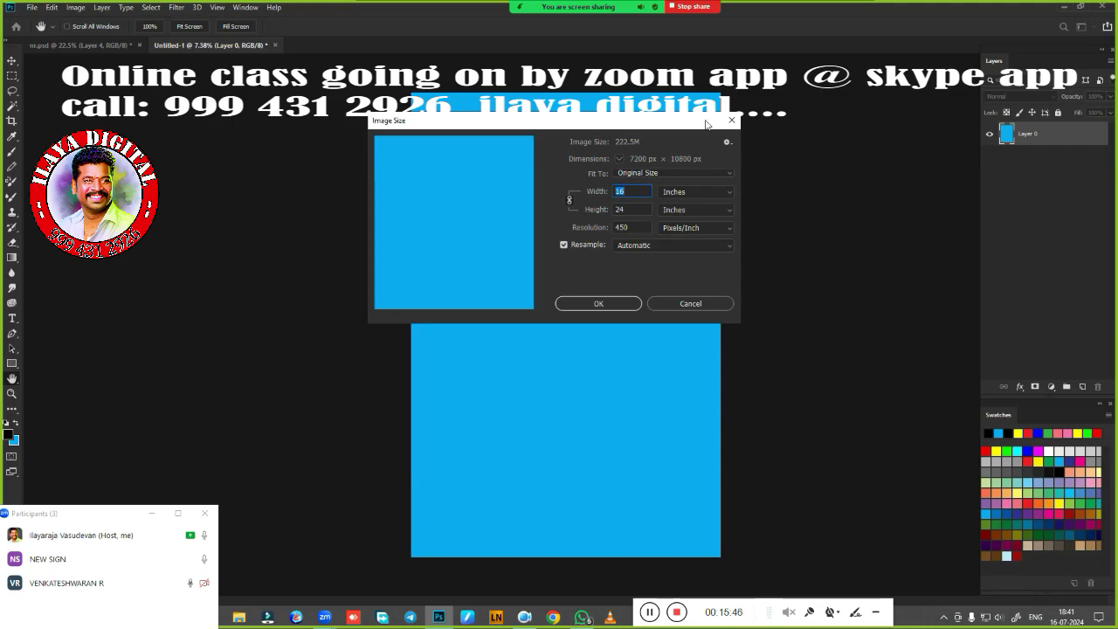
{"action": "left_click", "coordinate": [732, 120]}
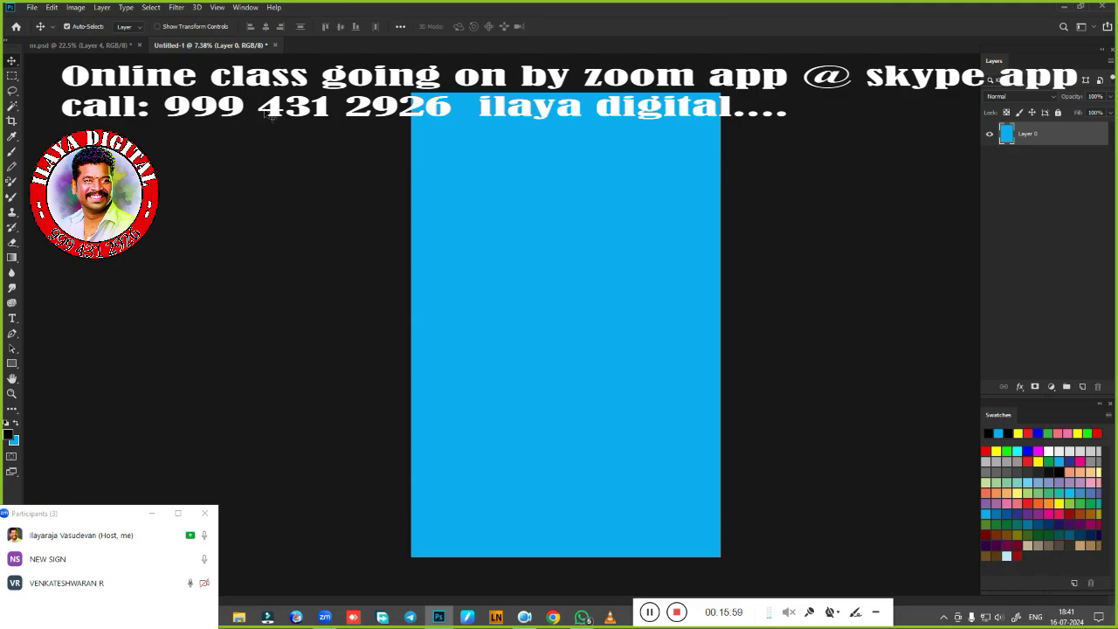
{"action": "left_click", "coordinate": [275, 44]}
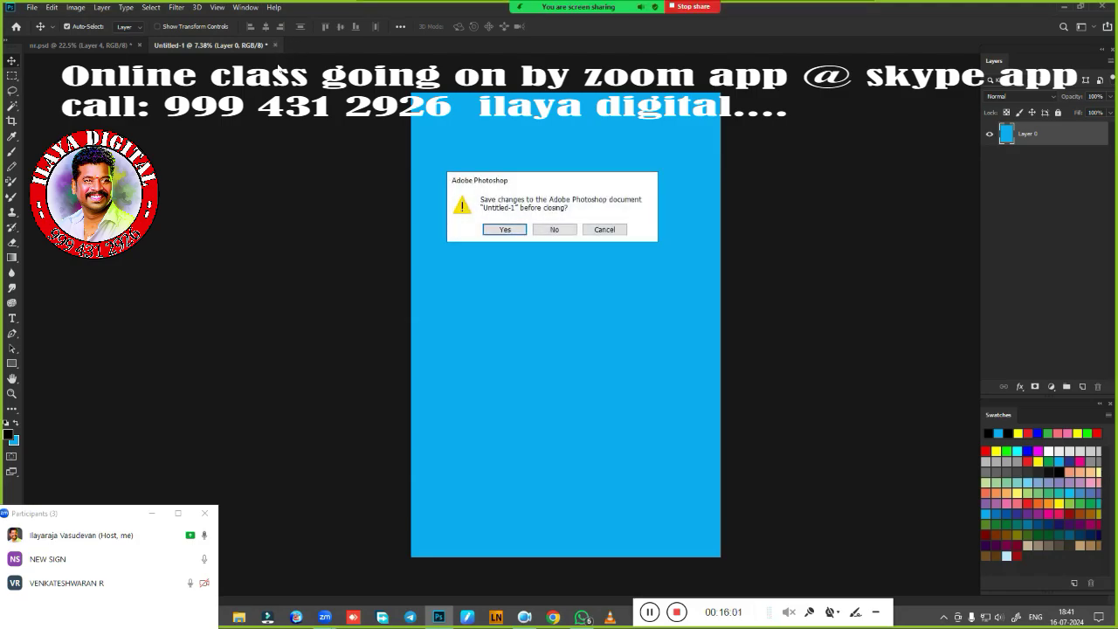
{"action": "left_click", "coordinate": [554, 230]}
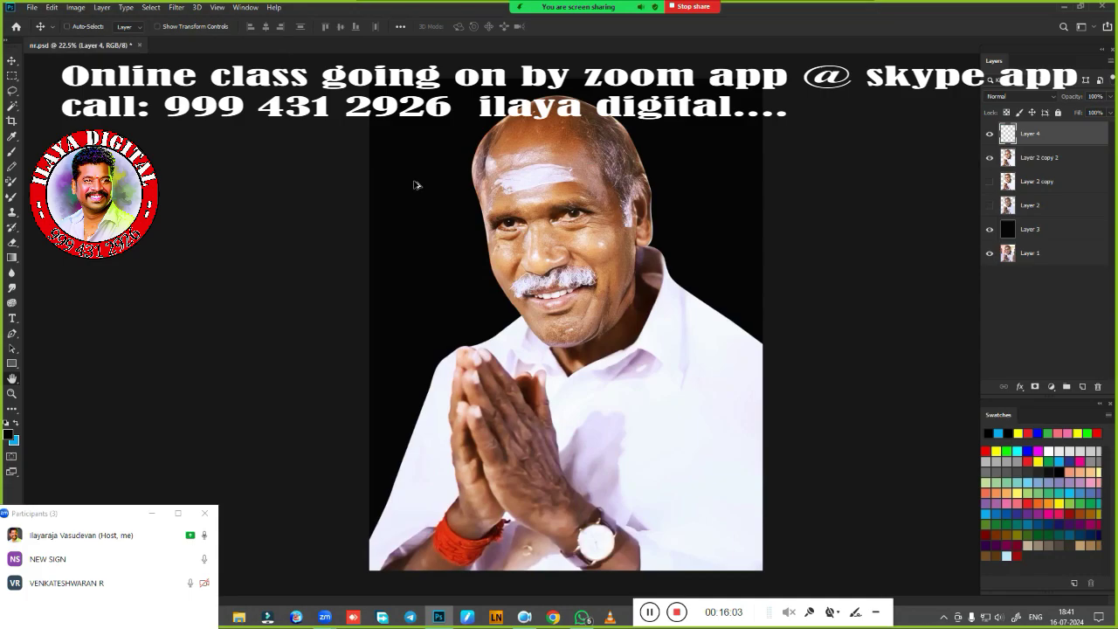
Review the Image Size settings of nr.psd and examine the portrait's nose and face up close
{"action": "key", "text": "ctrl+alt+i"}
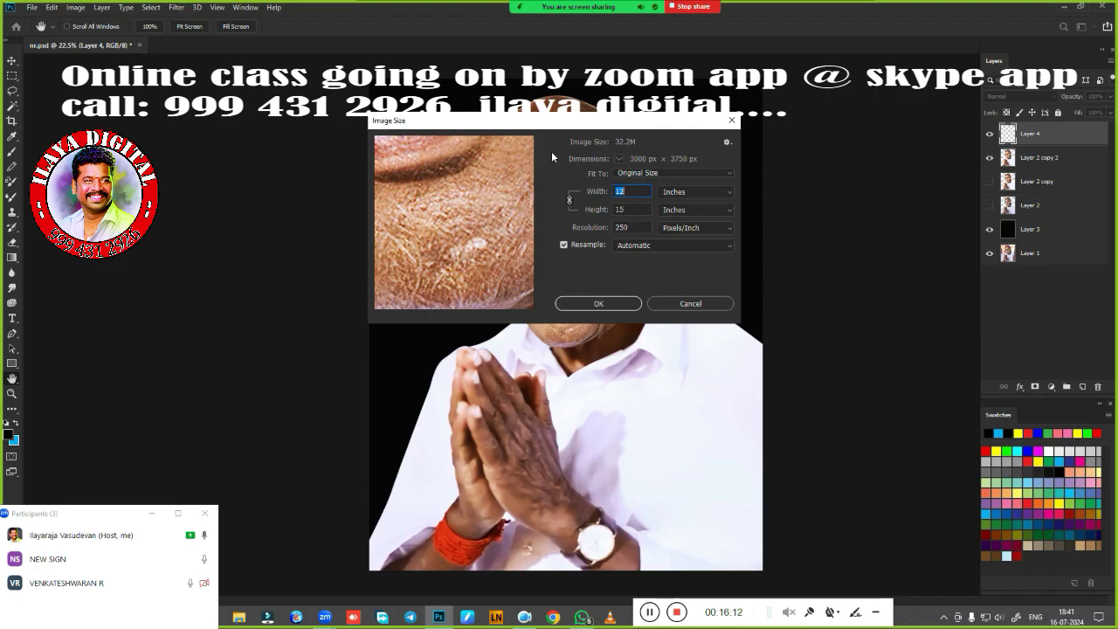
{"action": "left_click", "coordinate": [731, 120]}
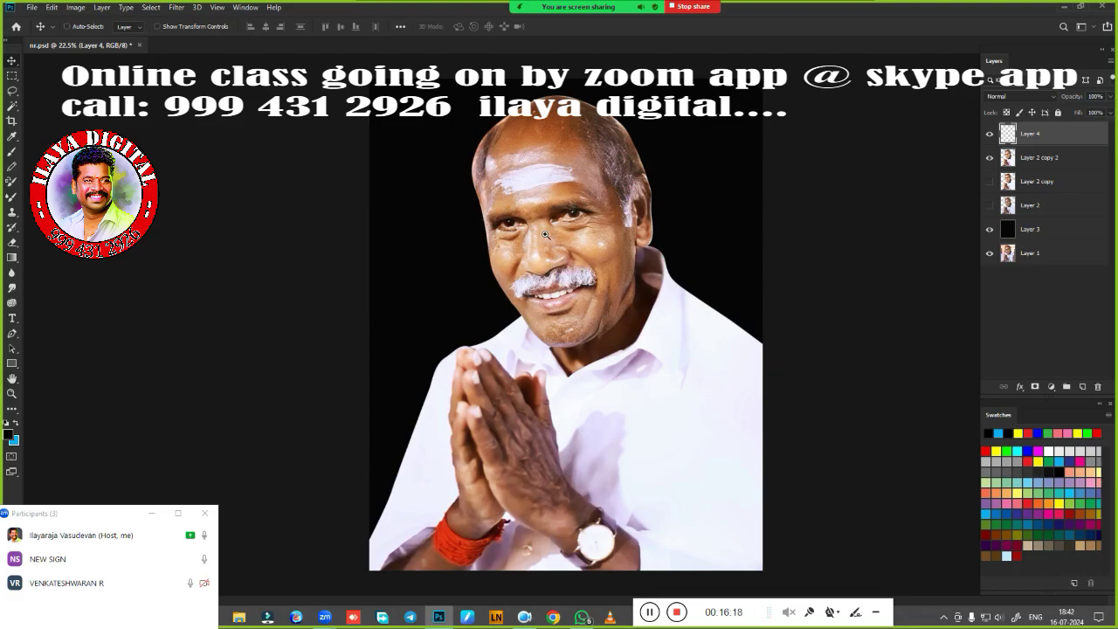
{"action": "left_click_drag", "start_coordinate": [547, 235], "coordinate": [662, 263]}
{"action": "left_click_drag", "start_coordinate": [662, 260], "coordinate": [648, 62]}
{"action": "left_click_drag", "start_coordinate": [617, 193], "coordinate": [591, 198]}
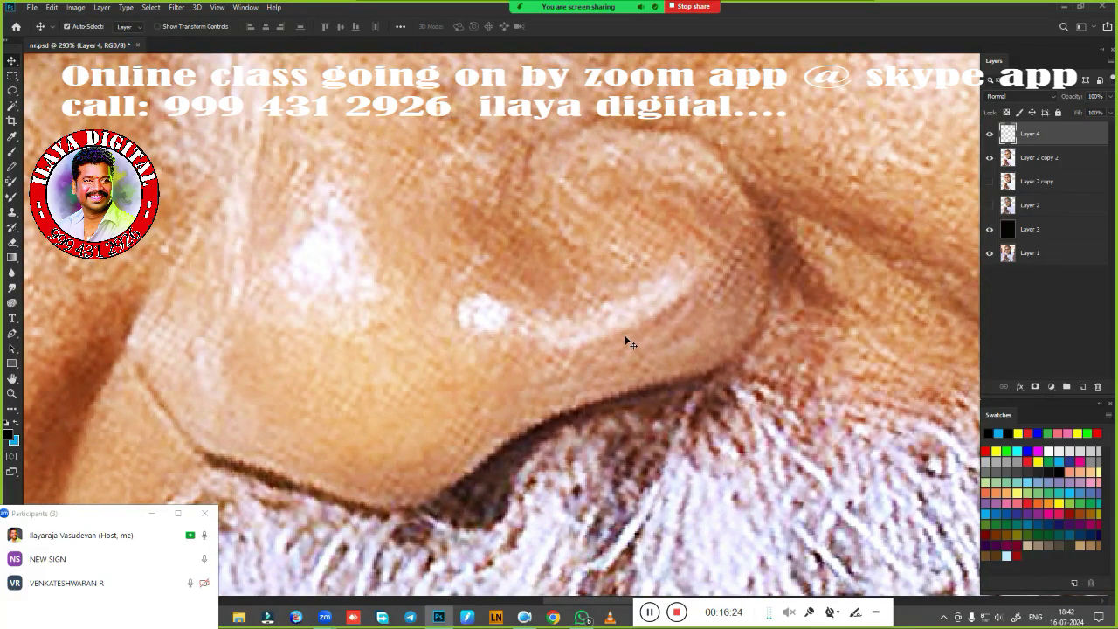
{"action": "left_click_drag", "start_coordinate": [651, 332], "coordinate": [589, 305]}
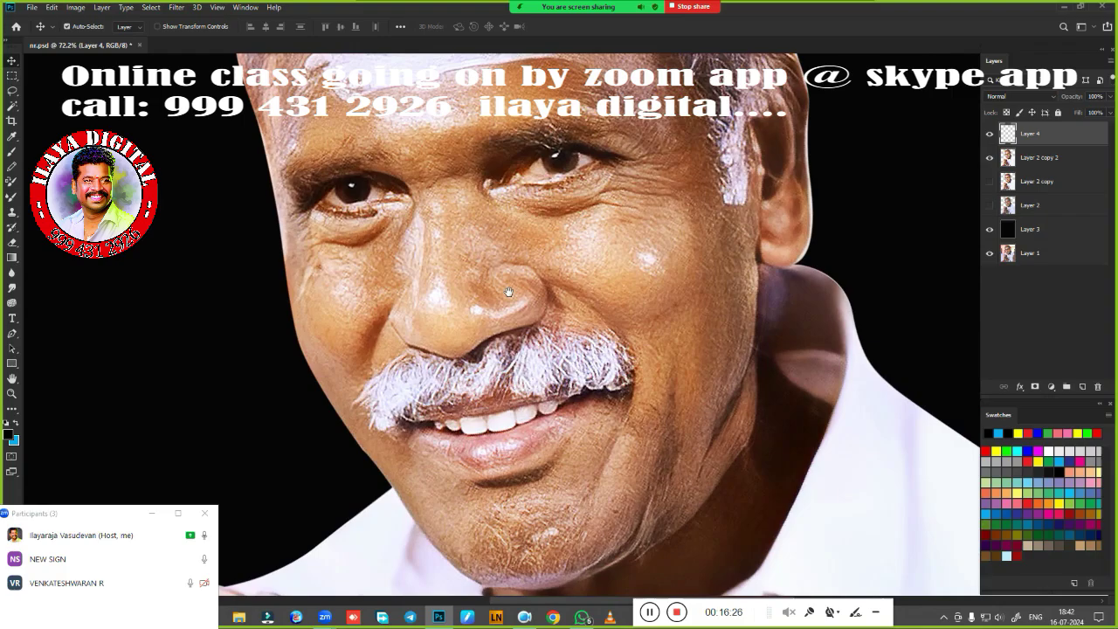
{"action": "key", "text": "ctrl+alt+i"}
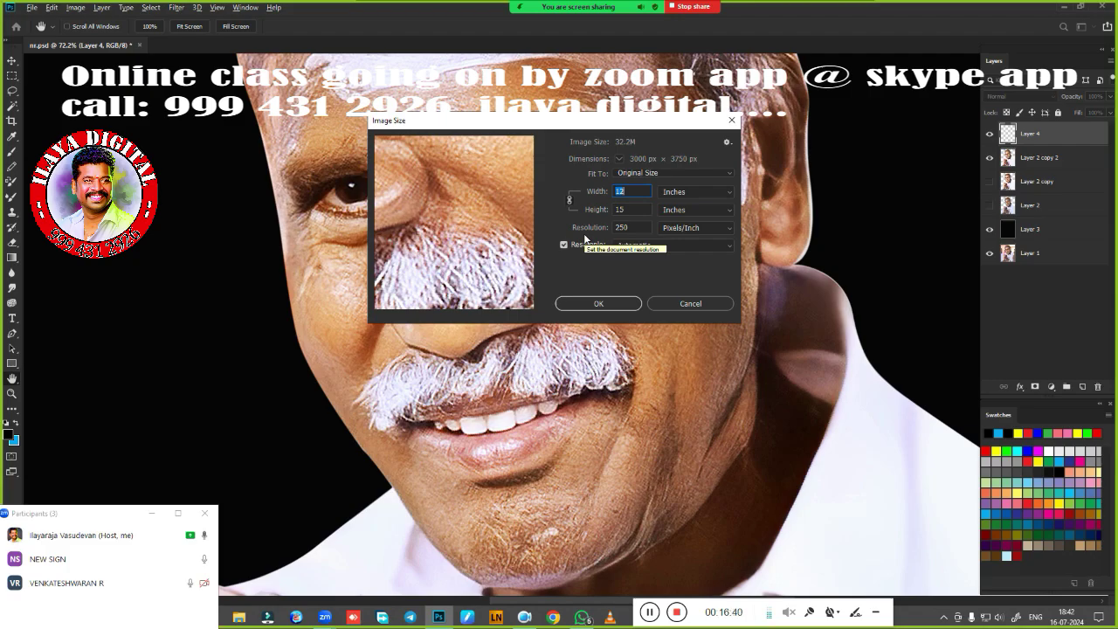
{"action": "left_click", "coordinate": [733, 122]}
{"action": "left_click", "coordinate": [736, 127]}
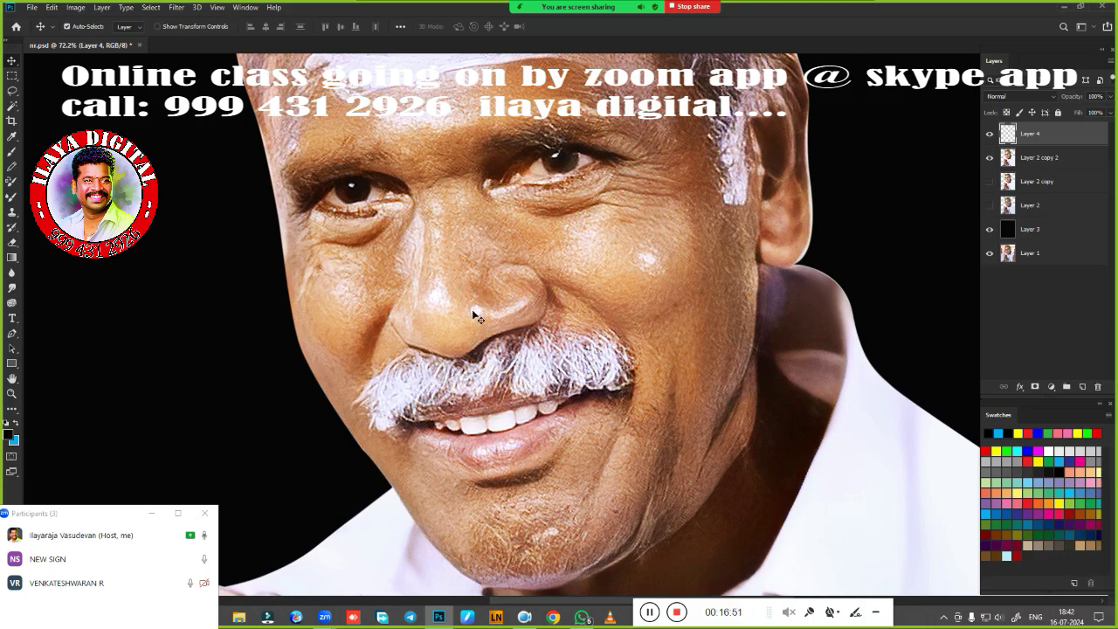
{"action": "scroll", "coordinate": [533, 298], "scroll_direction": "down", "scroll_amount": 5}
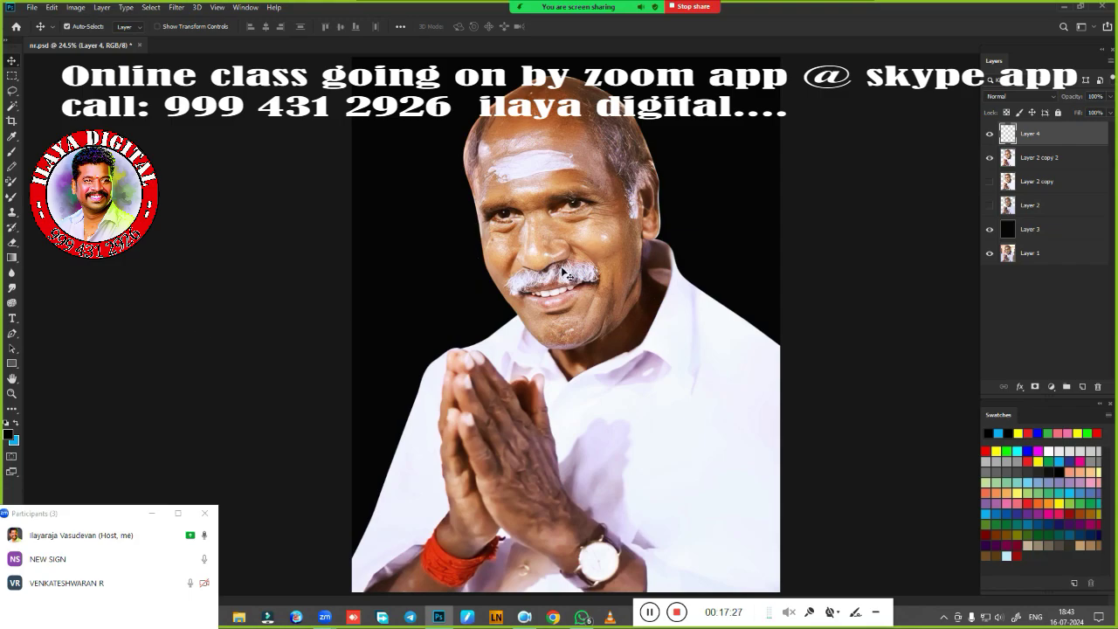
Try a resolution of 200 pixels/inch in the Image Size settings of nr.psd
{"action": "key", "text": "ctrl+alt+i"}
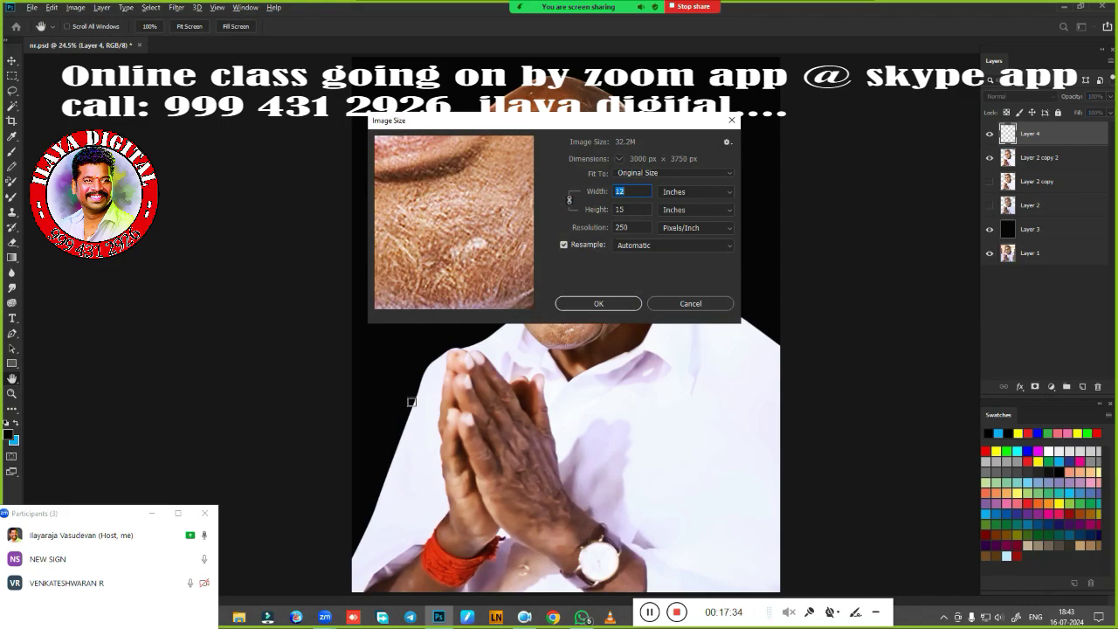
{"action": "double_click", "coordinate": [620, 227]}
{"action": "type", "text": "200"}
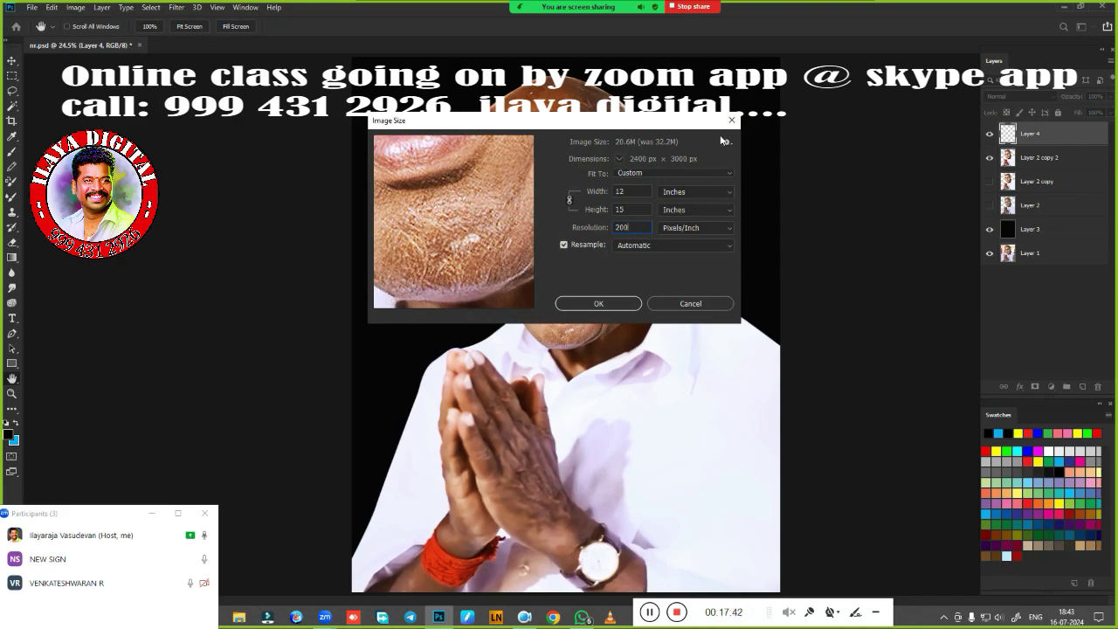
{"action": "key", "text": "Return"}
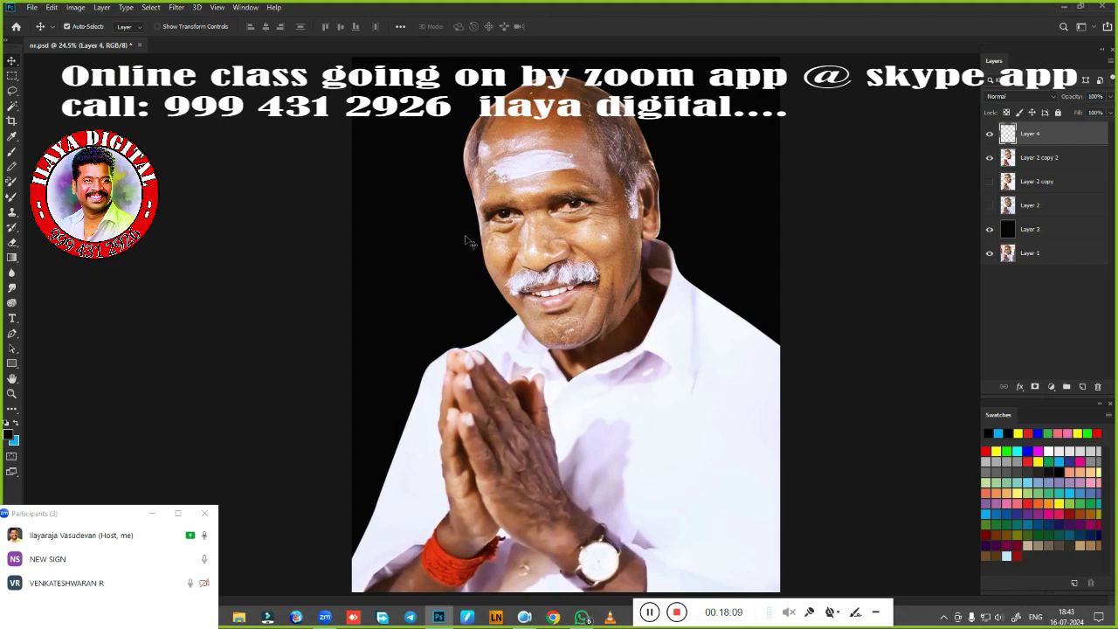
Examine the pixel and skin detail around the portrait's nose, eyes and moustache at several magnifications
{"action": "left_click_drag", "start_coordinate": [472, 239], "coordinate": [597, 280]}
{"action": "scroll", "coordinate": [596, 279], "scroll_direction": "up", "scroll_amount": 3}
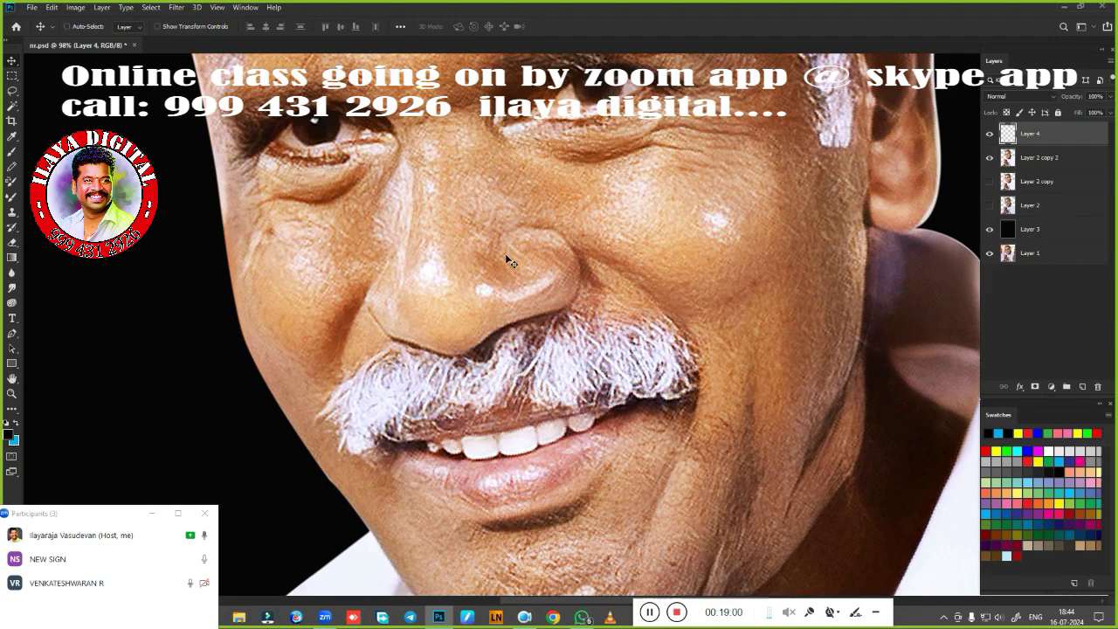
{"action": "key", "text": "ctrl+0"}
{"action": "scroll", "coordinate": [567, 242], "scroll_direction": "up", "scroll_amount": 3}
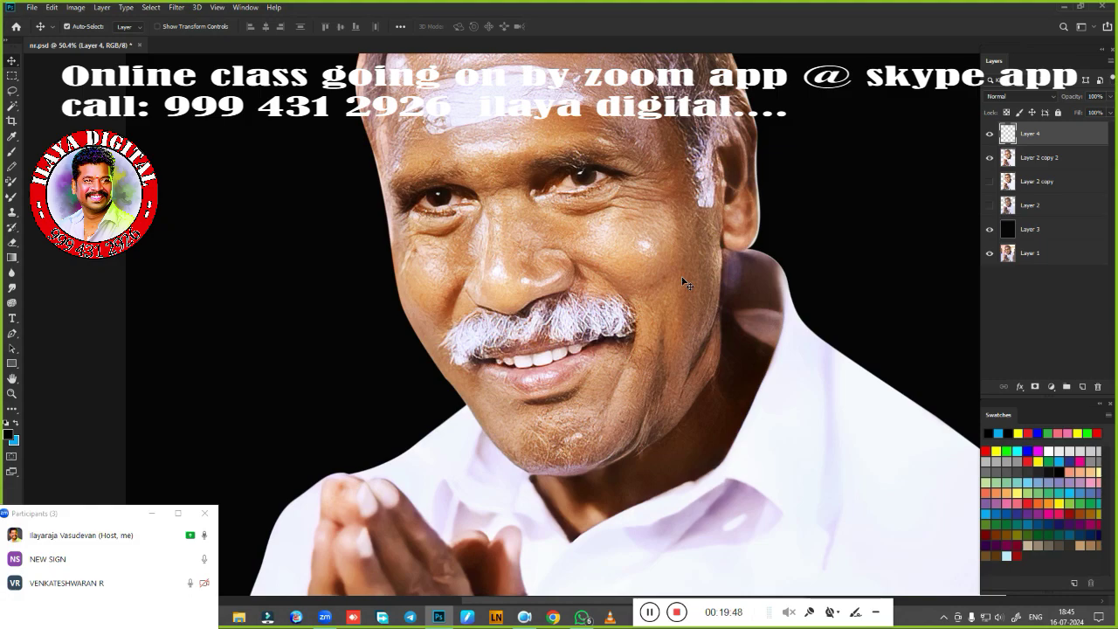
{"action": "key", "text": "ctrl+0"}
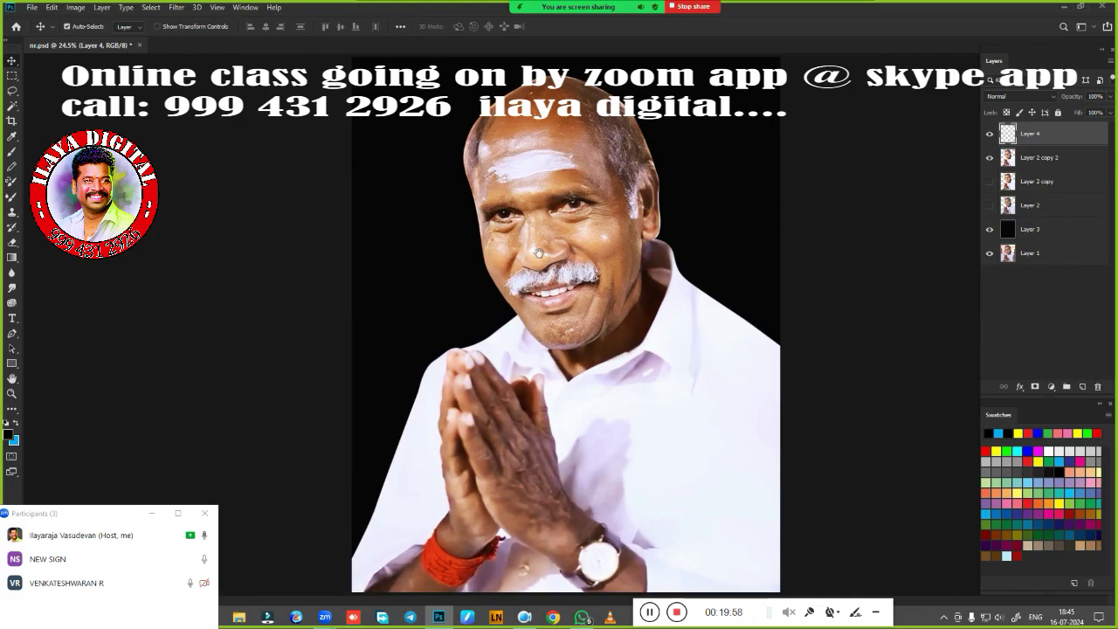
{"action": "scroll", "coordinate": [587, 265], "scroll_direction": "up", "scroll_amount": 2}
{"action": "scroll", "coordinate": [586, 266], "scroll_direction": "up", "scroll_amount": 8}
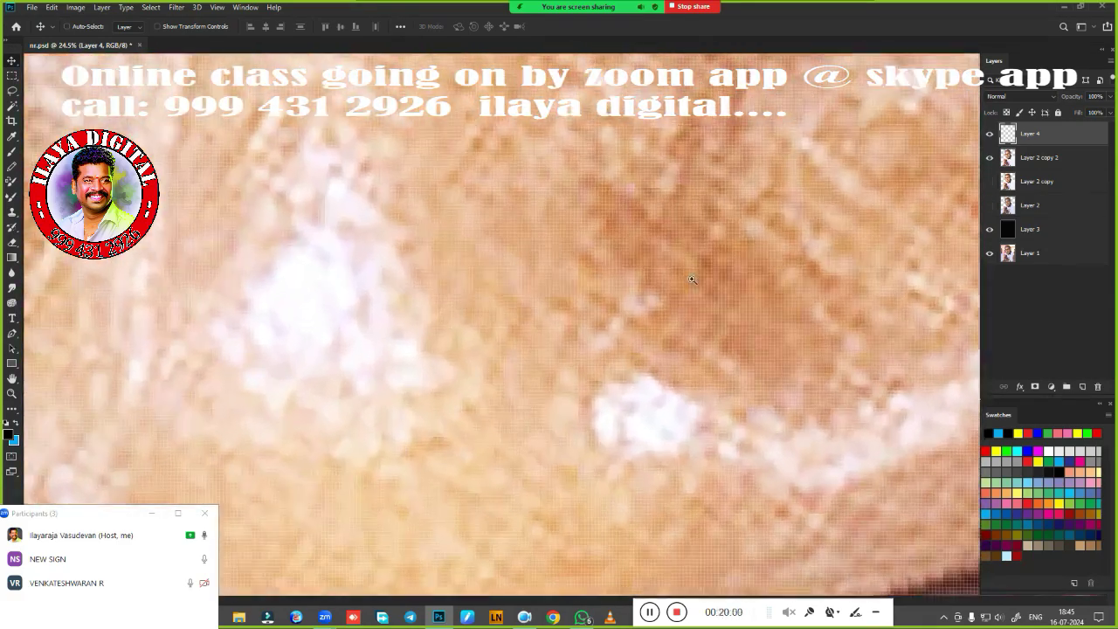
{"action": "scroll", "coordinate": [700, 280], "scroll_direction": "down", "scroll_amount": 8}
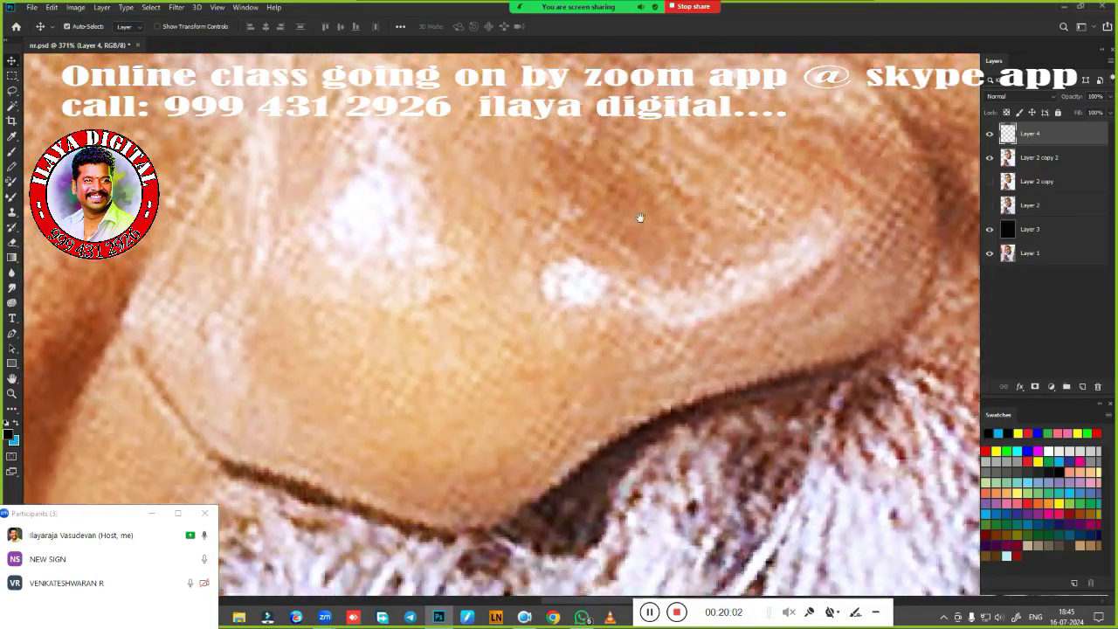
{"action": "left_click_drag", "start_coordinate": [662, 303], "coordinate": [638, 291]}
{"action": "scroll", "coordinate": [661, 260], "scroll_direction": "down", "scroll_amount": 1}
{"action": "scroll", "coordinate": [611, 306], "scroll_direction": "down", "scroll_amount": 3}
{"action": "scroll", "coordinate": [599, 331], "scroll_direction": "up", "scroll_amount": 3}
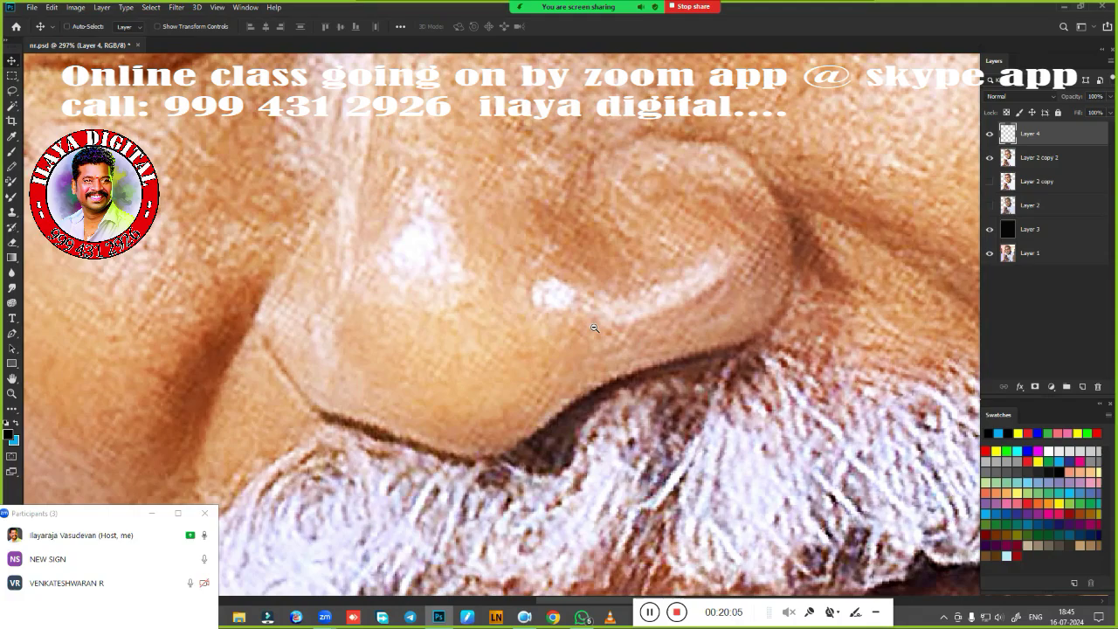
{"action": "scroll", "coordinate": [598, 330], "scroll_direction": "down", "scroll_amount": 6}
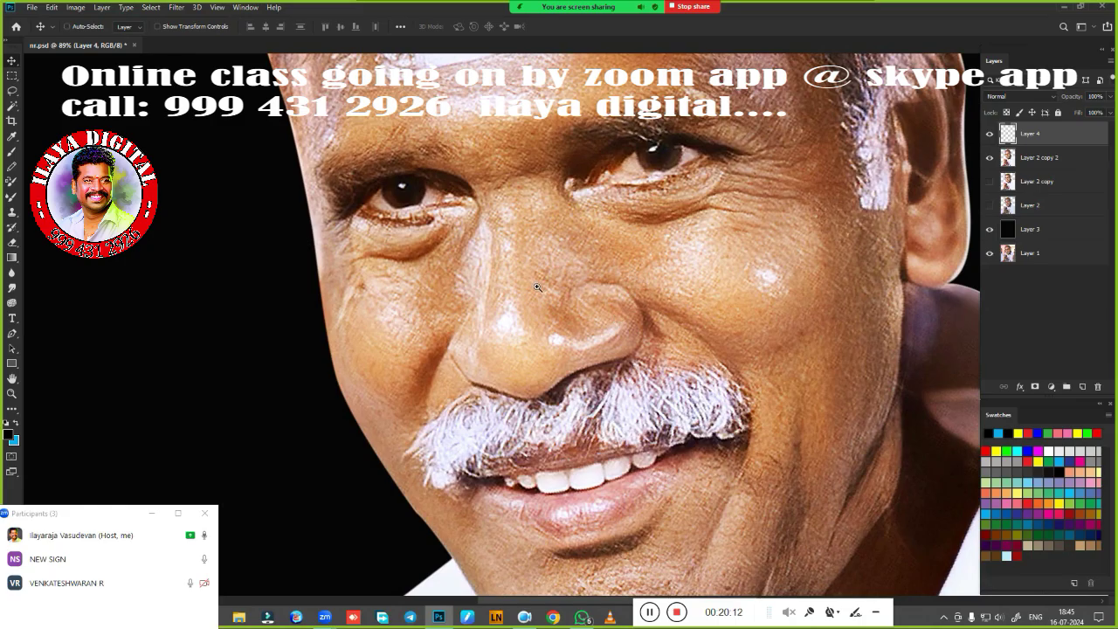
{"action": "scroll", "coordinate": [615, 321], "scroll_direction": "up", "scroll_amount": 4}
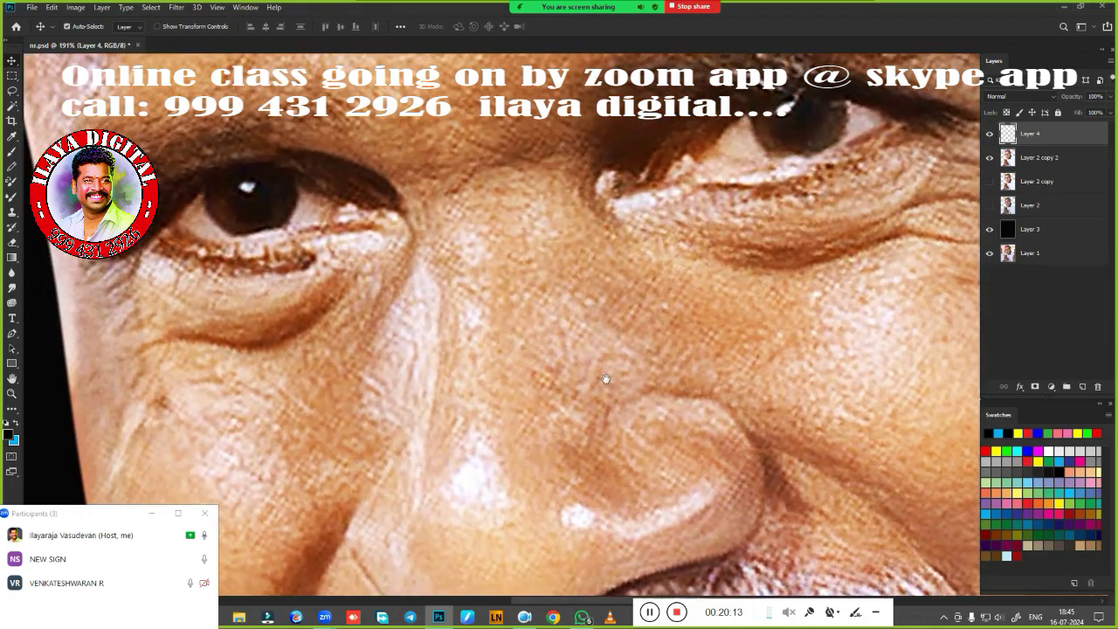
{"action": "left_click_drag", "start_coordinate": [607, 379], "coordinate": [621, 373]}
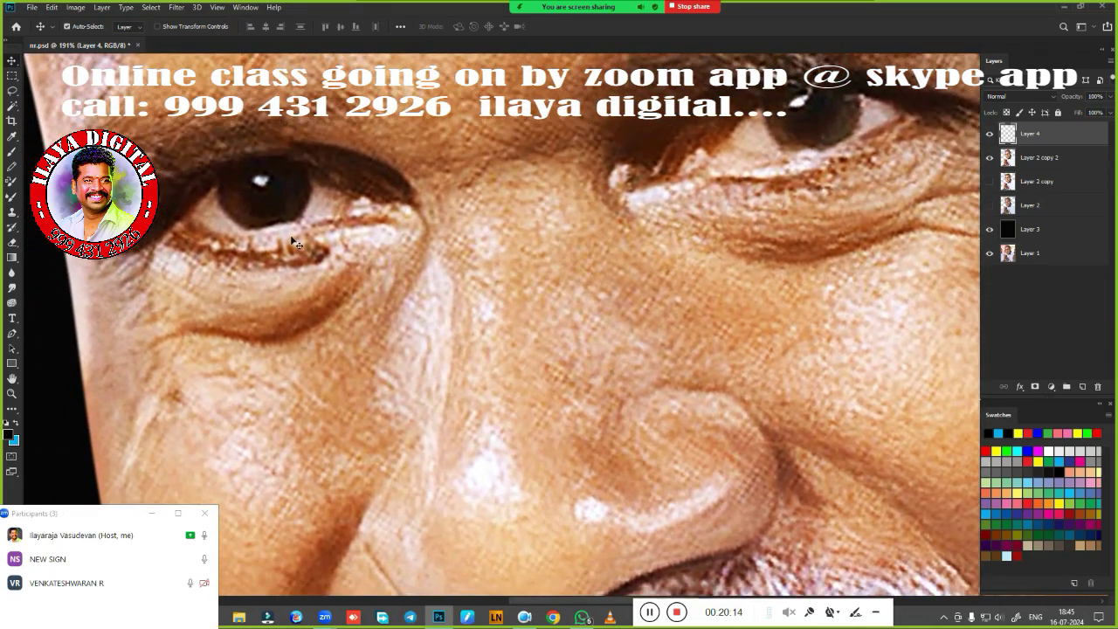
{"action": "left_click_drag", "start_coordinate": [727, 509], "coordinate": [616, 344]}
{"action": "scroll", "coordinate": [615, 344], "scroll_direction": "down", "scroll_amount": 5}
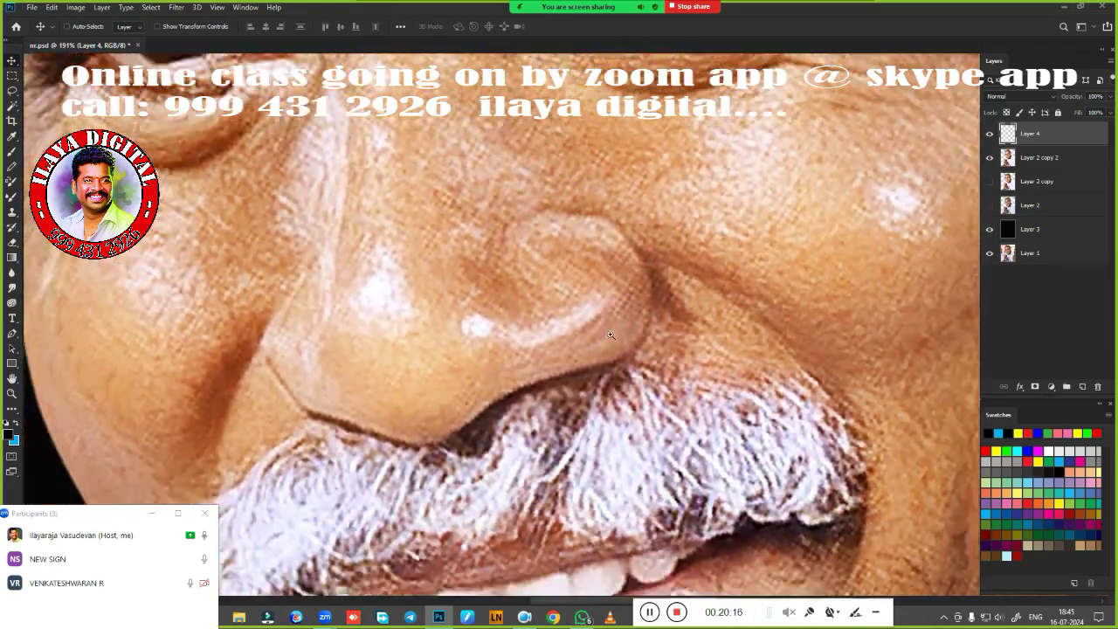
{"action": "scroll", "coordinate": [611, 328], "scroll_direction": "up", "scroll_amount": 3}
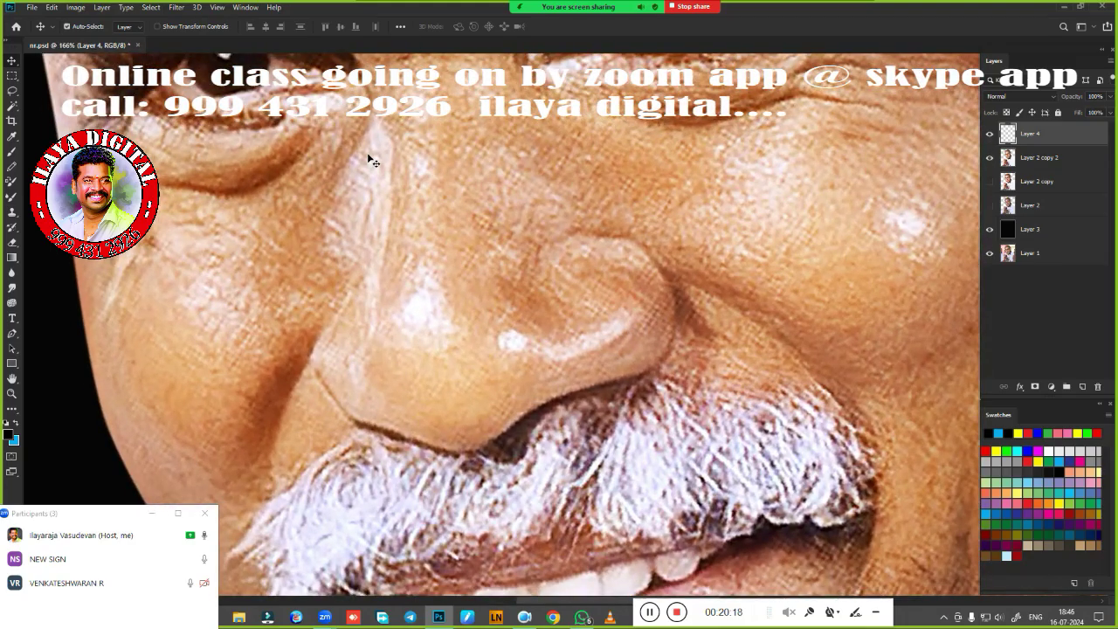
Open the photo DSC07087.JPG from the "mla akka new" folder on Local Disk F (H:)
{"action": "left_click", "coordinate": [31, 7]}
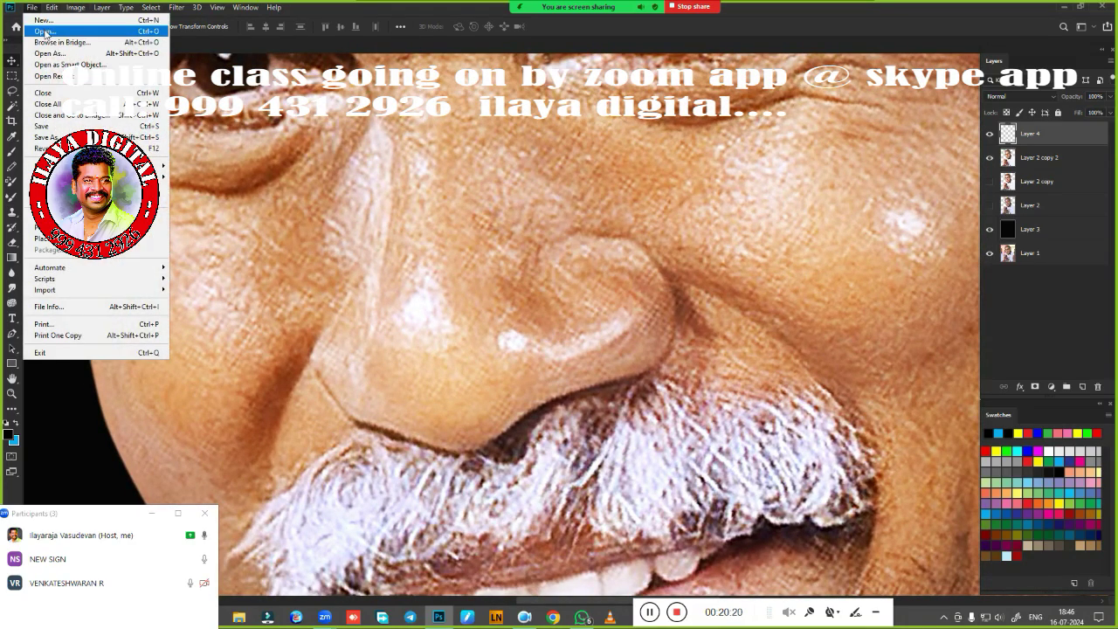
{"action": "left_click", "coordinate": [45, 32]}
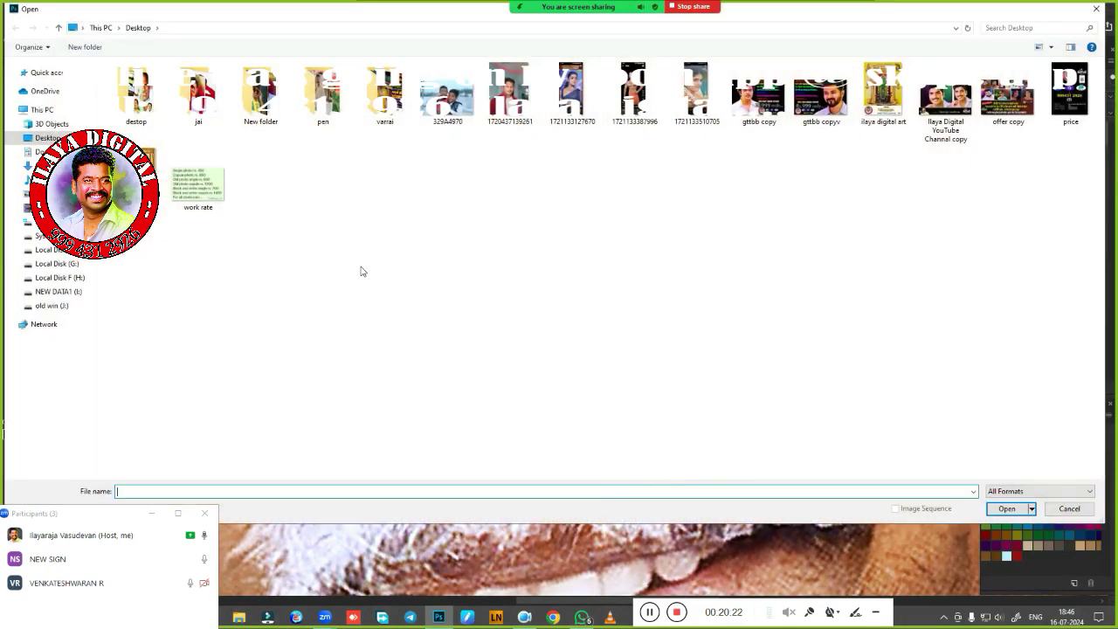
{"action": "left_click", "coordinate": [145, 103]}
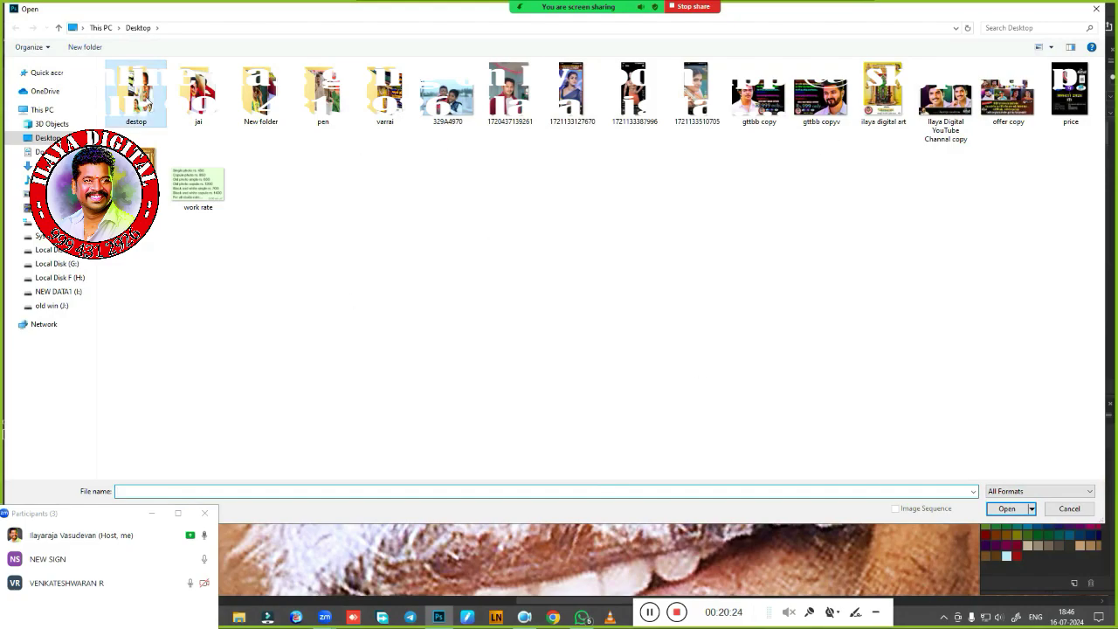
{"action": "left_click", "coordinate": [77, 279]}
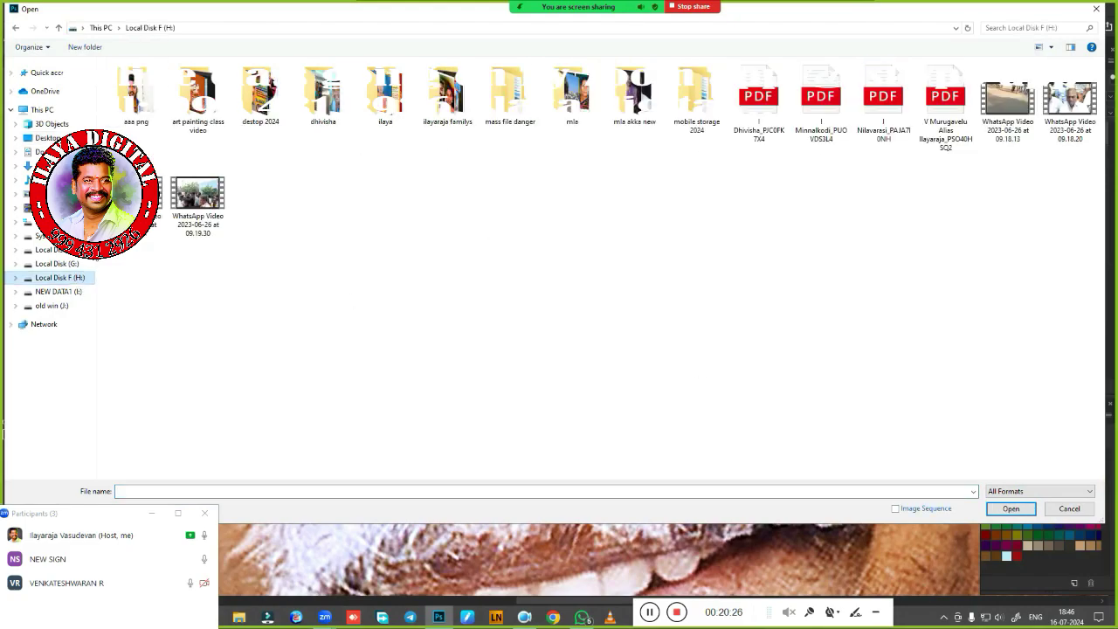
{"action": "left_click", "coordinate": [647, 100]}
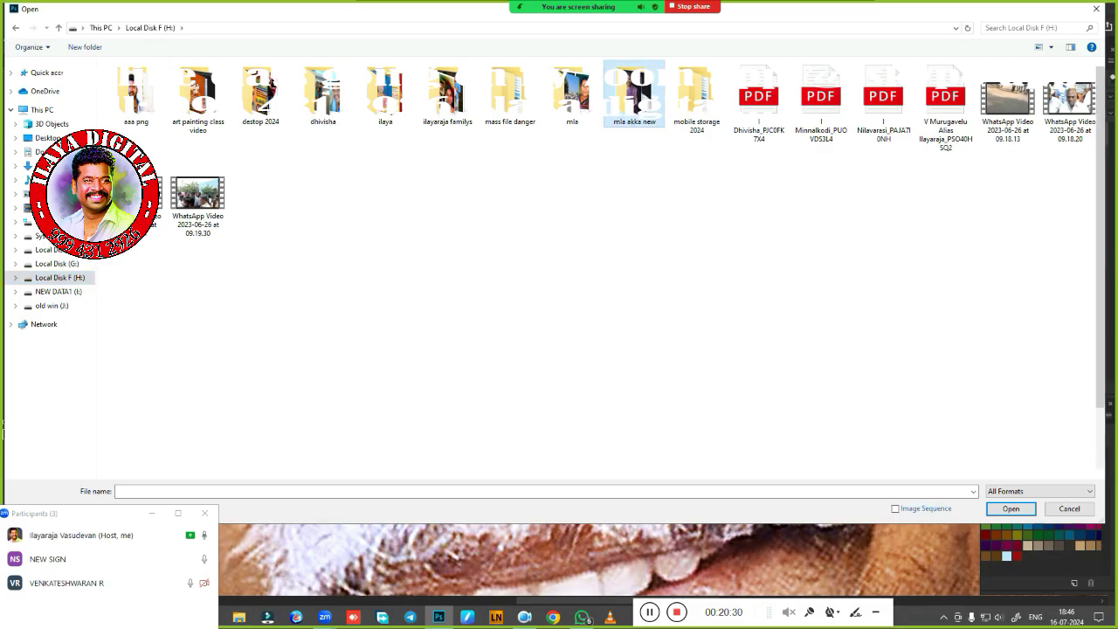
{"action": "double_click", "coordinate": [626, 101]}
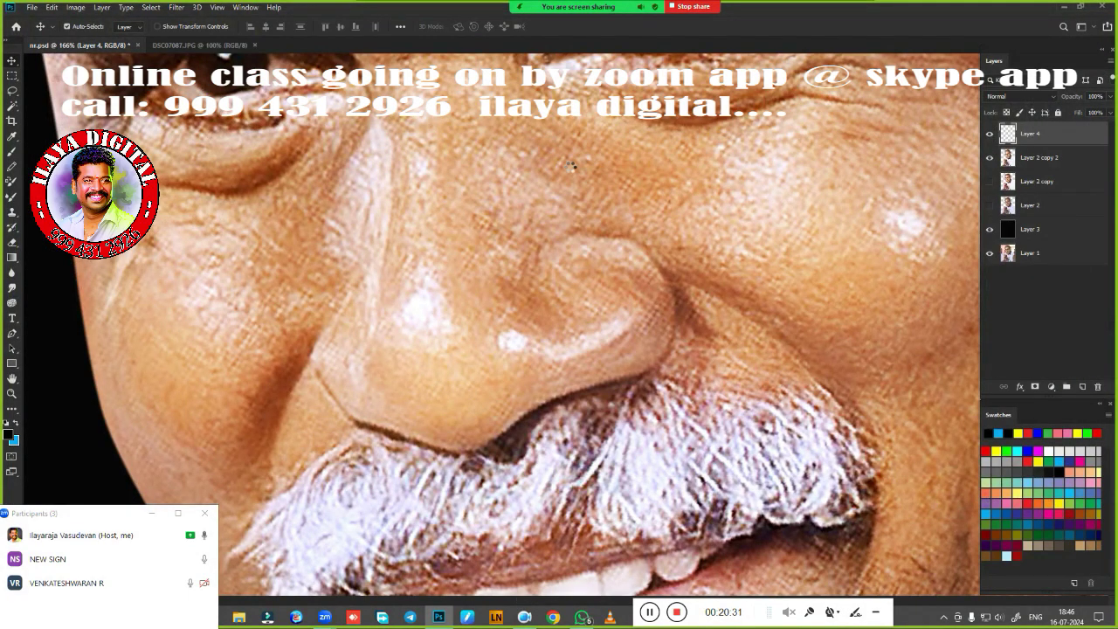
Examine the facial detail of the woman in DSC07087.JPG at high magnification
{"action": "key", "text": "ctrl+Tab"}
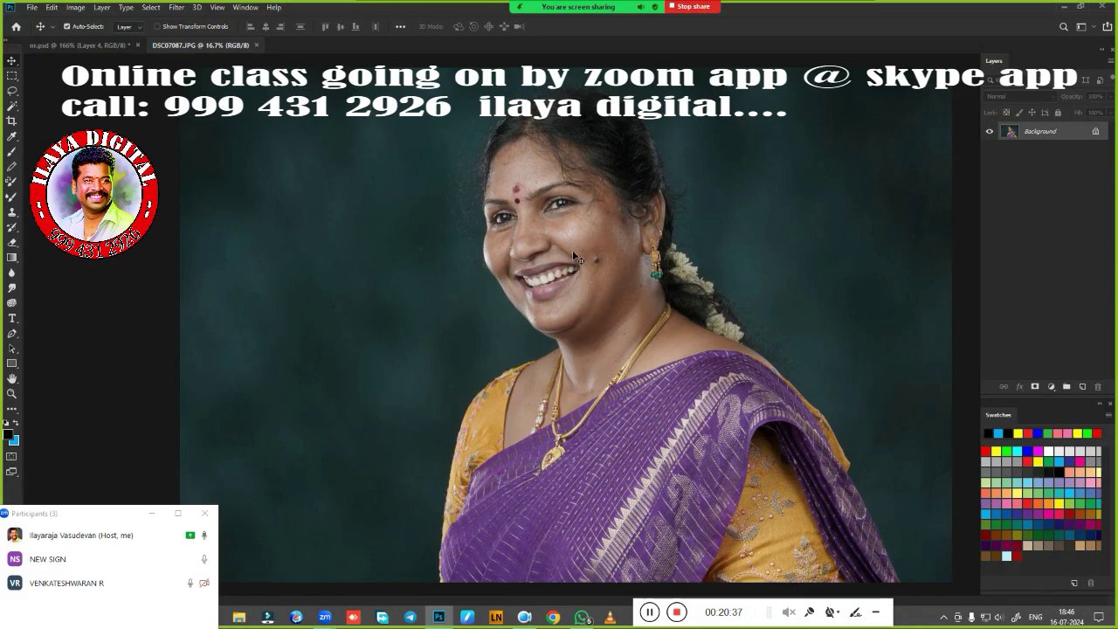
{"action": "left_click_drag", "start_coordinate": [573, 243], "coordinate": [700, 267]}
{"action": "left_click_drag", "start_coordinate": [382, 342], "coordinate": [961, 295]}
{"action": "left_click_drag", "start_coordinate": [297, 330], "coordinate": [677, 223]}
{"action": "left_click_drag", "start_coordinate": [664, 170], "coordinate": [437, 542]}
{"action": "left_click_drag", "start_coordinate": [646, 114], "coordinate": [367, 310]}
{"action": "left_click_drag", "start_coordinate": [429, 250], "coordinate": [459, 254]}
Magnify the eye in nr.psd and compare its pixel detail with DSC07087.JPG
{"action": "left_click", "coordinate": [113, 46]}
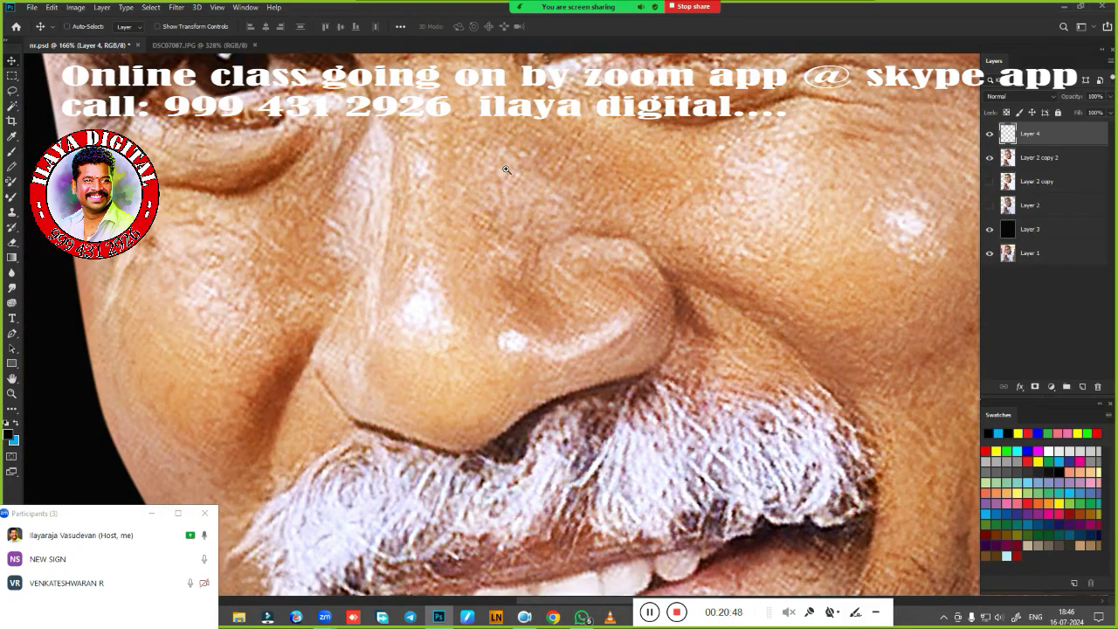
{"action": "scroll", "coordinate": [574, 249], "scroll_direction": "up", "scroll_amount": 5}
{"action": "left_click_drag", "start_coordinate": [604, 174], "coordinate": [651, 172]}
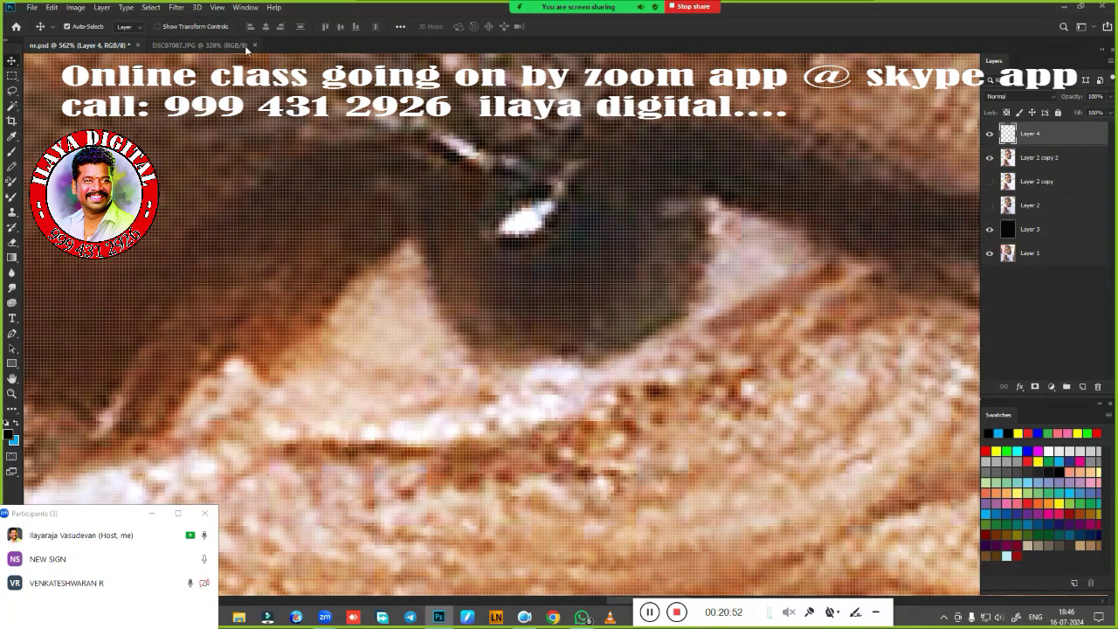
{"action": "left_click", "coordinate": [201, 46]}
{"action": "left_click", "coordinate": [94, 47]}
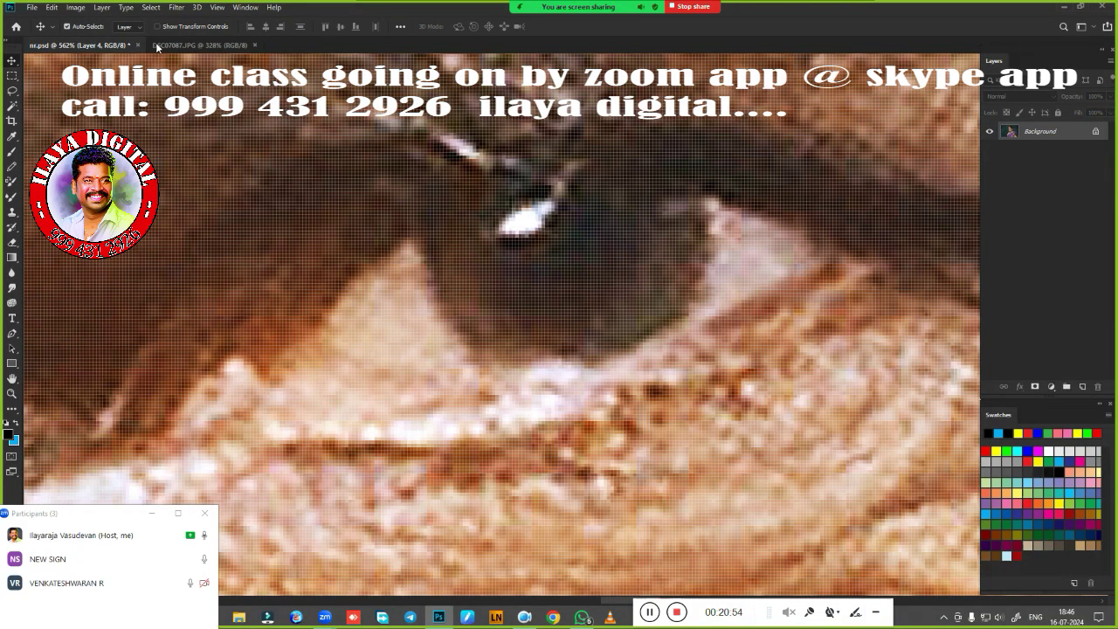
Compare the eye and skin detail of the portrait in nr.psd with the woman's face in DSC07087.JPG
{"action": "left_click_drag", "start_coordinate": [609, 284], "coordinate": [522, 242]}
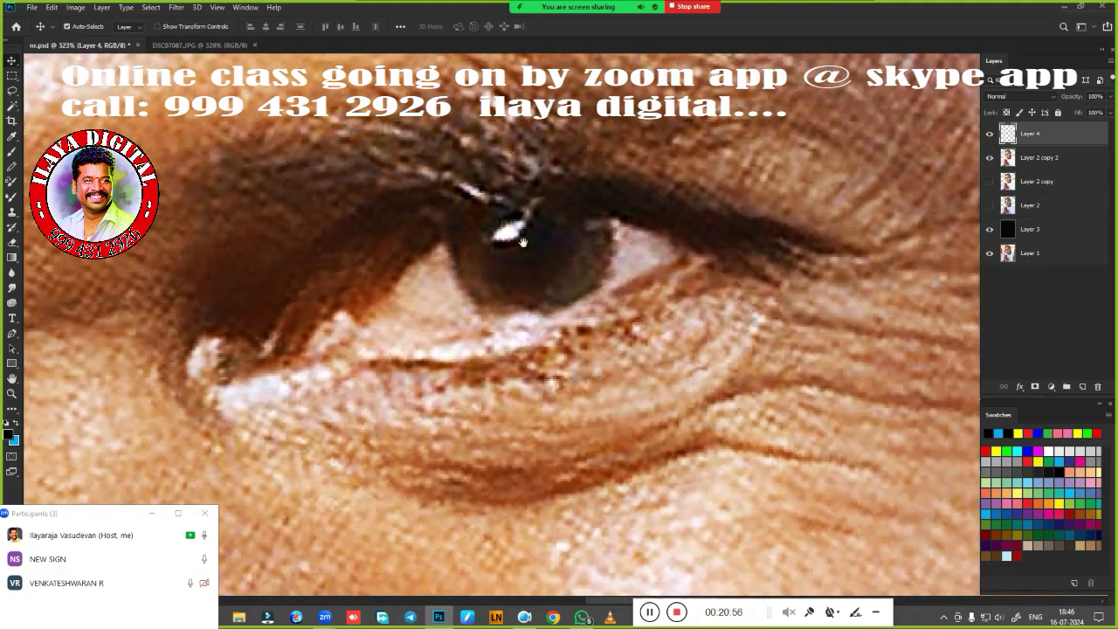
{"action": "left_click", "coordinate": [212, 46]}
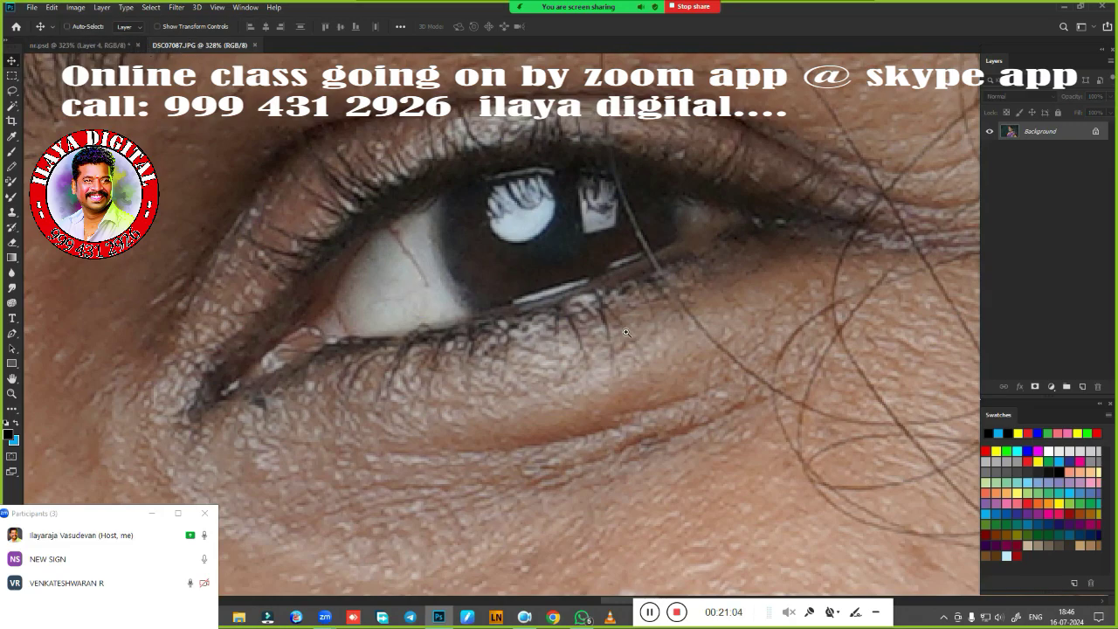
{"action": "left_click_drag", "start_coordinate": [627, 332], "coordinate": [651, 174]}
{"action": "left_click_drag", "start_coordinate": [625, 254], "coordinate": [664, 195]}
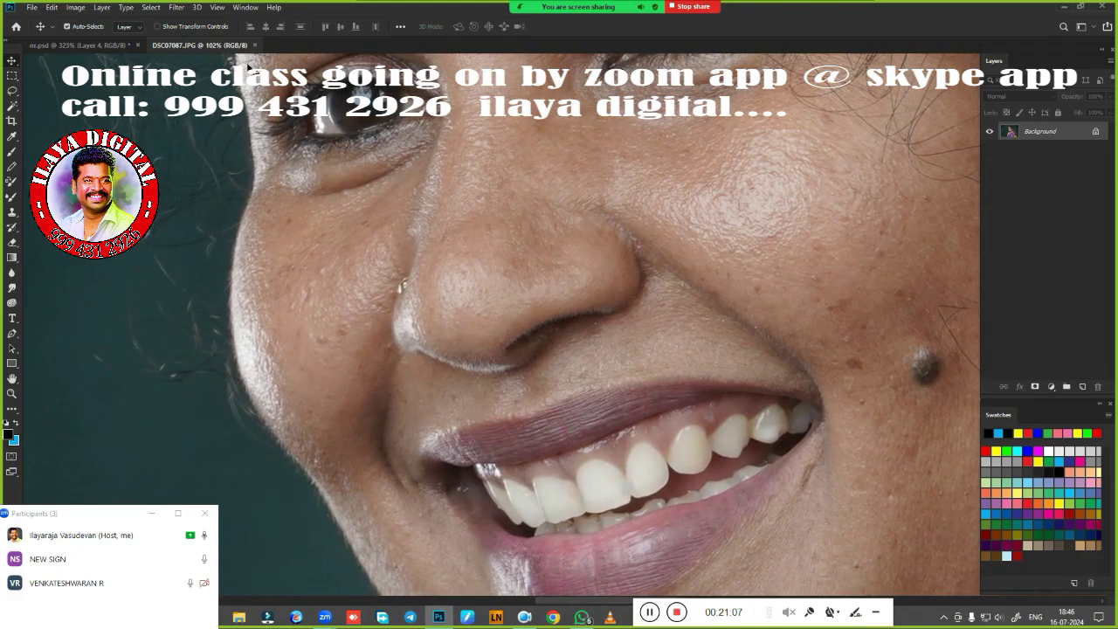
Check the pixel dimensions and resolution of DSC07087.JPG, view the whole photo, and close it
{"action": "key", "text": "ctrl+alt+i"}
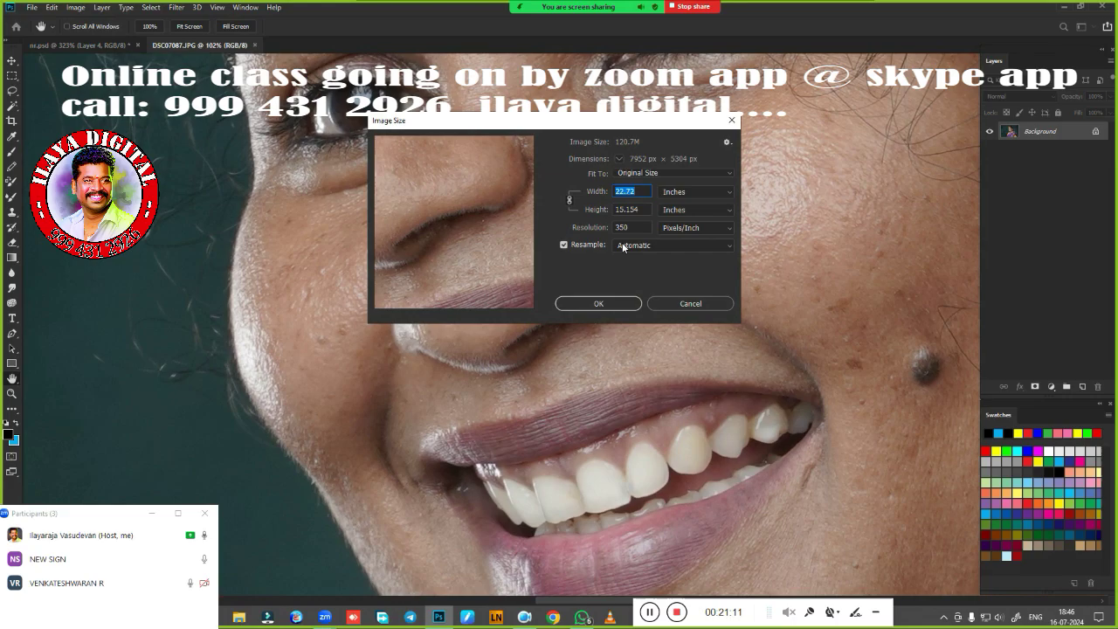
{"action": "left_click", "coordinate": [733, 121]}
{"action": "key", "text": "ctrl+0"}
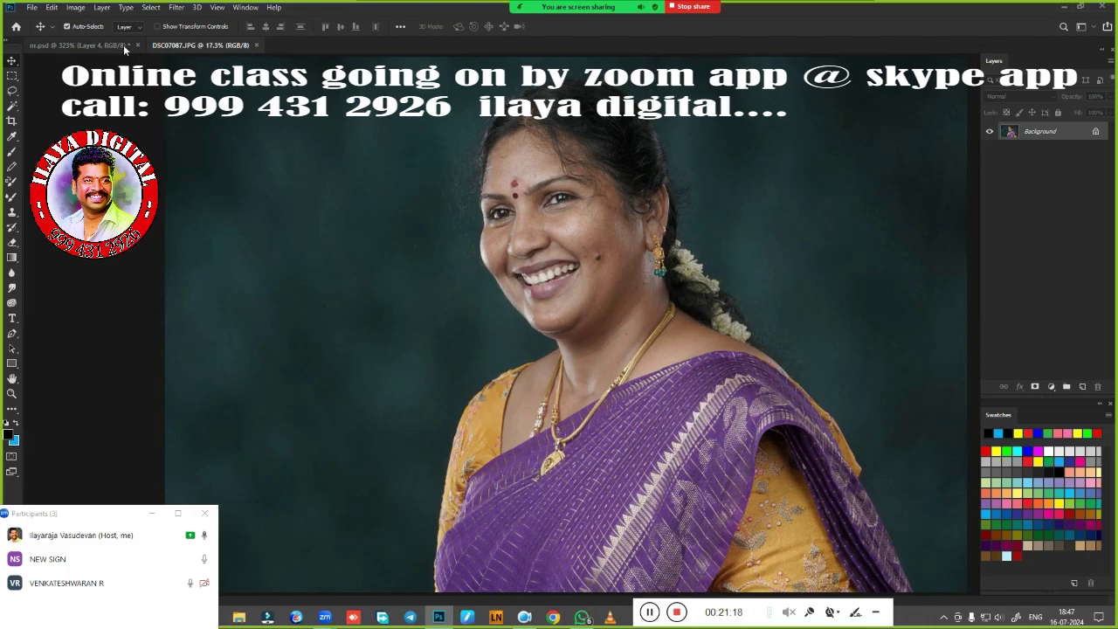
{"action": "left_click", "coordinate": [256, 45]}
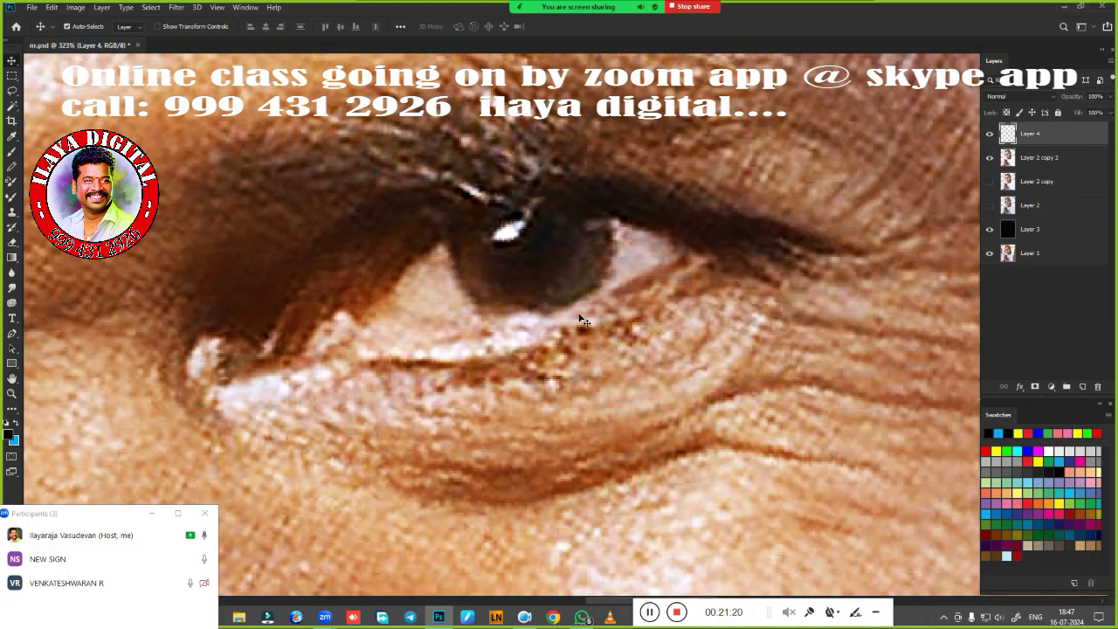
Examine the skin, nose and moustache texture of the portrait in nr.psd at several magnifications, and dismiss the meeting time notice
{"action": "left_click_drag", "start_coordinate": [621, 342], "coordinate": [537, 367]}
{"action": "left_click_drag", "start_coordinate": [587, 451], "coordinate": [639, 246]}
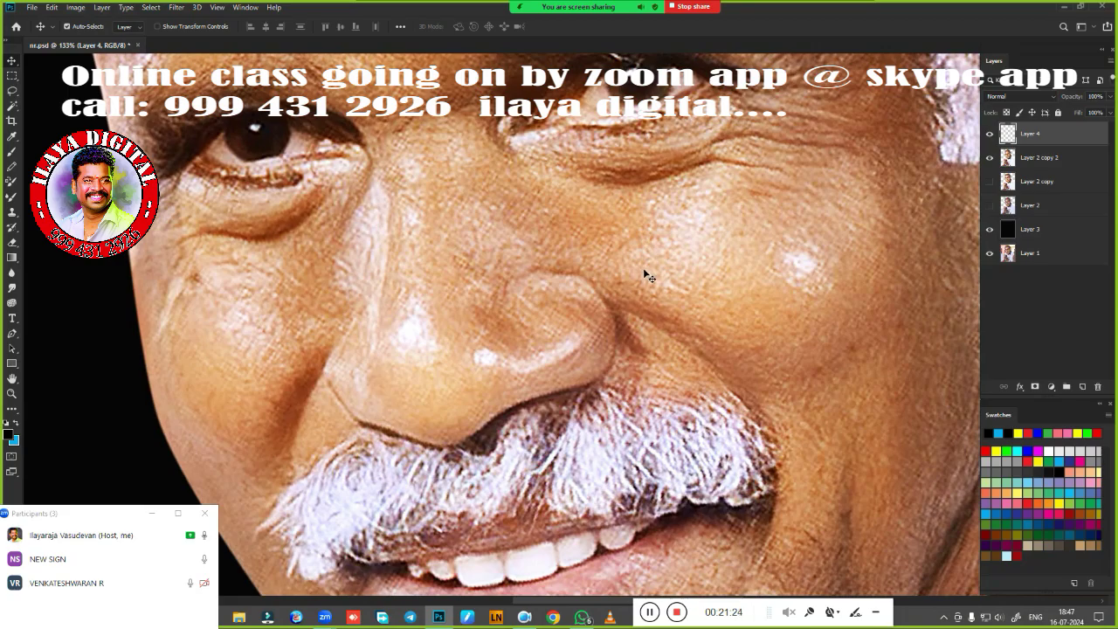
{"action": "scroll", "coordinate": [531, 305], "scroll_direction": "down", "scroll_amount": 4}
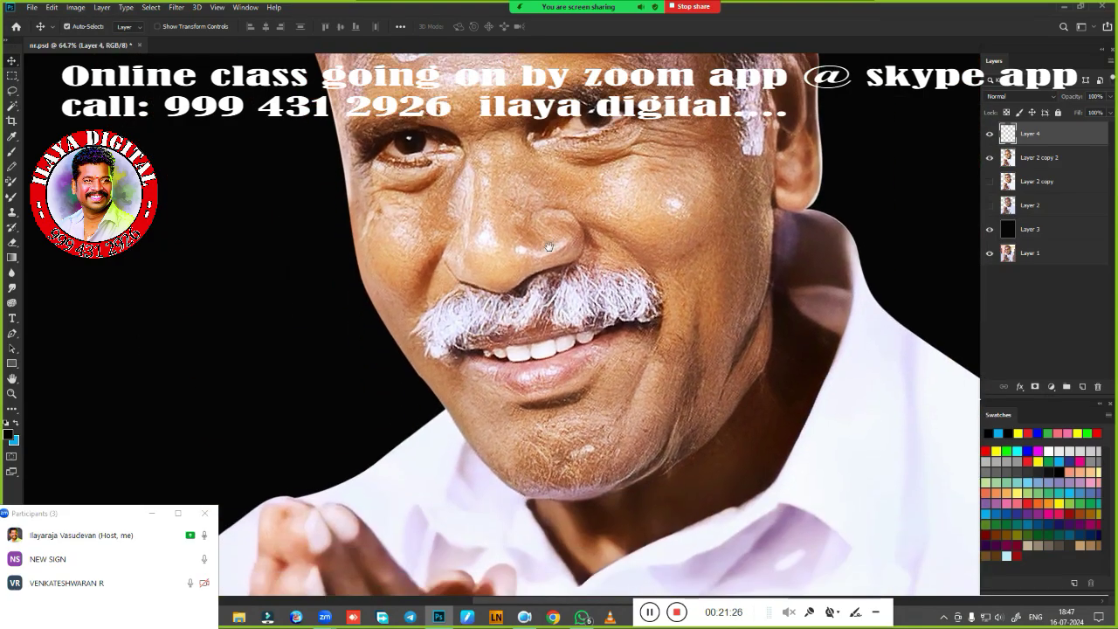
{"action": "scroll", "coordinate": [543, 268], "scroll_direction": "up", "scroll_amount": 4}
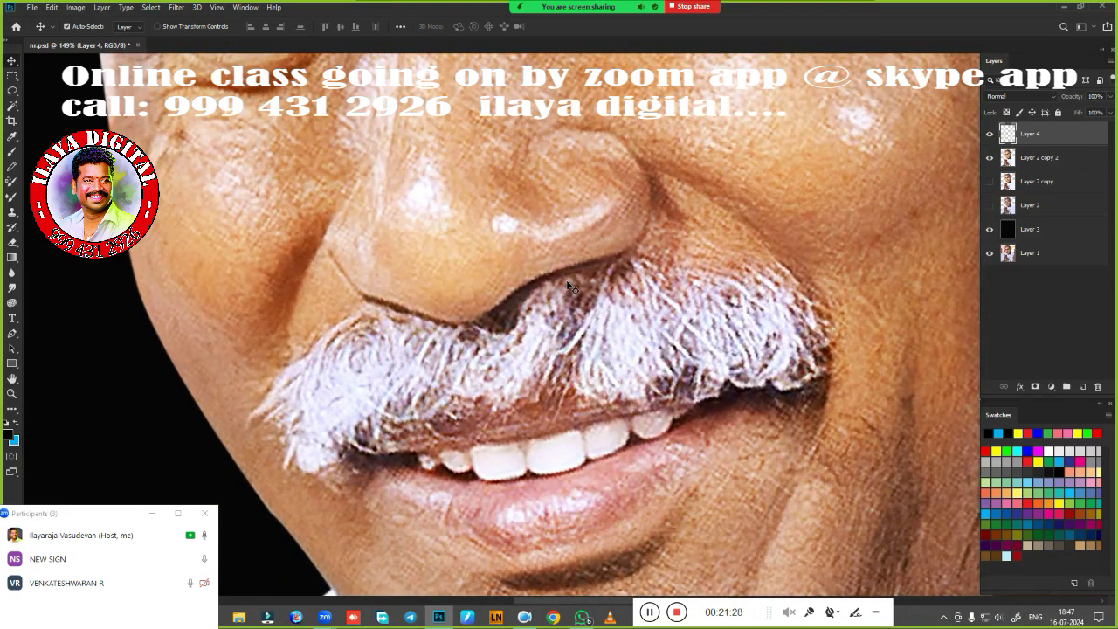
{"action": "scroll", "coordinate": [551, 306], "scroll_direction": "up", "scroll_amount": 5}
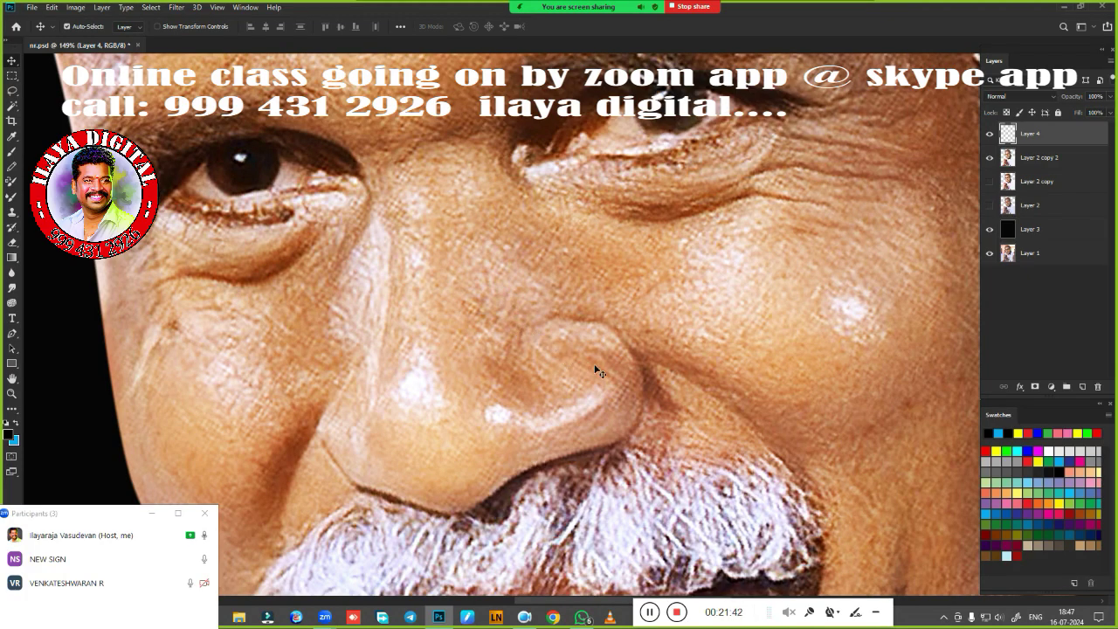
{"action": "scroll", "coordinate": [606, 376], "scroll_direction": "down", "scroll_amount": 4}
{"action": "left_click_drag", "start_coordinate": [603, 371], "coordinate": [592, 138]}
{"action": "scroll", "coordinate": [576, 196], "scroll_direction": "up", "scroll_amount": 7}
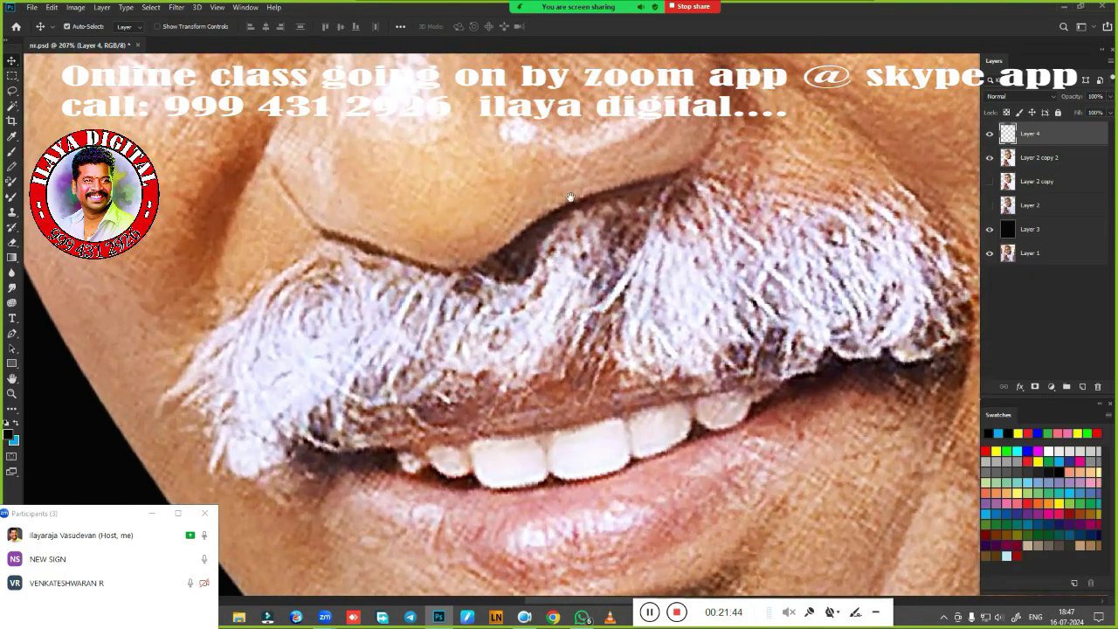
{"action": "left_click_drag", "start_coordinate": [559, 194], "coordinate": [624, 277]}
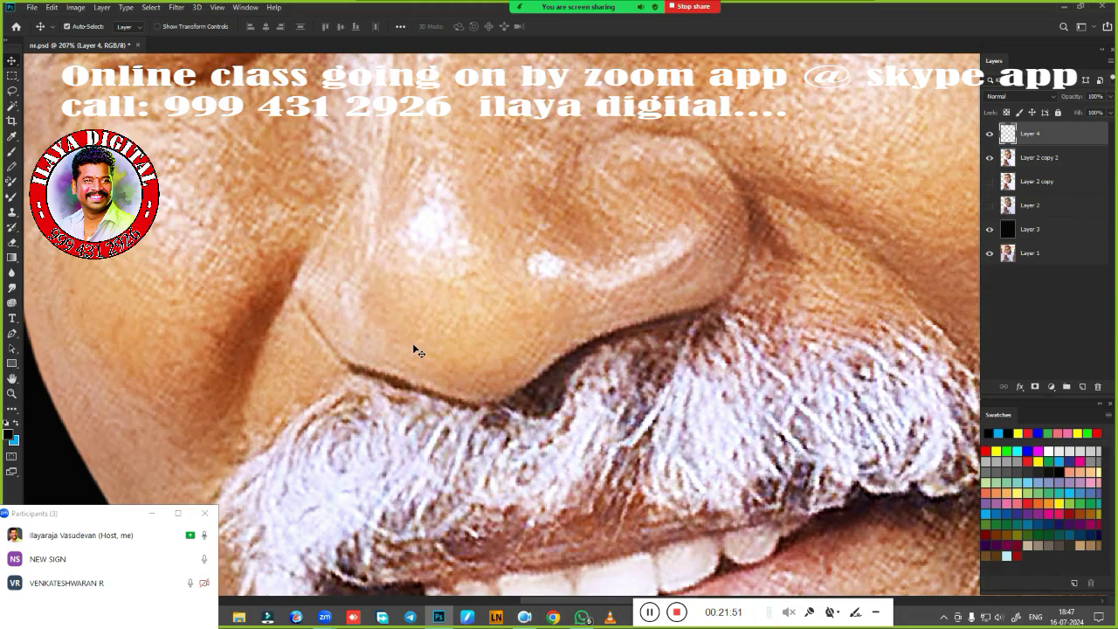
{"action": "left_click_drag", "start_coordinate": [550, 336], "coordinate": [470, 255]}
{"action": "left_click_drag", "start_coordinate": [517, 229], "coordinate": [496, 402]}
{"action": "scroll", "coordinate": [569, 343], "scroll_direction": "up", "scroll_amount": 4}
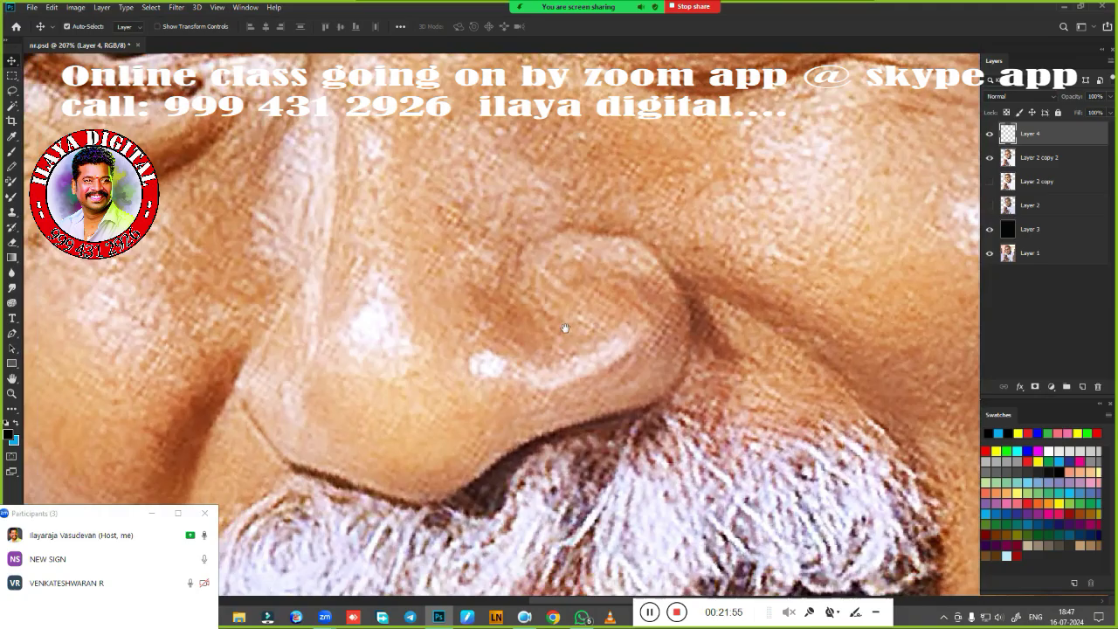
{"action": "scroll", "coordinate": [660, 207], "scroll_direction": "down", "scroll_amount": 5}
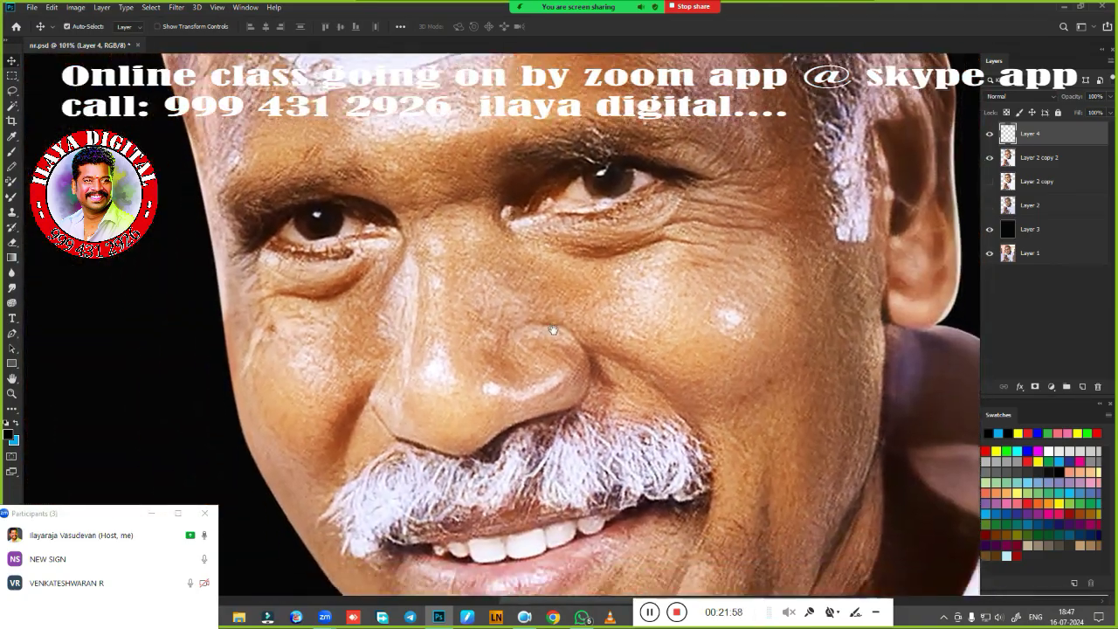
{"action": "left_click_drag", "start_coordinate": [552, 330], "coordinate": [543, 253]}
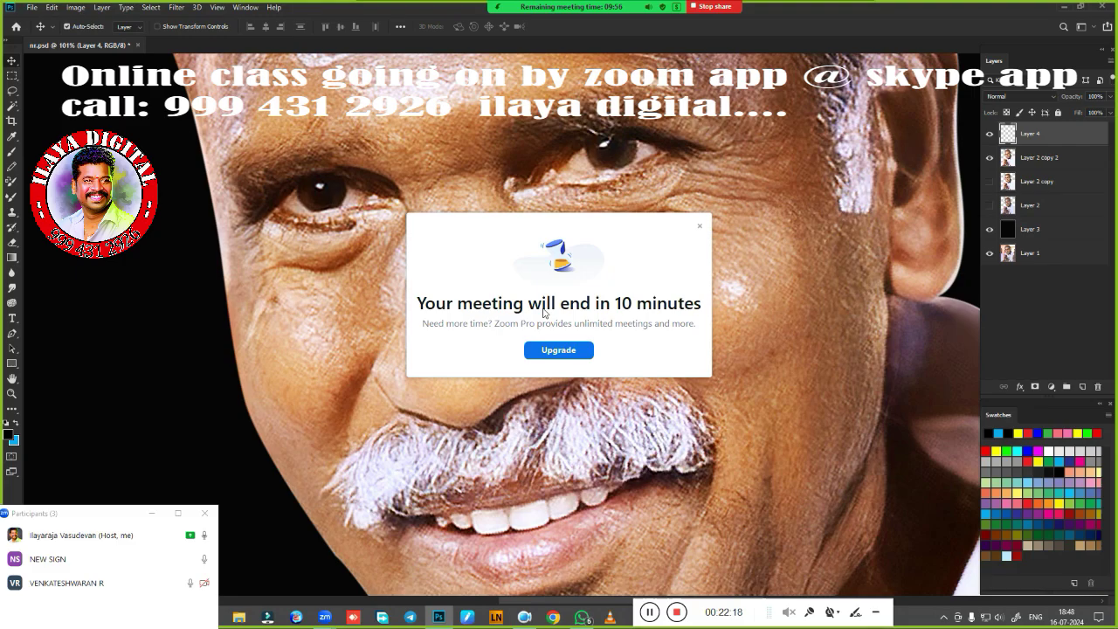
{"action": "left_click", "coordinate": [700, 228]}
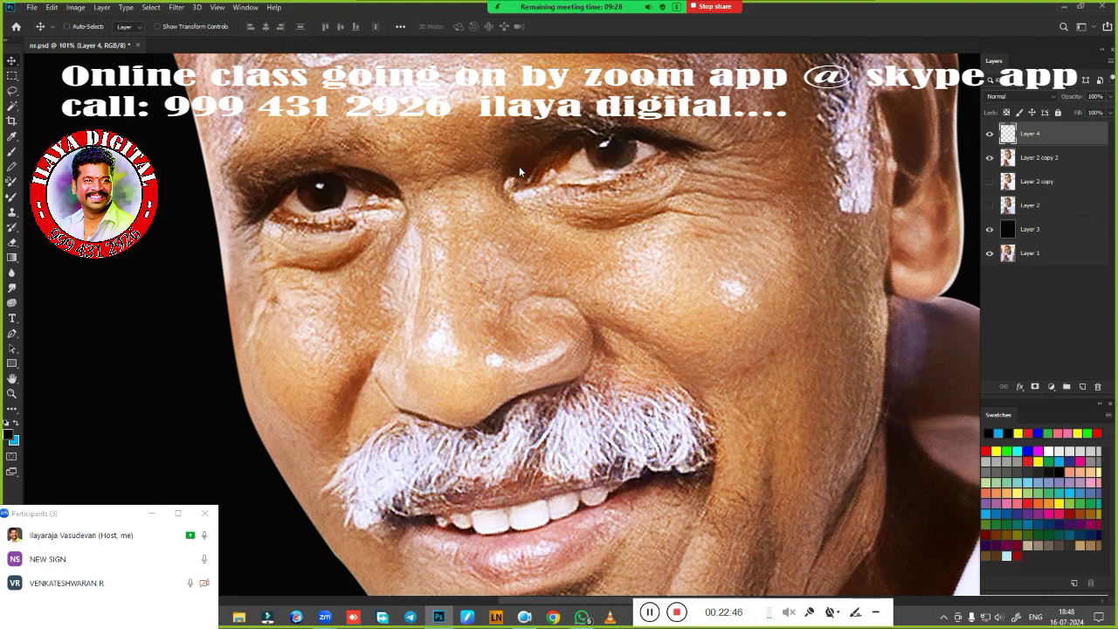
Examine the inner eye corner up close, and compare the nose, cheek and moustache detail at lower magnifications
{"action": "key", "text": "ctrl"}
{"action": "left_click", "coordinate": [550, 169], "text": "ctrl"}
{"action": "left_click", "coordinate": [550, 170], "text": "ctrl"}
{"action": "left_click_drag", "start_coordinate": [623, 178], "coordinate": [579, 303]}
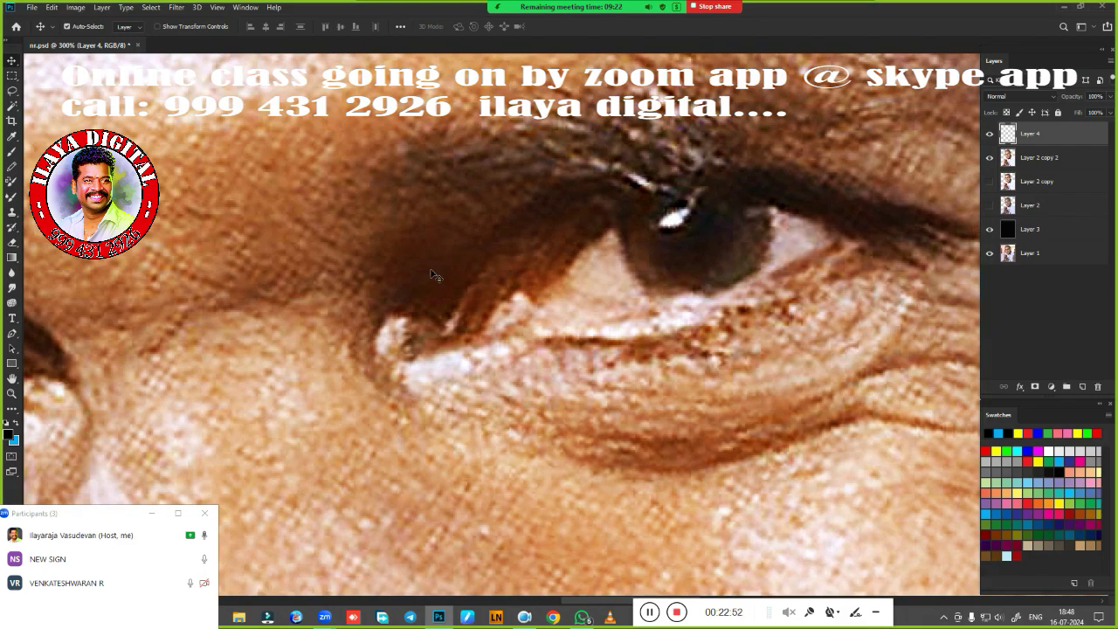
{"action": "scroll", "coordinate": [572, 347], "scroll_direction": "down", "scroll_amount": 5}
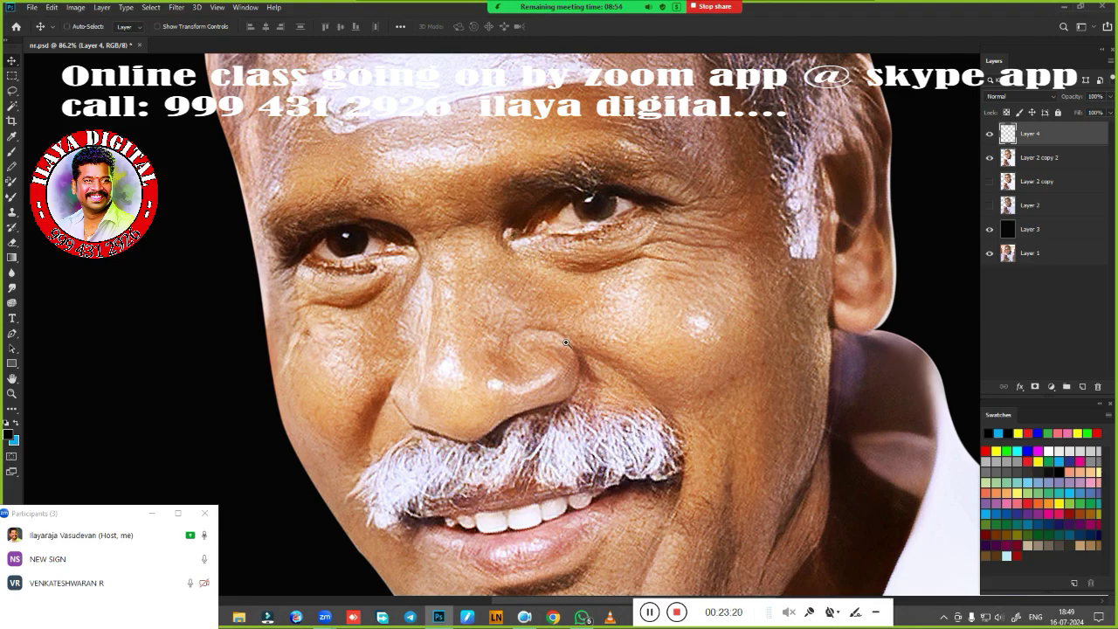
{"action": "scroll", "coordinate": [568, 349], "scroll_direction": "down", "scroll_amount": 4}
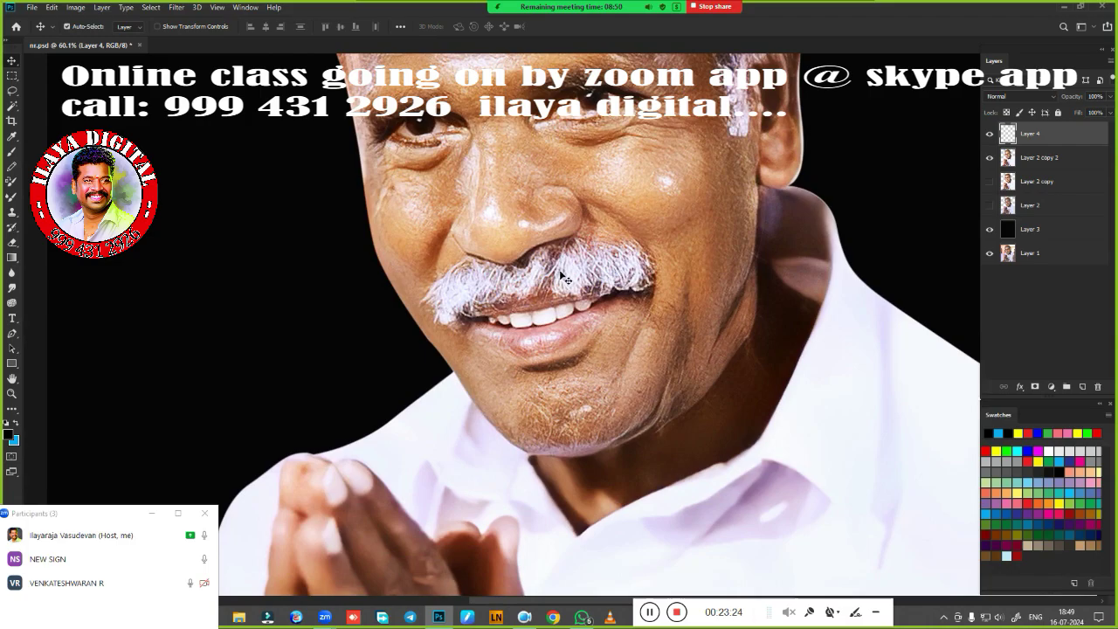
{"action": "scroll", "coordinate": [567, 276], "scroll_direction": "up", "scroll_amount": 4}
{"action": "scroll", "coordinate": [569, 262], "scroll_direction": "down", "scroll_amount": 1}
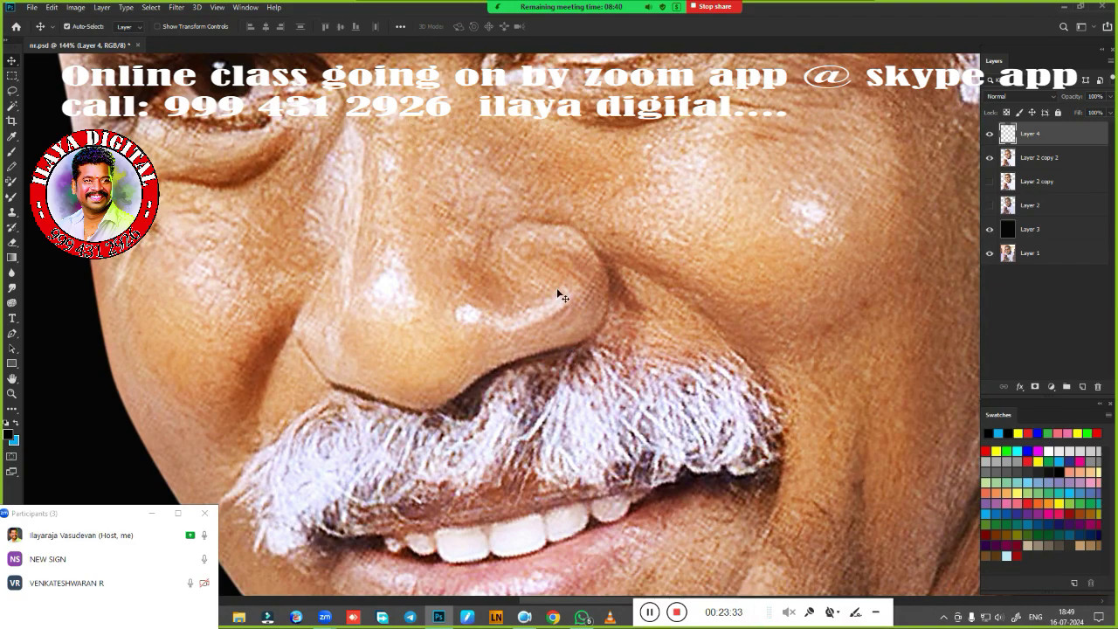
{"action": "scroll", "coordinate": [498, 254], "scroll_direction": "down", "scroll_amount": 3}
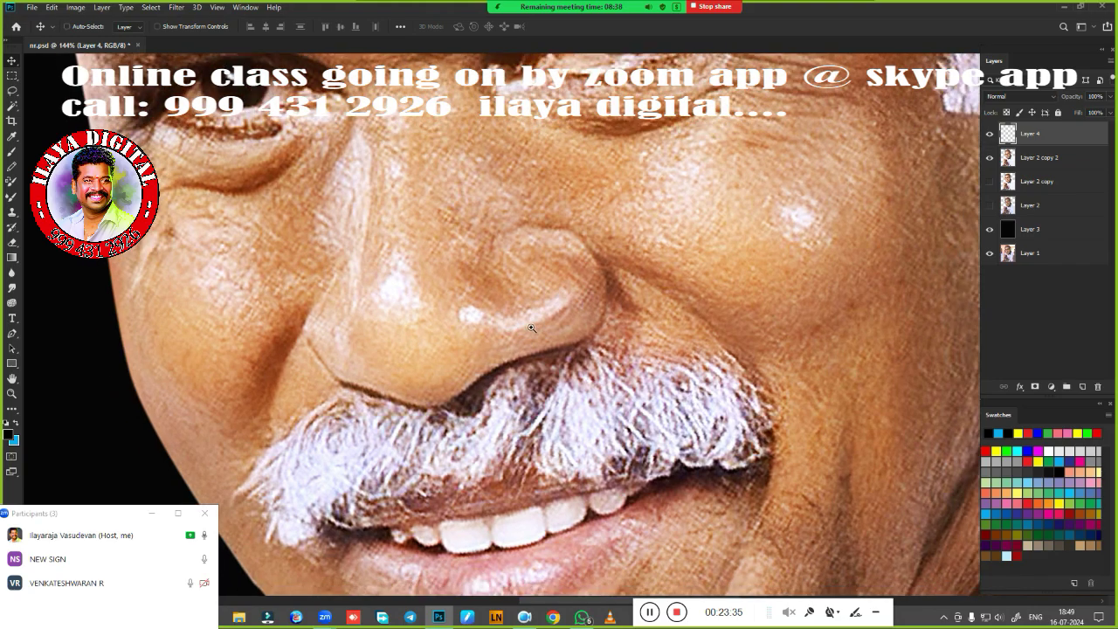
{"action": "left_click_drag", "start_coordinate": [530, 318], "coordinate": [582, 274]}
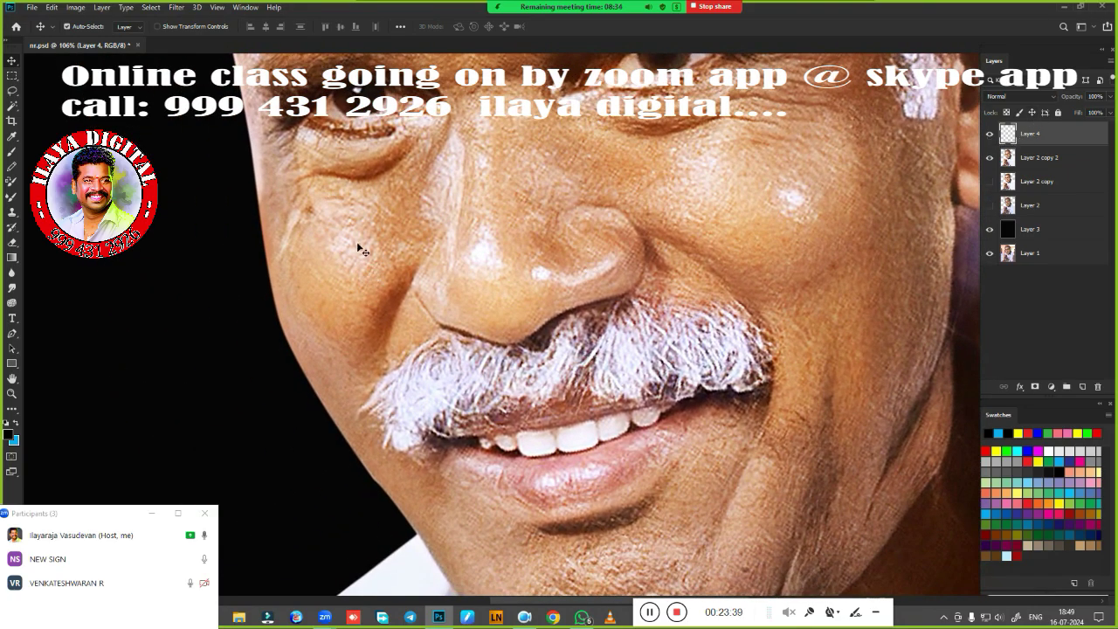
Activate the Smudge tool with the 20 px smudge preset at 80% strength from the ILAYA DIGITAL 2023 BRUSHES SET
{"action": "left_click", "coordinate": [13, 289]}
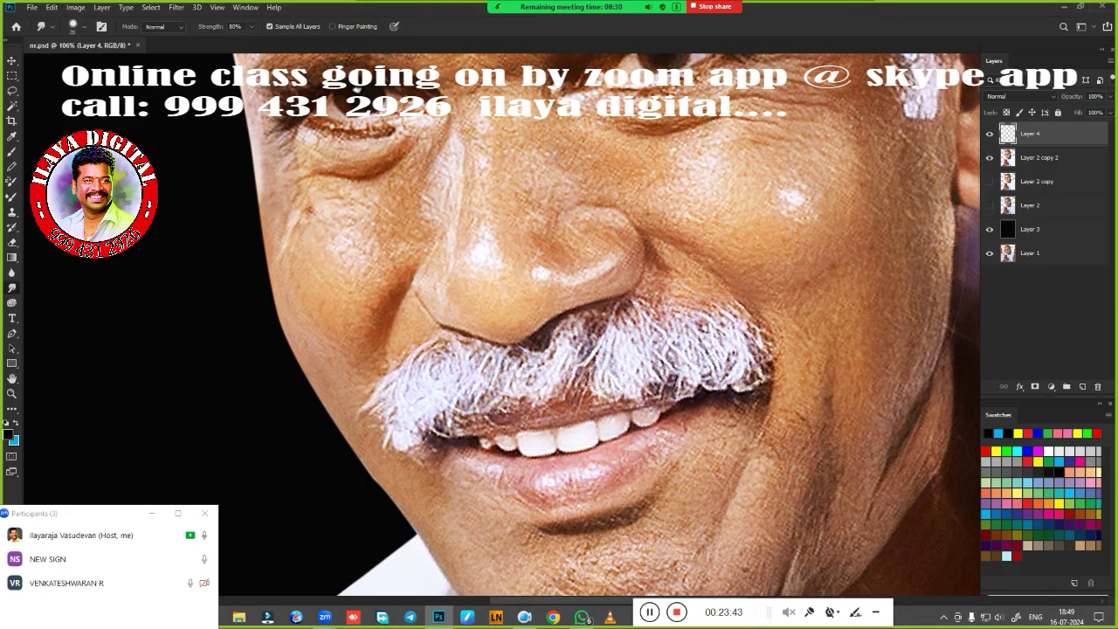
{"action": "right_click", "coordinate": [528, 208]}
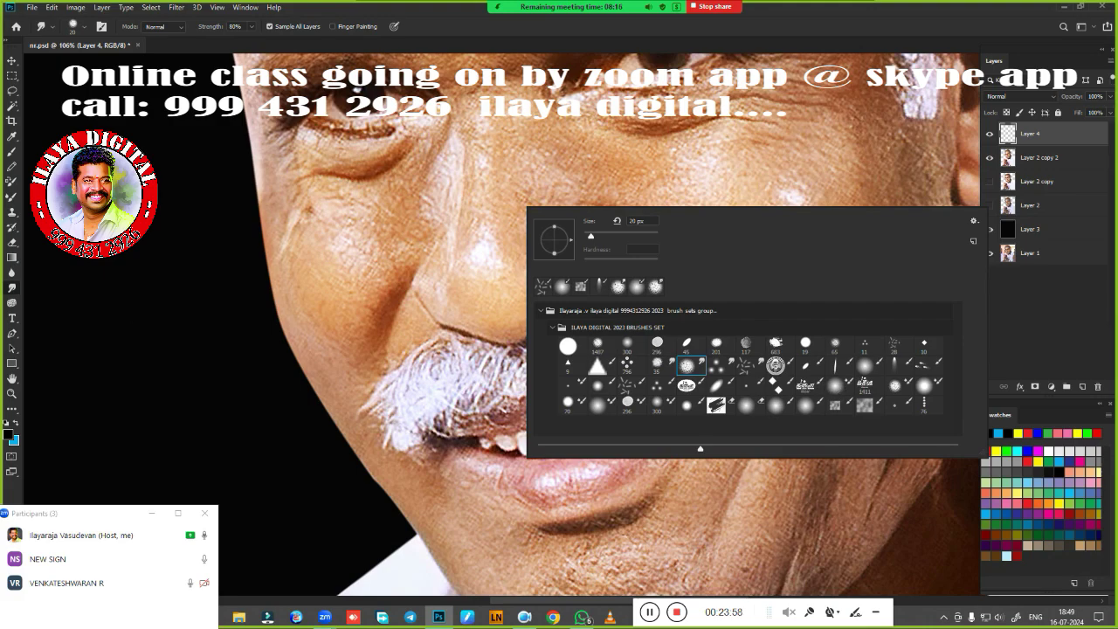
{"action": "left_click", "coordinate": [834, 383]}
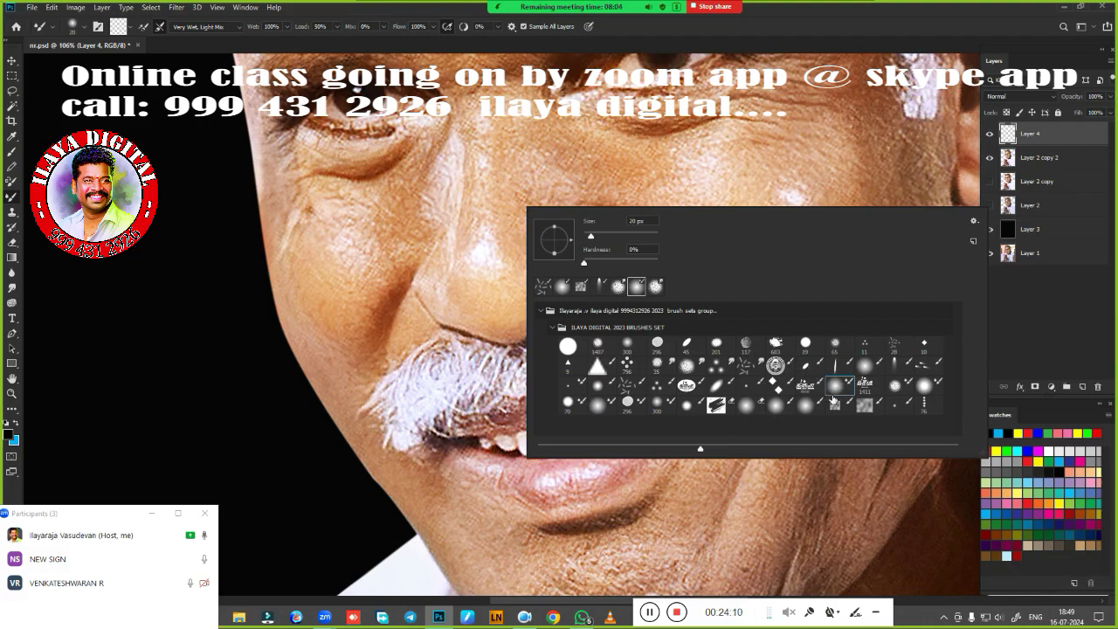
{"action": "left_click", "coordinate": [687, 365]}
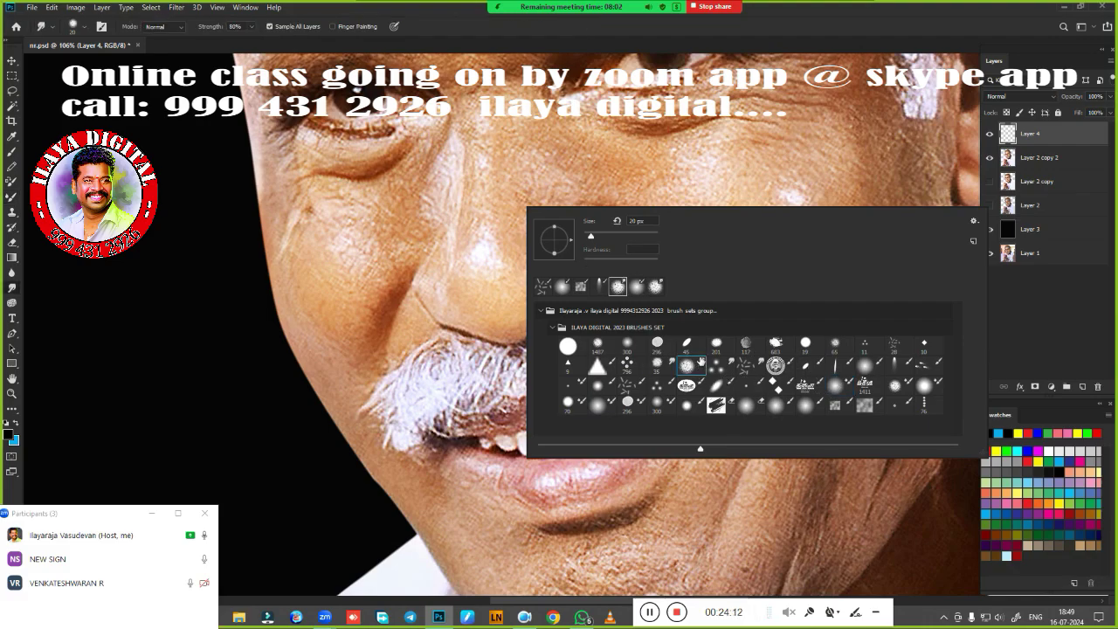
{"action": "left_click", "coordinate": [804, 31]}
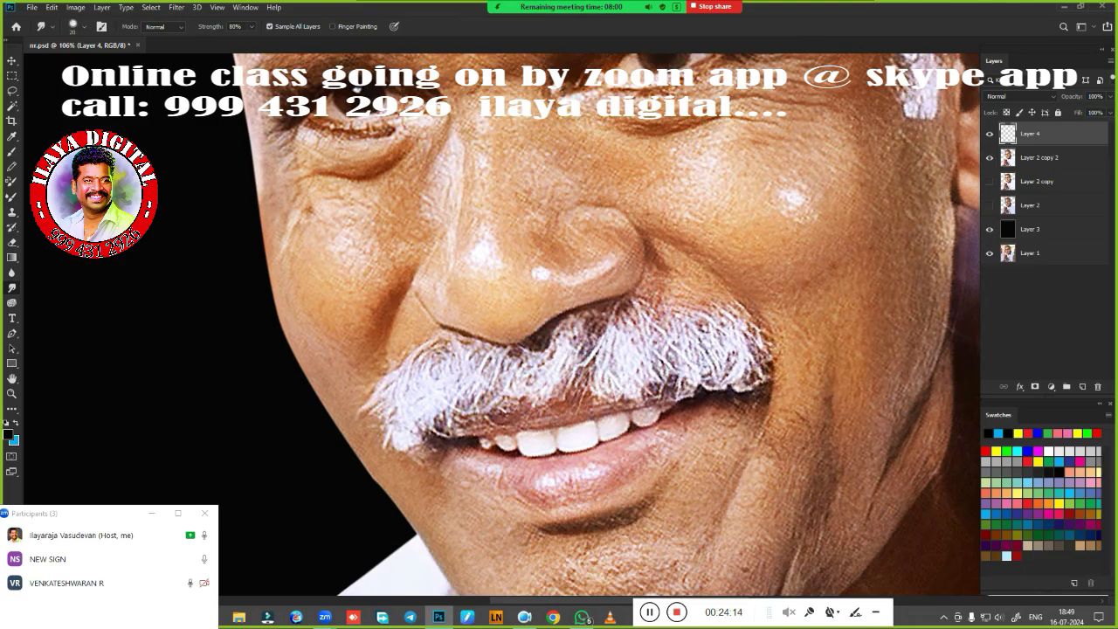
Smudge the dark edge under the nose and the white highlights on the nose tip and nostril on Layer 4
{"action": "mouse_move", "coordinate": [561, 326]}
{"action": "left_mouse_down"}
{"action": "mouse_move", "coordinate": [601, 336]}
{"action": "mouse_move", "coordinate": [577, 317]}
{"action": "mouse_move", "coordinate": [653, 328]}
{"action": "mouse_move", "coordinate": [613, 322]}
{"action": "left_mouse_up"}
{"action": "left_click_drag", "start_coordinate": [565, 294], "coordinate": [577, 399]}
{"action": "scroll", "coordinate": [576, 400], "scroll_direction": "down", "scroll_amount": 3}
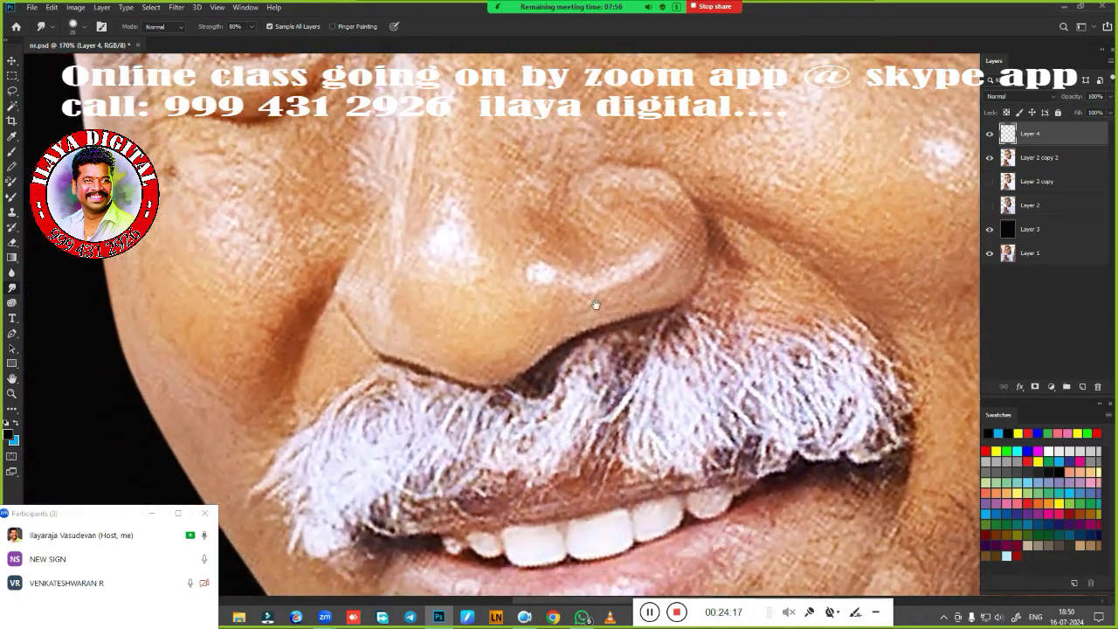
{"action": "scroll", "coordinate": [548, 325], "scroll_direction": "up", "scroll_amount": 3}
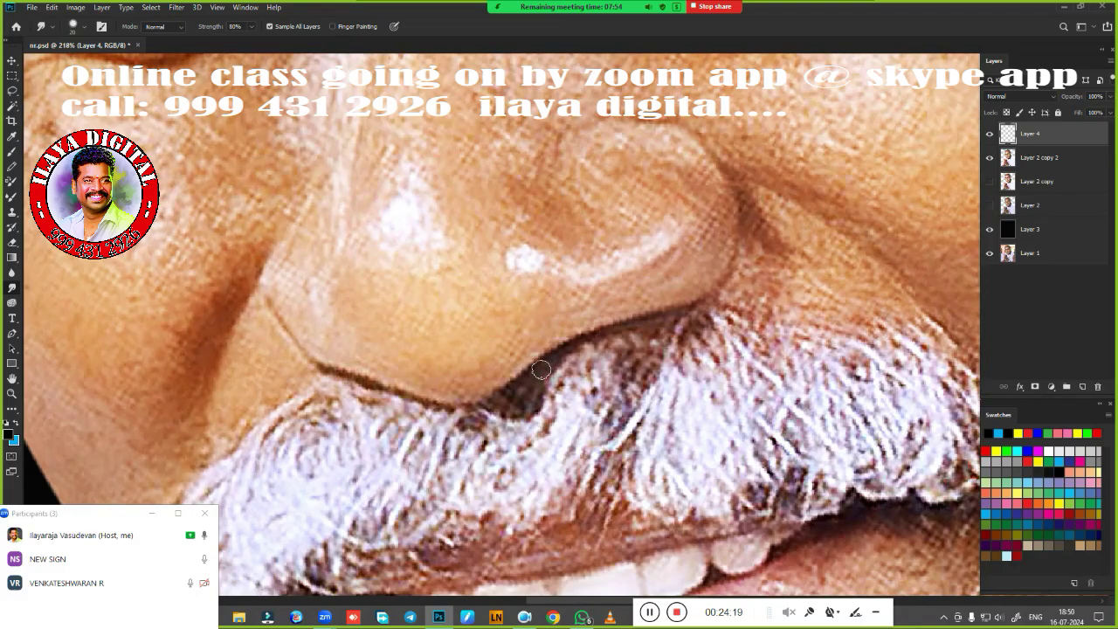
{"action": "left_click_drag", "start_coordinate": [548, 365], "coordinate": [556, 374]}
{"action": "left_click_drag", "start_coordinate": [404, 222], "coordinate": [411, 224]}
{"action": "left_click_drag", "start_coordinate": [524, 259], "coordinate": [526, 260]}
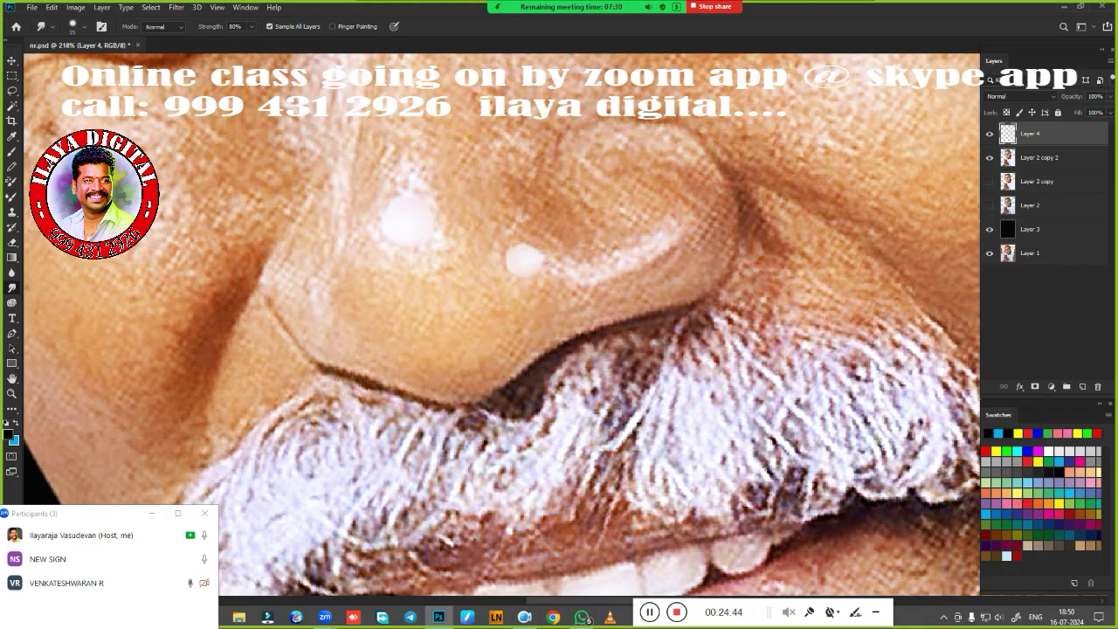
{"action": "key", "text": "]"}
{"action": "left_click_drag", "start_coordinate": [624, 261], "coordinate": [628, 262]}
{"action": "scroll", "coordinate": [432, 310], "scroll_direction": "down", "scroll_amount": 3}
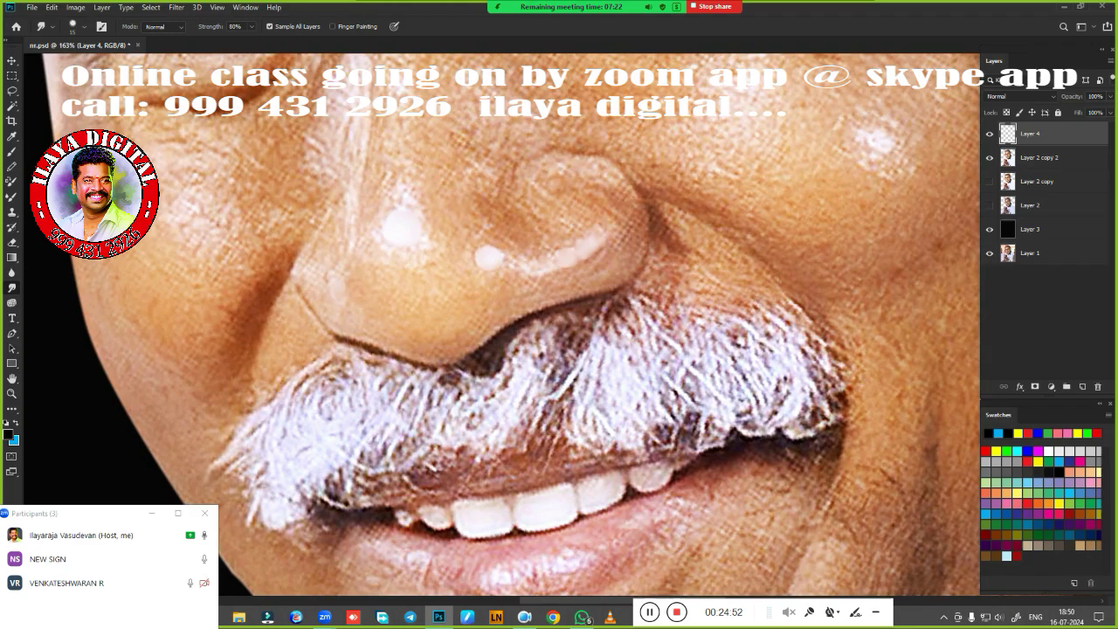
Set the Smudge brush size to 40 px and blend the skin along the lower edge of the nose
{"action": "key", "text": "bracketright"}
{"action": "key", "text": "bracketright"}
{"action": "key", "text": "bracketright"}
{"action": "key", "text": "bracketright"}
{"action": "key", "text": "bracketright"}
{"action": "key", "text": "bracketright"}
{"action": "key", "text": "bracketright"}
{"action": "key", "text": "bracketright"}
{"action": "key", "text": "bracketright"}
{"action": "key", "text": "bracketright"}
{"action": "key", "text": "bracketright"}
{"action": "key", "text": "bracketright"}
{"action": "key", "text": "bracketleft"}
{"action": "key", "text": "bracketleft"}
{"action": "key", "text": "bracketleft"}
{"action": "key", "text": "bracketleft"}
{"action": "key", "text": "bracketleft"}
{"action": "key", "text": "bracketleft"}
{"action": "key", "text": "bracketleft"}
{"action": "key", "text": "bracketleft"}
{"action": "key", "text": "bracketleft"}
{"action": "key", "text": "bracketleft"}
{"action": "key", "text": "bracketleft"}
{"action": "key", "text": "bracketleft"}
{"action": "key", "text": "bracketleft"}
{"action": "key", "text": "bracketleft"}
{"action": "key", "text": "bracketleft"}
{"action": "key", "text": "bracketleft"}
{"action": "key", "text": "bracketleft"}
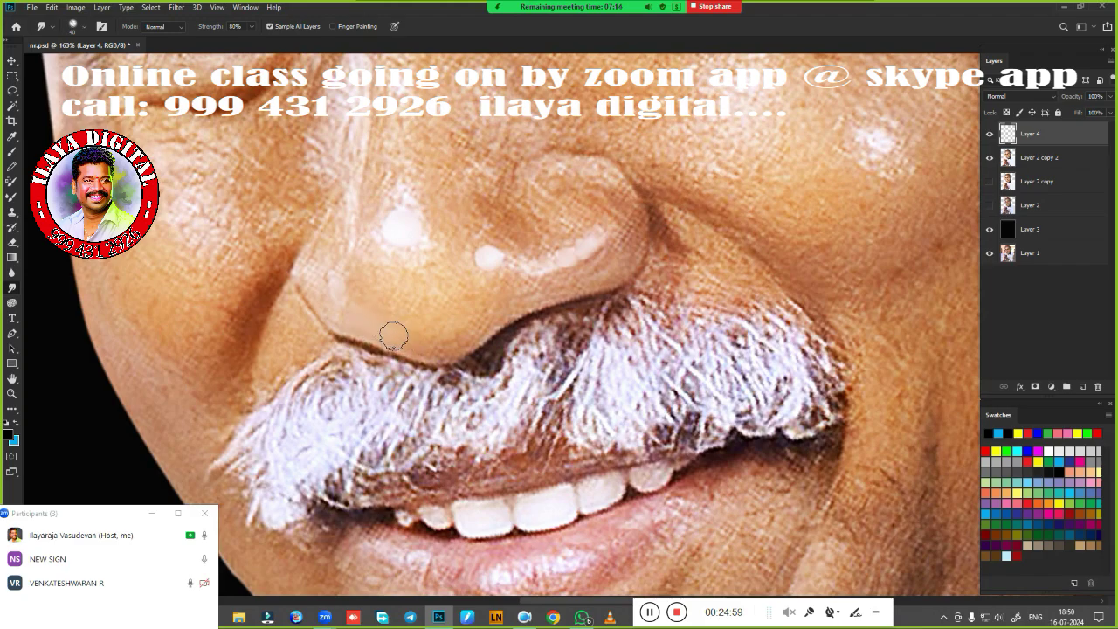
Switch to the Huion tablet settings, choose Photoshop as the target program, and open the digital pen's Pressure Sensitivity Adjustment
{"action": "left_click", "coordinate": [468, 617]}
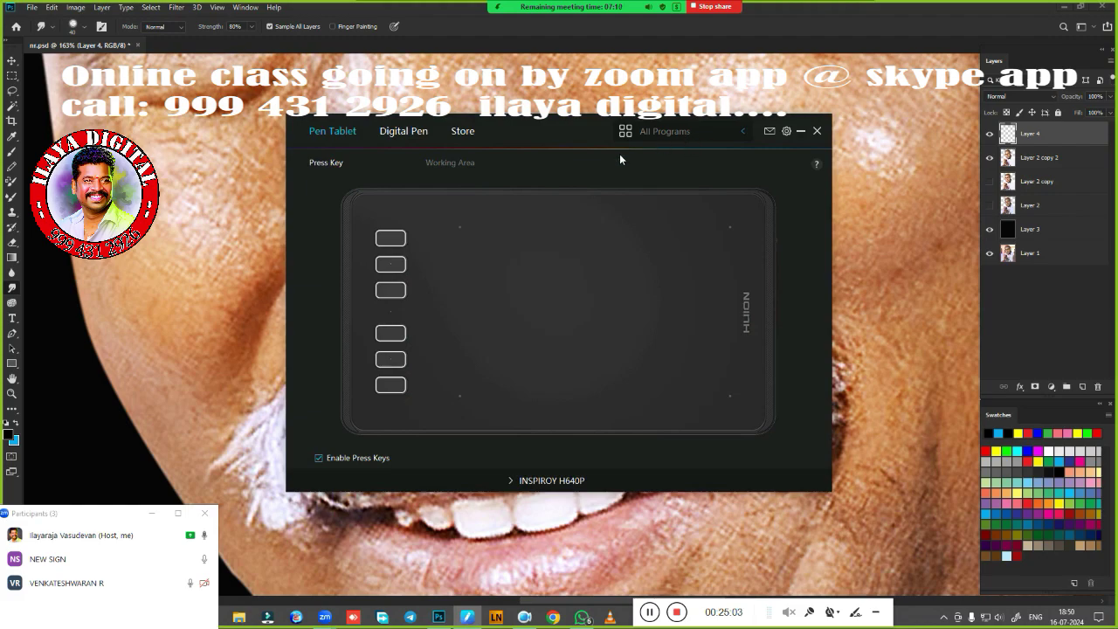
{"action": "left_click", "coordinate": [711, 133]}
{"action": "left_click", "coordinate": [690, 173]}
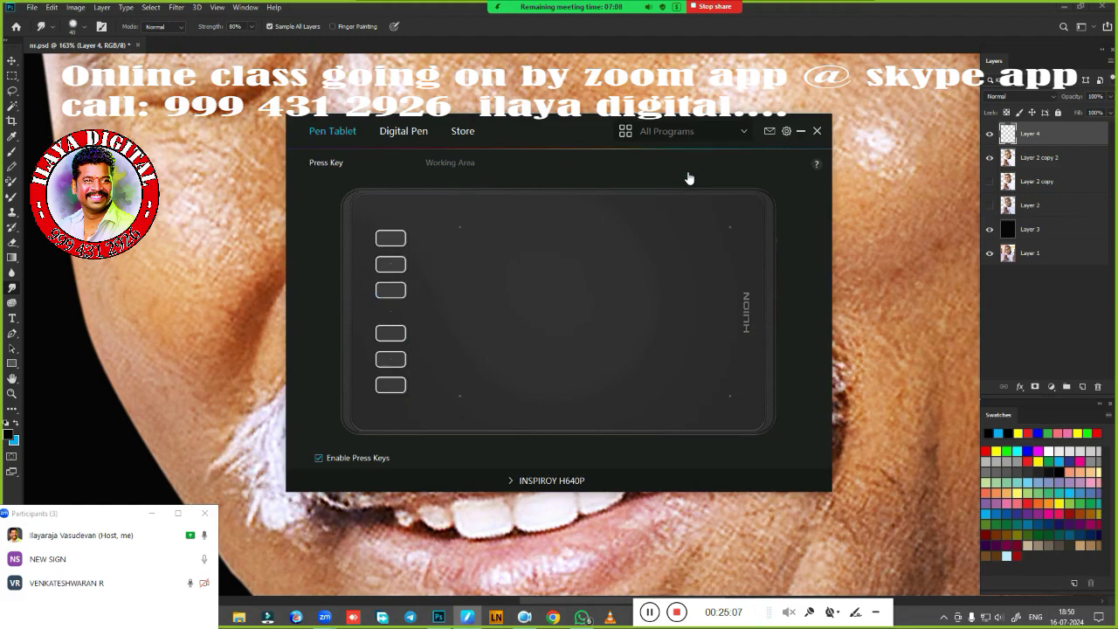
{"action": "left_click", "coordinate": [419, 136]}
{"action": "left_click", "coordinate": [456, 171]}
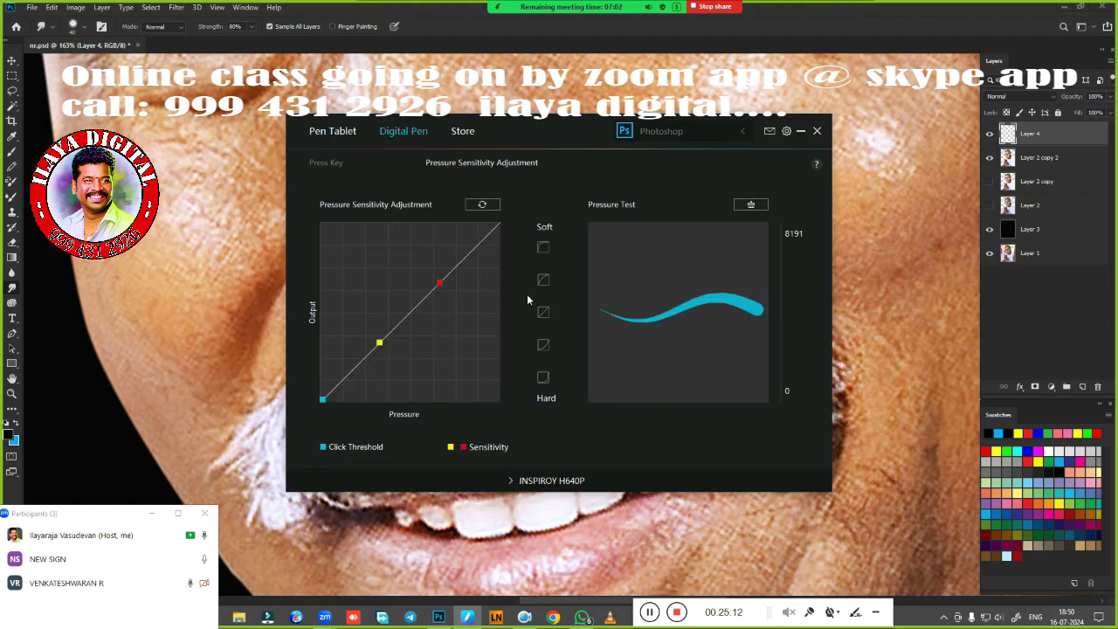
Return to Photoshop and smudge the skin smooth across the underside of the nose tip with a 60 px brush
{"action": "left_click", "coordinate": [801, 132]}
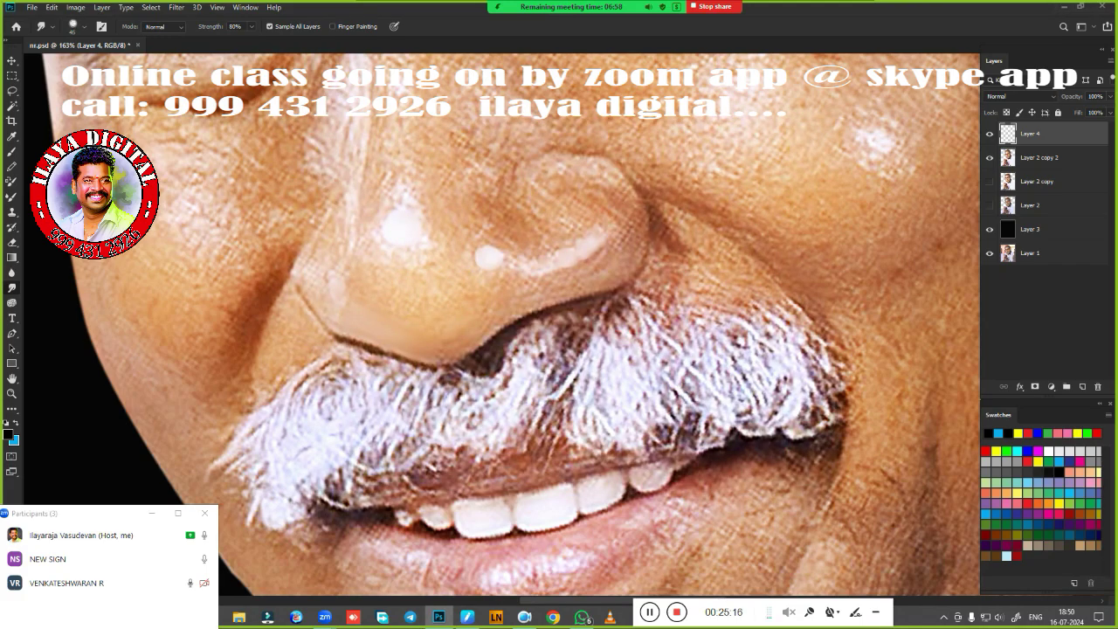
{"action": "mouse_move", "coordinate": [370, 308]}
{"action": "left_mouse_down"}
{"action": "mouse_move", "coordinate": [448, 330]}
{"action": "mouse_move", "coordinate": [475, 316]}
{"action": "mouse_move", "coordinate": [451, 334]}
{"action": "mouse_move", "coordinate": [491, 304]}
{"action": "mouse_move", "coordinate": [436, 342]}
{"action": "mouse_move", "coordinate": [459, 336]}
{"action": "mouse_move", "coordinate": [422, 343]}
{"action": "mouse_move", "coordinate": [486, 314]}
{"action": "mouse_move", "coordinate": [438, 340]}
{"action": "mouse_move", "coordinate": [366, 317]}
{"action": "mouse_move", "coordinate": [402, 338]}
{"action": "mouse_move", "coordinate": [445, 338]}
{"action": "left_mouse_up"}
{"action": "key", "text": "]"}
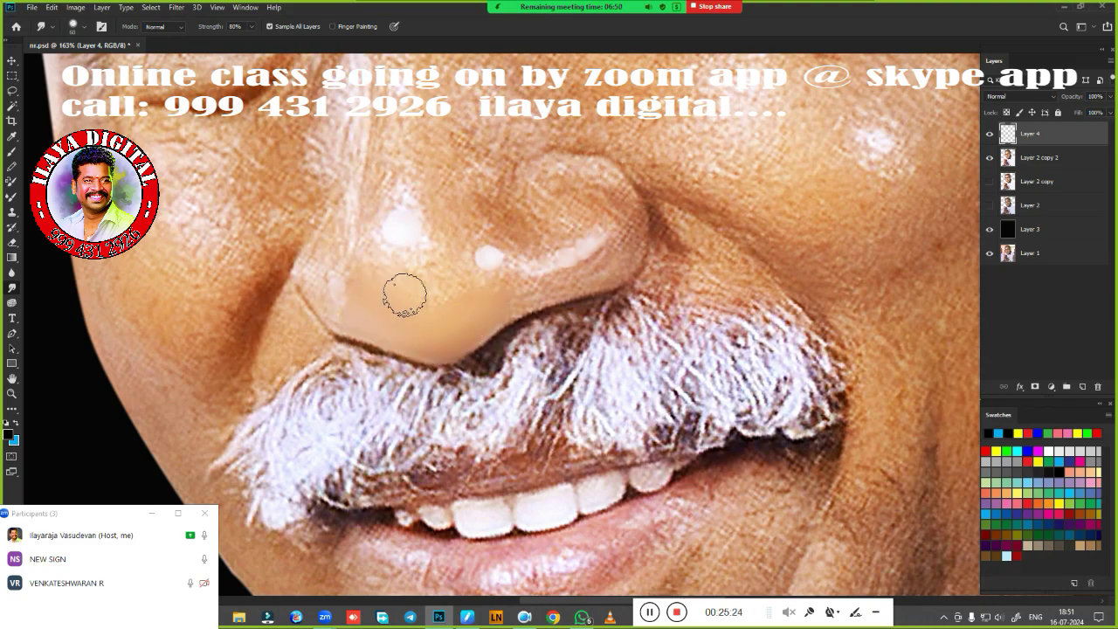
{"action": "mouse_move", "coordinate": [404, 294]}
{"action": "left_mouse_down"}
{"action": "mouse_move", "coordinate": [390, 284]}
{"action": "mouse_move", "coordinate": [462, 276]}
{"action": "left_mouse_up"}
With a smaller Smudge brush, smooth the rounded nostril, its lower rim and the opposite lower edge of the nose
{"action": "key", "text": "["}
{"action": "key", "text": "["}
{"action": "mouse_move", "coordinate": [577, 279]}
{"action": "left_mouse_down"}
{"action": "mouse_move", "coordinate": [547, 288]}
{"action": "mouse_move", "coordinate": [589, 277]}
{"action": "mouse_move", "coordinate": [510, 299]}
{"action": "mouse_move", "coordinate": [569, 286]}
{"action": "left_mouse_up"}
{"action": "mouse_move", "coordinate": [622, 248]}
{"action": "left_mouse_down"}
{"action": "mouse_move", "coordinate": [627, 207]}
{"action": "mouse_move", "coordinate": [633, 215]}
{"action": "mouse_move", "coordinate": [624, 201]}
{"action": "mouse_move", "coordinate": [631, 236]}
{"action": "mouse_move", "coordinate": [629, 217]}
{"action": "mouse_move", "coordinate": [617, 261]}
{"action": "mouse_move", "coordinate": [629, 244]}
{"action": "mouse_move", "coordinate": [594, 275]}
{"action": "mouse_move", "coordinate": [616, 263]}
{"action": "mouse_move", "coordinate": [626, 252]}
{"action": "mouse_move", "coordinate": [515, 302]}
{"action": "left_mouse_up"}
{"action": "mouse_move", "coordinate": [557, 168]}
{"action": "left_mouse_down"}
{"action": "mouse_move", "coordinate": [622, 188]}
{"action": "mouse_move", "coordinate": [553, 167]}
{"action": "mouse_move", "coordinate": [589, 168]}
{"action": "mouse_move", "coordinate": [549, 166]}
{"action": "mouse_move", "coordinate": [584, 166]}
{"action": "mouse_move", "coordinate": [549, 170]}
{"action": "mouse_move", "coordinate": [573, 163]}
{"action": "mouse_move", "coordinate": [535, 194]}
{"action": "mouse_move", "coordinate": [543, 171]}
{"action": "mouse_move", "coordinate": [526, 196]}
{"action": "mouse_move", "coordinate": [563, 170]}
{"action": "mouse_move", "coordinate": [594, 175]}
{"action": "mouse_move", "coordinate": [563, 164]}
{"action": "mouse_move", "coordinate": [573, 165]}
{"action": "mouse_move", "coordinate": [623, 210]}
{"action": "mouse_move", "coordinate": [609, 183]}
{"action": "mouse_move", "coordinate": [624, 216]}
{"action": "mouse_move", "coordinate": [605, 176]}
{"action": "mouse_move", "coordinate": [632, 227]}
{"action": "left_mouse_up"}
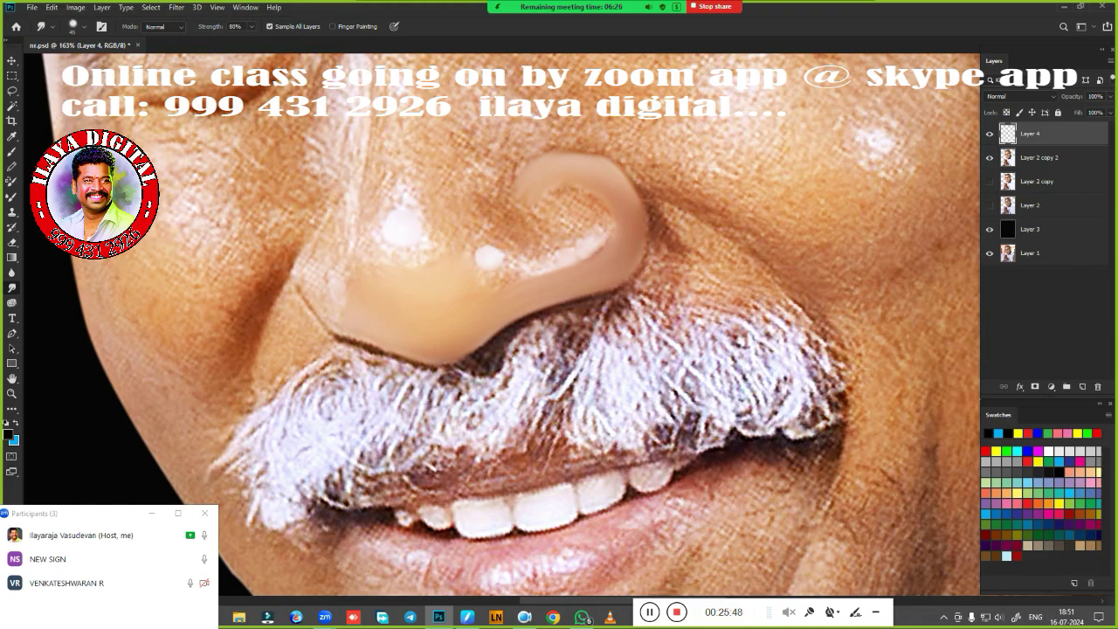
{"action": "mouse_move", "coordinate": [545, 220]}
{"action": "left_mouse_down"}
{"action": "mouse_move", "coordinate": [549, 204]}
{"action": "mouse_move", "coordinate": [588, 194]}
{"action": "mouse_move", "coordinate": [600, 213]}
{"action": "mouse_move", "coordinate": [563, 232]}
{"action": "mouse_move", "coordinate": [594, 224]}
{"action": "mouse_move", "coordinate": [581, 183]}
{"action": "mouse_move", "coordinate": [609, 190]}
{"action": "mouse_move", "coordinate": [579, 172]}
{"action": "mouse_move", "coordinate": [620, 210]}
{"action": "mouse_move", "coordinate": [619, 245]}
{"action": "mouse_move", "coordinate": [614, 234]}
{"action": "left_mouse_up"}
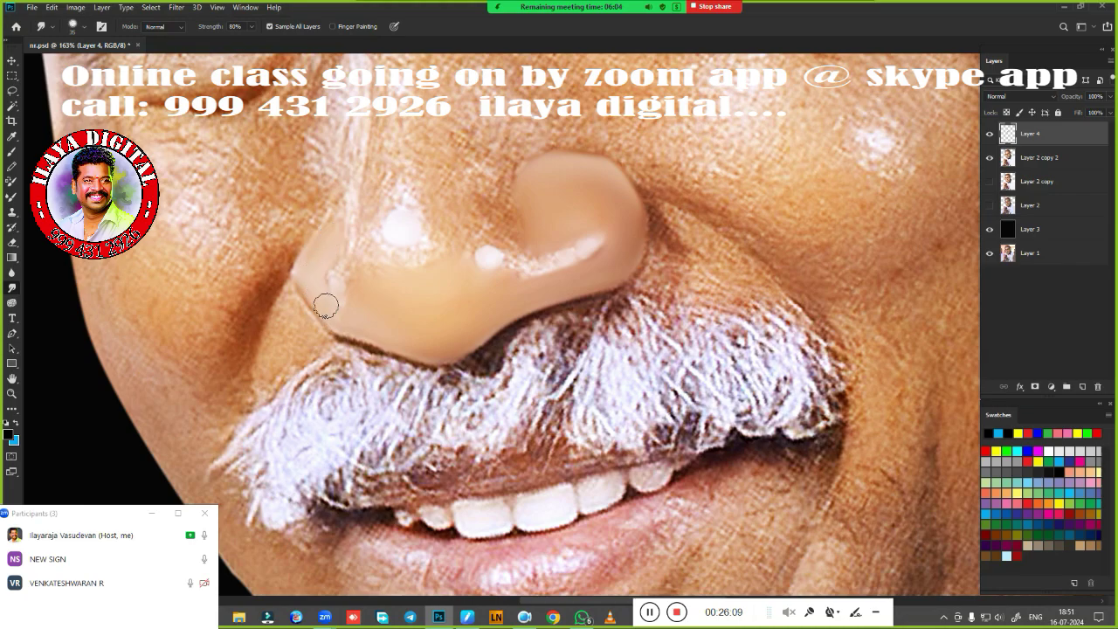
{"action": "left_click_drag", "start_coordinate": [346, 325], "coordinate": [382, 343]}
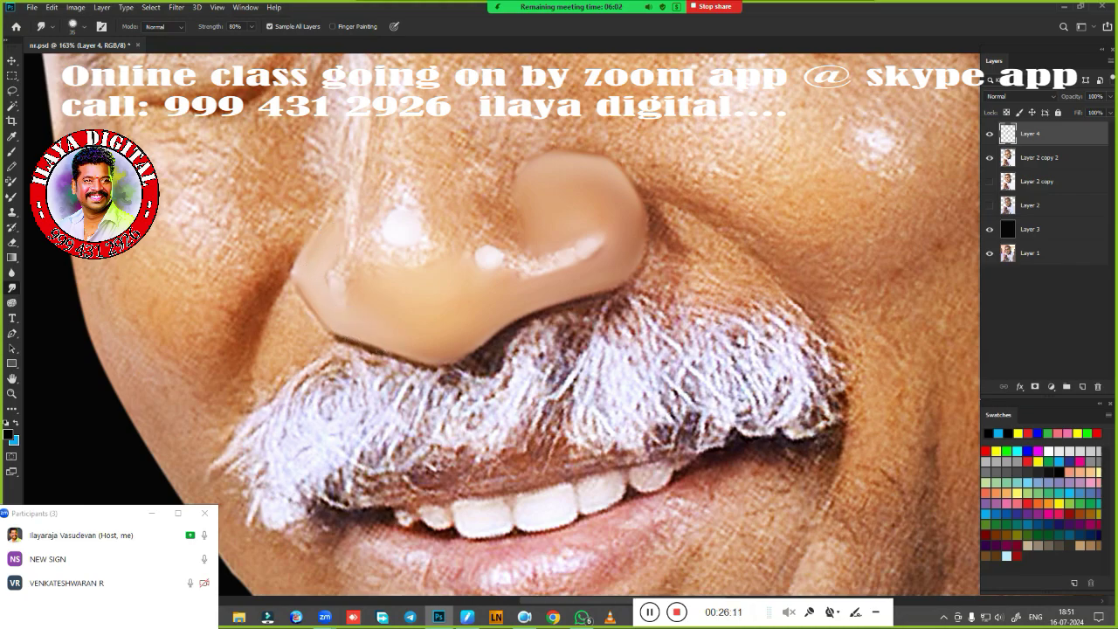
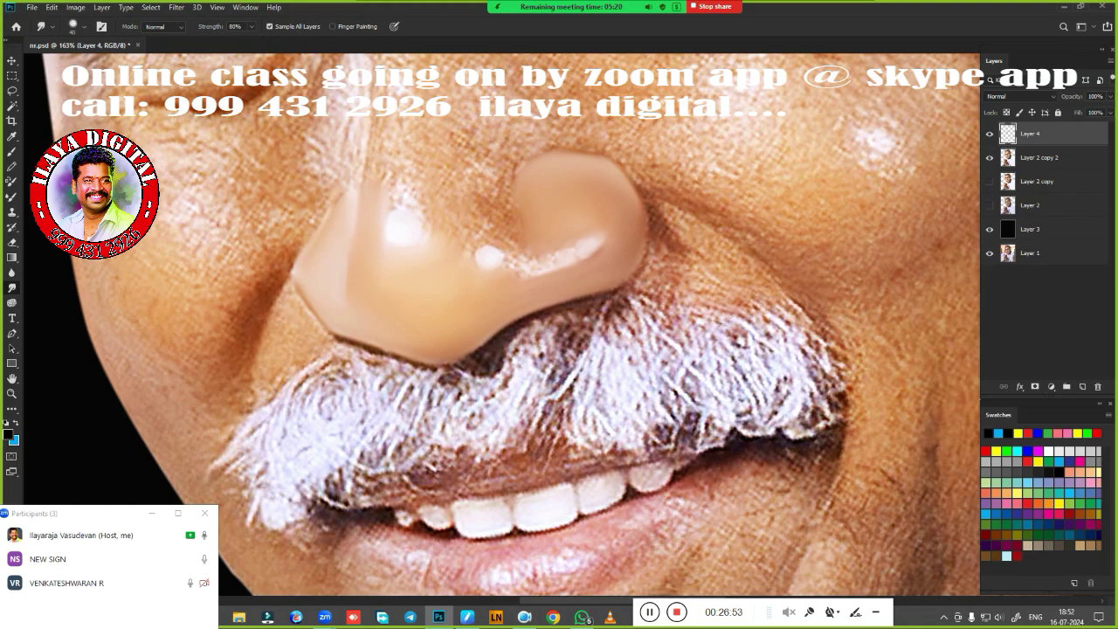
Smudge the lower nose bridge with vertical strokes and soften the white highlights on the nose tip and nostril
{"action": "left_click_drag", "start_coordinate": [370, 190], "coordinate": [385, 138]}
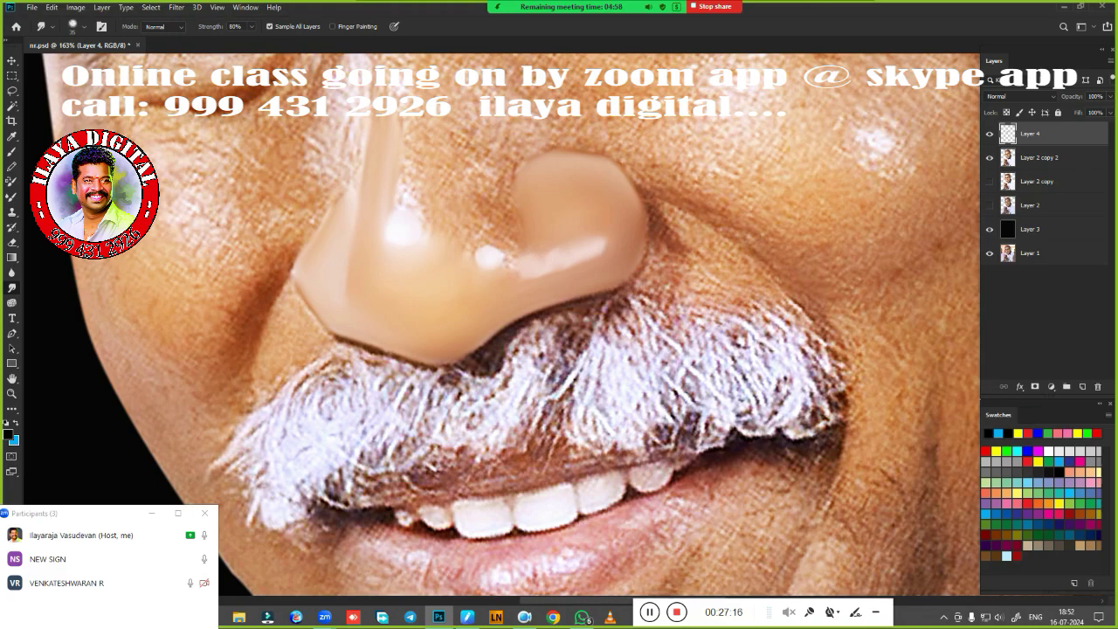
{"action": "mouse_move", "coordinate": [494, 206]}
{"action": "left_mouse_down"}
{"action": "mouse_move", "coordinate": [496, 226]}
{"action": "mouse_move", "coordinate": [507, 183]}
{"action": "mouse_move", "coordinate": [510, 240]}
{"action": "left_mouse_up"}
{"action": "mouse_move", "coordinate": [460, 194]}
{"action": "left_mouse_down"}
{"action": "mouse_move", "coordinate": [458, 146]}
{"action": "mouse_move", "coordinate": [478, 133]}
{"action": "mouse_move", "coordinate": [489, 178]}
{"action": "mouse_move", "coordinate": [492, 147]}
{"action": "mouse_move", "coordinate": [489, 214]}
{"action": "mouse_move", "coordinate": [506, 234]}
{"action": "left_mouse_up"}
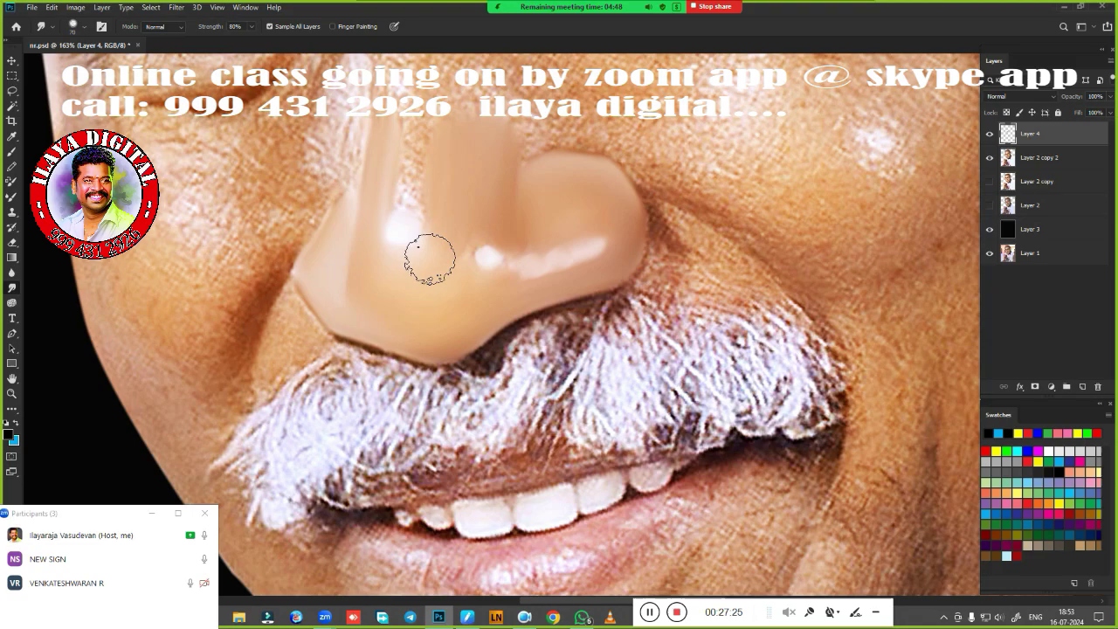
{"action": "key", "text": "bracketright"}
{"action": "mouse_move", "coordinate": [412, 144]}
{"action": "left_mouse_down"}
{"action": "mouse_move", "coordinate": [406, 234]}
{"action": "mouse_move", "coordinate": [412, 198]}
{"action": "left_mouse_up"}
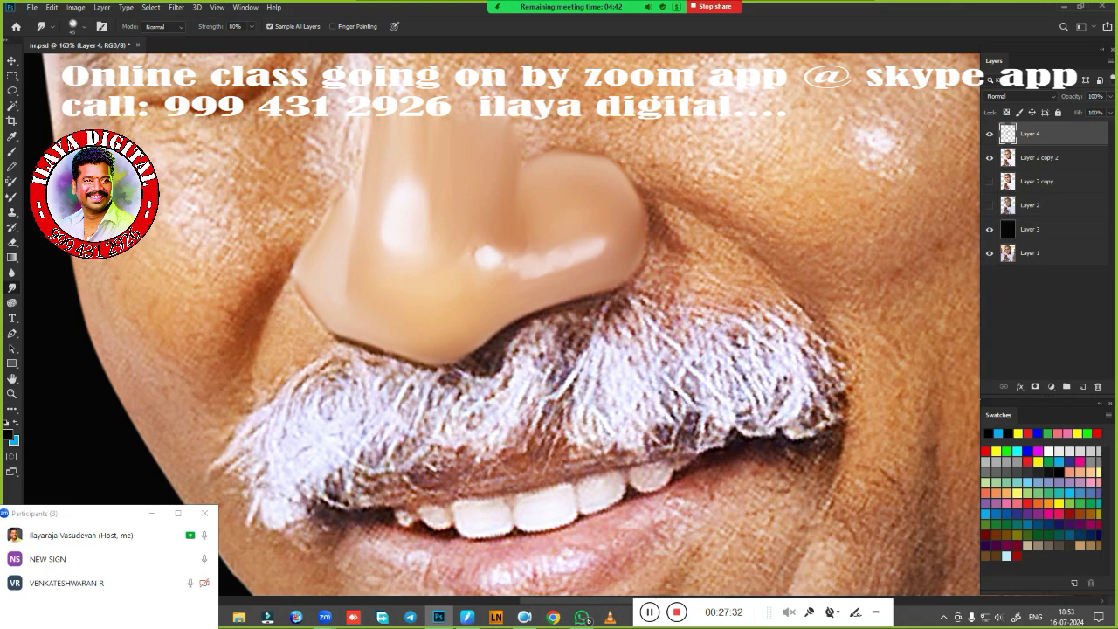
{"action": "left_click_drag", "start_coordinate": [488, 254], "coordinate": [482, 257]}
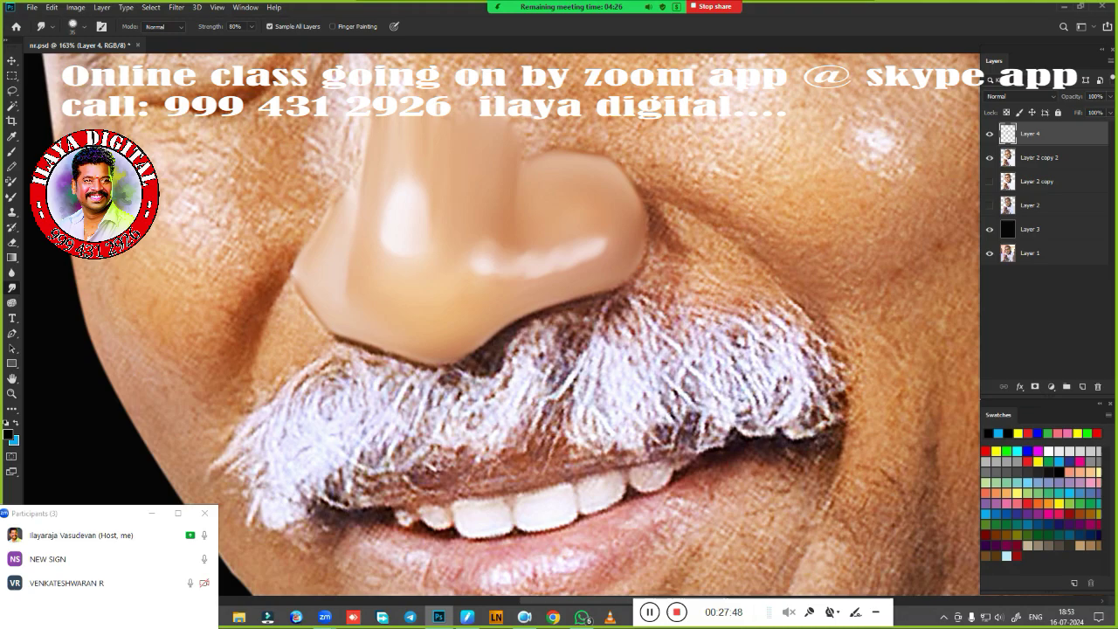
Activate the Pen tool and hide Layer 4 to expose the original detail around the nose and mustache
{"action": "scroll", "coordinate": [570, 343], "scroll_direction": "down", "scroll_amount": 5}
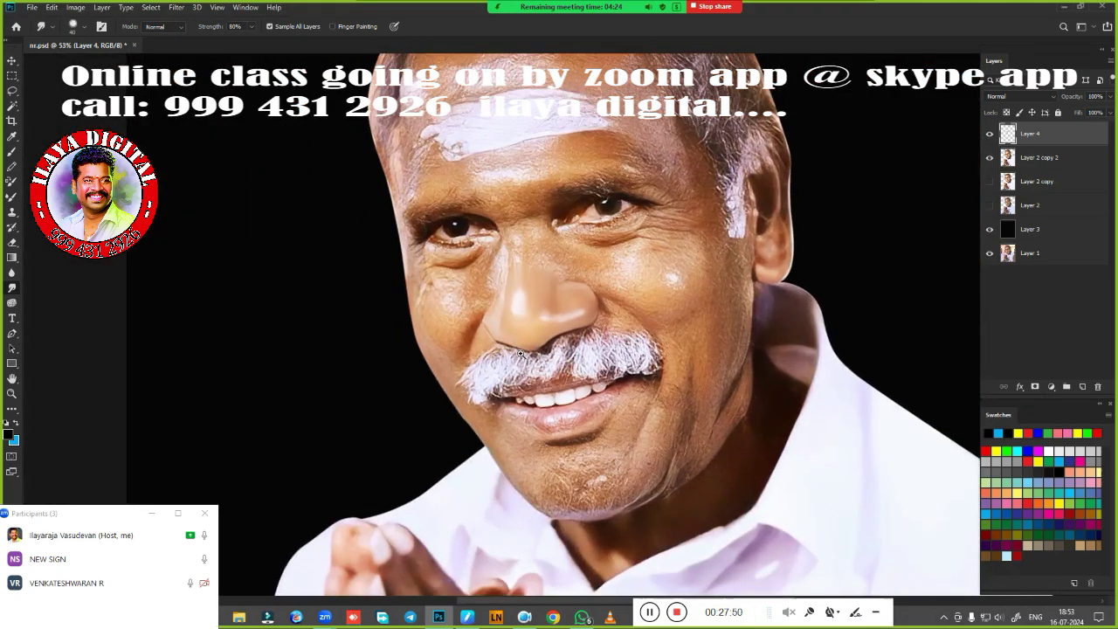
{"action": "scroll", "coordinate": [563, 437], "scroll_direction": "up", "scroll_amount": 5}
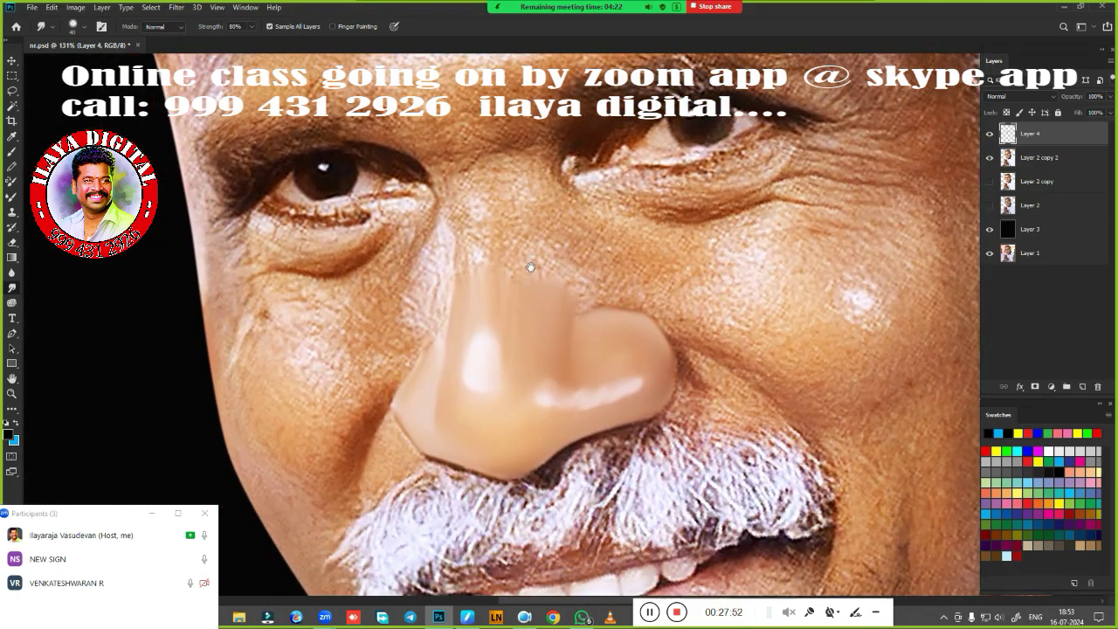
{"action": "left_click_drag", "start_coordinate": [530, 268], "coordinate": [526, 284]}
{"action": "left_click_drag", "start_coordinate": [567, 415], "coordinate": [561, 272]}
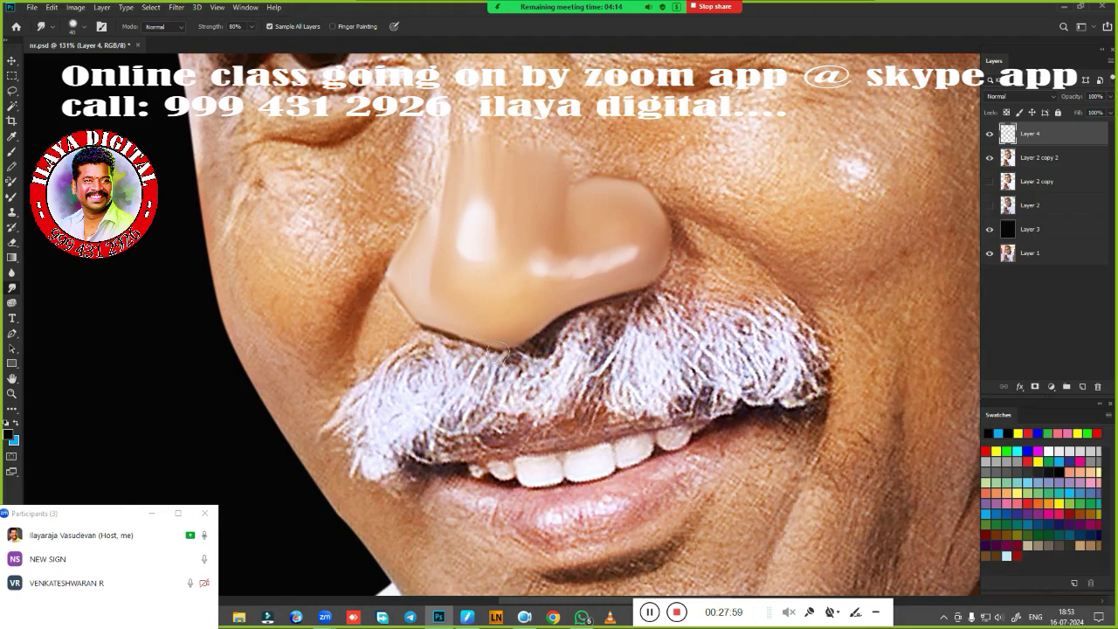
{"action": "key", "text": "p"}
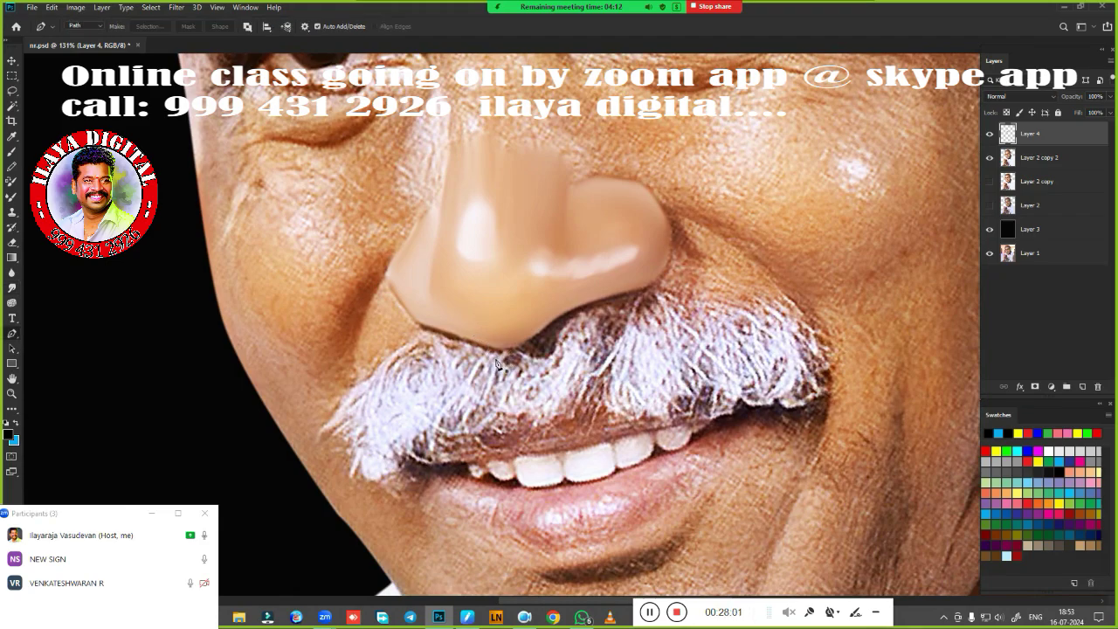
{"action": "scroll", "coordinate": [498, 365], "scroll_direction": "up", "scroll_amount": 3}
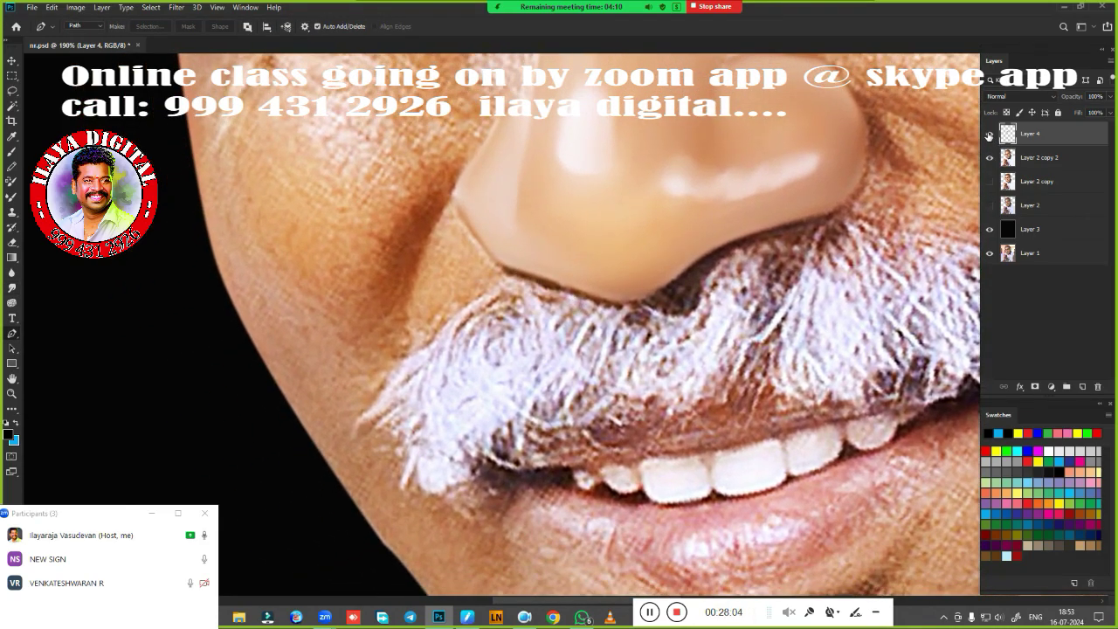
{"action": "left_click", "coordinate": [988, 133]}
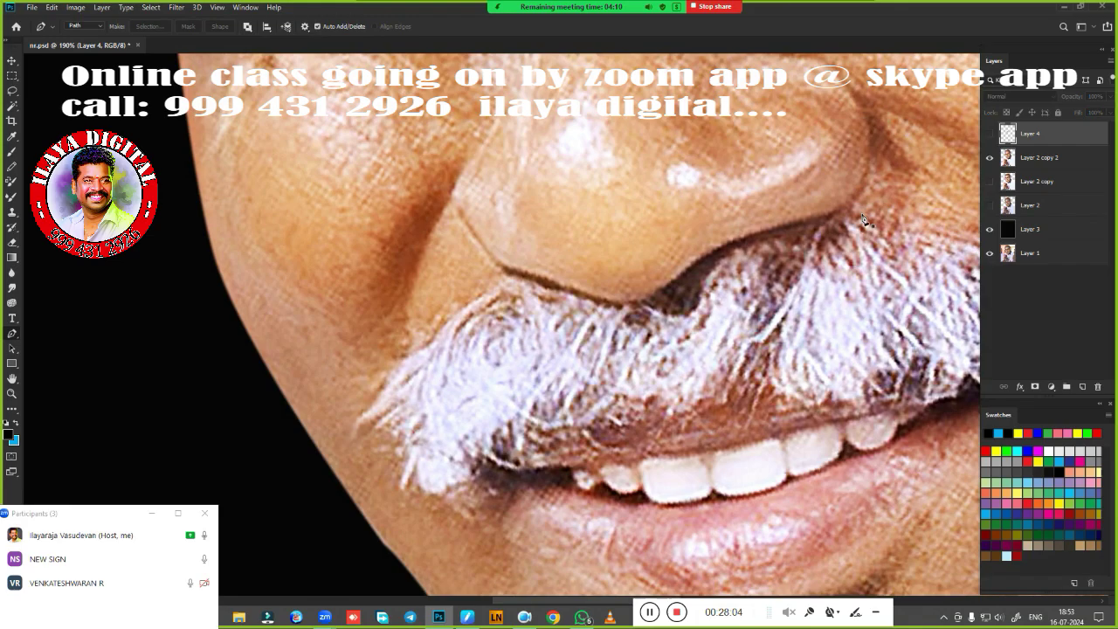
Draw a closed pen path from the nostril edge along the cheek fold, around the outer cheek and back over its upper part
{"action": "left_click", "coordinate": [451, 199]}
{"action": "left_click_drag", "start_coordinate": [404, 357], "coordinate": [408, 445]}
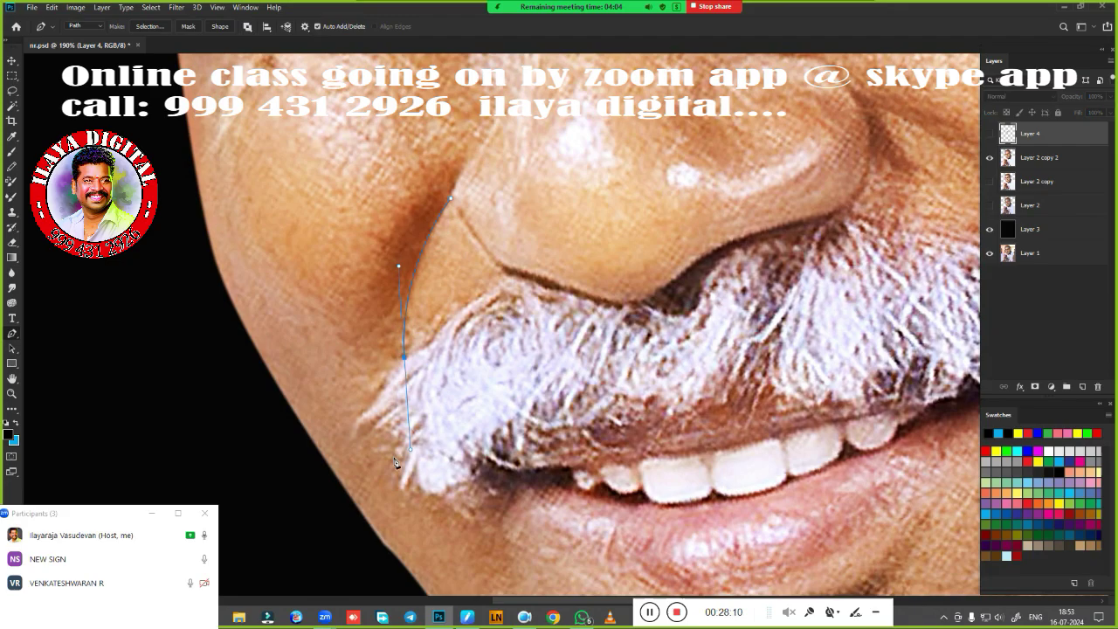
{"action": "left_click_drag", "start_coordinate": [289, 479], "coordinate": [265, 472]}
{"action": "left_click_drag", "start_coordinate": [174, 217], "coordinate": [157, 135]}
{"action": "left_click_drag", "start_coordinate": [387, 147], "coordinate": [453, 225]}
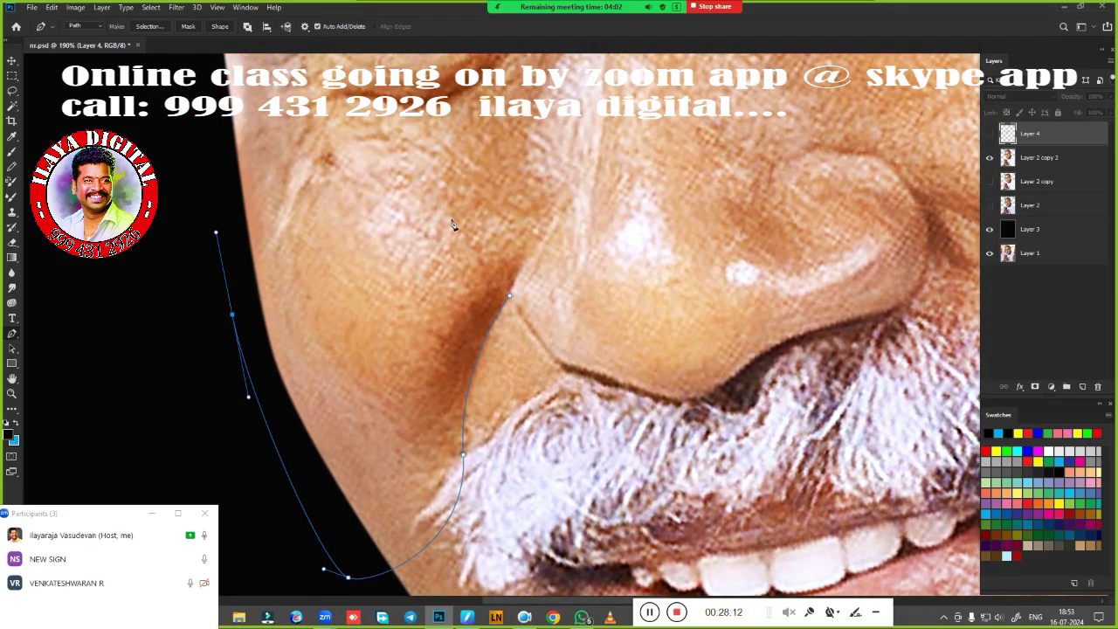
{"action": "left_click_drag", "start_coordinate": [420, 121], "coordinate": [434, 136]}
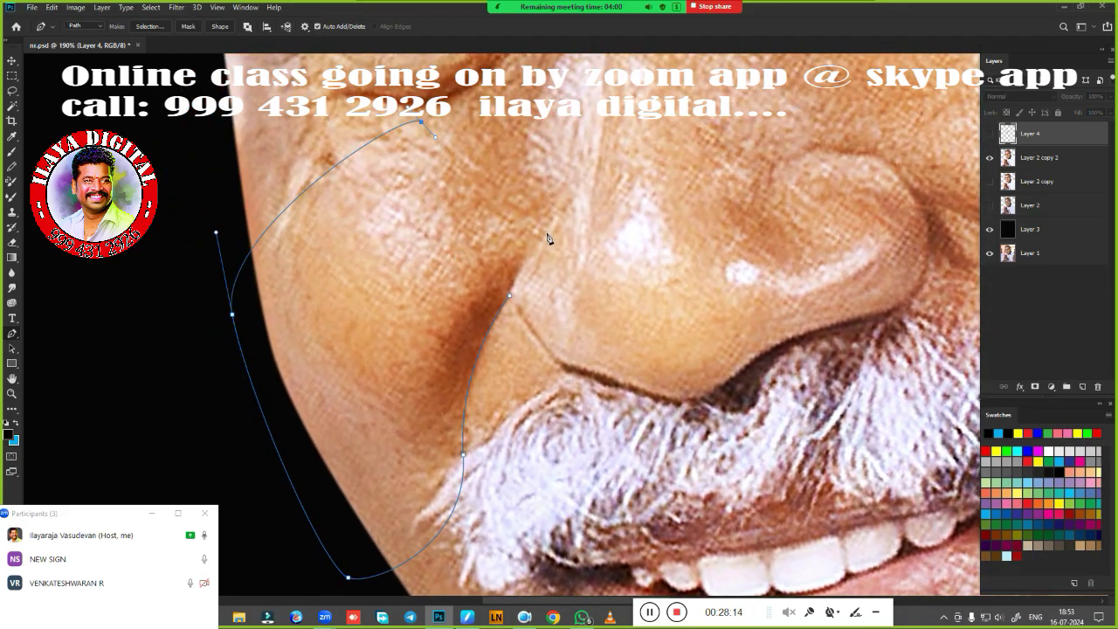
{"action": "left_click", "coordinate": [546, 231]}
{"action": "left_click_drag", "start_coordinate": [511, 297], "coordinate": [513, 317]}
Convert the cheek path to a selection and feather it by 2 pixels
{"action": "key", "text": "ctrl+Return"}
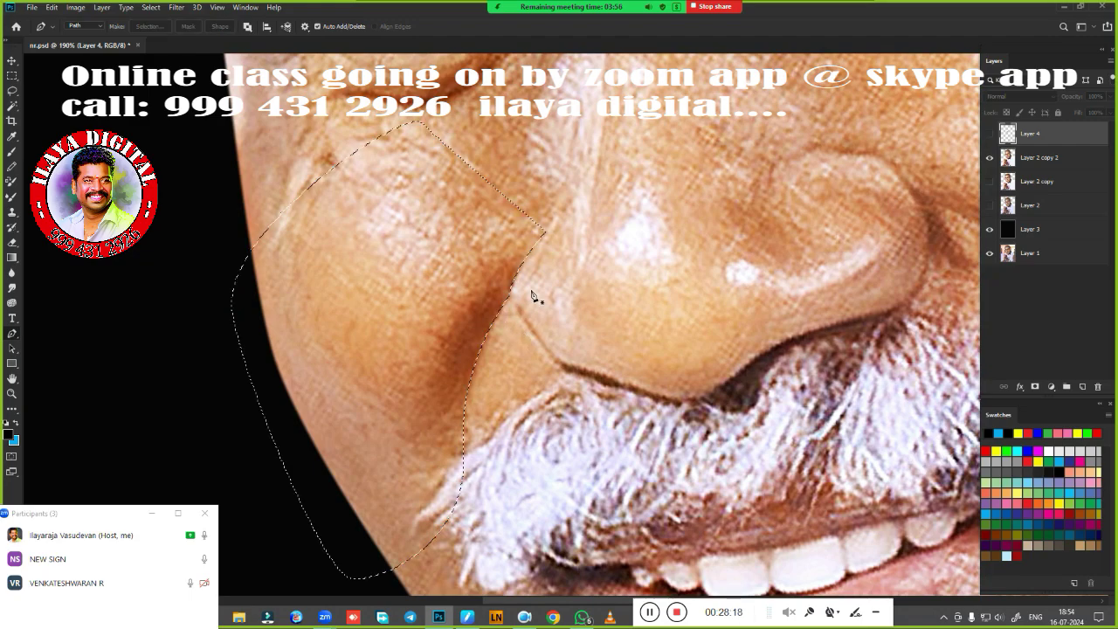
{"action": "key", "text": "shift+F6"}
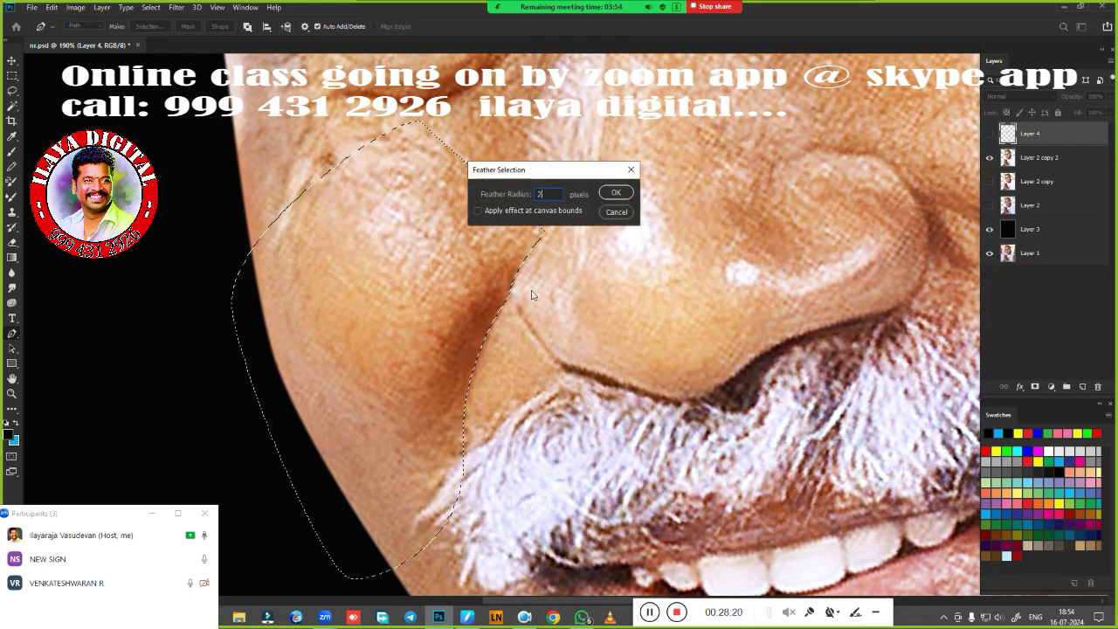
{"action": "key", "text": "Return"}
Show Layer 4 again and blend the dark cheek fold beside the nose with the Mixer Brush at Very Wet, Light Mix
{"action": "key", "text": "b"}
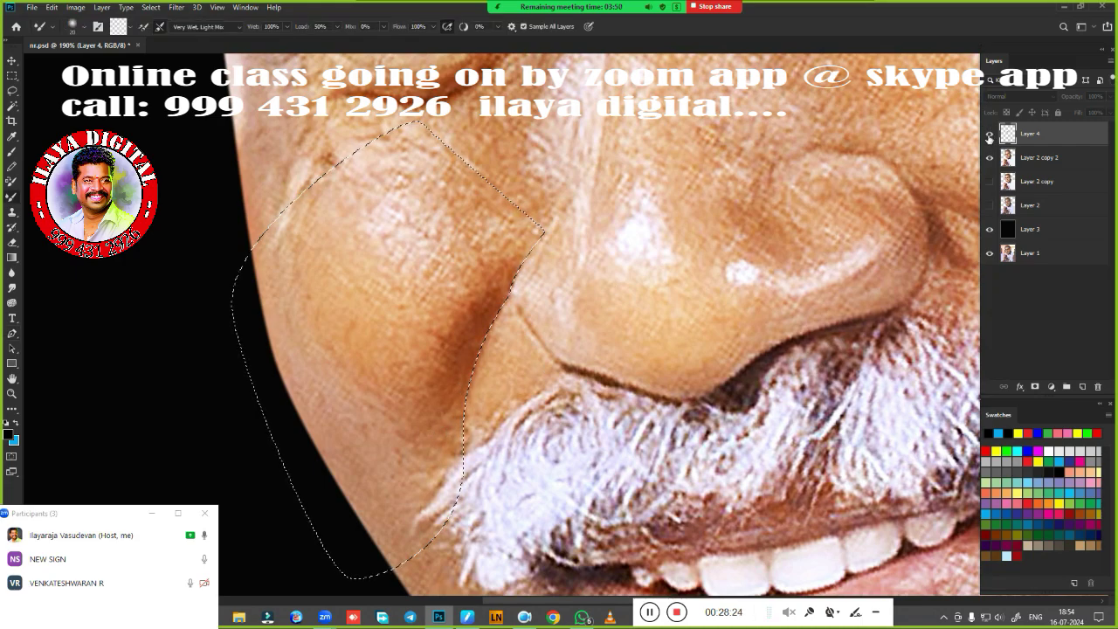
{"action": "left_click", "coordinate": [990, 135]}
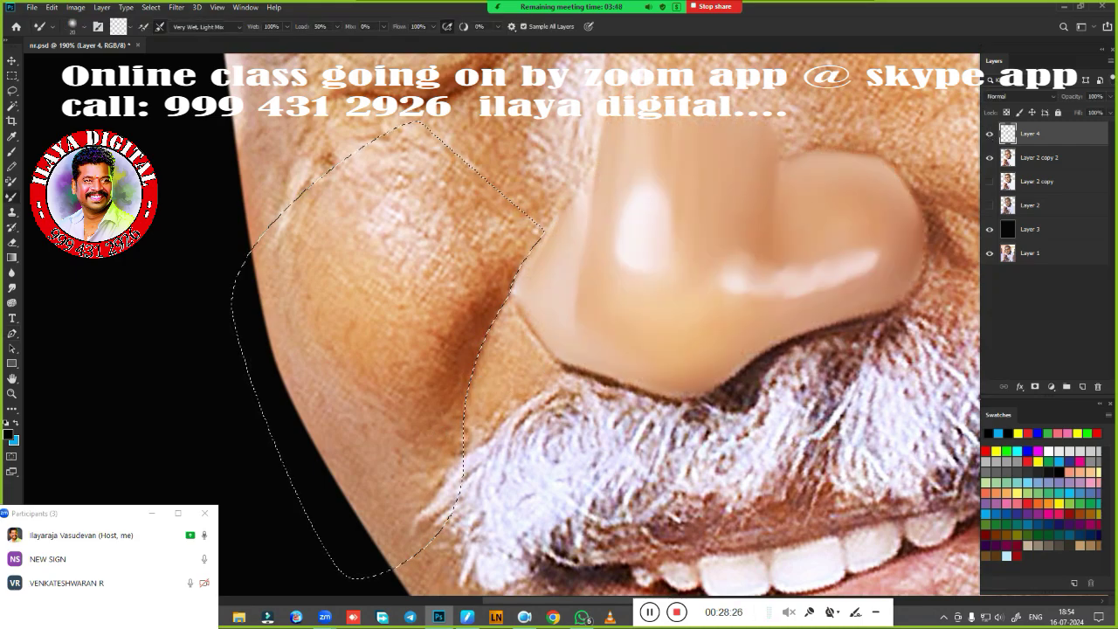
{"action": "right_click", "coordinate": [556, 178]}
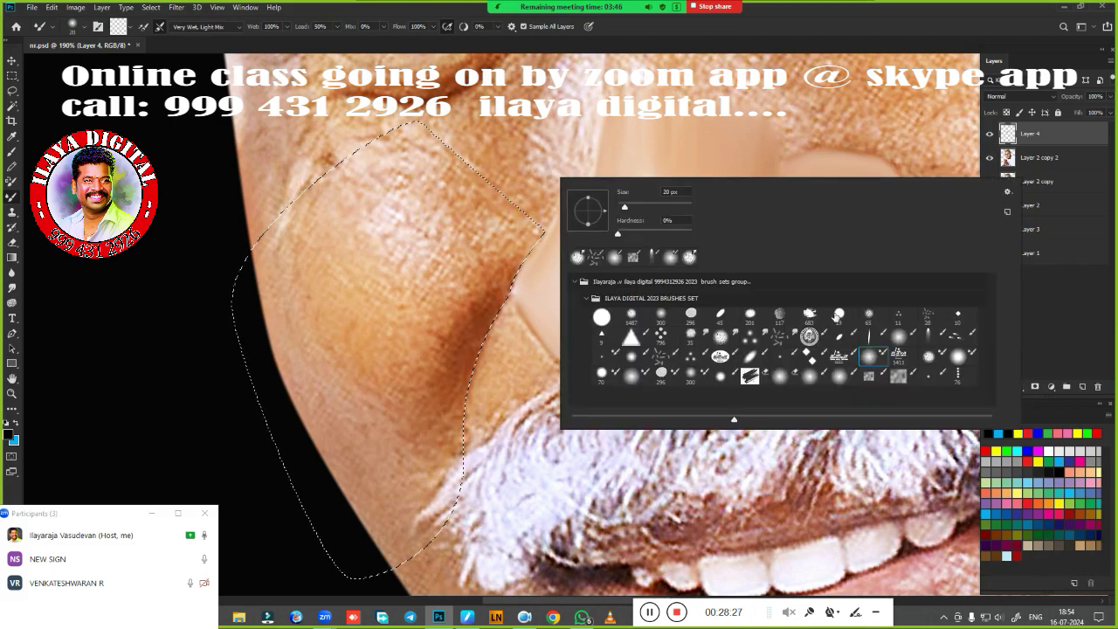
{"action": "left_click", "coordinate": [845, 30]}
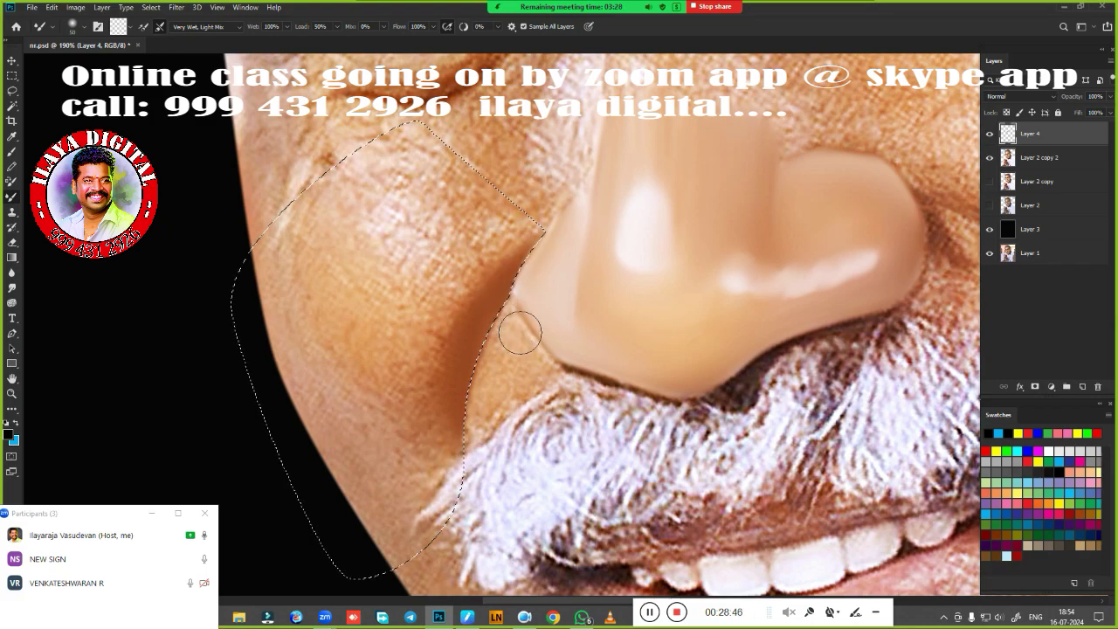
Apply a 2 pixel feather again and blend the skin between the cheek fold and the nostril with a smaller Mixer Brush
{"action": "key", "text": "shift+F6"}
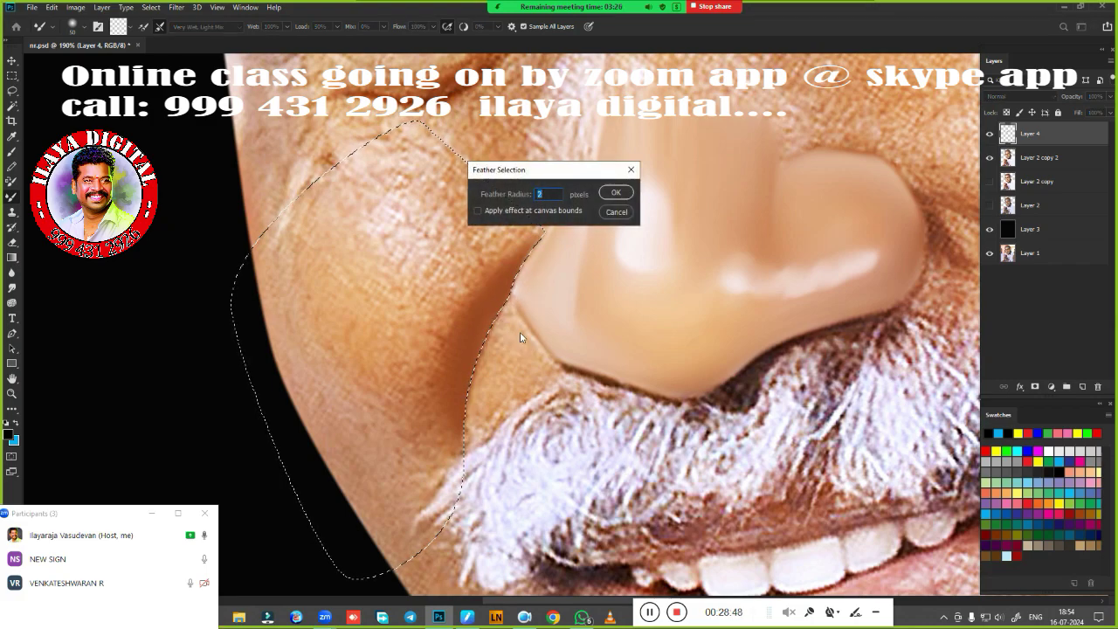
{"action": "key", "text": "Return"}
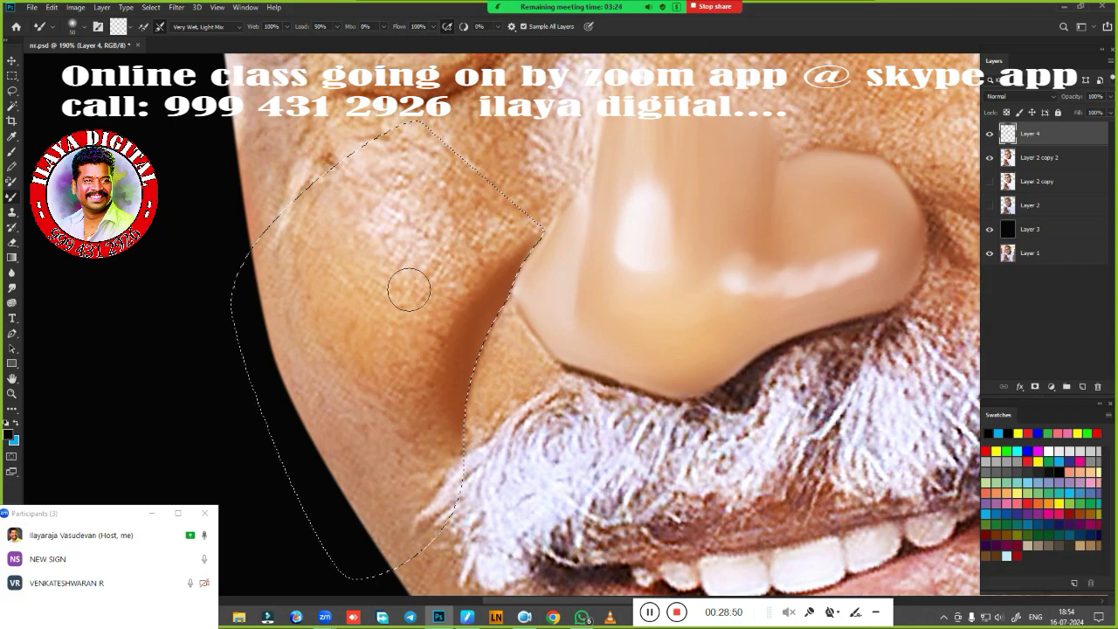
{"action": "left_click_drag", "start_coordinate": [538, 414], "coordinate": [484, 300]}
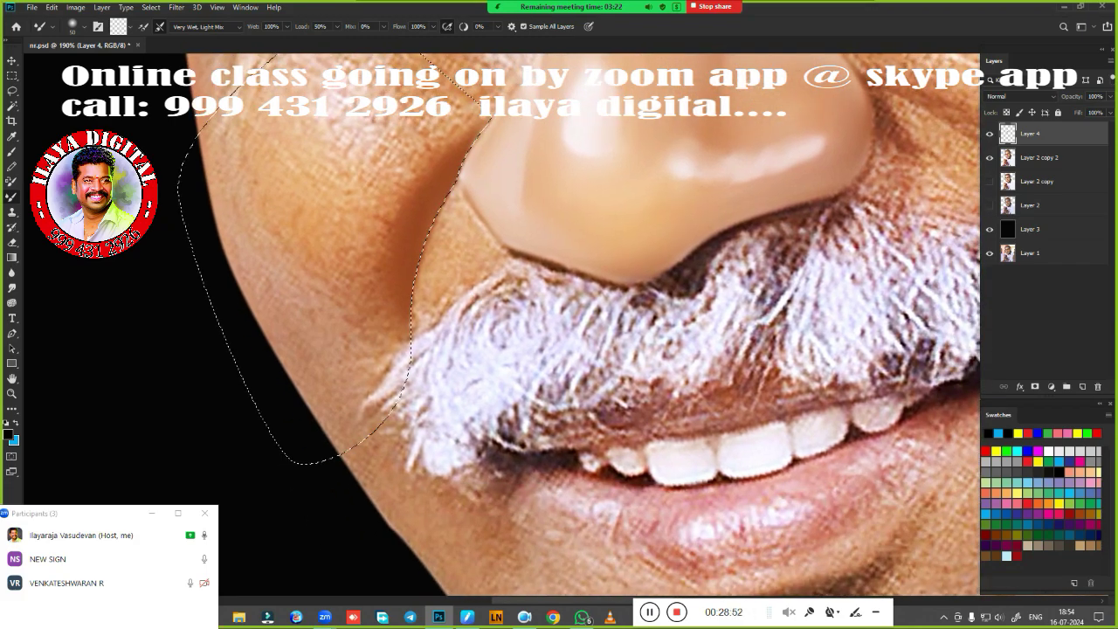
{"action": "key", "text": "bracketleft"}
{"action": "key", "text": "bracketleft"}
{"action": "key", "text": "bracketleft"}
{"action": "key", "text": "bracketleft"}
{"action": "key", "text": "bracketleft"}
{"action": "key", "text": "bracketleft"}
{"action": "mouse_move", "coordinate": [456, 234]}
{"action": "left_mouse_down"}
{"action": "mouse_move", "coordinate": [429, 240]}
{"action": "mouse_move", "coordinate": [460, 220]}
{"action": "left_mouse_up"}
{"action": "key", "text": "bracketleft"}
{"action": "scroll", "coordinate": [472, 376], "scroll_direction": "up", "scroll_amount": 5}
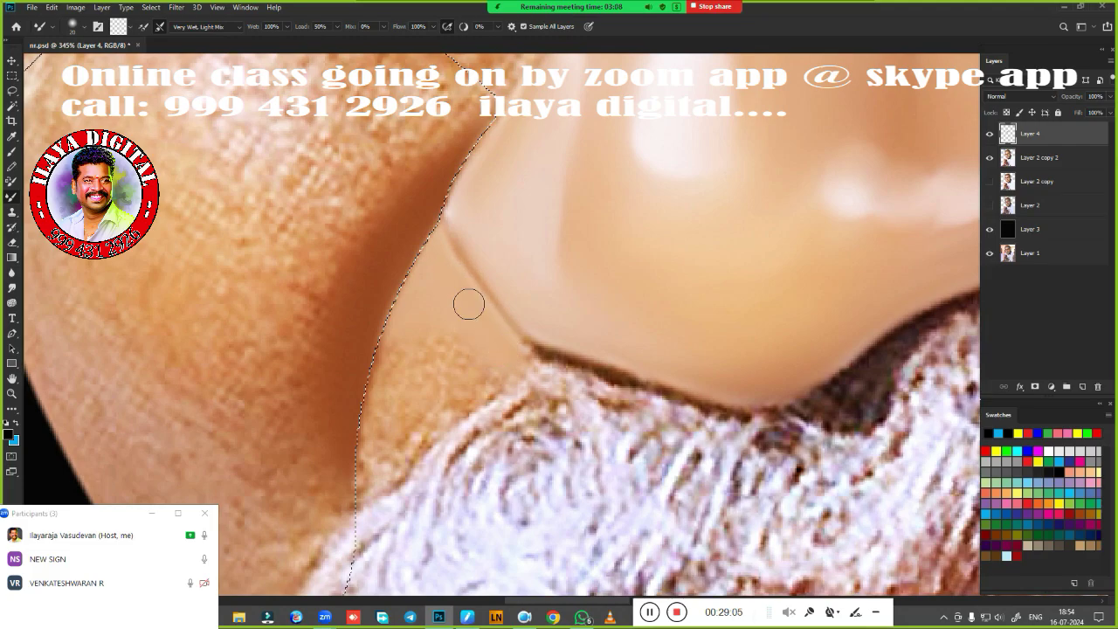
Blend the skin patch beside the nose down over the adjoining mustache hair with the Mixer Brush at about 30 px
{"action": "mouse_move", "coordinate": [486, 377]}
{"action": "left_mouse_down"}
{"action": "mouse_move", "coordinate": [442, 409]}
{"action": "mouse_move", "coordinate": [481, 409]}
{"action": "mouse_move", "coordinate": [516, 479]}
{"action": "mouse_move", "coordinate": [595, 484]}
{"action": "mouse_move", "coordinate": [459, 471]}
{"action": "mouse_move", "coordinate": [474, 542]}
{"action": "left_mouse_up"}
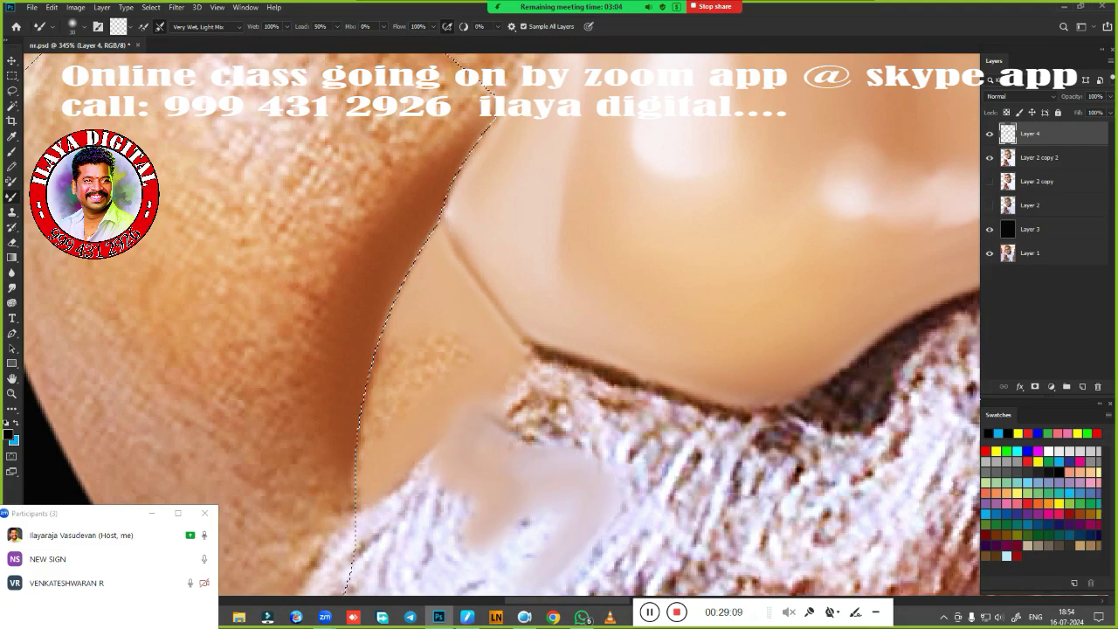
{"action": "left_click_drag", "start_coordinate": [459, 365], "coordinate": [383, 389]}
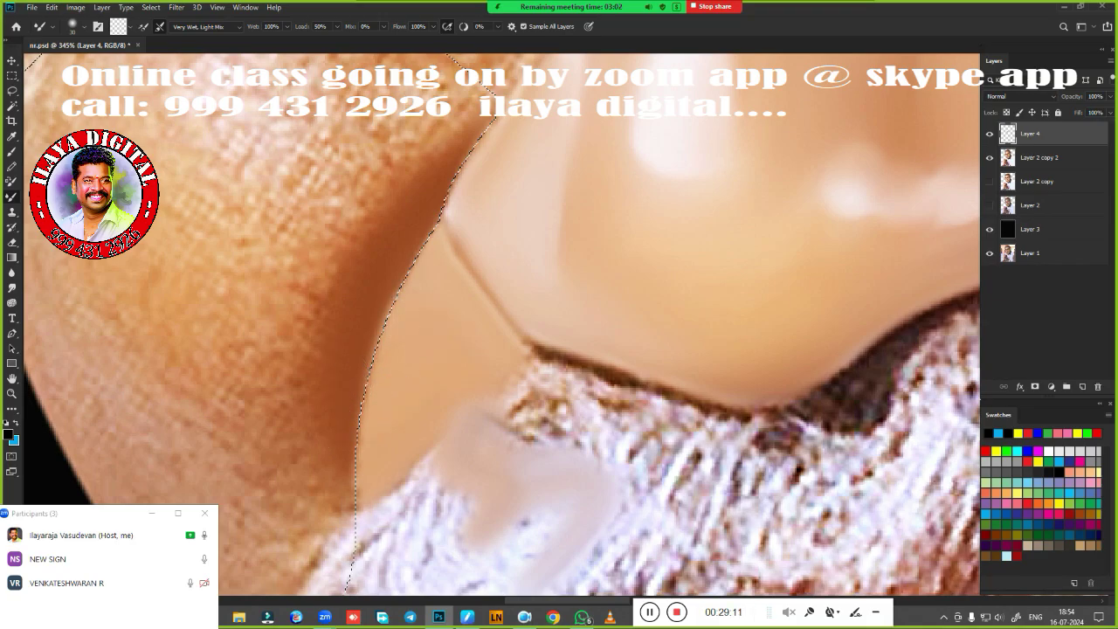
{"action": "mouse_move", "coordinate": [404, 466]}
{"action": "left_mouse_down"}
{"action": "mouse_move", "coordinate": [417, 563]}
{"action": "mouse_move", "coordinate": [443, 561]}
{"action": "left_mouse_up"}
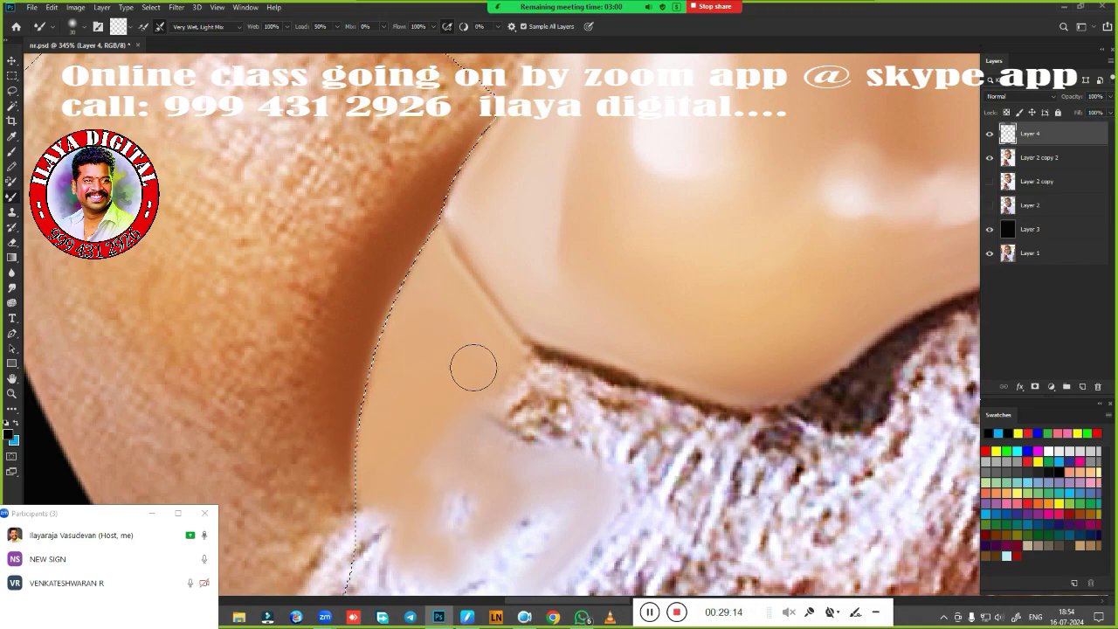
{"action": "mouse_move", "coordinate": [475, 368]}
{"action": "left_mouse_down"}
{"action": "mouse_move", "coordinate": [512, 379]}
{"action": "mouse_move", "coordinate": [497, 465]}
{"action": "left_mouse_up"}
{"action": "left_click_drag", "start_coordinate": [467, 395], "coordinate": [442, 472]}
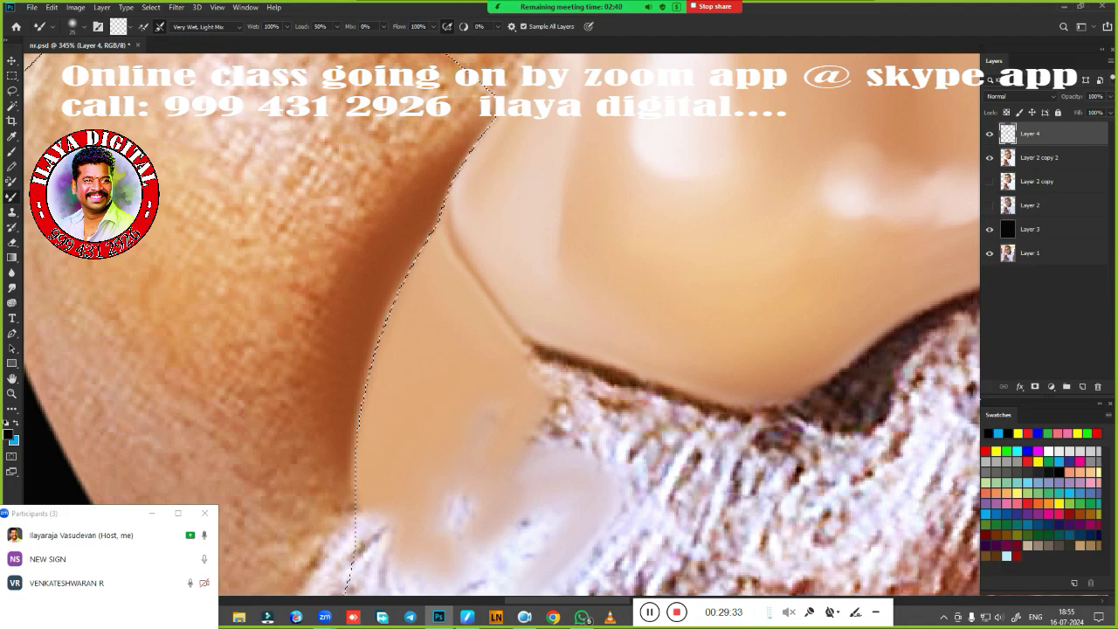
{"action": "scroll", "coordinate": [491, 402], "scroll_direction": "down", "scroll_amount": 5}
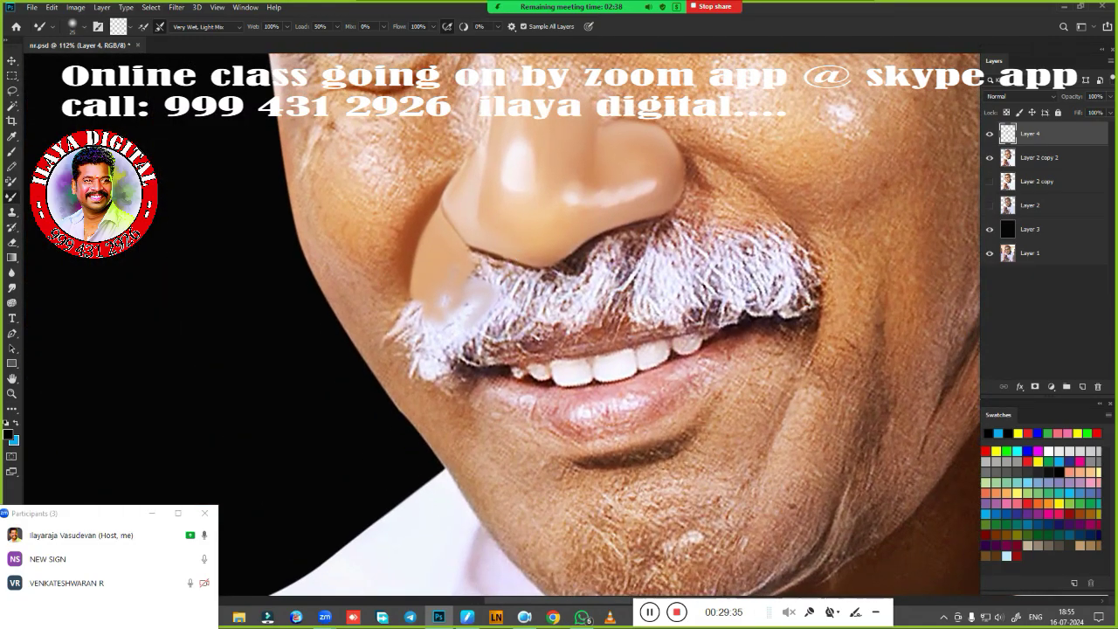
{"action": "left_click_drag", "start_coordinate": [478, 311], "coordinate": [420, 388]}
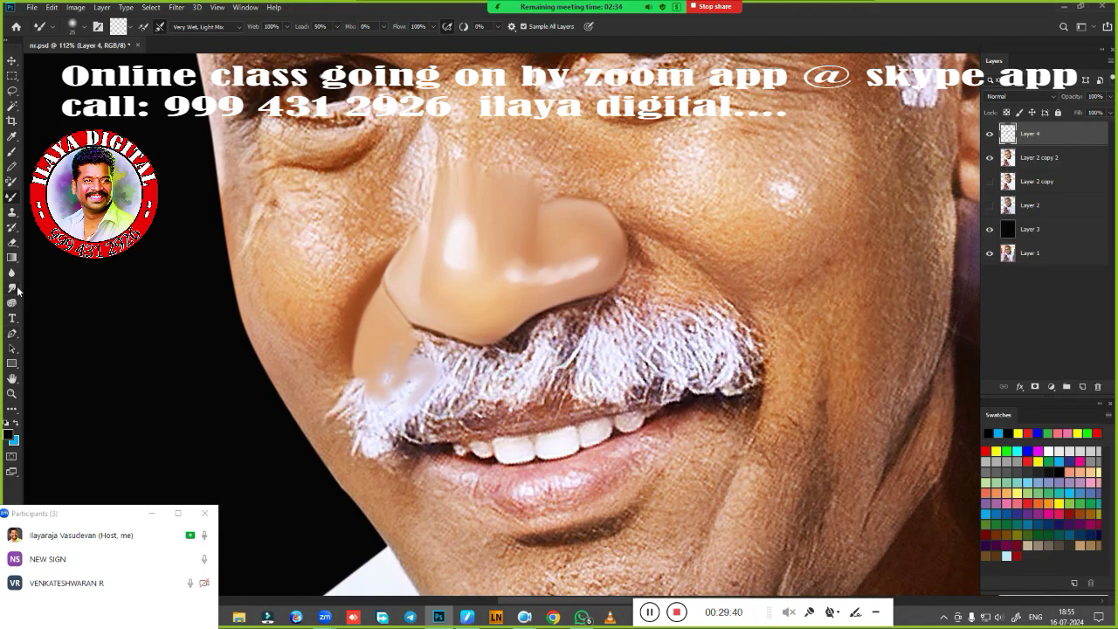
Erase the smudged Layer 4 paint over the mustache hair below the cheek patch with a soft Eraser to restore the hair detail
{"action": "left_click", "coordinate": [13, 245]}
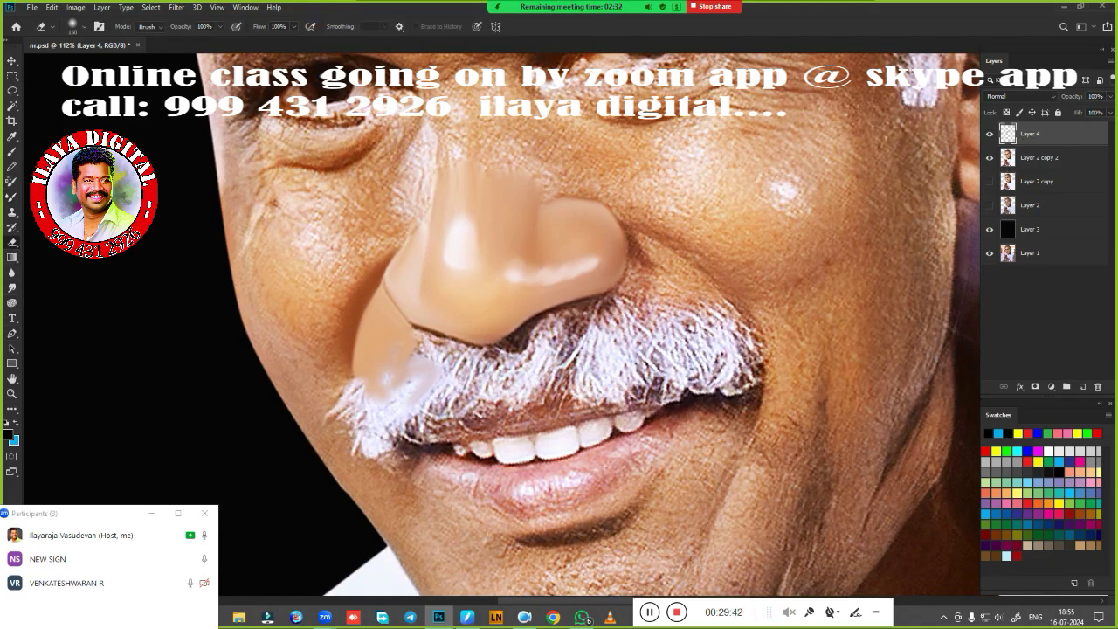
{"action": "left_click", "coordinate": [375, 410]}
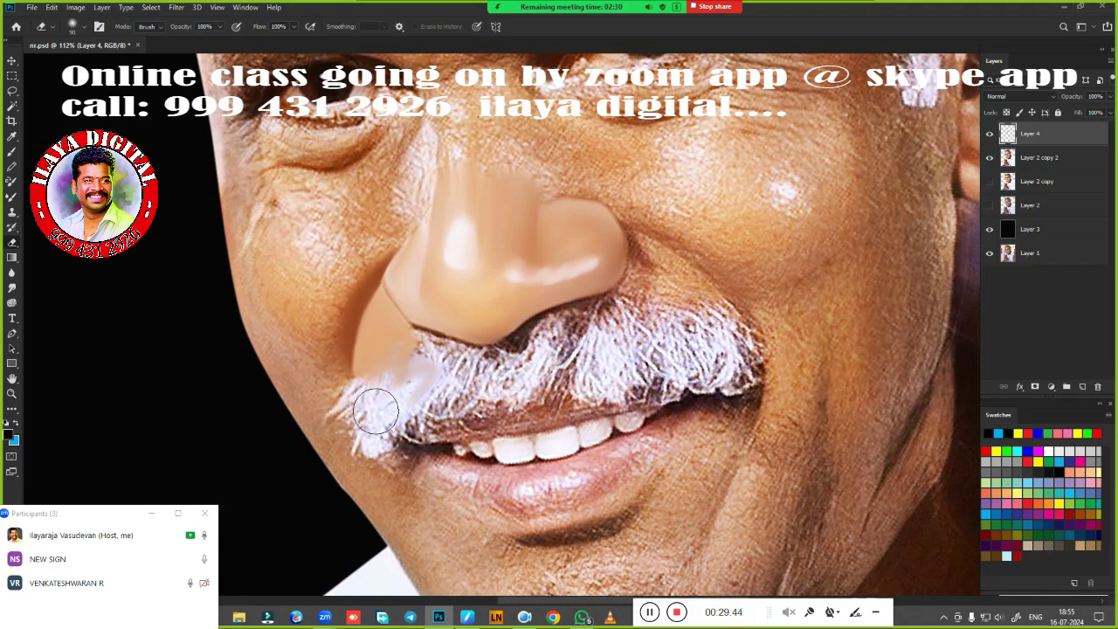
{"action": "mouse_move", "coordinate": [375, 411]}
{"action": "left_mouse_down"}
{"action": "mouse_move", "coordinate": [416, 368]}
{"action": "mouse_move", "coordinate": [423, 377]}
{"action": "mouse_move", "coordinate": [383, 399]}
{"action": "mouse_move", "coordinate": [349, 443]}
{"action": "left_mouse_up"}
{"action": "key", "text": "bracketleft"}
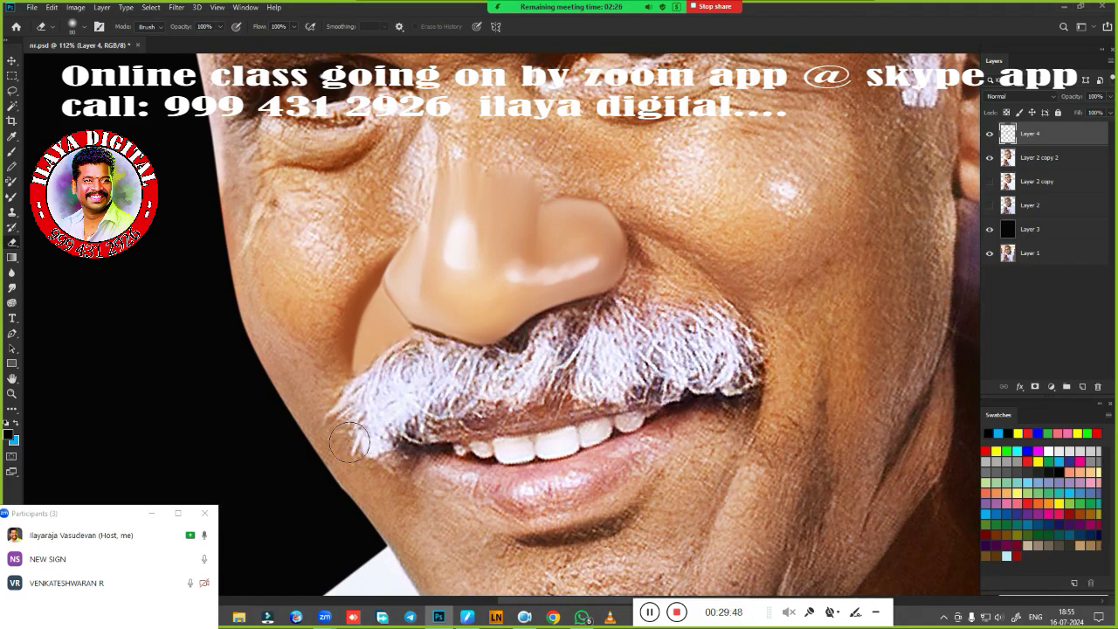
{"action": "key", "text": "ctrl+0"}
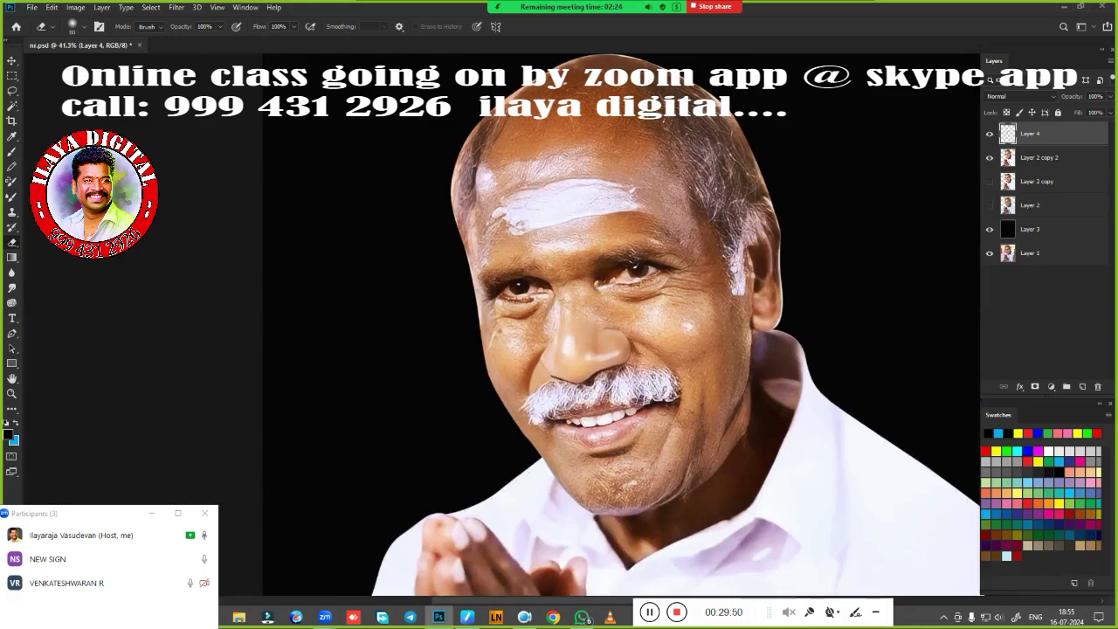
Trace a closed path from the other nostril along the smile fold and around that cheek, and convert it to a selection
{"action": "scroll", "coordinate": [577, 404], "scroll_direction": "up", "scroll_amount": 5}
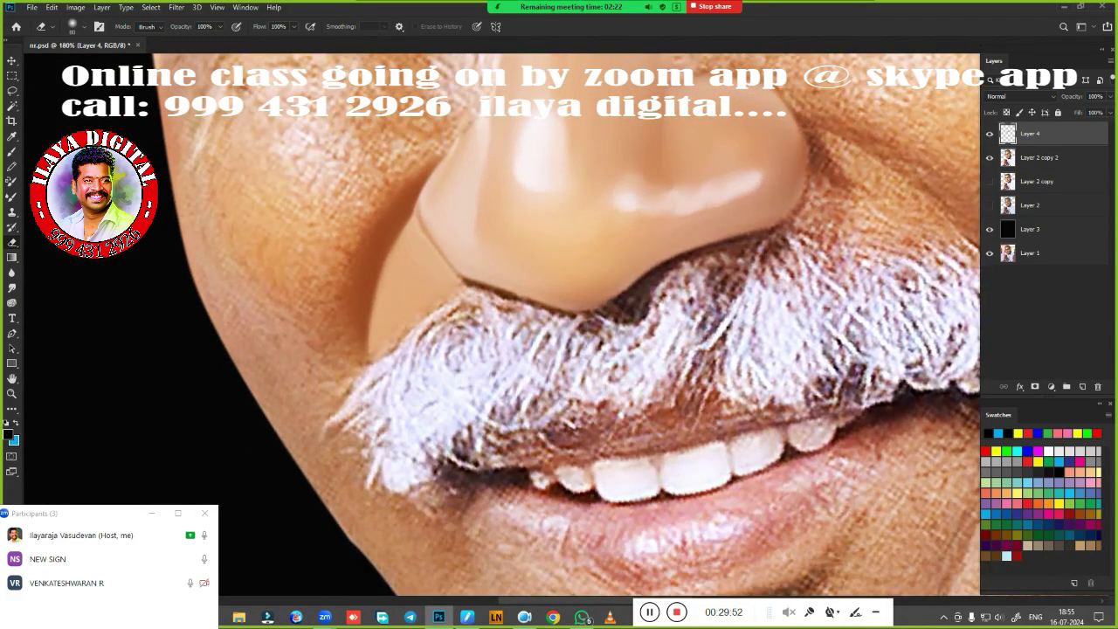
{"action": "left_click_drag", "start_coordinate": [690, 365], "coordinate": [363, 479]}
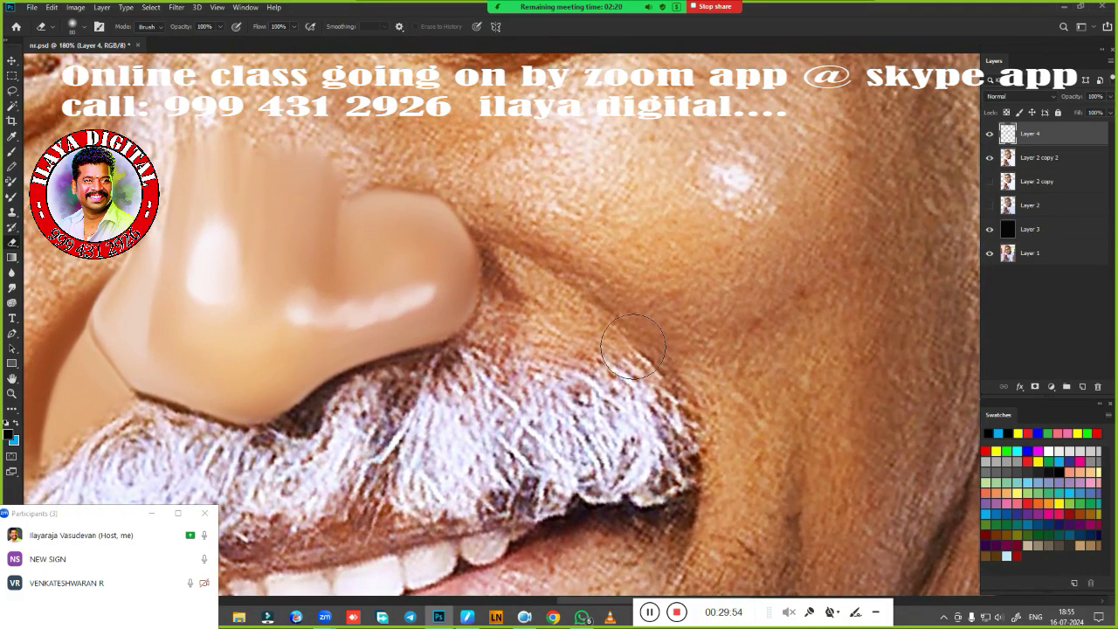
{"action": "key", "text": "p"}
{"action": "left_click_drag", "start_coordinate": [507, 249], "coordinate": [581, 205]}
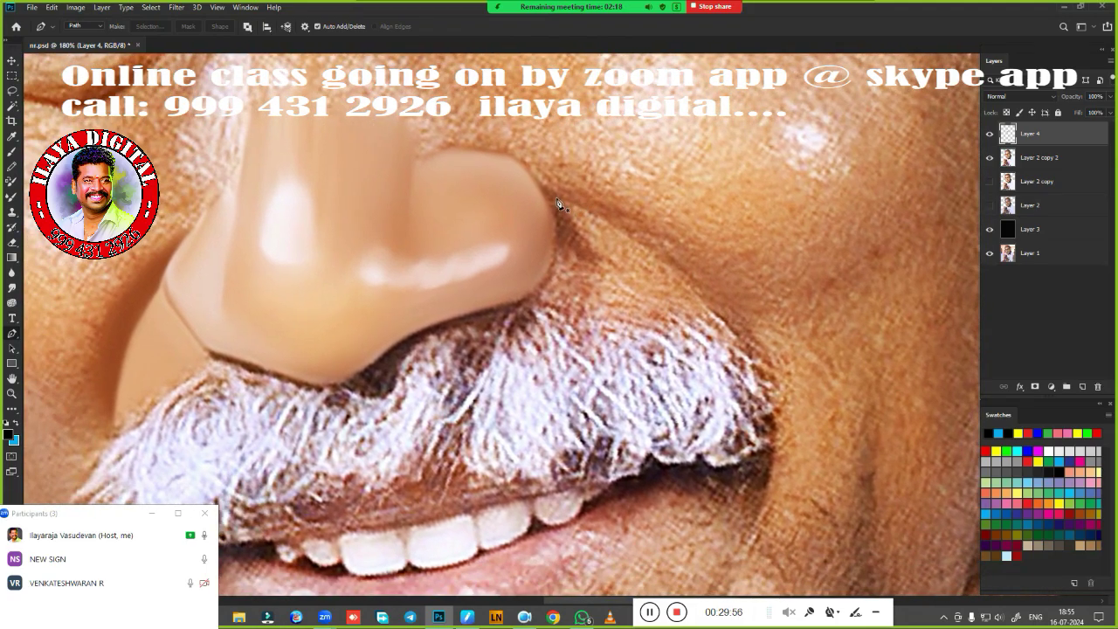
{"action": "left_click", "coordinate": [555, 197]}
{"action": "left_click_drag", "start_coordinate": [750, 356], "coordinate": [780, 443]}
{"action": "scroll", "coordinate": [775, 490], "scroll_direction": "down", "scroll_amount": 2}
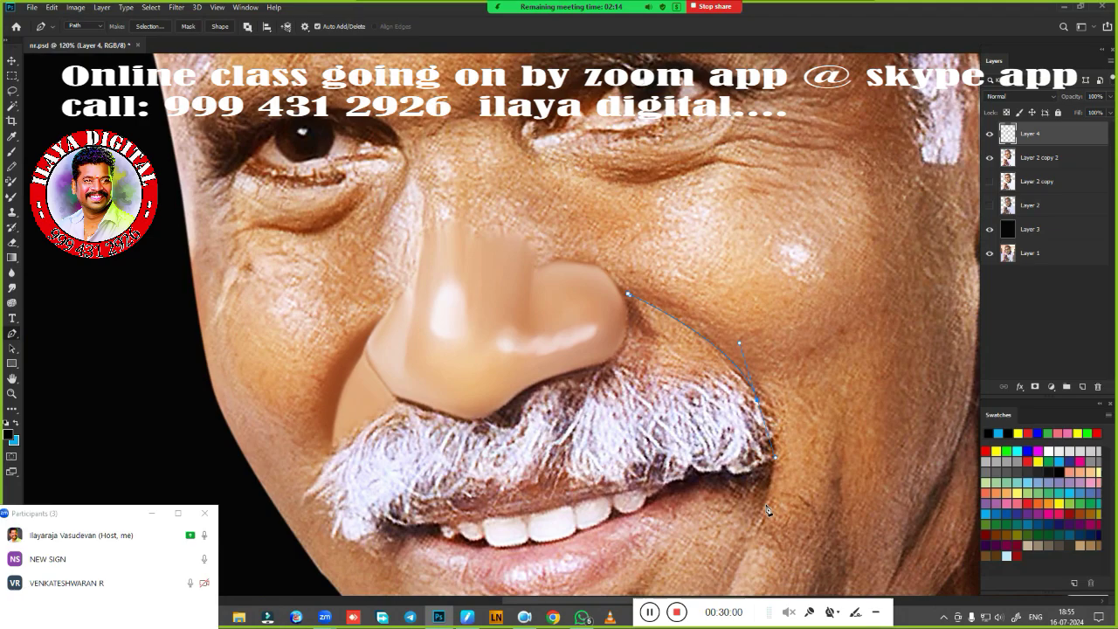
{"action": "left_click_drag", "start_coordinate": [792, 552], "coordinate": [824, 528]}
{"action": "left_click_drag", "start_coordinate": [846, 442], "coordinate": [859, 387]}
{"action": "left_click_drag", "start_coordinate": [870, 234], "coordinate": [837, 214]}
{"action": "left_click_drag", "start_coordinate": [797, 183], "coordinate": [676, 193]}
{"action": "left_click", "coordinate": [628, 293]}
{"action": "key", "text": "ctrl+Return"}
Blend the dark smile fold inside the cheek selection with the Mixer Brush at Very Wet, Light Mix
{"action": "left_click_drag", "start_coordinate": [615, 400], "coordinate": [583, 397]}
{"action": "mouse_move", "coordinate": [682, 384]}
{"action": "left_mouse_down"}
{"action": "mouse_move", "coordinate": [739, 353]}
{"action": "mouse_move", "coordinate": [647, 317]}
{"action": "mouse_move", "coordinate": [587, 339]}
{"action": "mouse_move", "coordinate": [550, 337]}
{"action": "left_mouse_up"}
{"action": "key", "text": "b"}
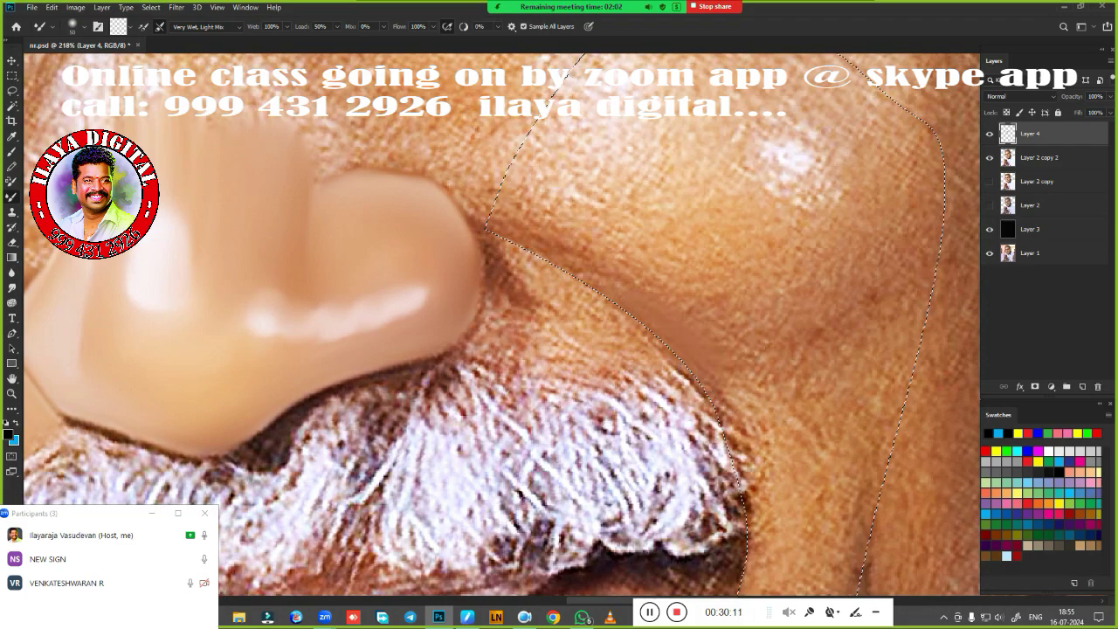
{"action": "left_click_drag", "start_coordinate": [496, 242], "coordinate": [624, 297]}
{"action": "key", "text": "]"}
{"action": "left_click_drag", "start_coordinate": [494, 241], "coordinate": [629, 297]}
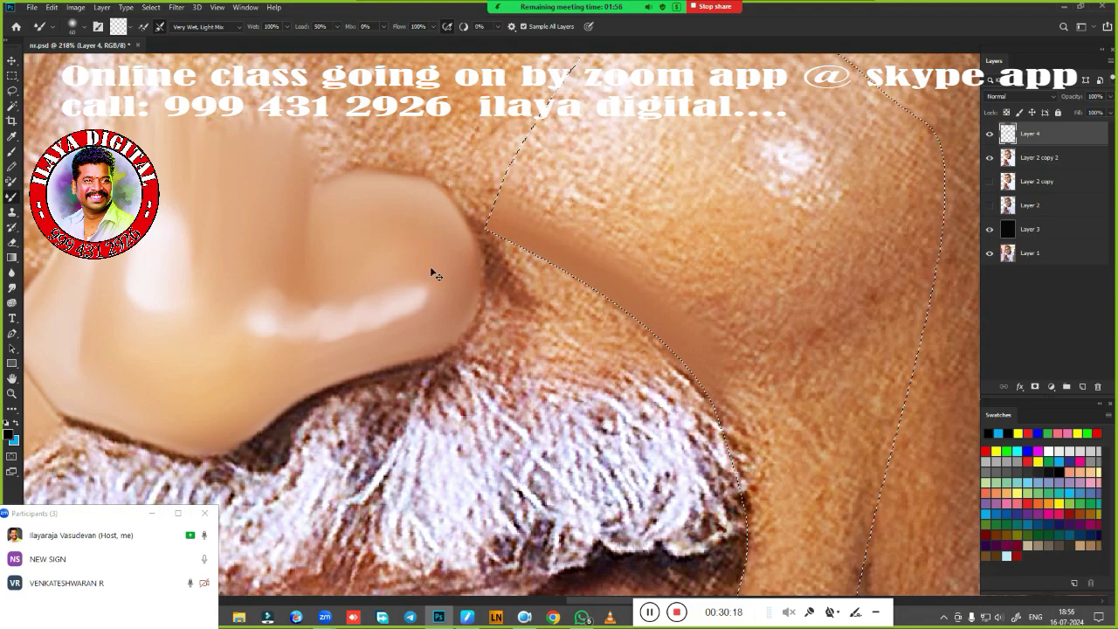
Feather the selection, blend the skin outside it between the fold, nostril and mustache with a smaller Mixer Brush, and deselect
{"action": "key", "text": "shift+F6"}
{"action": "key", "text": "Return"}
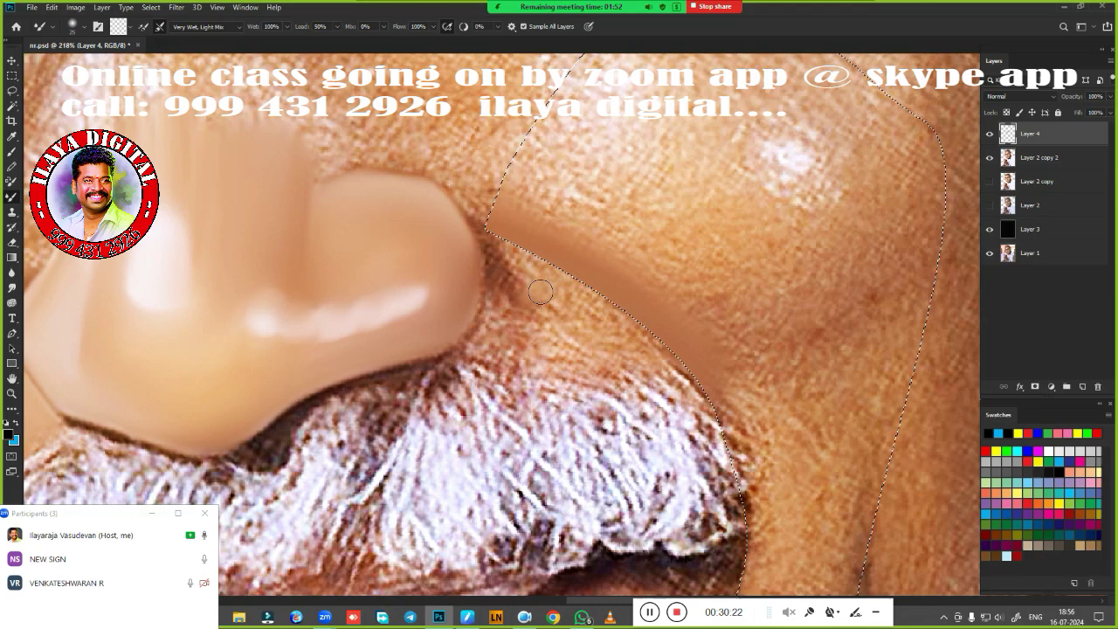
{"action": "left_click_drag", "start_coordinate": [518, 282], "coordinate": [494, 238]}
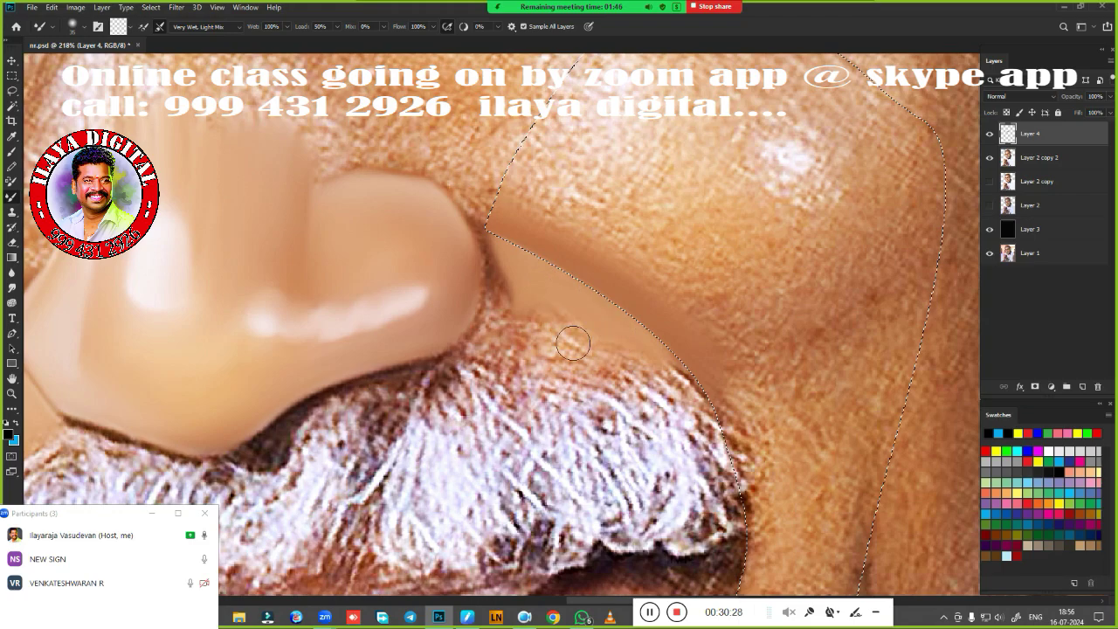
{"action": "left_click_drag", "start_coordinate": [573, 343], "coordinate": [611, 366]}
{"action": "mouse_move", "coordinate": [520, 345]}
{"action": "left_mouse_down"}
{"action": "mouse_move", "coordinate": [502, 327]}
{"action": "mouse_move", "coordinate": [493, 336]}
{"action": "mouse_move", "coordinate": [527, 327]}
{"action": "mouse_move", "coordinate": [535, 367]}
{"action": "mouse_move", "coordinate": [499, 316]}
{"action": "mouse_move", "coordinate": [484, 225]}
{"action": "left_mouse_up"}
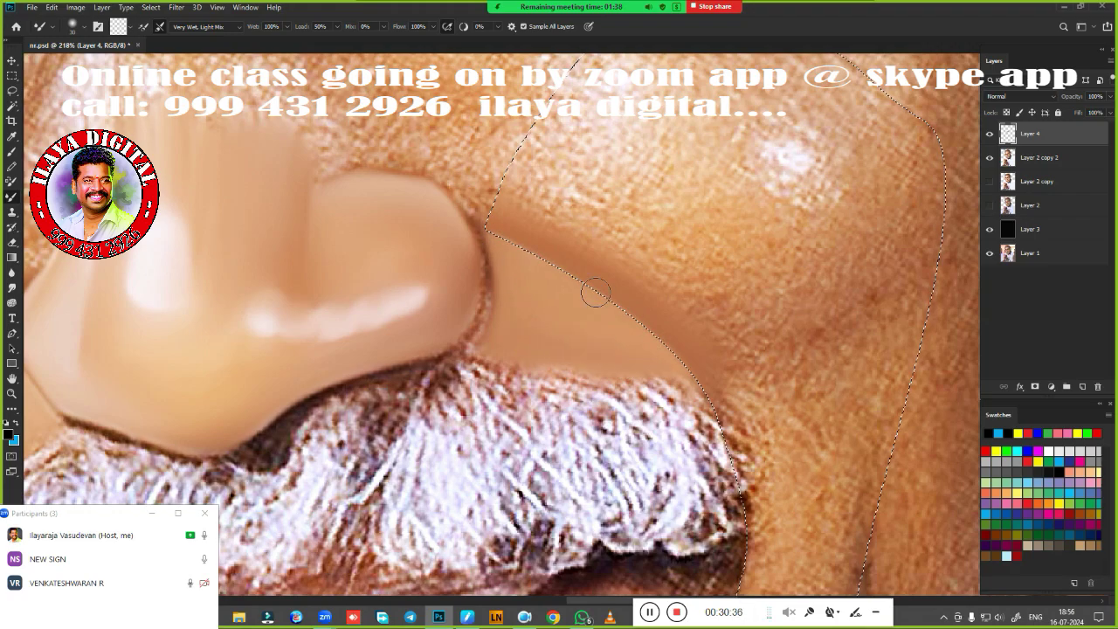
{"action": "key", "text": "ctrl+d"}
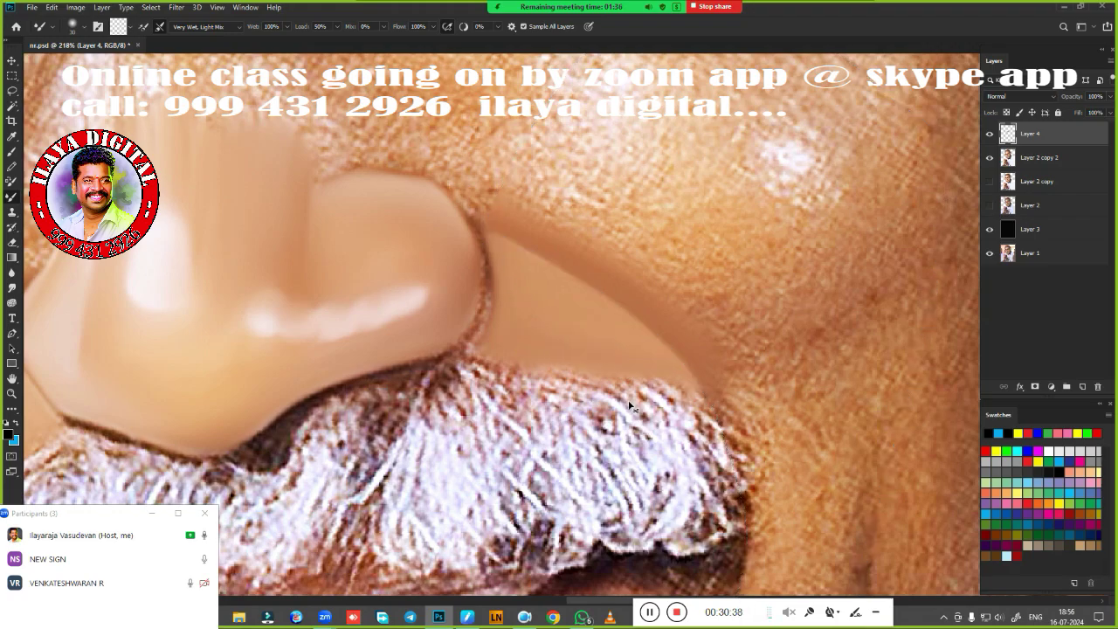
Erase the blended paint overlapping the upper edge of the mustache below the new skin patch with a soft Eraser
{"action": "scroll", "coordinate": [629, 422], "scroll_direction": "down", "scroll_amount": 5}
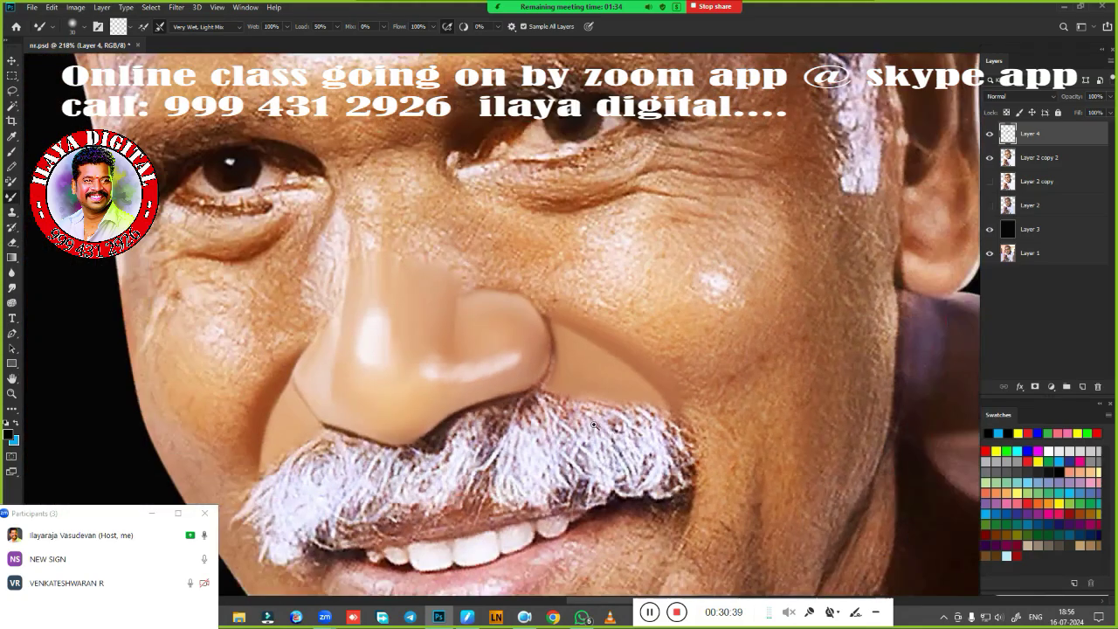
{"action": "key", "text": "e"}
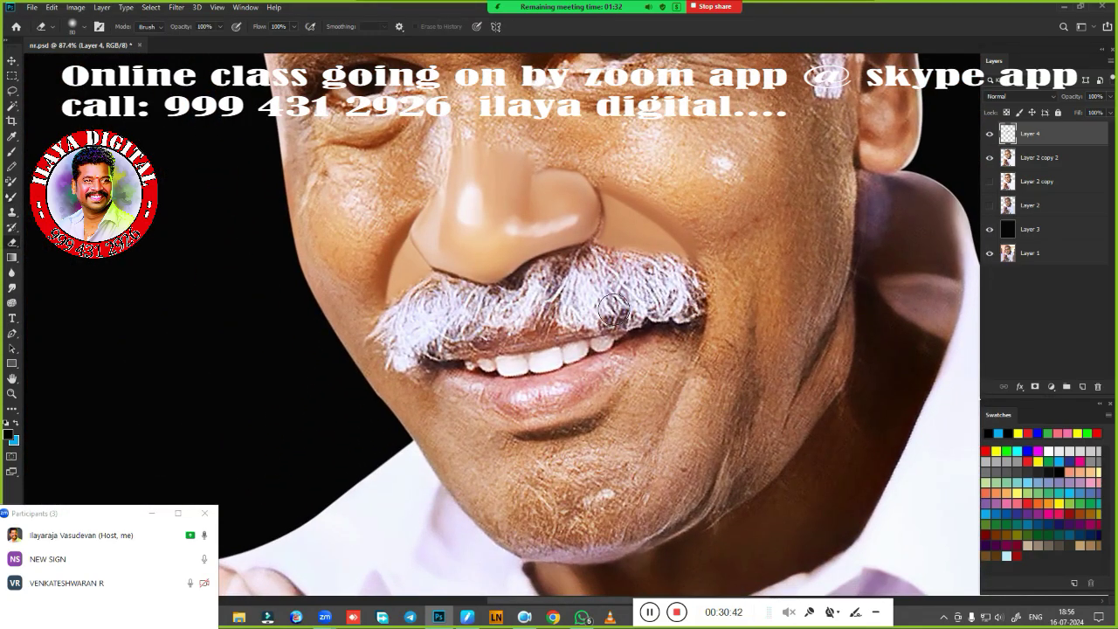
{"action": "scroll", "coordinate": [604, 317], "scroll_direction": "up", "scroll_amount": 4}
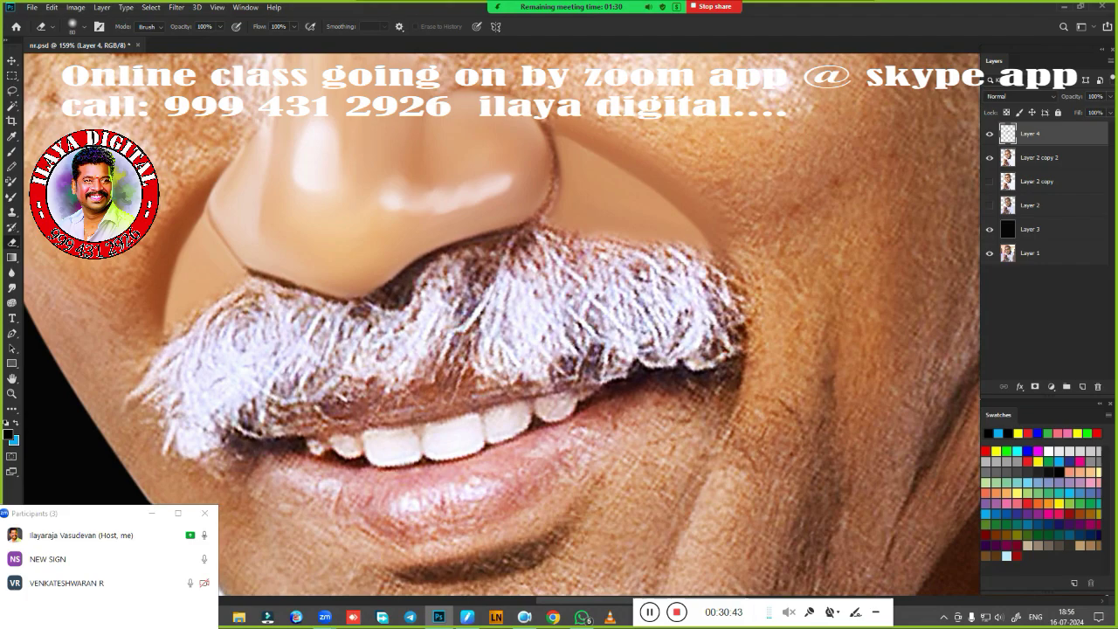
{"action": "mouse_move", "coordinate": [550, 262]}
{"action": "left_mouse_down"}
{"action": "mouse_move", "coordinate": [652, 273]}
{"action": "mouse_move", "coordinate": [704, 293]}
{"action": "mouse_move", "coordinate": [672, 278]}
{"action": "left_mouse_up"}
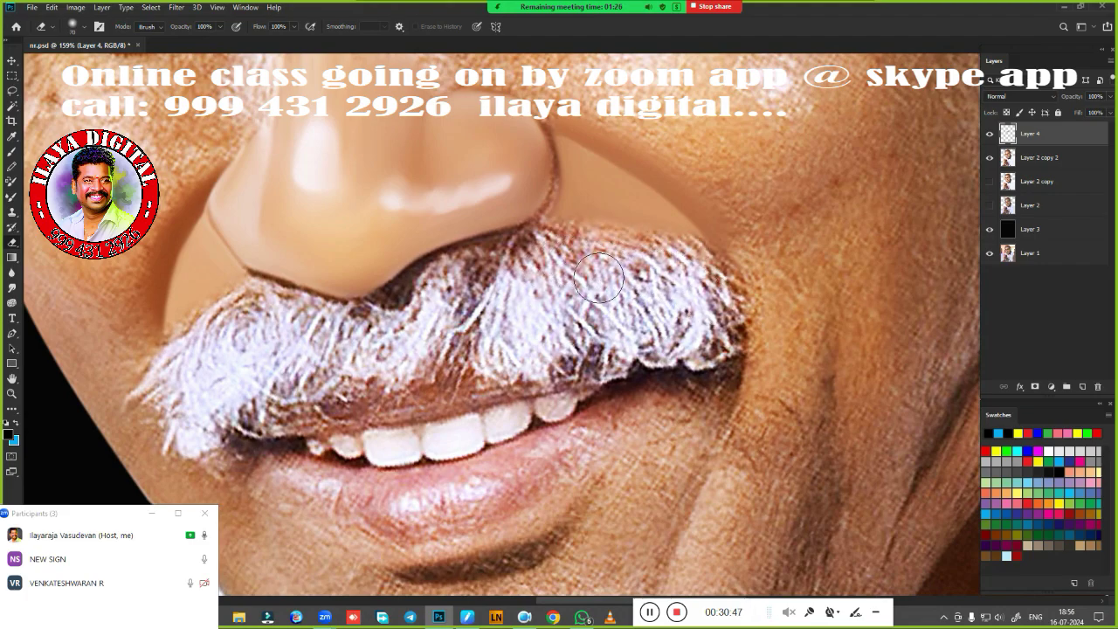
{"action": "scroll", "coordinate": [603, 341], "scroll_direction": "down", "scroll_amount": 3}
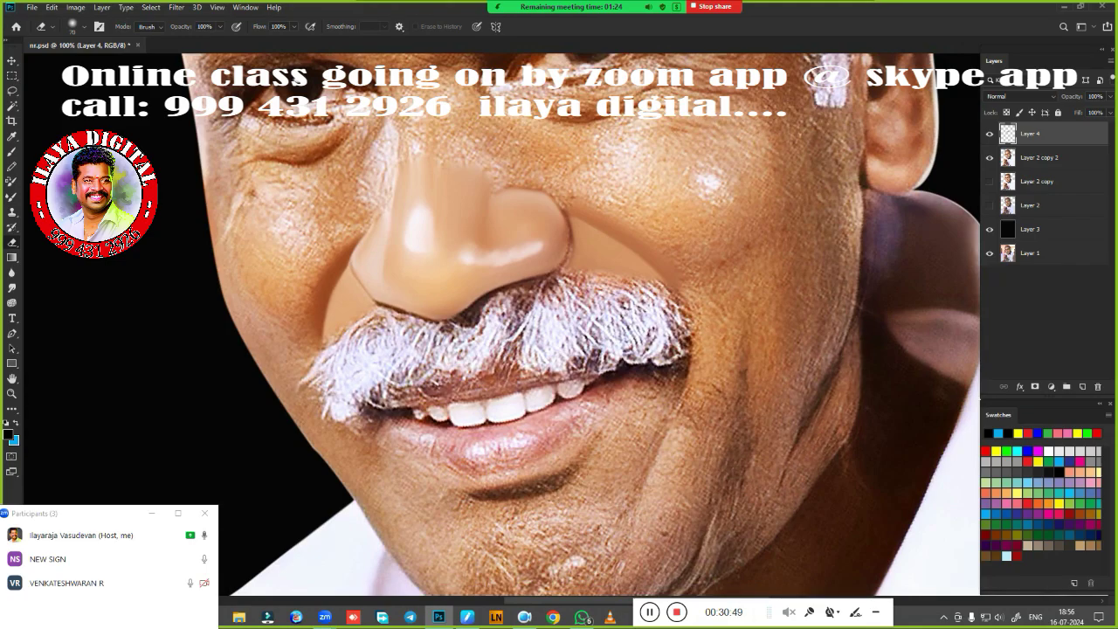
{"action": "scroll", "coordinate": [614, 323], "scroll_direction": "down", "scroll_amount": 3}
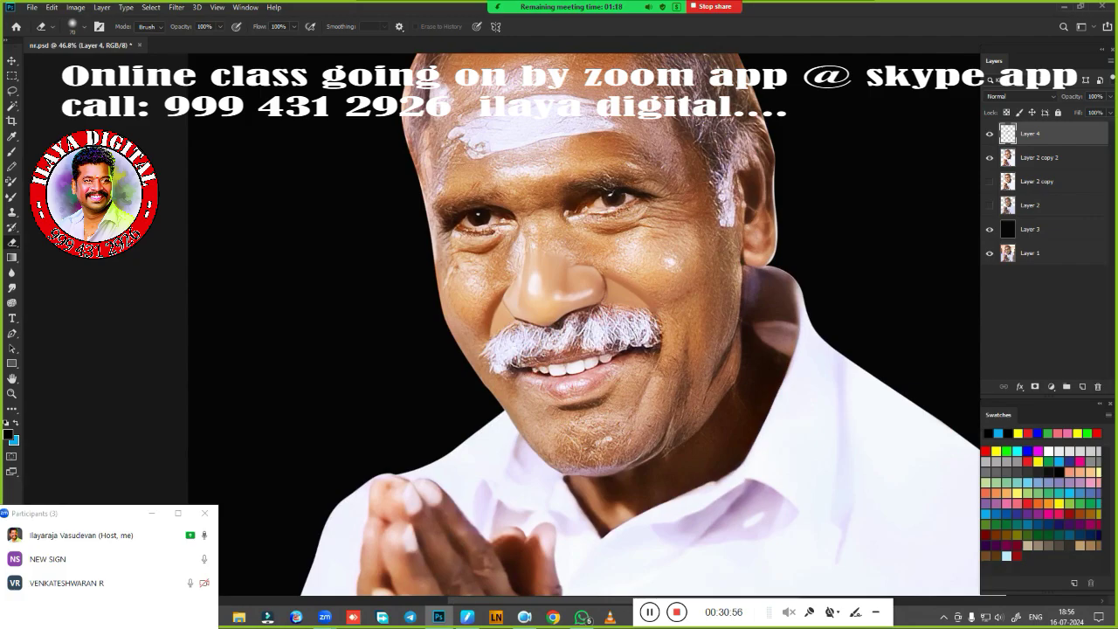
Blend a dark contour with a small Mixer Brush along the nose's underside and around the nostril wing beside the new skin patch
{"action": "scroll", "coordinate": [553, 315], "scroll_direction": "up", "scroll_amount": 8}
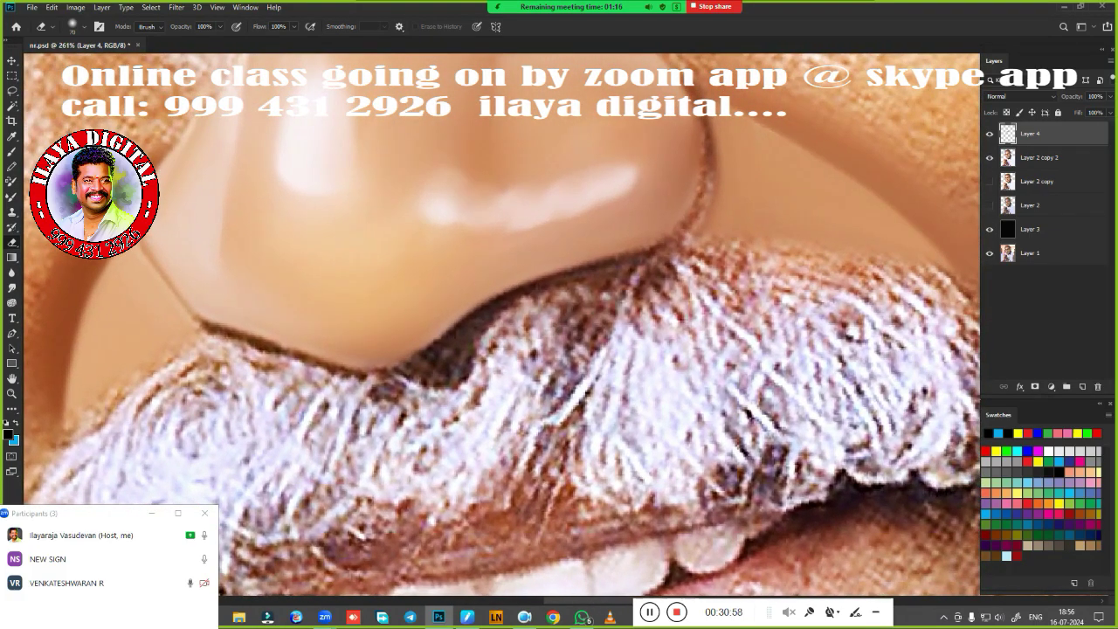
{"action": "key", "text": "b"}
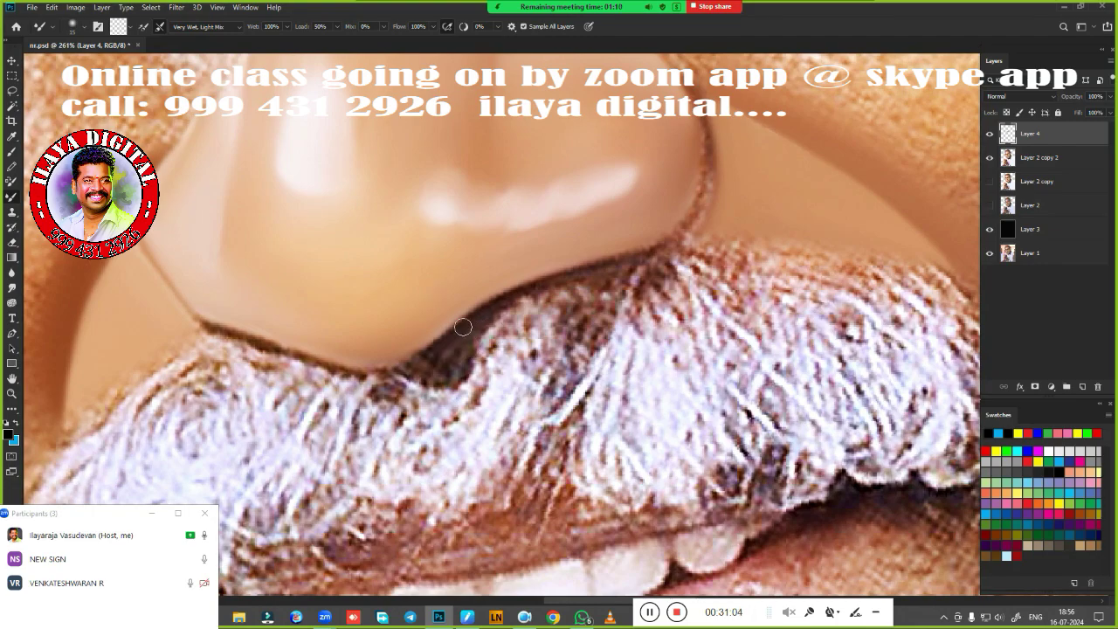
{"action": "left_click_drag", "start_coordinate": [488, 312], "coordinate": [635, 258]}
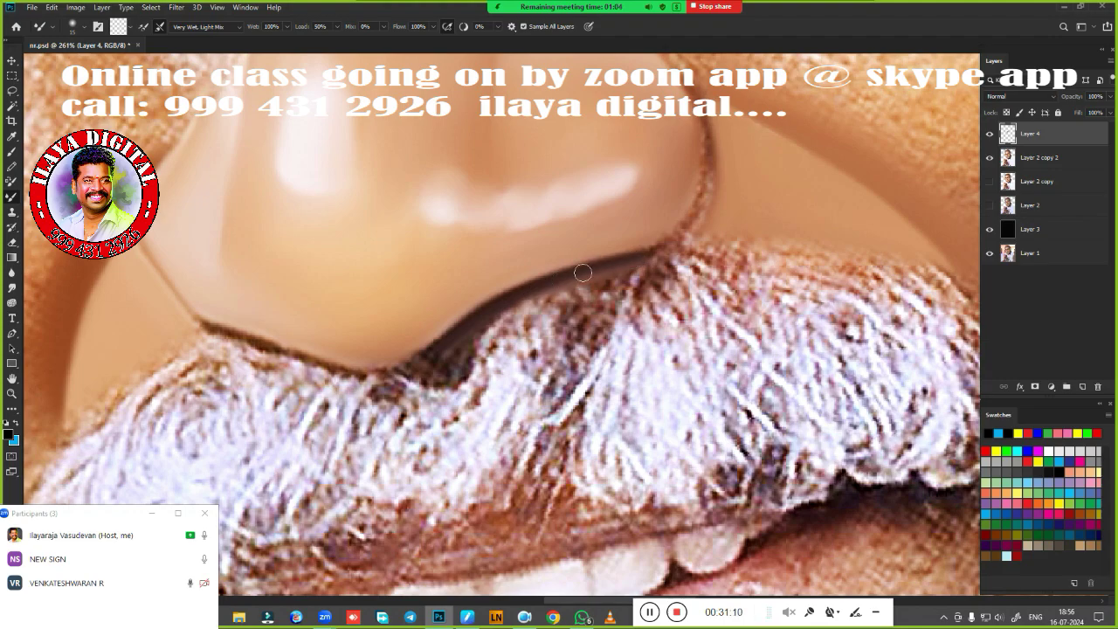
{"action": "left_click_drag", "start_coordinate": [659, 249], "coordinate": [515, 428]}
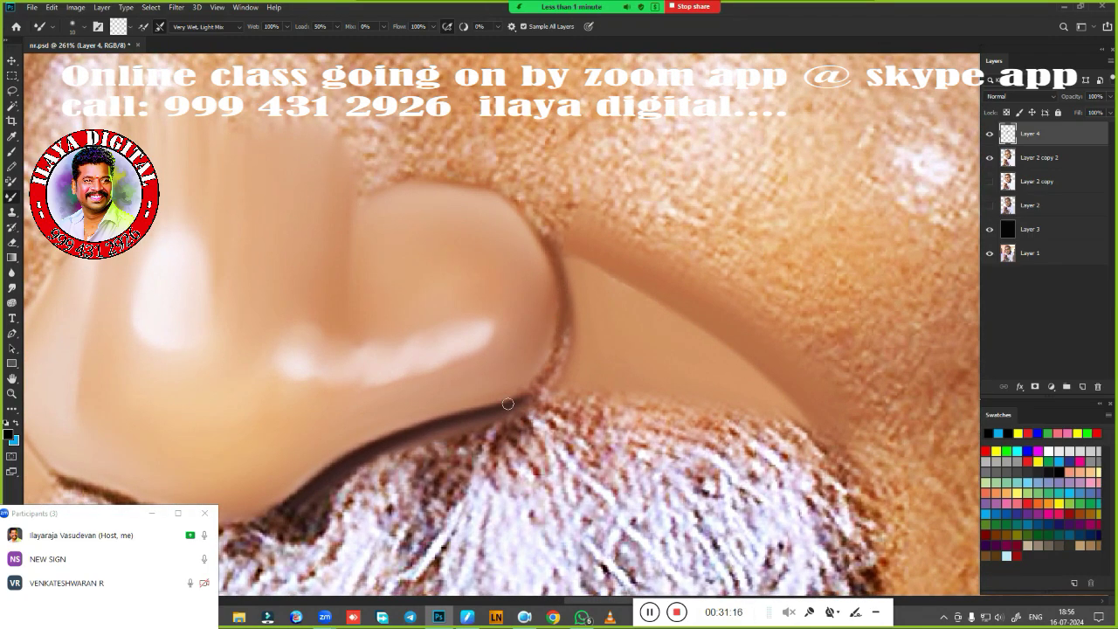
{"action": "mouse_move", "coordinate": [522, 400]}
{"action": "left_mouse_down"}
{"action": "mouse_move", "coordinate": [561, 341]}
{"action": "mouse_move", "coordinate": [554, 355]}
{"action": "left_mouse_up"}
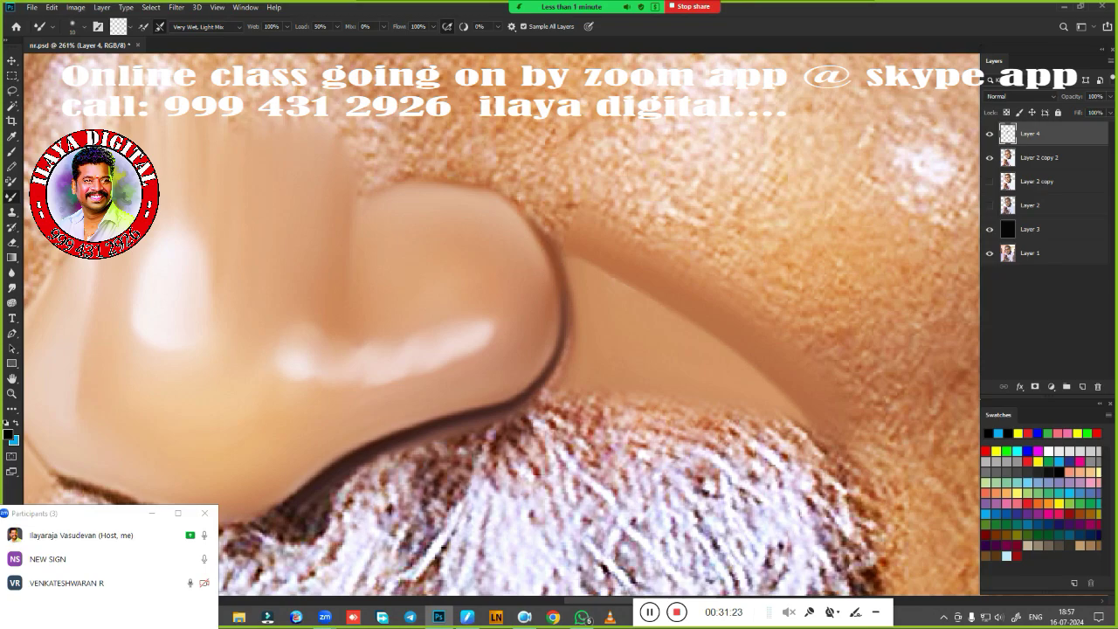
{"action": "mouse_move", "coordinate": [551, 239]}
{"action": "left_mouse_down"}
{"action": "mouse_move", "coordinate": [528, 202]}
{"action": "mouse_move", "coordinate": [421, 181]}
{"action": "left_mouse_up"}
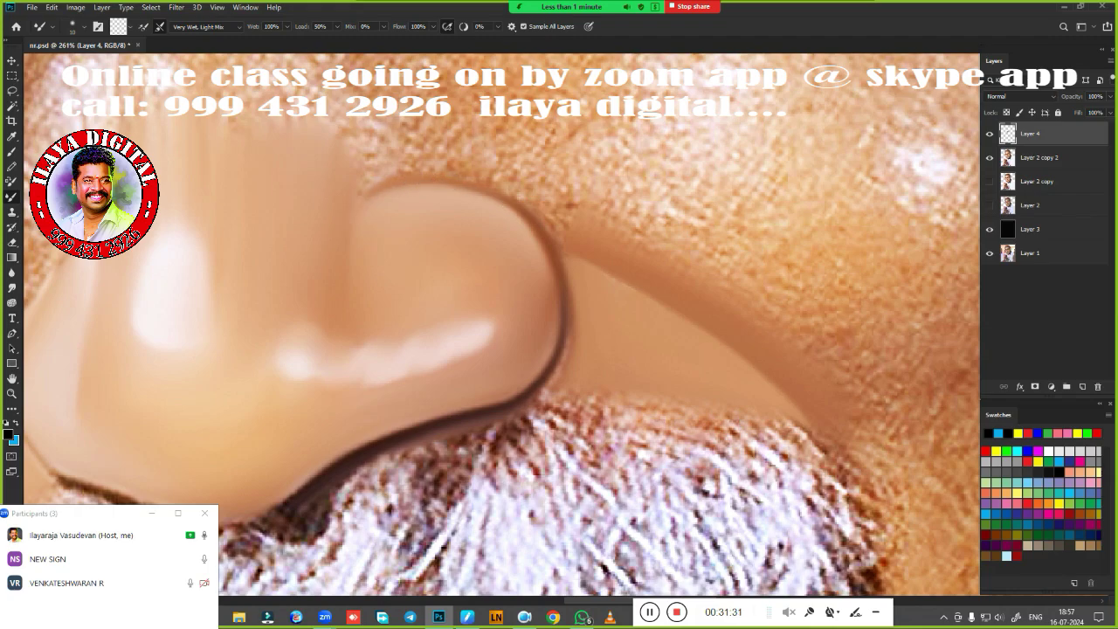
Continue the dark contour with the Mixer Brush under the nose tip to the base of the opposite nostril
{"action": "left_click_drag", "start_coordinate": [426, 454], "coordinate": [691, 274]}
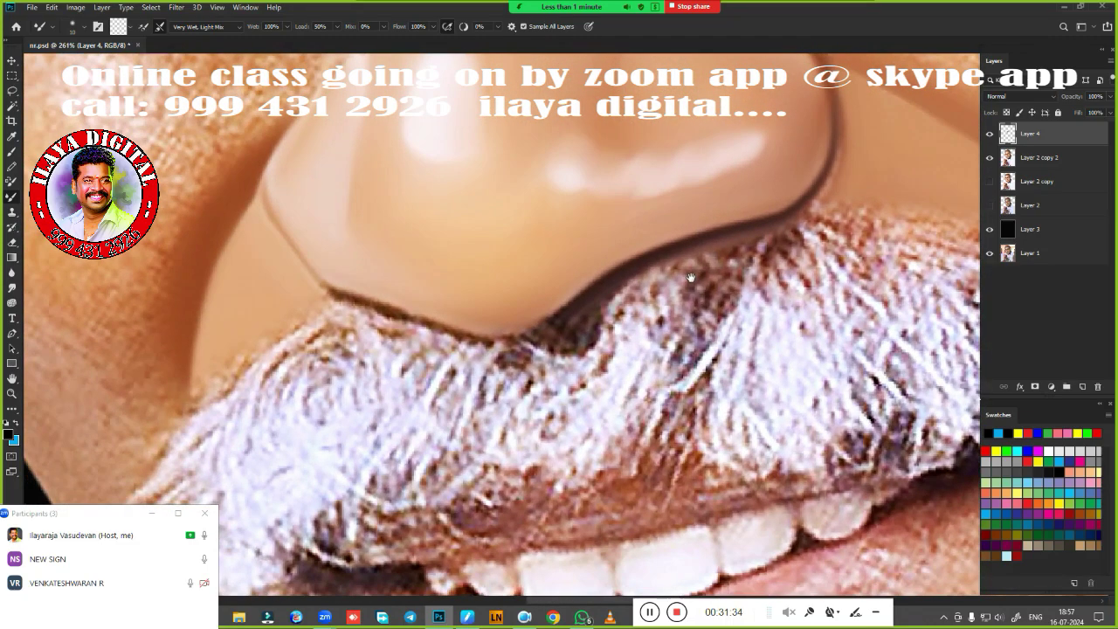
{"action": "mouse_move", "coordinate": [595, 305]}
{"action": "left_mouse_down"}
{"action": "mouse_move", "coordinate": [641, 290]}
{"action": "mouse_move", "coordinate": [547, 337]}
{"action": "mouse_move", "coordinate": [393, 296]}
{"action": "left_mouse_up"}
{"action": "key", "text": "bracketright"}
{"action": "key", "text": "bracketleft"}
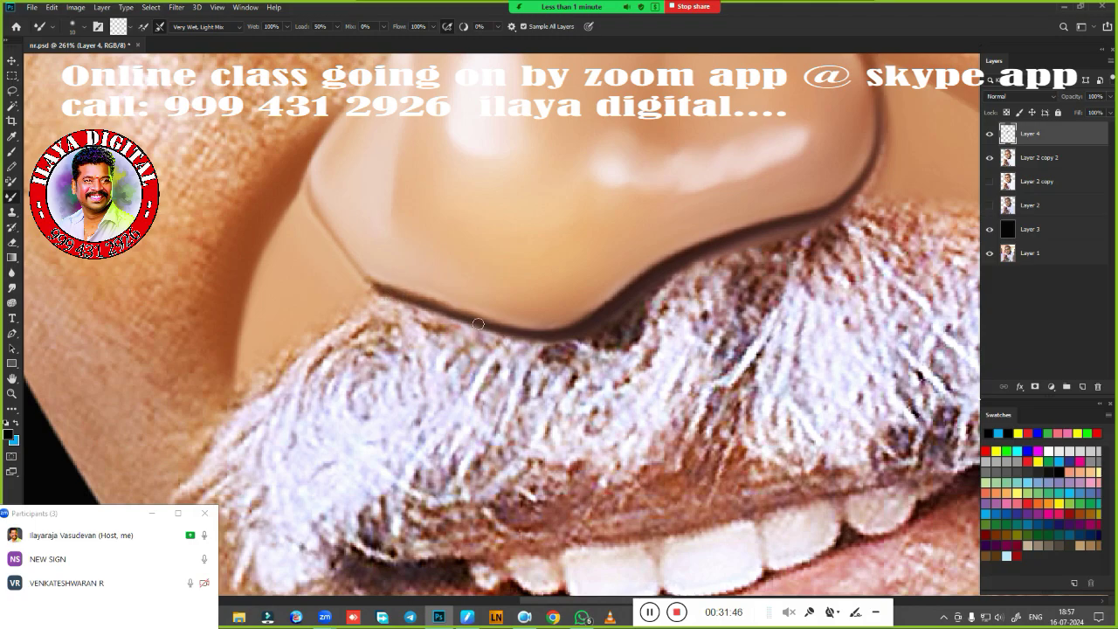
{"action": "mouse_move", "coordinate": [478, 324]}
{"action": "left_mouse_down"}
{"action": "mouse_move", "coordinate": [381, 297]}
{"action": "mouse_move", "coordinate": [349, 266]}
{"action": "left_mouse_up"}
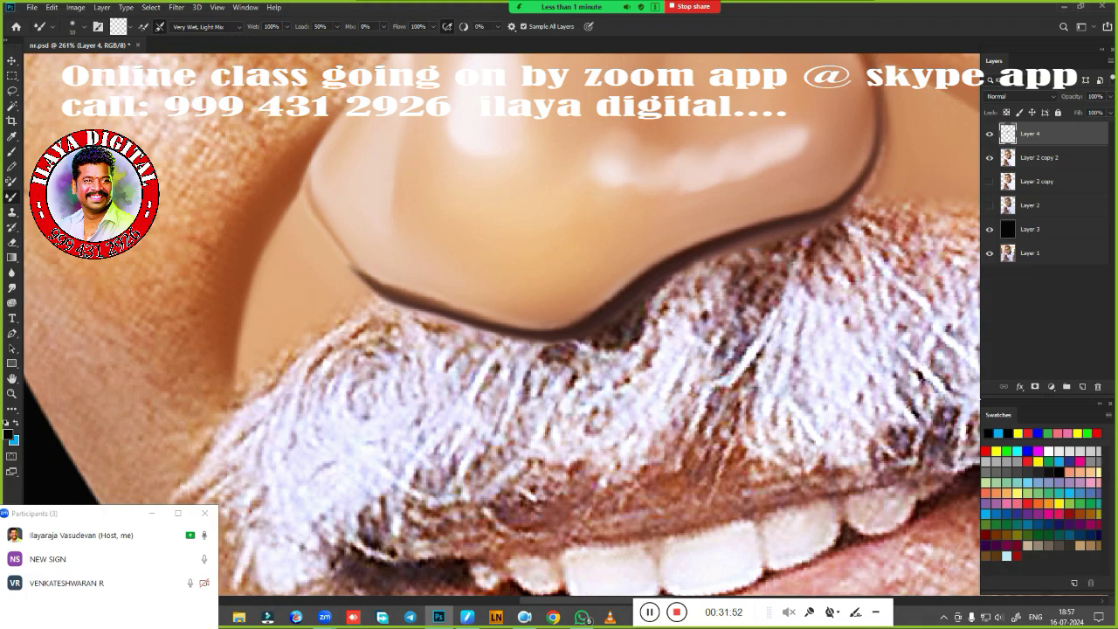
Blend the dark outline up around the opposite nostril wing to where it meets the side of the nose
{"action": "mouse_move", "coordinate": [387, 298]}
{"action": "left_mouse_down"}
{"action": "mouse_move", "coordinate": [319, 224]}
{"action": "mouse_move", "coordinate": [311, 183]}
{"action": "mouse_move", "coordinate": [329, 128]}
{"action": "mouse_move", "coordinate": [359, 90]}
{"action": "left_mouse_up"}
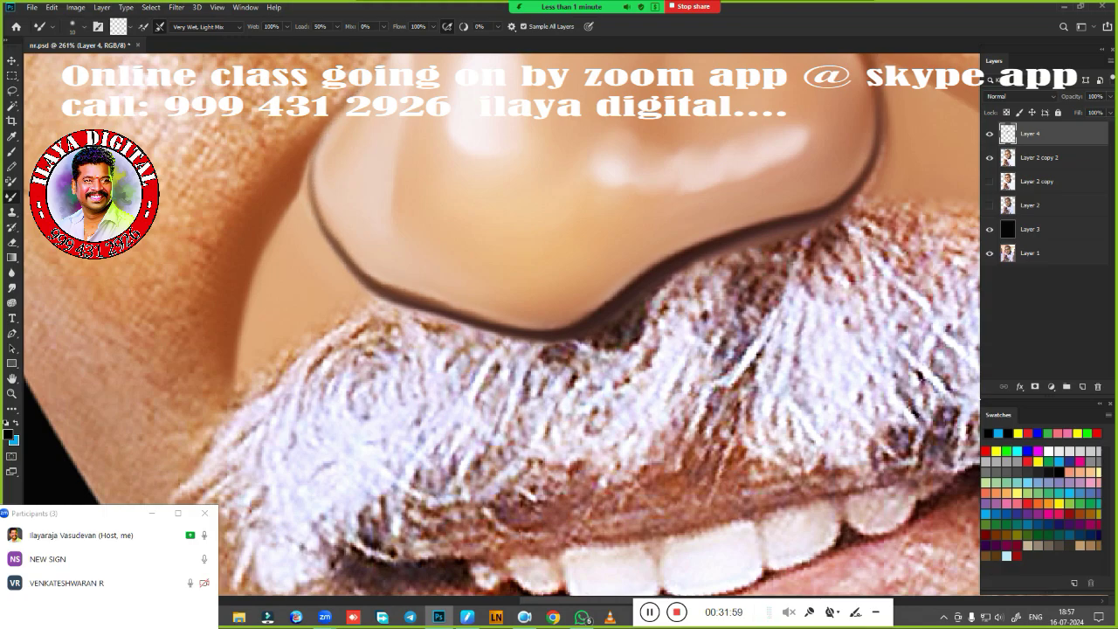
{"action": "mouse_move", "coordinate": [355, 212]}
{"action": "left_mouse_down"}
{"action": "mouse_move", "coordinate": [336, 412]}
{"action": "mouse_move", "coordinate": [348, 404]}
{"action": "left_mouse_up"}
{"action": "left_click_drag", "start_coordinate": [336, 297], "coordinate": [379, 242]}
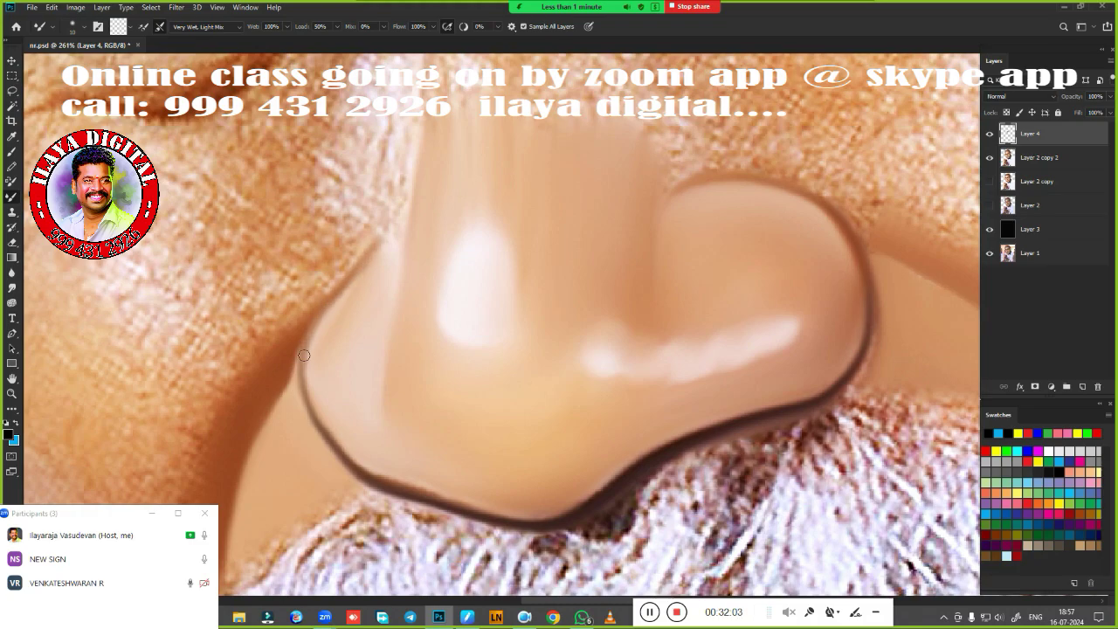
{"action": "left_click_drag", "start_coordinate": [306, 395], "coordinate": [300, 352]}
{"action": "left_click_drag", "start_coordinate": [333, 444], "coordinate": [315, 413]}
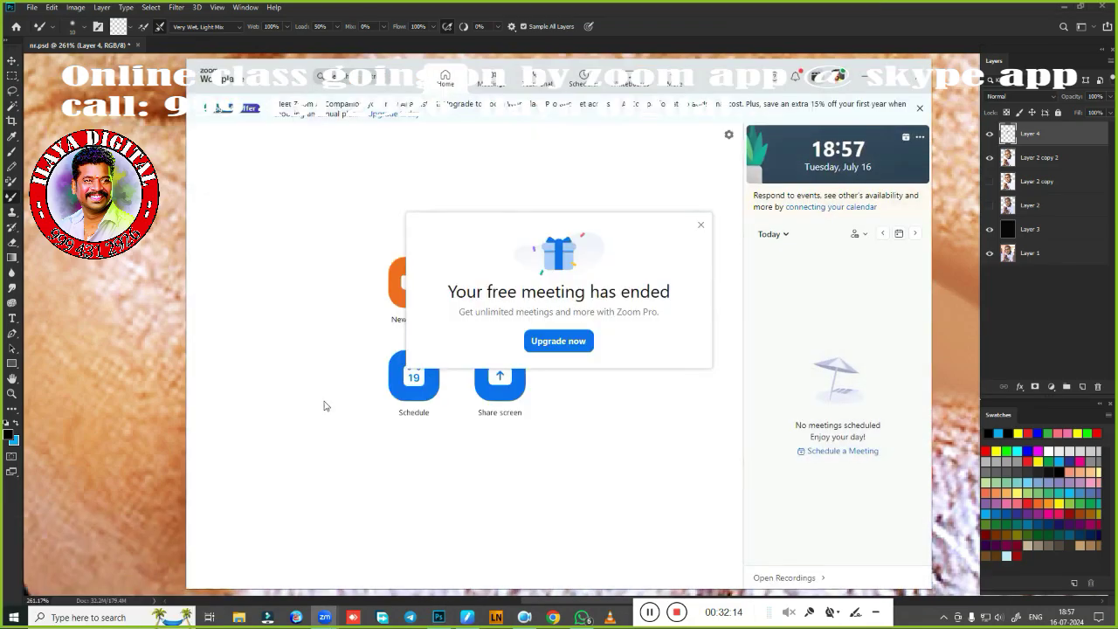
Dismiss the Zoom meeting notice, close the Zoom window and return to the whole portrait in Photoshop
{"action": "left_click", "coordinate": [698, 226]}
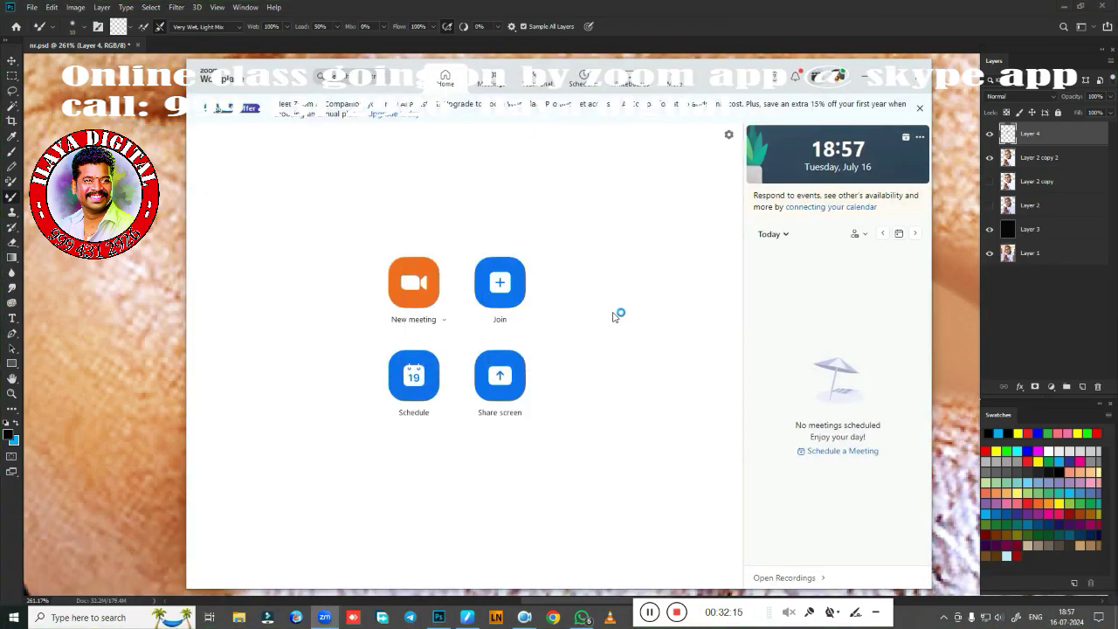
{"action": "left_click", "coordinate": [917, 77]}
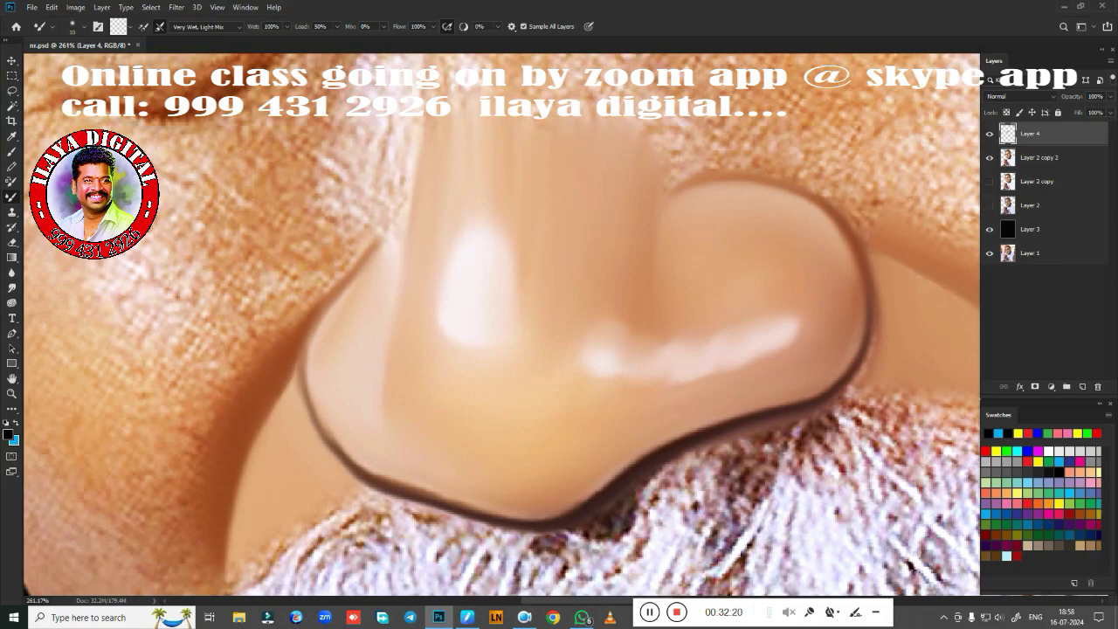
{"action": "scroll", "coordinate": [368, 507], "scroll_direction": "down", "scroll_amount": 10}
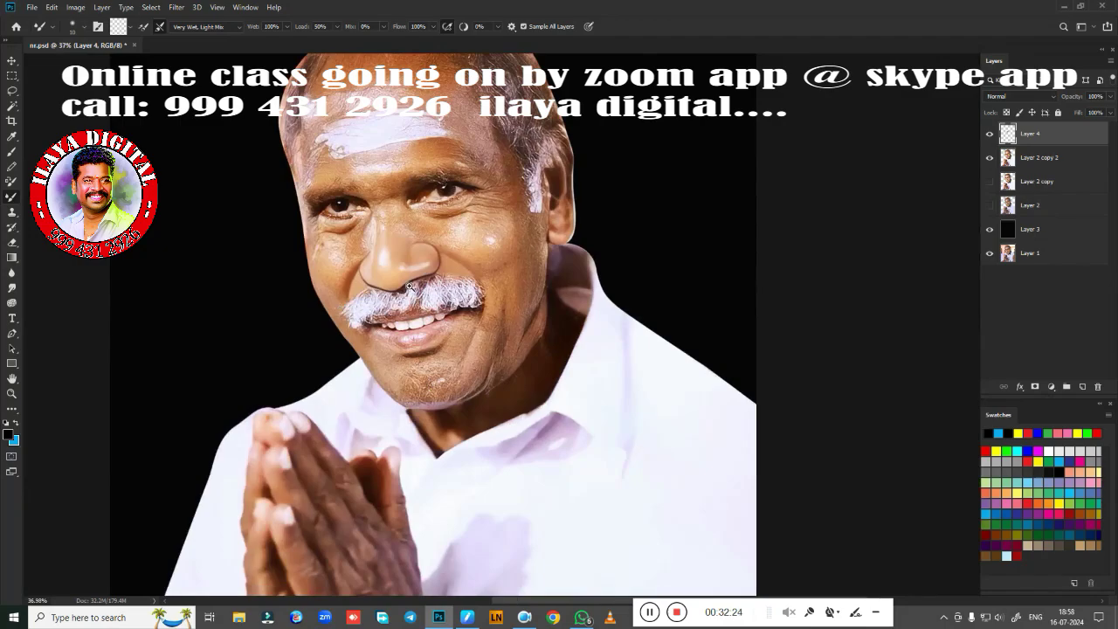
Save the portrait document with the painted nose contour
{"action": "scroll", "coordinate": [408, 285], "scroll_direction": "up", "scroll_amount": 6}
{"action": "key", "text": "ctrl+s"}
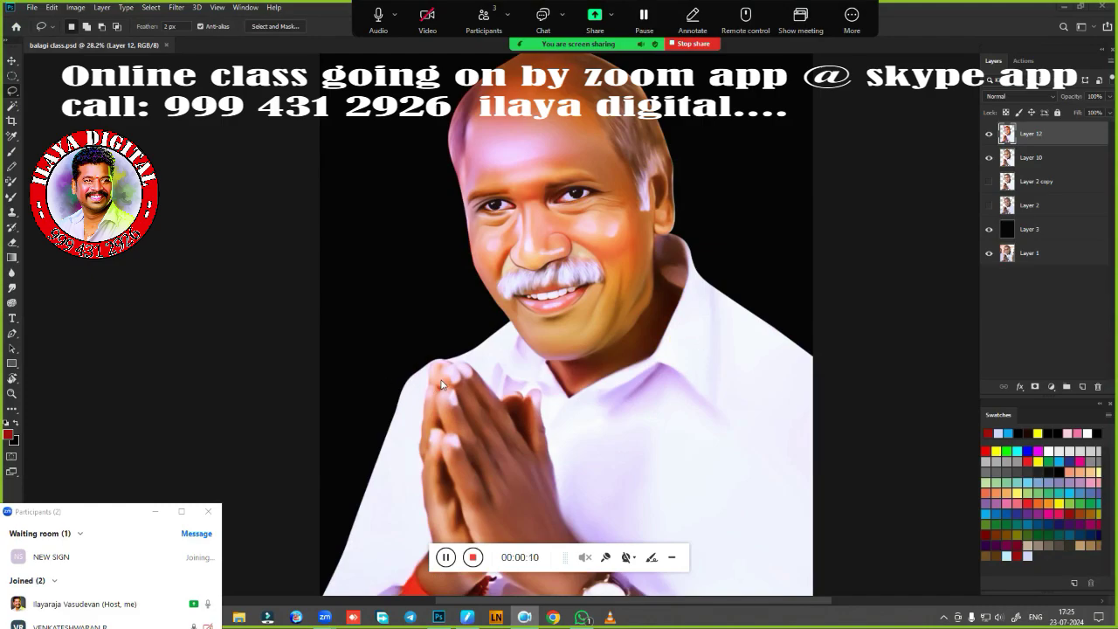
Lasso the forehead, temple and cheek on the face's shaded outer side on Layer 12 and feather the selection
{"action": "left_click", "coordinate": [399, 334]}
{"action": "scroll", "coordinate": [425, 360], "scroll_direction": "up", "scroll_amount": 2}
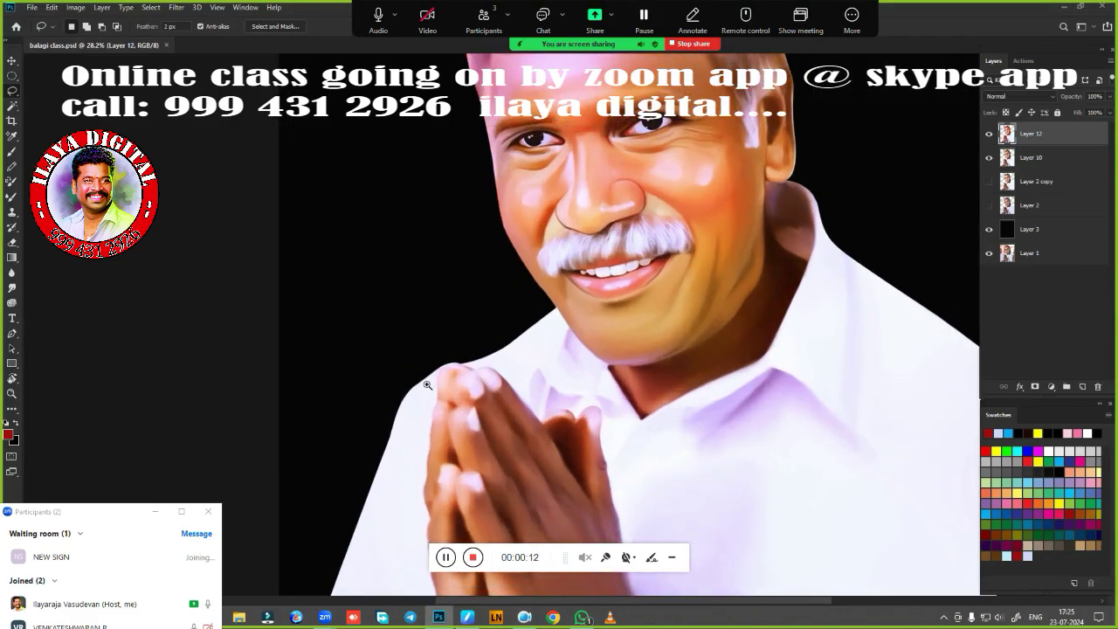
{"action": "left_click_drag", "start_coordinate": [426, 350], "coordinate": [362, 554]}
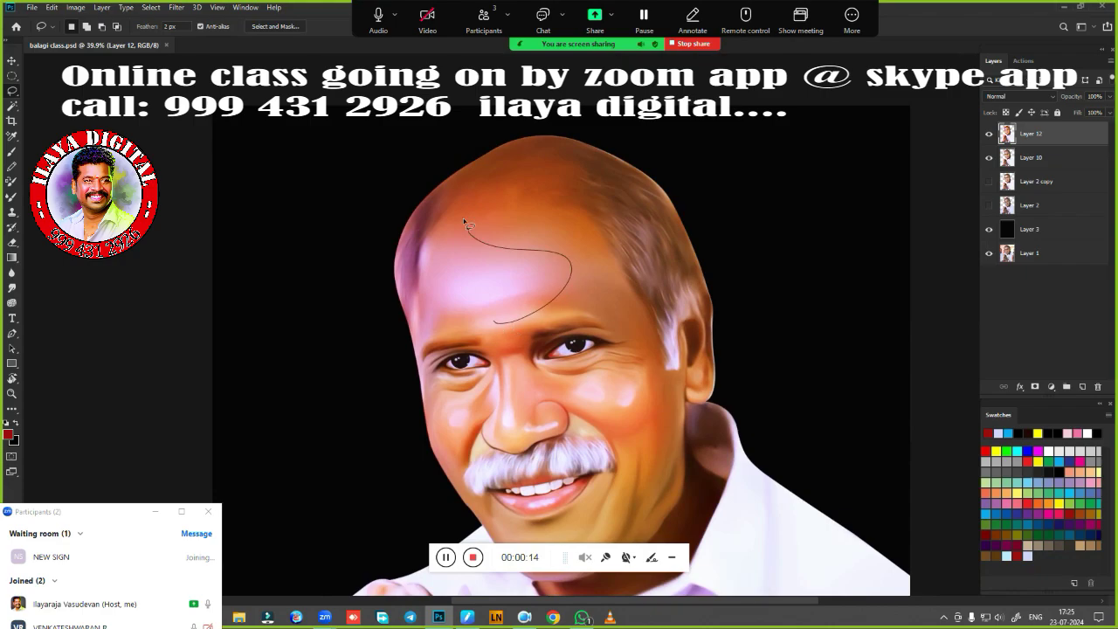
{"action": "mouse_move", "coordinate": [468, 226]}
{"action": "left_mouse_down"}
{"action": "mouse_move", "coordinate": [255, 246]}
{"action": "mouse_move", "coordinate": [360, 508]}
{"action": "mouse_move", "coordinate": [434, 540]}
{"action": "mouse_move", "coordinate": [489, 423]}
{"action": "left_mouse_up"}
{"action": "key", "text": "shift+F6"}
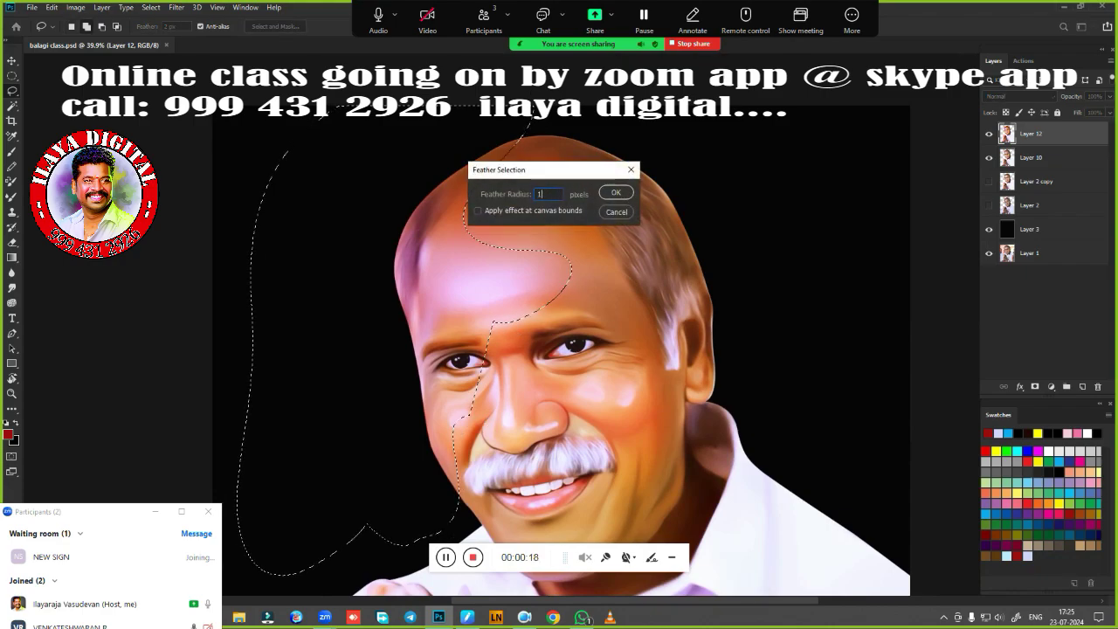
{"action": "key", "text": "Return"}
Open Selective Color for the selected skin and adjust the Reds, lowering Cyan and setting Magenta to -41 and Yellow to +20
{"action": "key", "text": "alt+i"}
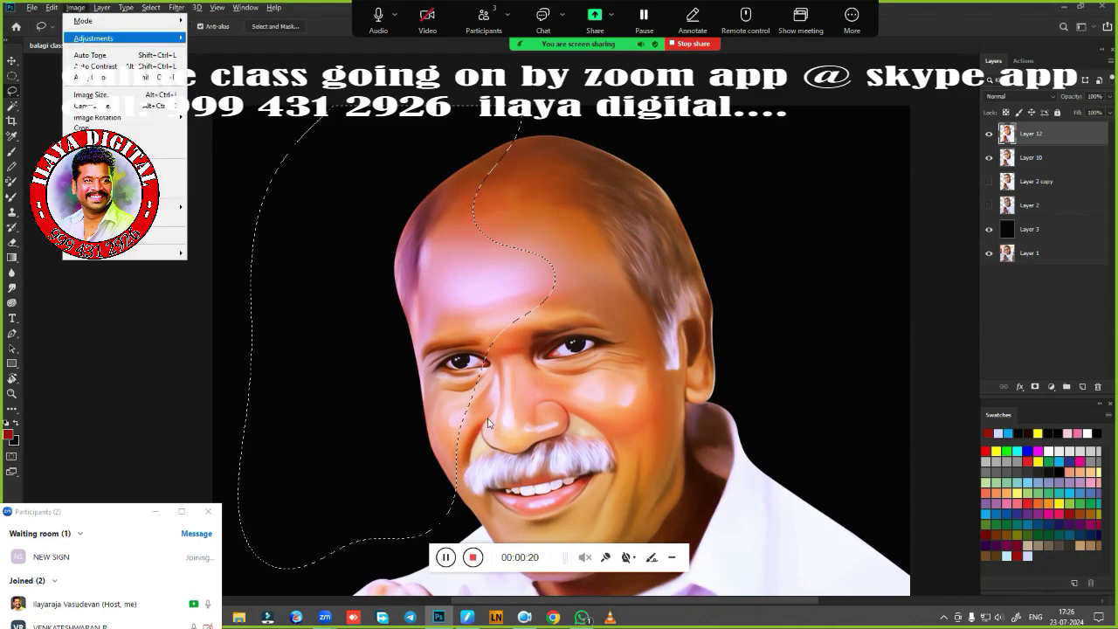
{"action": "key", "text": "a"}
{"action": "key", "text": "s"}
{"action": "left_click_drag", "start_coordinate": [837, 210], "coordinate": [817, 219]}
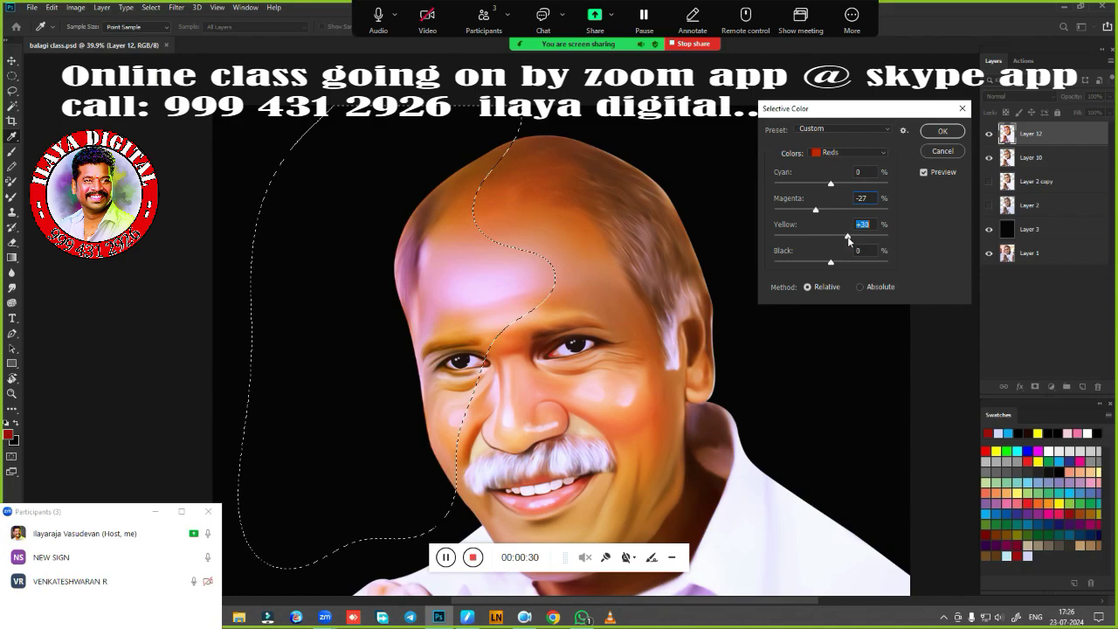
{"action": "left_click_drag", "start_coordinate": [816, 210], "coordinate": [806, 211]}
{"action": "mouse_move", "coordinate": [830, 262]}
{"action": "left_mouse_down"}
{"action": "mouse_move", "coordinate": [795, 266]}
{"action": "mouse_move", "coordinate": [832, 265]}
{"action": "left_mouse_up"}
{"action": "mouse_move", "coordinate": [805, 211]}
{"action": "left_mouse_down"}
{"action": "mouse_move", "coordinate": [799, 186]}
{"action": "mouse_move", "coordinate": [749, 189]}
{"action": "mouse_move", "coordinate": [830, 201]}
{"action": "mouse_move", "coordinate": [785, 204]}
{"action": "left_mouse_up"}
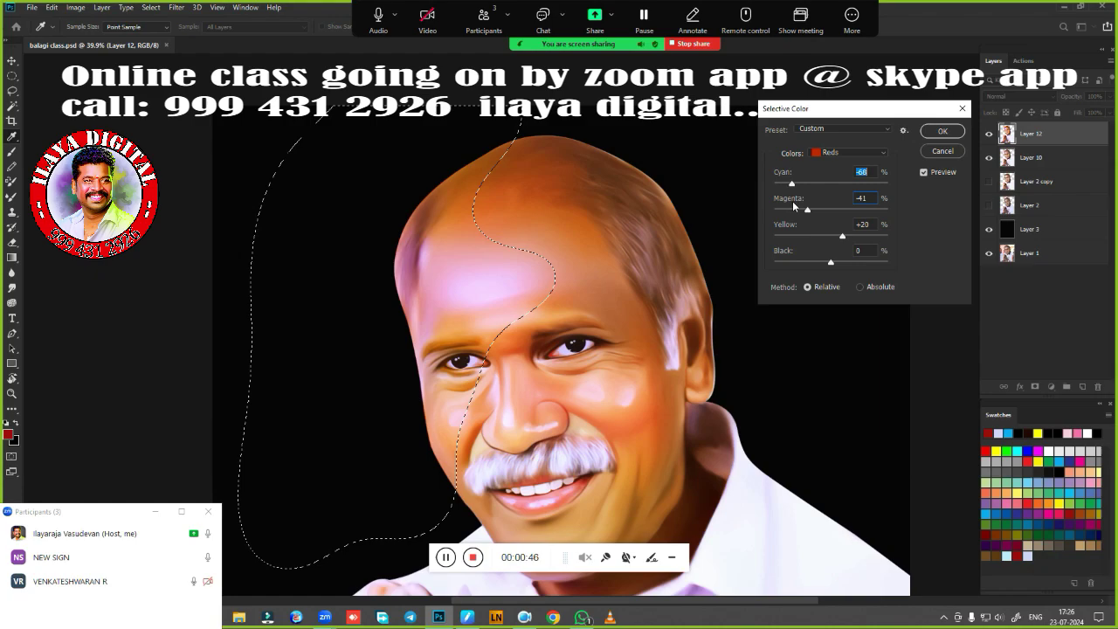
Reduce Magenta slightly in the Neutrals, apply the Selective Color adjustment and deselect the skin area
{"action": "left_click", "coordinate": [870, 154]}
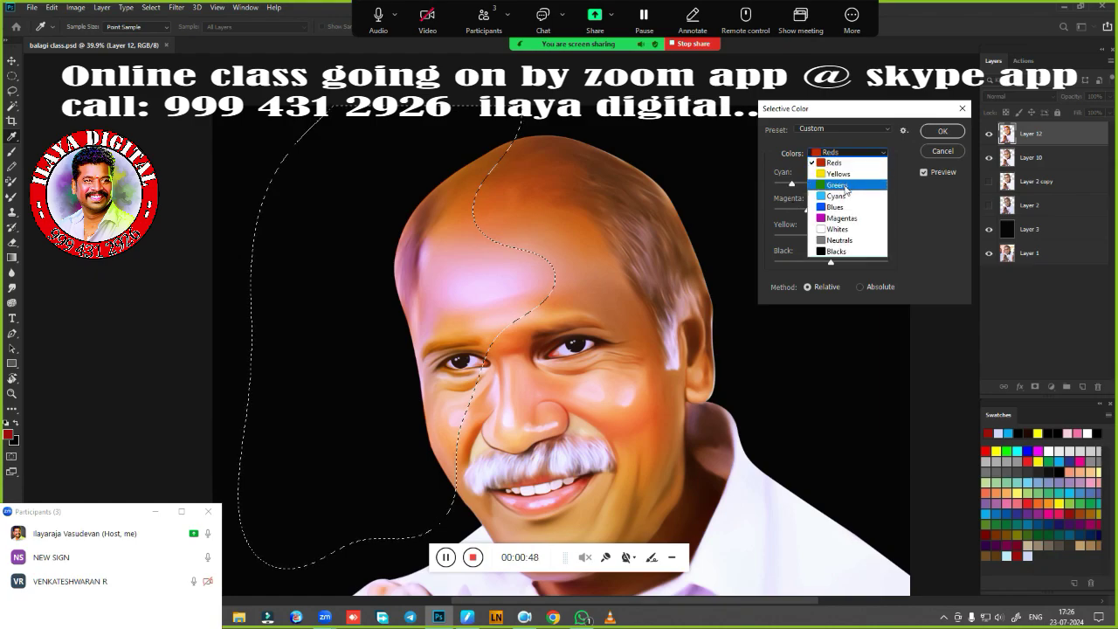
{"action": "left_click", "coordinate": [838, 239]}
{"action": "mouse_move", "coordinate": [831, 212]}
{"action": "left_mouse_down"}
{"action": "mouse_move", "coordinate": [803, 214]}
{"action": "mouse_move", "coordinate": [828, 219]}
{"action": "left_mouse_up"}
{"action": "left_click", "coordinate": [943, 131]}
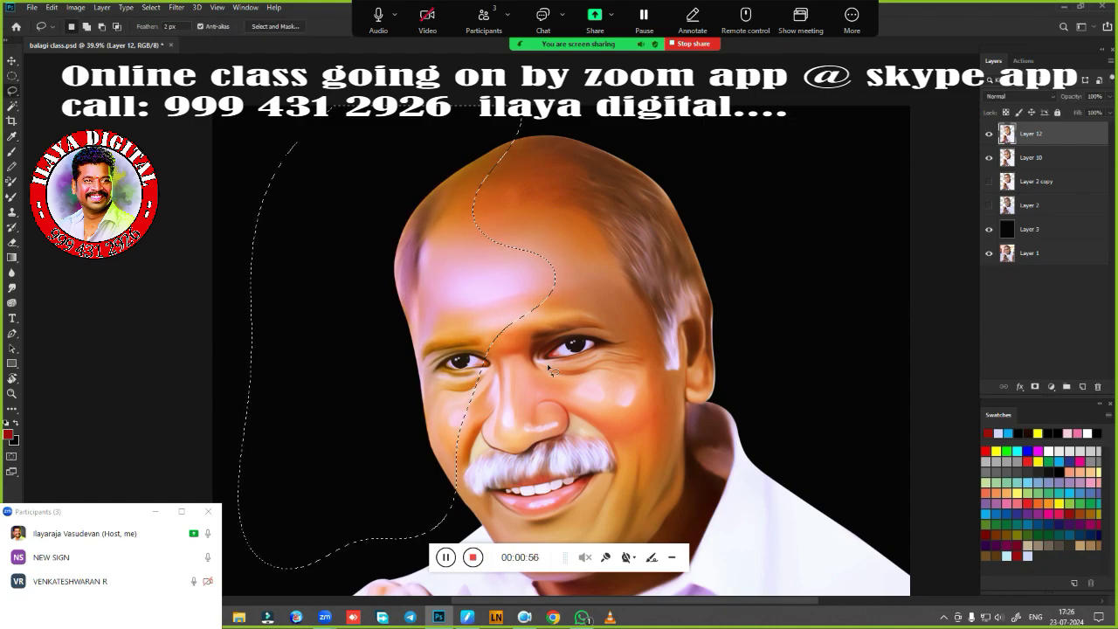
{"action": "key", "text": "ctrl+d"}
Add a new empty layer above Layer 12, hide Layer 10 and save the document
{"action": "key", "text": "ctrl+0"}
{"action": "scroll", "coordinate": [600, 294], "scroll_direction": "up", "scroll_amount": 5}
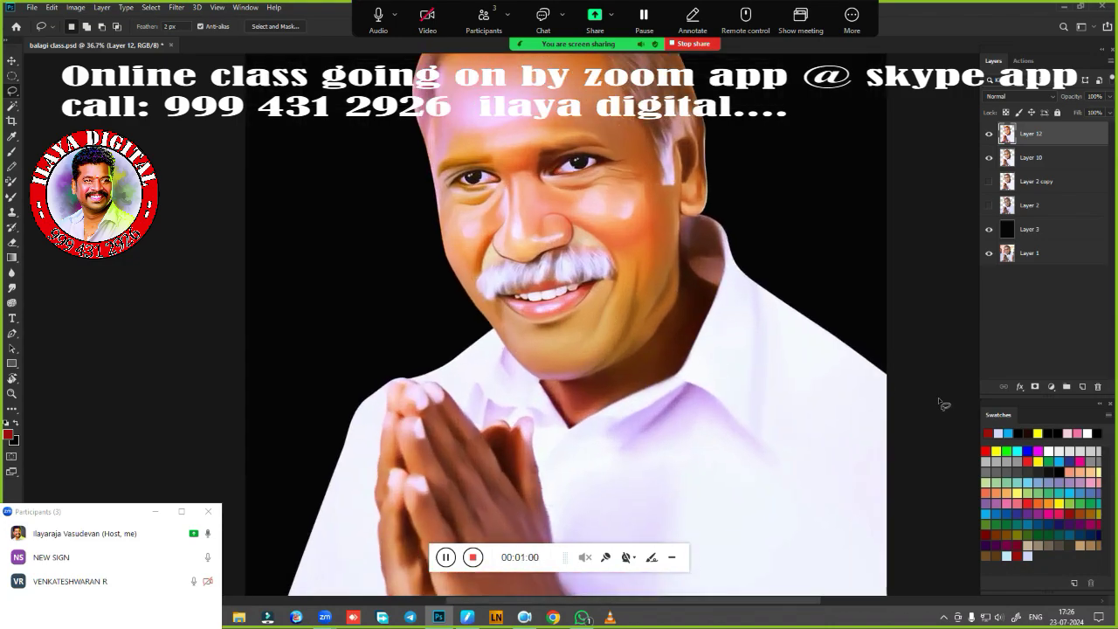
{"action": "left_click_drag", "start_coordinate": [686, 341], "coordinate": [666, 413]}
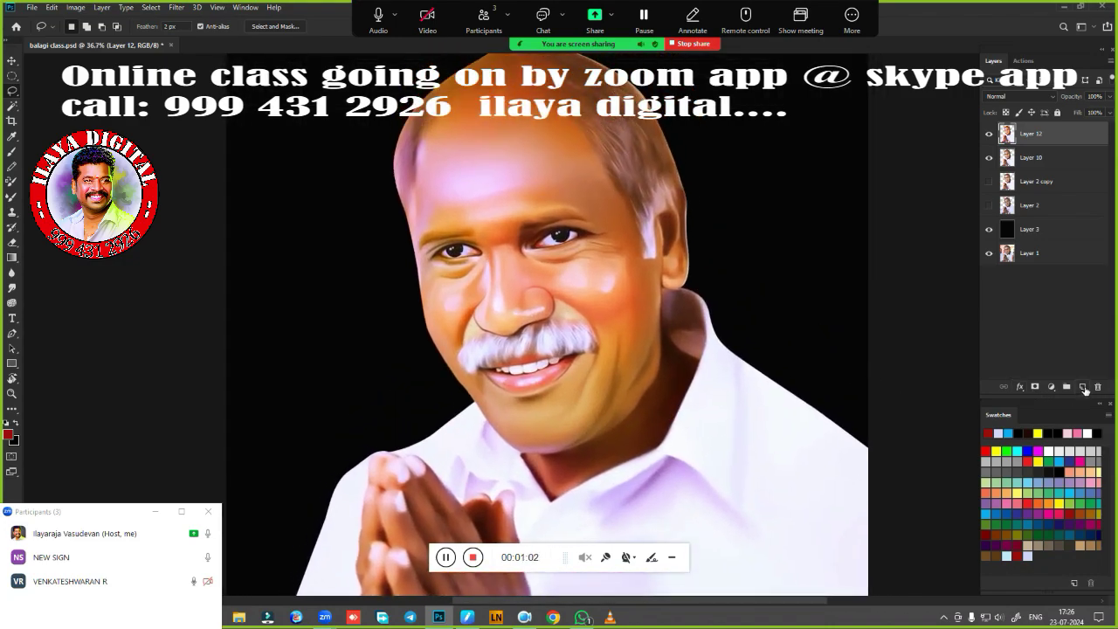
{"action": "left_click", "coordinate": [1083, 387]}
{"action": "left_click", "coordinate": [990, 181]}
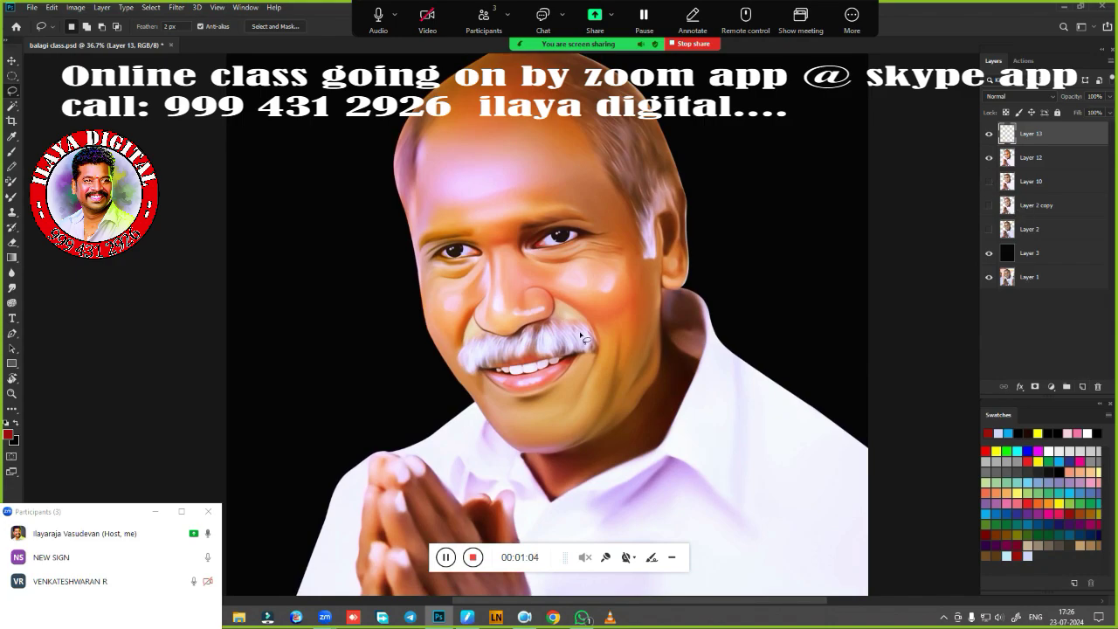
{"action": "key", "text": "ctrl+s"}
Hide the smoothed Layer 12 and show the original photo on Layer 2 as a hair reference
{"action": "scroll", "coordinate": [474, 507], "scroll_direction": "up", "scroll_amount": 2}
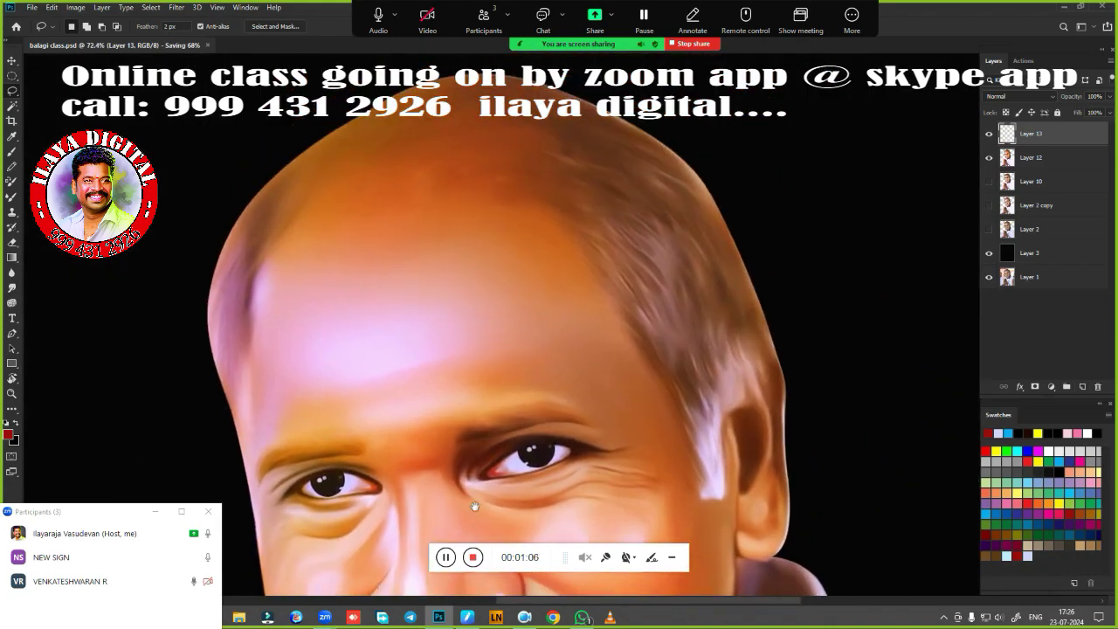
{"action": "scroll", "coordinate": [474, 507], "scroll_direction": "up", "scroll_amount": 3}
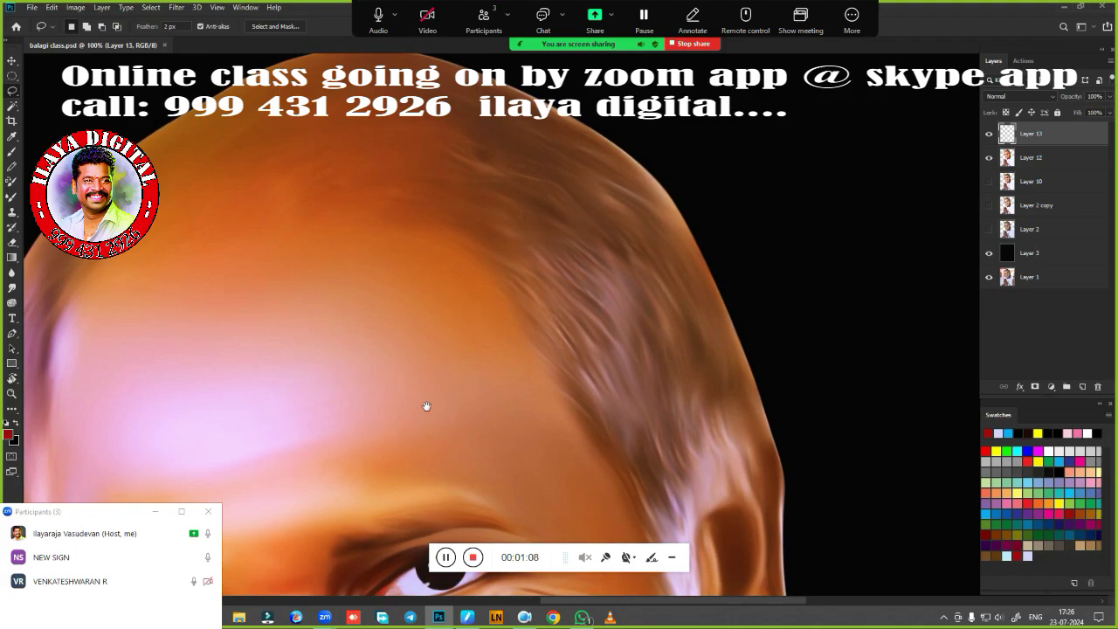
{"action": "key", "text": "r"}
{"action": "left_click_drag", "start_coordinate": [429, 387], "coordinate": [268, 406]}
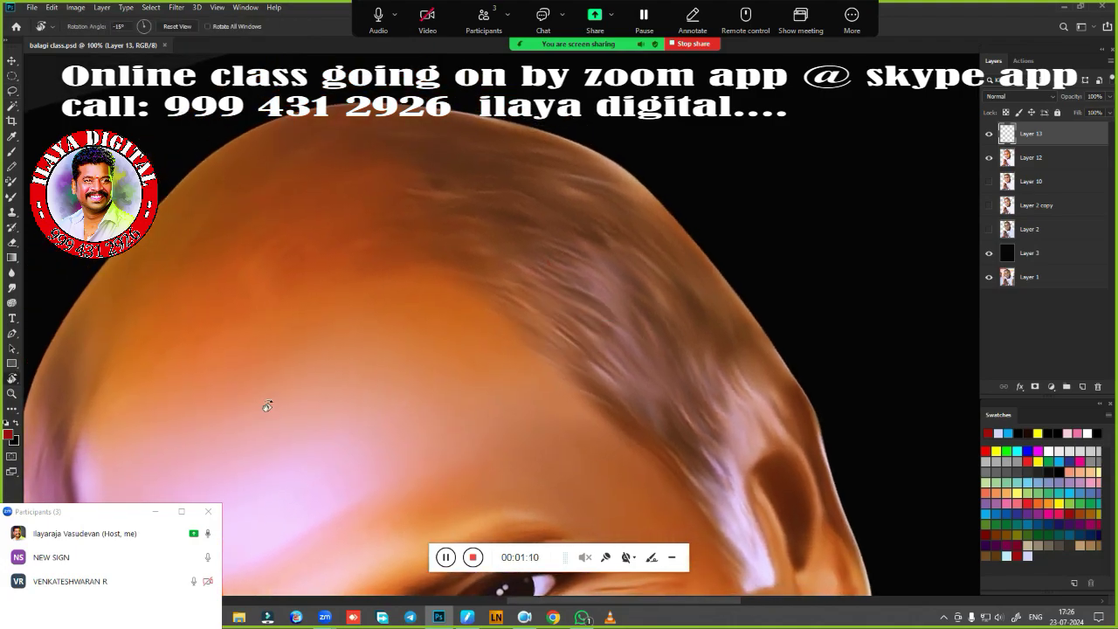
{"action": "left_click", "coordinate": [441, 382], "text": "ctrl"}
{"action": "left_click_drag", "start_coordinate": [410, 351], "coordinate": [312, 462]}
{"action": "left_click", "coordinate": [441, 382], "text": "ctrl"}
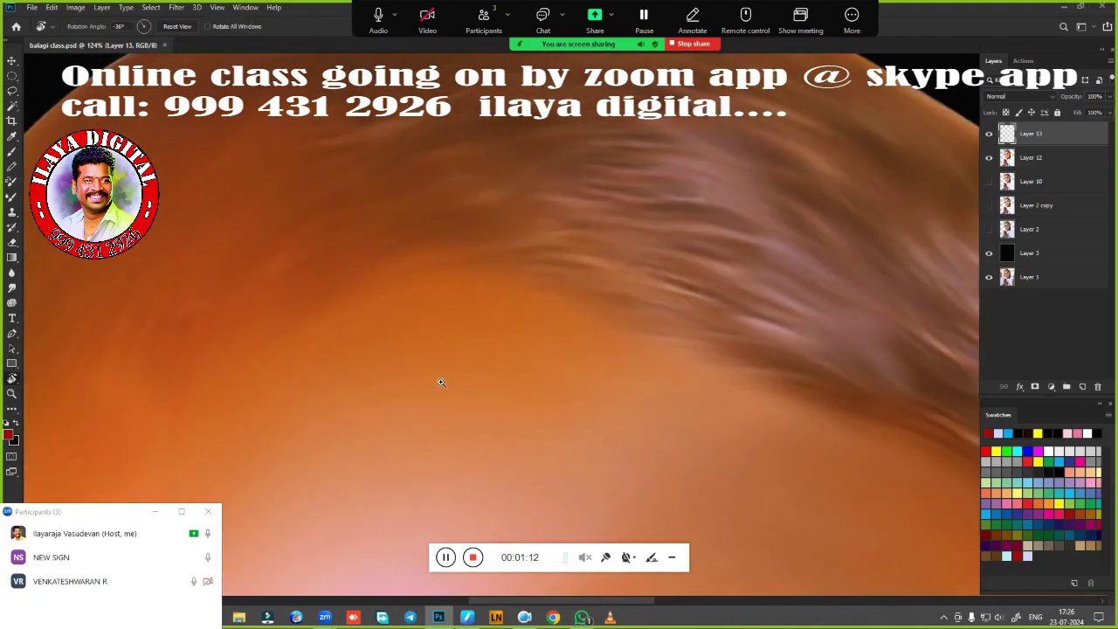
{"action": "scroll", "coordinate": [441, 381], "scroll_direction": "up", "scroll_amount": 2}
{"action": "left_click", "coordinate": [989, 157]}
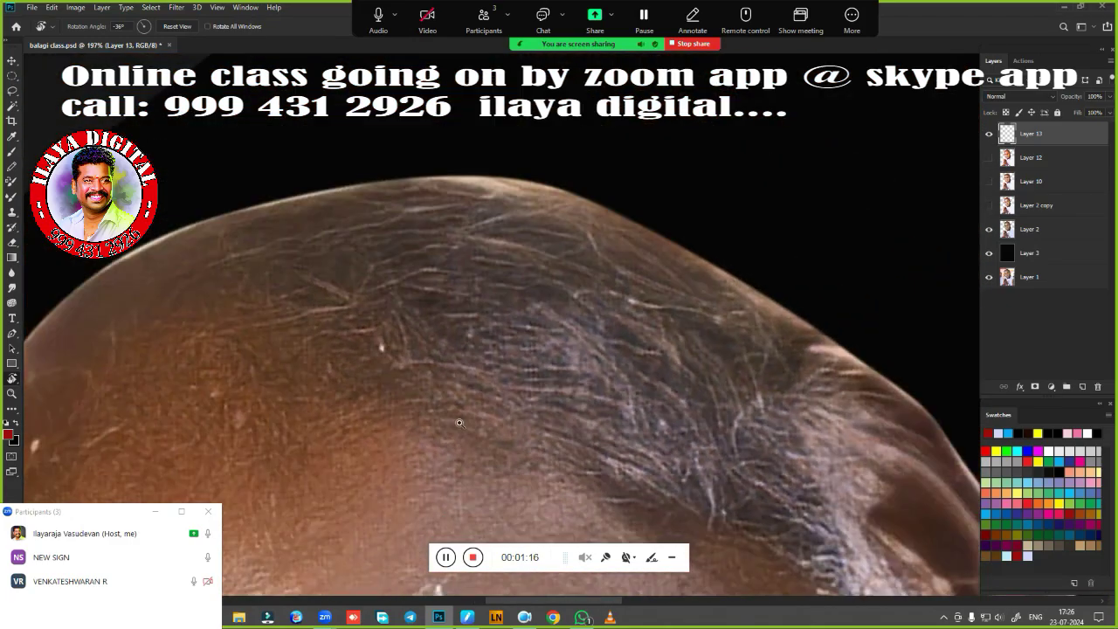
Examine the flow of the original hair strands from the crown down to the temple and ear
{"action": "left_click", "coordinate": [459, 423], "text": "alt"}
{"action": "key", "text": "Escape"}
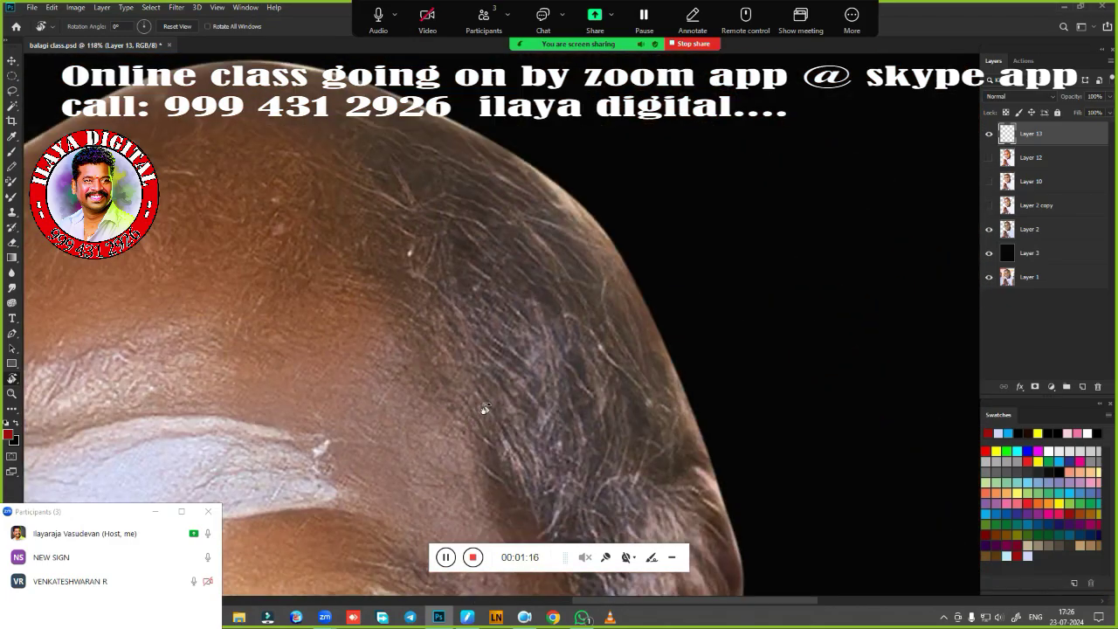
{"action": "left_click", "coordinate": [532, 383], "text": "alt"}
{"action": "left_click", "coordinate": [492, 390], "text": "alt"}
{"action": "scroll", "coordinate": [491, 389], "scroll_direction": "up", "scroll_amount": 5}
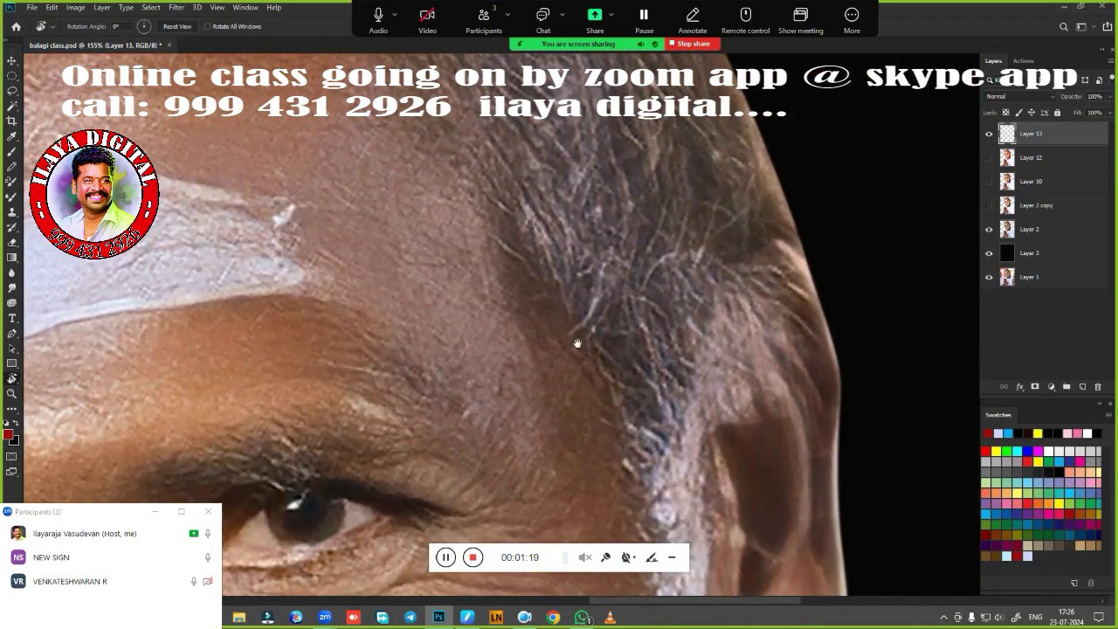
{"action": "scroll", "coordinate": [494, 451], "scroll_direction": "up", "scroll_amount": 3}
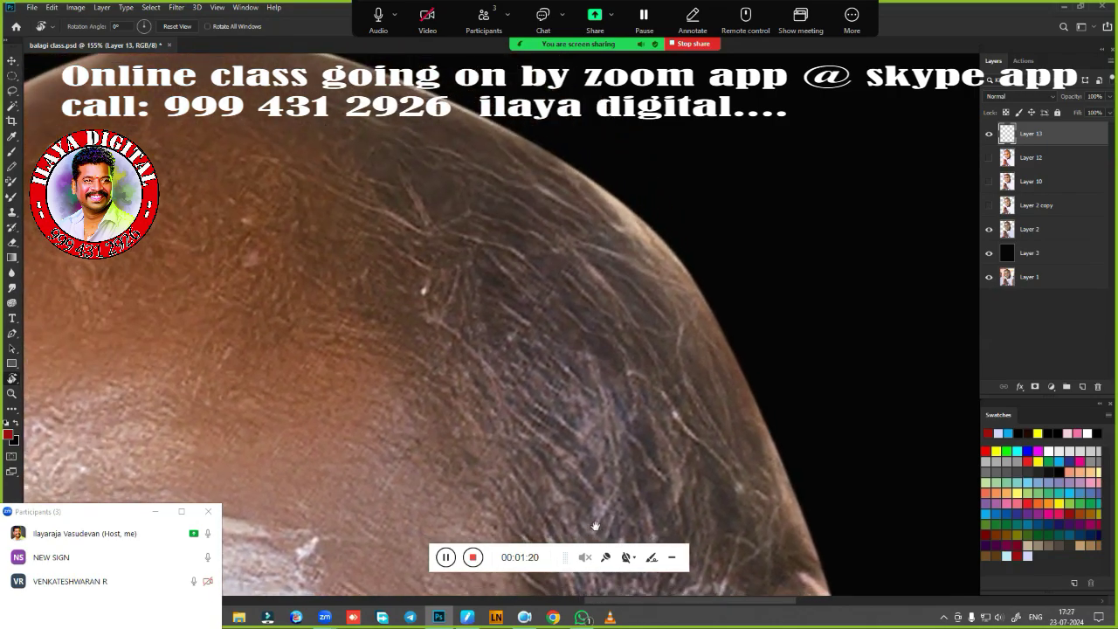
{"action": "scroll", "coordinate": [535, 394], "scroll_direction": "up", "scroll_amount": 2}
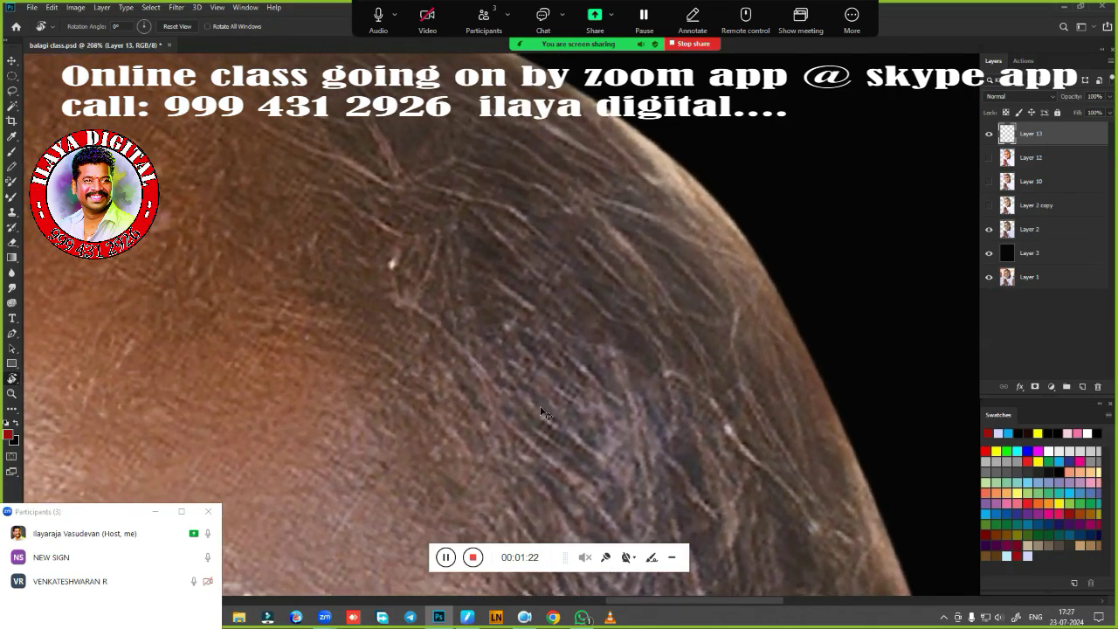
Switch to the Huion tablet settings, select the Photoshop profile and set the digital pen's pressure sensitivity to the hardest preset
{"action": "left_click", "coordinate": [468, 617]}
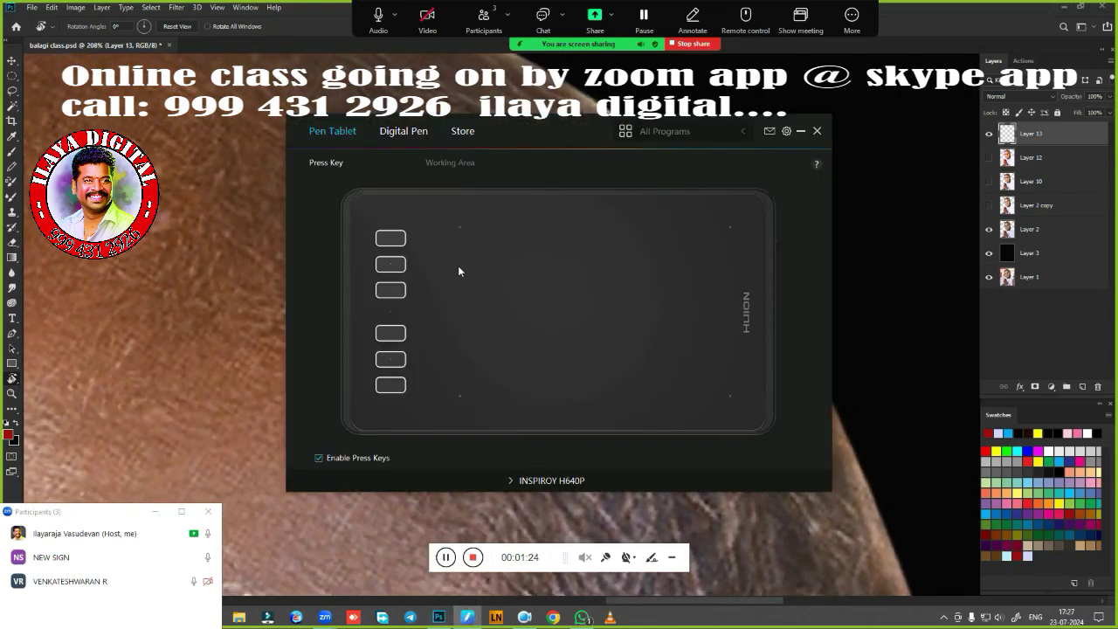
{"action": "left_click", "coordinate": [678, 136]}
{"action": "left_click", "coordinate": [667, 173]}
{"action": "left_click", "coordinate": [397, 133]}
{"action": "left_click", "coordinate": [479, 166]}
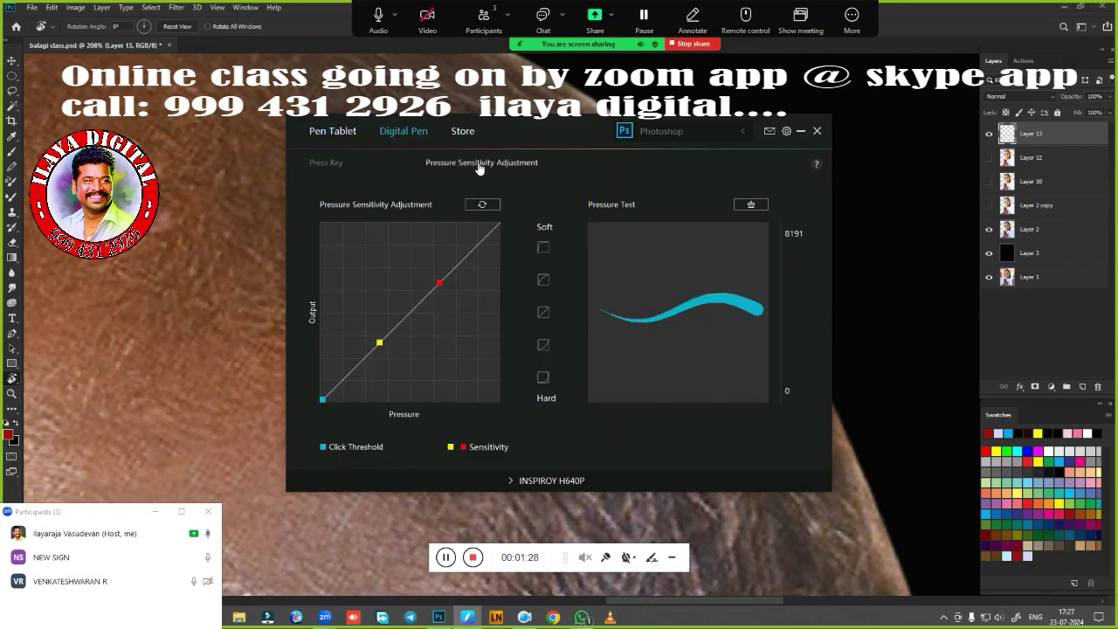
{"action": "left_click", "coordinate": [543, 376]}
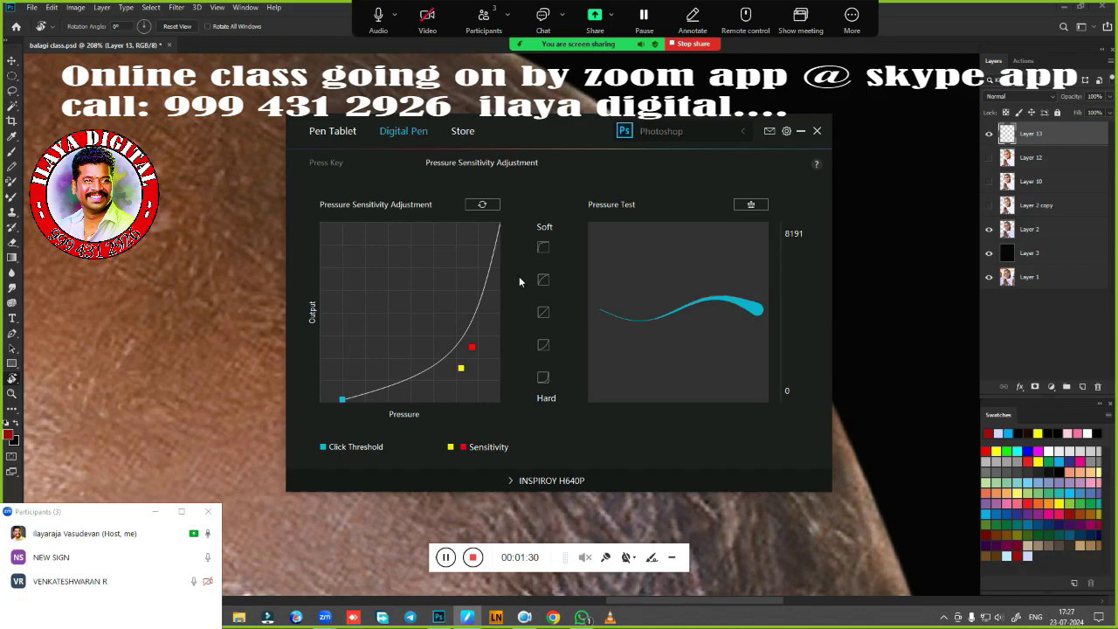
{"action": "left_click", "coordinate": [814, 131]}
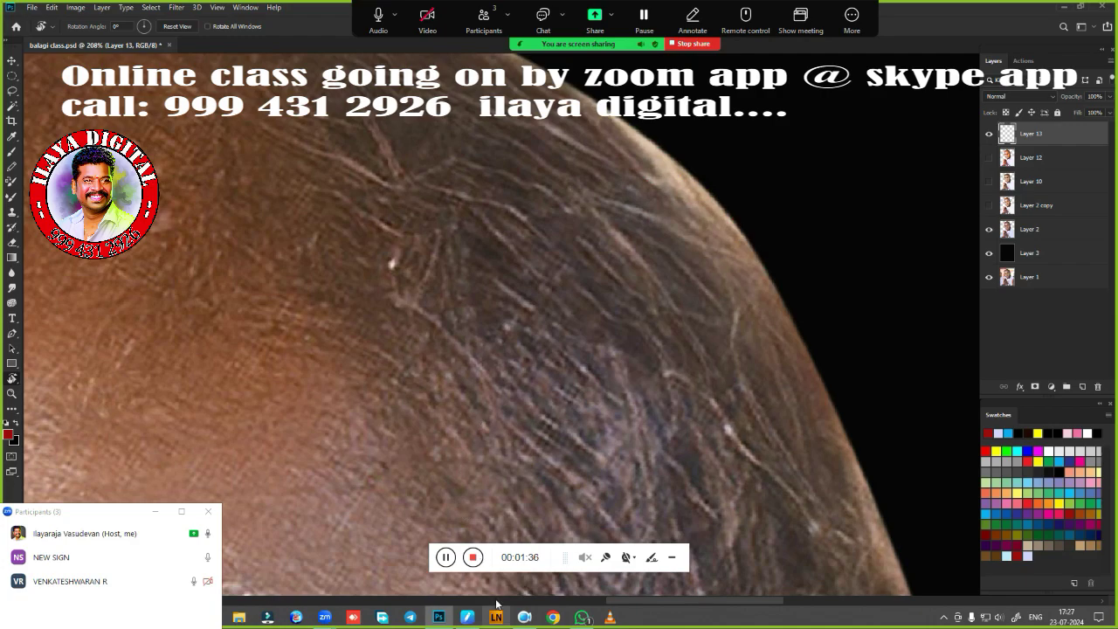
Reopen the tablet settings, compare the linear and harder pen pressure presets, and reselect the hardest one
{"action": "left_click", "coordinate": [470, 616]}
{"action": "left_click", "coordinate": [544, 312]}
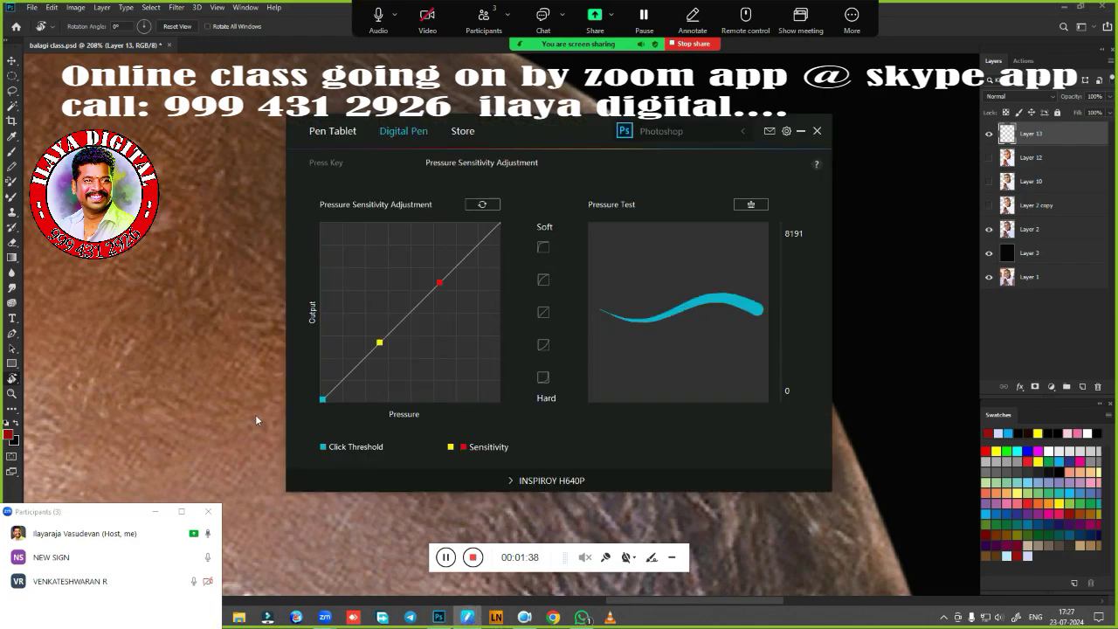
{"action": "left_click", "coordinate": [544, 345]}
{"action": "left_click", "coordinate": [543, 377]}
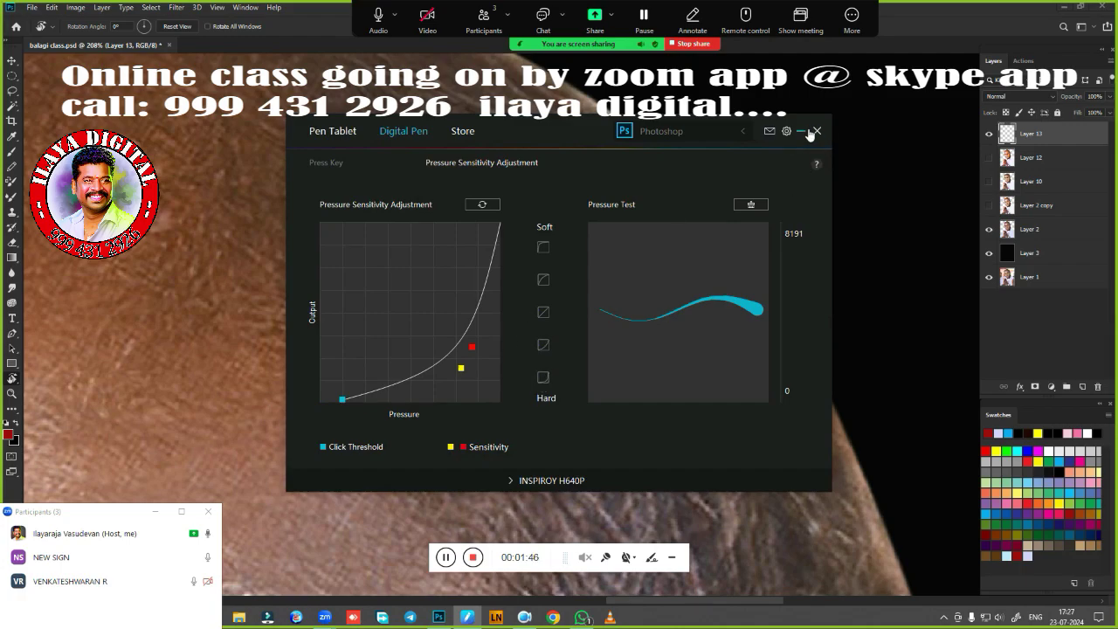
{"action": "left_click", "coordinate": [809, 131]}
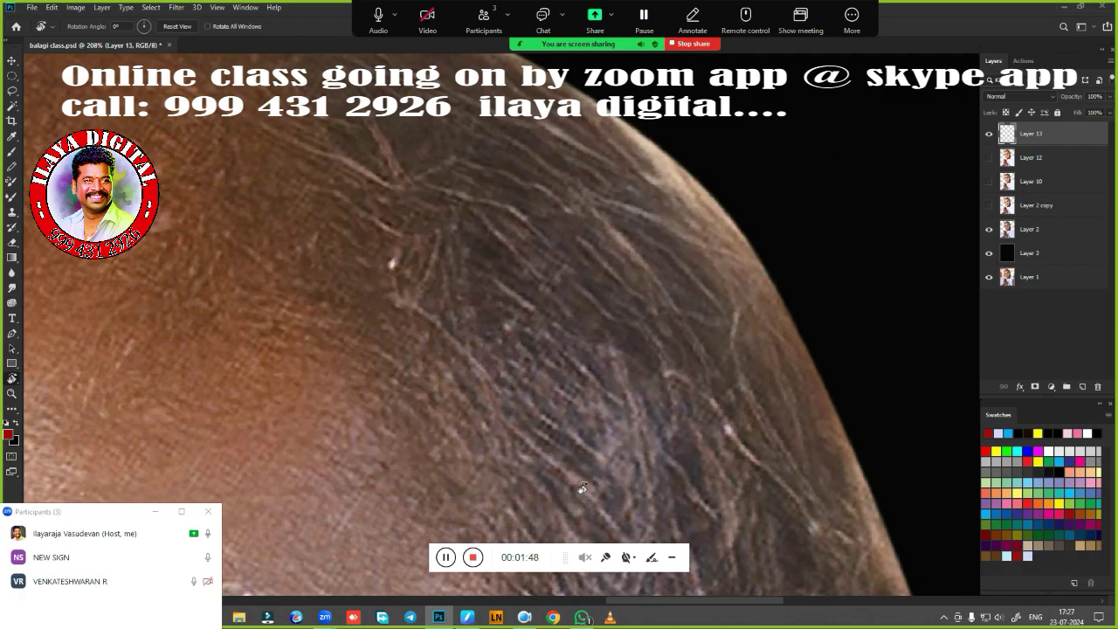
Choose a small textured tip from the custom brush set for the Brush tool and set a cyan-blue foreground color
{"action": "key", "text": "b"}
{"action": "right_click", "coordinate": [576, 497]}
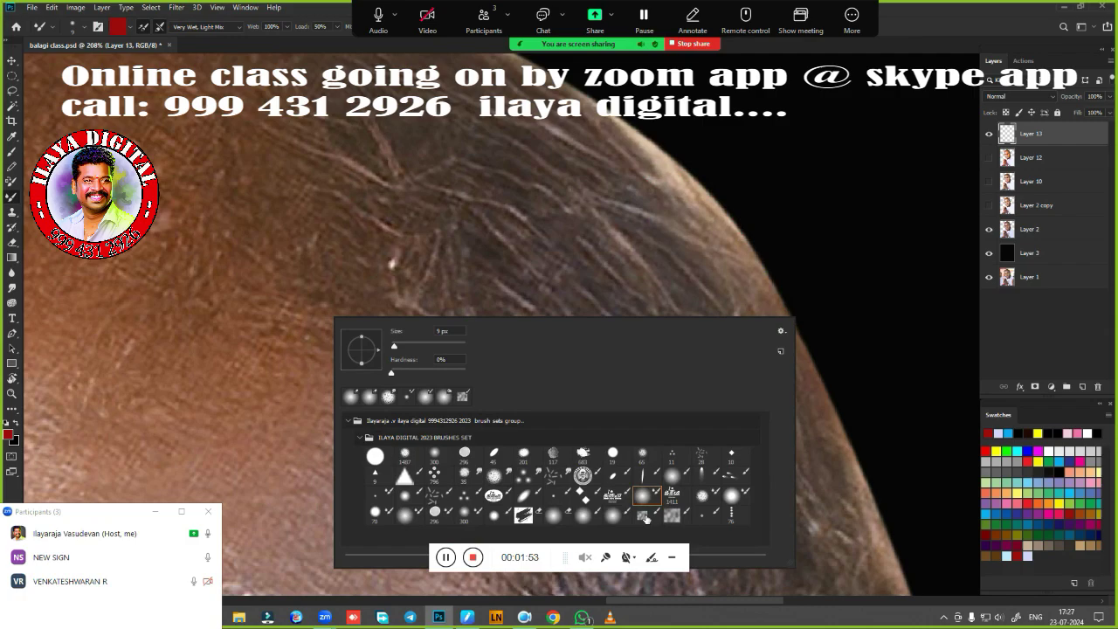
{"action": "left_click", "coordinate": [643, 516]}
{"action": "left_click", "coordinate": [939, 52]}
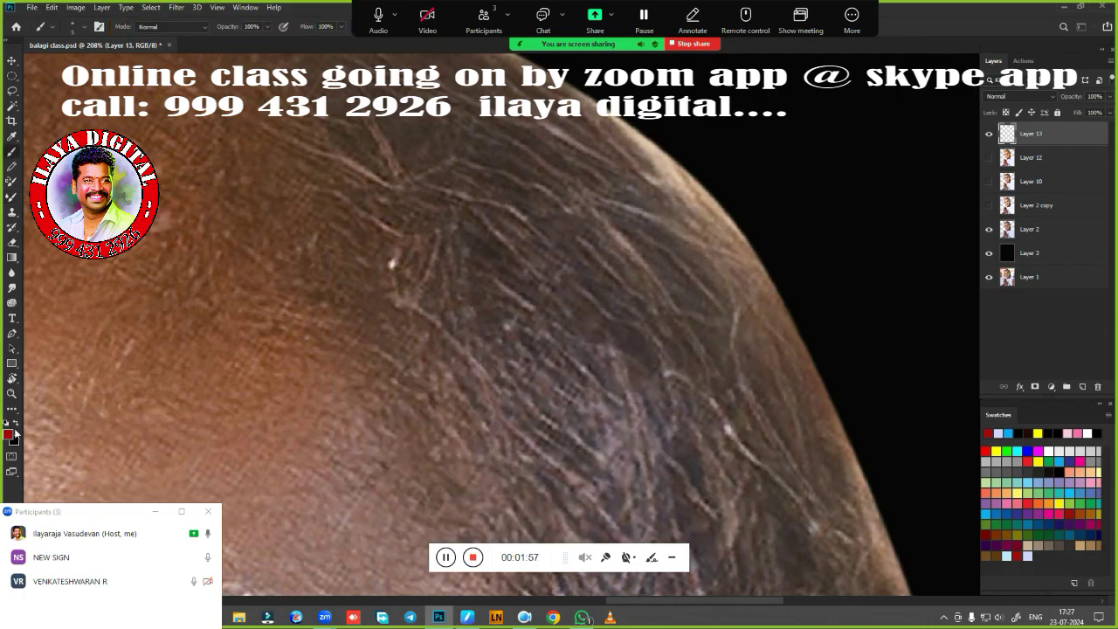
{"action": "left_click", "coordinate": [1048, 449]}
Rotate the canvas view to 40° for painting the hair above the forehead and temple
{"action": "left_click_drag", "start_coordinate": [529, 380], "coordinate": [576, 198]}
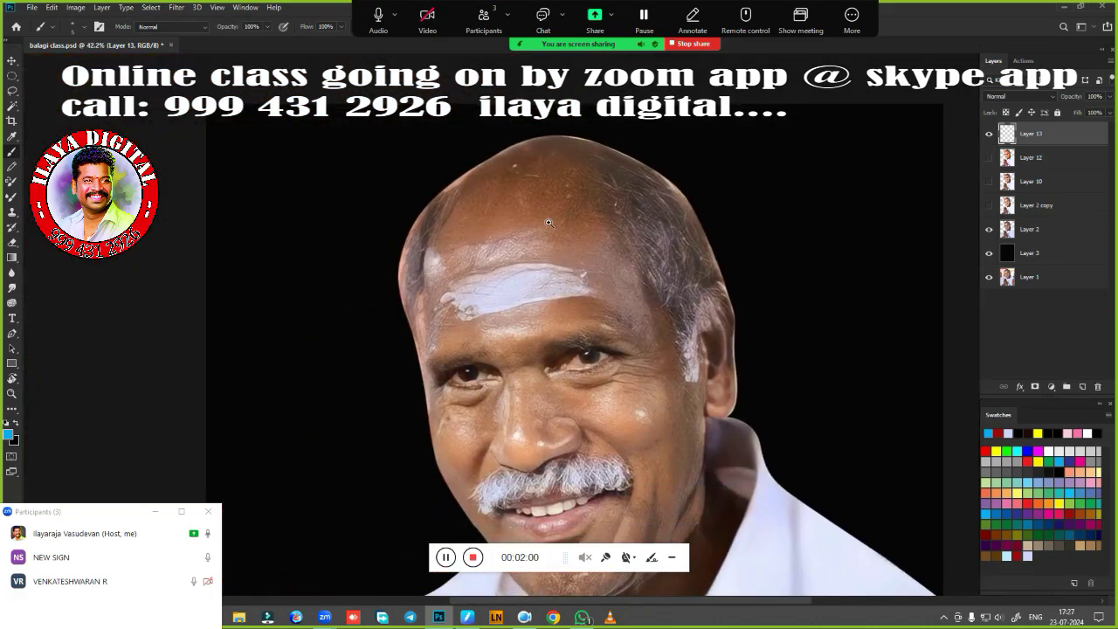
{"action": "left_click_drag", "start_coordinate": [471, 253], "coordinate": [490, 268]}
{"action": "key", "text": "r"}
{"action": "left_click_drag", "start_coordinate": [319, 356], "coordinate": [327, 175]}
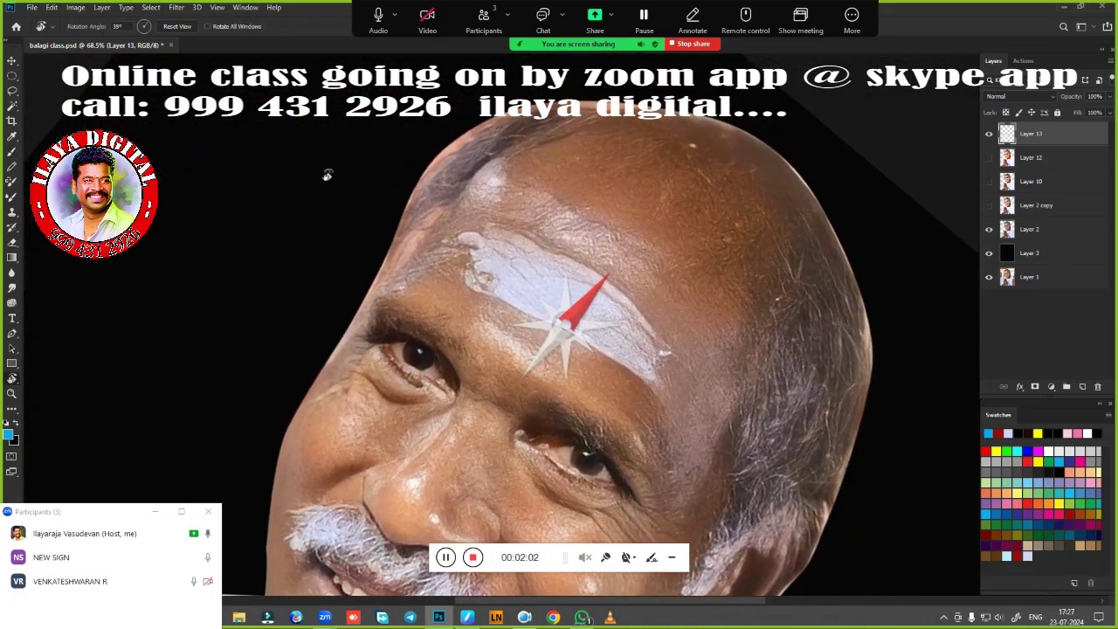
{"action": "left_click_drag", "start_coordinate": [435, 234], "coordinate": [473, 250]}
{"action": "left_click_drag", "start_coordinate": [523, 201], "coordinate": [434, 367]}
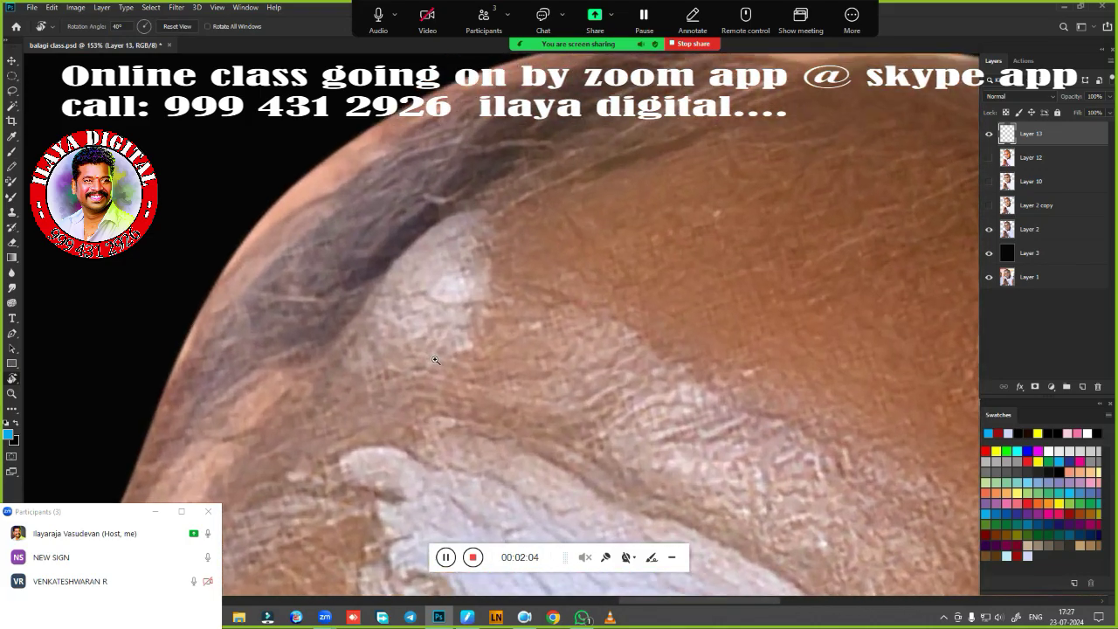
{"action": "left_click_drag", "start_coordinate": [437, 327], "coordinate": [468, 376]}
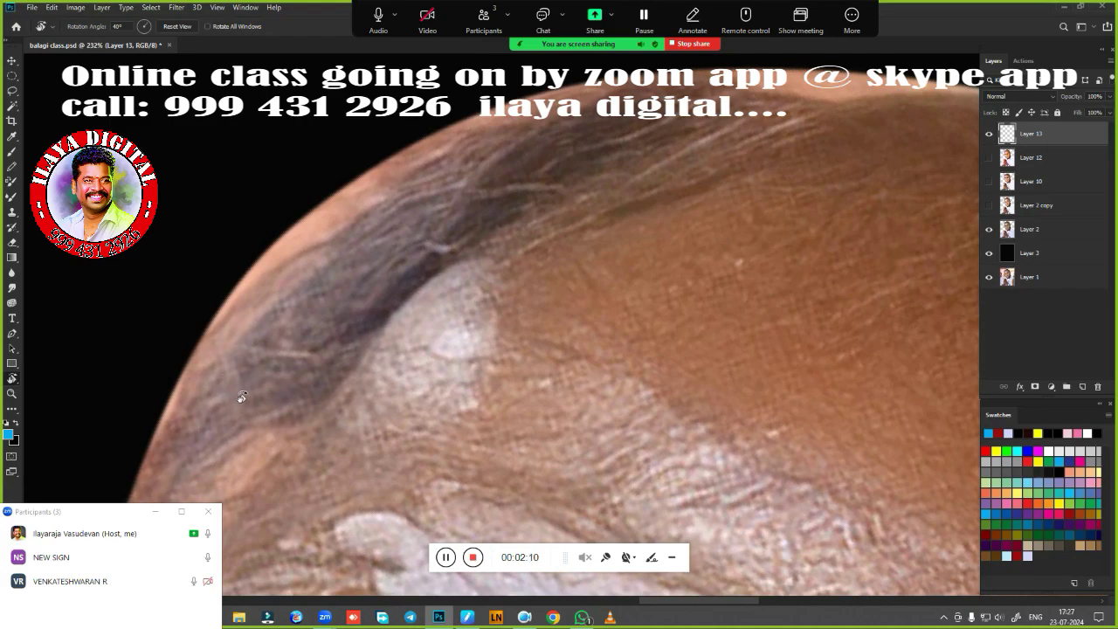
Set the foreground color to light blue #84d5f0 and activate the Brush tool
{"action": "left_click", "coordinate": [10, 436]}
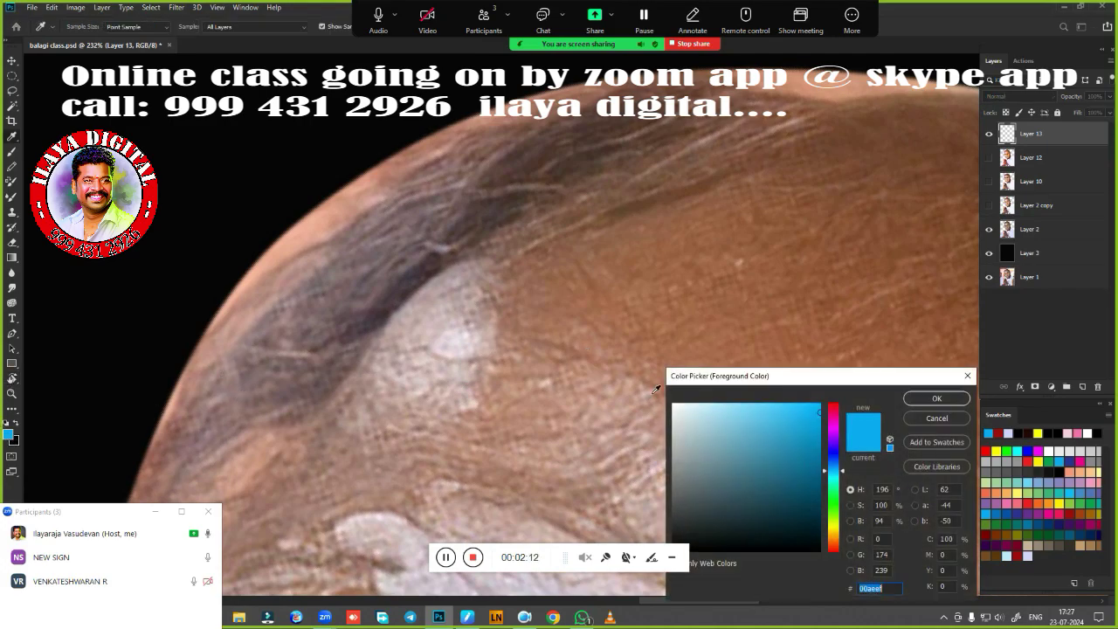
{"action": "left_click", "coordinate": [739, 413]}
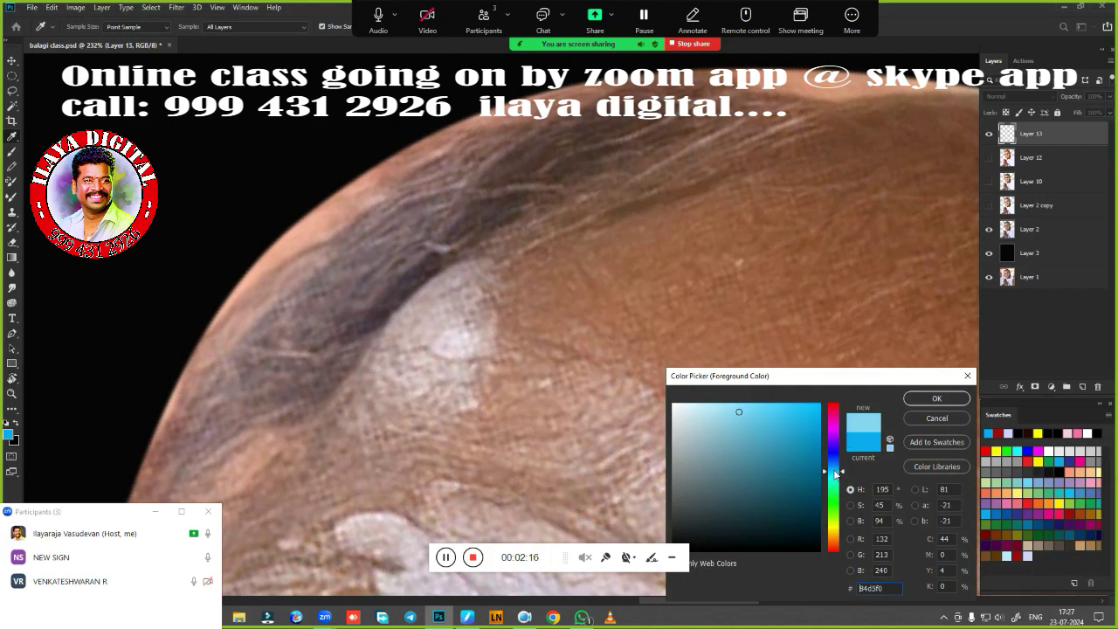
{"action": "left_click", "coordinate": [935, 400]}
{"action": "key", "text": "r"}
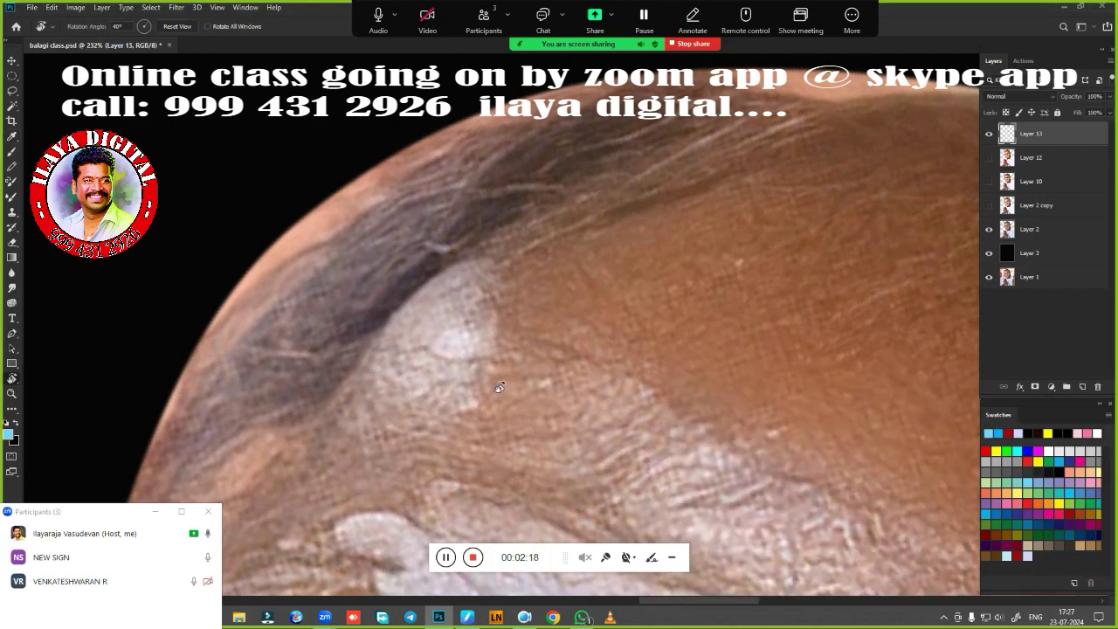
{"action": "key", "text": "b"}
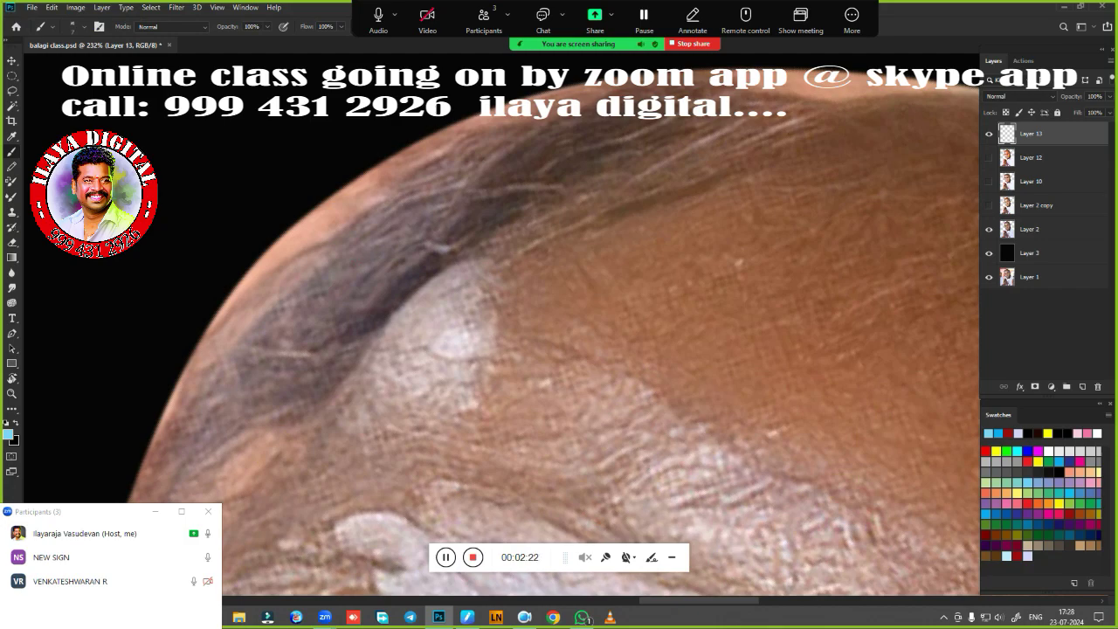
Paint a clump of tapered light-blue hair strands over the dark hair above the white temple patch on Layer 13
{"action": "left_click_drag", "start_coordinate": [508, 378], "coordinate": [449, 512], "text": "ctrl"}
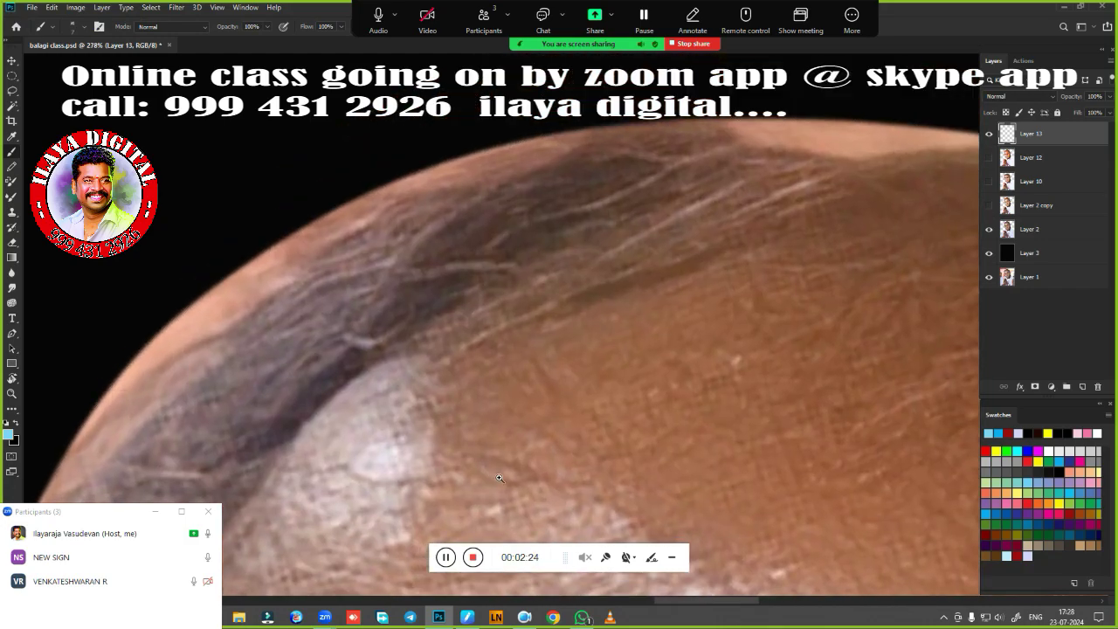
{"action": "left_click_drag", "start_coordinate": [421, 266], "coordinate": [241, 353]}
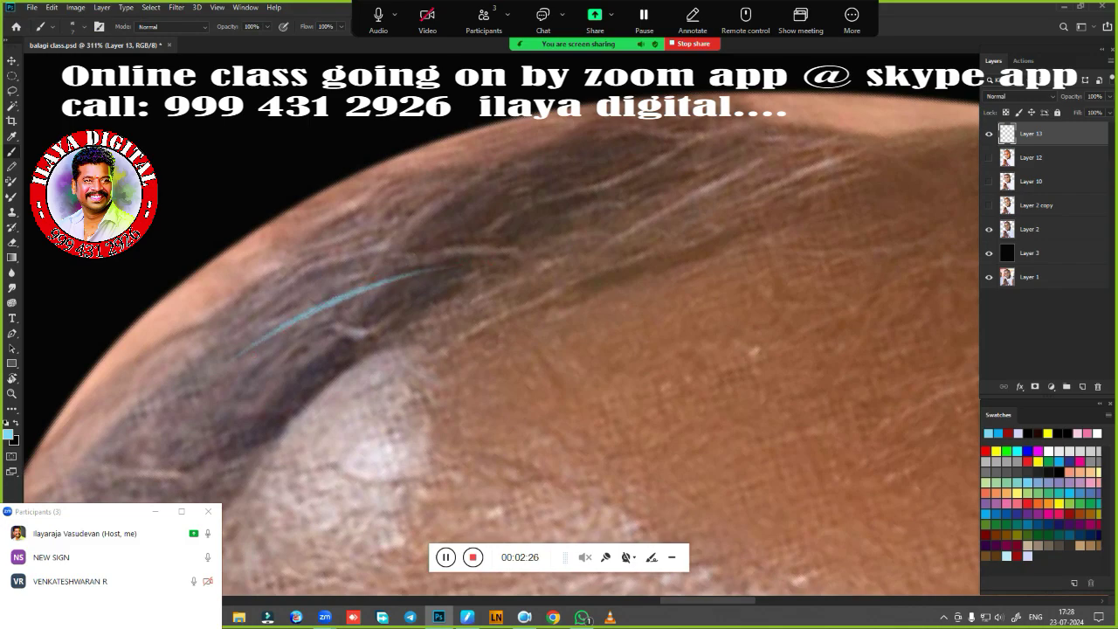
{"action": "mouse_move", "coordinate": [426, 255]}
{"action": "left_mouse_down"}
{"action": "mouse_move", "coordinate": [345, 281]}
{"action": "mouse_move", "coordinate": [255, 337]}
{"action": "left_mouse_up"}
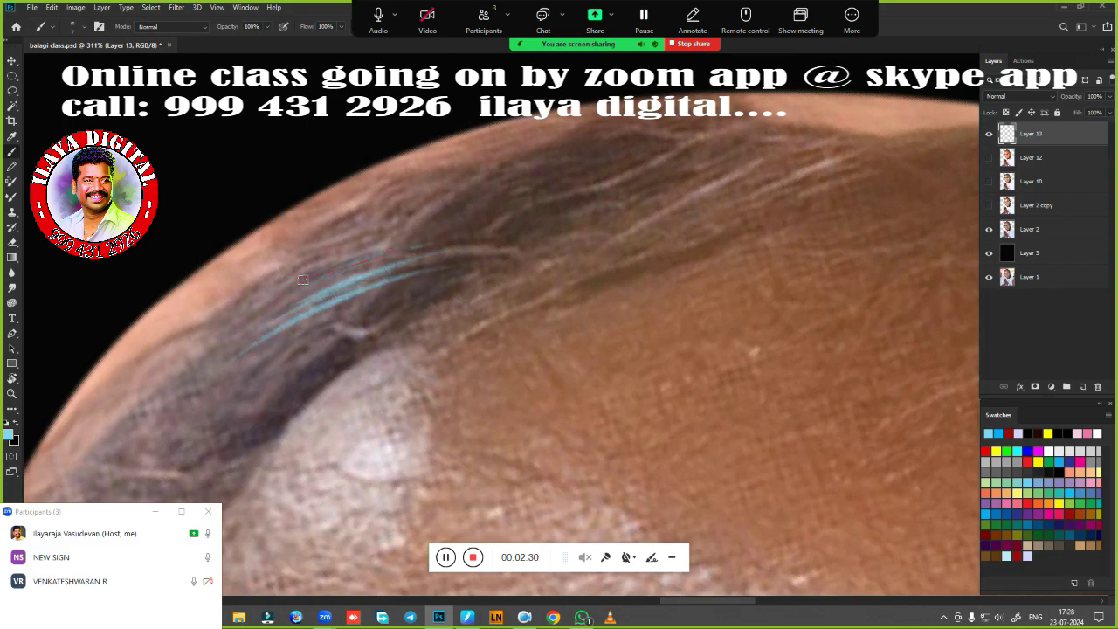
{"action": "left_click_drag", "start_coordinate": [302, 280], "coordinate": [292, 288]}
{"action": "mouse_move", "coordinate": [443, 245]}
{"action": "left_mouse_down"}
{"action": "mouse_move", "coordinate": [325, 288]}
{"action": "mouse_move", "coordinate": [456, 231]}
{"action": "mouse_move", "coordinate": [333, 260]}
{"action": "left_mouse_up"}
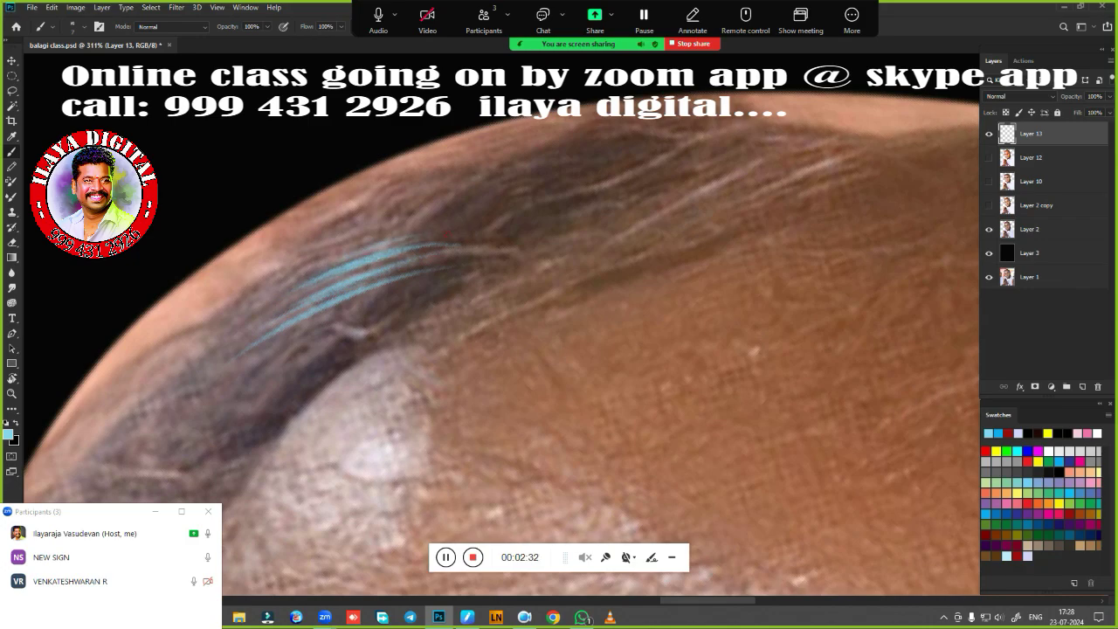
{"action": "mouse_move", "coordinate": [462, 276]}
{"action": "left_mouse_down"}
{"action": "mouse_move", "coordinate": [360, 388]}
{"action": "mouse_move", "coordinate": [302, 323]}
{"action": "left_mouse_up"}
{"action": "left_click_drag", "start_coordinate": [443, 285], "coordinate": [335, 308]}
Paint a second clump of light-blue strands farther up the hair, extending it along the head's outline
{"action": "mouse_move", "coordinate": [482, 280]}
{"action": "left_mouse_down"}
{"action": "mouse_move", "coordinate": [437, 274]}
{"action": "mouse_move", "coordinate": [332, 304]}
{"action": "mouse_move", "coordinate": [399, 272]}
{"action": "mouse_move", "coordinate": [503, 260]}
{"action": "left_mouse_up"}
{"action": "mouse_move", "coordinate": [387, 266]}
{"action": "left_mouse_down"}
{"action": "mouse_move", "coordinate": [512, 247]}
{"action": "mouse_move", "coordinate": [541, 228]}
{"action": "mouse_move", "coordinate": [585, 237]}
{"action": "left_mouse_up"}
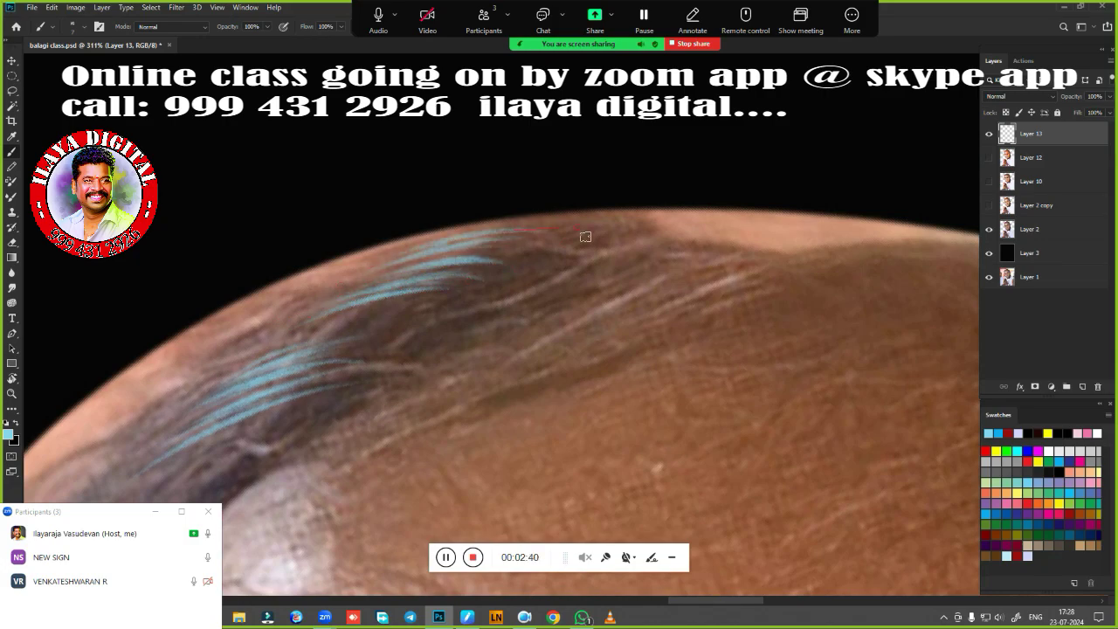
{"action": "mouse_move", "coordinate": [448, 244]}
{"action": "left_mouse_down"}
{"action": "mouse_move", "coordinate": [577, 225]}
{"action": "mouse_move", "coordinate": [616, 202]}
{"action": "left_mouse_up"}
{"action": "left_click_drag", "start_coordinate": [488, 220], "coordinate": [657, 202]}
{"action": "left_click_drag", "start_coordinate": [524, 217], "coordinate": [662, 199]}
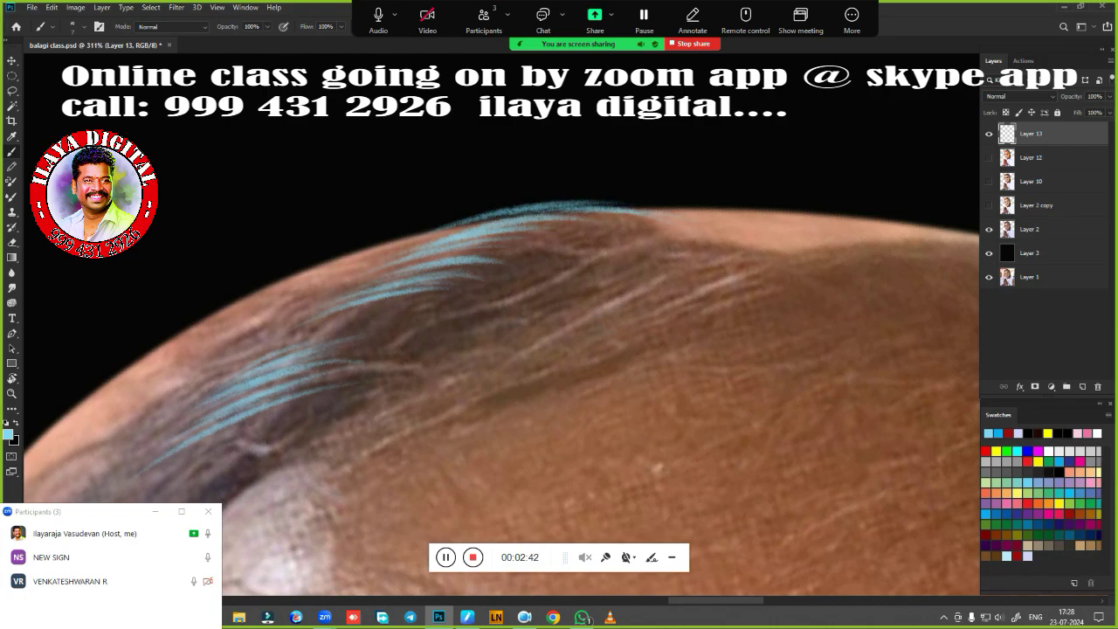
Paint a dense clump of light-blue strands over the hair tips near the edge of the bald crown
{"action": "mouse_move", "coordinate": [583, 327]}
{"action": "left_mouse_down"}
{"action": "mouse_move", "coordinate": [494, 314]}
{"action": "mouse_move", "coordinate": [669, 276]}
{"action": "left_mouse_up"}
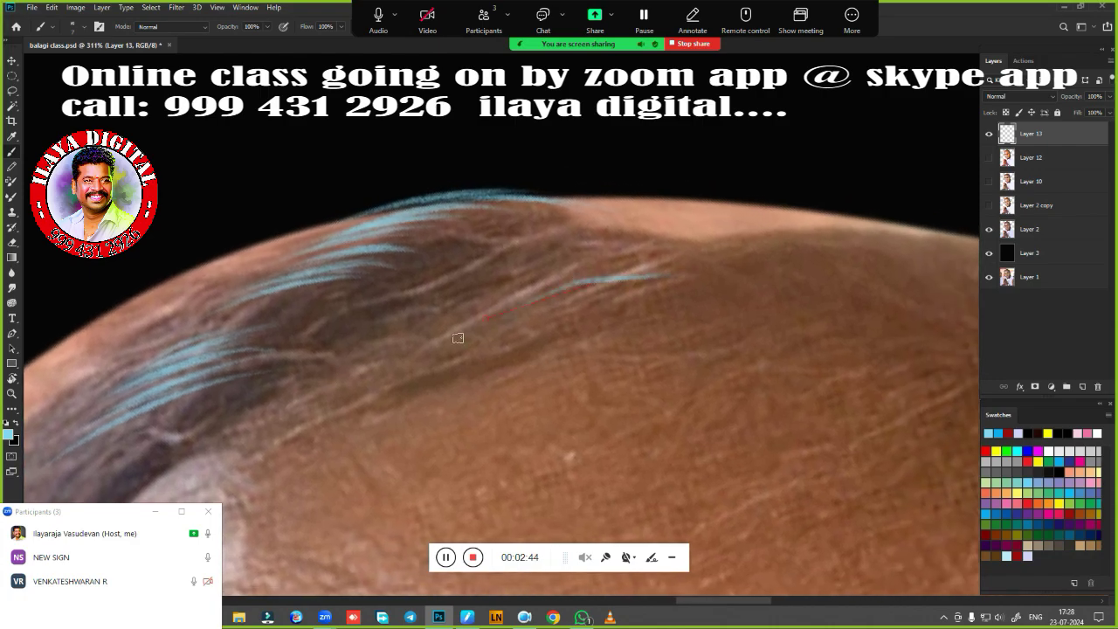
{"action": "mouse_move", "coordinate": [538, 299]}
{"action": "left_mouse_down"}
{"action": "mouse_move", "coordinate": [641, 270]}
{"action": "mouse_move", "coordinate": [636, 261]}
{"action": "left_mouse_up"}
{"action": "left_click_drag", "start_coordinate": [559, 275], "coordinate": [650, 260]}
{"action": "mouse_move", "coordinate": [528, 281]}
{"action": "left_mouse_down"}
{"action": "mouse_move", "coordinate": [678, 262]}
{"action": "mouse_move", "coordinate": [680, 252]}
{"action": "left_mouse_up"}
{"action": "mouse_move", "coordinate": [517, 269]}
{"action": "left_mouse_down"}
{"action": "mouse_move", "coordinate": [720, 238]}
{"action": "mouse_move", "coordinate": [707, 236]}
{"action": "left_mouse_up"}
{"action": "left_click_drag", "start_coordinate": [560, 245], "coordinate": [681, 232]}
{"action": "left_click_drag", "start_coordinate": [524, 251], "coordinate": [679, 234]}
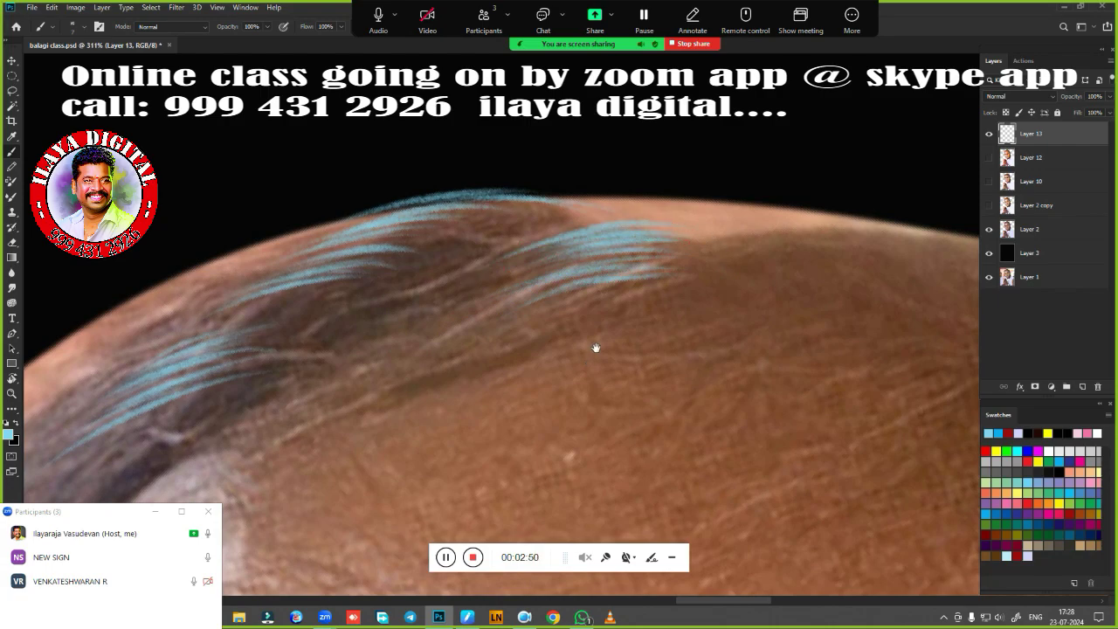
Paint long light-blue strands over the head's outline at the crown, plus a strand on the scalp just inside it
{"action": "left_click_drag", "start_coordinate": [594, 347], "coordinate": [412, 389]}
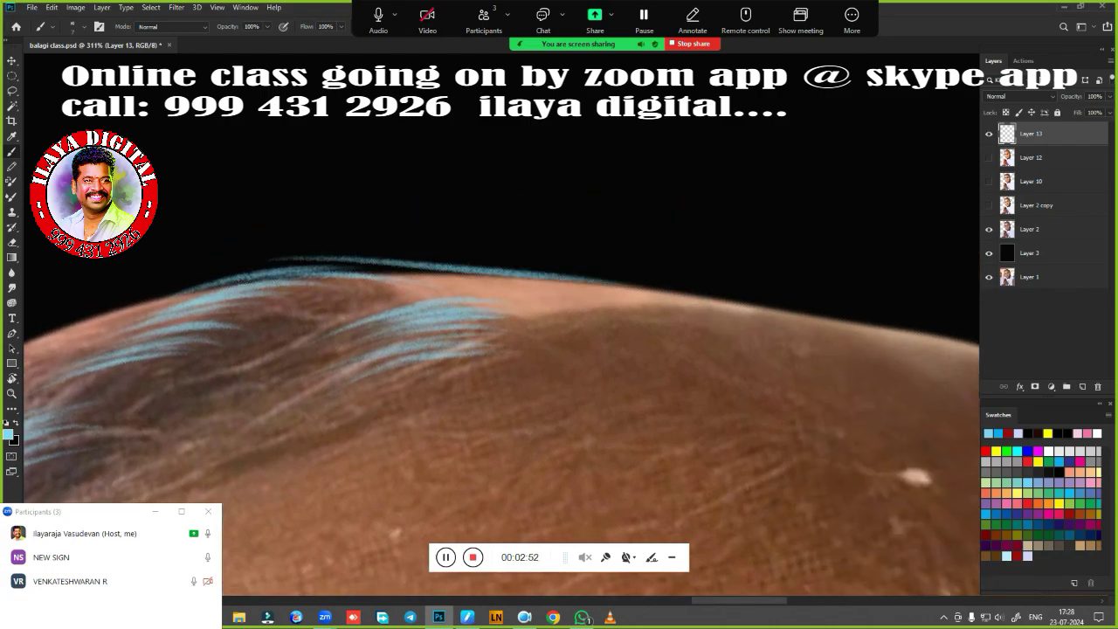
{"action": "left_click_drag", "start_coordinate": [220, 270], "coordinate": [492, 269]}
{"action": "left_click_drag", "start_coordinate": [734, 299], "coordinate": [515, 267]}
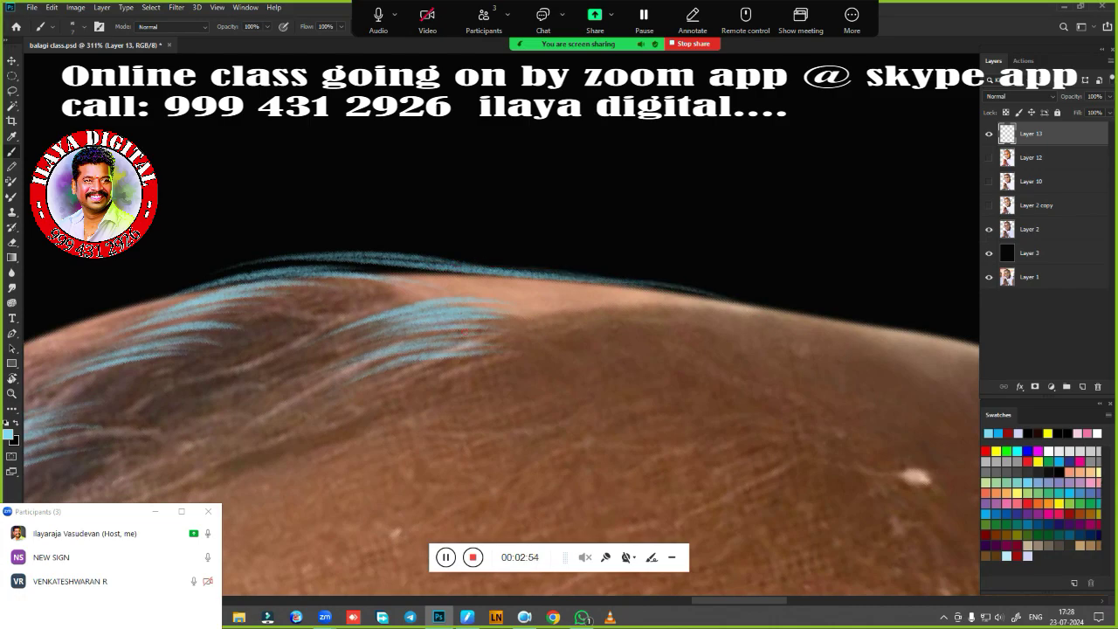
{"action": "mouse_move", "coordinate": [700, 329]}
{"action": "left_mouse_down"}
{"action": "mouse_move", "coordinate": [503, 330]}
{"action": "mouse_move", "coordinate": [601, 318]}
{"action": "left_mouse_up"}
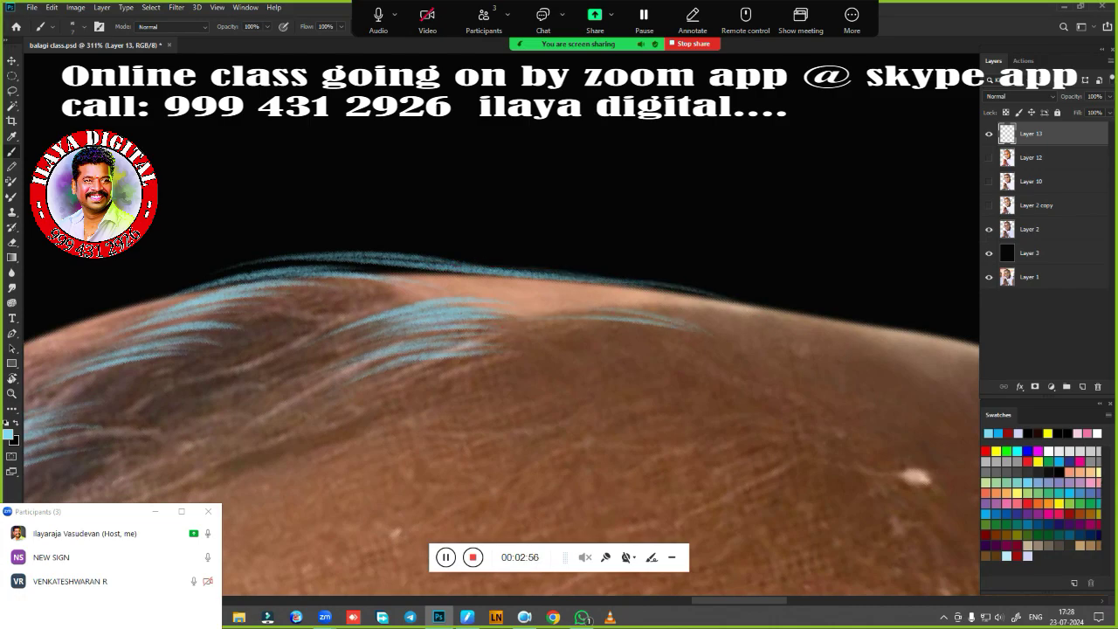
Switch to the Huion tablet settings and set the digital pen's pressure sensitivity to the second-hardest preset
{"action": "left_click", "coordinate": [467, 618]}
{"action": "left_click", "coordinate": [543, 347]}
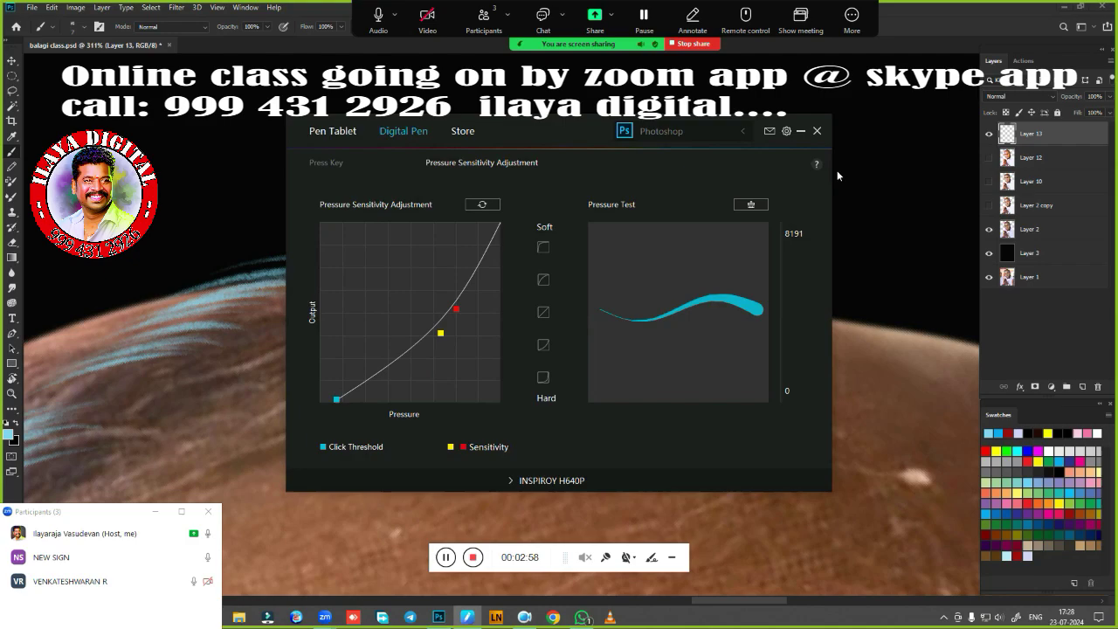
{"action": "left_click", "coordinate": [800, 132]}
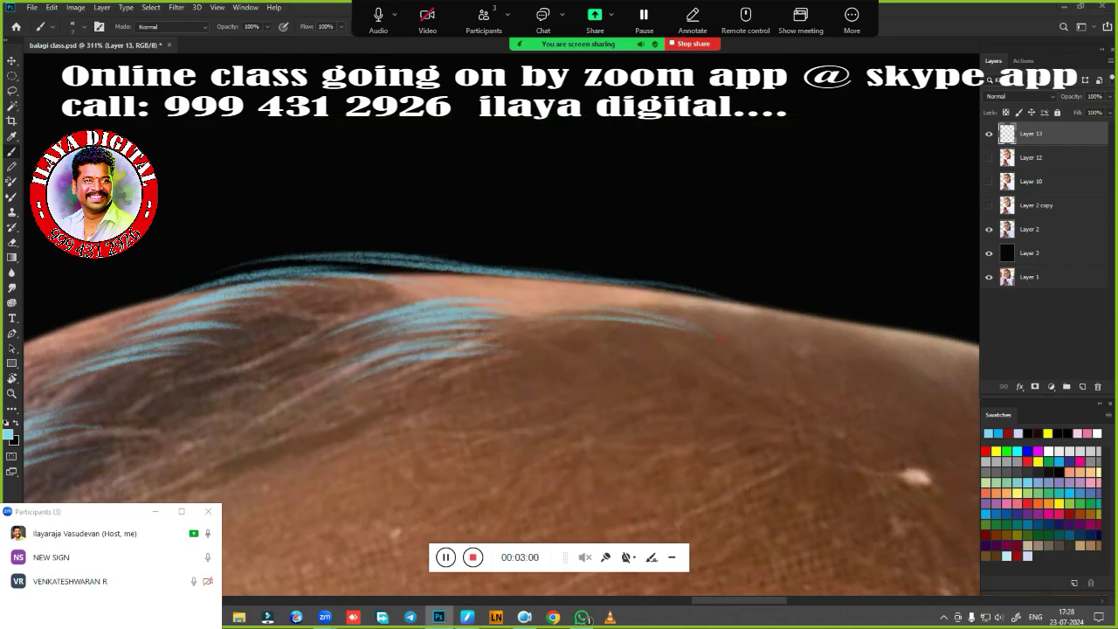
Thicken the strand clump just inside the crown's outline and paint a sparser clump below the dense hair tips
{"action": "mouse_move", "coordinate": [576, 309]}
{"action": "left_mouse_down"}
{"action": "mouse_move", "coordinate": [712, 332]}
{"action": "mouse_move", "coordinate": [688, 308]}
{"action": "mouse_move", "coordinate": [711, 319]}
{"action": "left_mouse_up"}
{"action": "left_click_drag", "start_coordinate": [597, 289], "coordinate": [714, 311]}
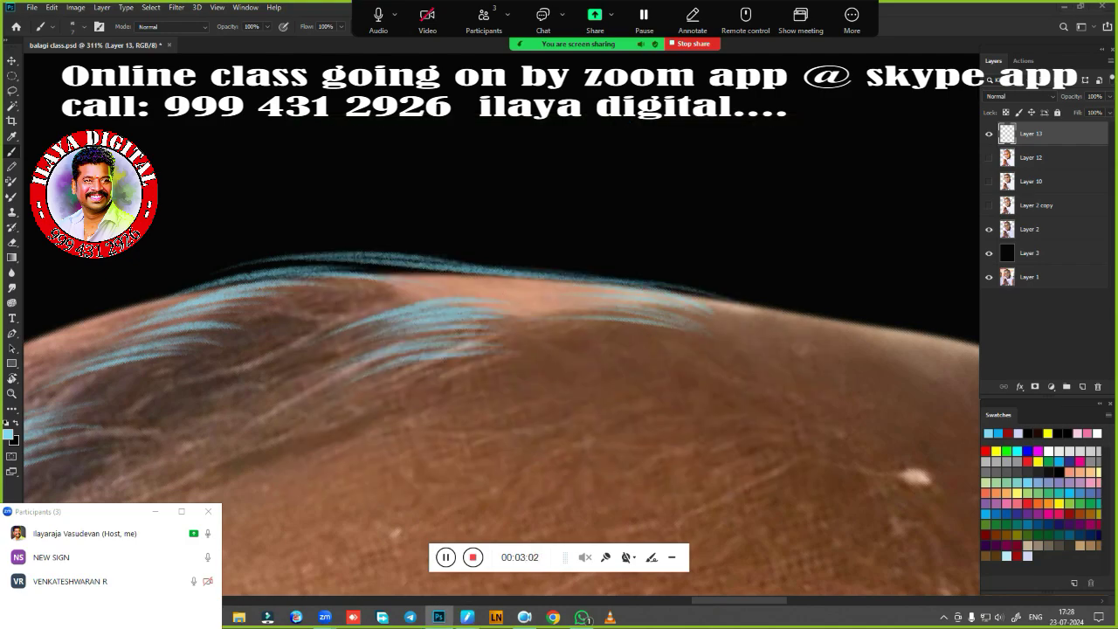
{"action": "left_click_drag", "start_coordinate": [553, 348], "coordinate": [795, 292]}
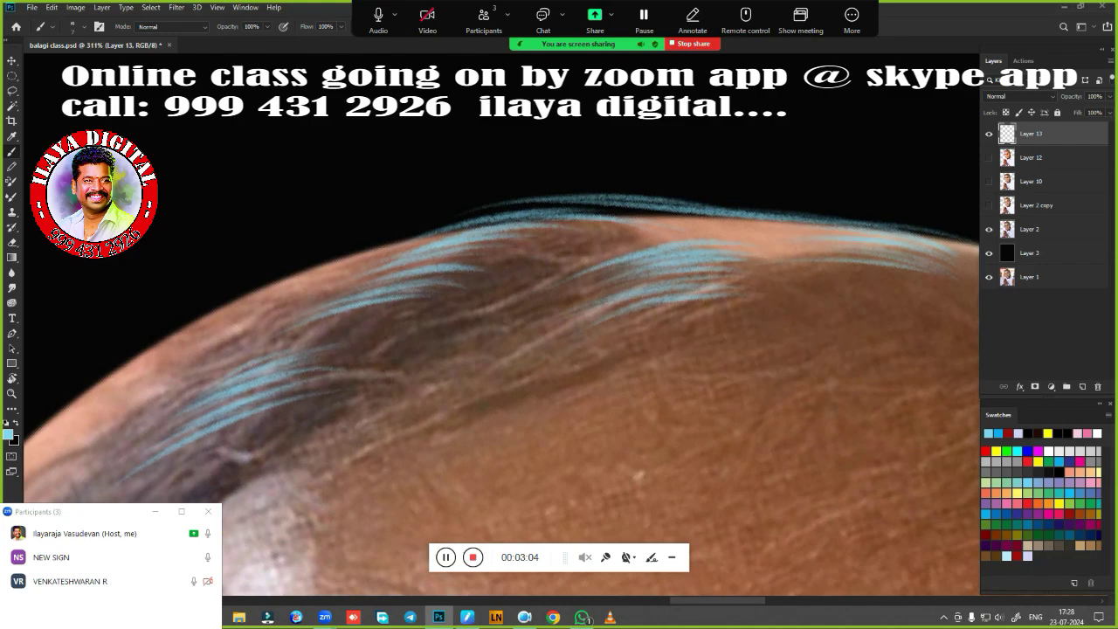
{"action": "left_click_drag", "start_coordinate": [740, 327], "coordinate": [568, 358]}
{"action": "mouse_move", "coordinate": [706, 325]}
{"action": "left_mouse_down"}
{"action": "mouse_move", "coordinate": [575, 353]}
{"action": "mouse_move", "coordinate": [727, 353]}
{"action": "left_mouse_up"}
{"action": "left_click_drag", "start_coordinate": [613, 370], "coordinate": [715, 365]}
{"action": "left_click_drag", "start_coordinate": [626, 337], "coordinate": [805, 335]}
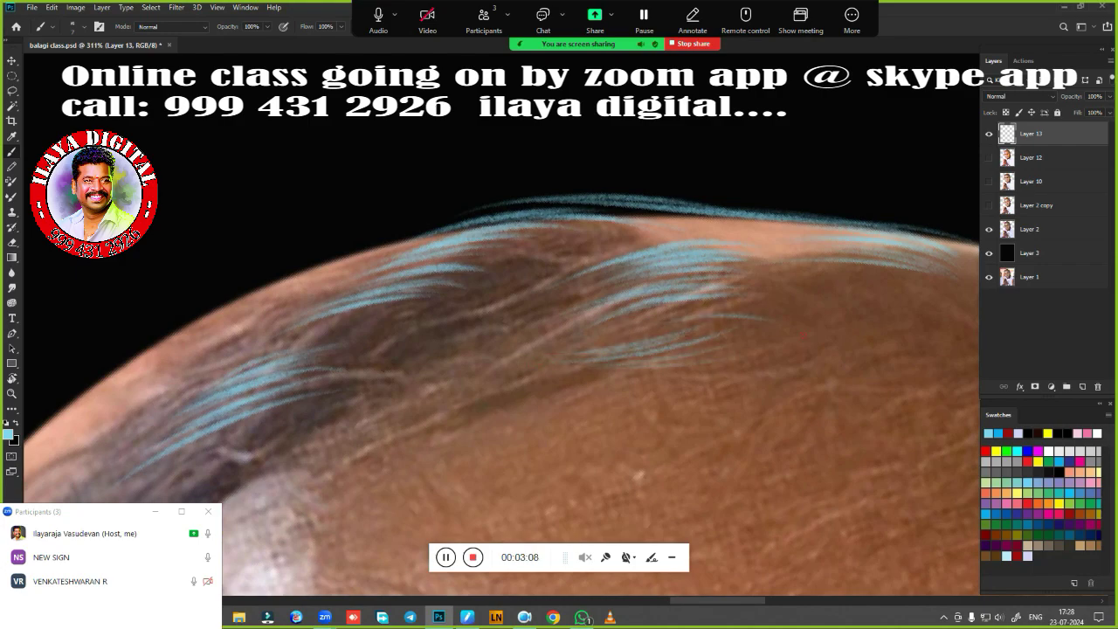
{"action": "left_click_drag", "start_coordinate": [723, 303], "coordinate": [776, 305]}
Paint a few thin light-blue strands across the bald crown beyond the hair tips
{"action": "left_click_drag", "start_coordinate": [601, 376], "coordinate": [331, 368]}
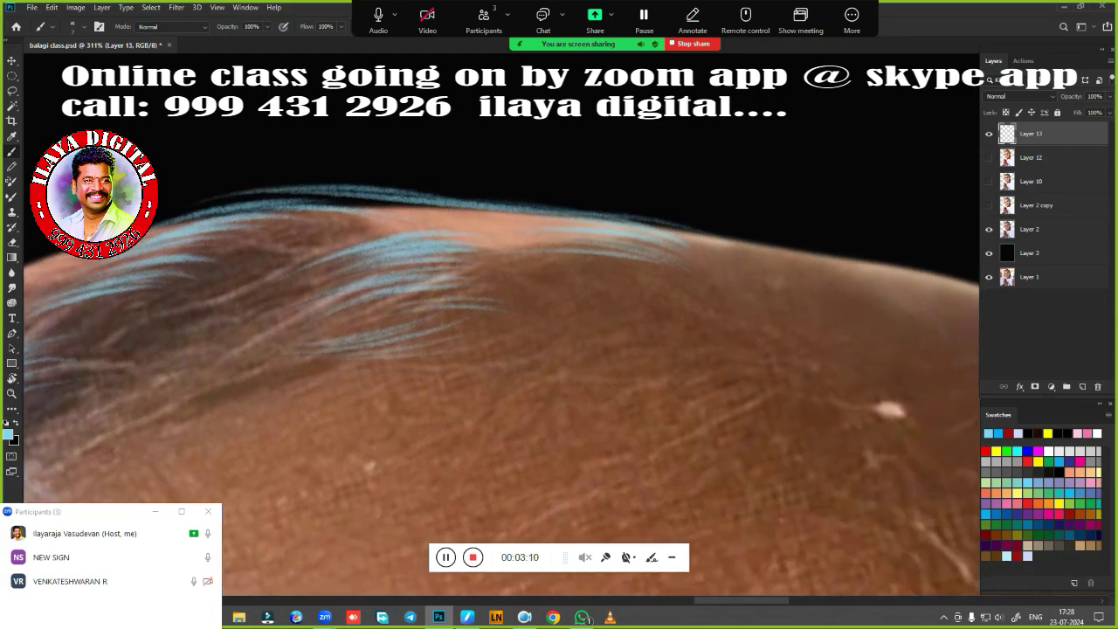
{"action": "left_click_drag", "start_coordinate": [533, 321], "coordinate": [697, 302]}
{"action": "left_click_drag", "start_coordinate": [588, 294], "coordinate": [695, 281]}
{"action": "left_click_drag", "start_coordinate": [420, 343], "coordinate": [760, 323]}
Paint light-blue strands through the dark middle of the hair, leading toward the dense clump at the crown
{"action": "left_click_drag", "start_coordinate": [431, 319], "coordinate": [572, 299]}
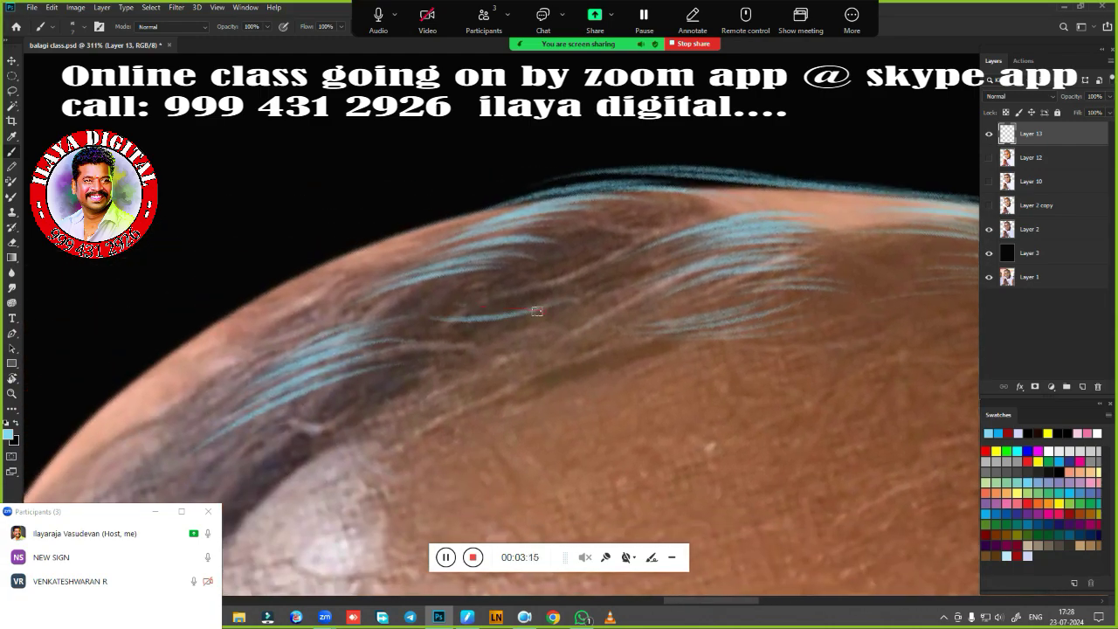
{"action": "mouse_move", "coordinate": [470, 319]}
{"action": "left_mouse_down"}
{"action": "mouse_move", "coordinate": [573, 298]}
{"action": "mouse_move", "coordinate": [482, 301]}
{"action": "left_mouse_up"}
{"action": "mouse_move", "coordinate": [594, 274]}
{"action": "left_mouse_down"}
{"action": "mouse_move", "coordinate": [486, 299]}
{"action": "mouse_move", "coordinate": [535, 285]}
{"action": "left_mouse_up"}
{"action": "mouse_move", "coordinate": [611, 254]}
{"action": "left_mouse_down"}
{"action": "mouse_move", "coordinate": [535, 267]}
{"action": "mouse_move", "coordinate": [687, 227]}
{"action": "mouse_move", "coordinate": [691, 216]}
{"action": "left_mouse_up"}
{"action": "left_click_drag", "start_coordinate": [610, 235], "coordinate": [709, 210]}
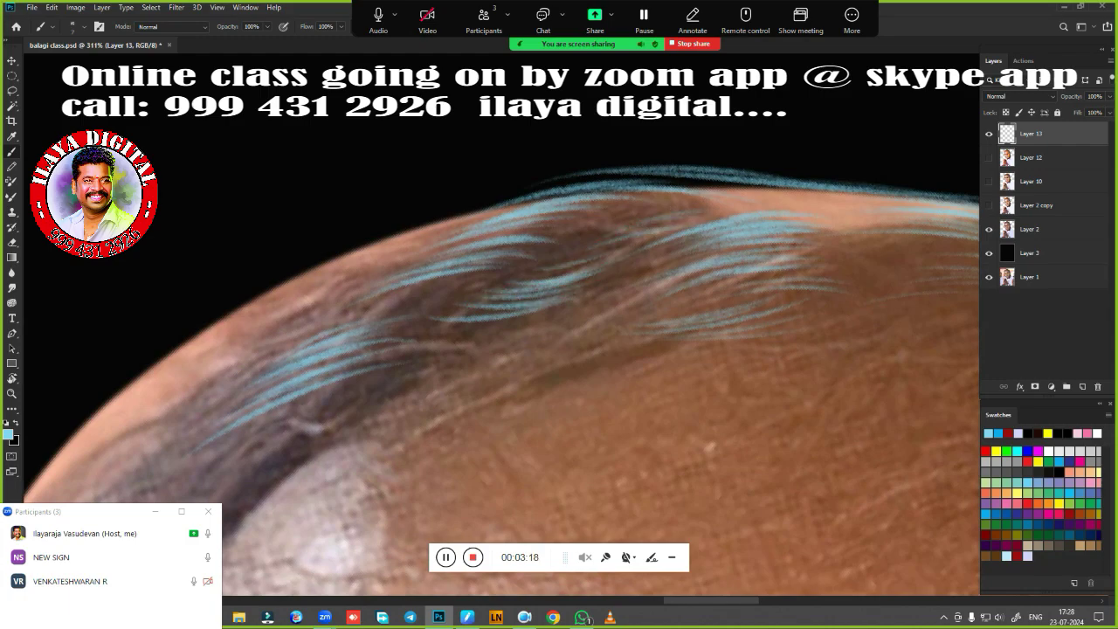
Paint a clump of light-blue strands along the forehead hairline just above the white temple patch
{"action": "mouse_move", "coordinate": [541, 384]}
{"action": "left_mouse_down"}
{"action": "mouse_move", "coordinate": [411, 416]}
{"action": "mouse_move", "coordinate": [400, 395]}
{"action": "left_mouse_up"}
{"action": "left_click_drag", "start_coordinate": [498, 389], "coordinate": [392, 404]}
{"action": "left_click_drag", "start_coordinate": [542, 373], "coordinate": [371, 405]}
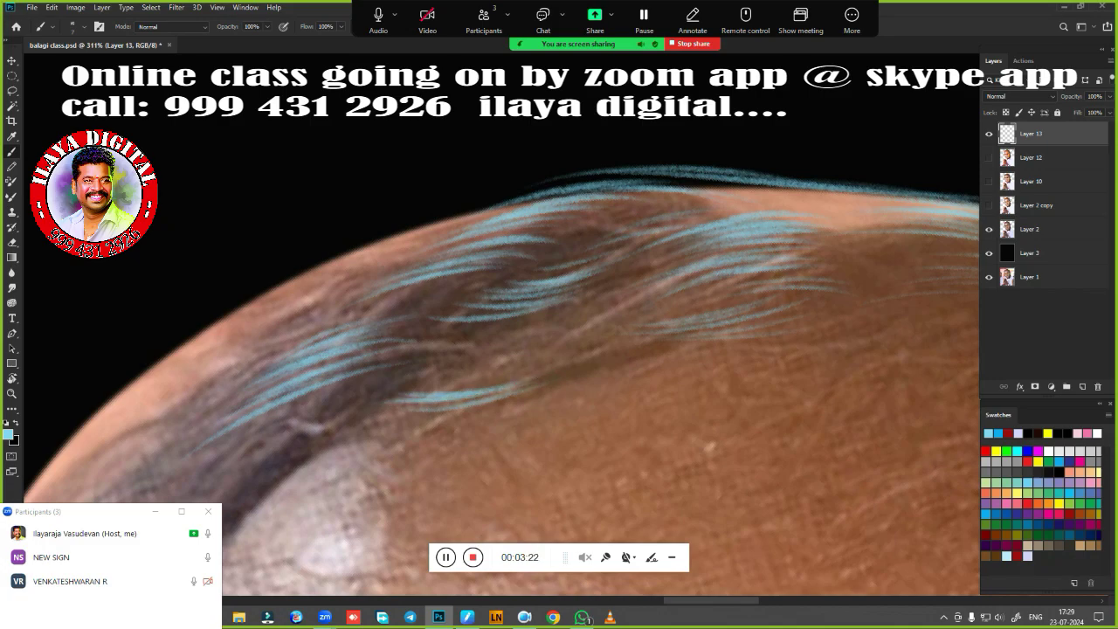
{"action": "left_click_drag", "start_coordinate": [475, 400], "coordinate": [378, 417]}
{"action": "mouse_move", "coordinate": [510, 395]}
{"action": "left_mouse_down"}
{"action": "mouse_move", "coordinate": [383, 419]}
{"action": "mouse_move", "coordinate": [408, 419]}
{"action": "left_mouse_up"}
Paint strands between the middle and hairline clumps, then undo the long connecting strand and repaint it
{"action": "left_click_drag", "start_coordinate": [493, 367], "coordinate": [546, 352]}
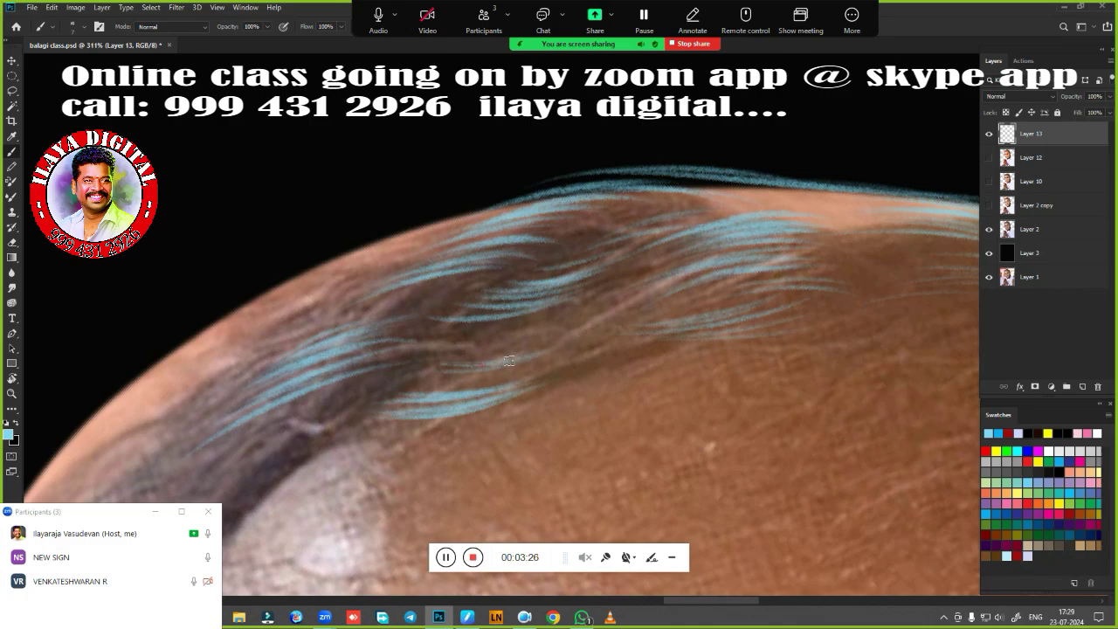
{"action": "left_click_drag", "start_coordinate": [446, 365], "coordinate": [549, 337]}
{"action": "mouse_move", "coordinate": [472, 349]}
{"action": "left_mouse_down"}
{"action": "mouse_move", "coordinate": [542, 335]}
{"action": "mouse_move", "coordinate": [524, 321]}
{"action": "left_mouse_up"}
{"action": "mouse_move", "coordinate": [441, 376]}
{"action": "left_mouse_down"}
{"action": "mouse_move", "coordinate": [651, 310]}
{"action": "mouse_move", "coordinate": [671, 316]}
{"action": "left_mouse_up"}
{"action": "left_click_drag", "start_coordinate": [629, 401], "coordinate": [517, 384]}
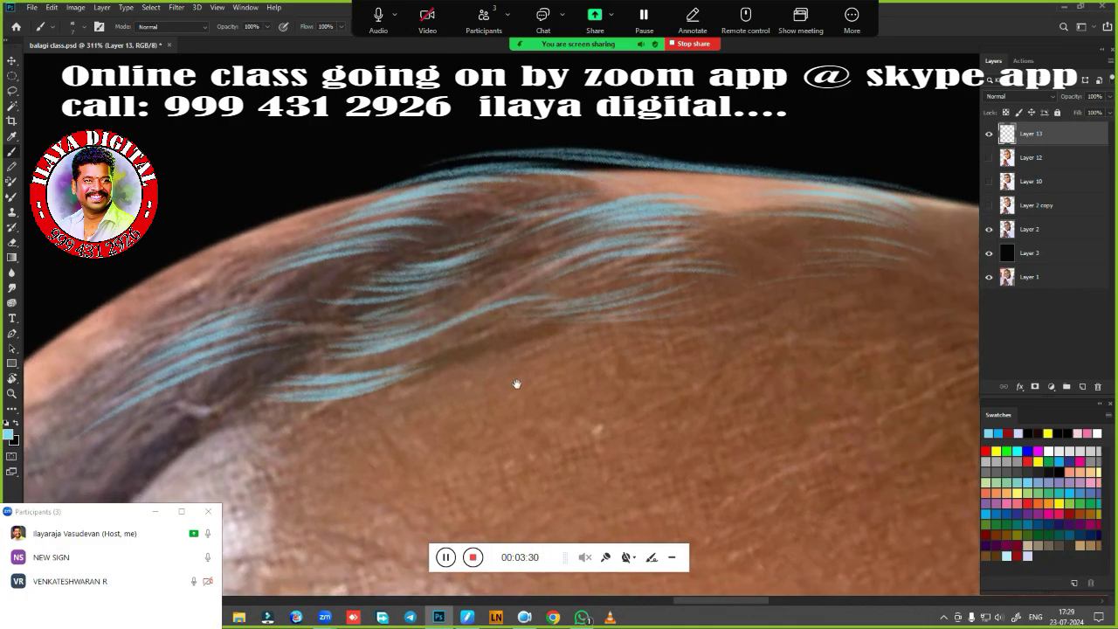
{"action": "key", "text": "ctrl+z"}
{"action": "left_click_drag", "start_coordinate": [337, 350], "coordinate": [555, 282]}
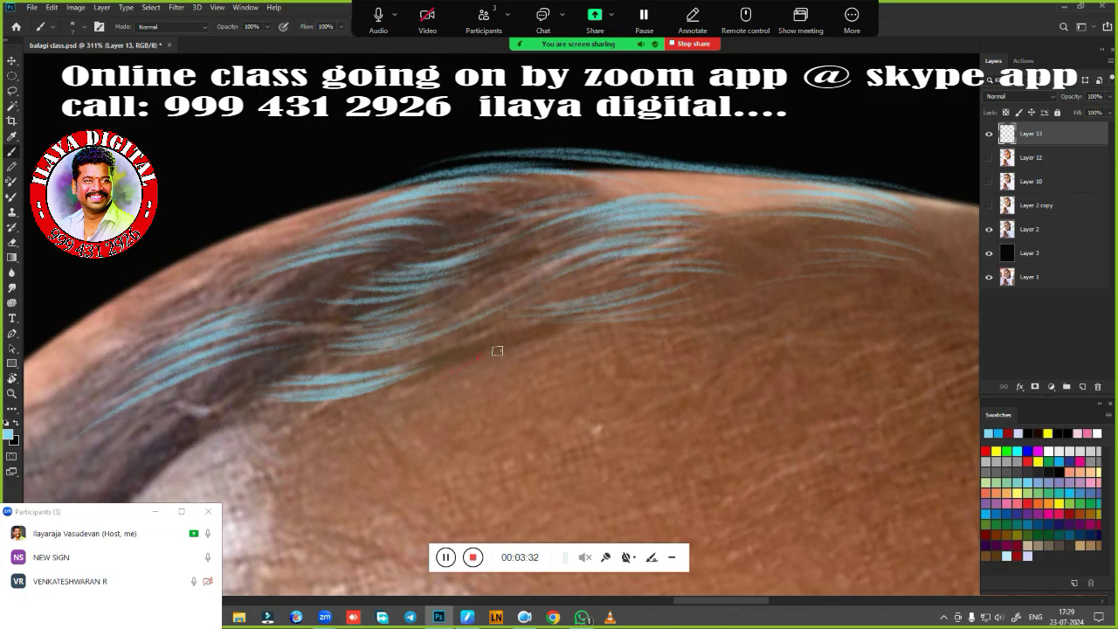
Paint light-blue strands along the forehead hairline toward the crown, beyond the clump above the temple patch
{"action": "left_click_drag", "start_coordinate": [478, 358], "coordinate": [565, 345]}
{"action": "mouse_move", "coordinate": [468, 356]}
{"action": "left_mouse_down"}
{"action": "mouse_move", "coordinate": [566, 339]}
{"action": "mouse_move", "coordinate": [573, 323]}
{"action": "left_mouse_up"}
{"action": "left_click_drag", "start_coordinate": [354, 418], "coordinate": [688, 322]}
Paint overlapping light-blue strands along the head's outer outline, from above the temple up to the crown strands
{"action": "left_click_drag", "start_coordinate": [492, 385], "coordinate": [407, 461]}
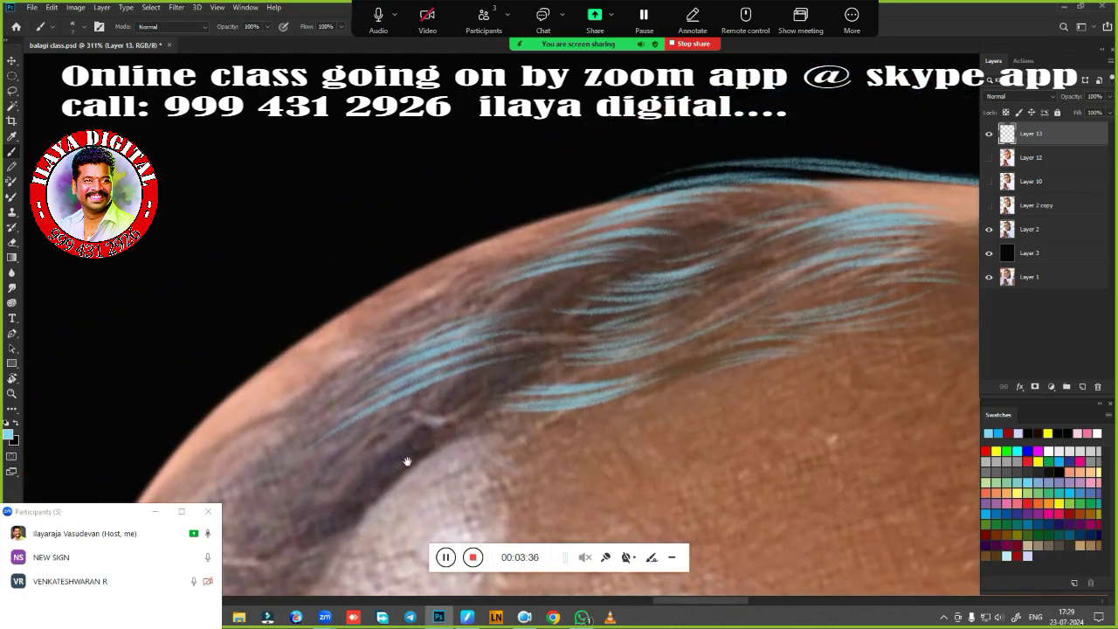
{"action": "mouse_move", "coordinate": [342, 323]}
{"action": "left_mouse_down"}
{"action": "mouse_move", "coordinate": [458, 282]}
{"action": "mouse_move", "coordinate": [475, 268]}
{"action": "mouse_move", "coordinate": [447, 263]}
{"action": "mouse_move", "coordinate": [475, 252]}
{"action": "left_mouse_up"}
{"action": "left_click_drag", "start_coordinate": [382, 294], "coordinate": [516, 232]}
{"action": "left_click_drag", "start_coordinate": [443, 260], "coordinate": [587, 210]}
{"action": "left_click_drag", "start_coordinate": [497, 231], "coordinate": [614, 198]}
{"action": "left_click_drag", "start_coordinate": [552, 209], "coordinate": [681, 181]}
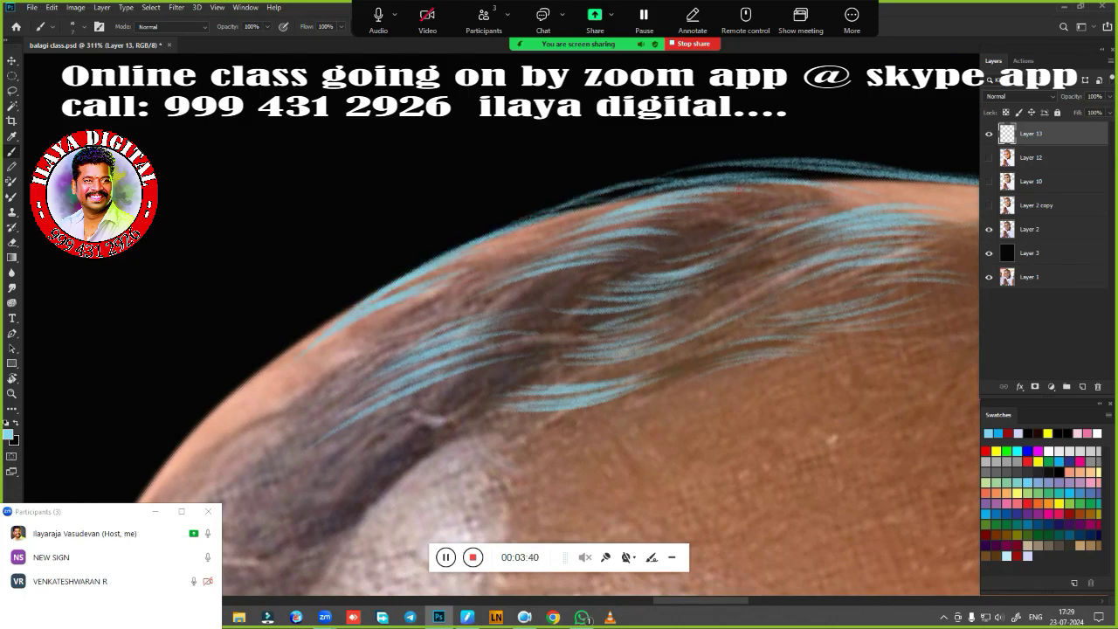
Paint light-blue strands along the head's outer outline, from above the temple down toward the side of the head
{"action": "left_click_drag", "start_coordinate": [475, 376], "coordinate": [648, 199]}
{"action": "left_click_drag", "start_coordinate": [282, 363], "coordinate": [395, 229]}
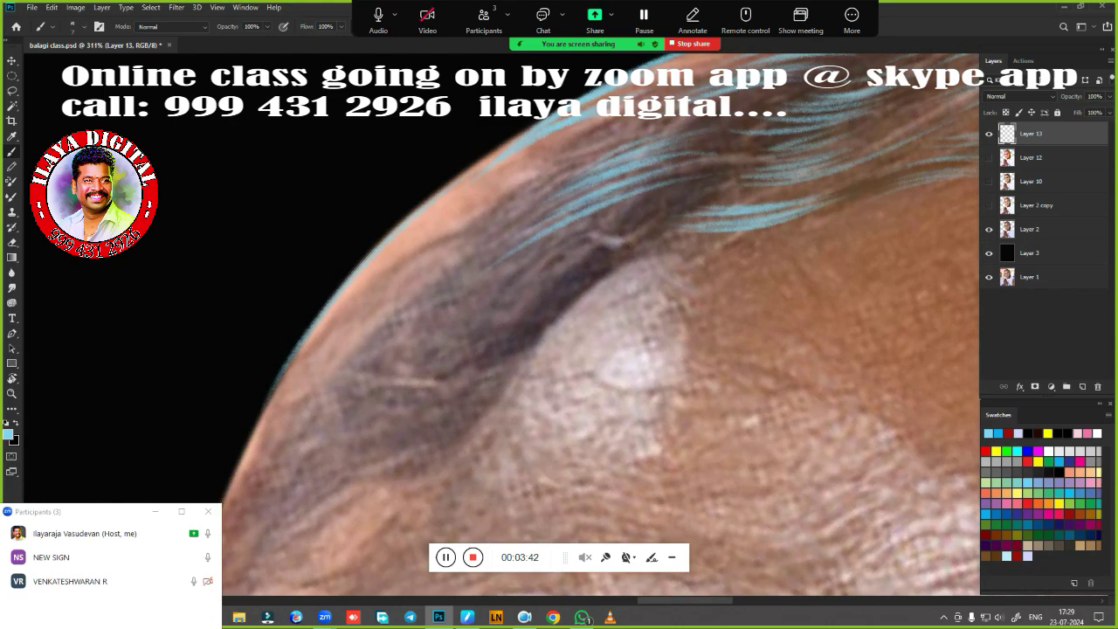
{"action": "left_click_drag", "start_coordinate": [323, 306], "coordinate": [563, 121]}
{"action": "mouse_move", "coordinate": [278, 433]}
{"action": "left_mouse_down"}
{"action": "mouse_move", "coordinate": [364, 311]}
{"action": "mouse_move", "coordinate": [379, 313]}
{"action": "mouse_move", "coordinate": [378, 271]}
{"action": "mouse_move", "coordinate": [285, 389]}
{"action": "left_mouse_up"}
{"action": "mouse_move", "coordinate": [428, 227]}
{"action": "left_mouse_down"}
{"action": "mouse_move", "coordinate": [364, 263]}
{"action": "mouse_move", "coordinate": [312, 336]}
{"action": "left_mouse_up"}
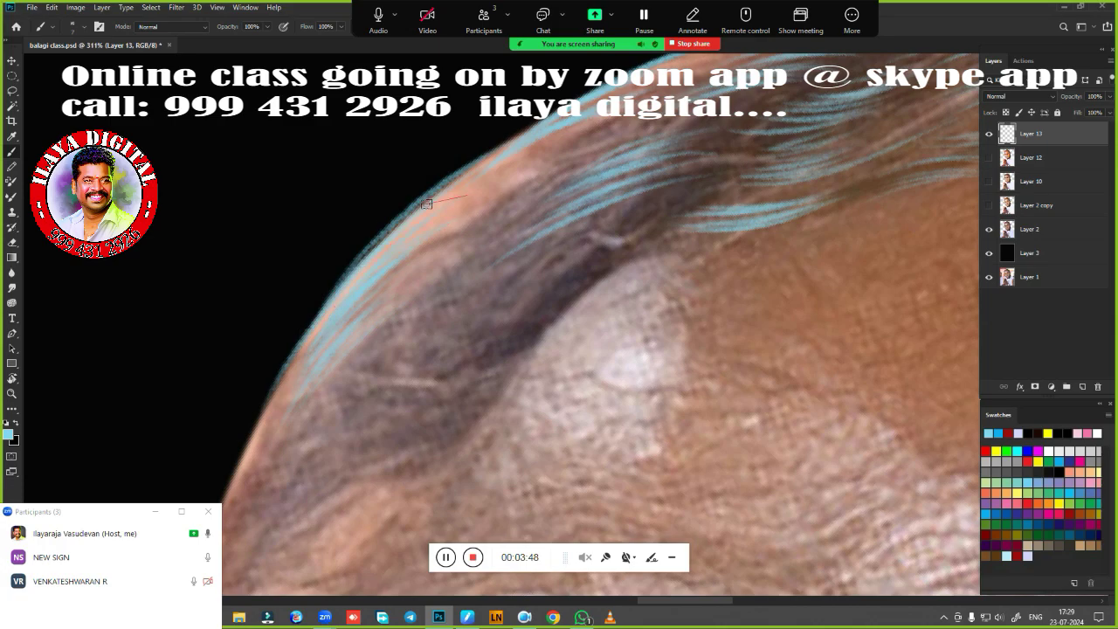
{"action": "left_click_drag", "start_coordinate": [443, 201], "coordinate": [320, 313]}
Paint a dense clump of light-blue strands along the dark hairline beside the white temple patch
{"action": "left_click_drag", "start_coordinate": [577, 265], "coordinate": [395, 378]}
{"action": "mouse_move", "coordinate": [558, 294]}
{"action": "left_mouse_down"}
{"action": "mouse_move", "coordinate": [416, 392]}
{"action": "mouse_move", "coordinate": [423, 383]}
{"action": "left_mouse_up"}
{"action": "left_click_drag", "start_coordinate": [516, 315], "coordinate": [392, 377]}
{"action": "left_click_drag", "start_coordinate": [507, 333], "coordinate": [337, 415]}
{"action": "left_click_drag", "start_coordinate": [495, 364], "coordinate": [380, 430]}
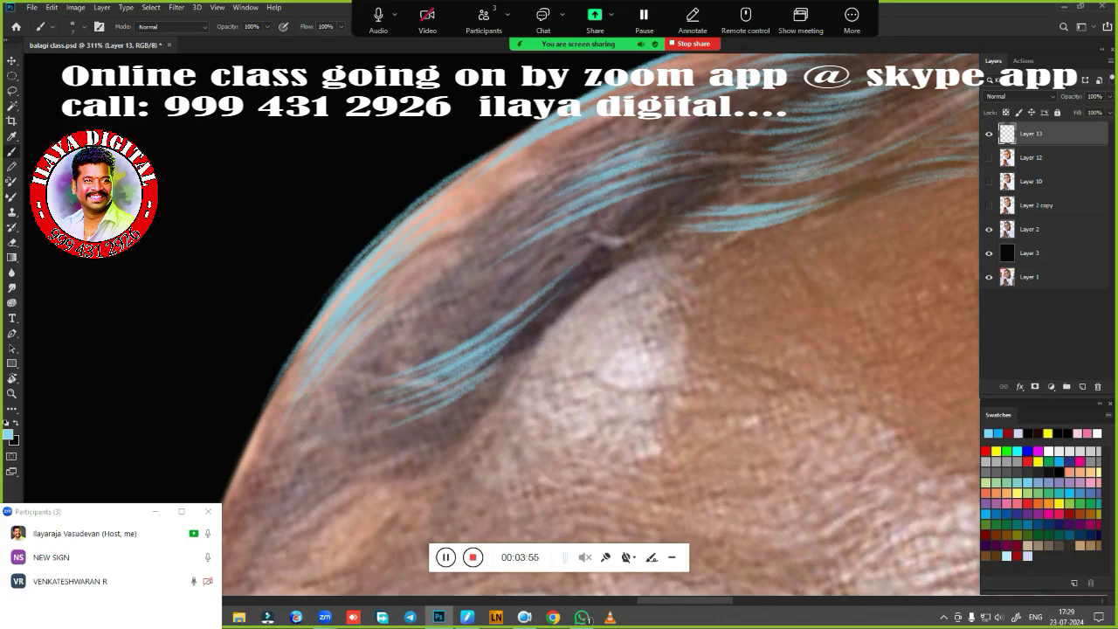
{"action": "left_click_drag", "start_coordinate": [482, 382], "coordinate": [379, 442]}
{"action": "mouse_move", "coordinate": [470, 404]}
{"action": "left_mouse_down"}
{"action": "mouse_move", "coordinate": [355, 456]}
{"action": "mouse_move", "coordinate": [378, 468]}
{"action": "left_mouse_up"}
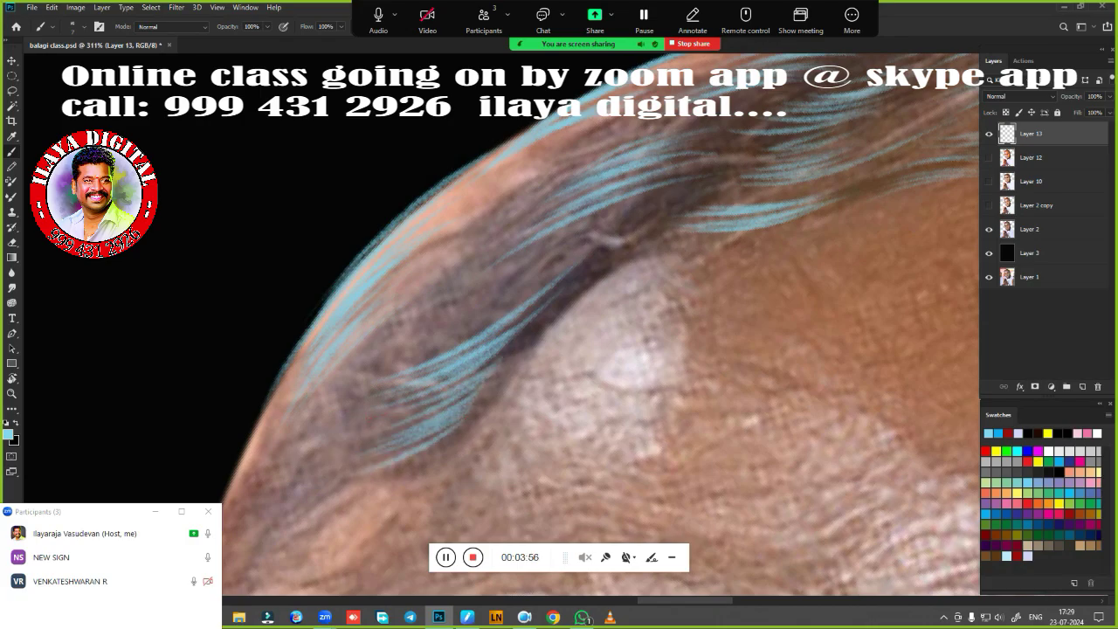
{"action": "left_click_drag", "start_coordinate": [451, 435], "coordinate": [393, 466]}
Extend the middle clump of light-blue strands down toward the hairline clump beside the temple patch
{"action": "left_click_drag", "start_coordinate": [522, 403], "coordinate": [414, 385]}
{"action": "left_click_drag", "start_coordinate": [254, 458], "coordinate": [437, 362]}
{"action": "left_click_drag", "start_coordinate": [516, 332], "coordinate": [452, 473]}
{"action": "mouse_move", "coordinate": [262, 460]}
{"action": "left_mouse_down"}
{"action": "mouse_move", "coordinate": [354, 387]}
{"action": "mouse_move", "coordinate": [425, 364]}
{"action": "left_mouse_up"}
{"action": "left_click_drag", "start_coordinate": [338, 403], "coordinate": [456, 341]}
{"action": "left_click_drag", "start_coordinate": [353, 377], "coordinate": [478, 330]}
{"action": "left_click_drag", "start_coordinate": [297, 435], "coordinate": [382, 384]}
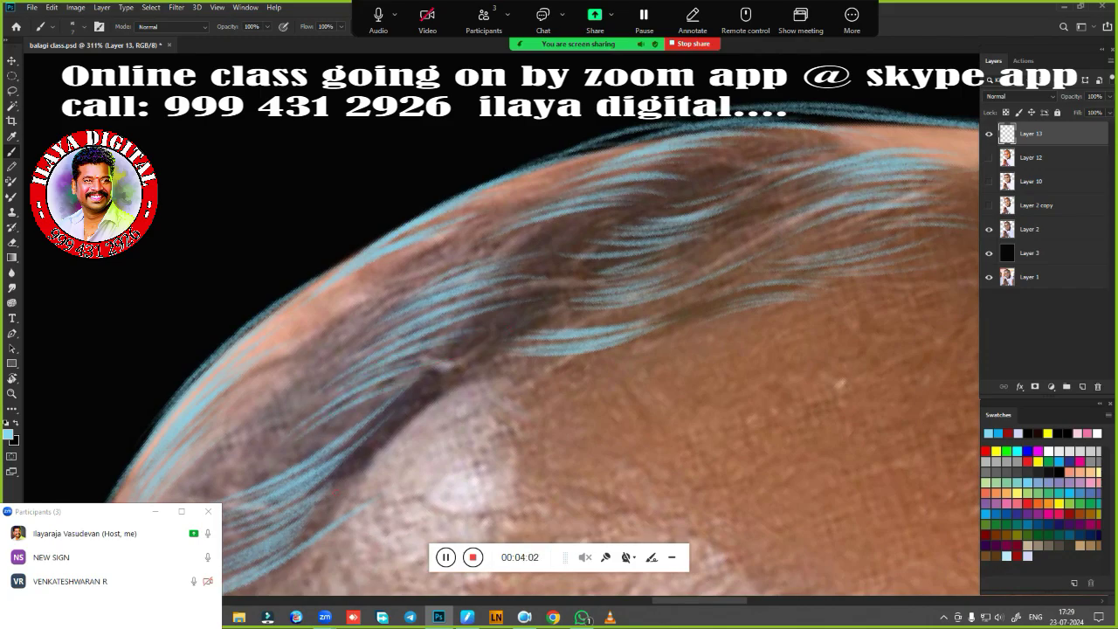
Paint light-blue strands curving over the upper edge of the white temple patch toward the forehead
{"action": "left_click_drag", "start_coordinate": [353, 473], "coordinate": [457, 402]}
{"action": "mouse_move", "coordinate": [387, 432]}
{"action": "left_mouse_down"}
{"action": "mouse_move", "coordinate": [479, 384]}
{"action": "mouse_move", "coordinate": [391, 417]}
{"action": "mouse_move", "coordinate": [481, 376]}
{"action": "left_mouse_up"}
{"action": "left_click_drag", "start_coordinate": [386, 430], "coordinate": [495, 367]}
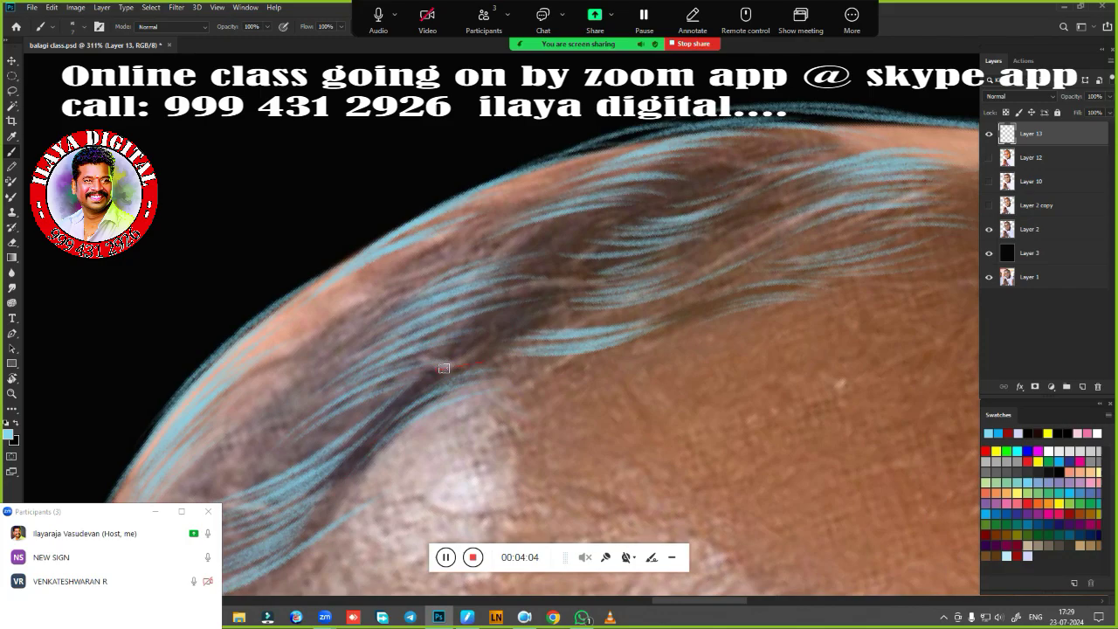
{"action": "left_click_drag", "start_coordinate": [455, 403], "coordinate": [568, 375]}
Paint long light-blue strands along and just outside the head's side edge, below the temple outline strands
{"action": "left_click_drag", "start_coordinate": [548, 415], "coordinate": [672, 287]}
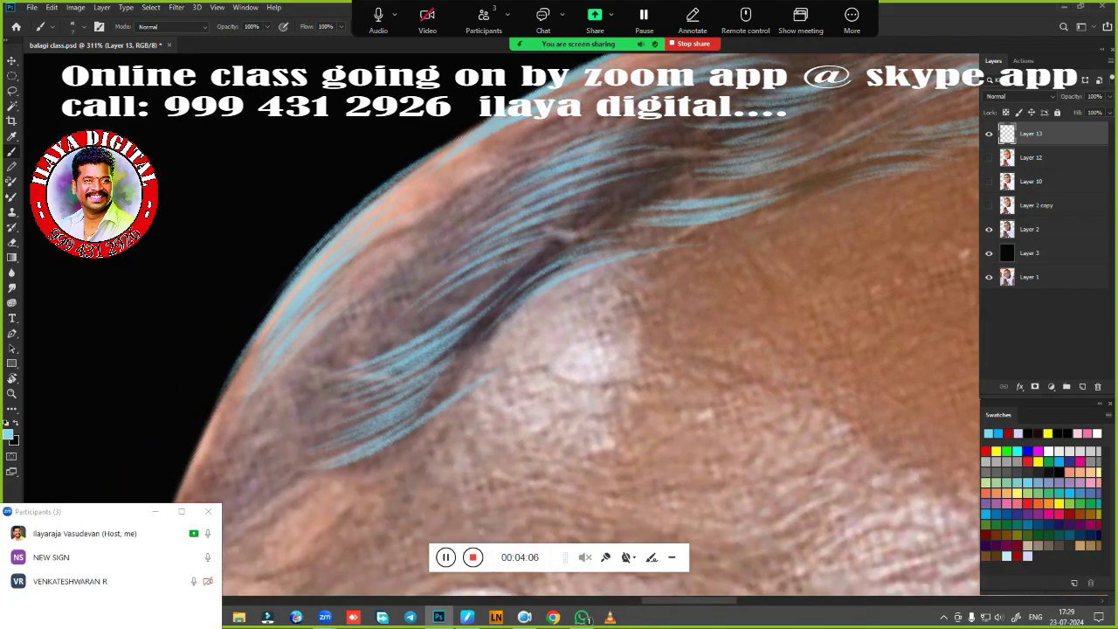
{"action": "left_click_drag", "start_coordinate": [509, 434], "coordinate": [763, 309]}
{"action": "mouse_move", "coordinate": [418, 437]}
{"action": "left_mouse_down"}
{"action": "mouse_move", "coordinate": [504, 274]}
{"action": "mouse_move", "coordinate": [486, 242]}
{"action": "mouse_move", "coordinate": [413, 436]}
{"action": "left_mouse_up"}
{"action": "left_click_drag", "start_coordinate": [487, 281], "coordinate": [417, 390]}
{"action": "left_click_drag", "start_coordinate": [491, 238], "coordinate": [389, 489]}
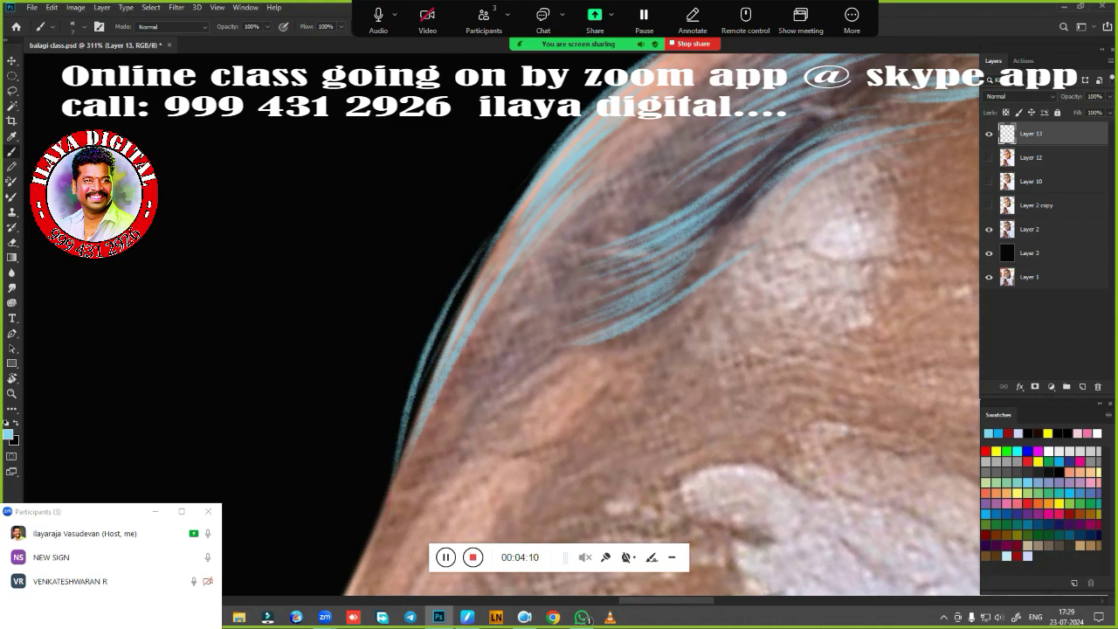
Paint short light-blue strands rising from the head's lower side edge beside the bare skin area
{"action": "mouse_move", "coordinate": [451, 425]}
{"action": "left_mouse_down"}
{"action": "mouse_move", "coordinate": [514, 202]}
{"action": "mouse_move", "coordinate": [404, 380]}
{"action": "mouse_move", "coordinate": [535, 241]}
{"action": "left_mouse_up"}
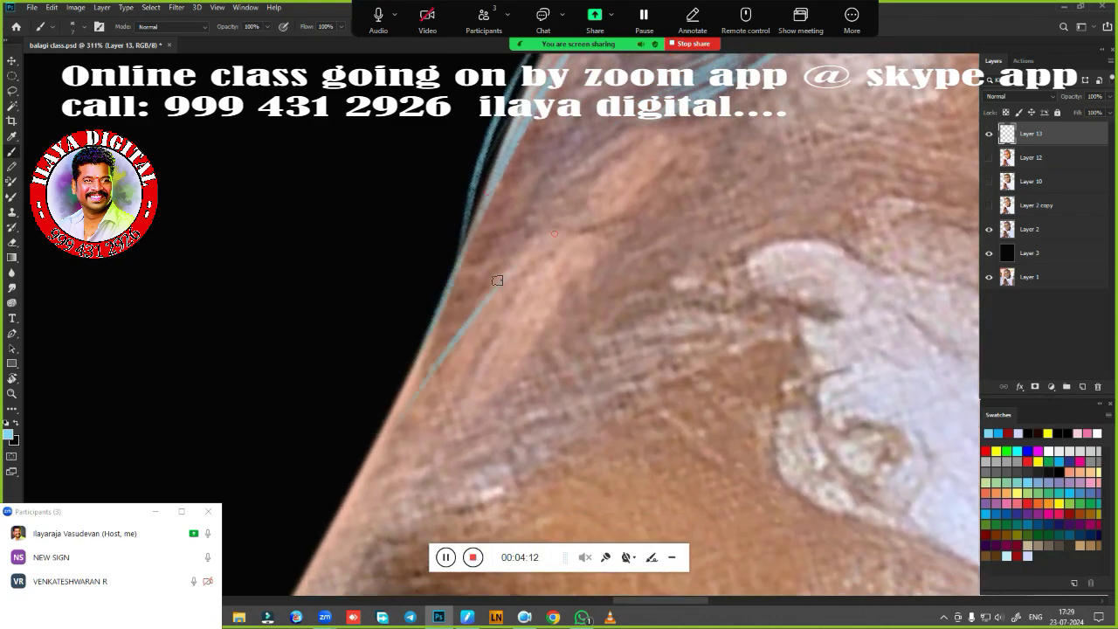
{"action": "mouse_move", "coordinate": [434, 364]}
{"action": "left_mouse_down"}
{"action": "mouse_move", "coordinate": [515, 255]}
{"action": "mouse_move", "coordinate": [489, 278]}
{"action": "left_mouse_up"}
{"action": "left_click_drag", "start_coordinate": [420, 404], "coordinate": [515, 248]}
{"action": "left_click_drag", "start_coordinate": [425, 370], "coordinate": [506, 229]}
{"action": "left_click_drag", "start_coordinate": [419, 367], "coordinate": [472, 248]}
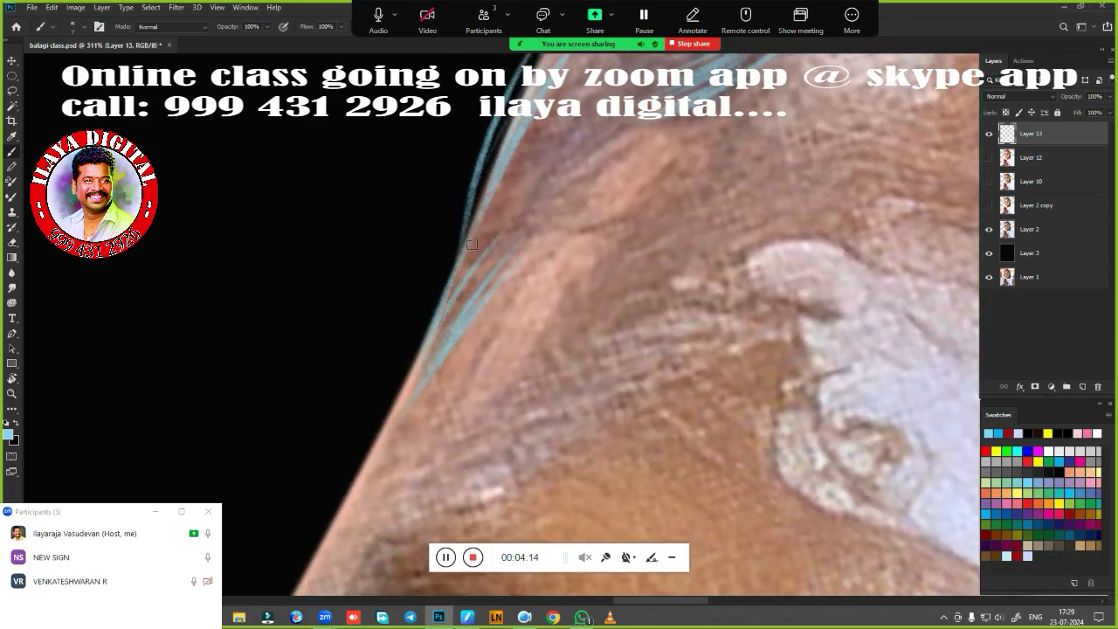
{"action": "left_click_drag", "start_coordinate": [435, 339], "coordinate": [499, 208]}
{"action": "left_click_drag", "start_coordinate": [466, 262], "coordinate": [517, 194]}
Paint light-blue strands across the lower side hair, between the head edge and the hairline clump
{"action": "left_click_drag", "start_coordinate": [507, 340], "coordinate": [351, 514]}
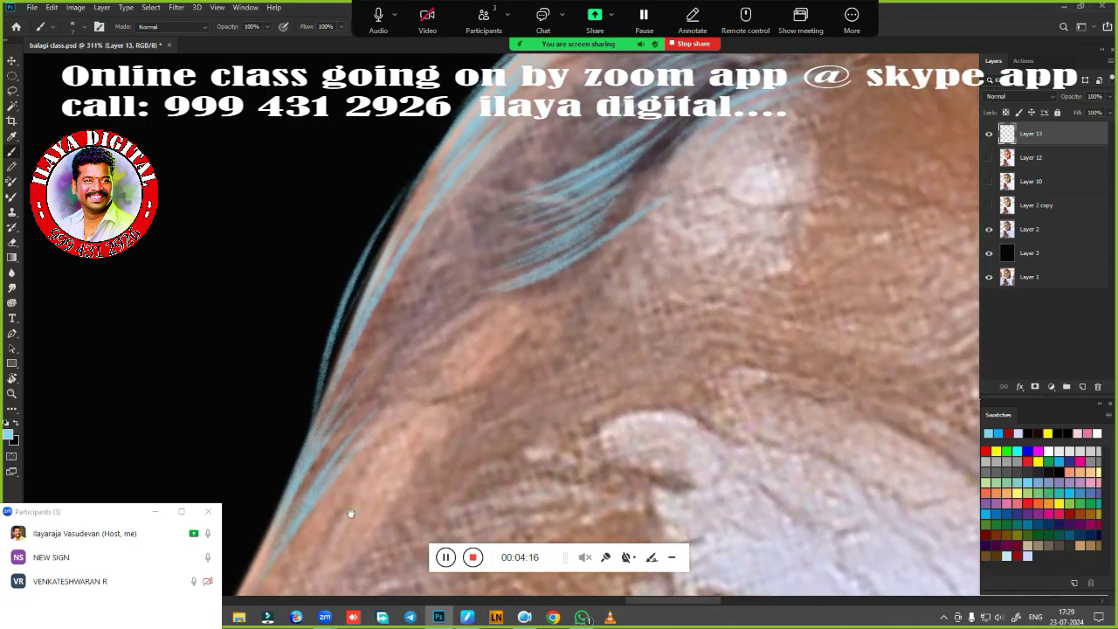
{"action": "left_click", "coordinate": [504, 340], "text": "shift"}
{"action": "mouse_move", "coordinate": [416, 394]}
{"action": "left_mouse_down"}
{"action": "mouse_move", "coordinate": [535, 322]}
{"action": "mouse_move", "coordinate": [489, 329]}
{"action": "left_mouse_up"}
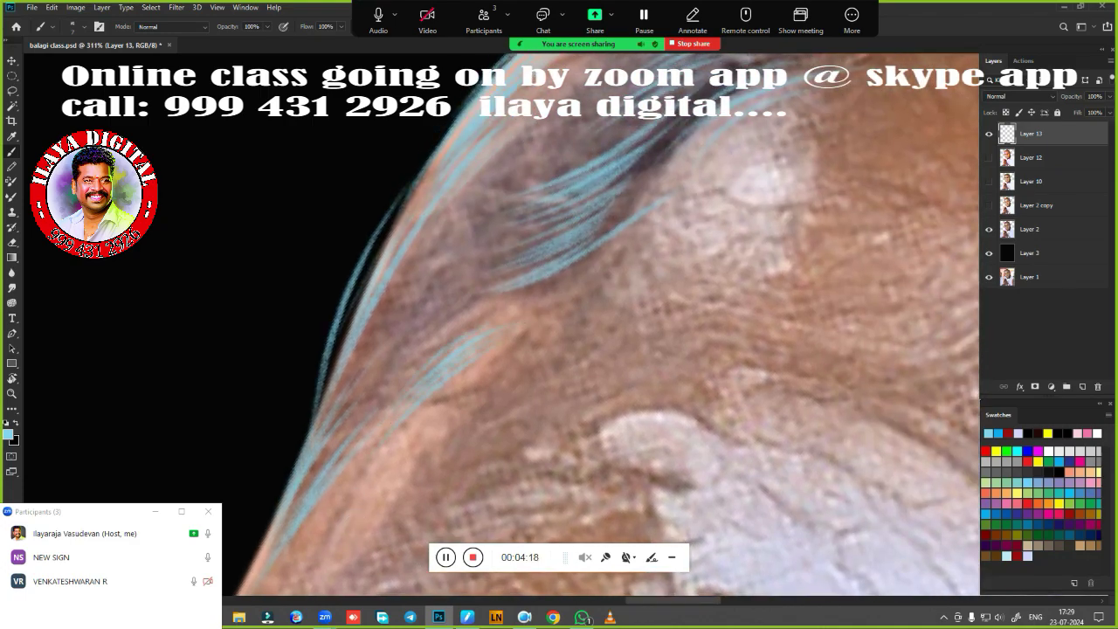
{"action": "left_click_drag", "start_coordinate": [390, 363], "coordinate": [438, 311]}
{"action": "mouse_move", "coordinate": [385, 349]}
{"action": "left_mouse_down"}
{"action": "mouse_move", "coordinate": [437, 299]}
{"action": "mouse_move", "coordinate": [425, 274]}
{"action": "left_mouse_up"}
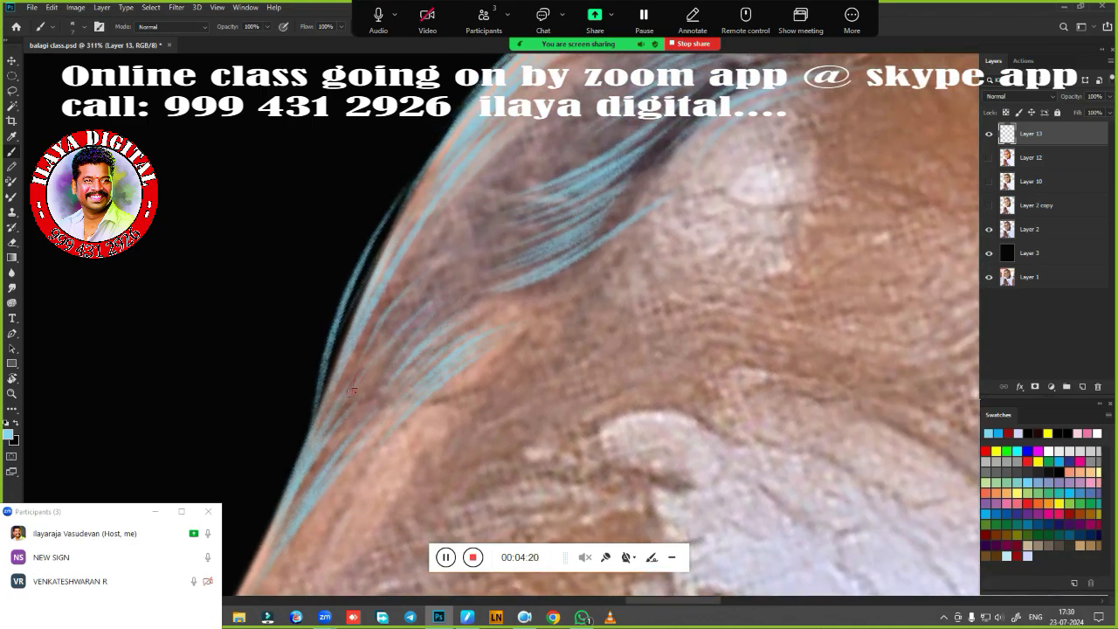
{"action": "left_click_drag", "start_coordinate": [352, 390], "coordinate": [448, 228]}
{"action": "left_click_drag", "start_coordinate": [356, 362], "coordinate": [418, 253]}
Add light-blue strands in the side hair, joining the hairline clump to the strands along the head edge
{"action": "mouse_move", "coordinate": [502, 360]}
{"action": "left_mouse_down"}
{"action": "mouse_move", "coordinate": [369, 465]}
{"action": "mouse_move", "coordinate": [329, 432]}
{"action": "left_mouse_up"}
{"action": "left_click_drag", "start_coordinate": [435, 373], "coordinate": [570, 233]}
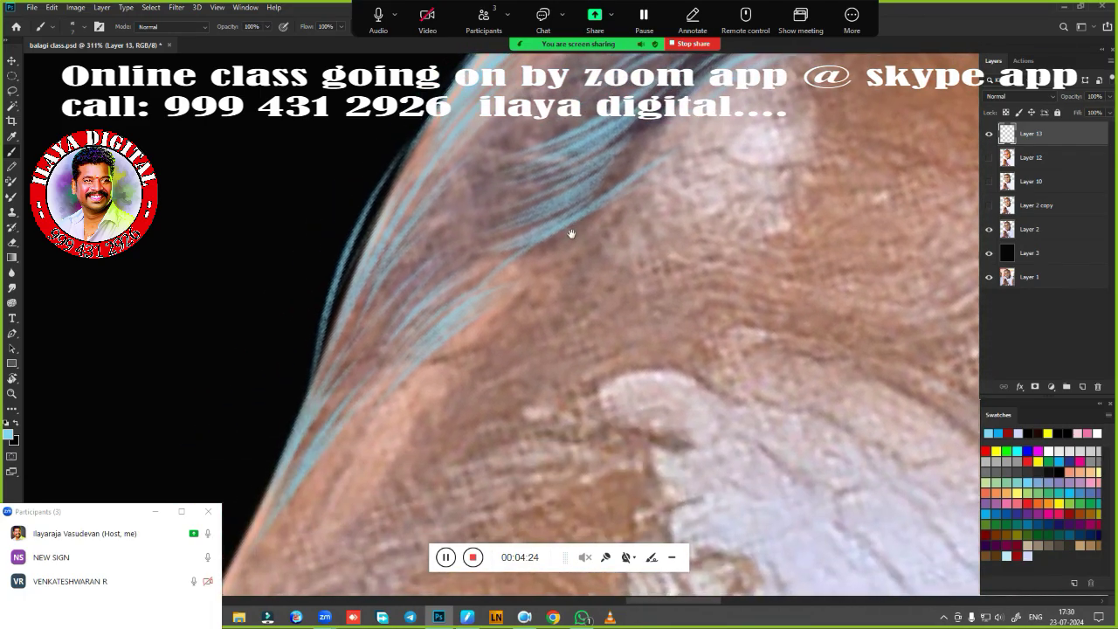
{"action": "left_click_drag", "start_coordinate": [624, 200], "coordinate": [525, 253]}
{"action": "left_click_drag", "start_coordinate": [404, 374], "coordinate": [322, 447]}
{"action": "left_click_drag", "start_coordinate": [452, 351], "coordinate": [307, 566]}
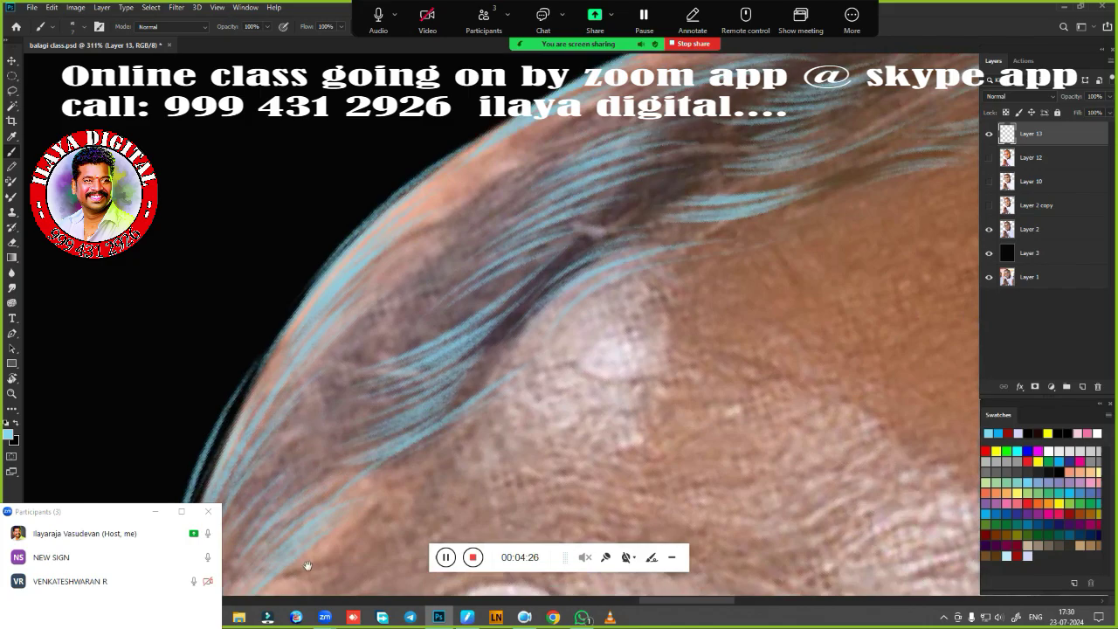
{"action": "left_click_drag", "start_coordinate": [403, 360], "coordinate": [262, 473]}
Fill the gap between the outer outline strands and the middle clump above the temple with light-blue strands
{"action": "mouse_move", "coordinate": [376, 395]}
{"action": "left_mouse_down"}
{"action": "mouse_move", "coordinate": [584, 365]}
{"action": "mouse_move", "coordinate": [411, 444]}
{"action": "left_mouse_up"}
{"action": "left_click_drag", "start_coordinate": [534, 409], "coordinate": [390, 557]}
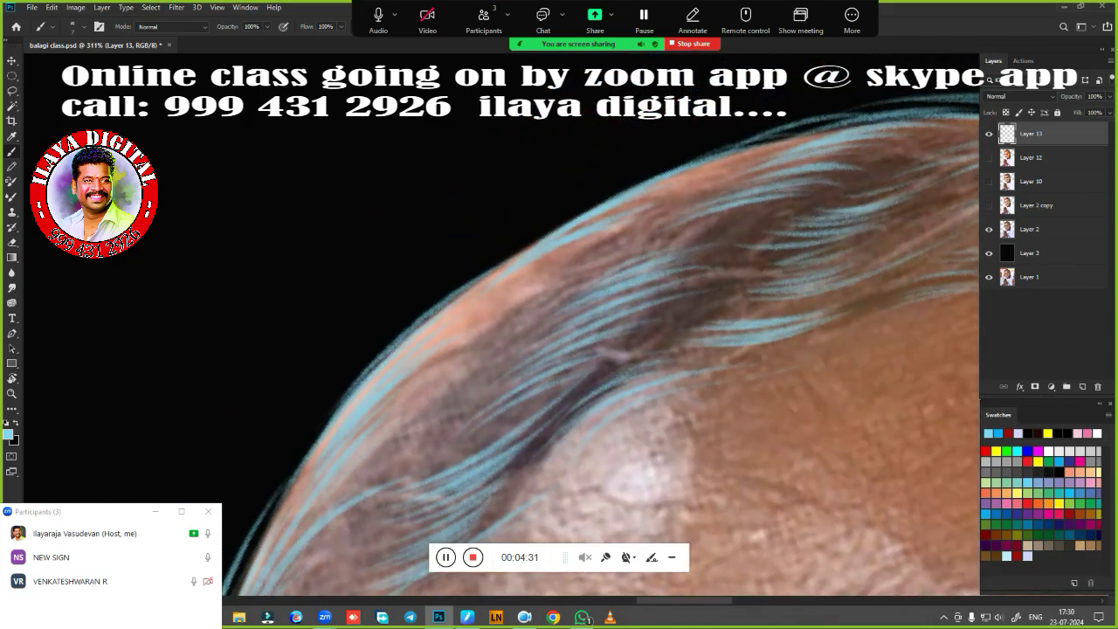
{"action": "left_click_drag", "start_coordinate": [531, 357], "coordinate": [385, 437]}
{"action": "left_click_drag", "start_coordinate": [495, 358], "coordinate": [385, 435]}
{"action": "left_click_drag", "start_coordinate": [531, 325], "coordinate": [481, 345]}
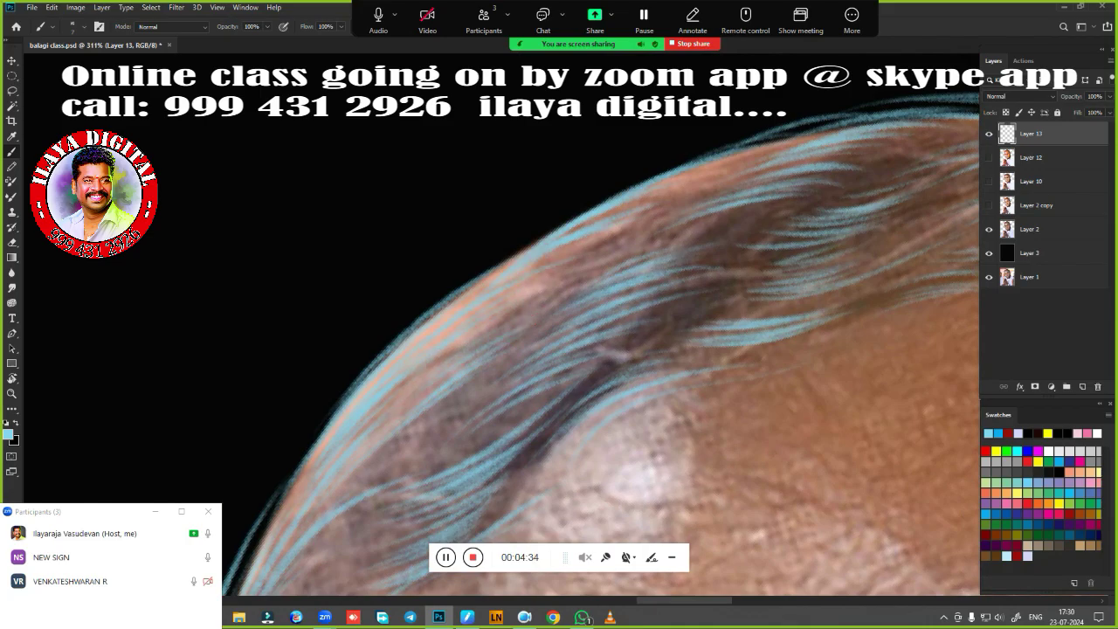
Paint light blue hair strands over the hair on the left temple of the portrait on Layer 13
{"action": "left_click_drag", "start_coordinate": [569, 394], "coordinate": [671, 247]}
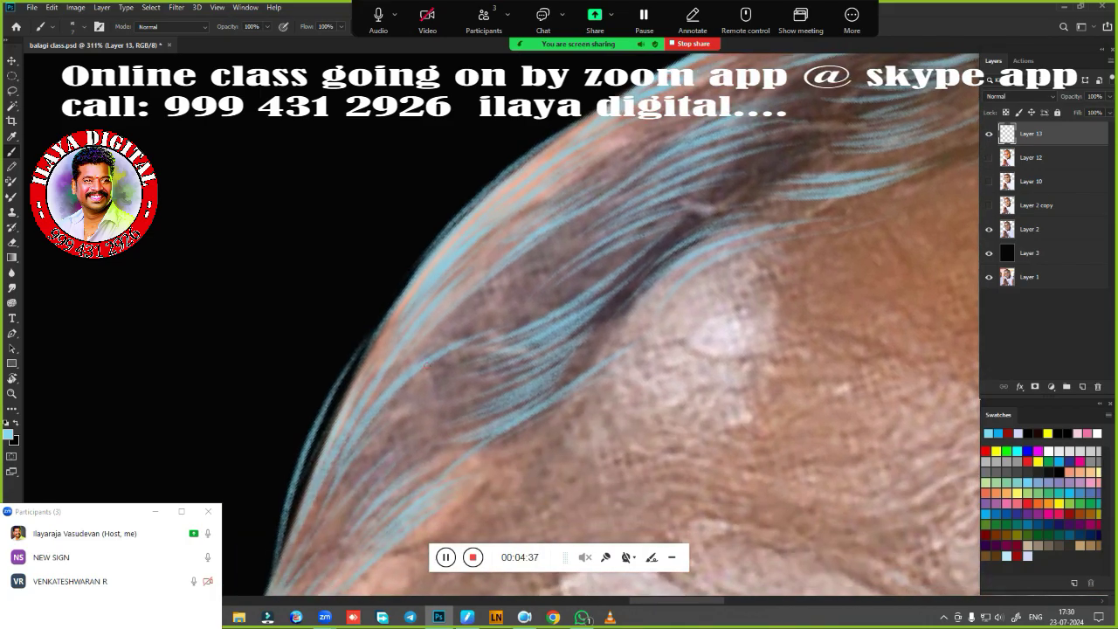
{"action": "left_click_drag", "start_coordinate": [443, 340], "coordinate": [556, 251]}
{"action": "mouse_move", "coordinate": [363, 457]}
{"action": "left_mouse_down"}
{"action": "mouse_move", "coordinate": [459, 380]}
{"action": "mouse_move", "coordinate": [464, 400]}
{"action": "left_mouse_up"}
{"action": "left_click_drag", "start_coordinate": [649, 329], "coordinate": [350, 589]}
{"action": "left_click_drag", "start_coordinate": [345, 392], "coordinate": [512, 314]}
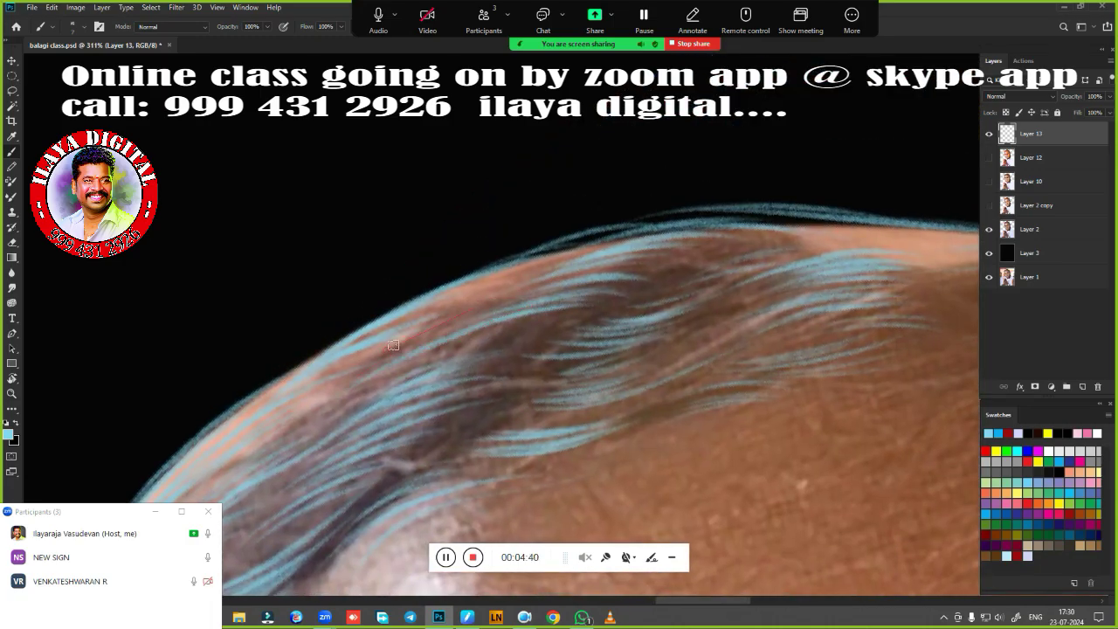
Extend the light blue strands over the hair along the upper left edge of the head toward the crown
{"action": "left_click_drag", "start_coordinate": [398, 344], "coordinate": [532, 296]}
{"action": "left_click_drag", "start_coordinate": [399, 331], "coordinate": [542, 278]}
{"action": "left_click_drag", "start_coordinate": [623, 271], "coordinate": [783, 250]}
{"action": "left_click_drag", "start_coordinate": [774, 301], "coordinate": [390, 345]}
{"action": "left_click_drag", "start_coordinate": [397, 286], "coordinate": [535, 269]}
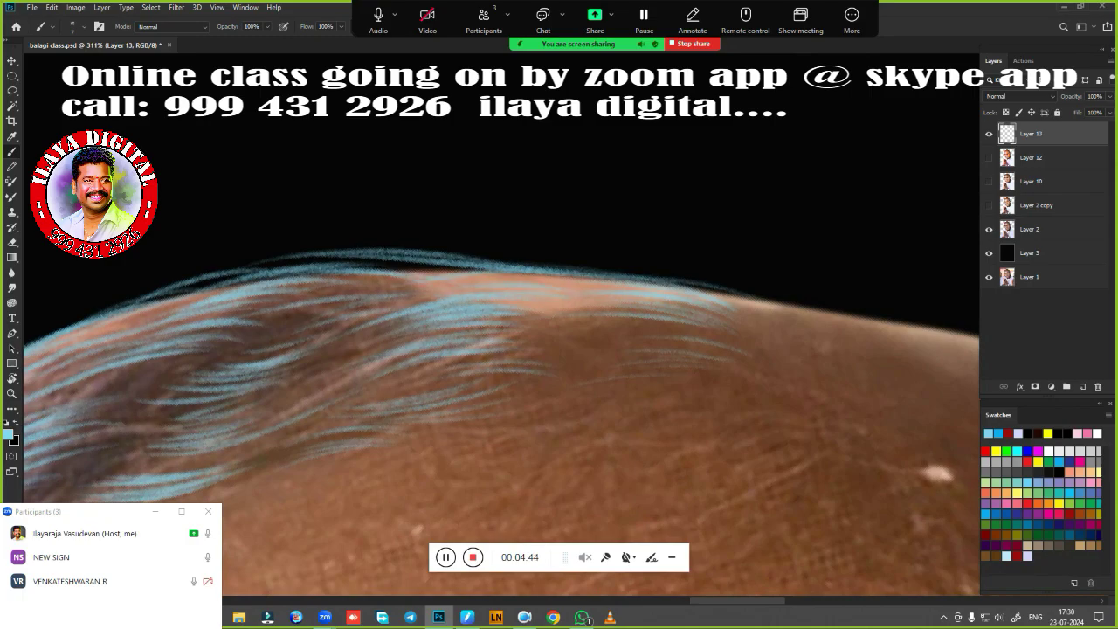
{"action": "left_click_drag", "start_coordinate": [566, 431], "coordinate": [553, 430]}
{"action": "mouse_move", "coordinate": [543, 498]}
{"action": "left_mouse_down"}
{"action": "mouse_move", "coordinate": [627, 244]}
{"action": "mouse_move", "coordinate": [592, 249]}
{"action": "left_mouse_up"}
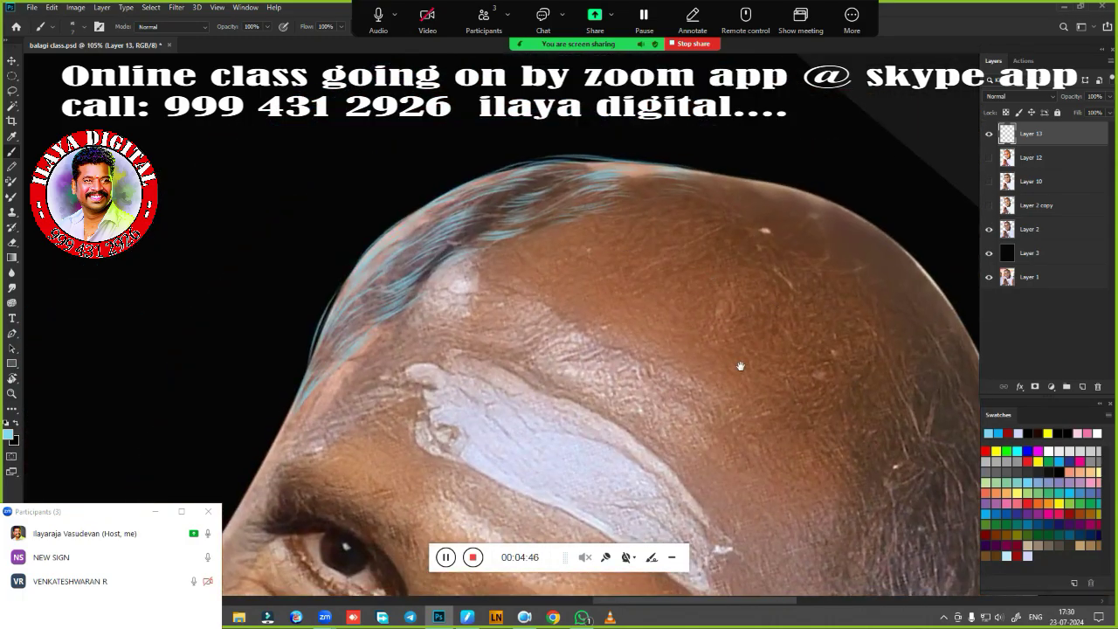
{"action": "key", "text": "Escape"}
{"action": "left_click_drag", "start_coordinate": [642, 375], "coordinate": [553, 306]}
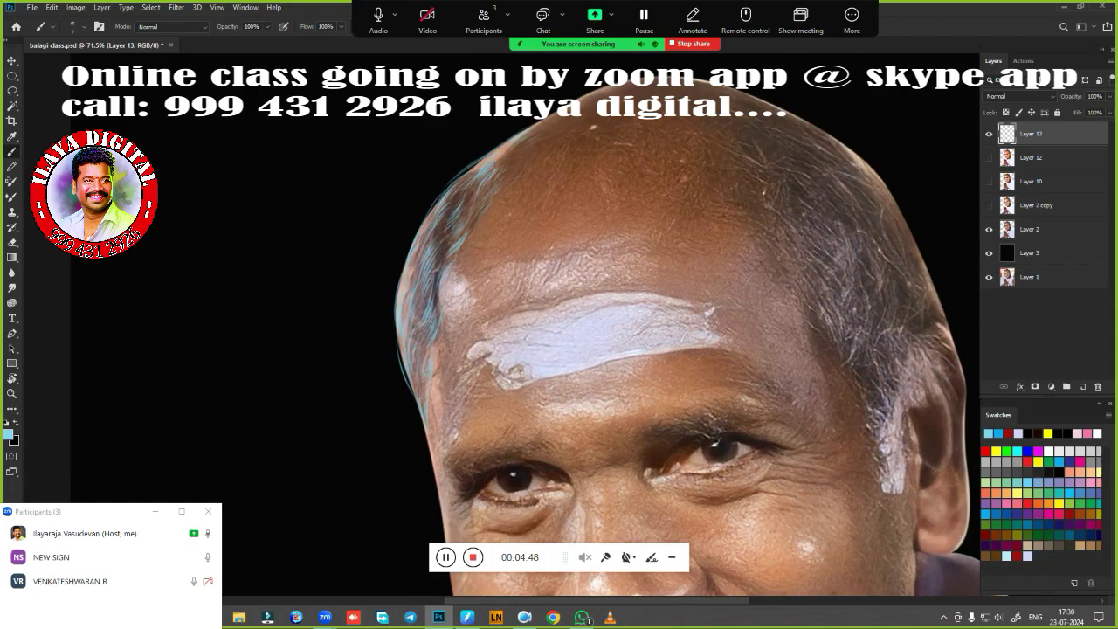
Rotate the canvas to about 8°, make Layer 12 visible and check the blue strands against the painted portrait
{"action": "key", "text": "r"}
{"action": "left_click_drag", "start_coordinate": [789, 253], "coordinate": [837, 276]}
{"action": "left_click", "coordinate": [989, 158]}
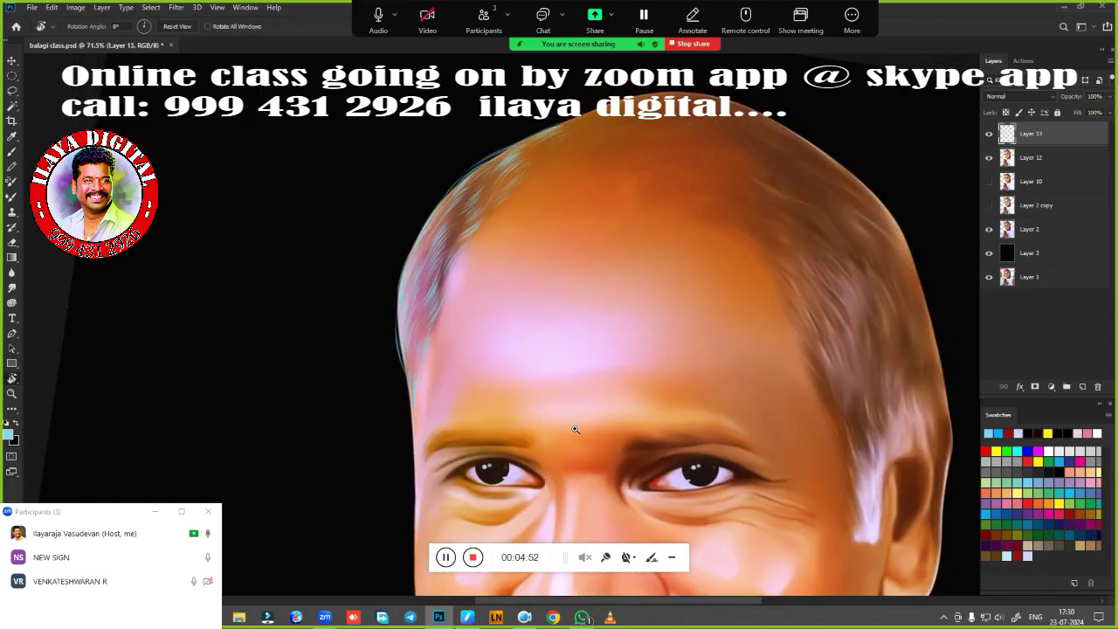
{"action": "scroll", "coordinate": [574, 429], "scroll_direction": "down", "scroll_amount": 3}
{"action": "left_click_drag", "start_coordinate": [554, 392], "coordinate": [480, 261]}
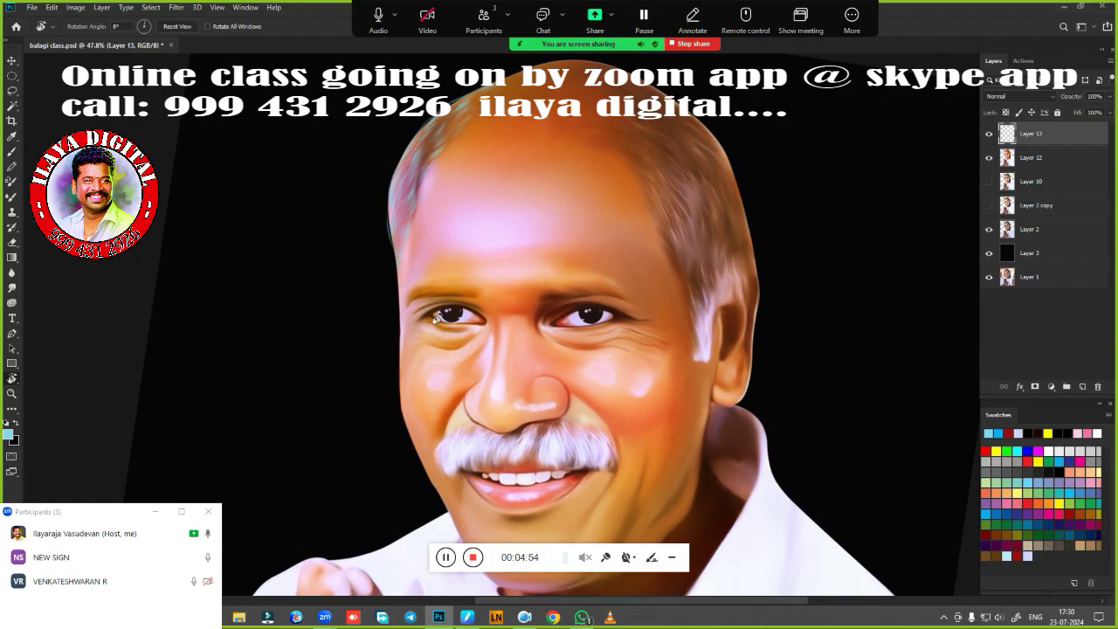
{"action": "scroll", "coordinate": [447, 236], "scroll_direction": "up", "scroll_amount": 5}
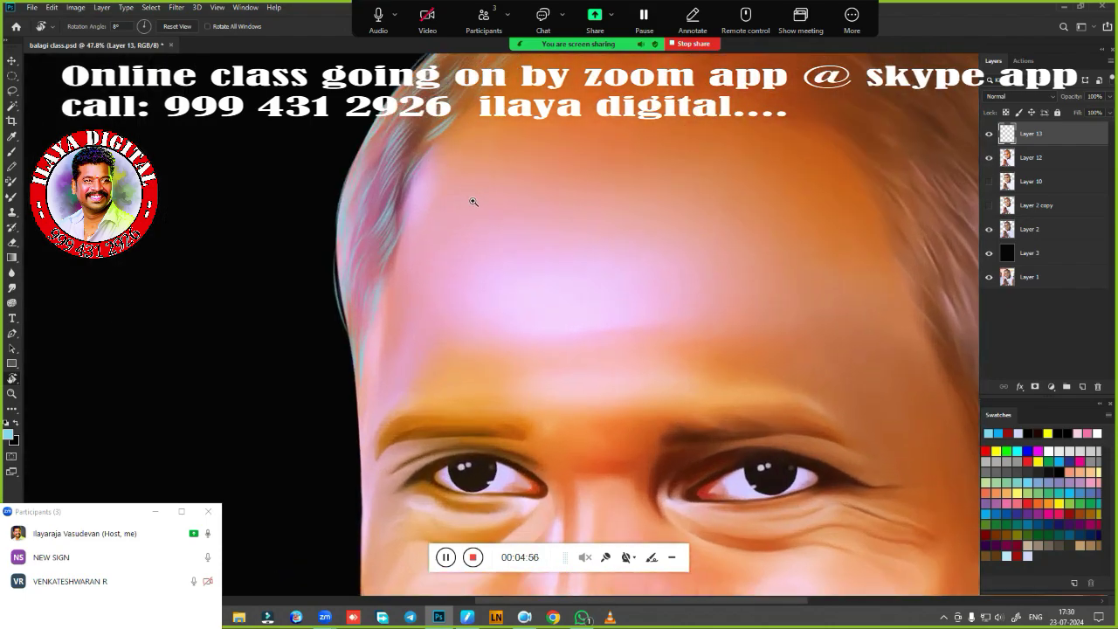
{"action": "scroll", "coordinate": [539, 344], "scroll_direction": "down", "scroll_amount": 3}
{"action": "scroll", "coordinate": [552, 289], "scroll_direction": "up", "scroll_amount": 4}
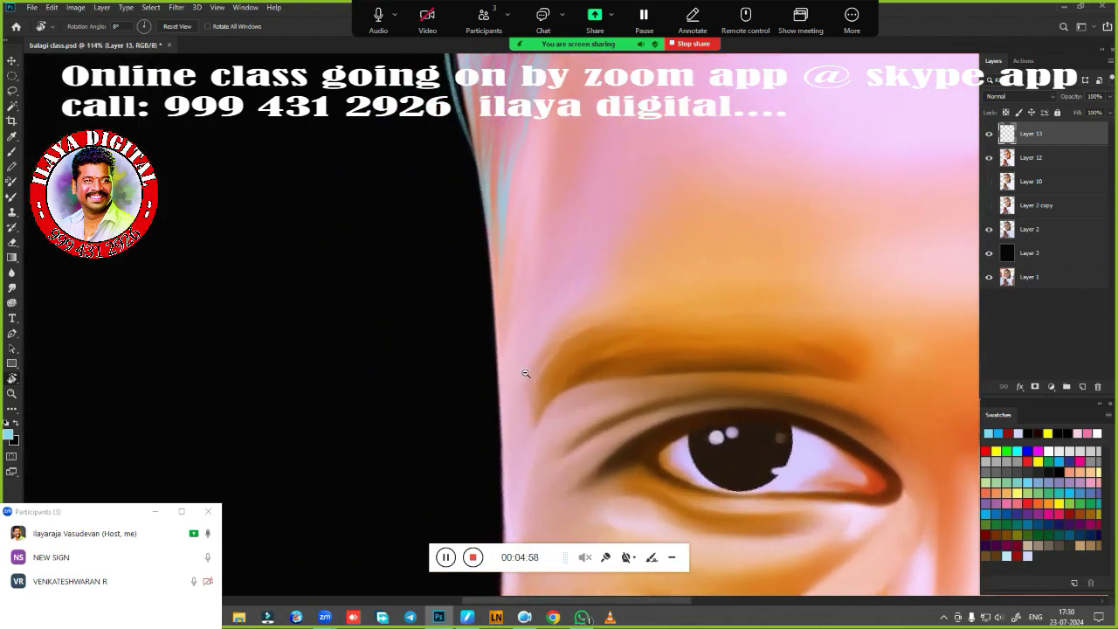
Brush thin light blue strands along the outer edge of the left temple, beside the black background
{"action": "key", "text": "b"}
{"action": "left_click_drag", "start_coordinate": [462, 489], "coordinate": [463, 474]}
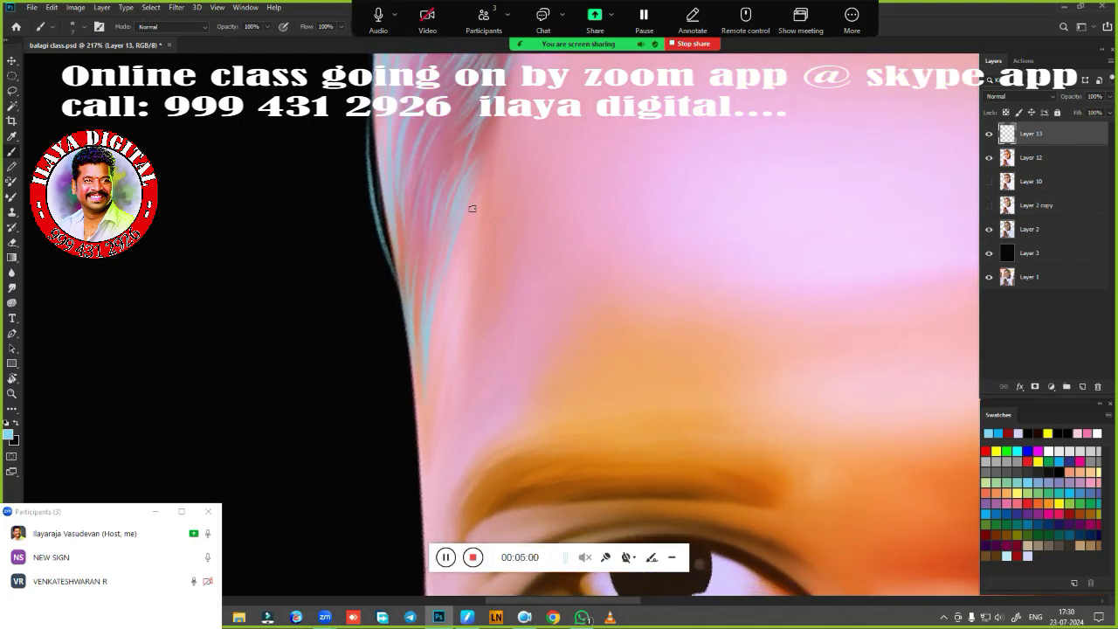
{"action": "left_click_drag", "start_coordinate": [409, 331], "coordinate": [401, 427]}
{"action": "left_click_drag", "start_coordinate": [392, 284], "coordinate": [400, 463]}
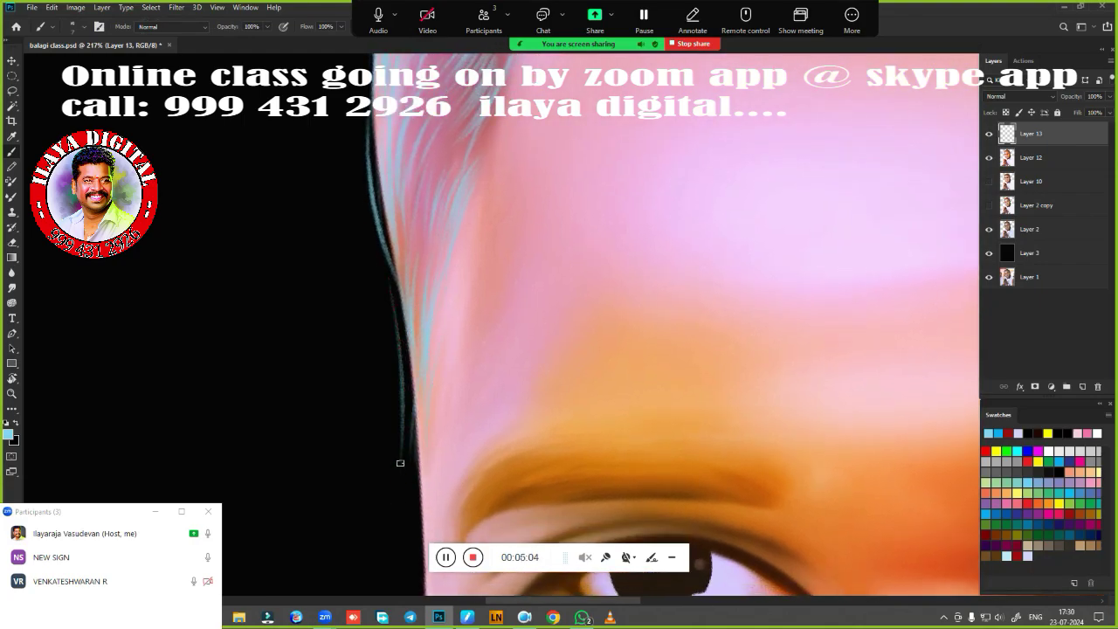
{"action": "left_click_drag", "start_coordinate": [375, 217], "coordinate": [395, 290]}
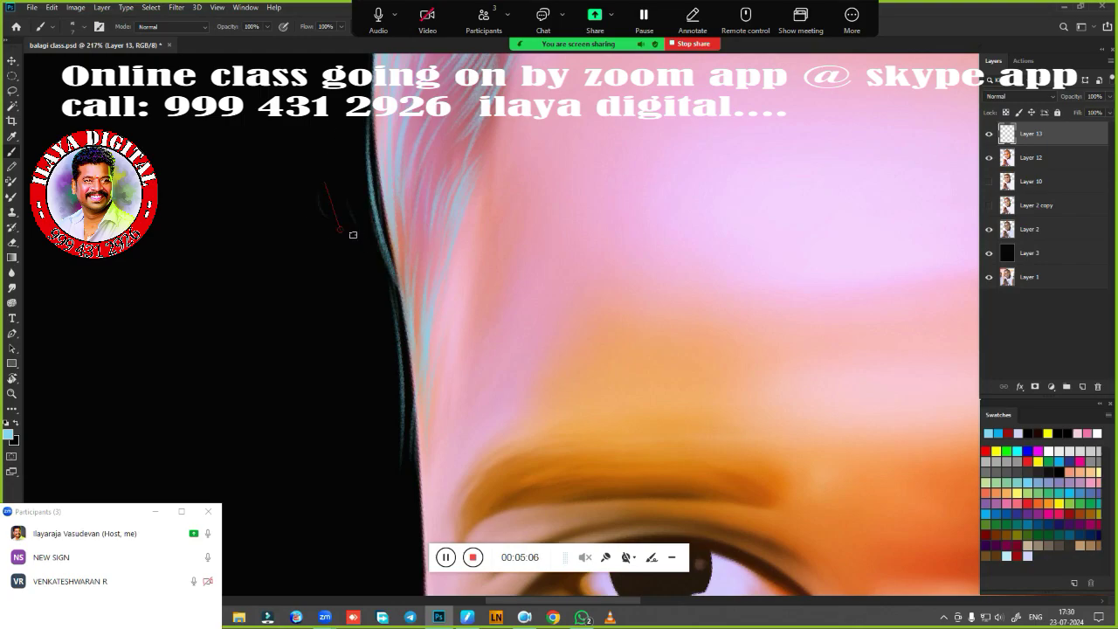
Continue the thin strands down the outer edge of the face beside the left eyebrow
{"action": "left_click_drag", "start_coordinate": [424, 397], "coordinate": [458, 237]}
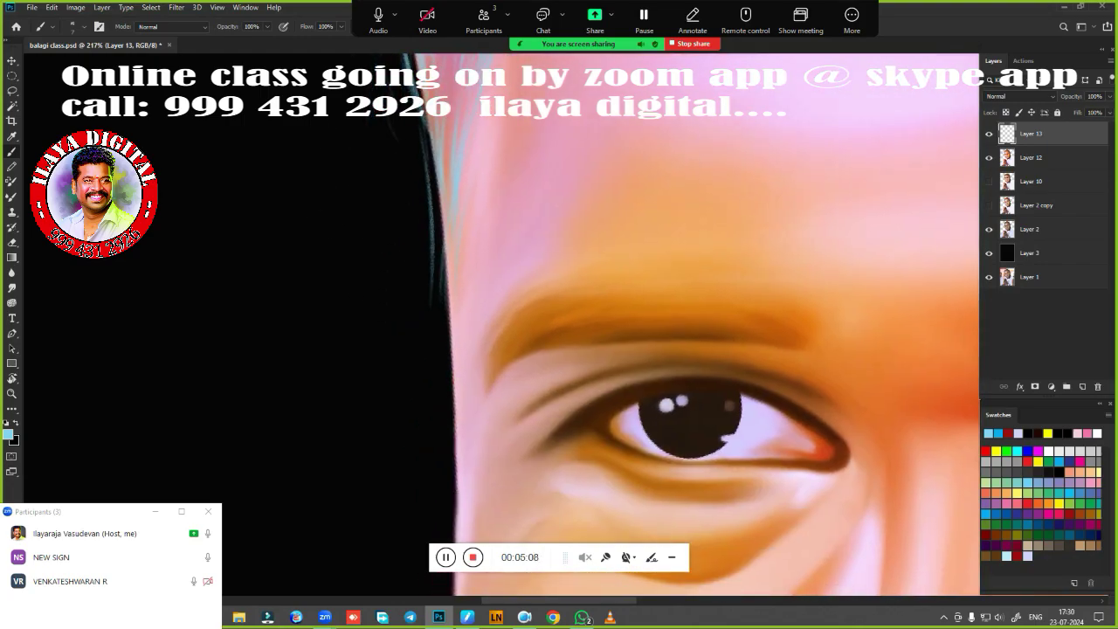
{"action": "left_click_drag", "start_coordinate": [435, 273], "coordinate": [439, 362]}
{"action": "left_click_drag", "start_coordinate": [440, 301], "coordinate": [447, 385]}
{"action": "left_click_drag", "start_coordinate": [448, 328], "coordinate": [429, 499]}
{"action": "left_click_drag", "start_coordinate": [422, 415], "coordinate": [426, 481]}
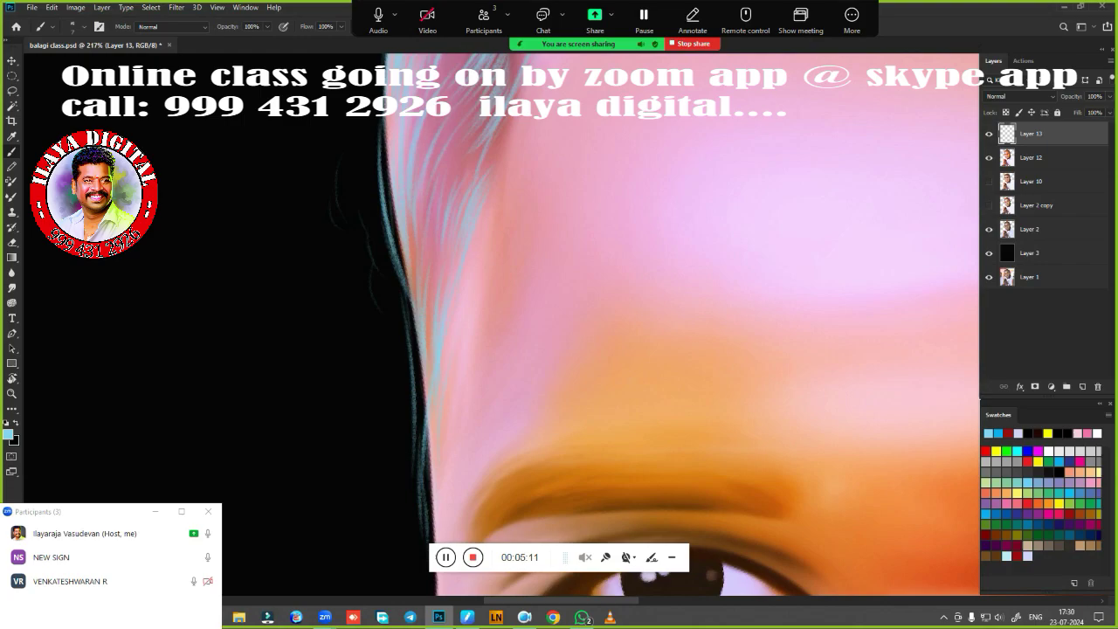
Fill in fine light blue strands on the left temple skin between the face edge and the forehead
{"action": "left_click_drag", "start_coordinate": [492, 298], "coordinate": [426, 448]}
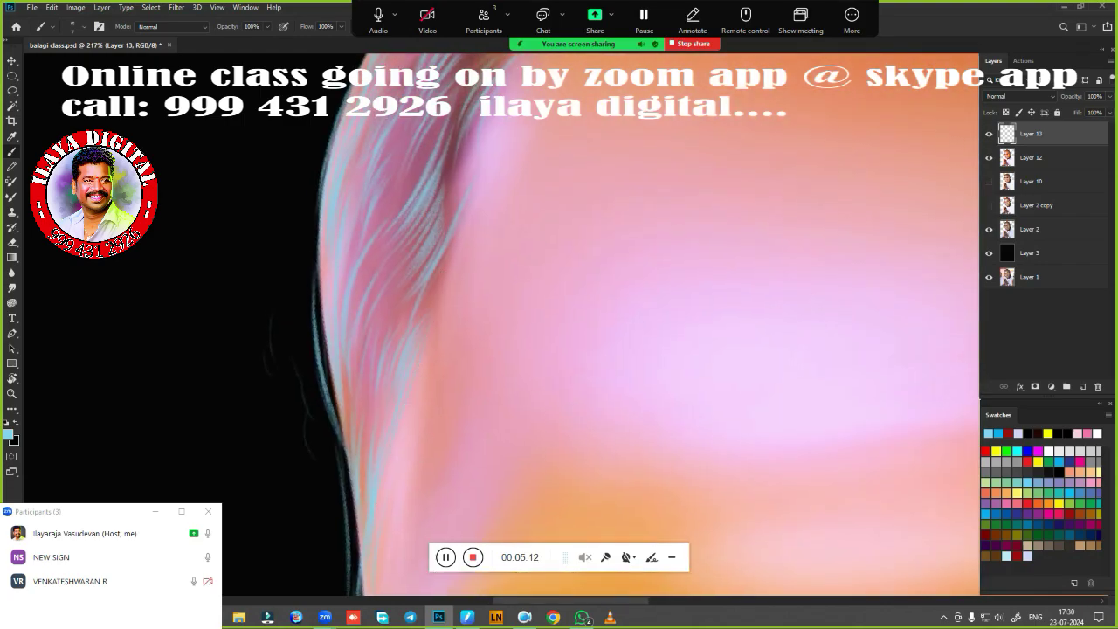
{"action": "left_click_drag", "start_coordinate": [420, 353], "coordinate": [475, 203]}
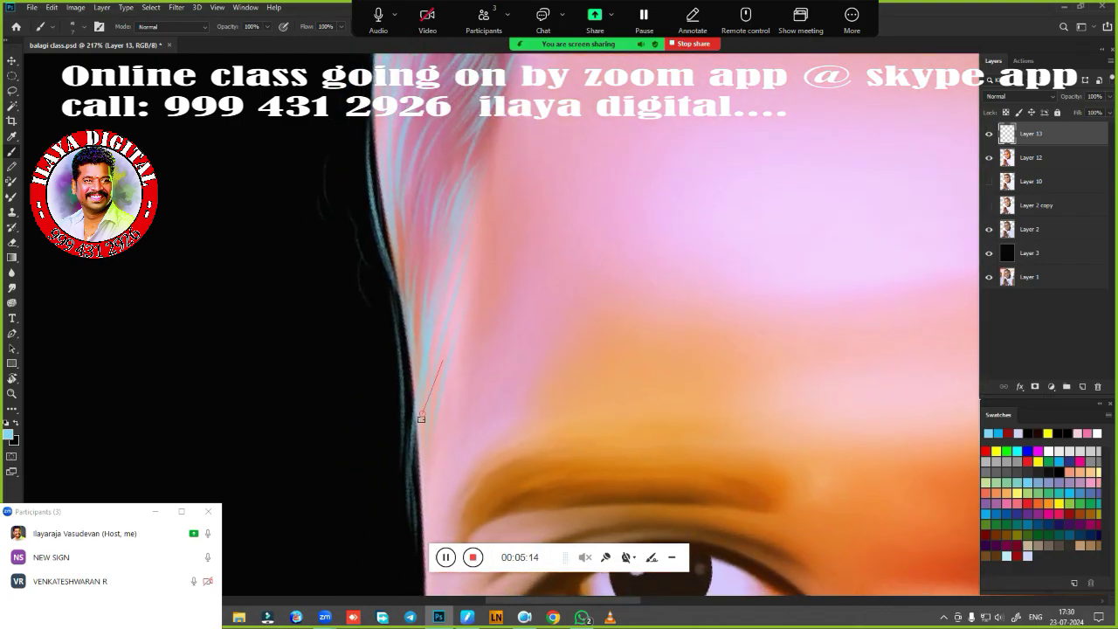
{"action": "left_click_drag", "start_coordinate": [427, 521], "coordinate": [426, 527]}
{"action": "left_click_drag", "start_coordinate": [519, 339], "coordinate": [375, 551]}
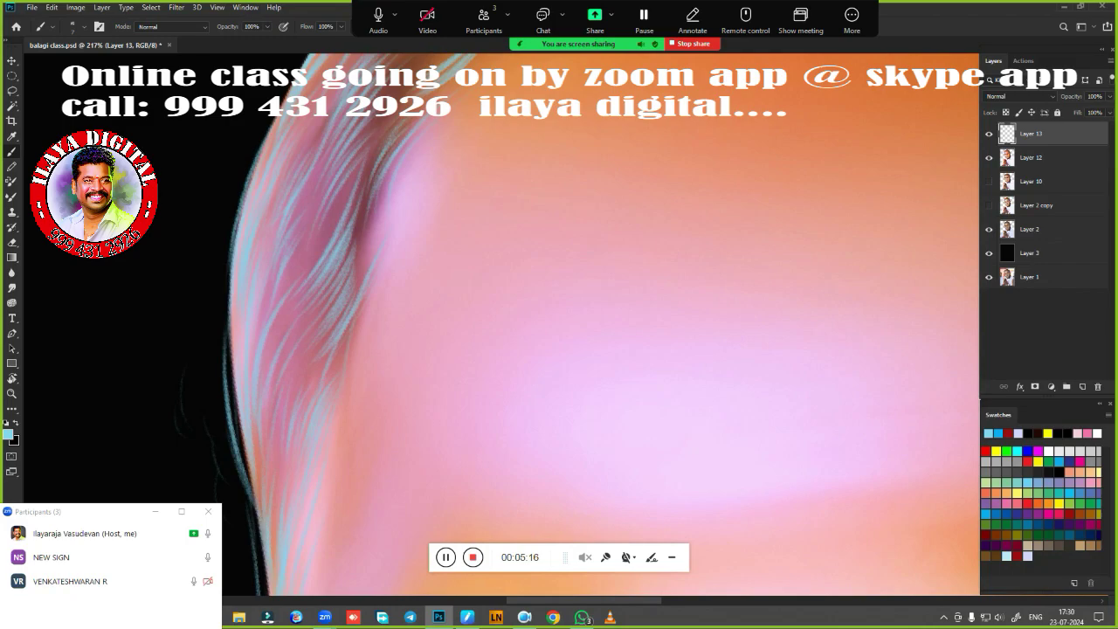
{"action": "left_click_drag", "start_coordinate": [365, 464], "coordinate": [463, 286]}
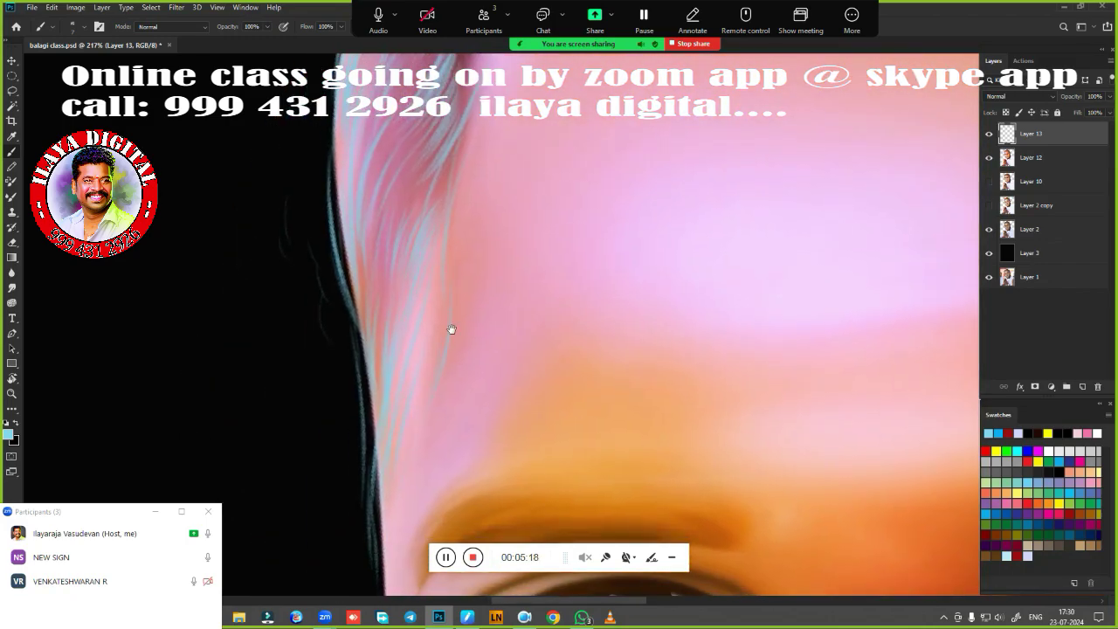
{"action": "left_click_drag", "start_coordinate": [451, 329], "coordinate": [391, 540]}
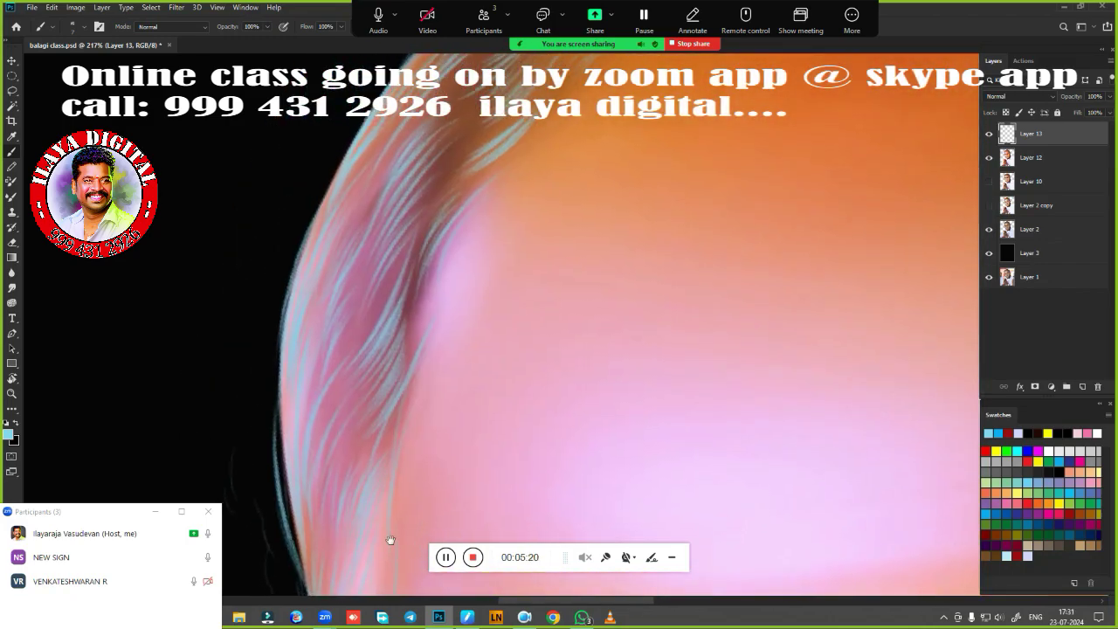
Paint sparse, curved light blue strands from the left hairline across the top of the bald scalp
{"action": "left_click_drag", "start_coordinate": [514, 204], "coordinate": [375, 393]}
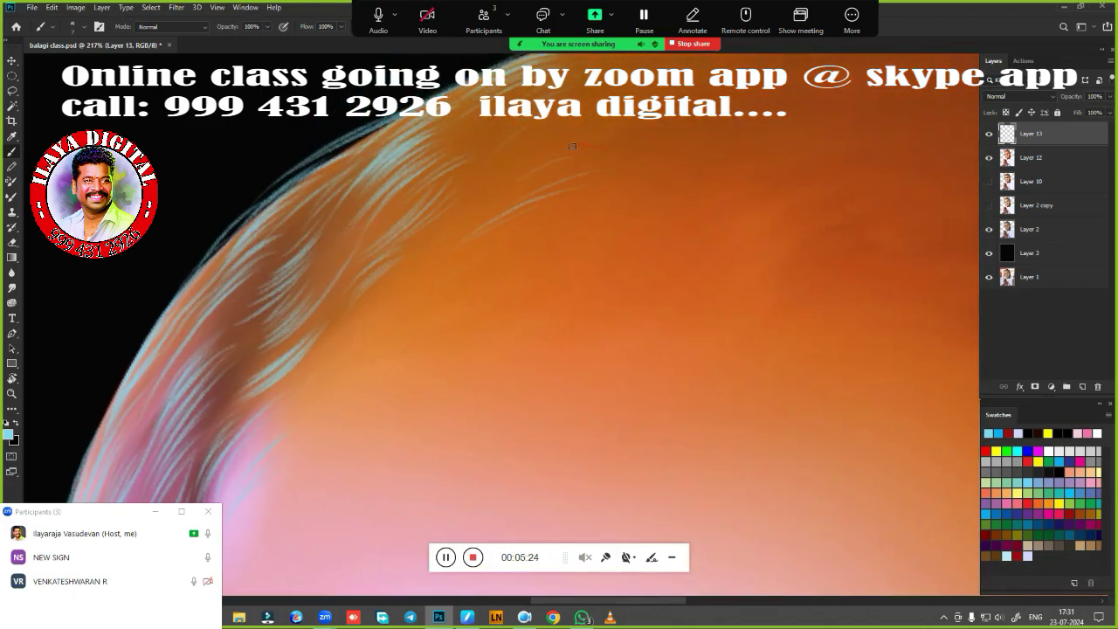
{"action": "mouse_move", "coordinate": [524, 175]}
{"action": "left_mouse_down"}
{"action": "mouse_move", "coordinate": [601, 147]}
{"action": "mouse_move", "coordinate": [380, 352]}
{"action": "left_mouse_up"}
{"action": "left_click_drag", "start_coordinate": [428, 287], "coordinate": [628, 240]}
{"action": "left_click_drag", "start_coordinate": [503, 238], "coordinate": [615, 226]}
{"action": "left_click_drag", "start_coordinate": [509, 230], "coordinate": [612, 212]}
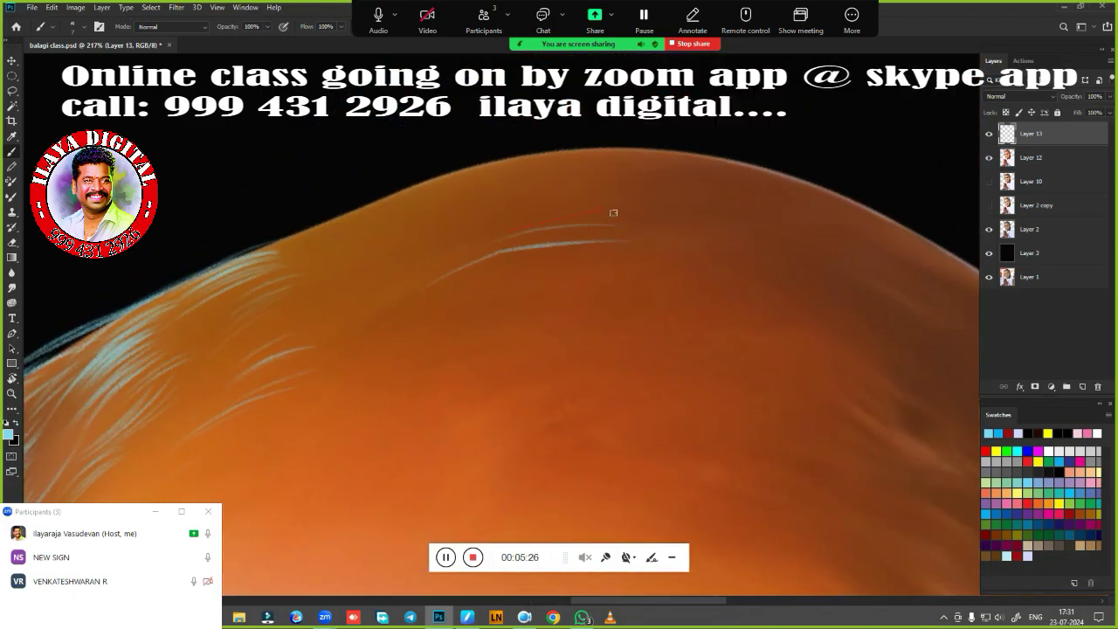
{"action": "left_click_drag", "start_coordinate": [485, 225], "coordinate": [622, 199]}
{"action": "left_click_drag", "start_coordinate": [515, 223], "coordinate": [698, 202]}
{"action": "left_click_drag", "start_coordinate": [561, 194], "coordinate": [690, 191]}
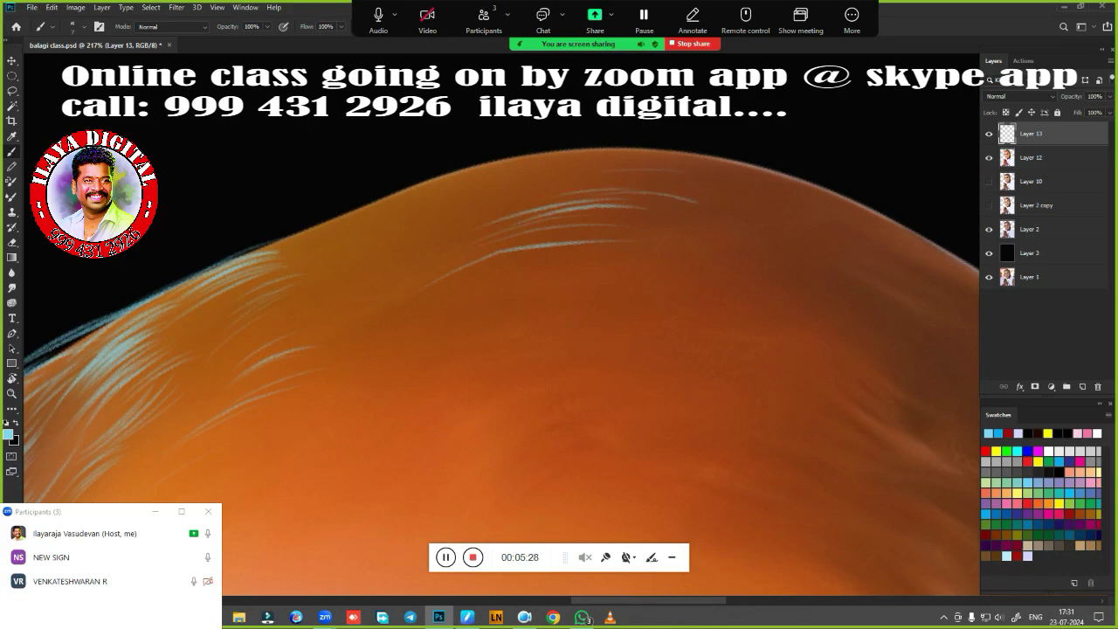
Paint a dense tuft of light blue strands on the upper left scalp between the hairline and the crown strands
{"action": "mouse_move", "coordinate": [325, 304]}
{"action": "left_mouse_down"}
{"action": "mouse_move", "coordinate": [472, 205]}
{"action": "mouse_move", "coordinate": [405, 245]}
{"action": "left_mouse_up"}
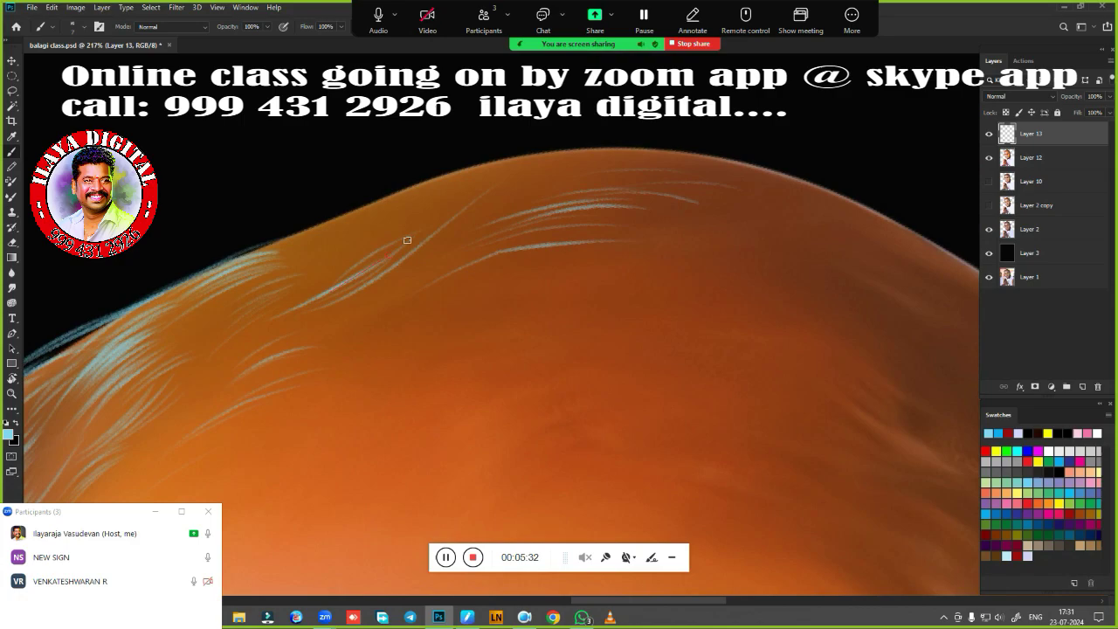
{"action": "left_click_drag", "start_coordinate": [311, 306], "coordinate": [391, 264]}
{"action": "left_click_drag", "start_coordinate": [333, 302], "coordinate": [434, 250]}
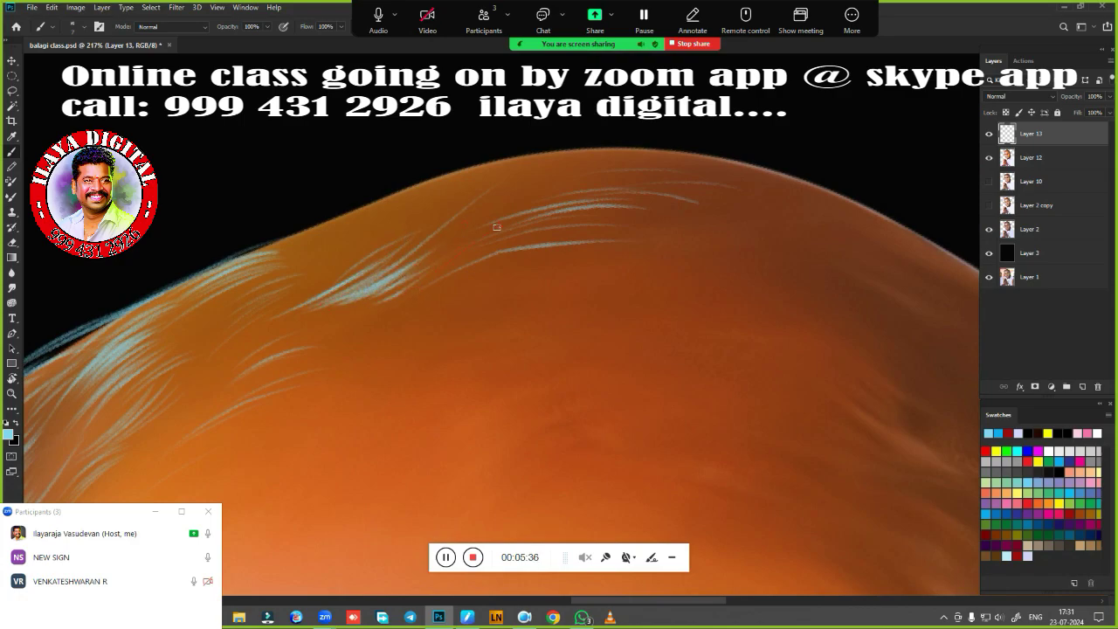
{"action": "left_click_drag", "start_coordinate": [496, 227], "coordinate": [402, 298]}
Brush light blue strands along the top outline of the head, from the left hair edge over the crown
{"action": "left_click_drag", "start_coordinate": [332, 242], "coordinate": [449, 187]}
{"action": "mouse_move", "coordinate": [356, 222]}
{"action": "left_mouse_down"}
{"action": "mouse_move", "coordinate": [461, 174]}
{"action": "mouse_move", "coordinate": [449, 175]}
{"action": "left_mouse_up"}
{"action": "left_click_drag", "start_coordinate": [282, 239], "coordinate": [423, 185]}
{"action": "left_click_drag", "start_coordinate": [244, 255], "coordinate": [332, 211]}
{"action": "left_click_drag", "start_coordinate": [206, 270], "coordinate": [325, 221]}
{"action": "left_click_drag", "start_coordinate": [174, 278], "coordinate": [344, 202]}
{"action": "left_click_drag", "start_coordinate": [463, 174], "coordinate": [666, 147]}
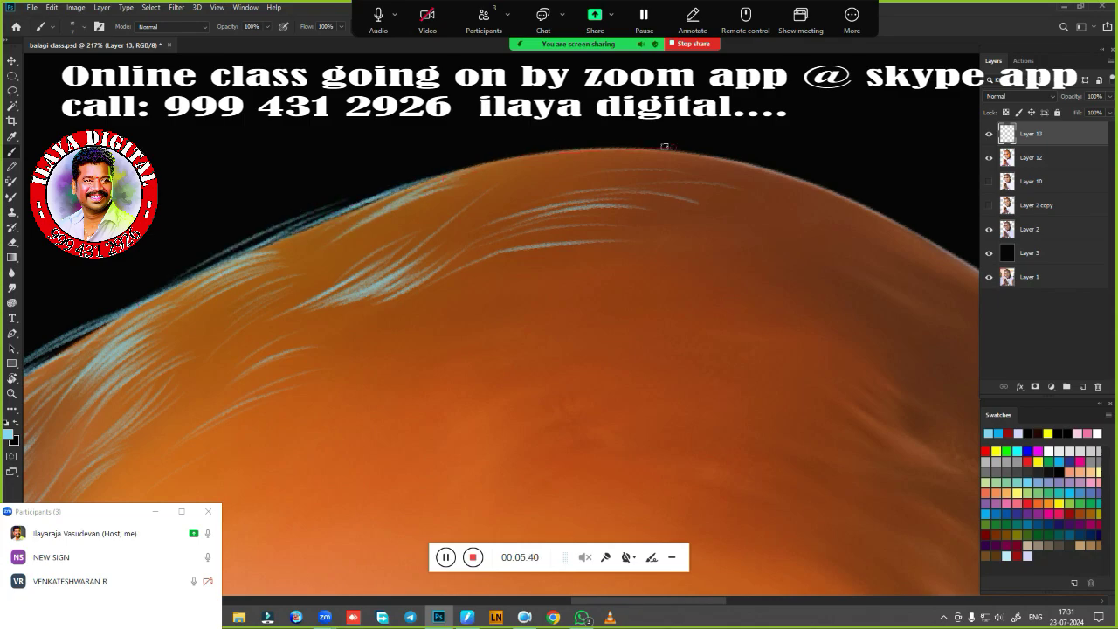
{"action": "mouse_move", "coordinate": [515, 160]}
{"action": "left_mouse_down"}
{"action": "mouse_move", "coordinate": [774, 189]}
{"action": "mouse_move", "coordinate": [706, 170]}
{"action": "left_mouse_up"}
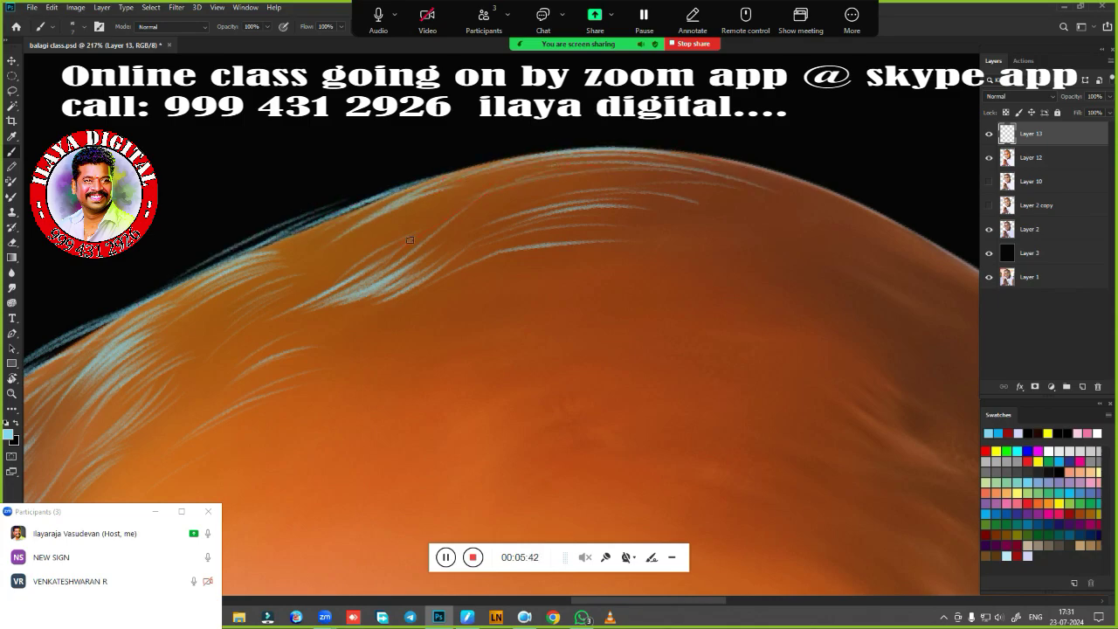
Add long, curved strands joining the left tuft to the crown and sweeping across the scalp below it
{"action": "left_click_drag", "start_coordinate": [309, 304], "coordinate": [514, 182]}
{"action": "left_click_drag", "start_coordinate": [555, 355], "coordinate": [506, 278]}
{"action": "left_click_drag", "start_coordinate": [408, 258], "coordinate": [617, 211]}
{"action": "left_click_drag", "start_coordinate": [512, 216], "coordinate": [657, 190]}
{"action": "mouse_move", "coordinate": [552, 200]}
{"action": "left_mouse_down"}
{"action": "mouse_move", "coordinate": [650, 184]}
{"action": "mouse_move", "coordinate": [732, 193]}
{"action": "left_mouse_up"}
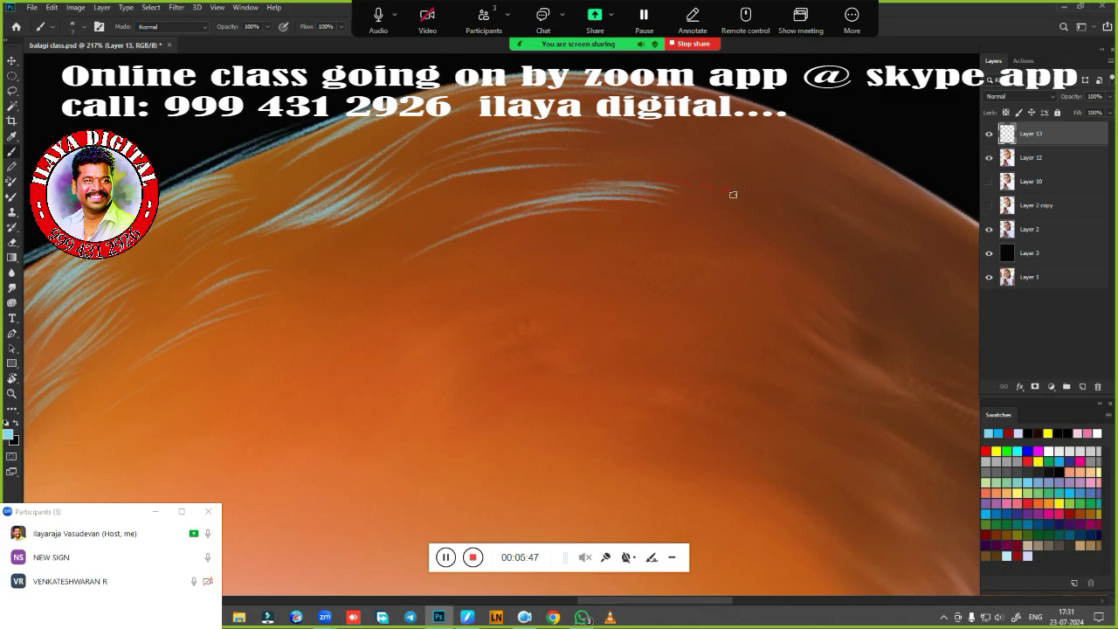
{"action": "mouse_move", "coordinate": [585, 173]}
{"action": "left_mouse_down"}
{"action": "mouse_move", "coordinate": [735, 185]}
{"action": "mouse_move", "coordinate": [780, 213]}
{"action": "left_mouse_up"}
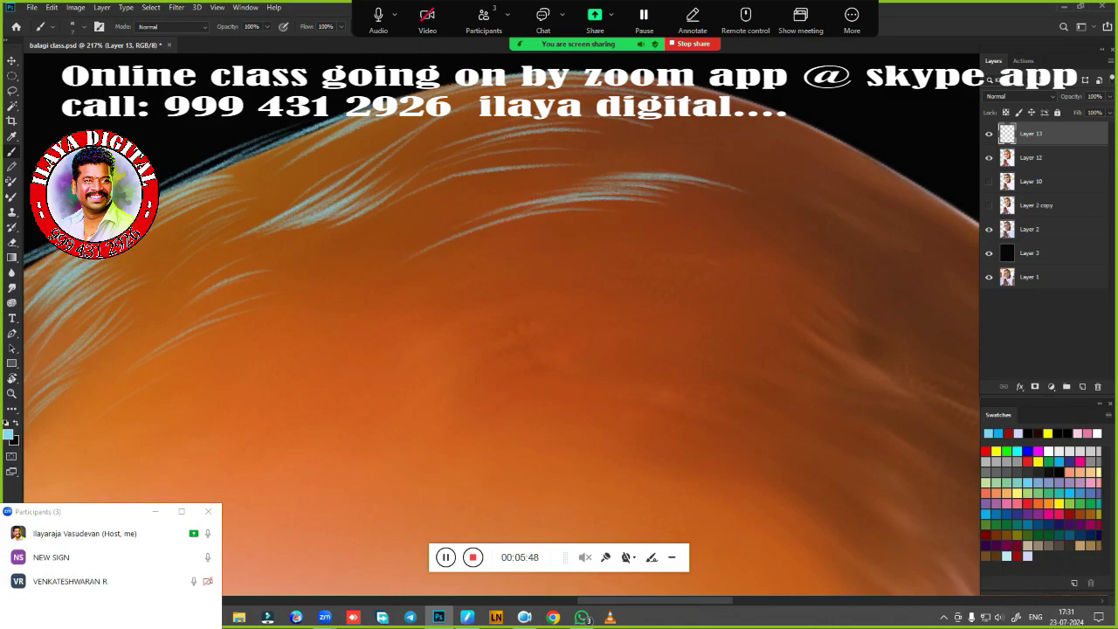
Paint short light blue strands beneath the tuft, filling the gap above the left side of the forehead
{"action": "left_click_drag", "start_coordinate": [266, 267], "coordinate": [374, 258]}
{"action": "mouse_move", "coordinate": [276, 260]}
{"action": "left_mouse_down"}
{"action": "mouse_move", "coordinate": [369, 250]}
{"action": "mouse_move", "coordinate": [398, 224]}
{"action": "left_mouse_up"}
{"action": "left_click_drag", "start_coordinate": [302, 240], "coordinate": [391, 222]}
{"action": "mouse_move", "coordinate": [283, 245]}
{"action": "left_mouse_down"}
{"action": "mouse_move", "coordinate": [394, 224]}
{"action": "mouse_move", "coordinate": [374, 232]}
{"action": "left_mouse_up"}
{"action": "mouse_move", "coordinate": [274, 299]}
{"action": "left_mouse_down"}
{"action": "mouse_move", "coordinate": [347, 271]}
{"action": "mouse_move", "coordinate": [341, 285]}
{"action": "left_mouse_up"}
{"action": "key", "text": "space"}
{"action": "mouse_move", "coordinate": [282, 364]}
{"action": "left_mouse_down"}
{"action": "mouse_move", "coordinate": [670, 264]}
{"action": "mouse_move", "coordinate": [660, 269]}
{"action": "left_mouse_up"}
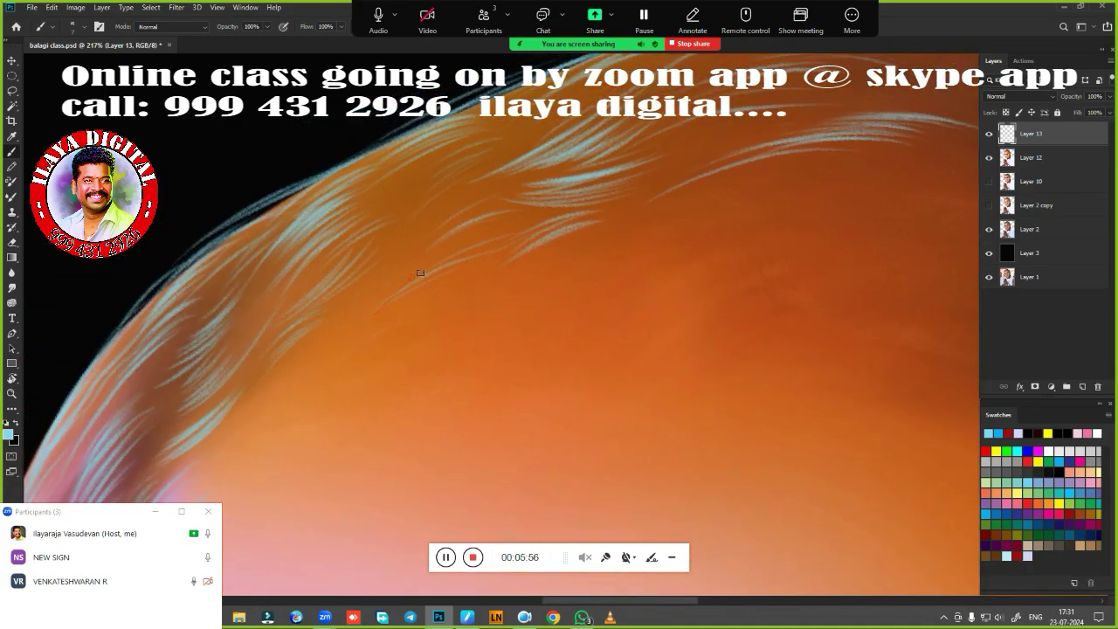
{"action": "left_click_drag", "start_coordinate": [377, 311], "coordinate": [442, 269]}
{"action": "mouse_move", "coordinate": [360, 292]}
{"action": "left_mouse_down"}
{"action": "mouse_move", "coordinate": [440, 250]}
{"action": "mouse_move", "coordinate": [459, 177]}
{"action": "left_mouse_up"}
Paint a tuft of curved light blue strands on the upper right scalp, between the crown and the ear
{"action": "key", "text": "space"}
{"action": "left_click_drag", "start_coordinate": [675, 319], "coordinate": [227, 515]}
{"action": "left_click_drag", "start_coordinate": [452, 423], "coordinate": [409, 226]}
{"action": "key", "text": "r"}
{"action": "left_click_drag", "start_coordinate": [265, 402], "coordinate": [352, 572]}
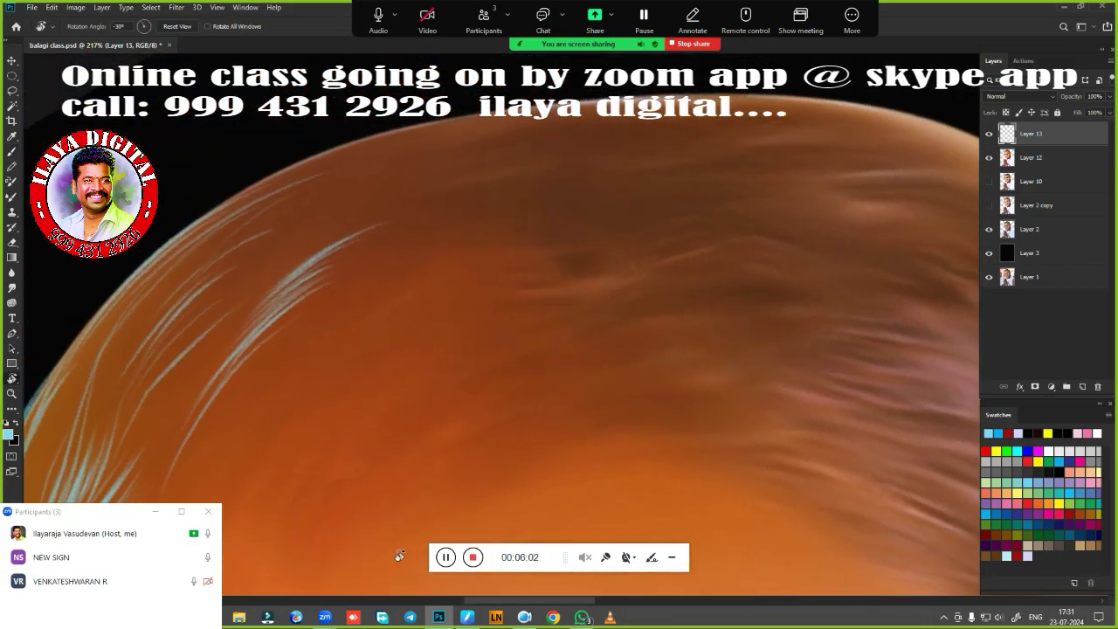
{"action": "scroll", "coordinate": [424, 490], "scroll_direction": "down", "scroll_amount": 5}
{"action": "left_click_drag", "start_coordinate": [424, 490], "coordinate": [372, 272]}
{"action": "scroll", "coordinate": [474, 364], "scroll_direction": "up", "scroll_amount": 2}
{"action": "left_click_drag", "start_coordinate": [499, 351], "coordinate": [305, 415]}
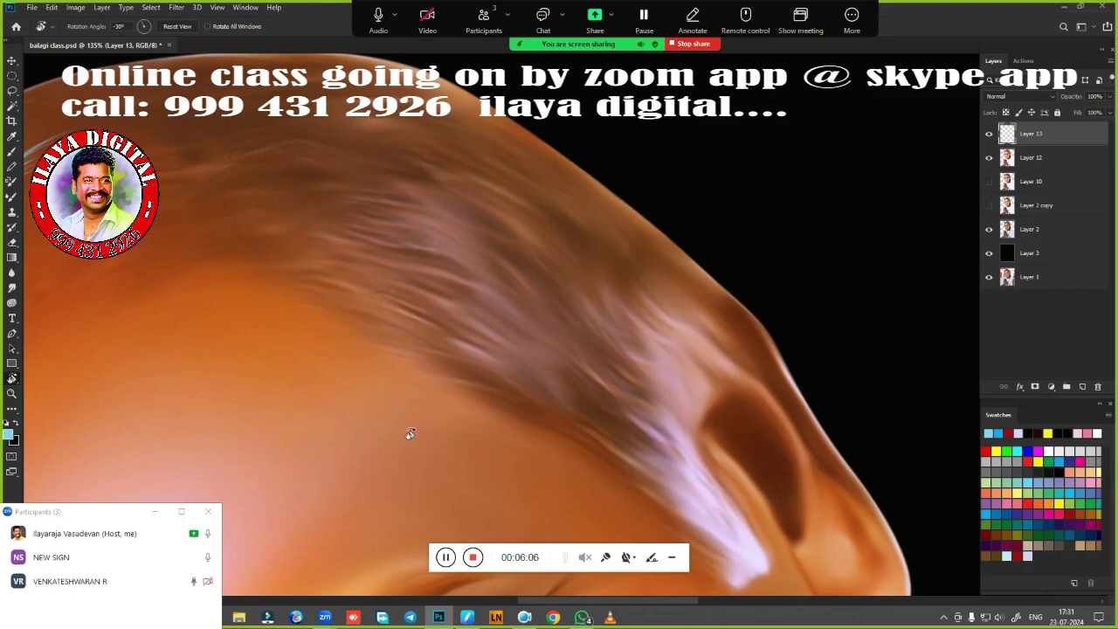
{"action": "key", "text": "b"}
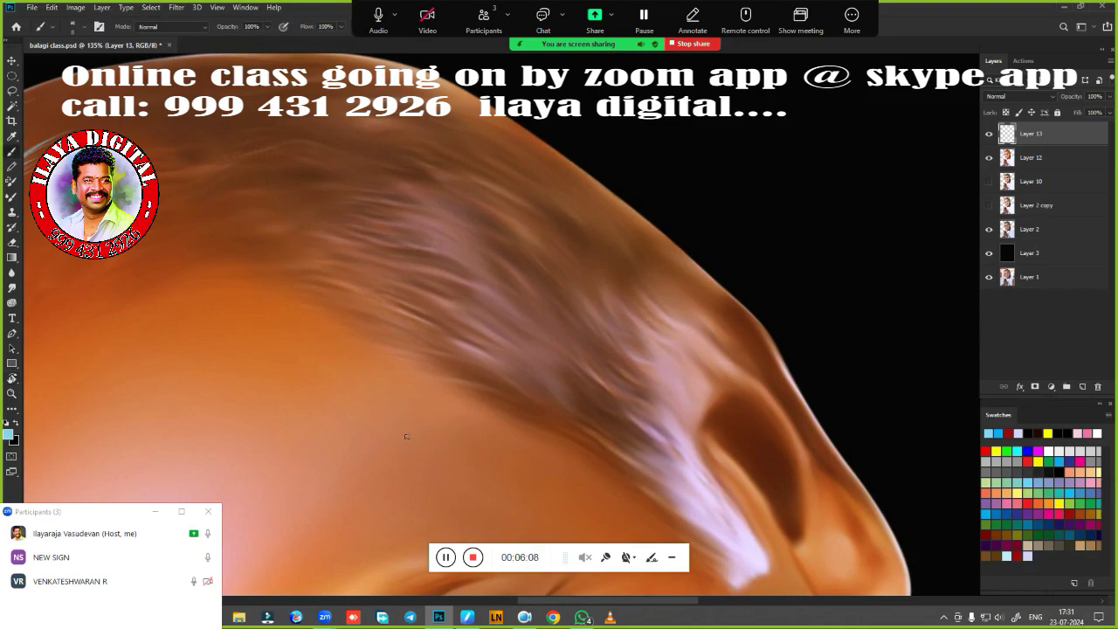
{"action": "left_click_drag", "start_coordinate": [475, 436], "coordinate": [627, 576]}
{"action": "key", "text": "r"}
{"action": "left_click_drag", "start_coordinate": [289, 385], "coordinate": [279, 576]}
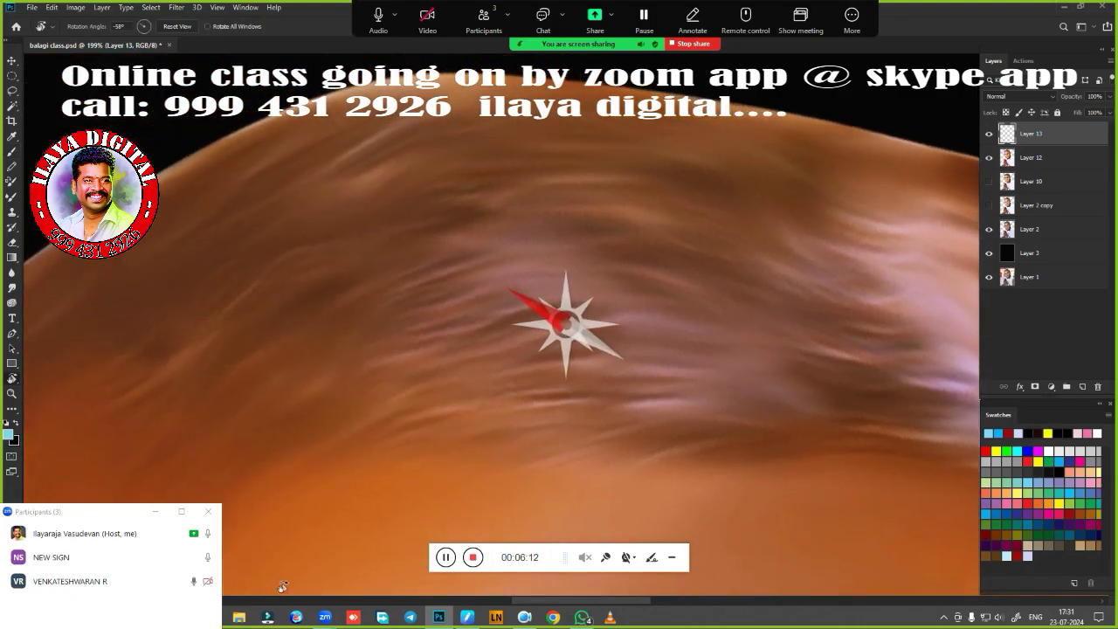
{"action": "key", "text": "b"}
{"action": "left_click_drag", "start_coordinate": [430, 501], "coordinate": [404, 499]}
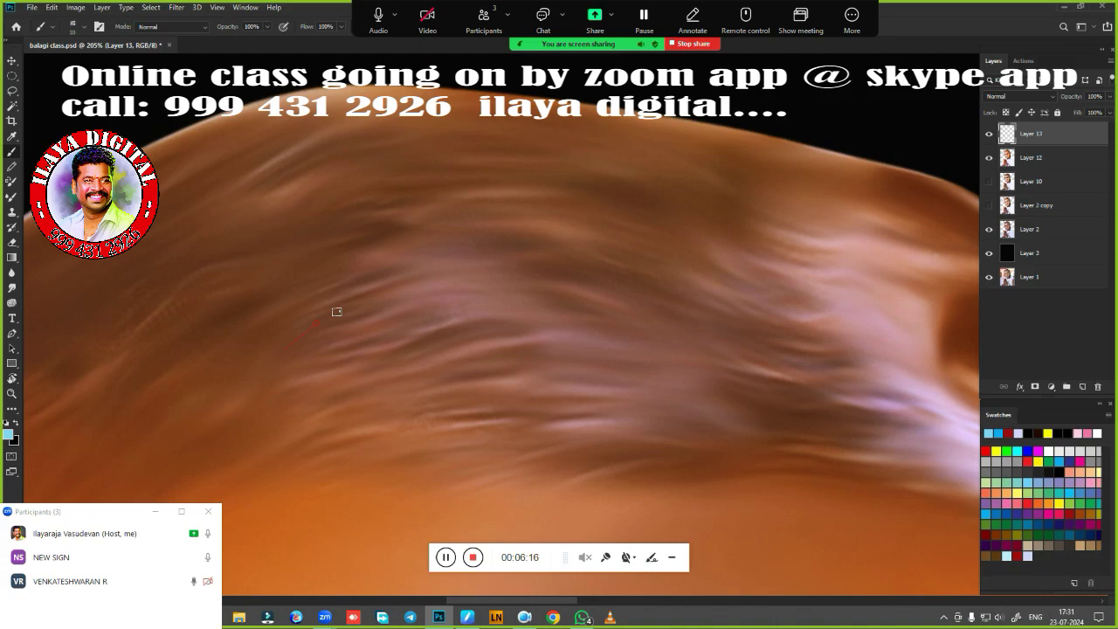
{"action": "left_click_drag", "start_coordinate": [336, 311], "coordinate": [437, 286]}
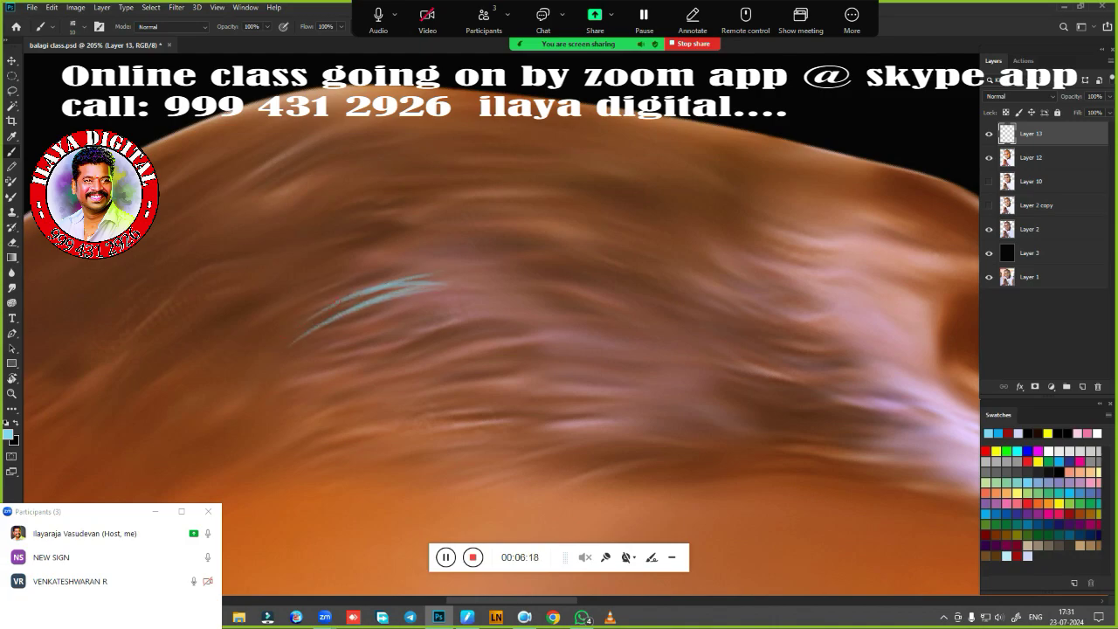
{"action": "left_click_drag", "start_coordinate": [363, 287], "coordinate": [443, 264]}
{"action": "left_click_drag", "start_coordinate": [311, 320], "coordinate": [435, 261]}
{"action": "mouse_move", "coordinate": [336, 278]}
{"action": "left_mouse_down"}
{"action": "mouse_move", "coordinate": [458, 256]}
{"action": "mouse_move", "coordinate": [439, 246]}
{"action": "left_mouse_up"}
{"action": "left_click_drag", "start_coordinate": [355, 253], "coordinate": [447, 235]}
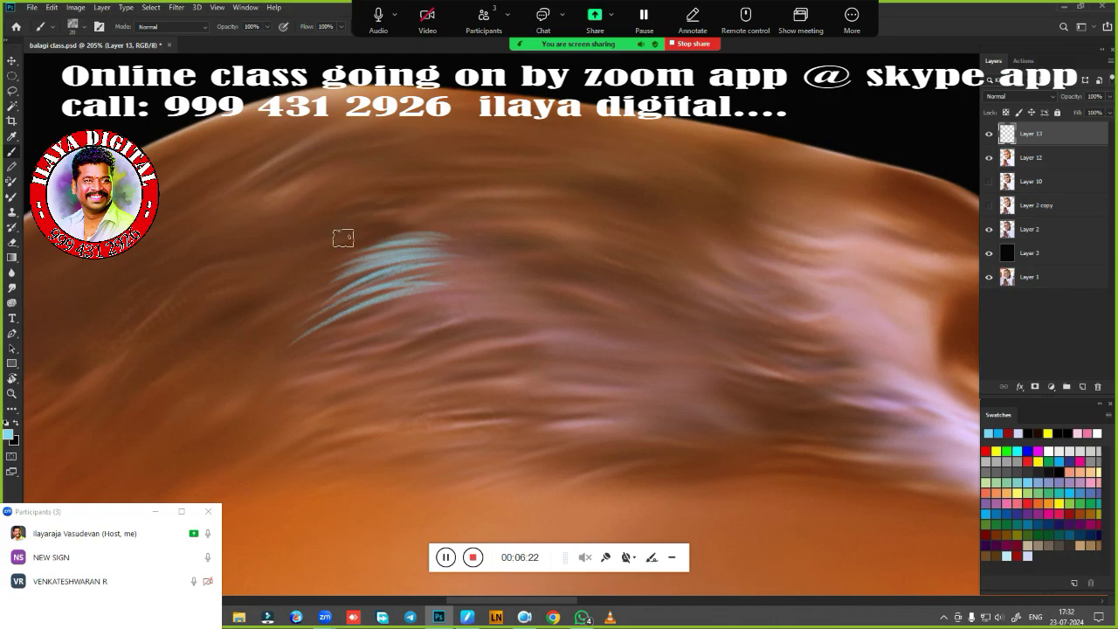
Add a smaller tuft of light blue strands between the first right-side tuft and the head's outline
{"action": "left_click_drag", "start_coordinate": [279, 235], "coordinate": [377, 195]}
{"action": "left_click_drag", "start_coordinate": [291, 218], "coordinate": [378, 192]}
{"action": "key", "text": "bracketleft"}
{"action": "left_click_drag", "start_coordinate": [302, 204], "coordinate": [384, 163]}
{"action": "left_click_drag", "start_coordinate": [301, 182], "coordinate": [372, 163]}
{"action": "left_click_drag", "start_coordinate": [325, 168], "coordinate": [414, 144]}
Paint light blue strands along the crown's outer edge, overlapping the black background and filling inward toward the small tuft
{"action": "left_click_drag", "start_coordinate": [204, 194], "coordinate": [330, 121]}
{"action": "left_click_drag", "start_coordinate": [208, 174], "coordinate": [320, 119]}
{"action": "left_click_drag", "start_coordinate": [238, 154], "coordinate": [336, 103]}
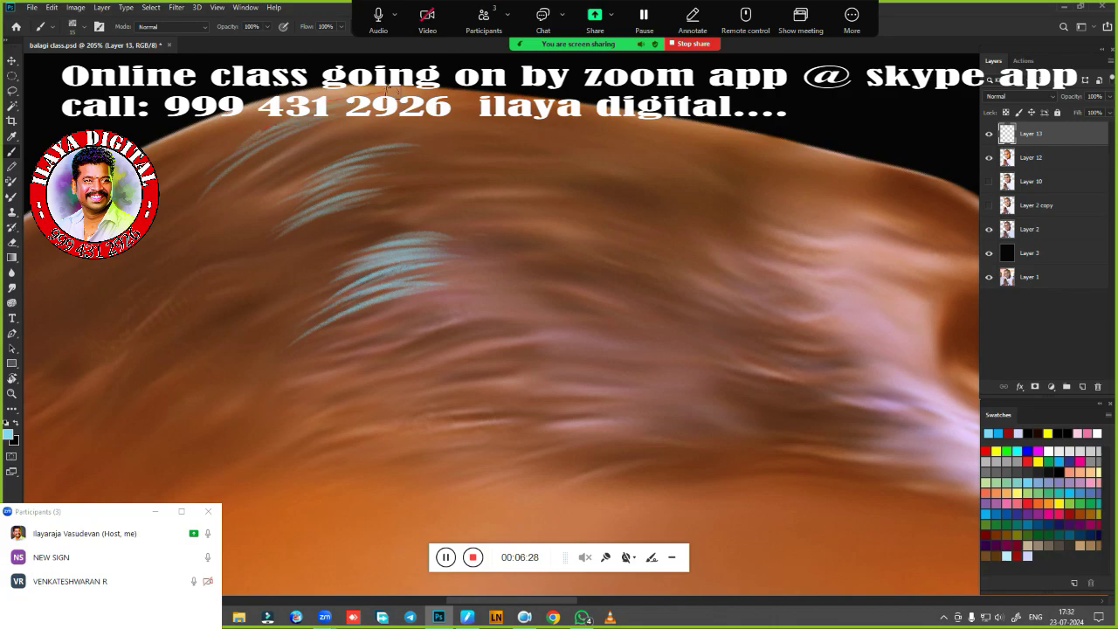
{"action": "left_click_drag", "start_coordinate": [259, 134], "coordinate": [379, 90]}
{"action": "left_click_drag", "start_coordinate": [141, 148], "coordinate": [263, 96]}
{"action": "left_click_drag", "start_coordinate": [410, 83], "coordinate": [243, 98]}
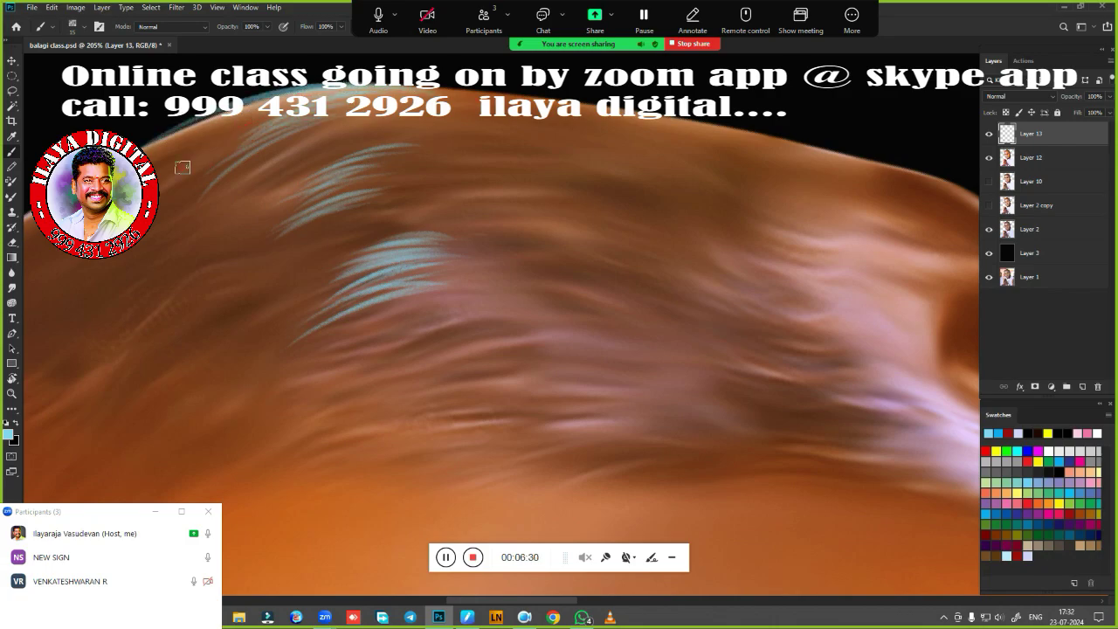
{"action": "left_click_drag", "start_coordinate": [231, 165], "coordinate": [345, 119]}
{"action": "left_click_drag", "start_coordinate": [247, 172], "coordinate": [347, 124]}
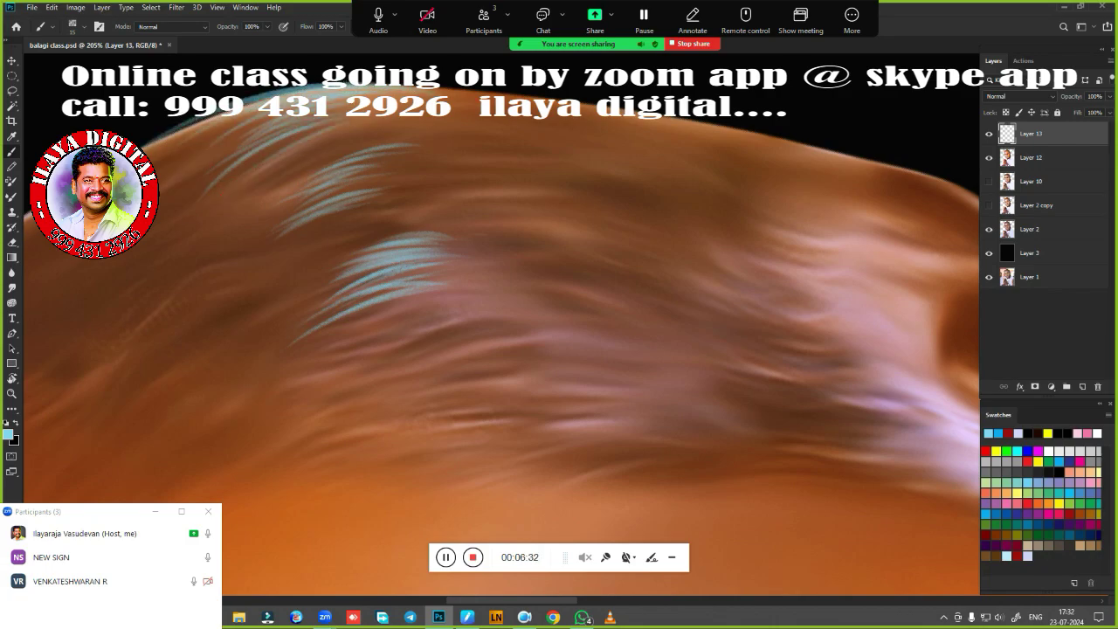
{"action": "left_click_drag", "start_coordinate": [223, 185], "coordinate": [356, 119]}
Paint two groups of long, arched strands running from the right-side tufts toward the ear
{"action": "mouse_move", "coordinate": [435, 212]}
{"action": "left_mouse_down"}
{"action": "mouse_move", "coordinate": [585, 208]}
{"action": "mouse_move", "coordinate": [502, 198]}
{"action": "left_mouse_up"}
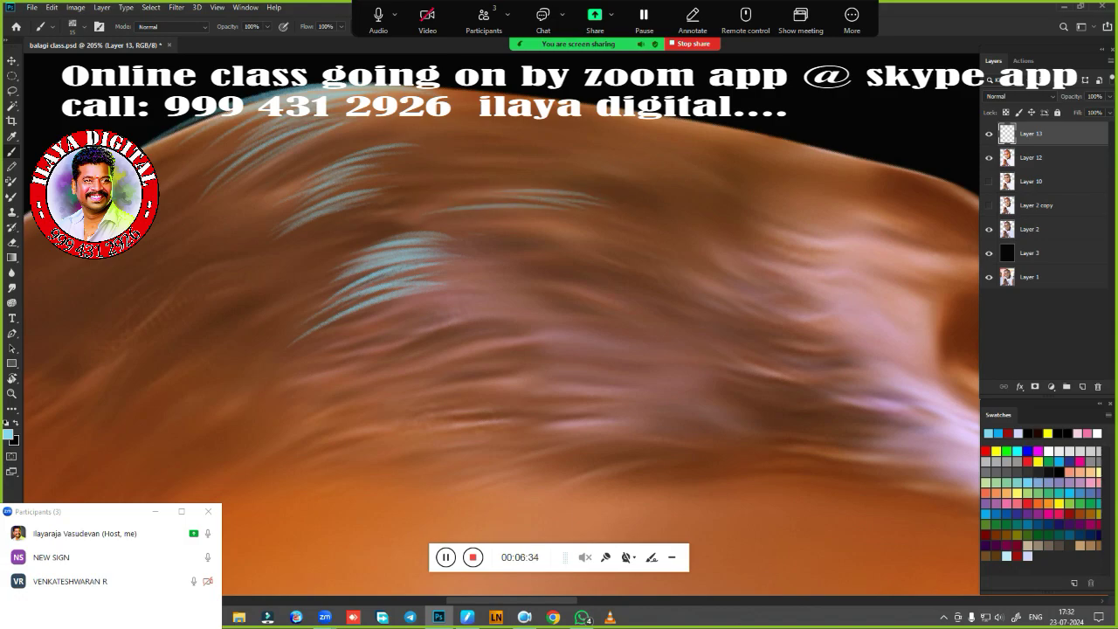
{"action": "mouse_move", "coordinate": [598, 189]}
{"action": "left_mouse_down"}
{"action": "mouse_move", "coordinate": [476, 189]}
{"action": "mouse_move", "coordinate": [475, 176]}
{"action": "mouse_move", "coordinate": [550, 154]}
{"action": "mouse_move", "coordinate": [481, 162]}
{"action": "mouse_move", "coordinate": [629, 157]}
{"action": "mouse_move", "coordinate": [483, 137]}
{"action": "left_mouse_up"}
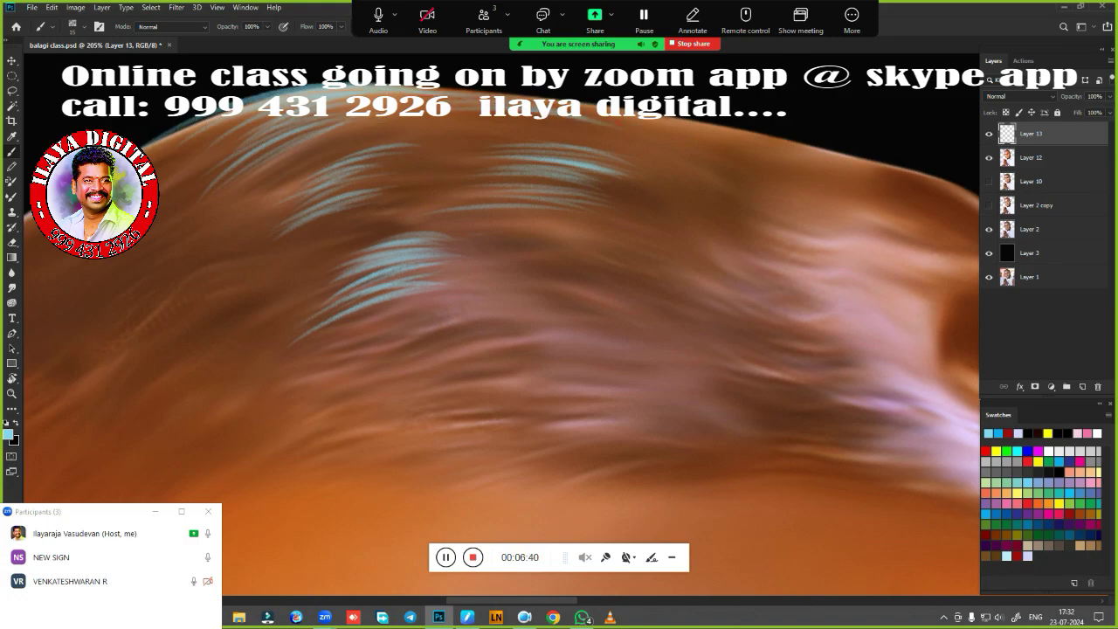
{"action": "left_click_drag", "start_coordinate": [623, 340], "coordinate": [525, 314]}
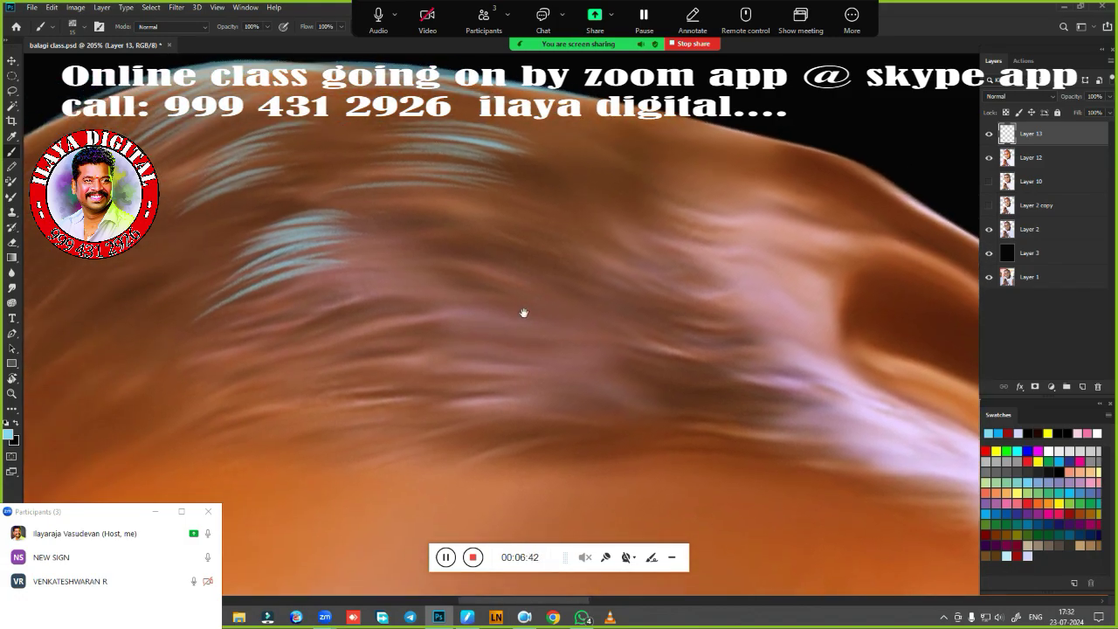
{"action": "mouse_move", "coordinate": [562, 238]}
{"action": "left_mouse_down"}
{"action": "mouse_move", "coordinate": [392, 229]}
{"action": "mouse_move", "coordinate": [432, 232]}
{"action": "left_mouse_up"}
{"action": "mouse_move", "coordinate": [585, 257]}
{"action": "left_mouse_down"}
{"action": "mouse_move", "coordinate": [464, 237]}
{"action": "mouse_move", "coordinate": [465, 248]}
{"action": "mouse_move", "coordinate": [591, 284]}
{"action": "left_mouse_up"}
{"action": "left_click_drag", "start_coordinate": [491, 265], "coordinate": [647, 324]}
{"action": "left_click_drag", "start_coordinate": [485, 273], "coordinate": [651, 337]}
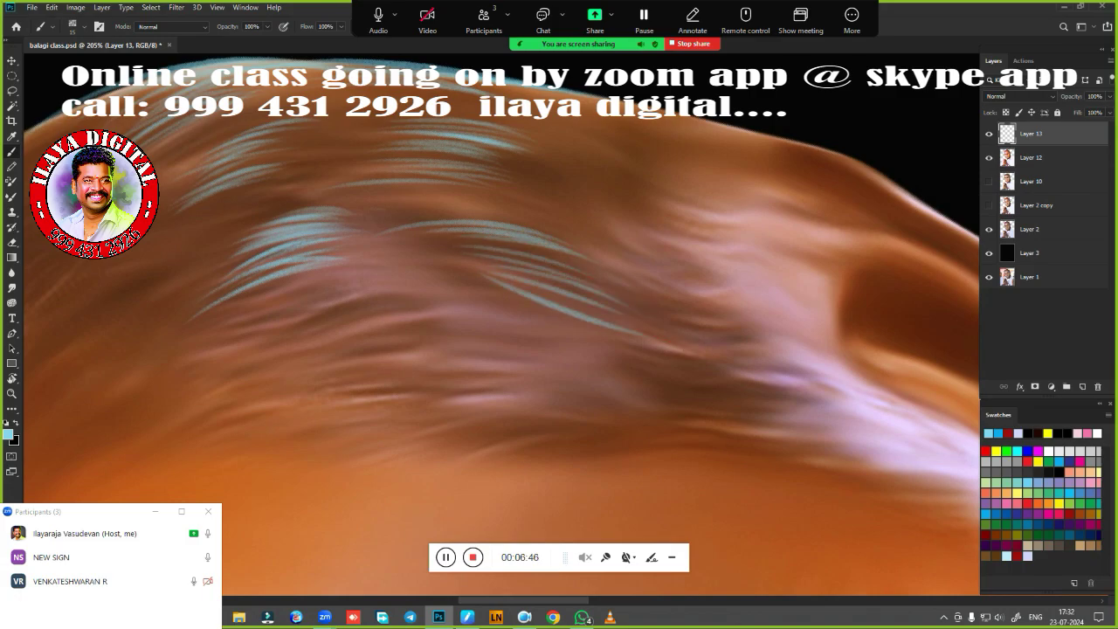
Add a dense tuft of light blue strands on the forehead side of the first right-side tuft
{"action": "left_click_drag", "start_coordinate": [285, 366], "coordinate": [478, 327]}
{"action": "left_click_drag", "start_coordinate": [341, 333], "coordinate": [465, 324]}
{"action": "mouse_move", "coordinate": [328, 336]}
{"action": "left_mouse_down"}
{"action": "mouse_move", "coordinate": [444, 312]}
{"action": "mouse_move", "coordinate": [428, 303]}
{"action": "left_mouse_up"}
{"action": "left_click_drag", "start_coordinate": [313, 304], "coordinate": [435, 287]}
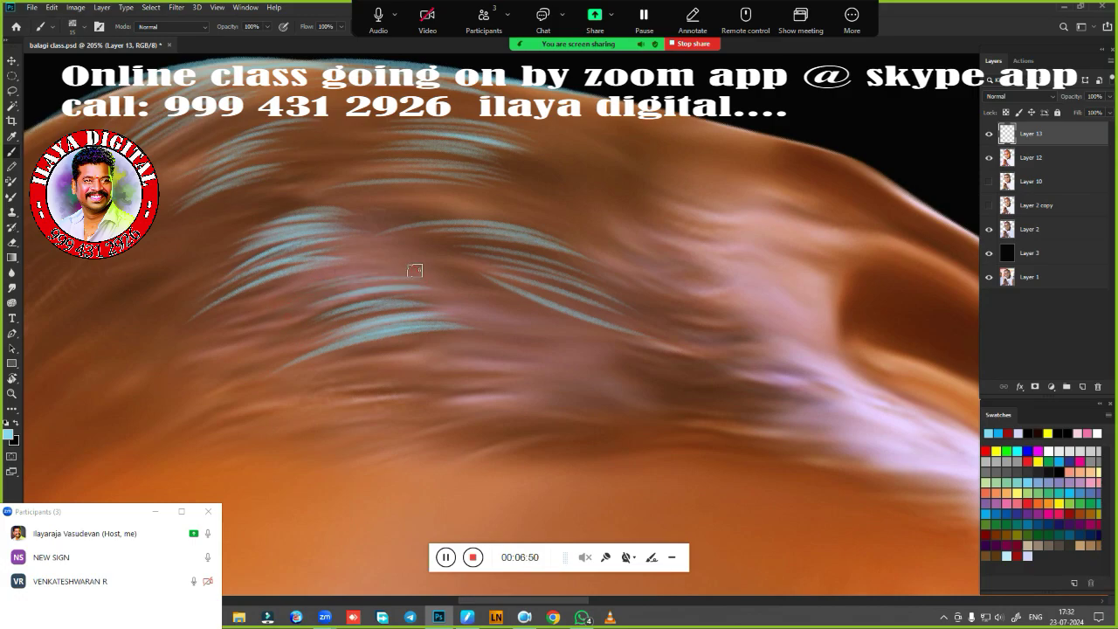
Brush a row of short light blue strands along the right hairline bordering the forehead
{"action": "left_click_drag", "start_coordinate": [248, 426], "coordinate": [323, 401]}
{"action": "left_click_drag", "start_coordinate": [201, 433], "coordinate": [302, 406]}
{"action": "mouse_move", "coordinate": [237, 432]}
{"action": "left_mouse_down"}
{"action": "mouse_move", "coordinate": [306, 410]}
{"action": "mouse_move", "coordinate": [367, 421]}
{"action": "mouse_move", "coordinate": [538, 410]}
{"action": "left_mouse_up"}
{"action": "mouse_move", "coordinate": [408, 438]}
{"action": "left_mouse_down"}
{"action": "mouse_move", "coordinate": [481, 418]}
{"action": "mouse_move", "coordinate": [582, 417]}
{"action": "left_mouse_up"}
{"action": "left_click_drag", "start_coordinate": [482, 444], "coordinate": [573, 428]}
{"action": "left_click_drag", "start_coordinate": [470, 455], "coordinate": [612, 435]}
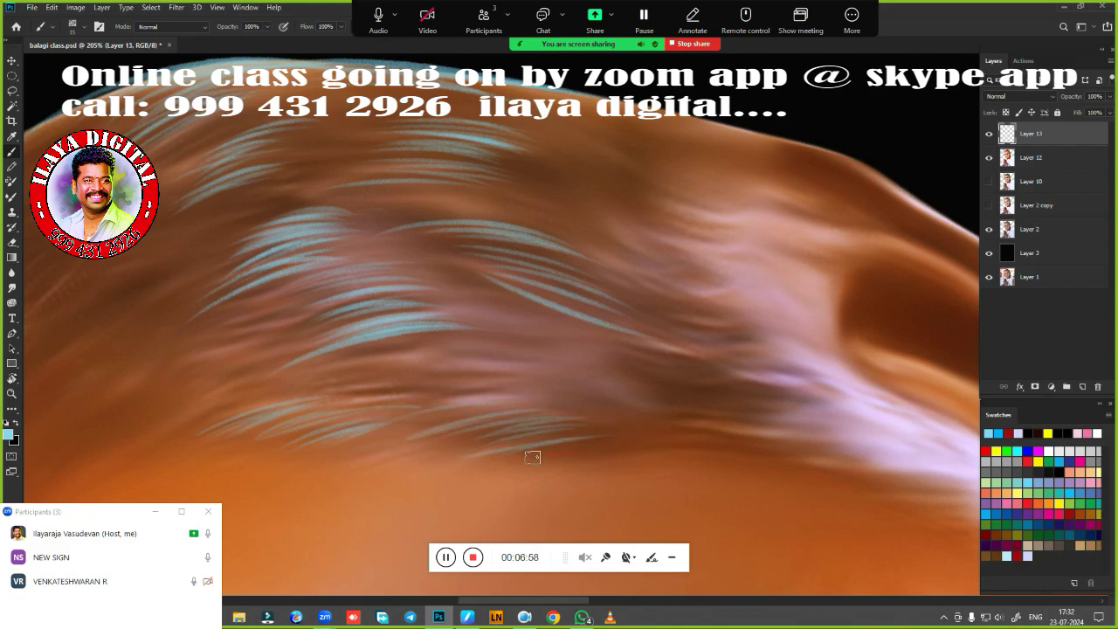
{"action": "left_click_drag", "start_coordinate": [516, 475], "coordinate": [596, 477]}
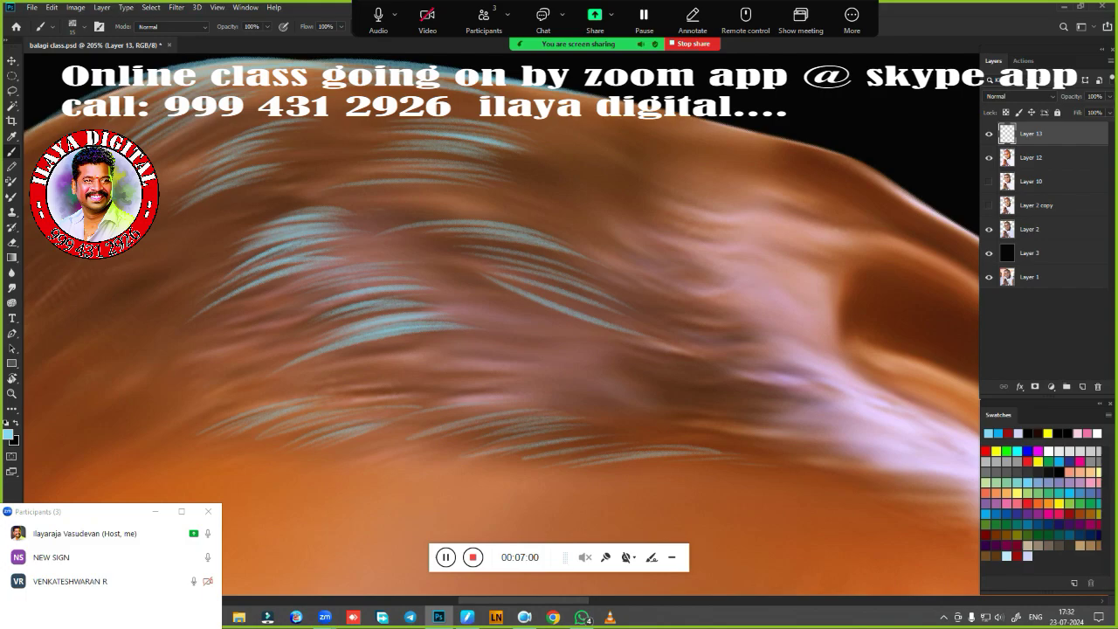
Fill the gap between the hairline strands and the arched strands with curved light blue strokes
{"action": "left_click_drag", "start_coordinate": [528, 360], "coordinate": [630, 370]}
{"action": "left_click_drag", "start_coordinate": [449, 360], "coordinate": [646, 391]}
{"action": "mouse_move", "coordinate": [498, 330]}
{"action": "left_mouse_down"}
{"action": "mouse_move", "coordinate": [669, 384]}
{"action": "mouse_move", "coordinate": [648, 367]}
{"action": "left_mouse_up"}
{"action": "left_click_drag", "start_coordinate": [447, 325], "coordinate": [642, 363]}
{"action": "mouse_move", "coordinate": [704, 438]}
{"action": "left_mouse_down"}
{"action": "mouse_move", "coordinate": [573, 422]}
{"action": "mouse_move", "coordinate": [883, 419]}
{"action": "mouse_move", "coordinate": [873, 418]}
{"action": "left_mouse_up"}
{"action": "mouse_move", "coordinate": [461, 365]}
{"action": "left_mouse_down"}
{"action": "mouse_move", "coordinate": [567, 340]}
{"action": "mouse_move", "coordinate": [569, 325]}
{"action": "left_mouse_up"}
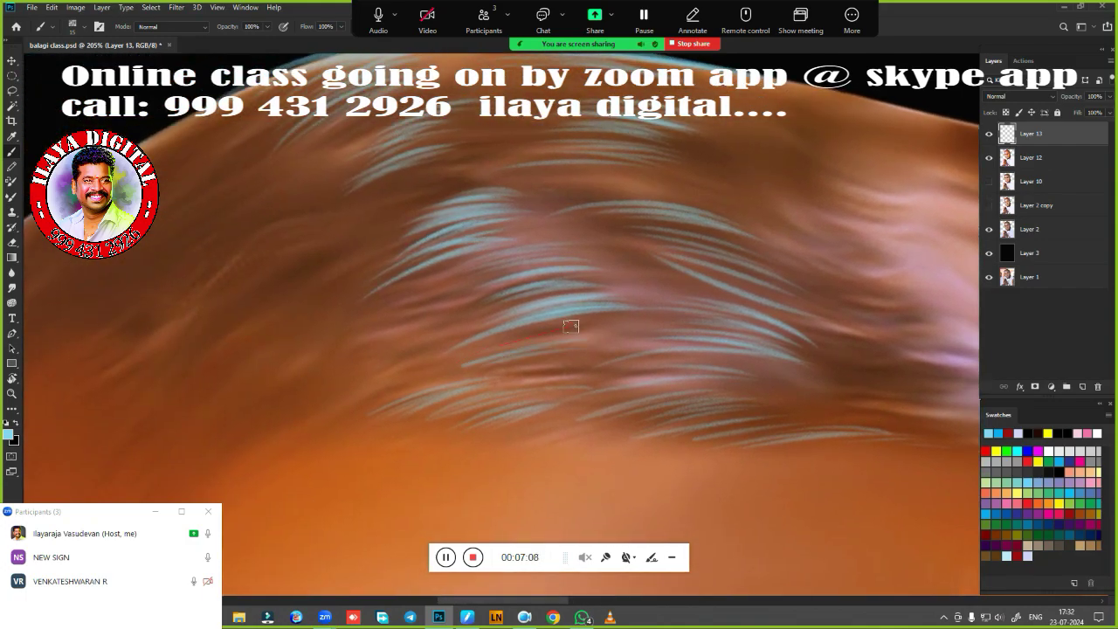
Paint light blue strands sweeping over the pale hair above the right ear
{"action": "left_click_drag", "start_coordinate": [788, 389], "coordinate": [394, 460]}
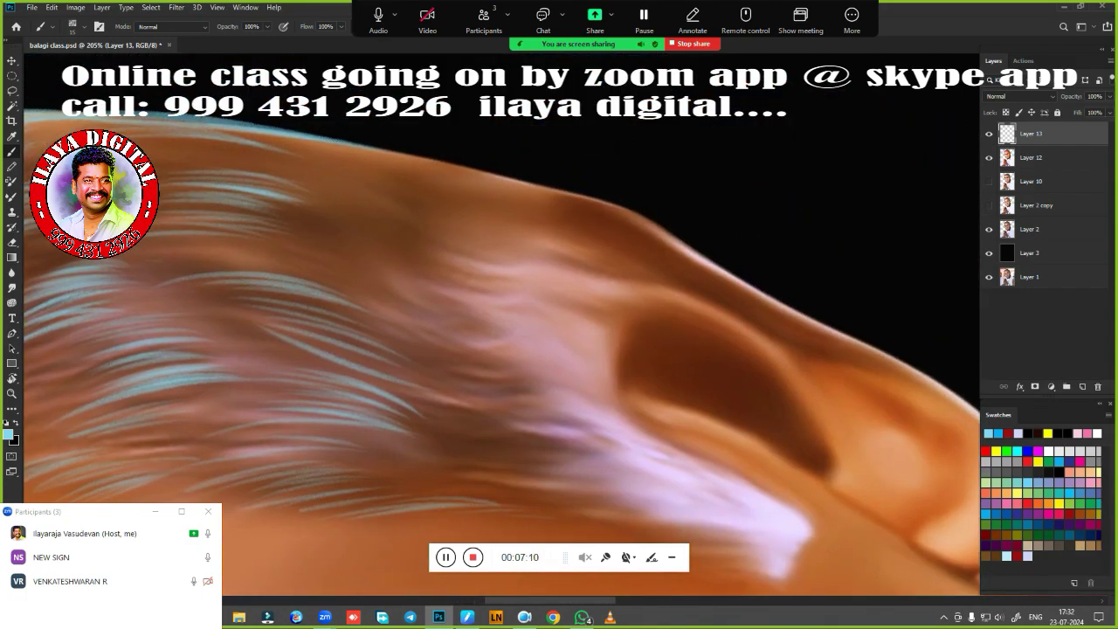
{"action": "left_click_drag", "start_coordinate": [520, 234], "coordinate": [529, 236]}
{"action": "left_click_drag", "start_coordinate": [372, 212], "coordinate": [511, 238]}
{"action": "mouse_move", "coordinate": [405, 226]}
{"action": "left_mouse_down"}
{"action": "mouse_move", "coordinate": [541, 249]}
{"action": "mouse_move", "coordinate": [498, 261]}
{"action": "left_mouse_up"}
{"action": "mouse_move", "coordinate": [426, 253]}
{"action": "left_mouse_down"}
{"action": "mouse_move", "coordinate": [587, 277]}
{"action": "mouse_move", "coordinate": [503, 275]}
{"action": "left_mouse_up"}
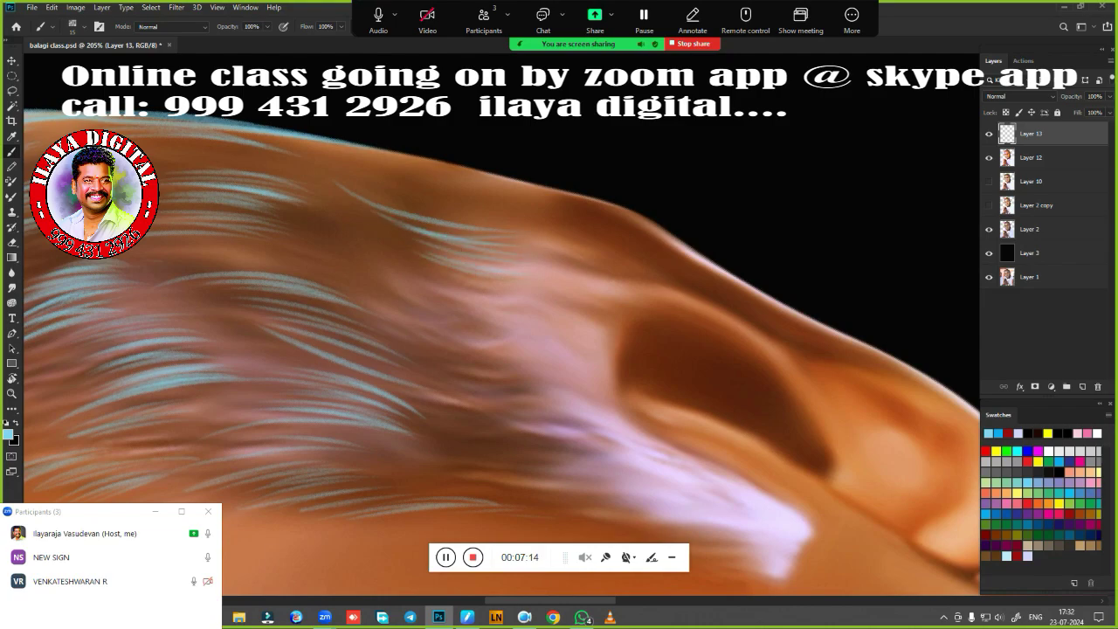
{"action": "mouse_move", "coordinate": [392, 309]}
{"action": "left_mouse_down"}
{"action": "mouse_move", "coordinate": [544, 350]}
{"action": "mouse_move", "coordinate": [473, 332]}
{"action": "mouse_move", "coordinate": [520, 350]}
{"action": "mouse_move", "coordinate": [492, 373]}
{"action": "mouse_move", "coordinate": [437, 365]}
{"action": "mouse_move", "coordinate": [425, 357]}
{"action": "mouse_move", "coordinate": [562, 388]}
{"action": "left_mouse_up"}
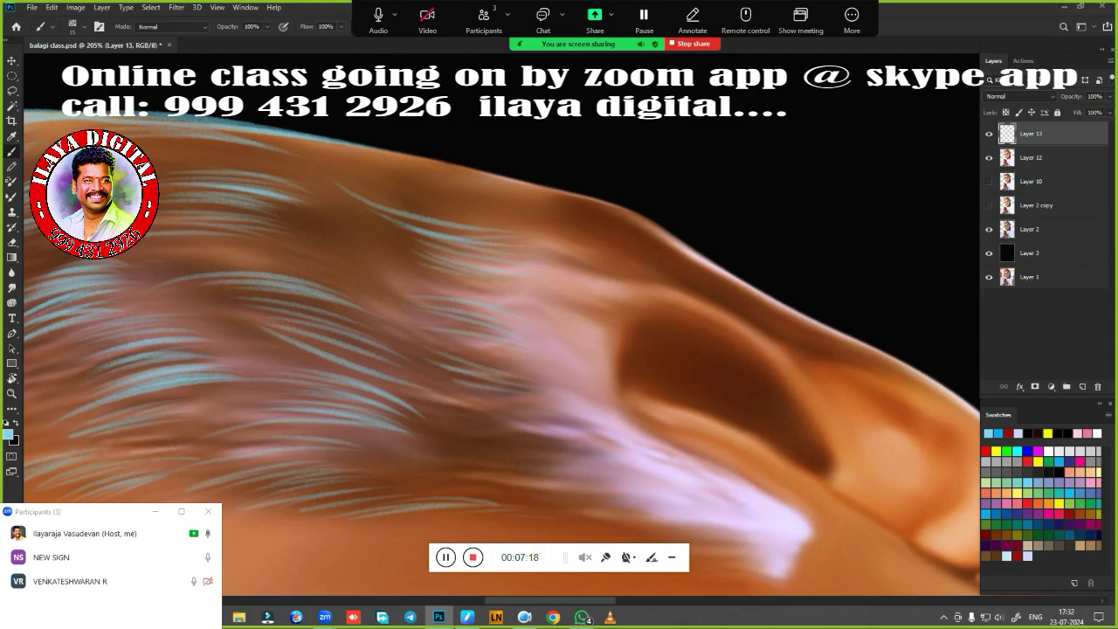
Paint light blue strands at the temple, continuing the hairline toward the white sideburn
{"action": "mouse_move", "coordinate": [459, 406]}
{"action": "left_mouse_down"}
{"action": "mouse_move", "coordinate": [536, 417]}
{"action": "mouse_move", "coordinate": [525, 434]}
{"action": "left_mouse_up"}
{"action": "left_click_drag", "start_coordinate": [435, 452], "coordinate": [596, 472]}
{"action": "left_click_drag", "start_coordinate": [461, 464], "coordinate": [559, 475]}
{"action": "left_click_drag", "start_coordinate": [477, 475], "coordinate": [585, 486]}
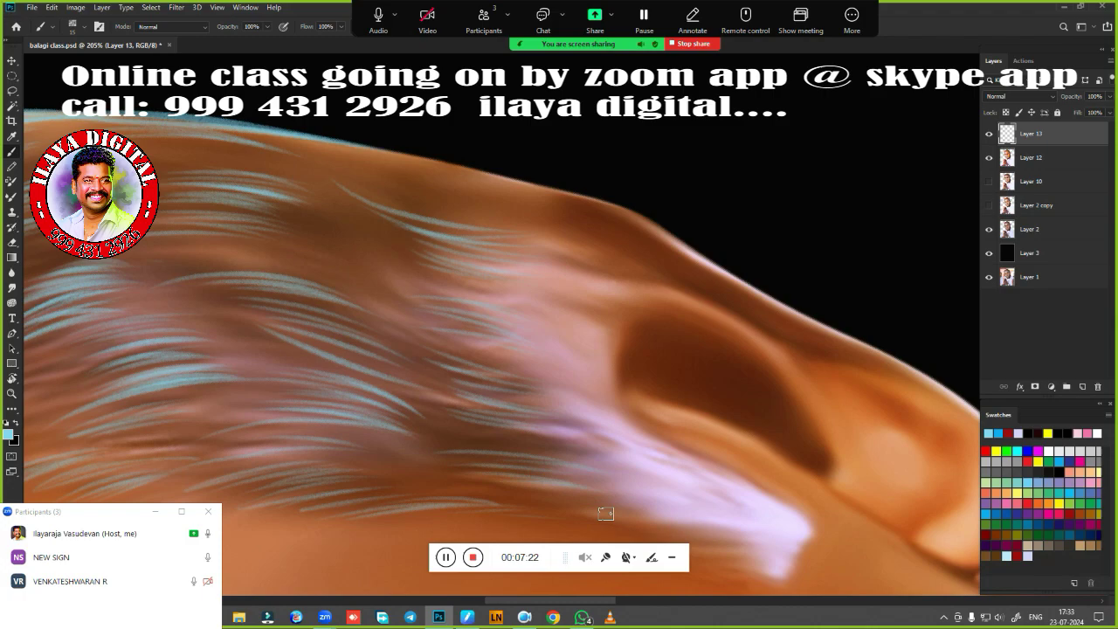
Brush long strands along the right outline of the head down to the ear, with finer ones just above the ear
{"action": "left_click_drag", "start_coordinate": [602, 412], "coordinate": [716, 491]}
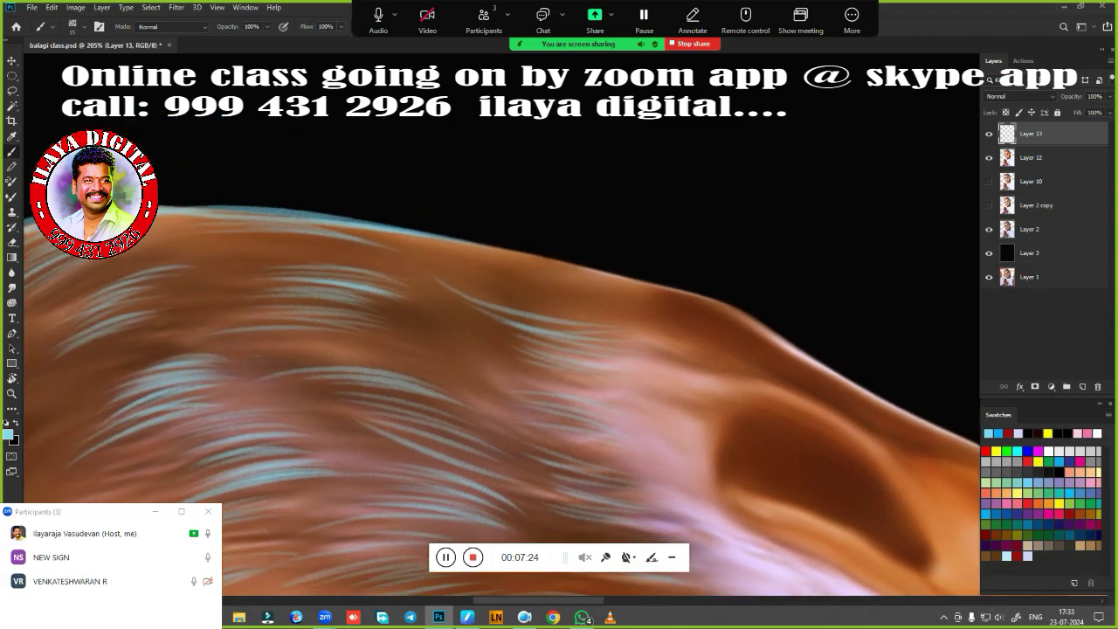
{"action": "mouse_move", "coordinate": [470, 254]}
{"action": "left_mouse_down"}
{"action": "mouse_move", "coordinate": [685, 306]}
{"action": "mouse_move", "coordinate": [697, 321]}
{"action": "mouse_move", "coordinate": [651, 299]}
{"action": "left_mouse_up"}
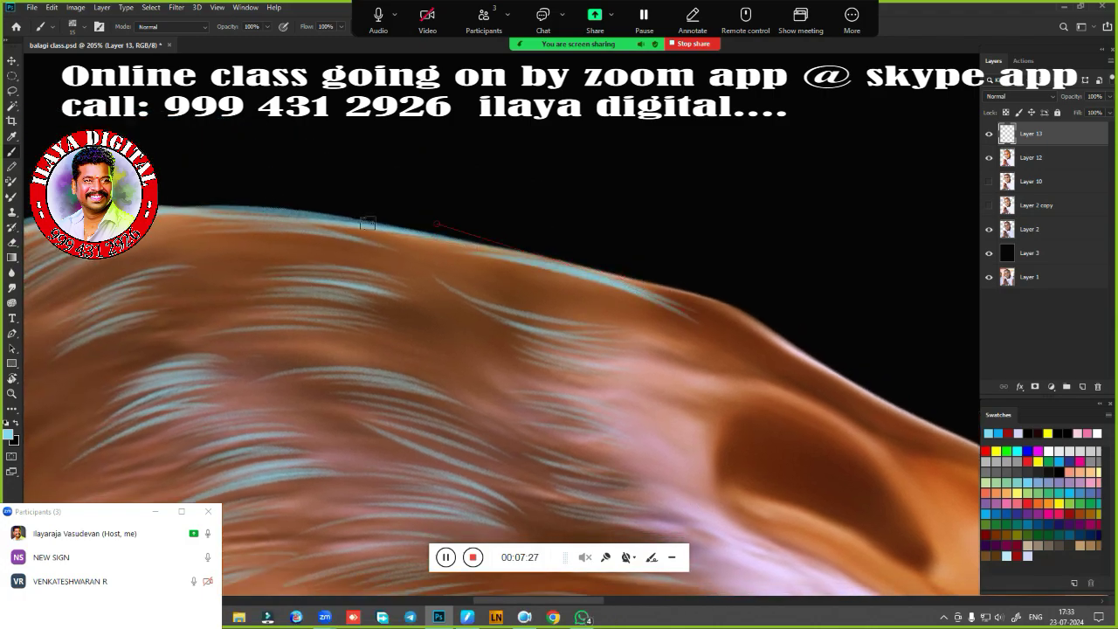
{"action": "left_click_drag", "start_coordinate": [437, 229], "coordinate": [576, 266]}
{"action": "mouse_move", "coordinate": [628, 313]}
{"action": "left_mouse_down"}
{"action": "mouse_move", "coordinate": [757, 347]}
{"action": "mouse_move", "coordinate": [684, 298]}
{"action": "mouse_move", "coordinate": [765, 320]}
{"action": "mouse_move", "coordinate": [674, 287]}
{"action": "mouse_move", "coordinate": [687, 314]}
{"action": "left_mouse_up"}
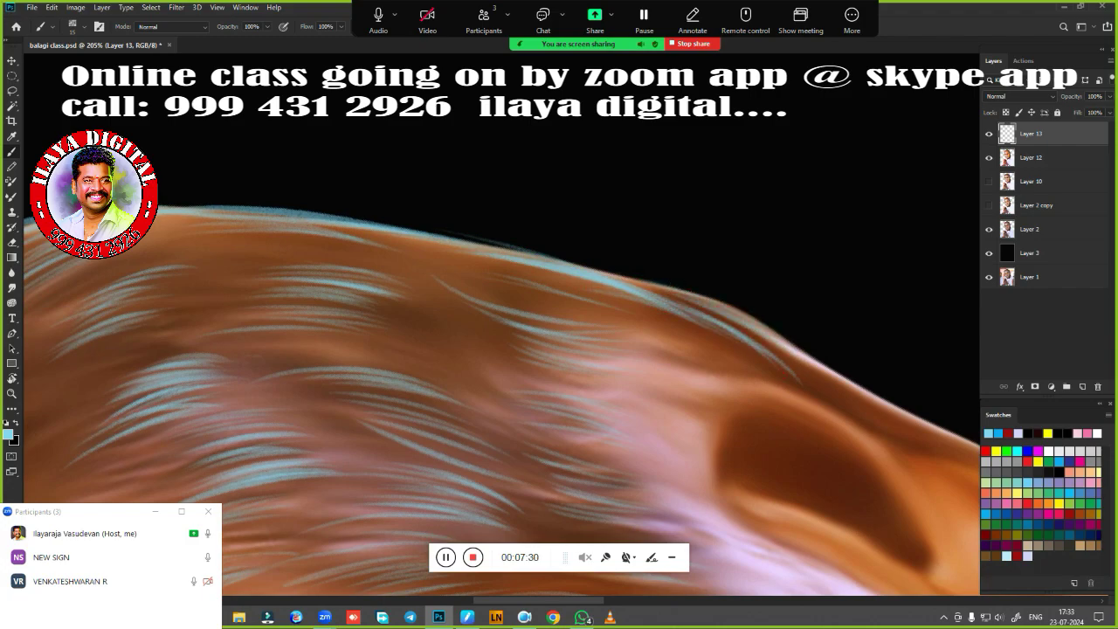
{"action": "mouse_move", "coordinate": [749, 369]}
{"action": "left_mouse_down"}
{"action": "mouse_move", "coordinate": [640, 376]}
{"action": "mouse_move", "coordinate": [645, 354]}
{"action": "mouse_move", "coordinate": [690, 345]}
{"action": "mouse_move", "coordinate": [482, 276]}
{"action": "left_mouse_up"}
{"action": "left_click_drag", "start_coordinate": [680, 408], "coordinate": [531, 254]}
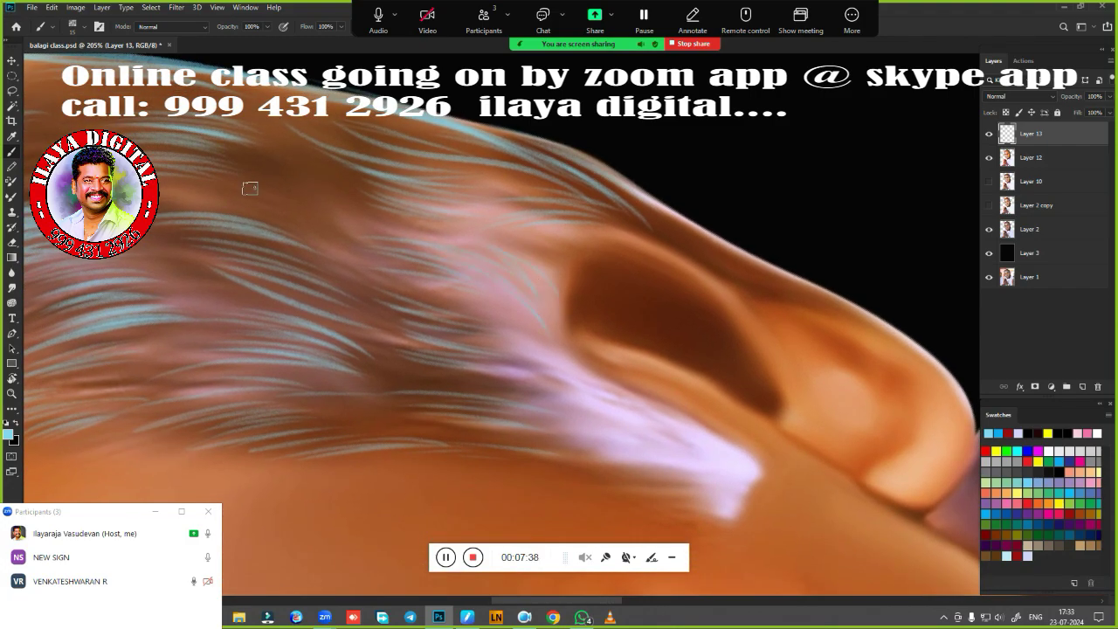
Add fine curved strands in the bare area between the crown strands and those above the ear
{"action": "left_click_drag", "start_coordinate": [293, 217], "coordinate": [712, 425]}
{"action": "left_click_drag", "start_coordinate": [483, 319], "coordinate": [604, 309]}
{"action": "left_click_drag", "start_coordinate": [508, 302], "coordinate": [649, 315]}
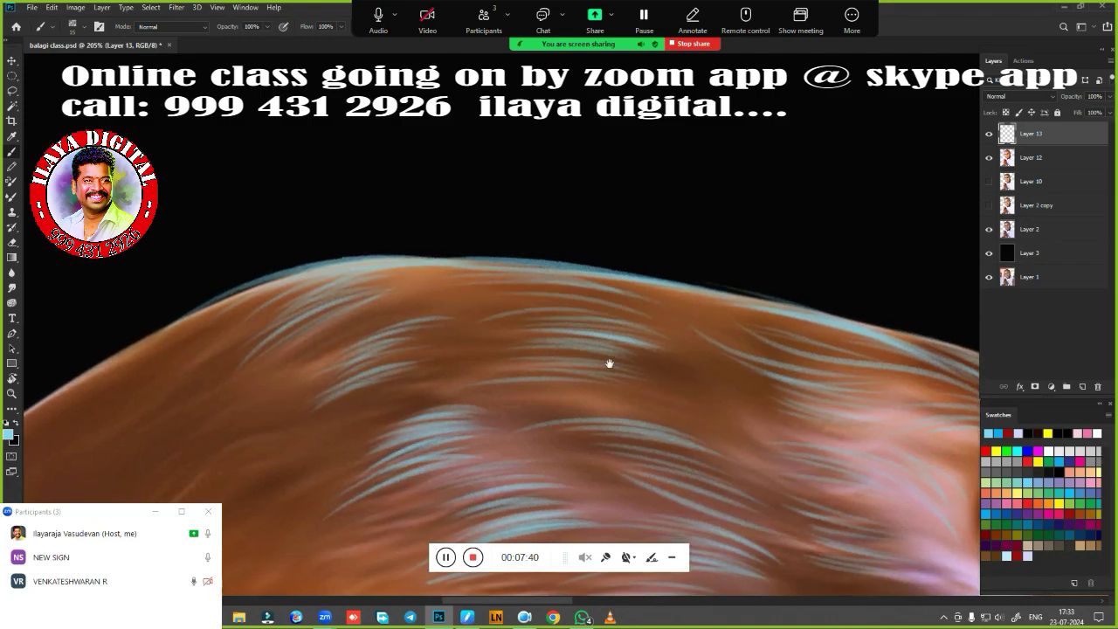
{"action": "left_click_drag", "start_coordinate": [610, 363], "coordinate": [399, 319]}
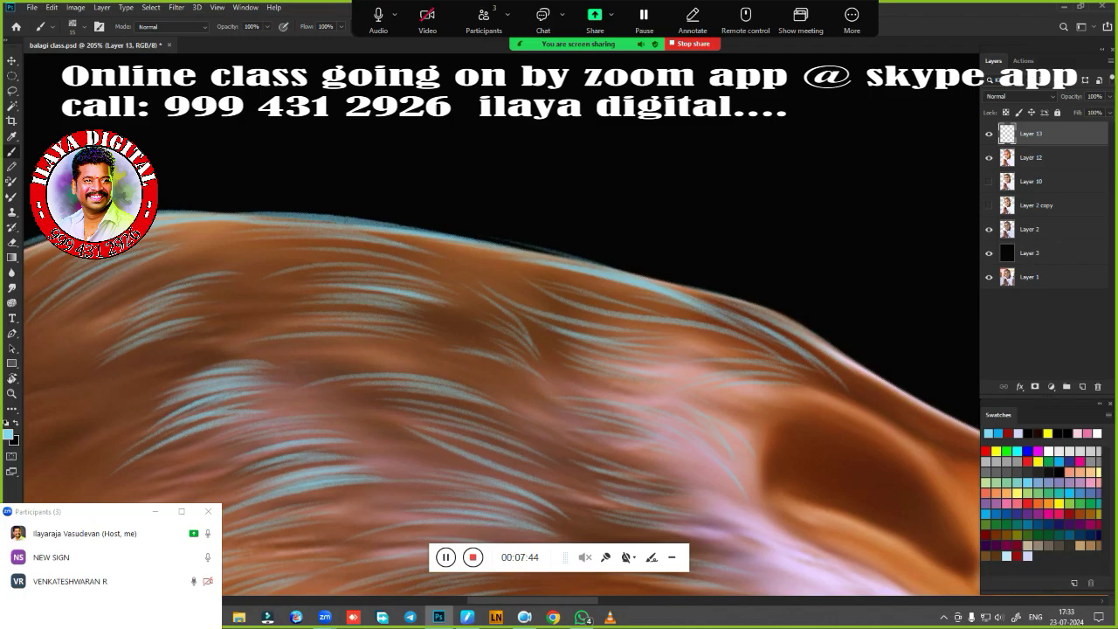
Paint thin light blue strands down the front edge of the white sideburn beside the right eye
{"action": "left_click_drag", "start_coordinate": [478, 259], "coordinate": [355, 467]}
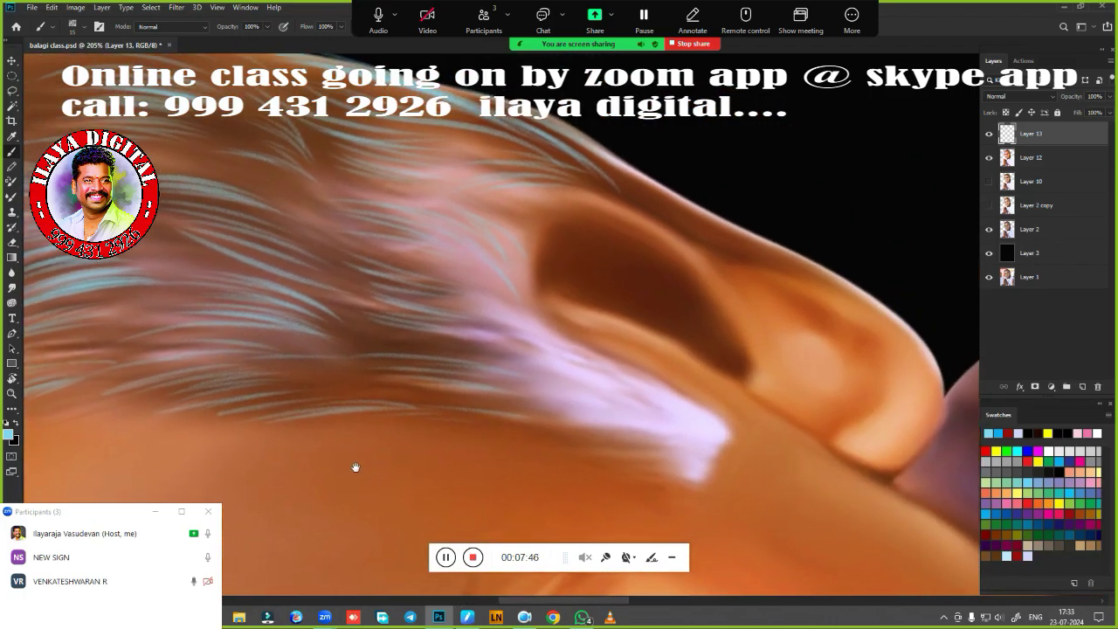
{"action": "key", "text": "Escape"}
{"action": "scroll", "coordinate": [525, 404], "scroll_direction": "down", "scroll_amount": 5}
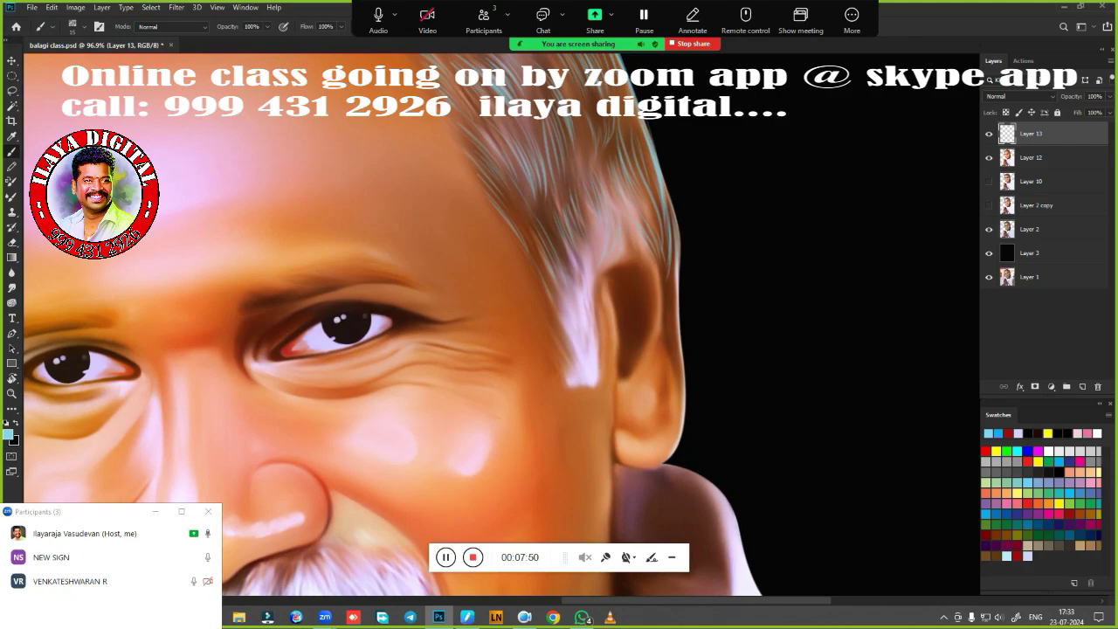
{"action": "scroll", "coordinate": [492, 409], "scroll_direction": "up", "scroll_amount": 5}
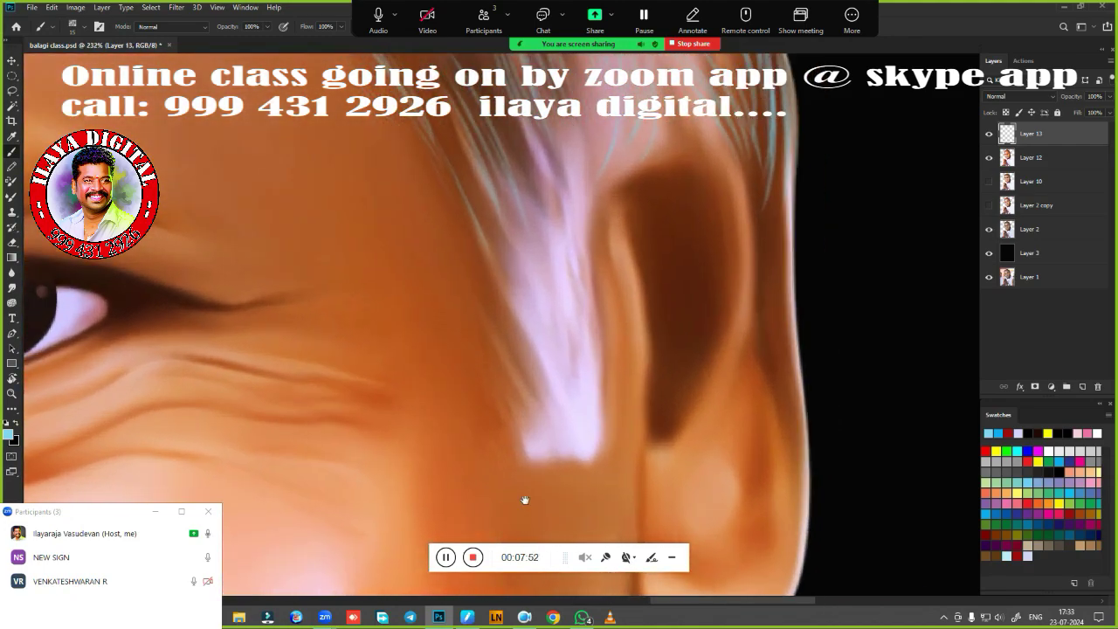
{"action": "left_click_drag", "start_coordinate": [525, 500], "coordinate": [481, 479]}
{"action": "mouse_move", "coordinate": [432, 210]}
{"action": "left_mouse_down"}
{"action": "mouse_move", "coordinate": [480, 342]}
{"action": "mouse_move", "coordinate": [499, 489]}
{"action": "left_mouse_up"}
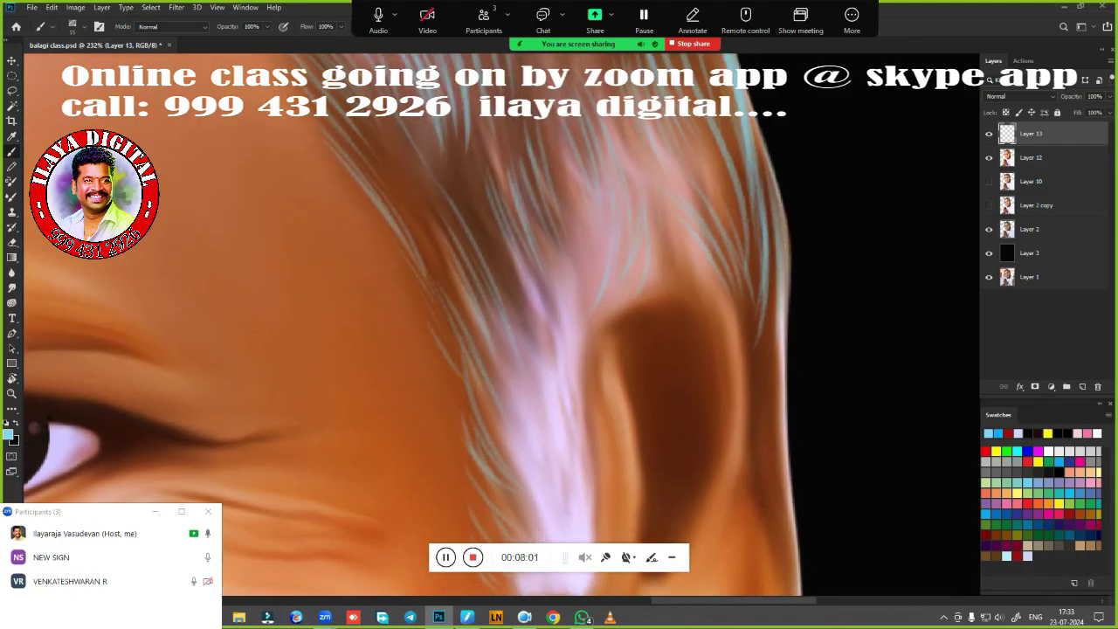
Paint fine light blue strands through the upper part of the white sideburn, in front of the ear
{"action": "left_click_drag", "start_coordinate": [529, 351], "coordinate": [500, 262]}
{"action": "mouse_move", "coordinate": [555, 327]}
{"action": "left_mouse_down"}
{"action": "mouse_move", "coordinate": [522, 451]}
{"action": "mouse_move", "coordinate": [503, 473]}
{"action": "left_mouse_up"}
{"action": "left_click_drag", "start_coordinate": [500, 295], "coordinate": [513, 362]}
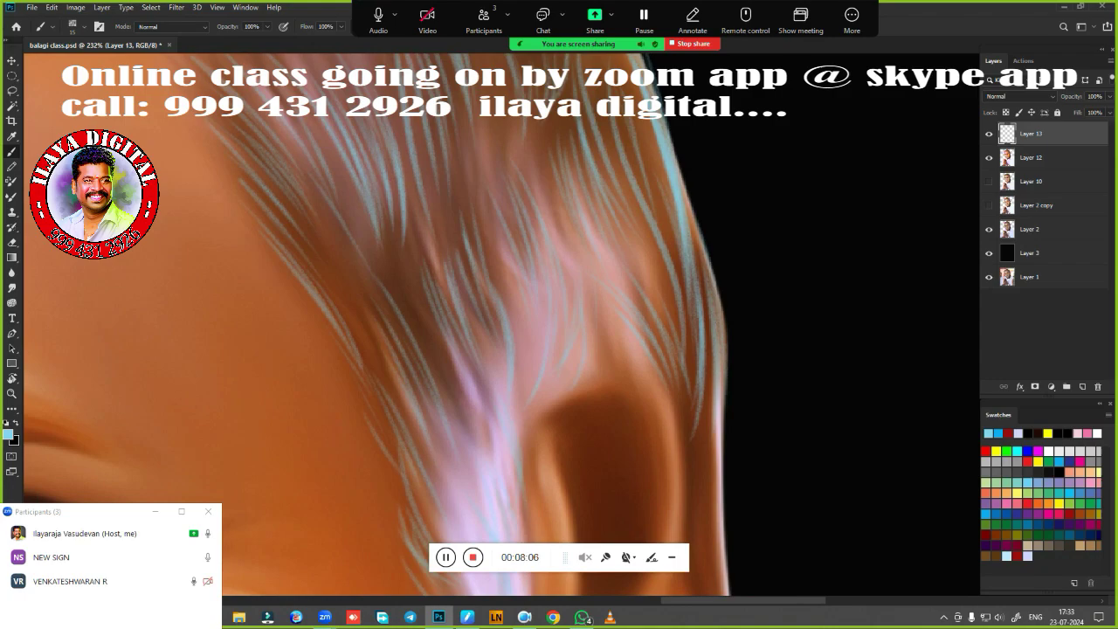
{"action": "left_click_drag", "start_coordinate": [469, 391], "coordinate": [428, 355]}
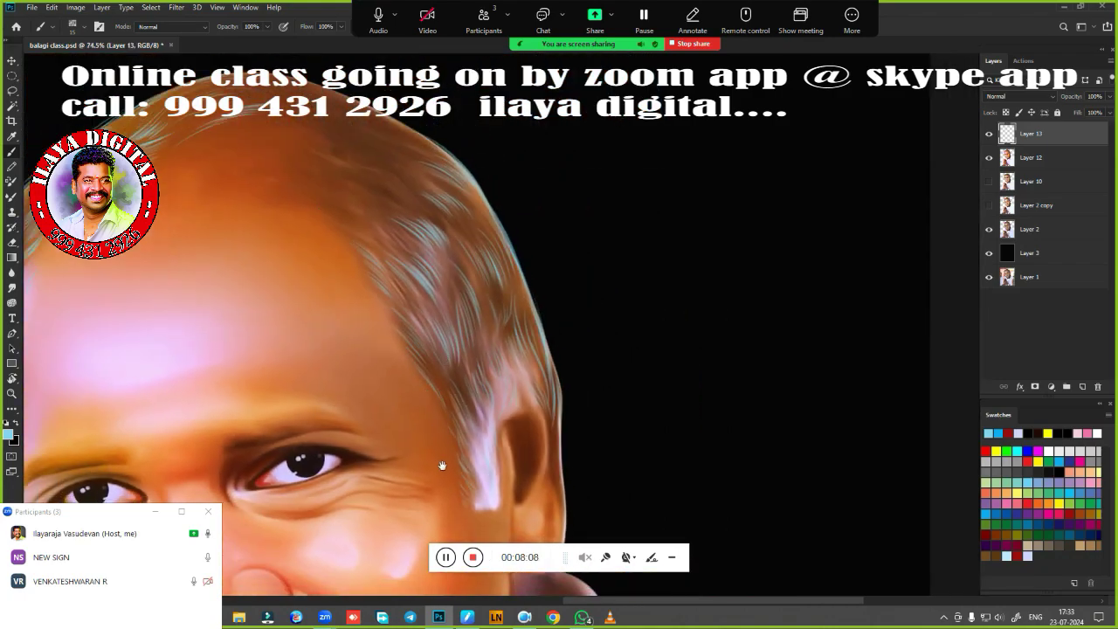
{"action": "left_click_drag", "start_coordinate": [442, 465], "coordinate": [581, 367]}
{"action": "mouse_move", "coordinate": [581, 367]}
{"action": "left_mouse_down"}
{"action": "mouse_move", "coordinate": [497, 347]}
{"action": "mouse_move", "coordinate": [464, 323]}
{"action": "mouse_move", "coordinate": [472, 314]}
{"action": "left_mouse_up"}
{"action": "left_click_drag", "start_coordinate": [389, 281], "coordinate": [496, 320]}
{"action": "mouse_move", "coordinate": [542, 399]}
{"action": "left_mouse_down"}
{"action": "mouse_move", "coordinate": [430, 285]}
{"action": "mouse_move", "coordinate": [426, 304]}
{"action": "left_mouse_up"}
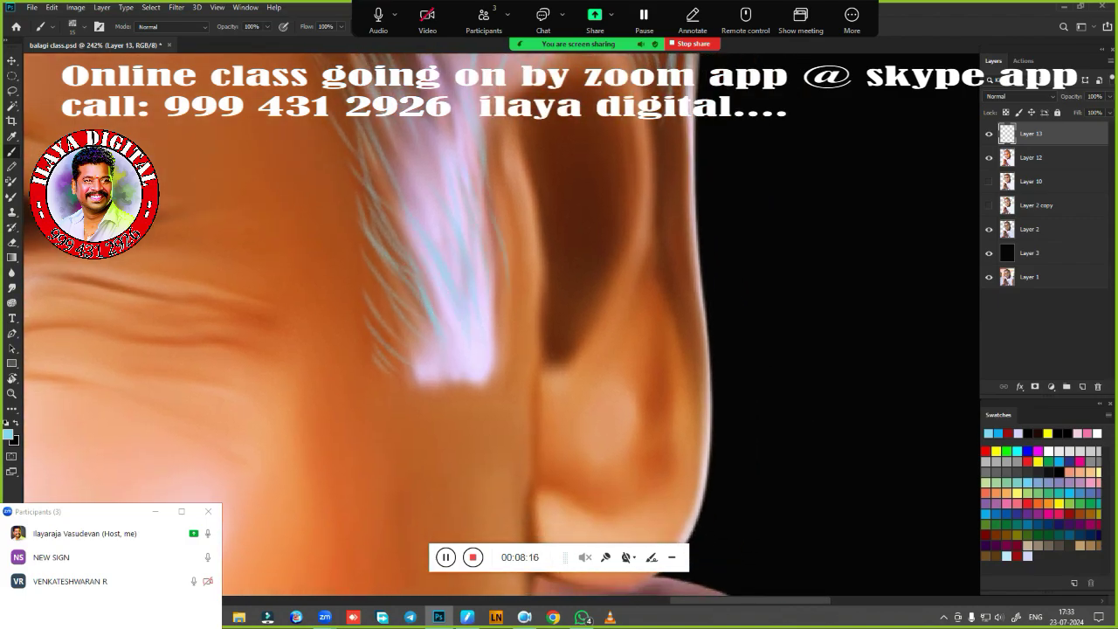
Add thin strands along the sideburn's rear edge and curved ones above the ear that overlap its upper rim
{"action": "left_click_drag", "start_coordinate": [474, 264], "coordinate": [494, 310]}
{"action": "mouse_move", "coordinate": [491, 215]}
{"action": "left_mouse_down"}
{"action": "mouse_move", "coordinate": [491, 455]}
{"action": "mouse_move", "coordinate": [485, 440]}
{"action": "mouse_move", "coordinate": [439, 468]}
{"action": "left_mouse_up"}
{"action": "left_click_drag", "start_coordinate": [499, 258], "coordinate": [491, 310]}
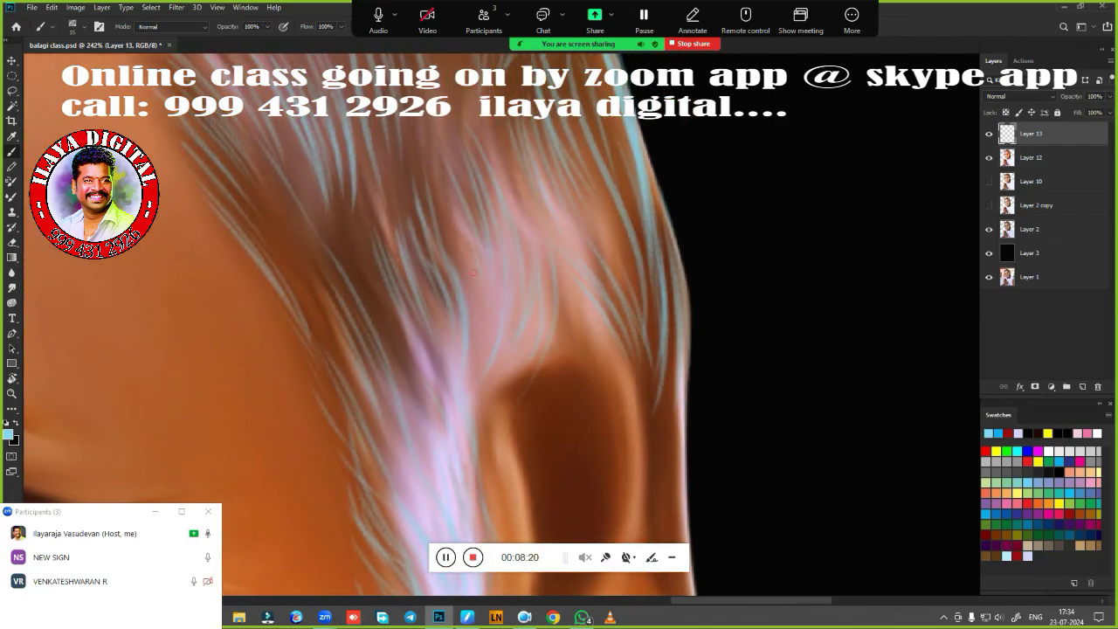
{"action": "mouse_move", "coordinate": [650, 402]}
{"action": "left_mouse_down"}
{"action": "mouse_move", "coordinate": [641, 374]}
{"action": "mouse_move", "coordinate": [666, 160]}
{"action": "mouse_move", "coordinate": [649, 324]}
{"action": "mouse_move", "coordinate": [649, 295]}
{"action": "left_mouse_up"}
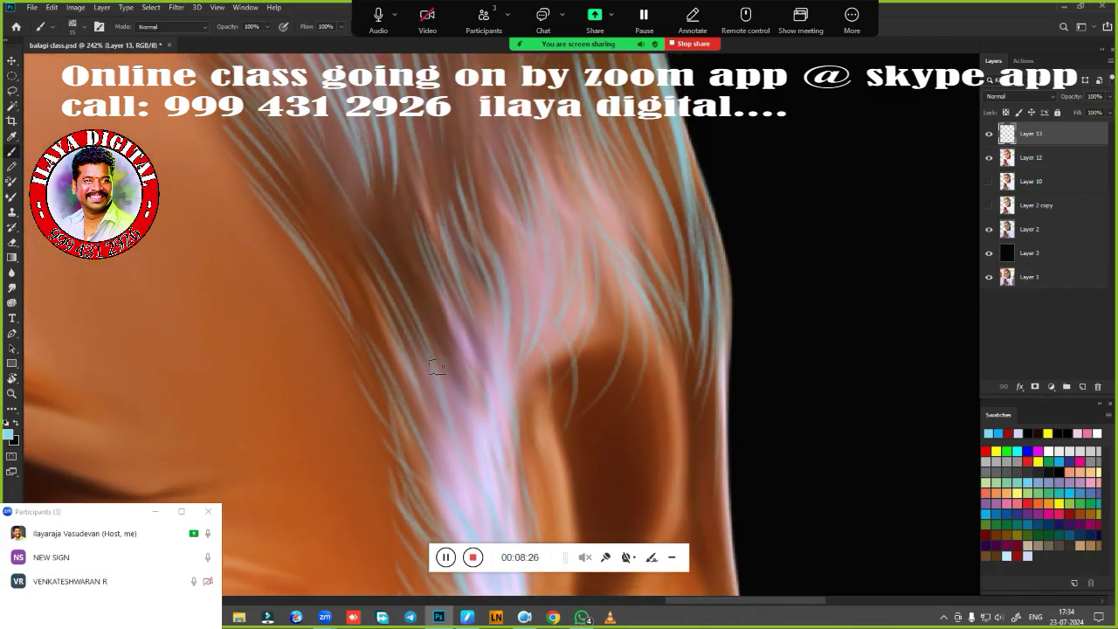
{"action": "left_click_drag", "start_coordinate": [494, 332], "coordinate": [543, 507]}
{"action": "left_click_drag", "start_coordinate": [541, 337], "coordinate": [644, 497]}
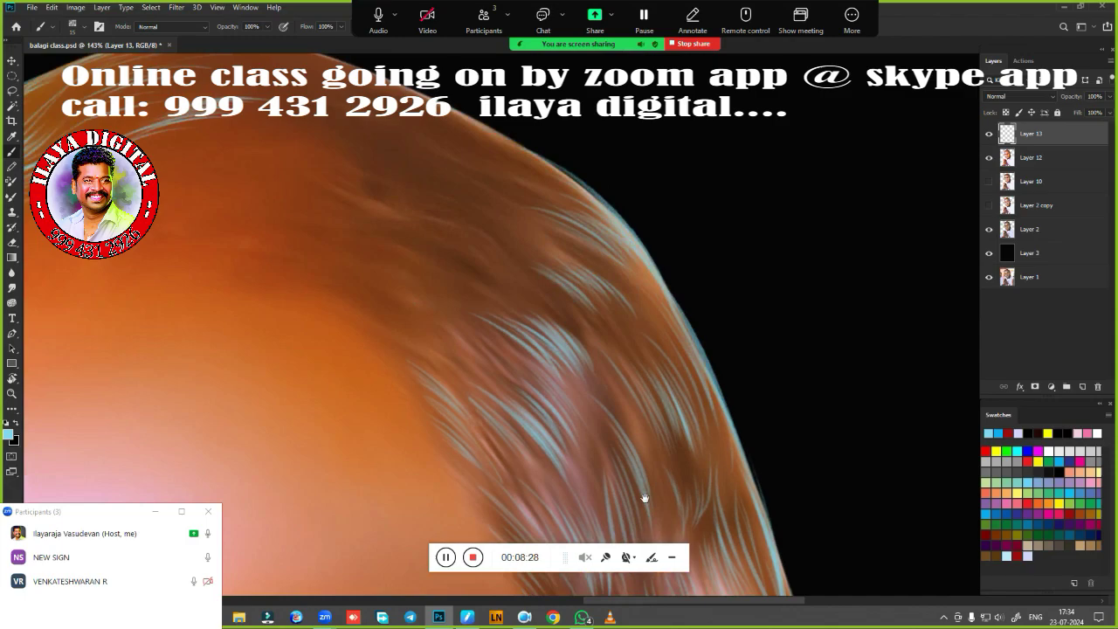
Brush a curved tuft of light blue strands across the bare middle of the crown, sweeping toward the right side
{"action": "left_click_drag", "start_coordinate": [472, 305], "coordinate": [563, 385]}
{"action": "scroll", "coordinate": [563, 385], "scroll_direction": "up", "scroll_amount": 4}
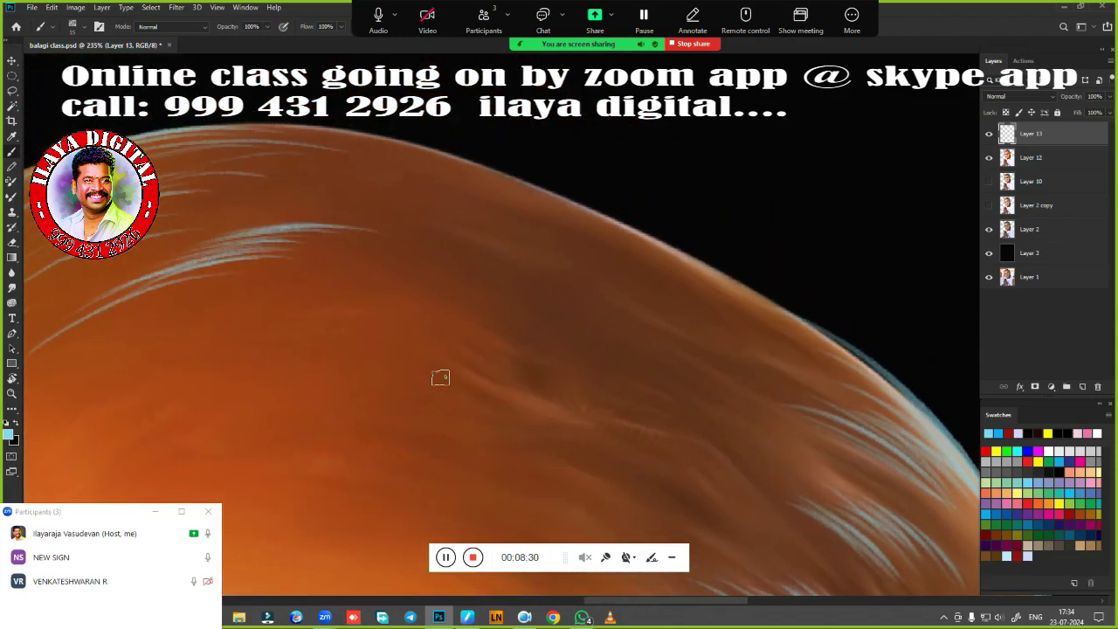
{"action": "left_click_drag", "start_coordinate": [353, 332], "coordinate": [521, 366]}
{"action": "mouse_move", "coordinate": [386, 327]}
{"action": "left_mouse_down"}
{"action": "mouse_move", "coordinate": [523, 346]}
{"action": "mouse_move", "coordinate": [558, 372]}
{"action": "left_mouse_up"}
{"action": "left_click_drag", "start_coordinate": [421, 321], "coordinate": [558, 352]}
{"action": "left_click_drag", "start_coordinate": [452, 313], "coordinate": [584, 338]}
{"action": "left_click_drag", "start_coordinate": [500, 314], "coordinate": [622, 345]}
{"action": "mouse_move", "coordinate": [549, 313]}
{"action": "left_mouse_down"}
{"action": "mouse_move", "coordinate": [652, 351]}
{"action": "mouse_move", "coordinate": [679, 342]}
{"action": "mouse_move", "coordinate": [721, 381]}
{"action": "left_mouse_up"}
Paint a second tuft of fine strands higher on the crown, just below the head's upper right outline
{"action": "left_click_drag", "start_coordinate": [437, 269], "coordinate": [568, 263]}
{"action": "mouse_move", "coordinate": [467, 237]}
{"action": "left_mouse_down"}
{"action": "mouse_move", "coordinate": [622, 267]}
{"action": "mouse_move", "coordinate": [604, 255]}
{"action": "left_mouse_up"}
{"action": "left_click_drag", "start_coordinate": [489, 218], "coordinate": [606, 246]}
{"action": "left_click_drag", "start_coordinate": [453, 205], "coordinate": [566, 234]}
{"action": "left_click_drag", "start_coordinate": [399, 197], "coordinate": [493, 206]}
{"action": "left_click_drag", "start_coordinate": [400, 187], "coordinate": [533, 210]}
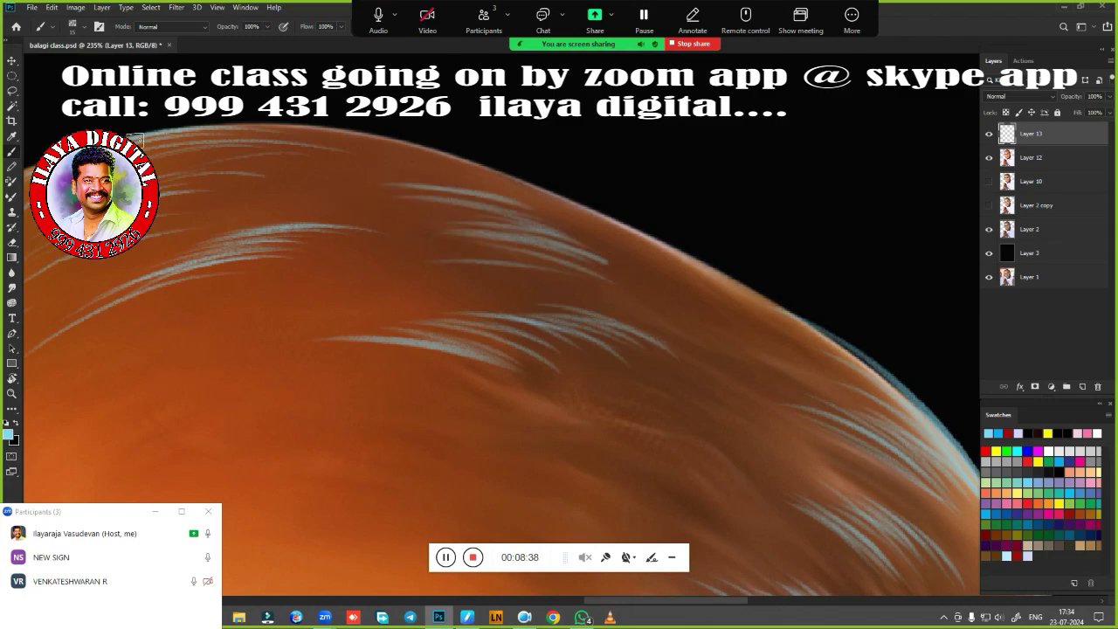
Brush long strands along the top outline of the head and a tuft just inside its right slope
{"action": "mouse_move", "coordinate": [138, 128]}
{"action": "left_mouse_down"}
{"action": "mouse_move", "coordinate": [458, 155]}
{"action": "mouse_move", "coordinate": [272, 120]}
{"action": "mouse_move", "coordinate": [415, 147]}
{"action": "mouse_move", "coordinate": [716, 278]}
{"action": "left_mouse_up"}
{"action": "mouse_move", "coordinate": [386, 147]}
{"action": "left_mouse_down"}
{"action": "mouse_move", "coordinate": [702, 267]}
{"action": "mouse_move", "coordinate": [855, 360]}
{"action": "left_mouse_up"}
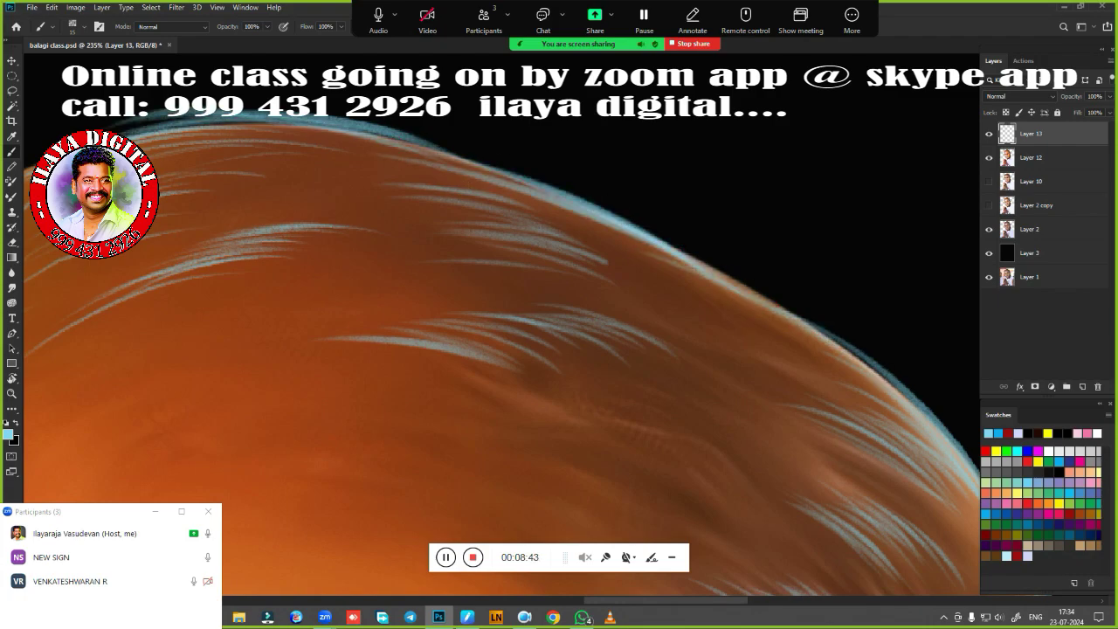
{"action": "left_click_drag", "start_coordinate": [647, 296], "coordinate": [785, 369]}
{"action": "mouse_move", "coordinate": [672, 311]}
{"action": "left_mouse_down"}
{"action": "mouse_move", "coordinate": [799, 370]}
{"action": "mouse_move", "coordinate": [786, 362]}
{"action": "mouse_move", "coordinate": [813, 353]}
{"action": "left_mouse_up"}
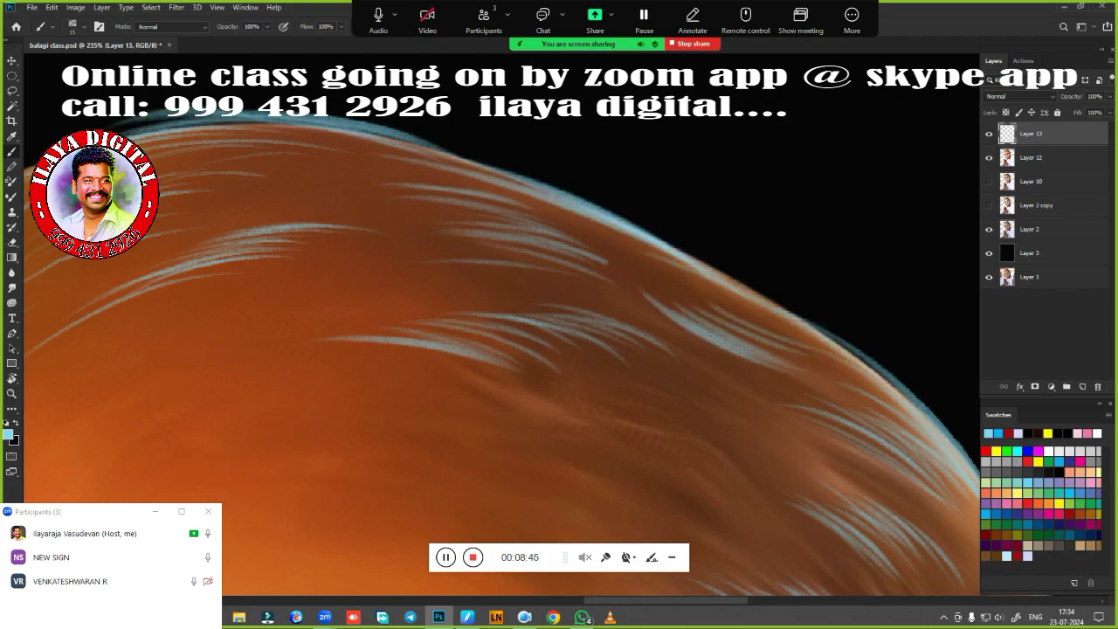
{"action": "left_click_drag", "start_coordinate": [721, 300], "coordinate": [816, 351]}
{"action": "left_click_drag", "start_coordinate": [700, 319], "coordinate": [821, 386]}
{"action": "left_click_drag", "start_coordinate": [453, 194], "coordinate": [693, 312]}
Paint a long curved strand with shorter ones above it in the dark area on the right of the crown
{"action": "left_click_drag", "start_coordinate": [575, 434], "coordinate": [531, 241]}
{"action": "left_click_drag", "start_coordinate": [432, 259], "coordinate": [731, 324]}
{"action": "mouse_move", "coordinate": [549, 242]}
{"action": "left_mouse_down"}
{"action": "mouse_move", "coordinate": [743, 328]}
{"action": "mouse_move", "coordinate": [724, 306]}
{"action": "left_mouse_up"}
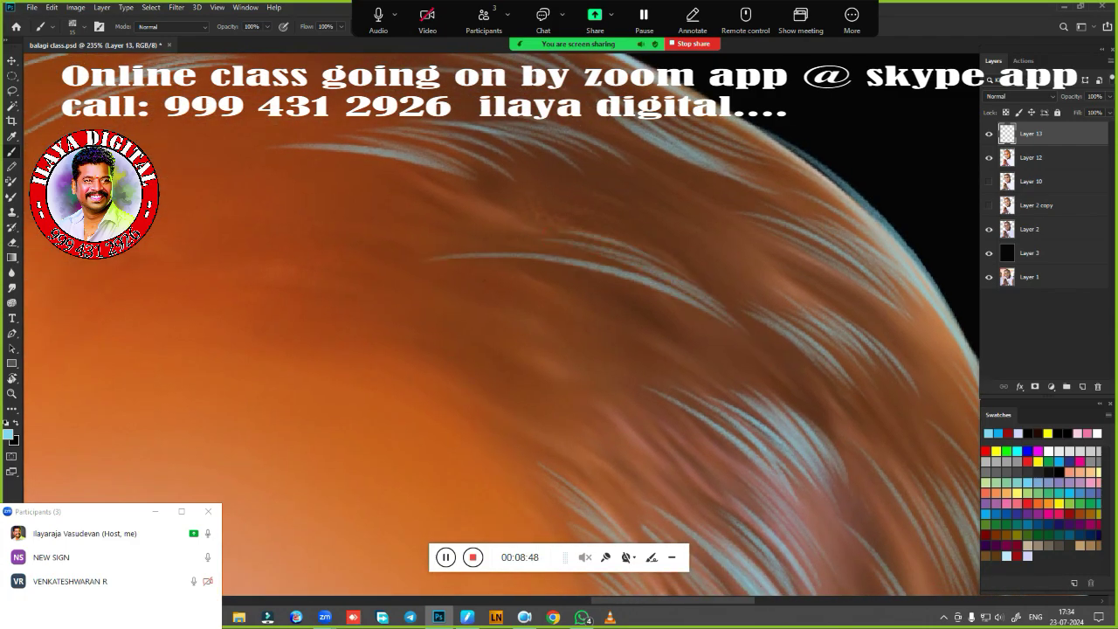
{"action": "mouse_move", "coordinate": [585, 225]}
{"action": "left_mouse_down"}
{"action": "mouse_move", "coordinate": [708, 296]}
{"action": "mouse_move", "coordinate": [689, 273]}
{"action": "left_mouse_up"}
{"action": "mouse_move", "coordinate": [594, 202]}
{"action": "left_mouse_down"}
{"action": "mouse_move", "coordinate": [692, 263]}
{"action": "mouse_move", "coordinate": [694, 254]}
{"action": "left_mouse_up"}
{"action": "left_click_drag", "start_coordinate": [623, 204], "coordinate": [726, 261]}
Add a wide sweep of strands beneath the right crown tuft, running down toward the side hair
{"action": "left_click_drag", "start_coordinate": [397, 290], "coordinate": [640, 348]}
{"action": "mouse_move", "coordinate": [442, 307]}
{"action": "left_mouse_down"}
{"action": "mouse_move", "coordinate": [584, 348]}
{"action": "mouse_move", "coordinate": [612, 343]}
{"action": "left_mouse_up"}
{"action": "mouse_move", "coordinate": [498, 301]}
{"action": "left_mouse_down"}
{"action": "mouse_move", "coordinate": [627, 348]}
{"action": "mouse_move", "coordinate": [657, 330]}
{"action": "left_mouse_up"}
{"action": "left_click_drag", "start_coordinate": [544, 302], "coordinate": [669, 323]}
{"action": "left_click_drag", "start_coordinate": [561, 299], "coordinate": [671, 318]}
{"action": "mouse_move", "coordinate": [449, 307]}
{"action": "left_mouse_down"}
{"action": "mouse_move", "coordinate": [780, 374]}
{"action": "mouse_move", "coordinate": [801, 400]}
{"action": "left_mouse_up"}
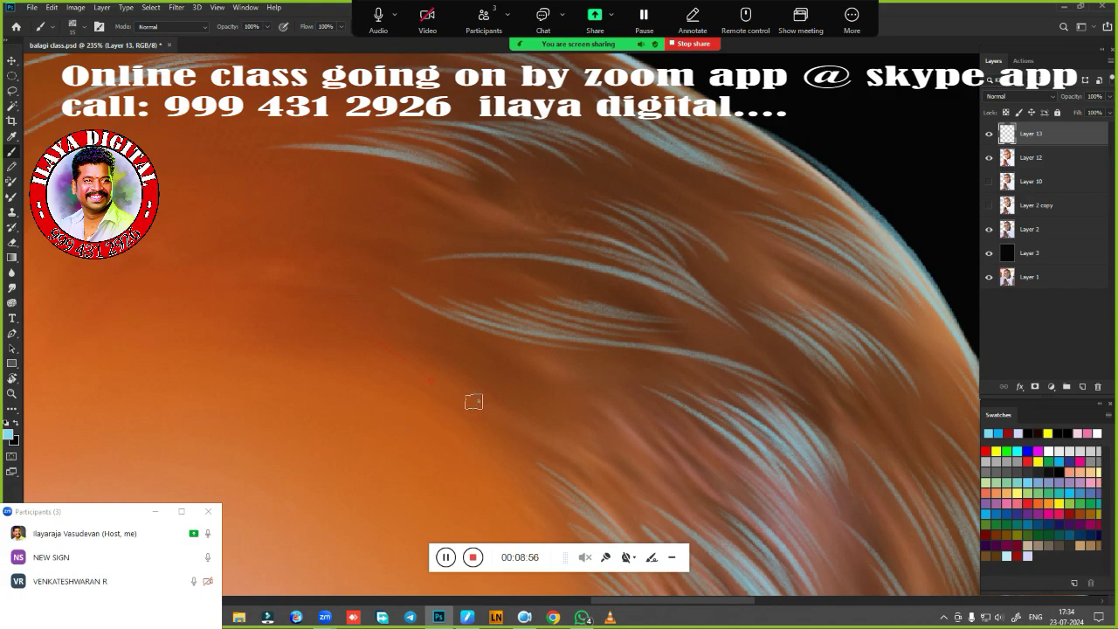
Paint short curved strands along the right front hairline, where the forehead meets the hair
{"action": "left_click_drag", "start_coordinate": [358, 326], "coordinate": [549, 415]}
{"action": "left_click_drag", "start_coordinate": [379, 358], "coordinate": [489, 407]}
{"action": "mouse_move", "coordinate": [411, 367]}
{"action": "left_mouse_down"}
{"action": "mouse_move", "coordinate": [544, 428]}
{"action": "mouse_move", "coordinate": [515, 419]}
{"action": "left_mouse_up"}
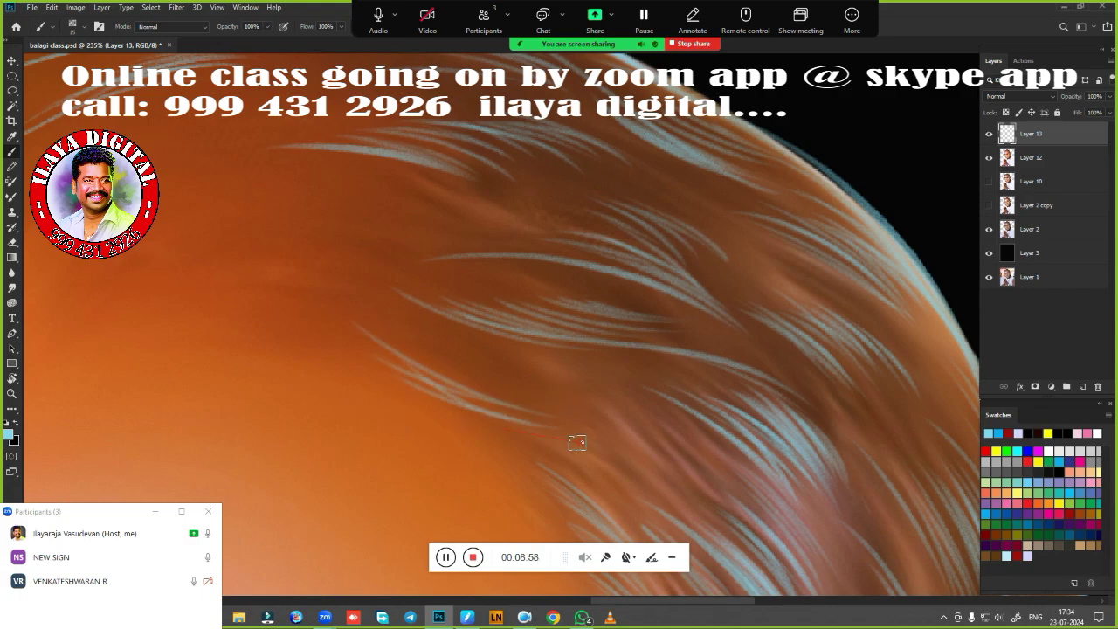
{"action": "left_click_drag", "start_coordinate": [423, 395], "coordinate": [552, 429]}
{"action": "left_click_drag", "start_coordinate": [438, 407], "coordinate": [570, 450]}
{"action": "left_click_drag", "start_coordinate": [451, 427], "coordinate": [621, 498]}
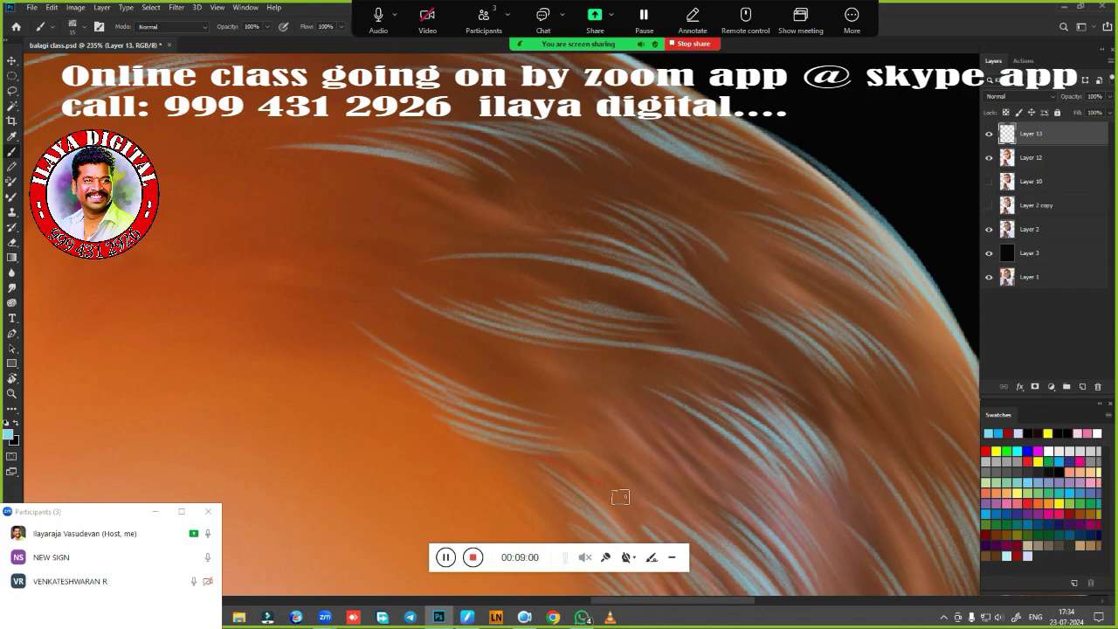
{"action": "left_click_drag", "start_coordinate": [491, 441], "coordinate": [603, 488]}
Fill the gap between the right front hairline strands and the side hair with overlapping curved strands
{"action": "left_click_drag", "start_coordinate": [479, 365], "coordinate": [622, 430]}
{"action": "left_click_drag", "start_coordinate": [510, 379], "coordinate": [633, 435]}
{"action": "mouse_move", "coordinate": [568, 389]}
{"action": "left_mouse_down"}
{"action": "mouse_move", "coordinate": [657, 451]}
{"action": "mouse_move", "coordinate": [674, 450]}
{"action": "left_mouse_up"}
{"action": "left_click_drag", "start_coordinate": [610, 390], "coordinate": [699, 454]}
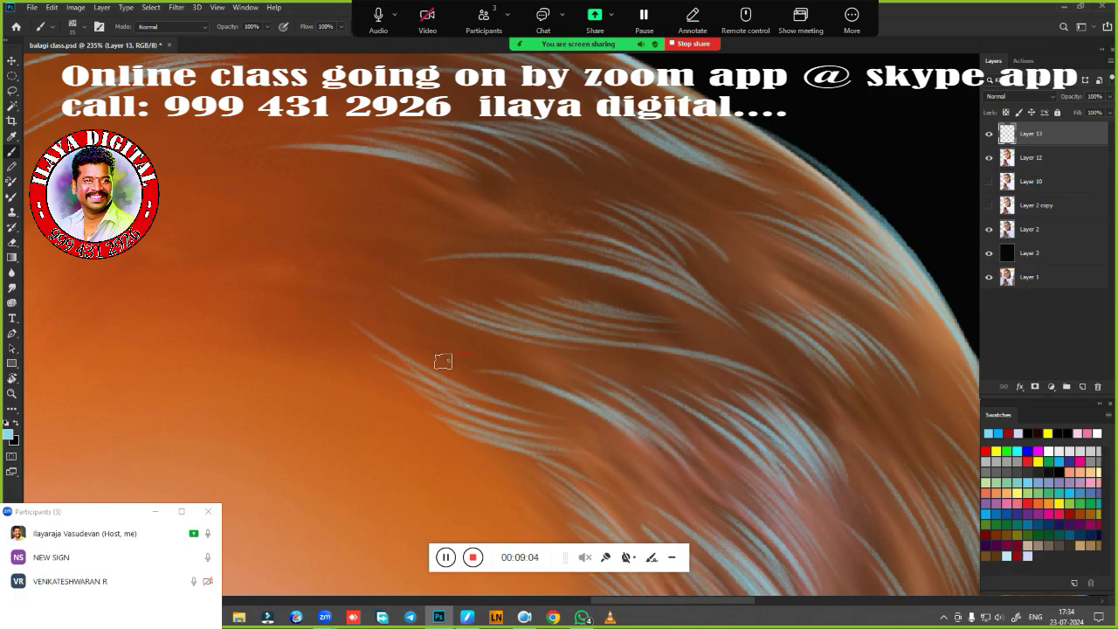
{"action": "left_click_drag", "start_coordinate": [548, 367], "coordinate": [613, 391]}
{"action": "left_click_drag", "start_coordinate": [504, 367], "coordinate": [641, 452]}
{"action": "left_click_drag", "start_coordinate": [528, 399], "coordinate": [631, 461]}
Paint a tuft of curved light blue strands in the centre of the scalp above the forehead
{"action": "left_click_drag", "start_coordinate": [490, 391], "coordinate": [815, 514]}
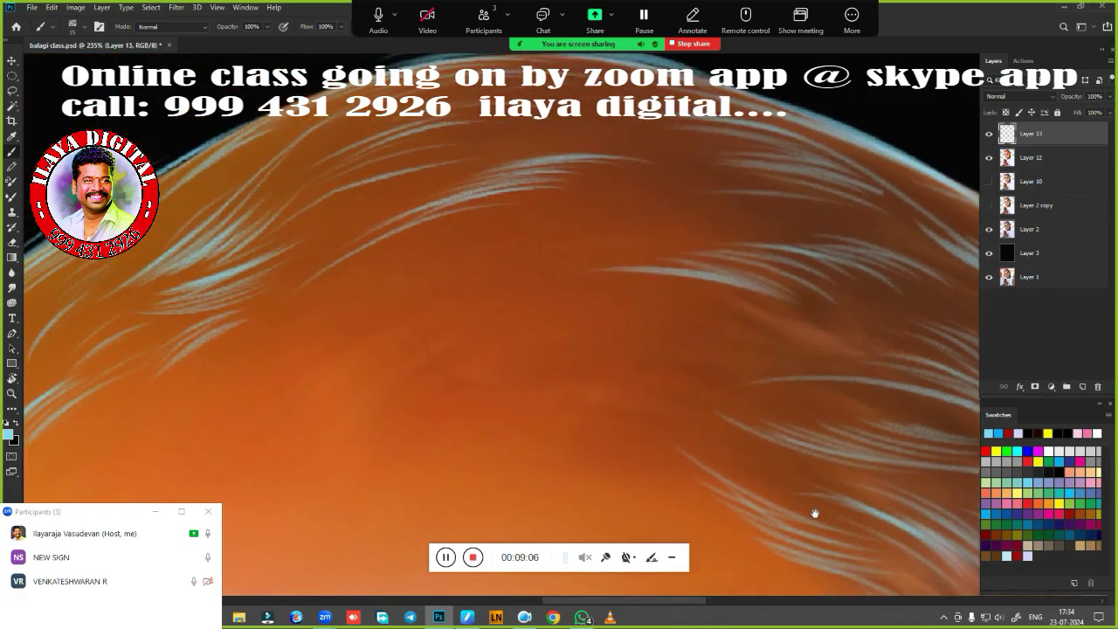
{"action": "left_click_drag", "start_coordinate": [367, 435], "coordinate": [566, 383]}
{"action": "left_click_drag", "start_coordinate": [435, 399], "coordinate": [580, 363]}
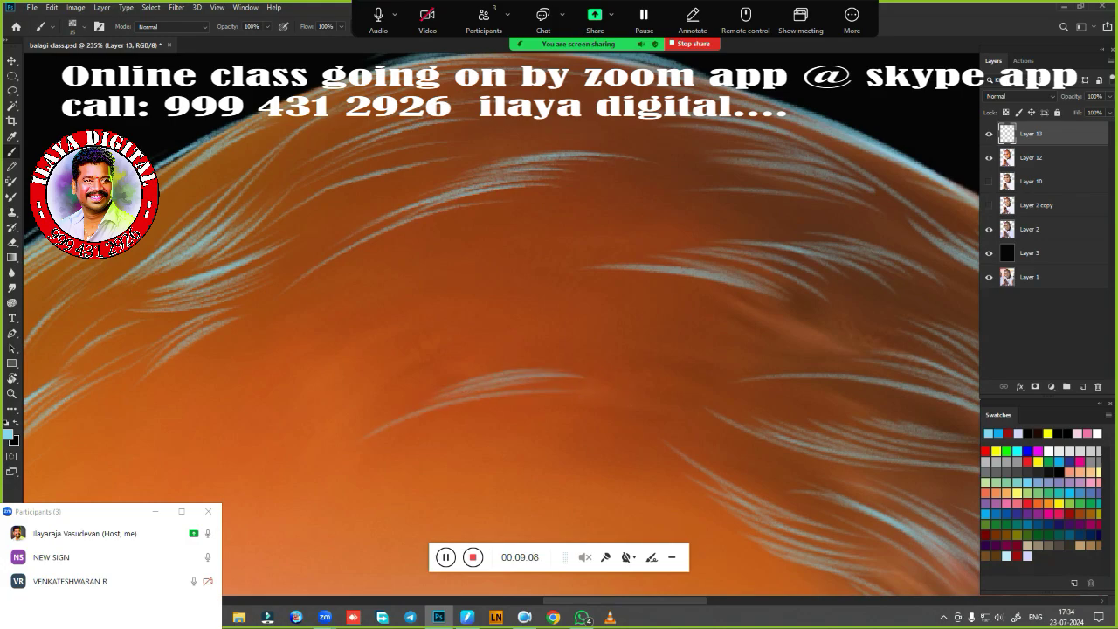
{"action": "mouse_move", "coordinate": [475, 379]}
{"action": "left_mouse_down"}
{"action": "mouse_move", "coordinate": [580, 359]}
{"action": "mouse_move", "coordinate": [596, 343]}
{"action": "left_mouse_up"}
{"action": "left_click_drag", "start_coordinate": [421, 393], "coordinate": [620, 336]}
{"action": "left_click_drag", "start_coordinate": [477, 357], "coordinate": [660, 311]}
{"action": "left_click_drag", "start_coordinate": [568, 315], "coordinate": [647, 303]}
Add an arching tuft up and to the left of the central one, beneath the existing upper crown strands
{"action": "left_click_drag", "start_coordinate": [360, 334], "coordinate": [460, 278]}
{"action": "left_click_drag", "start_coordinate": [356, 313], "coordinate": [479, 255]}
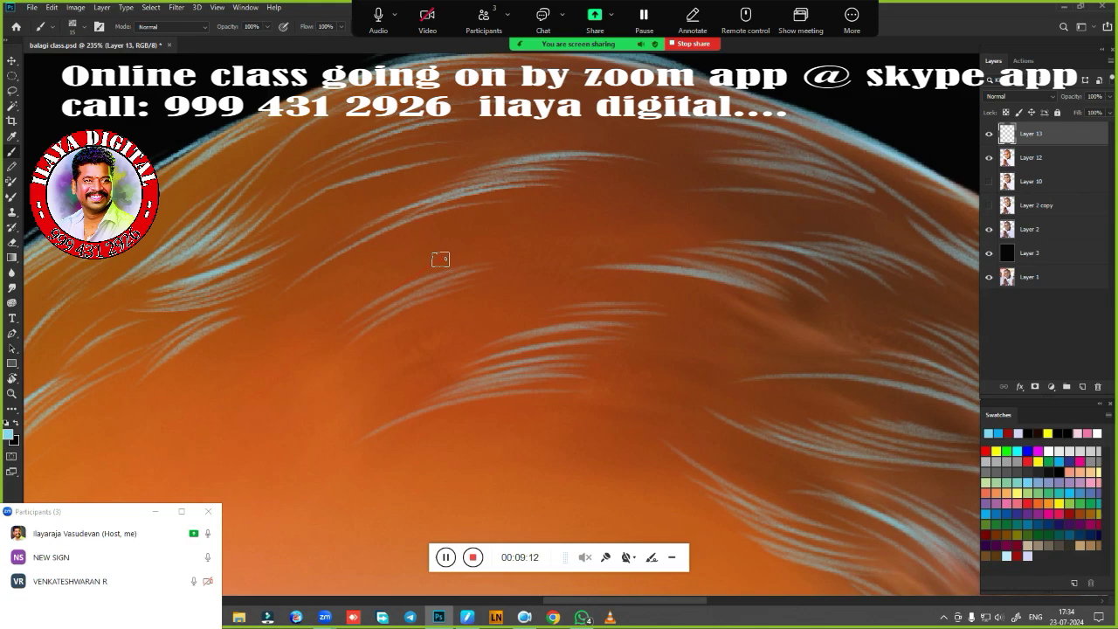
{"action": "left_click_drag", "start_coordinate": [392, 292], "coordinate": [521, 230]}
{"action": "left_click_drag", "start_coordinate": [421, 252], "coordinate": [540, 223]}
{"action": "mouse_move", "coordinate": [470, 238]}
{"action": "left_mouse_down"}
{"action": "mouse_move", "coordinate": [573, 215]}
{"action": "mouse_move", "coordinate": [577, 203]}
{"action": "left_mouse_up"}
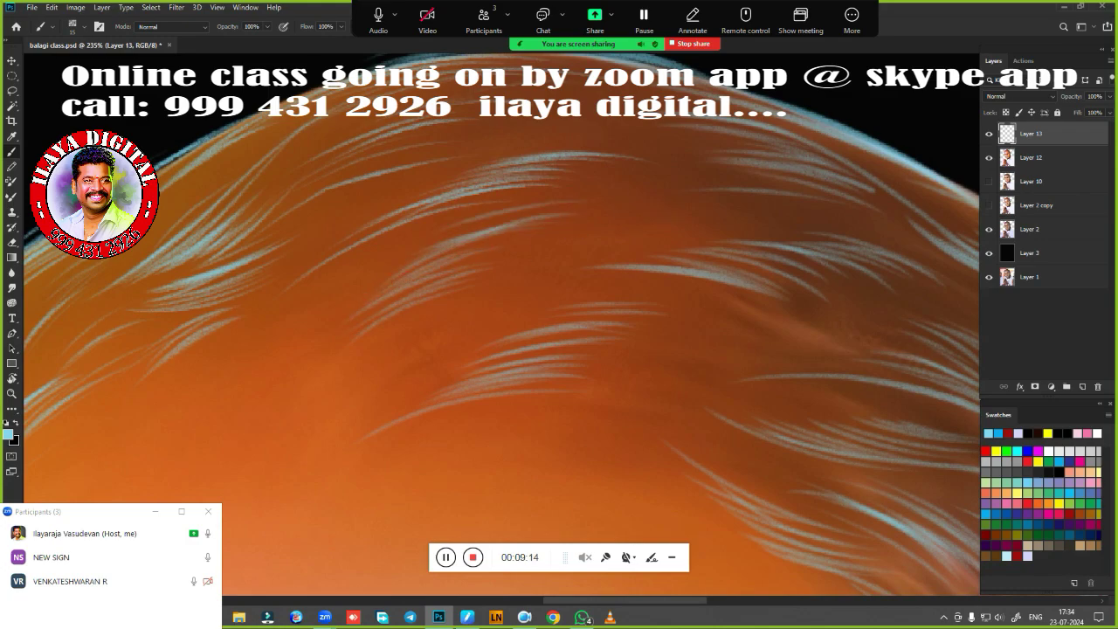
Paint a small, shallow cluster of strands at the front hairline below the central tuft
{"action": "mouse_move", "coordinate": [561, 444]}
{"action": "left_mouse_down"}
{"action": "mouse_move", "coordinate": [421, 457]}
{"action": "mouse_move", "coordinate": [587, 454]}
{"action": "left_mouse_up"}
{"action": "left_click_drag", "start_coordinate": [495, 470], "coordinate": [625, 449]}
{"action": "mouse_move", "coordinate": [515, 453]}
{"action": "left_mouse_down"}
{"action": "mouse_move", "coordinate": [428, 456]}
{"action": "mouse_move", "coordinate": [418, 446]}
{"action": "left_mouse_up"}
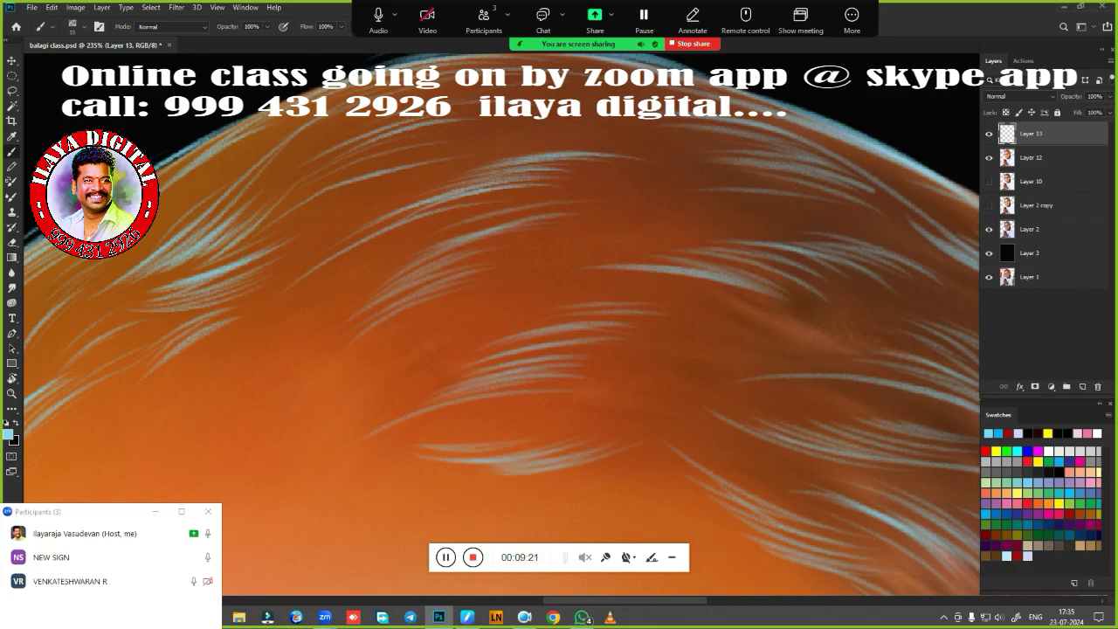
Brush arching strands from the front hairline cluster up toward the right crown, plus a fine one above the central tuft
{"action": "left_click_drag", "start_coordinate": [586, 421], "coordinate": [702, 374]}
{"action": "left_click_drag", "start_coordinate": [606, 406], "coordinate": [754, 359]}
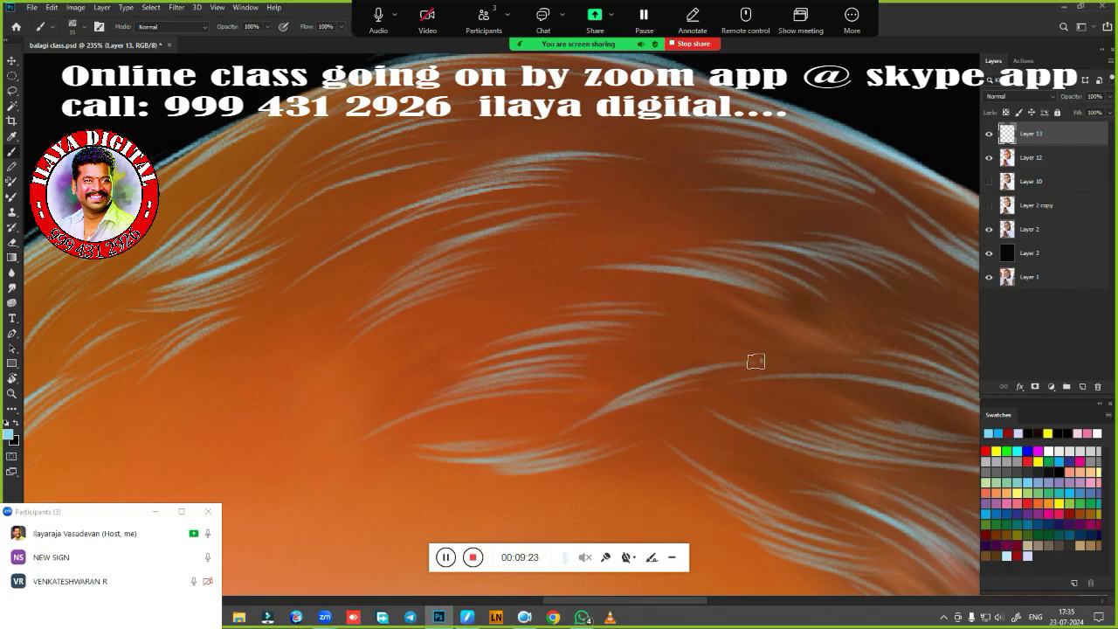
{"action": "left_click_drag", "start_coordinate": [654, 376], "coordinate": [772, 346]}
{"action": "left_click_drag", "start_coordinate": [673, 348], "coordinate": [793, 326]}
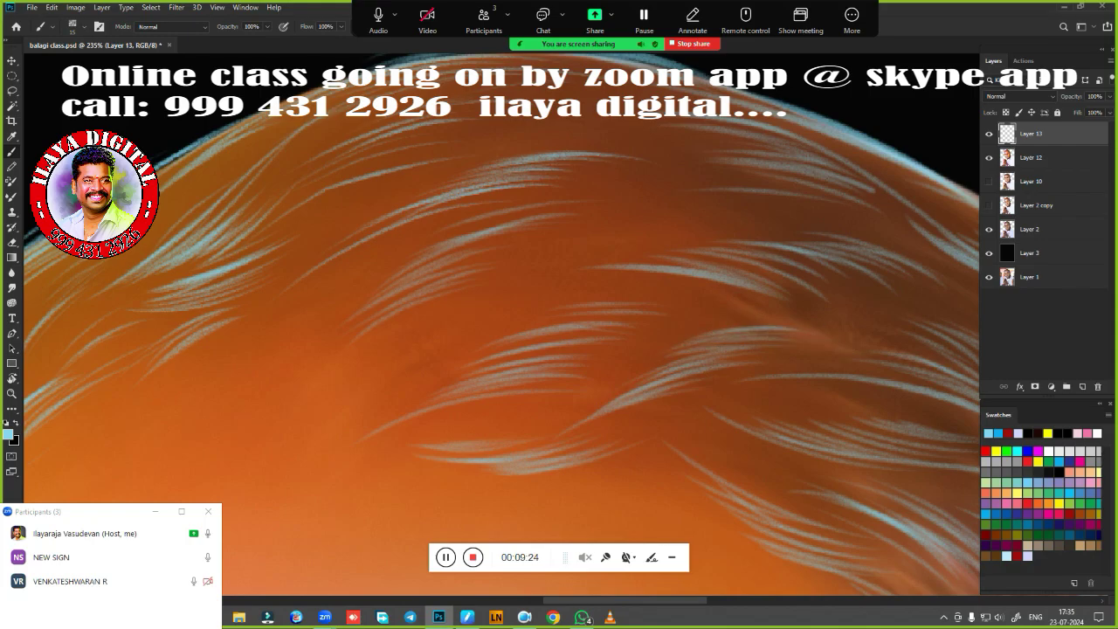
{"action": "left_click_drag", "start_coordinate": [704, 335], "coordinate": [841, 321]}
{"action": "left_click_drag", "start_coordinate": [685, 325], "coordinate": [853, 325]}
{"action": "left_click_drag", "start_coordinate": [566, 289], "coordinate": [686, 282]}
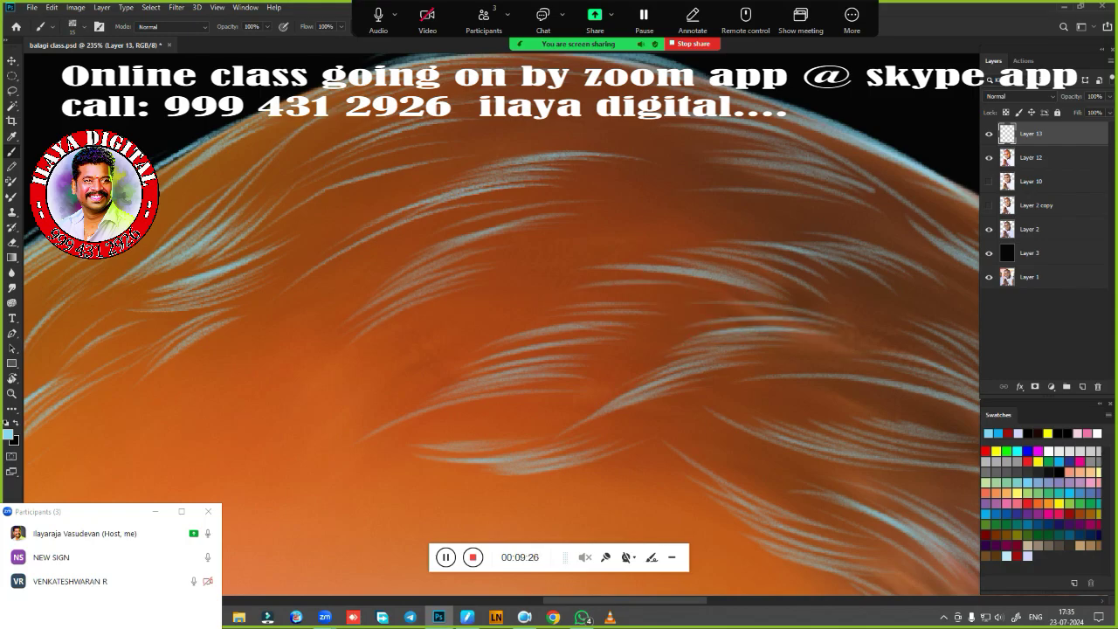
Fill the gaps between the upper and central crown tufts with fine, nearly horizontal strands
{"action": "left_click_drag", "start_coordinate": [674, 323], "coordinate": [501, 458]}
{"action": "left_click_drag", "start_coordinate": [341, 403], "coordinate": [475, 385]}
{"action": "left_click_drag", "start_coordinate": [418, 379], "coordinate": [512, 369]}
{"action": "left_click_drag", "start_coordinate": [365, 389], "coordinate": [482, 369]}
{"action": "left_click_drag", "start_coordinate": [454, 365], "coordinate": [517, 357]}
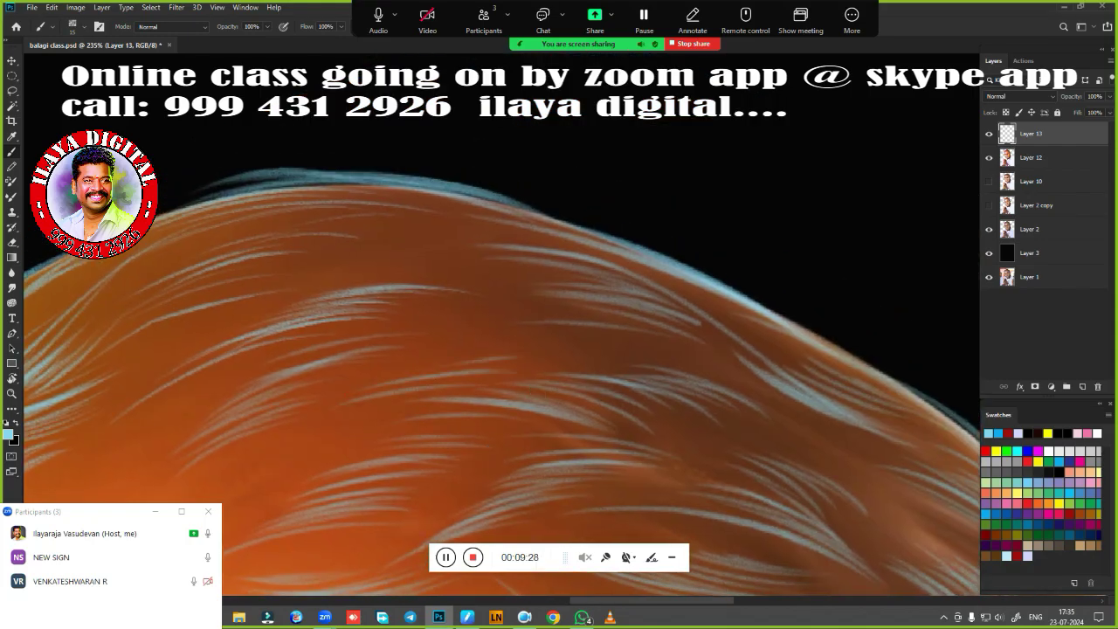
{"action": "left_click_drag", "start_coordinate": [428, 349], "coordinate": [535, 339]}
{"action": "left_click_drag", "start_coordinate": [475, 321], "coordinate": [519, 318]}
Add fine strands across the upper crown, just beneath the head's top outline
{"action": "left_click_drag", "start_coordinate": [384, 313], "coordinate": [468, 298]}
{"action": "left_click_drag", "start_coordinate": [388, 283], "coordinate": [510, 270]}
{"action": "left_click_drag", "start_coordinate": [336, 267], "coordinate": [437, 254]}
{"action": "left_click_drag", "start_coordinate": [371, 245], "coordinate": [463, 238]}
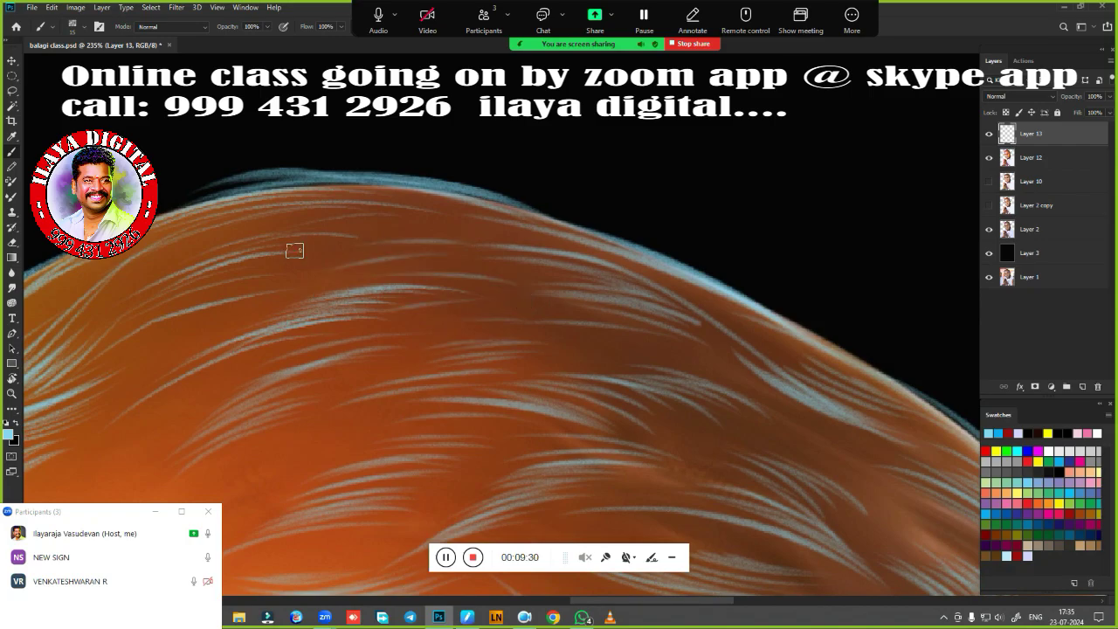
{"action": "left_click_drag", "start_coordinate": [313, 243], "coordinate": [412, 229]}
{"action": "left_click_drag", "start_coordinate": [342, 210], "coordinate": [479, 212]}
{"action": "left_click_drag", "start_coordinate": [561, 276], "coordinate": [681, 297]}
Extend the front hairline with short strands below the centre cluster and small curved tufts toward the left side
{"action": "mouse_move", "coordinate": [696, 480]}
{"action": "left_mouse_down"}
{"action": "mouse_move", "coordinate": [714, 295]}
{"action": "mouse_move", "coordinate": [744, 233]}
{"action": "left_mouse_up"}
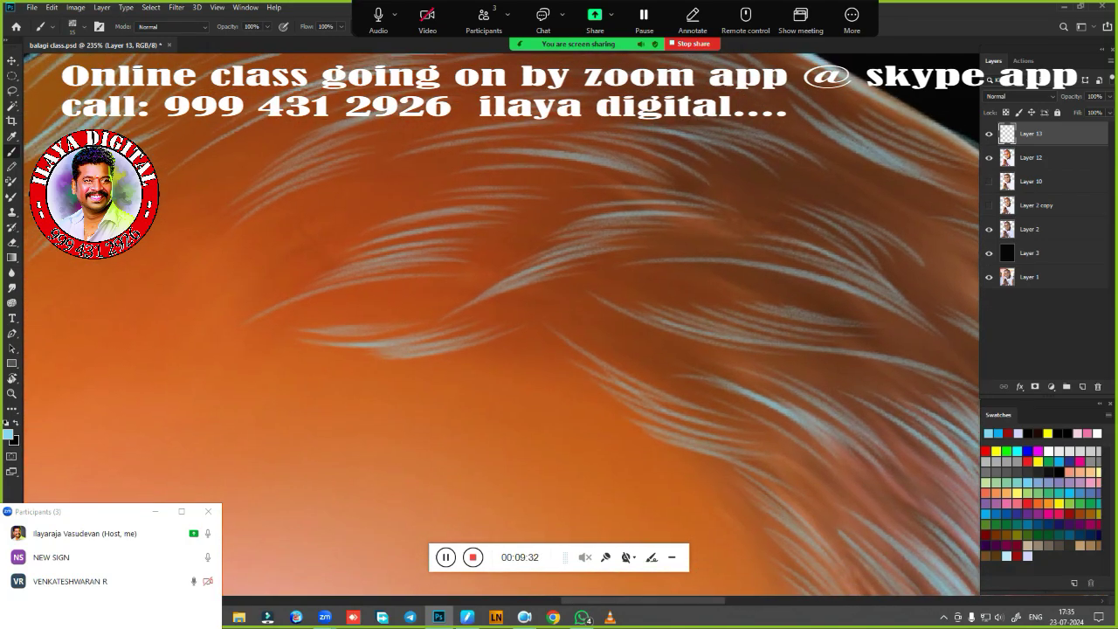
{"action": "left_click_drag", "start_coordinate": [505, 365], "coordinate": [580, 391]}
{"action": "left_click_drag", "start_coordinate": [501, 360], "coordinate": [550, 354]}
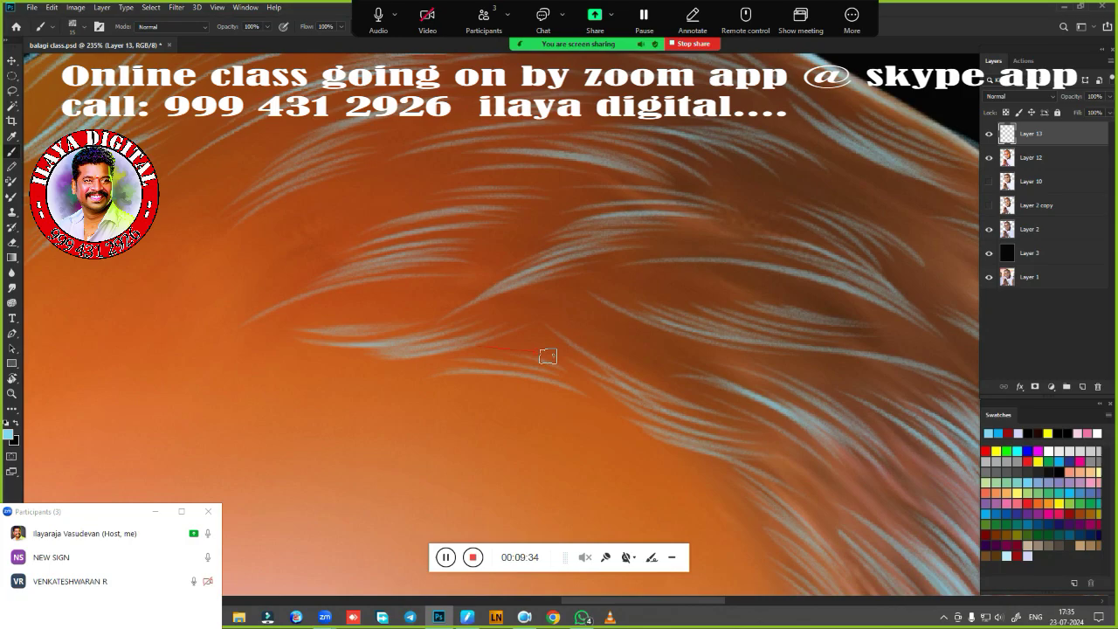
{"action": "scroll", "coordinate": [754, 427], "scroll_direction": "up", "scroll_amount": 3}
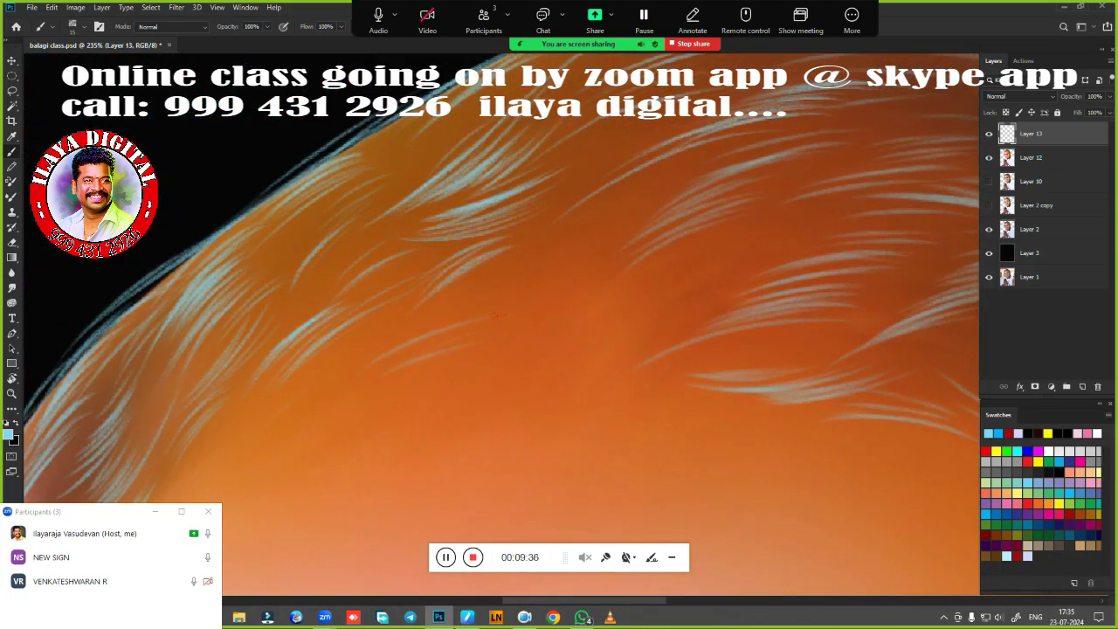
{"action": "left_click_drag", "start_coordinate": [496, 315], "coordinate": [507, 313]}
{"action": "left_click_drag", "start_coordinate": [416, 322], "coordinate": [526, 290]}
{"action": "left_click_drag", "start_coordinate": [488, 380], "coordinate": [597, 345]}
{"action": "left_click_drag", "start_coordinate": [522, 358], "coordinate": [627, 321]}
{"action": "mouse_move", "coordinate": [514, 345]}
{"action": "left_mouse_down"}
{"action": "mouse_move", "coordinate": [569, 318]}
{"action": "mouse_move", "coordinate": [499, 344]}
{"action": "left_mouse_up"}
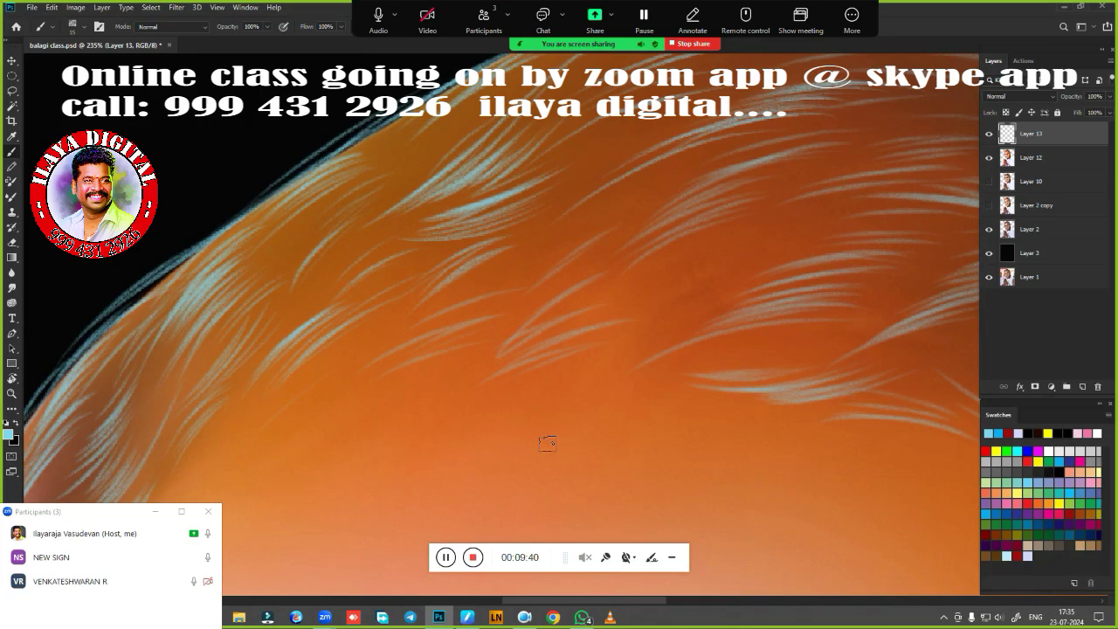
Fade the strands along the front hairline with a large soft eraser at 24% opacity
{"action": "left_click_drag", "start_coordinate": [590, 475], "coordinate": [524, 474]}
{"action": "left_click_drag", "start_coordinate": [526, 476], "coordinate": [498, 213]}
{"action": "left_click_drag", "start_coordinate": [505, 356], "coordinate": [513, 475]}
{"action": "key", "text": "e"}
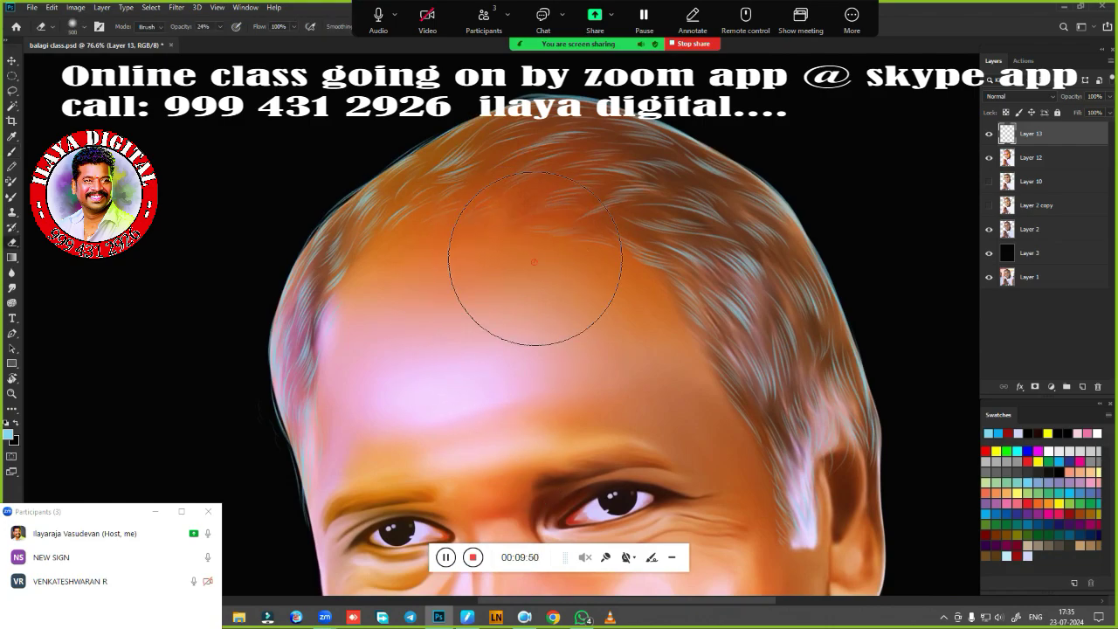
{"action": "mouse_move", "coordinate": [535, 260]}
{"action": "left_mouse_down"}
{"action": "mouse_move", "coordinate": [537, 325]}
{"action": "mouse_move", "coordinate": [558, 337]}
{"action": "left_mouse_up"}
{"action": "left_click_drag", "start_coordinate": [425, 285], "coordinate": [415, 372]}
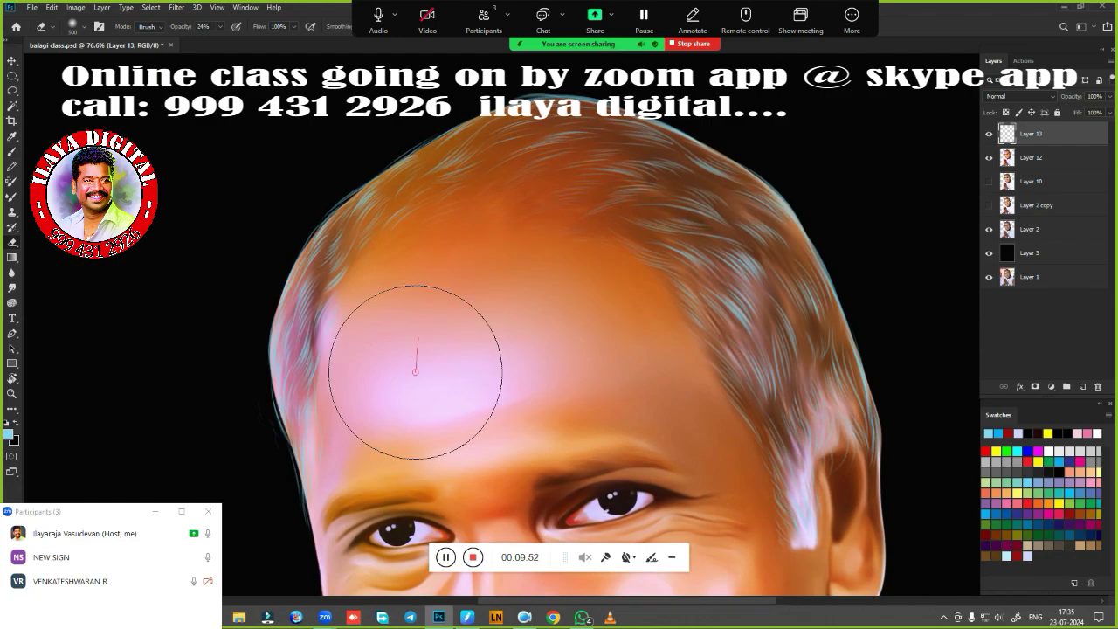
Hide the hair-strand layer and outline the whole hair area on Layer 12 with a freehand Lasso selection, from temple over crown to sideburn
{"action": "mouse_move", "coordinate": [581, 617]}
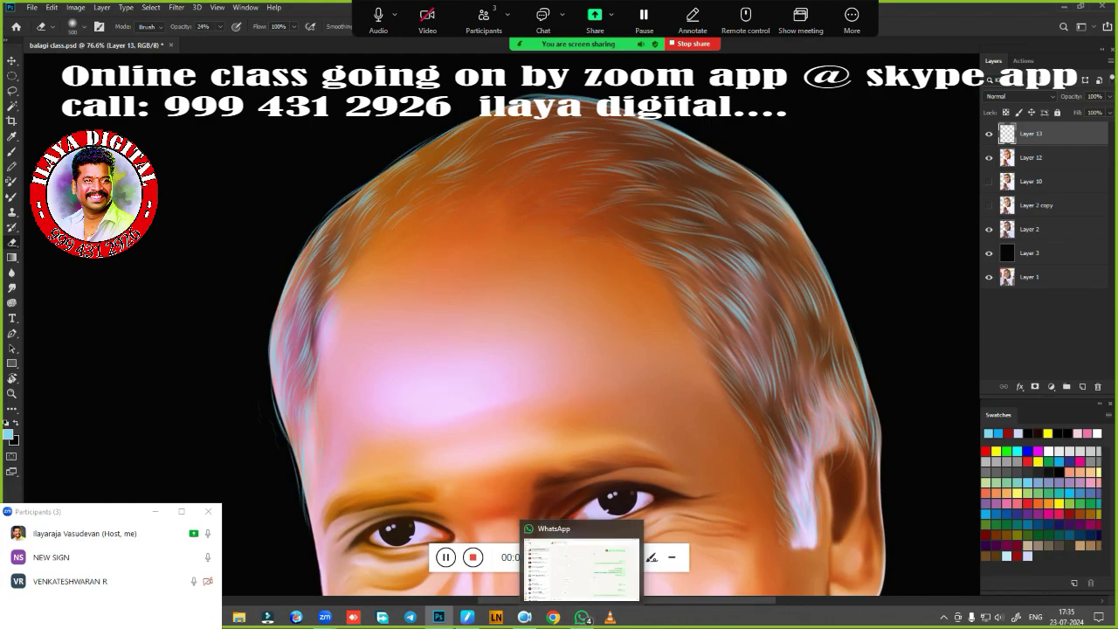
{"action": "scroll", "coordinate": [516, 397], "scroll_direction": "down", "scroll_amount": 2}
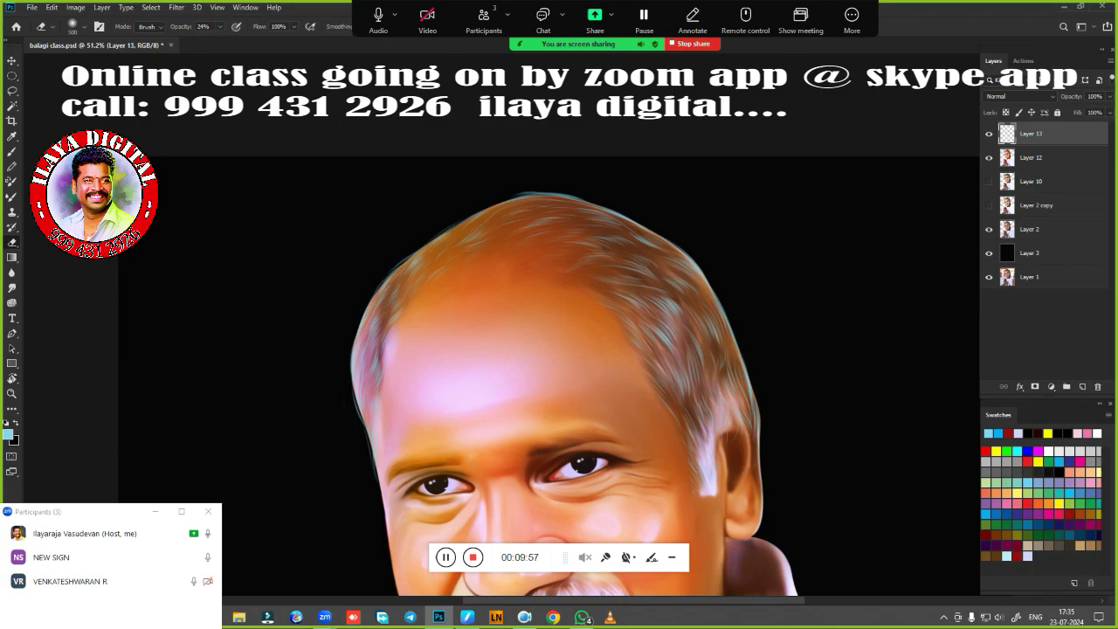
{"action": "key", "text": "l"}
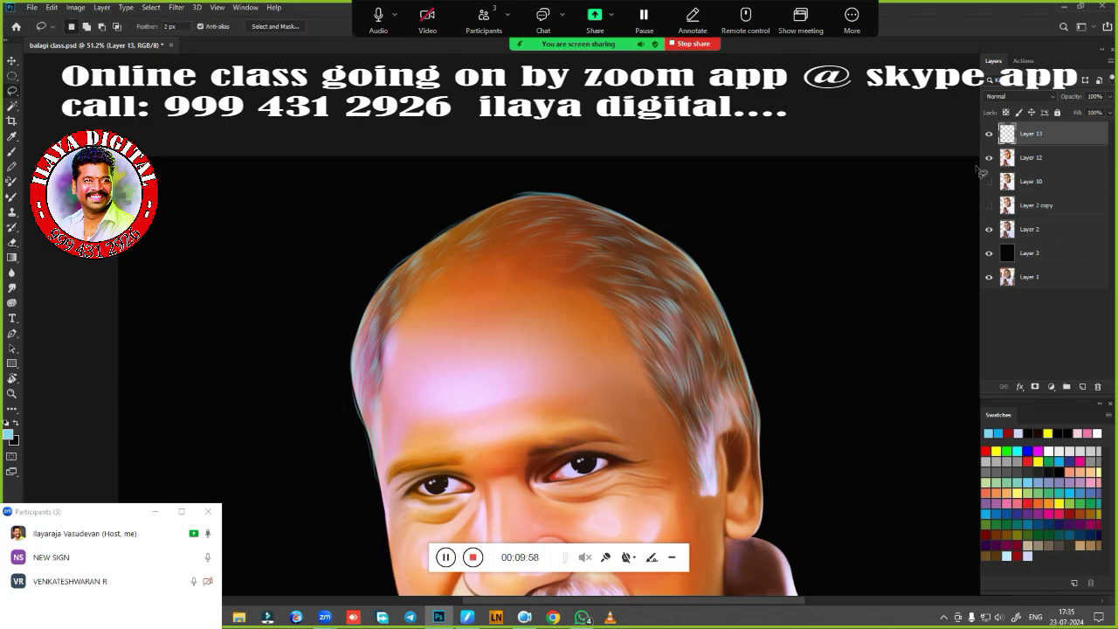
{"action": "left_click", "coordinate": [990, 136]}
{"action": "left_click", "coordinate": [1058, 159]}
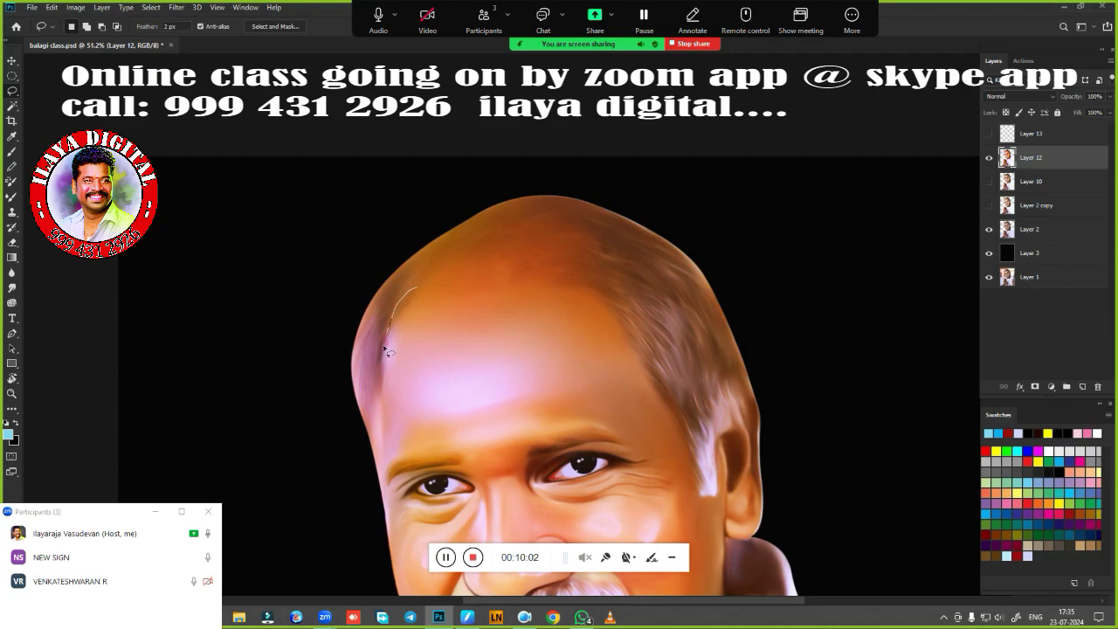
{"action": "mouse_move", "coordinate": [385, 478]}
{"action": "left_mouse_down"}
{"action": "mouse_move", "coordinate": [240, 427]}
{"action": "mouse_move", "coordinate": [789, 367]}
{"action": "mouse_move", "coordinate": [796, 446]}
{"action": "left_mouse_up"}
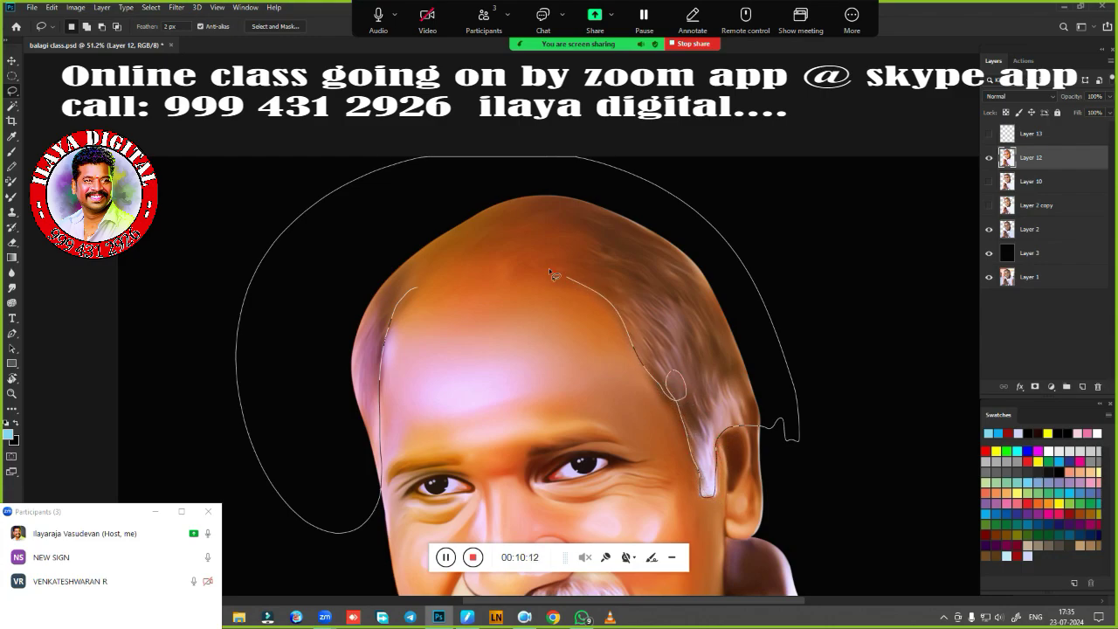
{"action": "left_click_drag", "start_coordinate": [463, 272], "coordinate": [431, 277]}
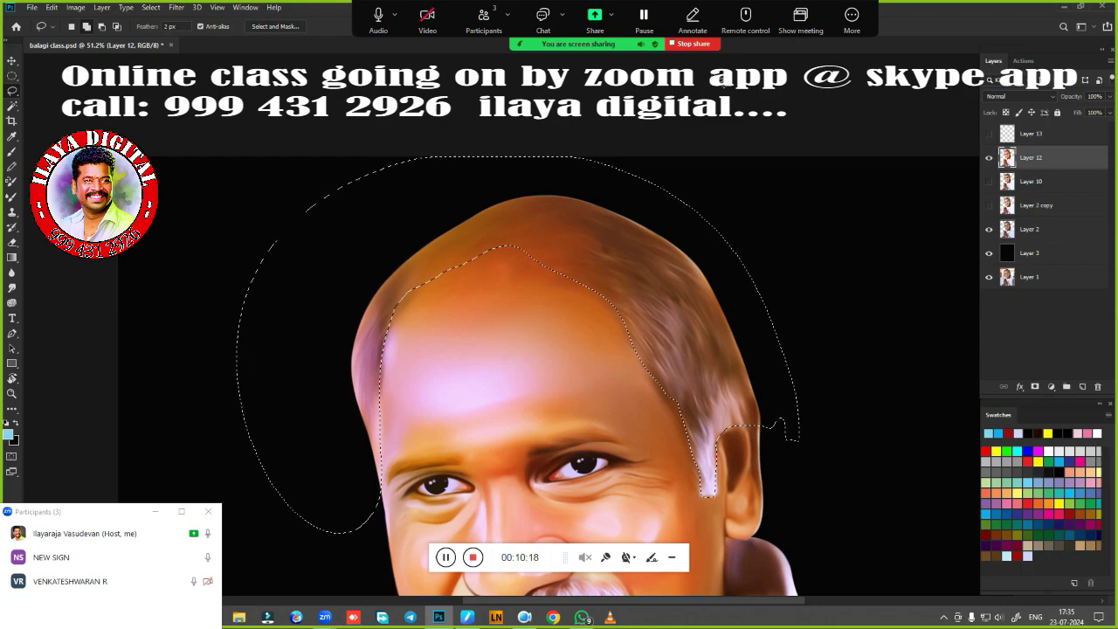
Feather the hair selection by 10 pixels and copy the selected hair to a new layer
{"action": "key", "text": "shift+F6"}
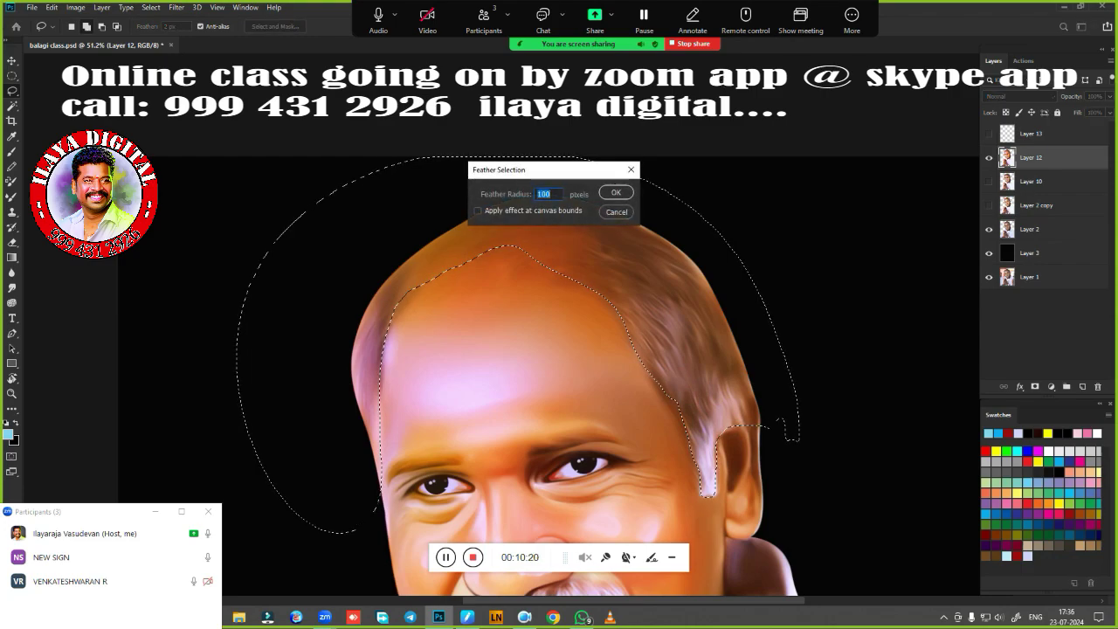
{"action": "type", "text": "10"}
{"action": "key", "text": "Return"}
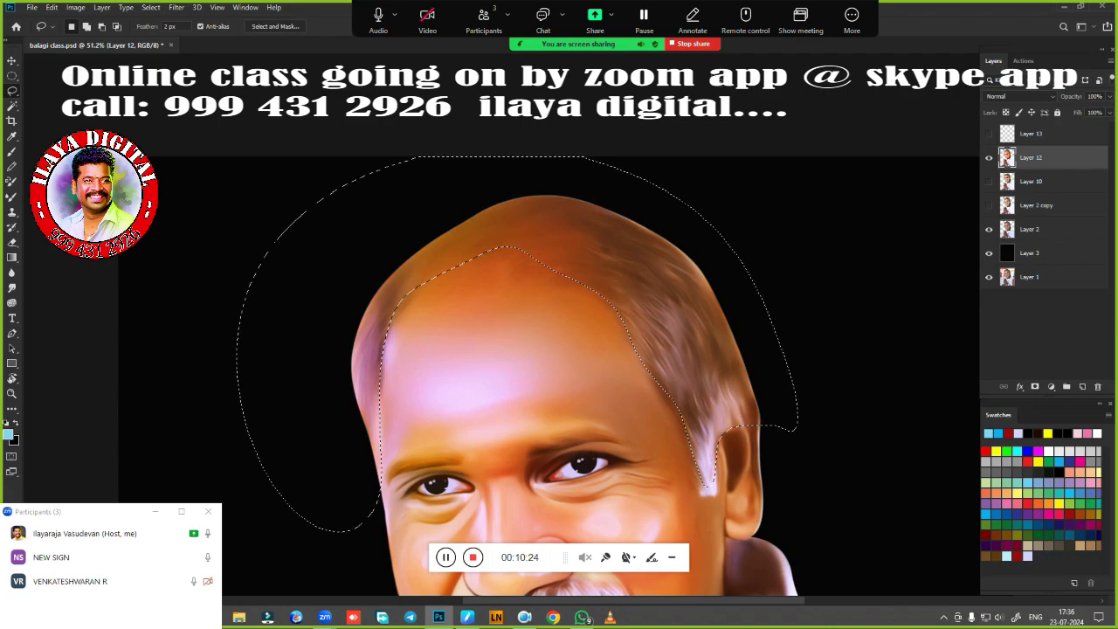
{"action": "key", "text": "ctrl+j"}
Resample the image to a resolution of 225 pixels/inch, keeping the 12 by 15 inch size
{"action": "key", "text": "ctrl+alt+i"}
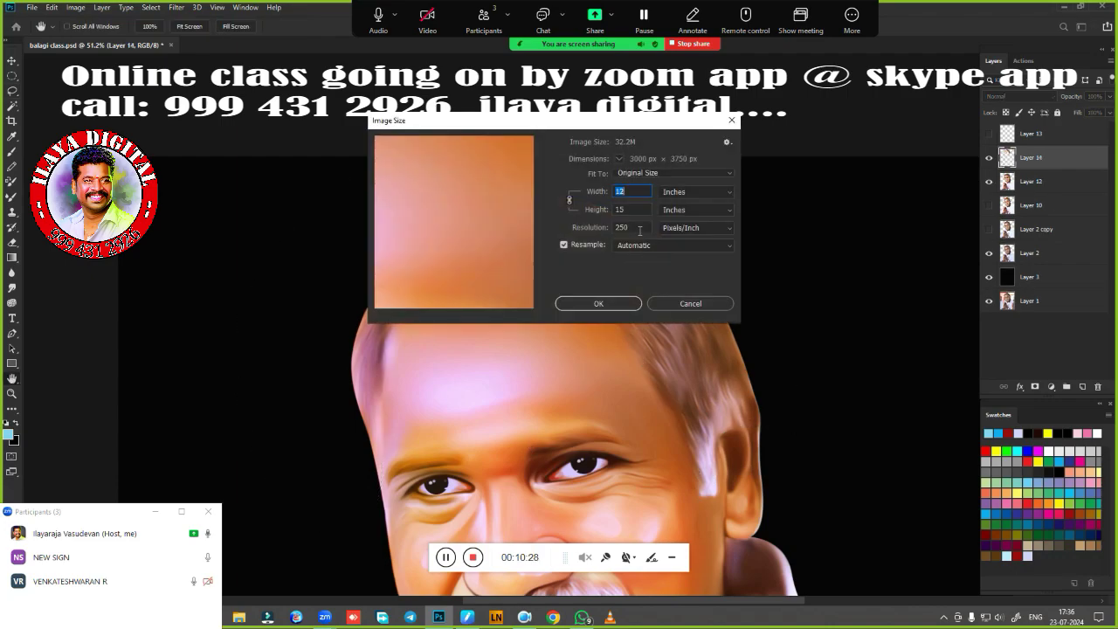
{"action": "left_click", "coordinate": [605, 228]}
{"action": "type", "text": "200"}
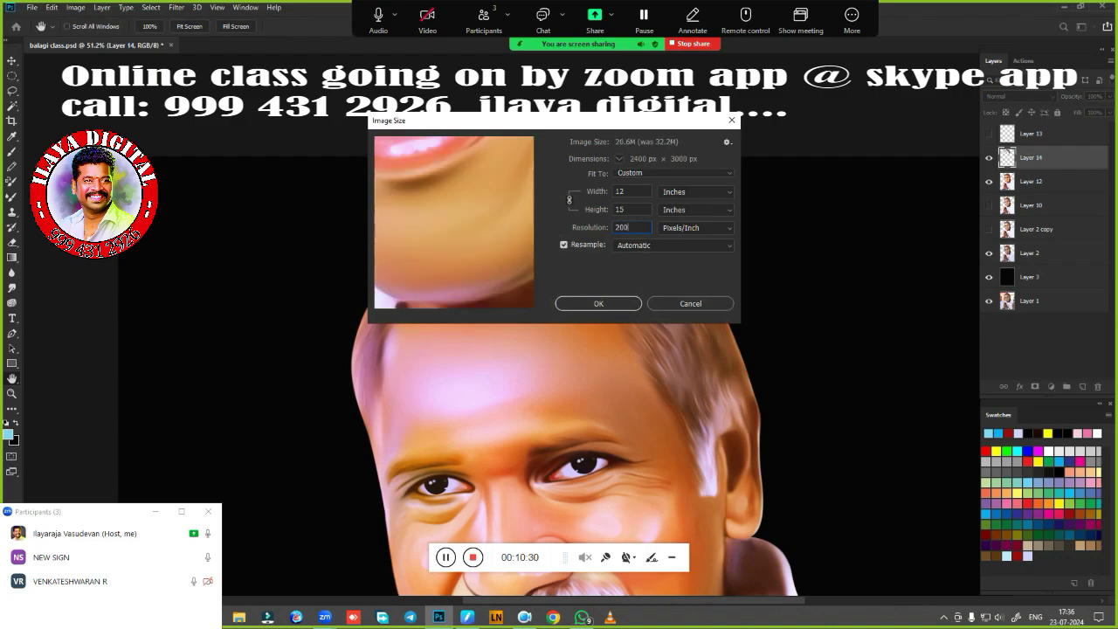
{"action": "key", "text": "BackSpace"}
{"action": "key", "text": "BackSpace"}
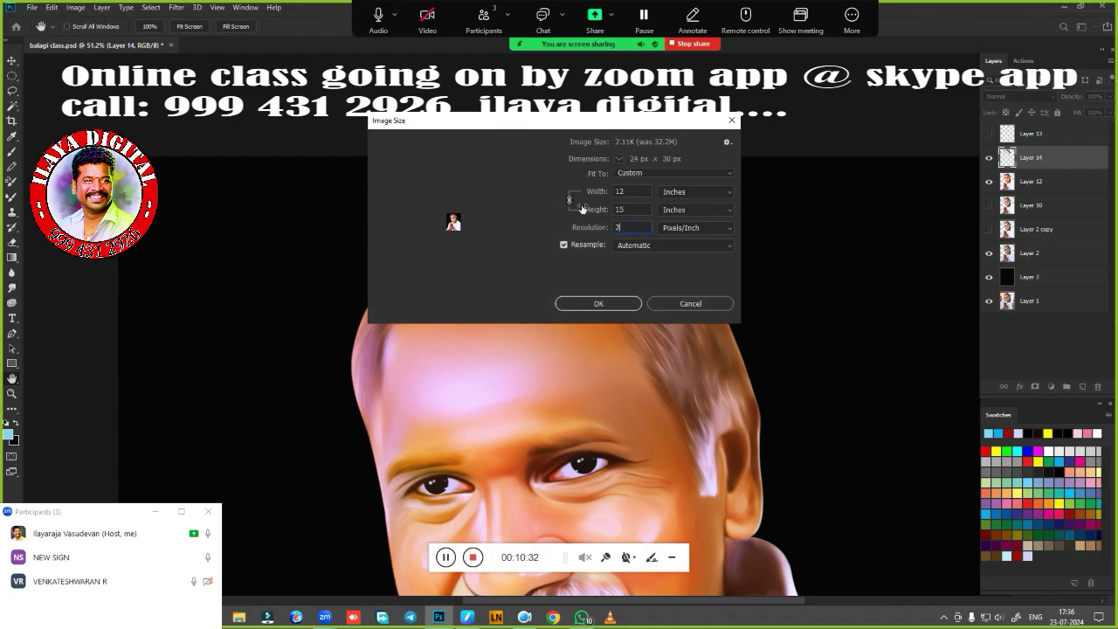
{"action": "type", "text": "25"}
{"action": "key", "text": "Return"}
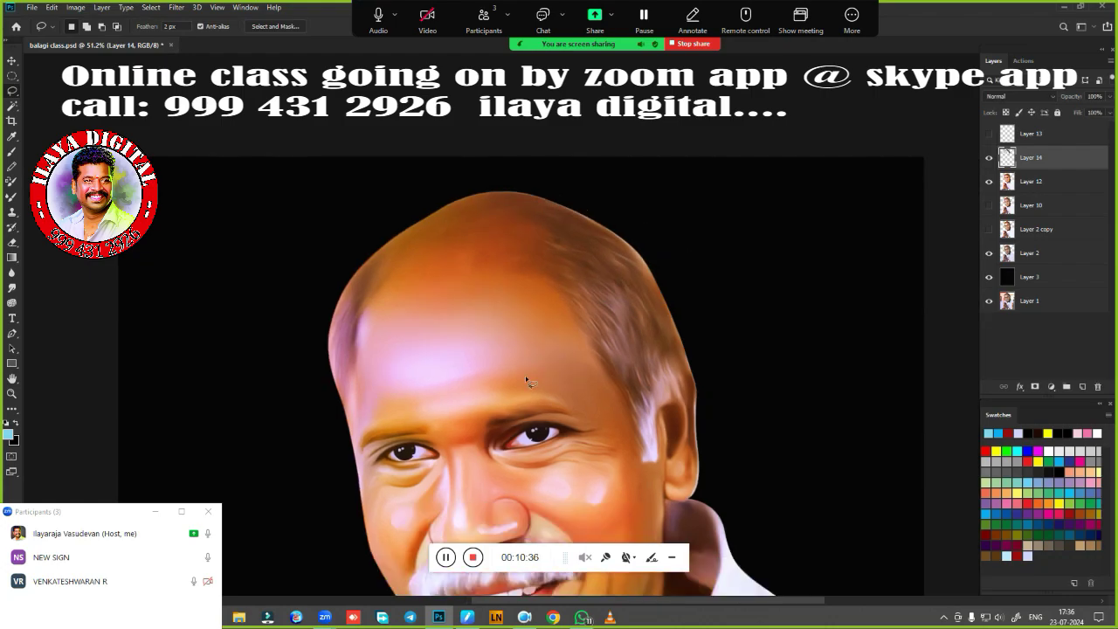
Show the strand layer and darken the copied hair with Hue/Saturation at saturation -62 and lightness -74, comparing it with that layer hidden
{"action": "left_click", "coordinate": [988, 135]}
{"action": "mouse_move", "coordinate": [501, 373]}
{"action": "left_mouse_down", "text": "ctrl"}
{"action": "mouse_move", "coordinate": [521, 376]}
{"action": "mouse_move", "coordinate": [629, 337]}
{"action": "left_mouse_up", "text": "ctrl"}
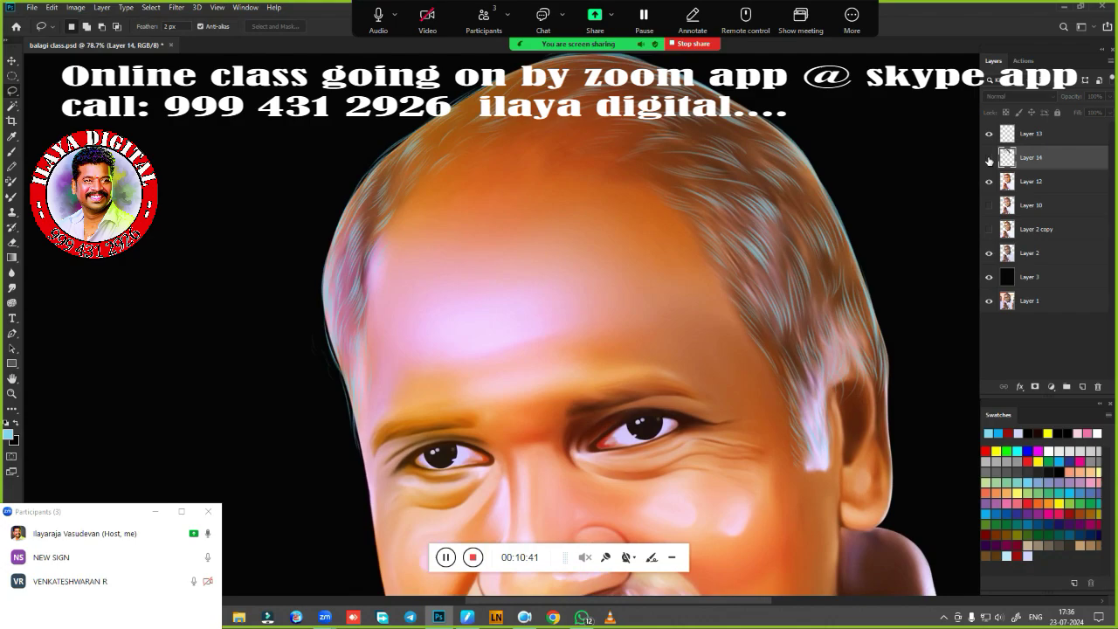
{"action": "left_click_drag", "start_coordinate": [746, 323], "coordinate": [650, 367]}
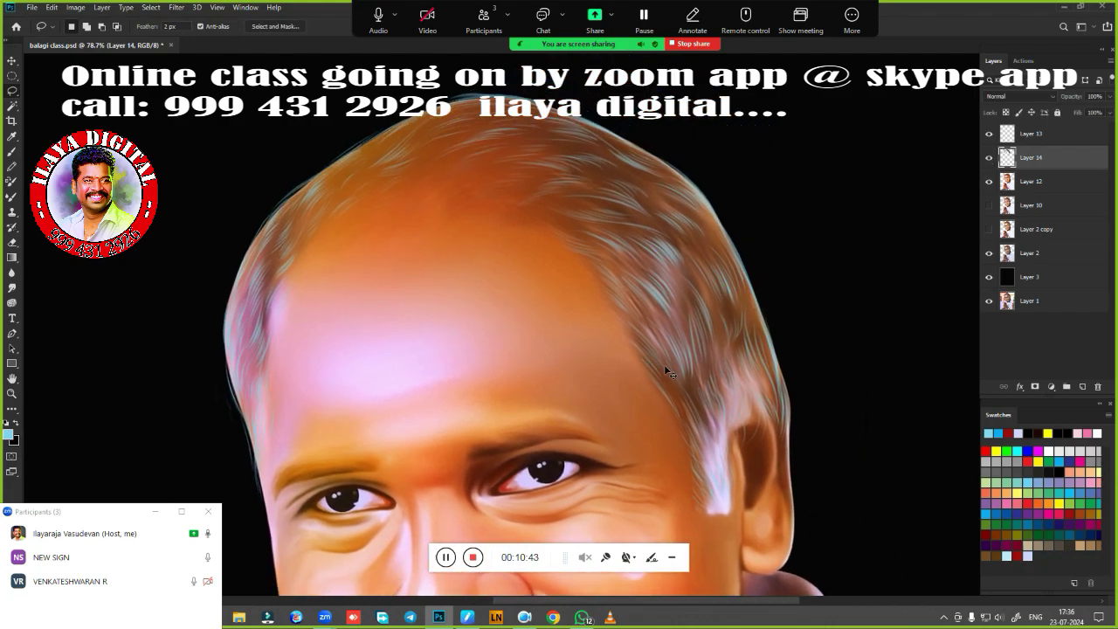
{"action": "key", "text": "ctrl+u"}
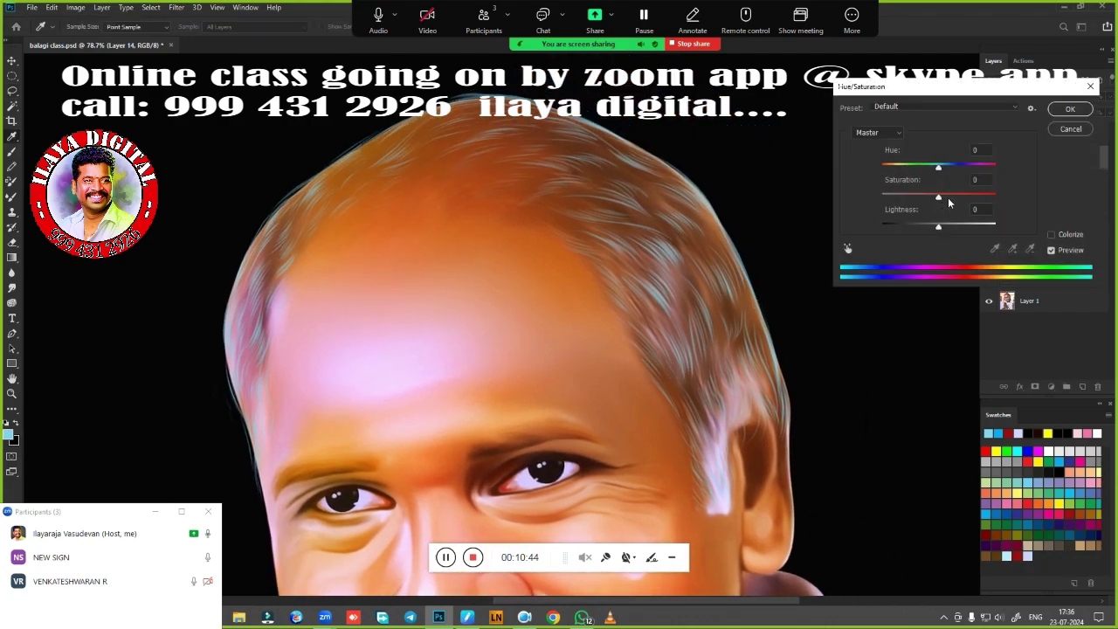
{"action": "left_click_drag", "start_coordinate": [938, 200], "coordinate": [910, 232]}
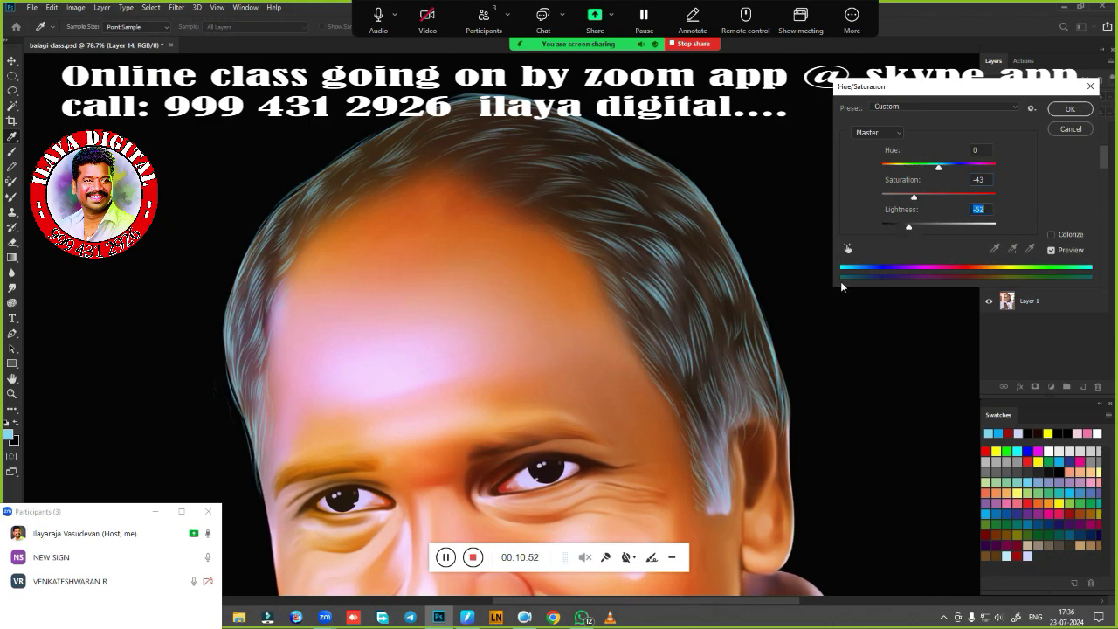
{"action": "scroll", "coordinate": [556, 190], "scroll_direction": "down", "scroll_amount": 5}
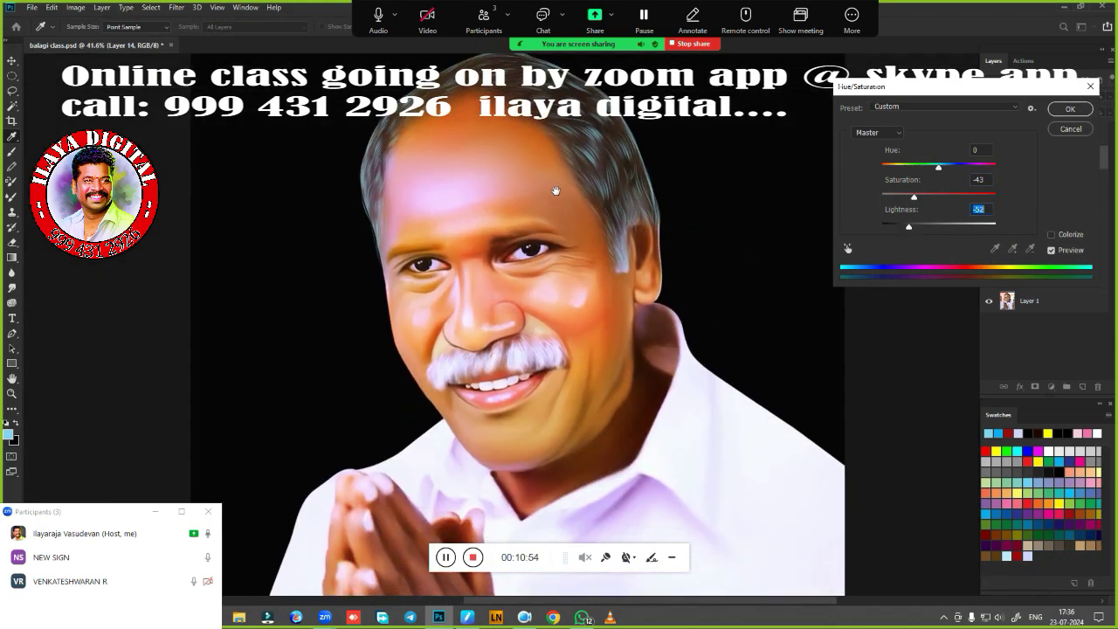
{"action": "scroll", "coordinate": [553, 244], "scroll_direction": "up", "scroll_amount": 3}
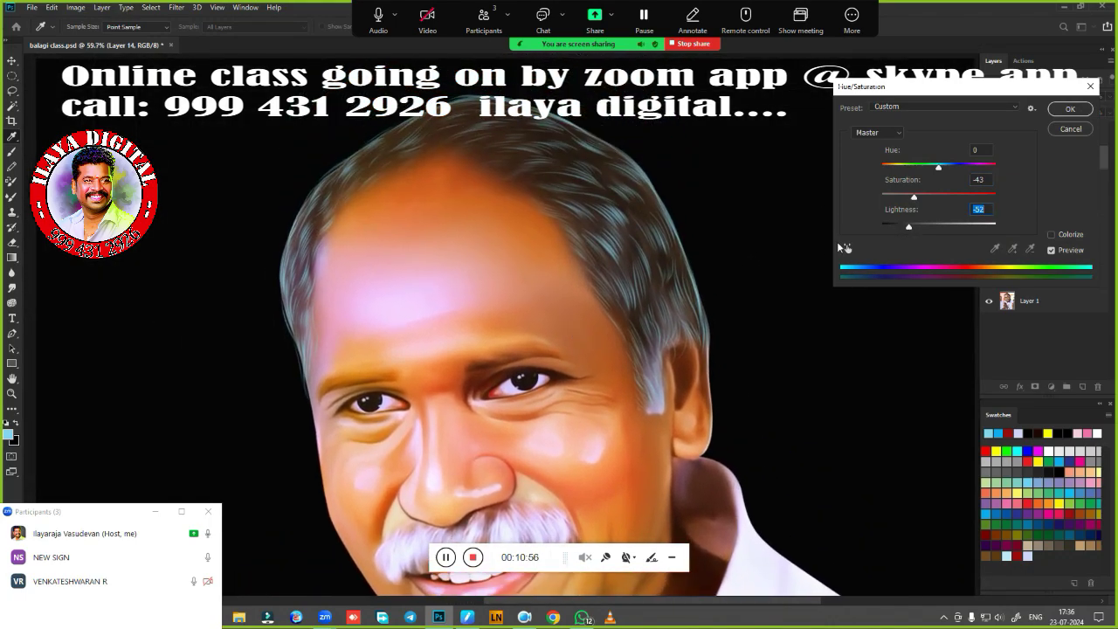
{"action": "left_click_drag", "start_coordinate": [909, 229], "coordinate": [862, 234]}
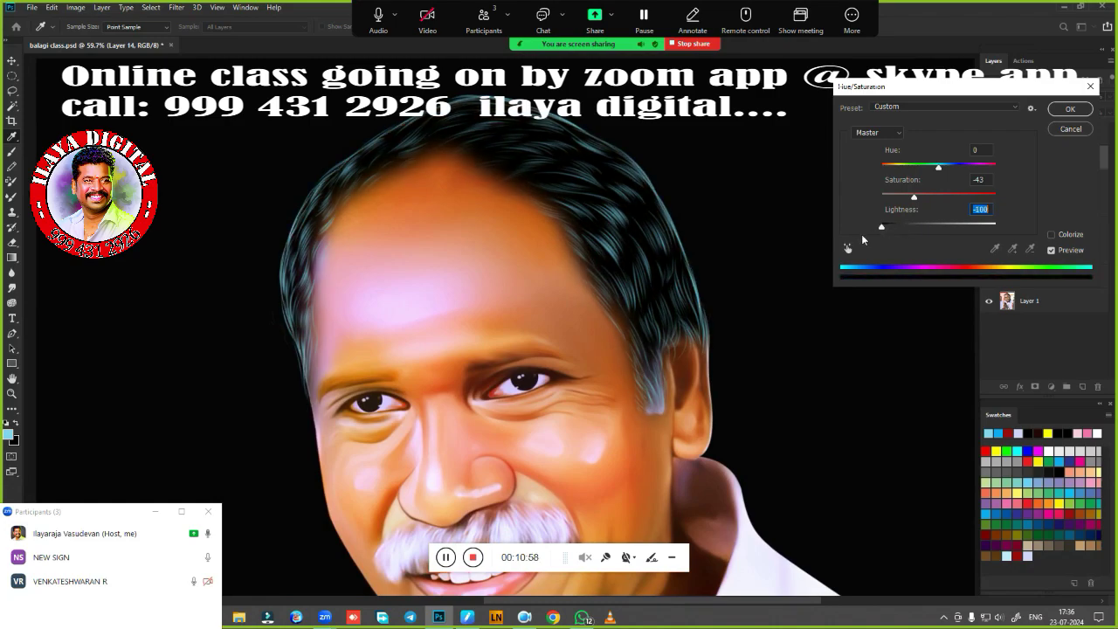
{"action": "scroll", "coordinate": [690, 283], "scroll_direction": "down", "scroll_amount": 2}
{"action": "scroll", "coordinate": [689, 283], "scroll_direction": "up", "scroll_amount": 4}
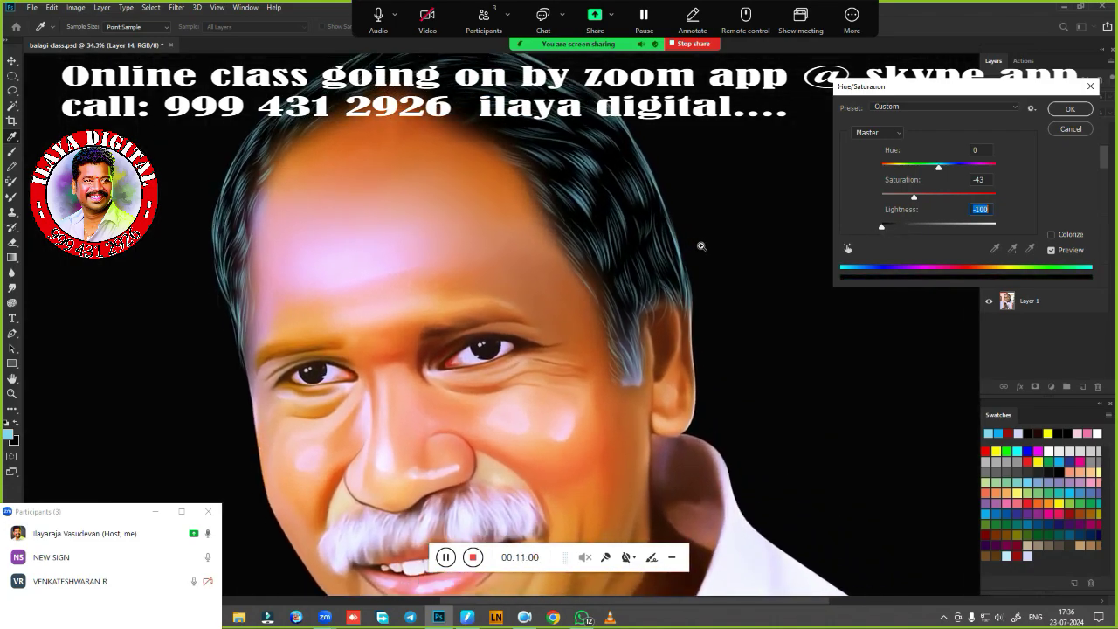
{"action": "left_click_drag", "start_coordinate": [883, 227], "coordinate": [903, 200]}
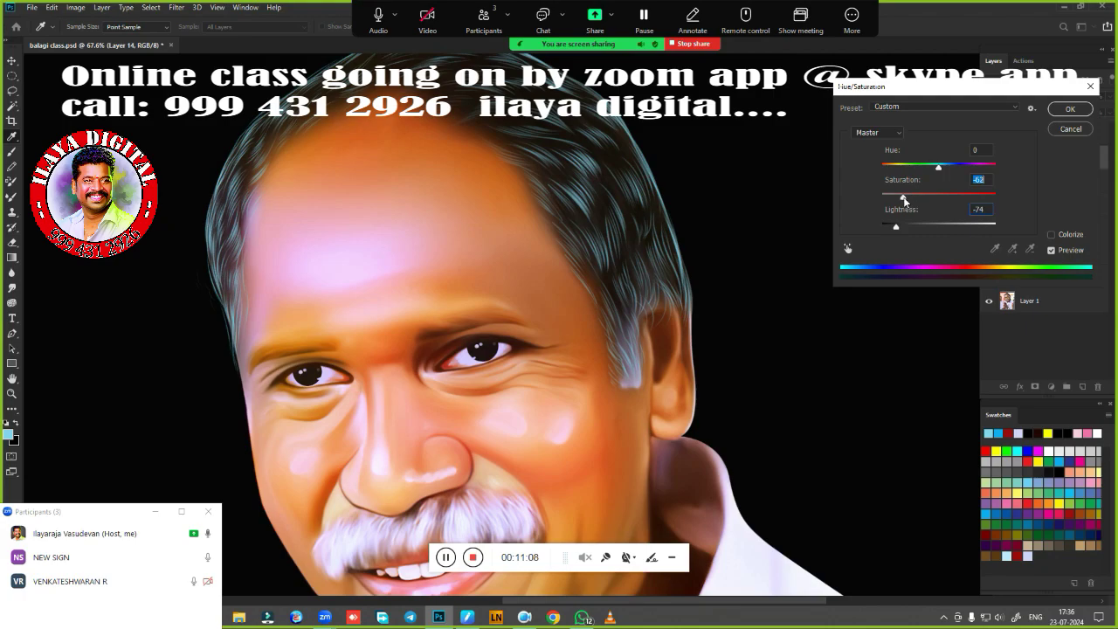
{"action": "left_click", "coordinate": [1070, 108]}
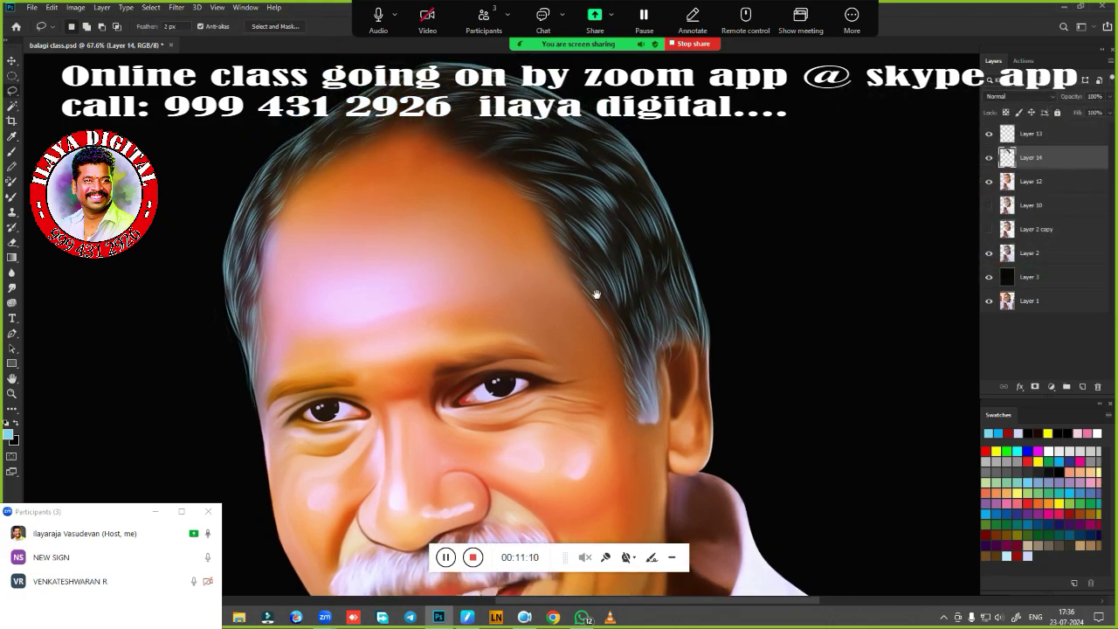
{"action": "left_click", "coordinate": [989, 158]}
{"action": "left_click", "coordinate": [989, 158]}
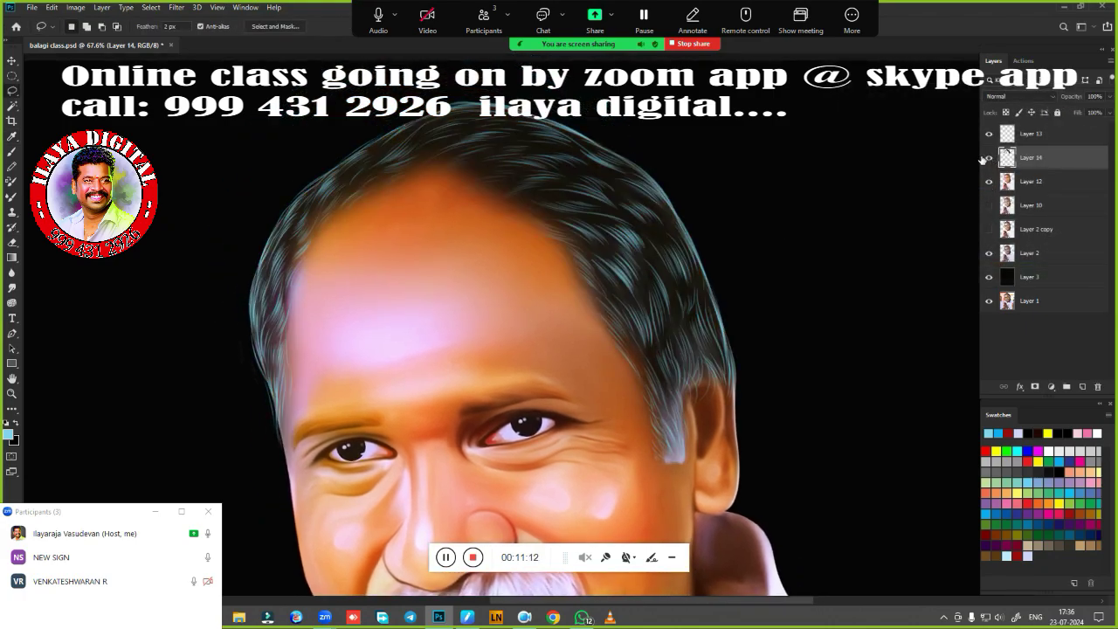
Soften the darkened hair layer's edge along the front hairline with a large soft eraser at 24% opacity
{"action": "left_click_drag", "start_coordinate": [498, 282], "coordinate": [517, 276]}
{"action": "key", "text": "b"}
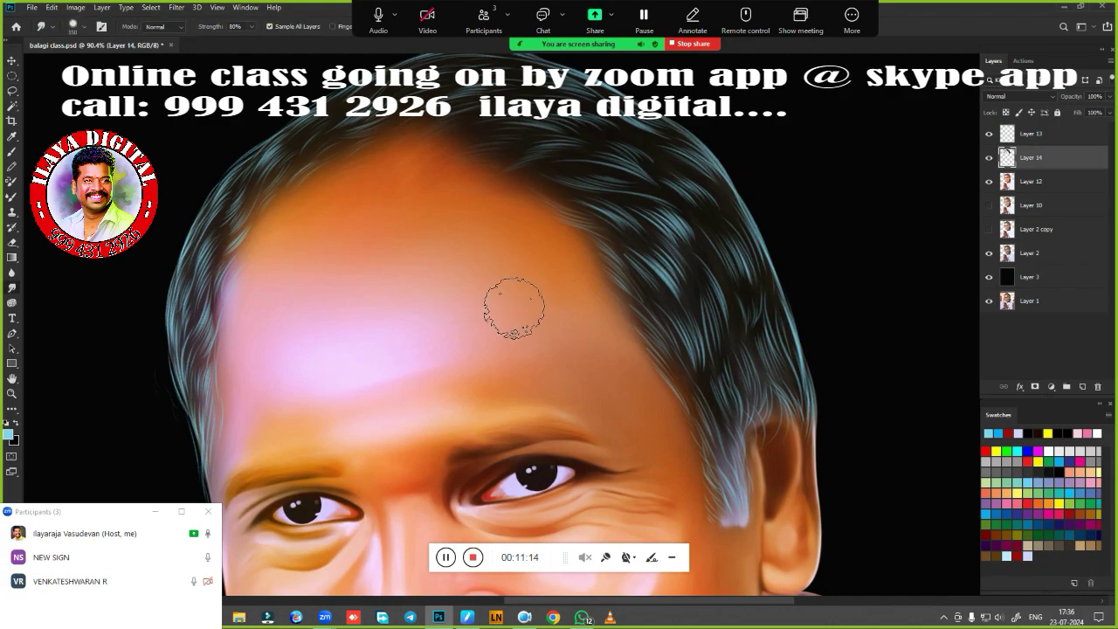
{"action": "key", "text": "e"}
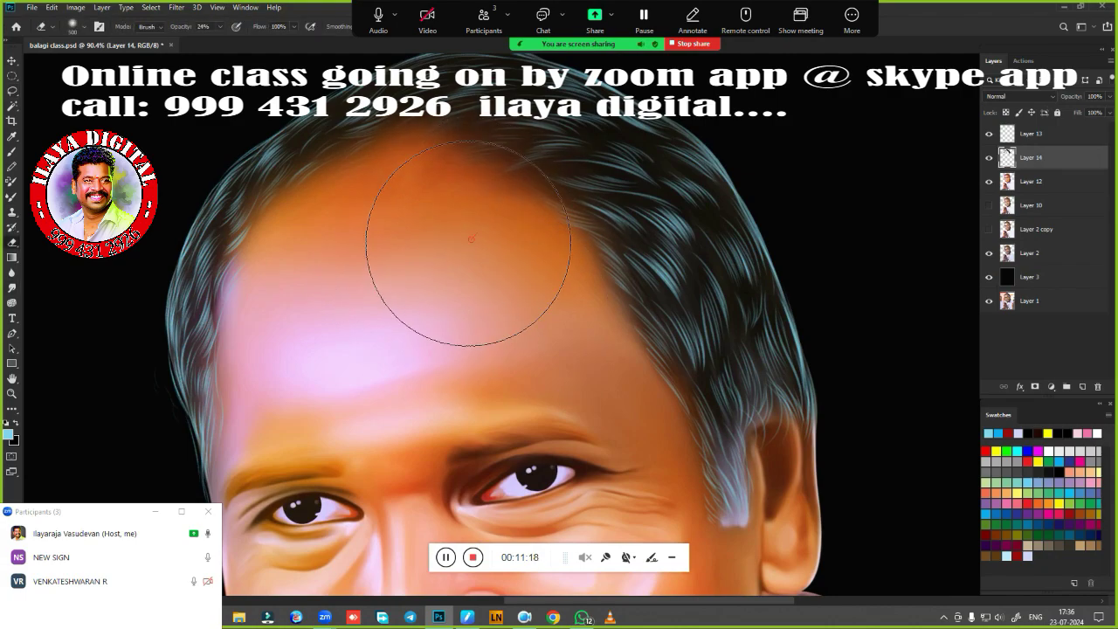
{"action": "left_click", "coordinate": [374, 229]}
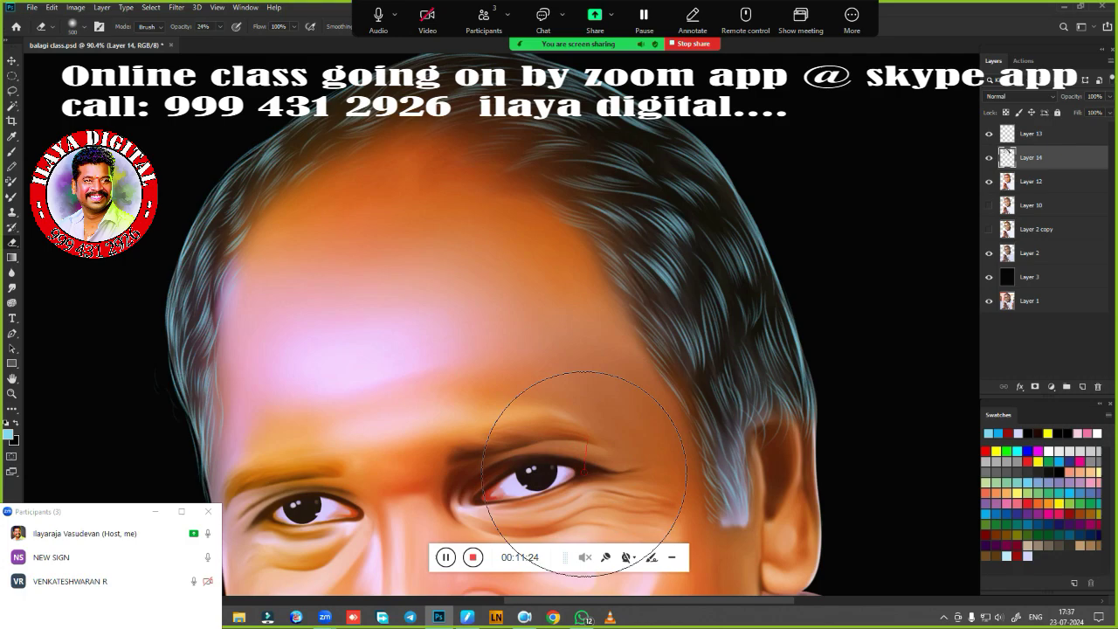
{"action": "left_click_drag", "start_coordinate": [628, 557], "coordinate": [615, 580]}
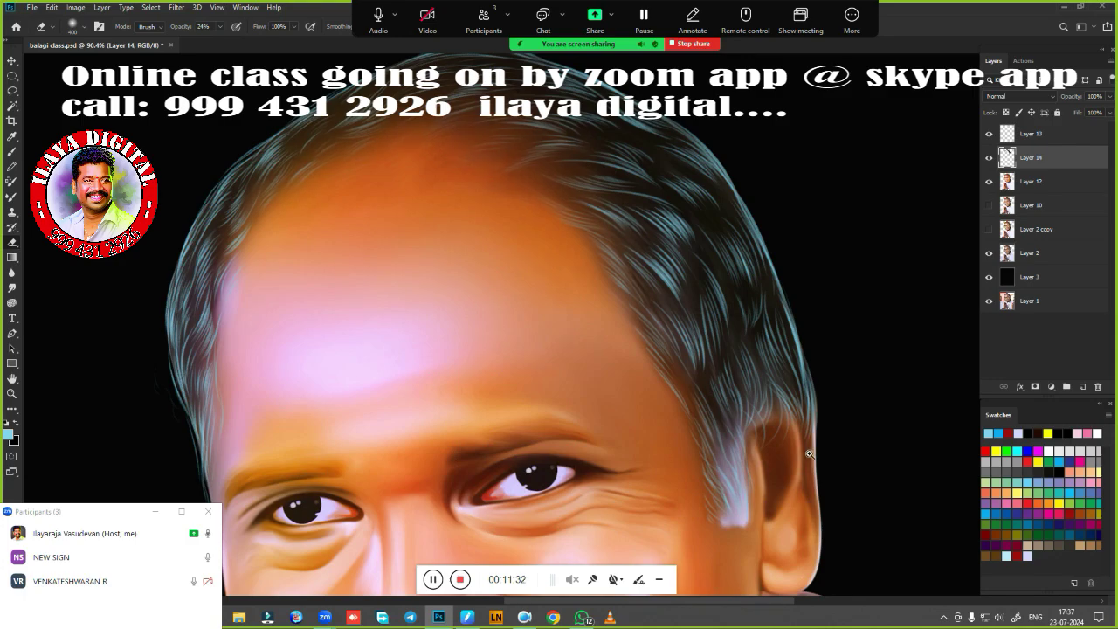
{"action": "scroll", "coordinate": [809, 453], "scroll_direction": "down", "scroll_amount": 5}
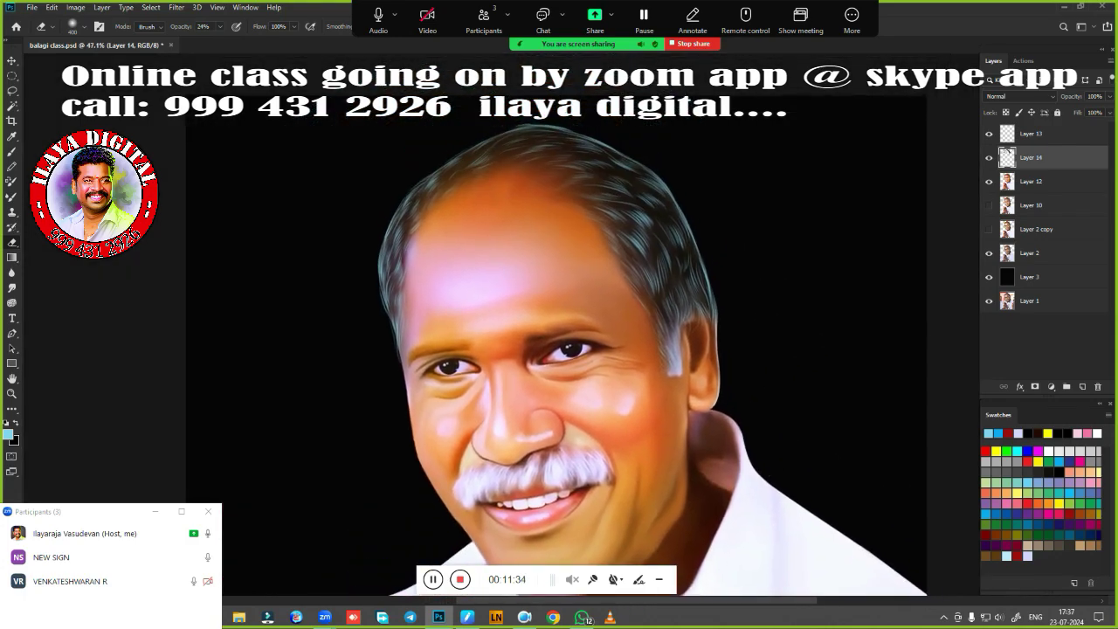
Add a new empty layer above the strand layer and load the painted strands of Layer 13 as a selection
{"action": "left_click", "coordinate": [1076, 136]}
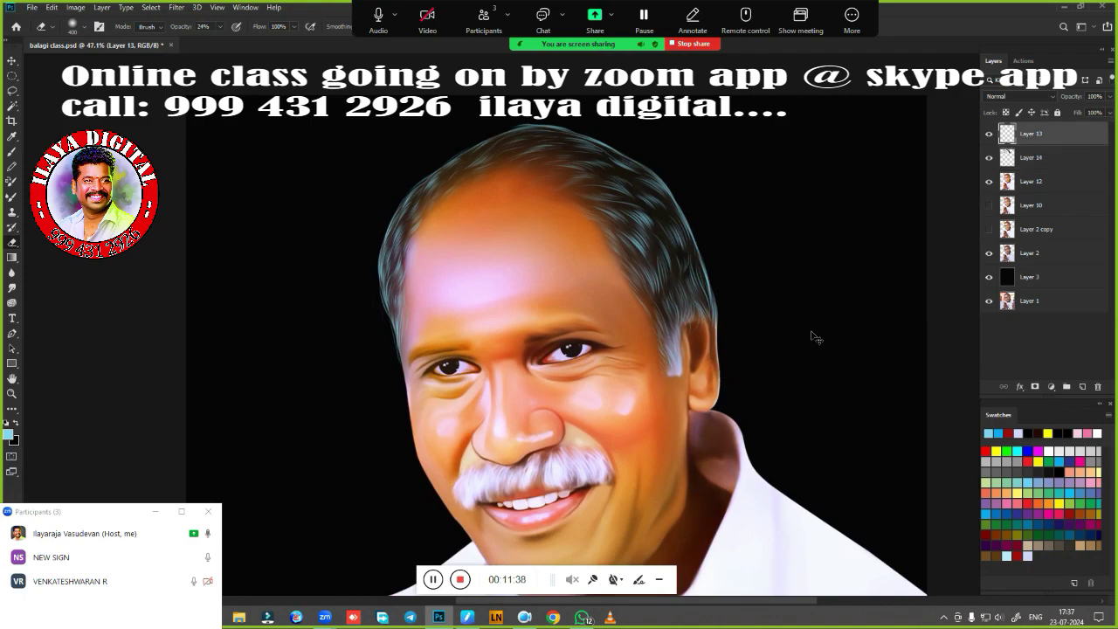
{"action": "key", "text": "ctrl+j"}
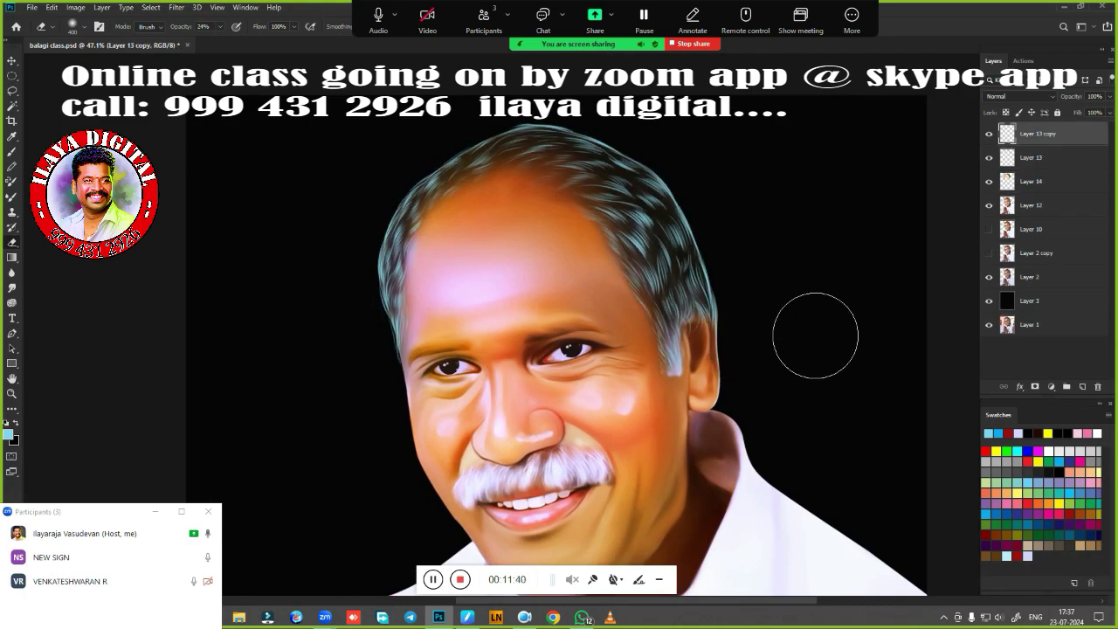
{"action": "key", "text": "ctrl+z"}
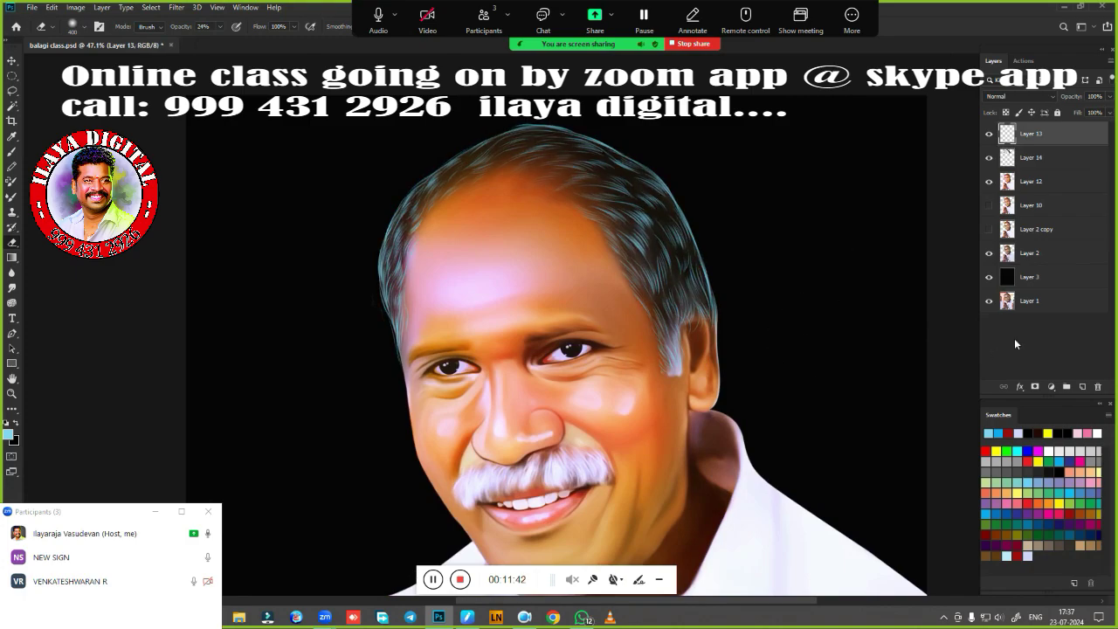
{"action": "left_click", "coordinate": [1082, 386]}
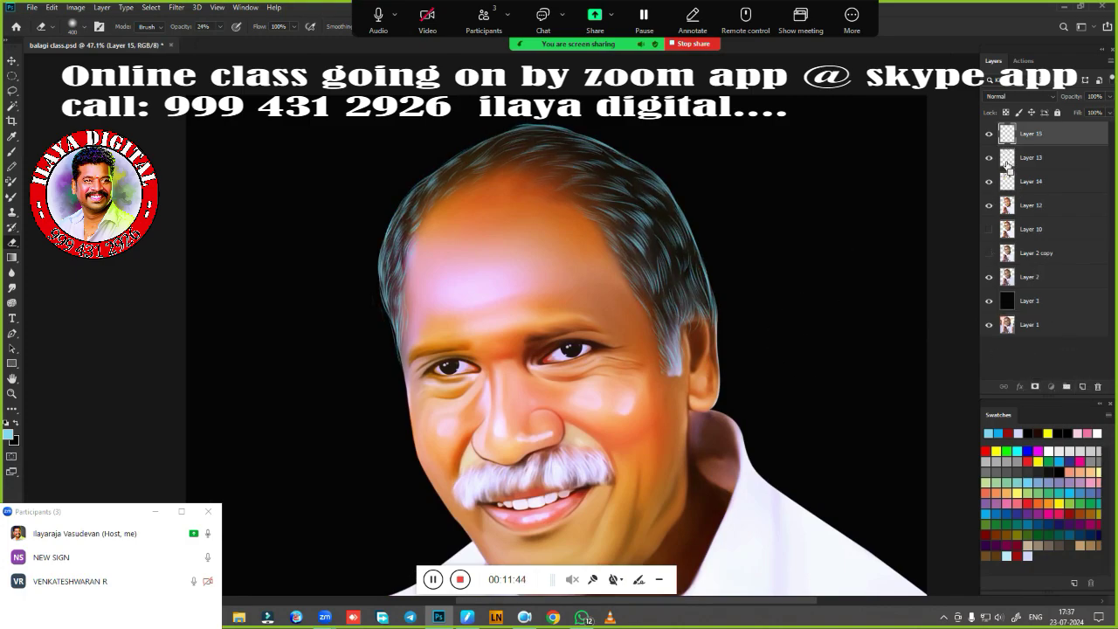
{"action": "left_click", "coordinate": [1008, 157], "text": "ctrl"}
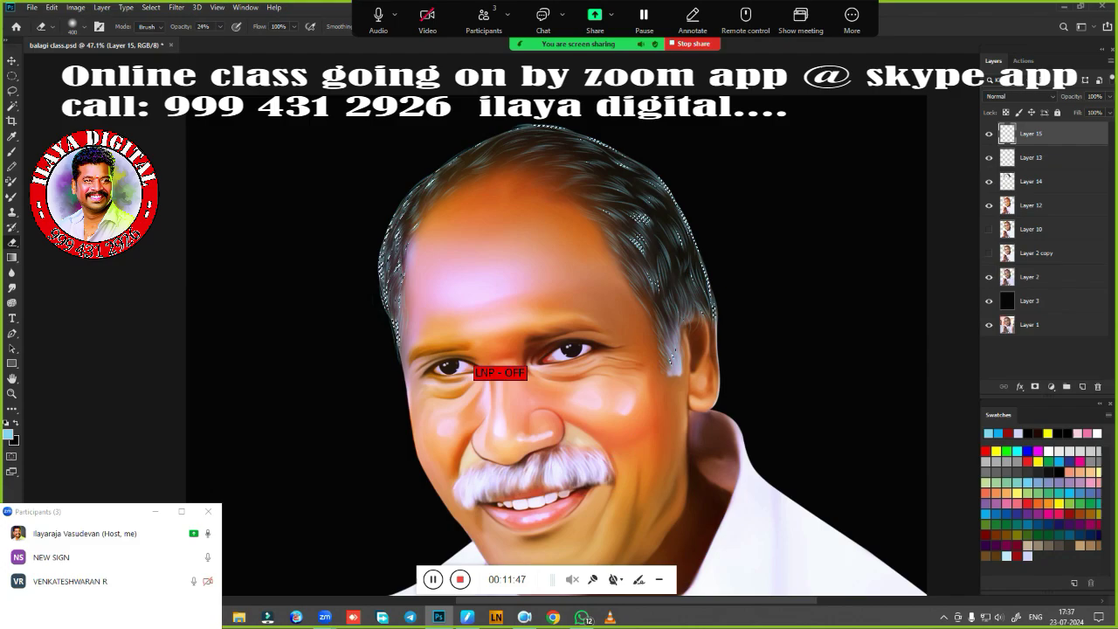
In the pen tablet settings, set the pressure sensitivity to the middle linear preset, and return to Photoshop with the Brush tool active
{"action": "left_click", "coordinate": [467, 617]}
{"action": "left_click", "coordinate": [543, 312]}
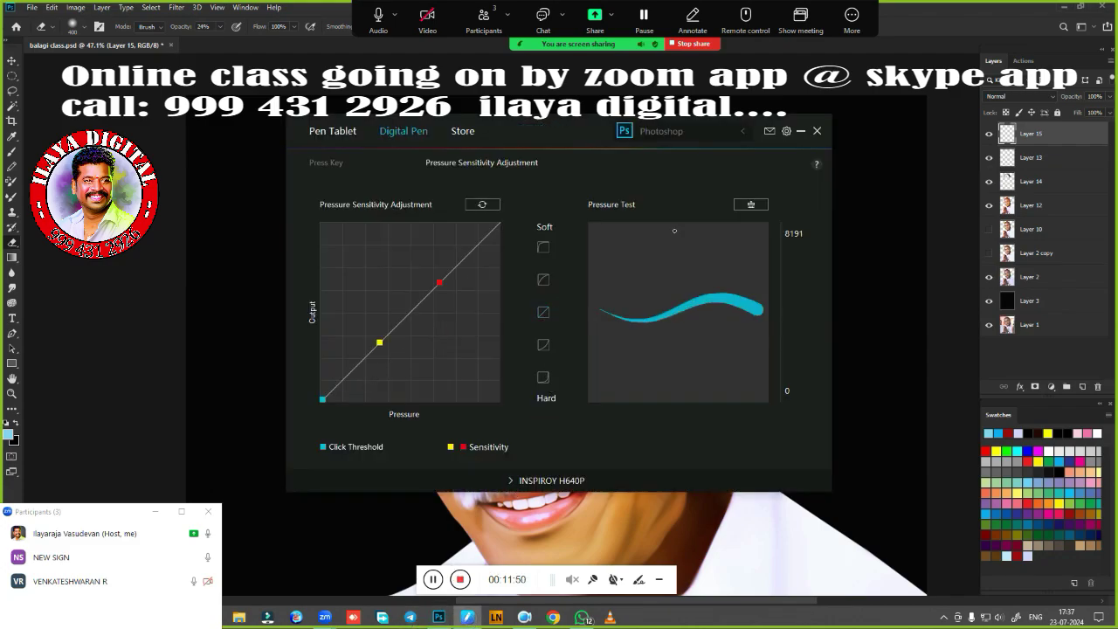
{"action": "left_click", "coordinate": [800, 131]}
{"action": "key", "text": "b"}
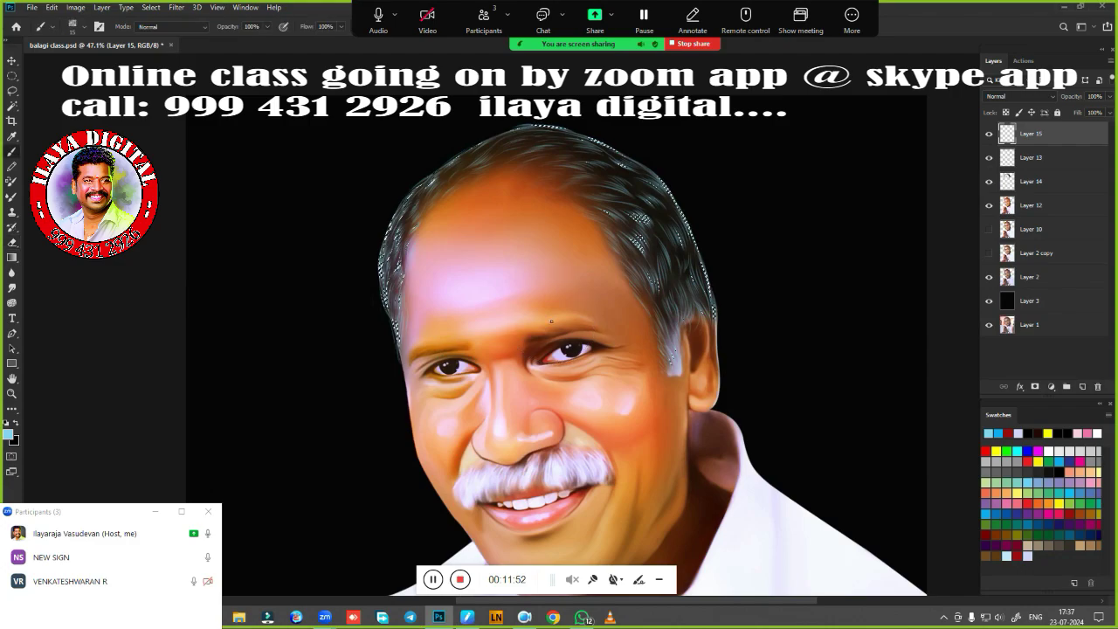
Choose the soft round brush, enlarge it, and tint the selected hair strands with the orange swatch on Layer 15
{"action": "right_click", "coordinate": [559, 319]}
{"action": "left_click", "coordinate": [809, 522]}
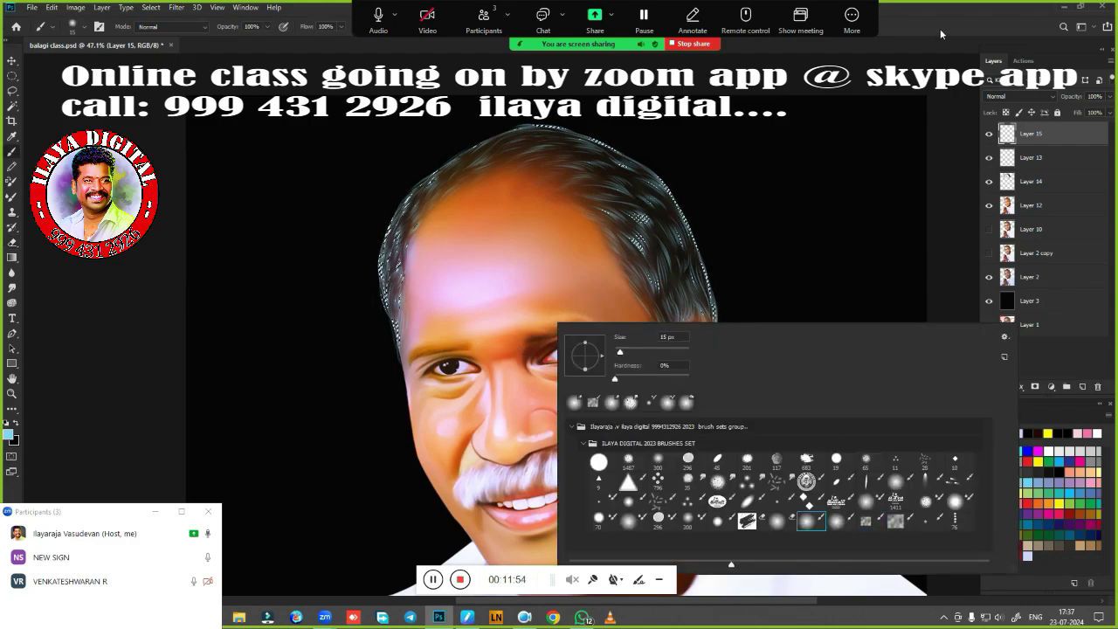
{"action": "key", "text": "Return"}
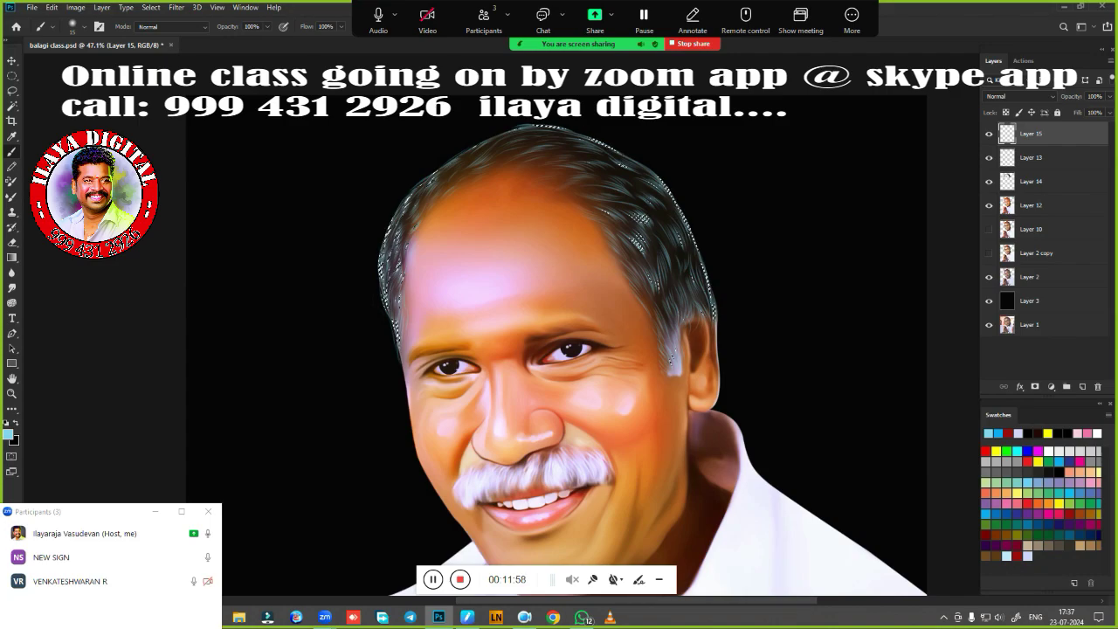
{"action": "left_click", "coordinate": [1049, 504]}
{"action": "scroll", "coordinate": [711, 432], "scroll_direction": "down", "scroll_amount": 1}
{"action": "left_click_drag", "start_coordinate": [711, 433], "coordinate": [606, 454]}
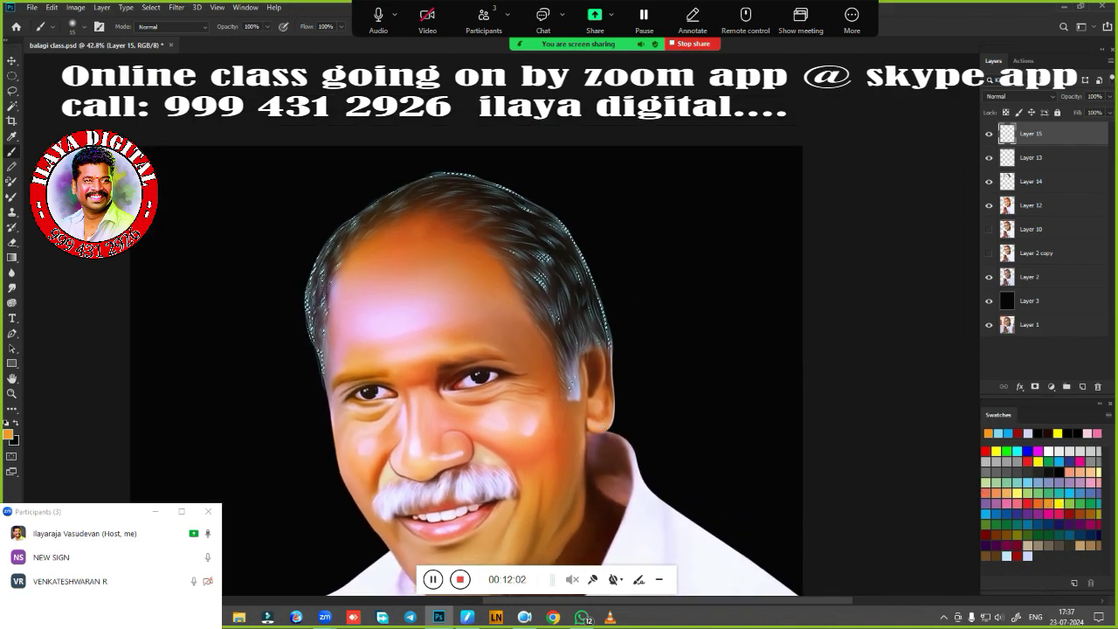
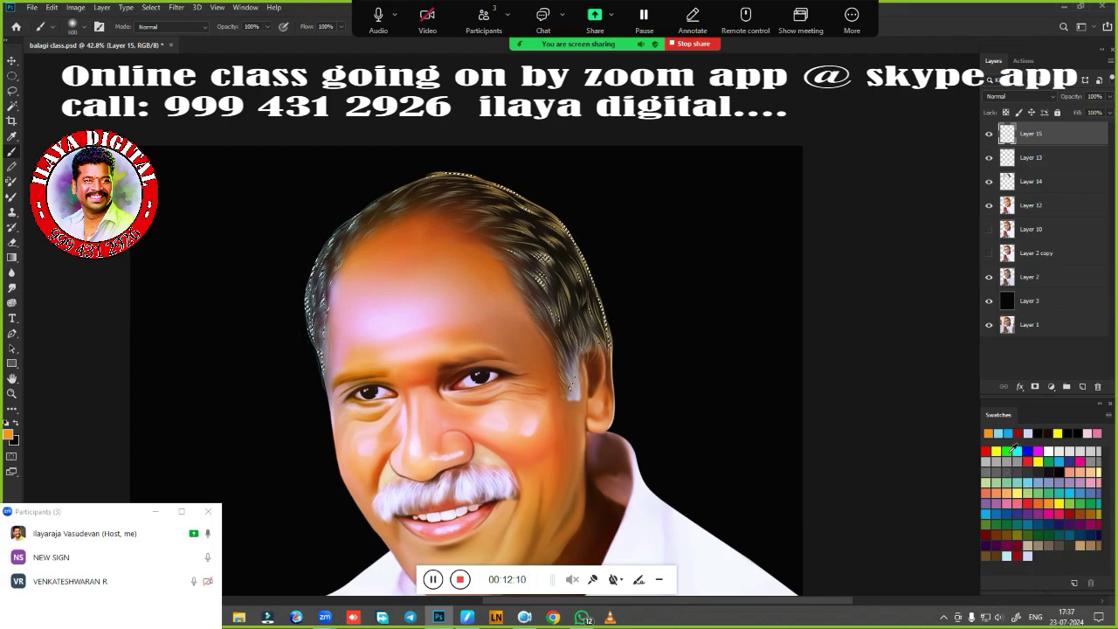
Tint the selected strands with green, yellow, magenta and red at different parts of the outer hair edge, and clear the selection
{"action": "left_click", "coordinate": [1047, 458]}
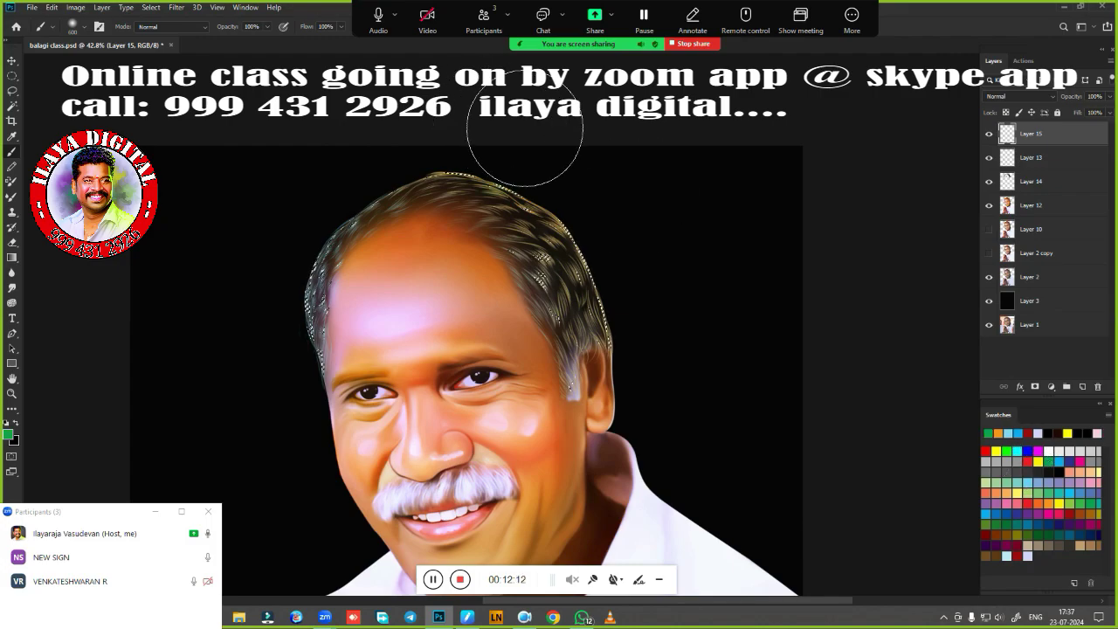
{"action": "left_click", "coordinate": [997, 449]}
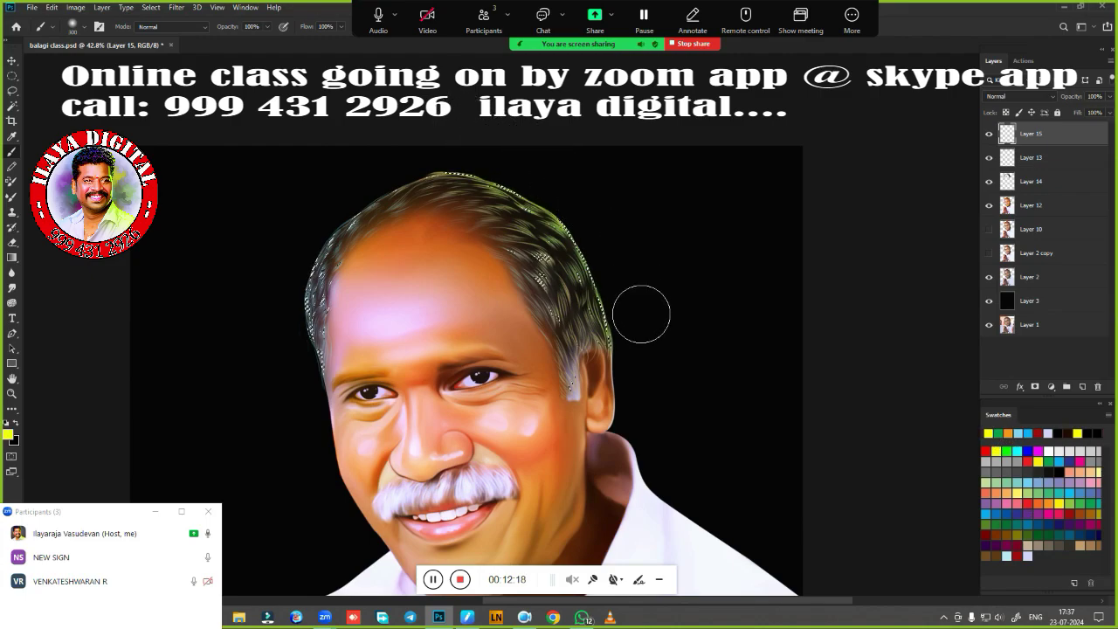
{"action": "left_click", "coordinate": [1048, 515]}
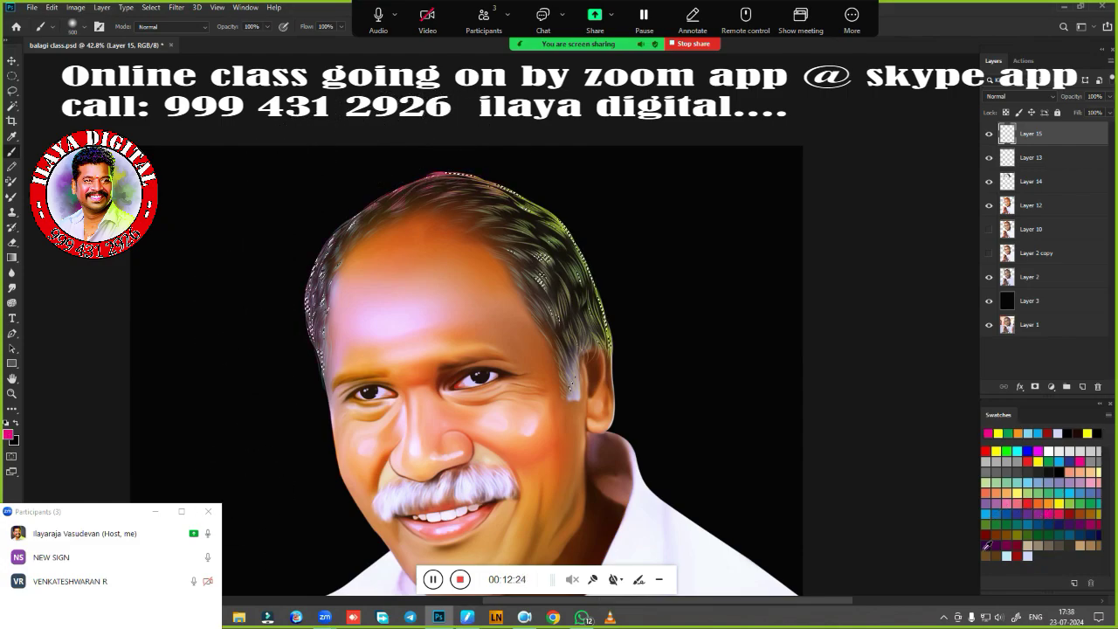
{"action": "left_click", "coordinate": [988, 451]}
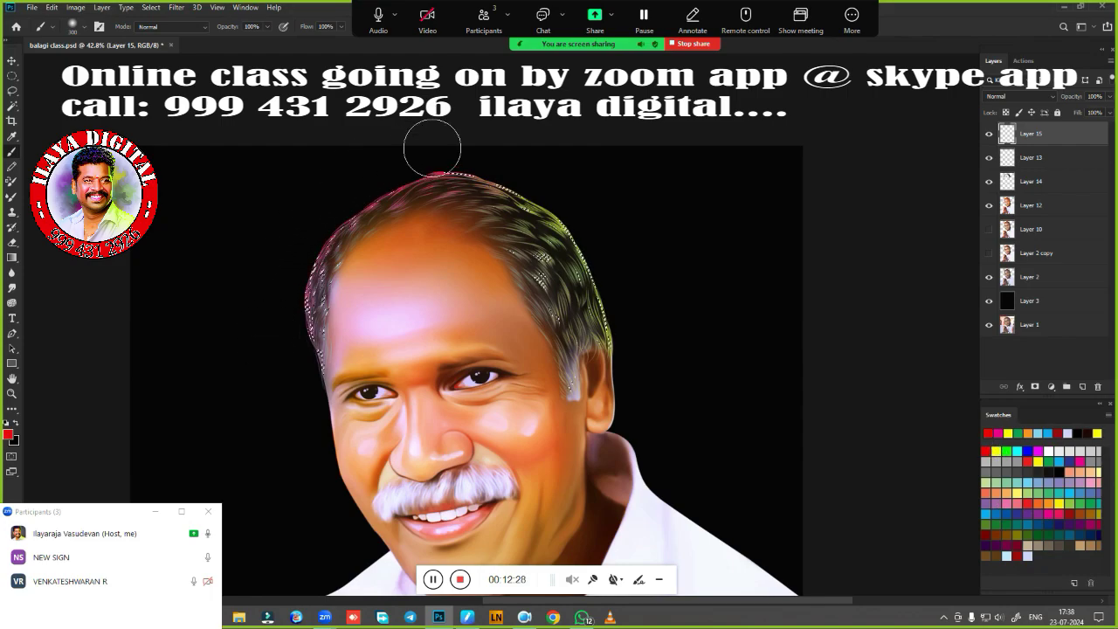
{"action": "left_click", "coordinate": [1006, 451]}
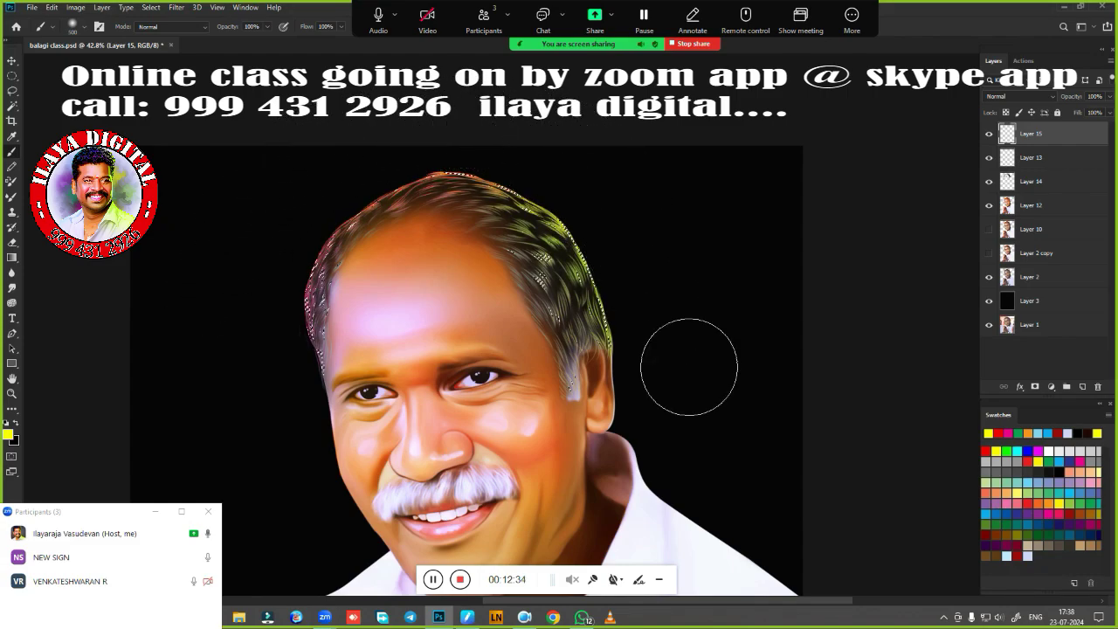
{"action": "mouse_move", "coordinate": [725, 459]}
{"action": "left_mouse_down"}
{"action": "mouse_move", "coordinate": [732, 277]}
{"action": "mouse_move", "coordinate": [711, 327]}
{"action": "left_mouse_up"}
{"action": "mouse_move", "coordinate": [681, 407]}
{"action": "left_mouse_down"}
{"action": "mouse_move", "coordinate": [687, 444]}
{"action": "mouse_move", "coordinate": [702, 429]}
{"action": "left_mouse_up"}
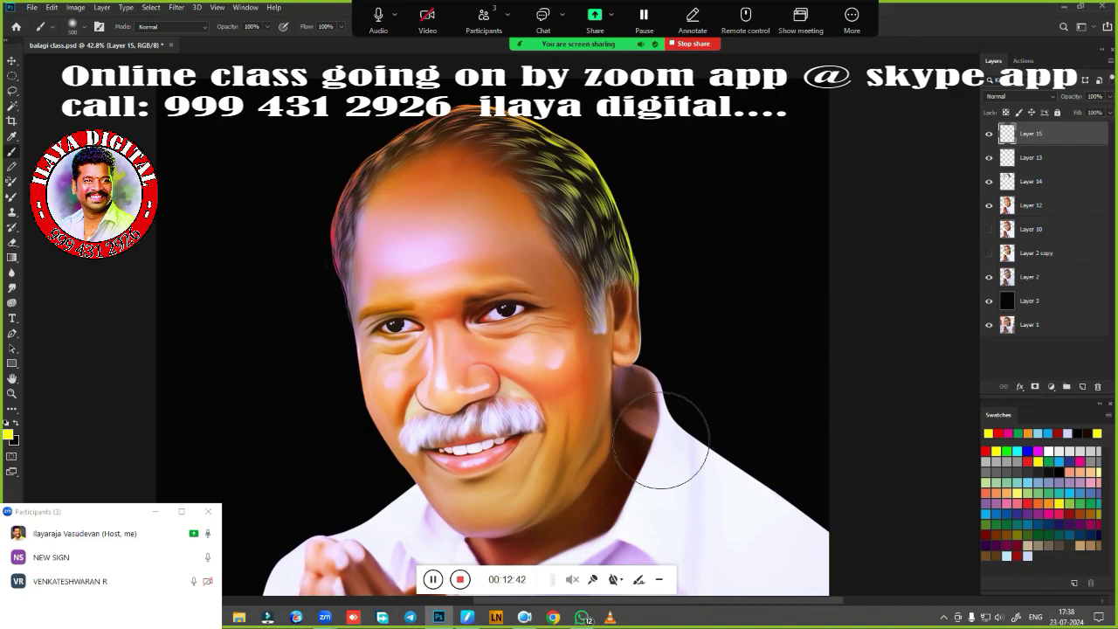
{"action": "left_click_drag", "start_coordinate": [475, 366], "coordinate": [591, 415]}
{"action": "scroll", "coordinate": [591, 414], "scroll_direction": "down", "scroll_amount": 2}
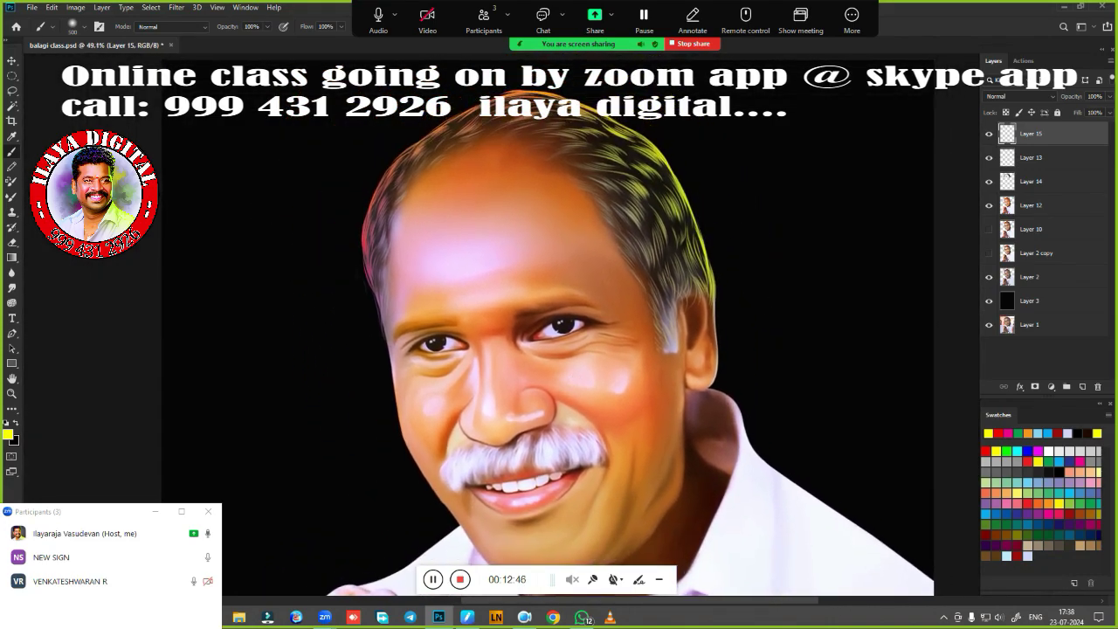
Compare the hair with Layer 13 hidden and shown, and reduce Layer 13's fill to 30%
{"action": "left_click", "coordinate": [989, 158]}
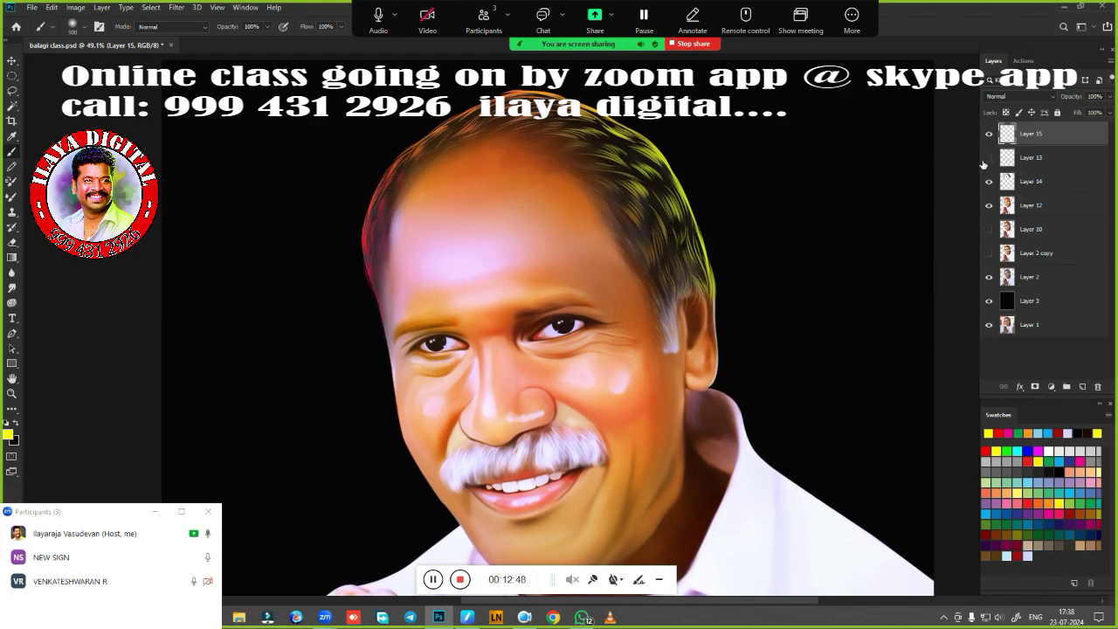
{"action": "left_click", "coordinate": [989, 158]}
{"action": "left_click", "coordinate": [1040, 158]}
{"action": "left_click", "coordinate": [1107, 116]}
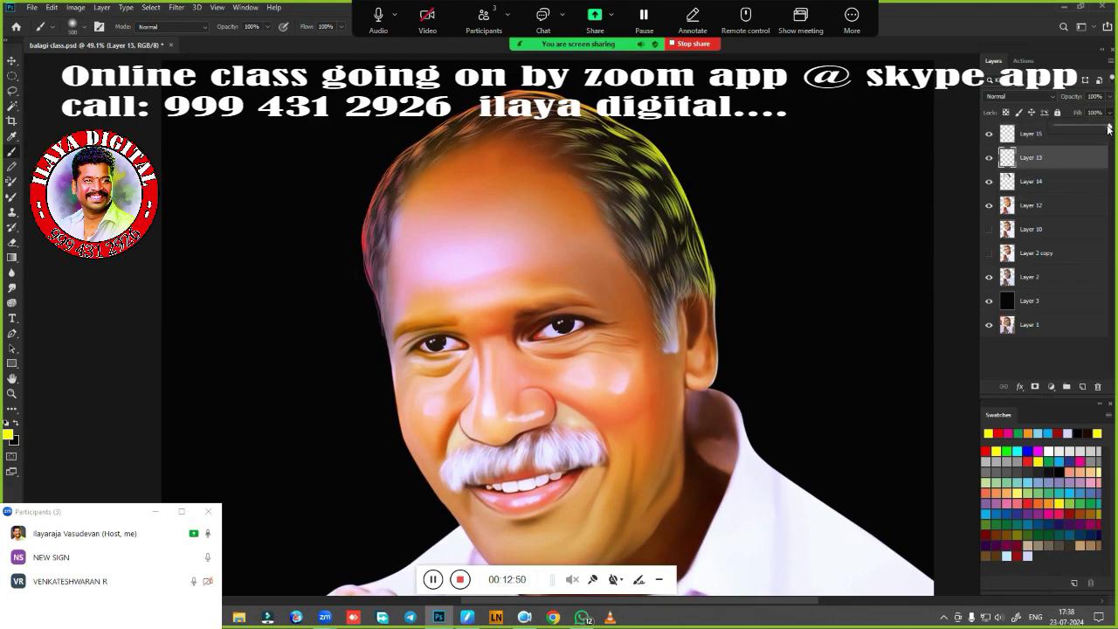
{"action": "left_click_drag", "start_coordinate": [1108, 128], "coordinate": [1081, 129]}
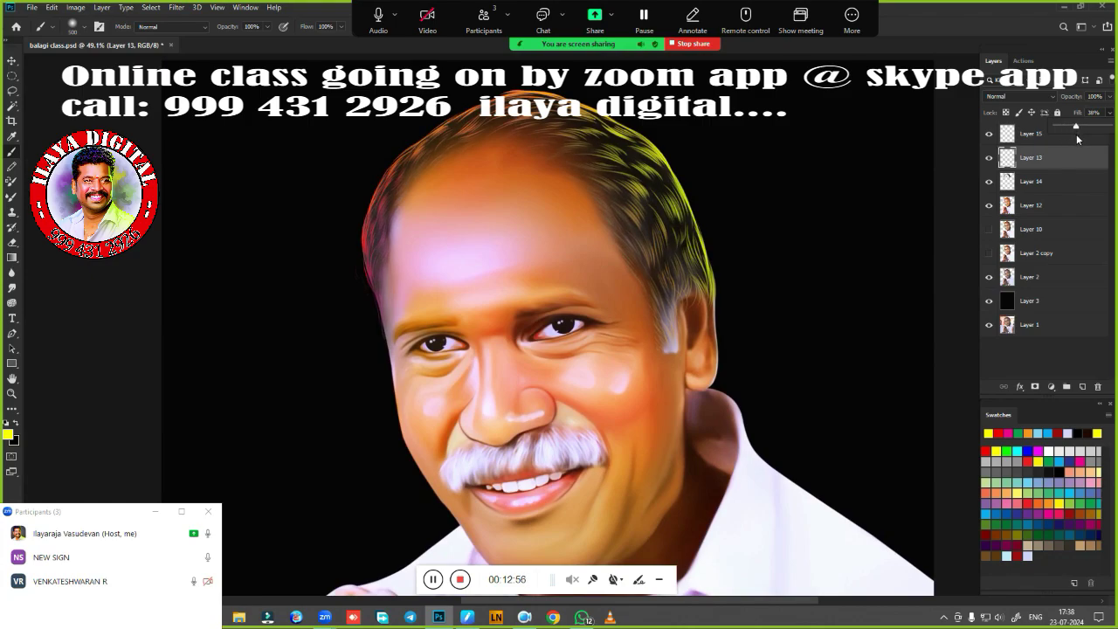
{"action": "left_click_drag", "start_coordinate": [1077, 136], "coordinate": [1075, 137]}
Reduce the fill of the coloured strand layer, Layer 15, to 27% and view the whole portrait
{"action": "left_click", "coordinate": [1042, 131]}
{"action": "left_click", "coordinate": [1041, 131]}
{"action": "left_click", "coordinate": [1110, 113]}
{"action": "left_click_drag", "start_coordinate": [1108, 129], "coordinate": [1075, 131]}
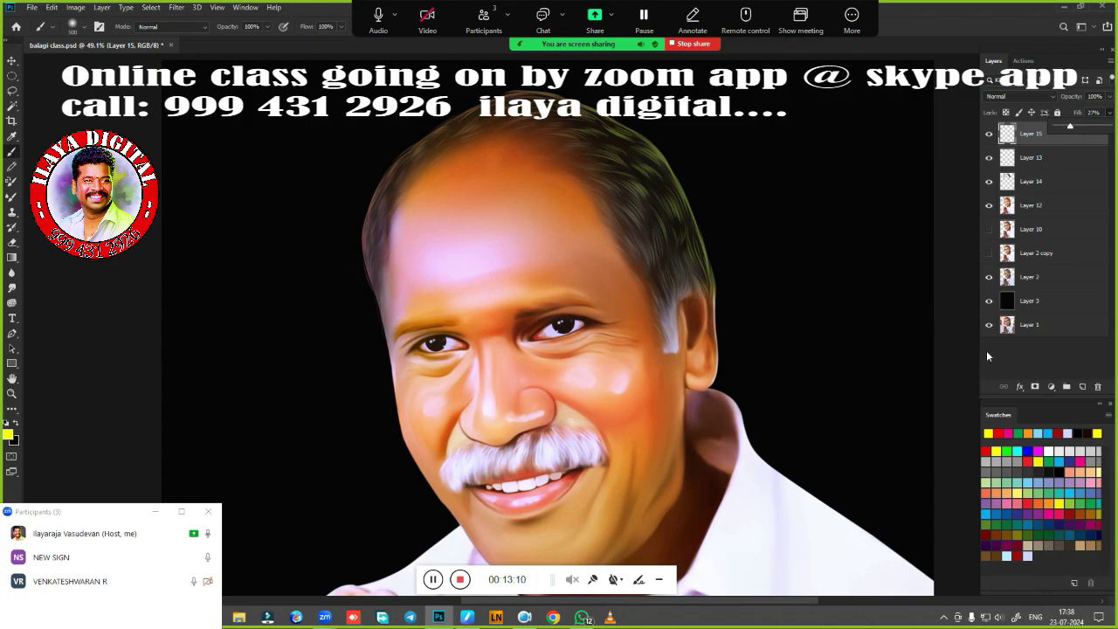
{"action": "left_click", "coordinate": [1088, 156]}
{"action": "key", "text": "ctrl+0"}
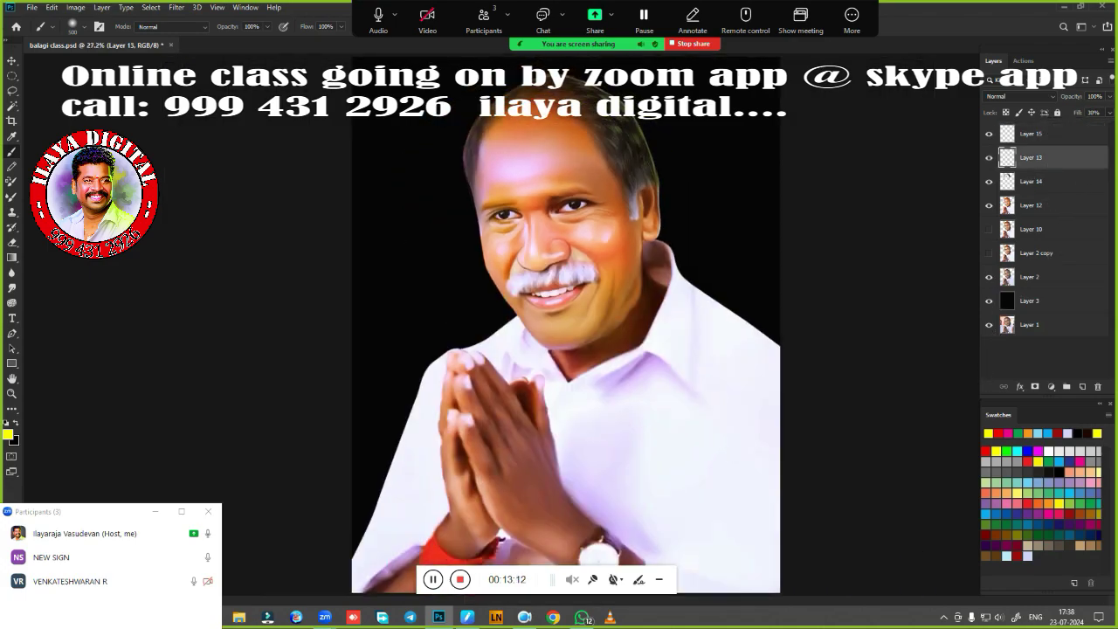
Compare the portrait with the darkened hair on Layer 14 hidden and shown, and reduce that layer's fill to 76%
{"action": "left_click", "coordinate": [989, 183]}
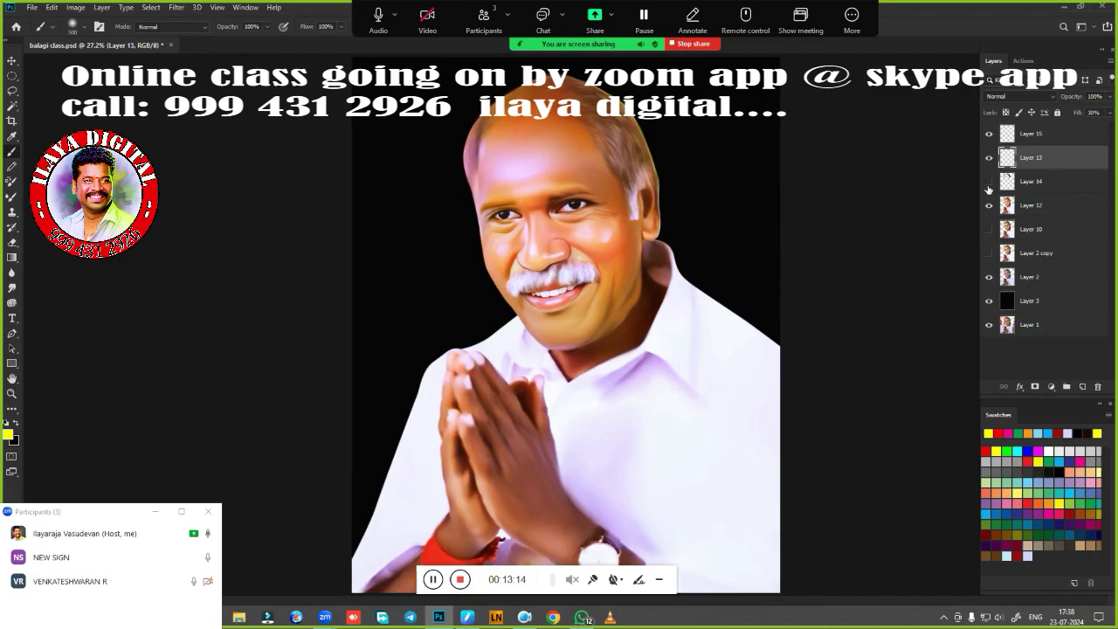
{"action": "left_click", "coordinate": [989, 183]}
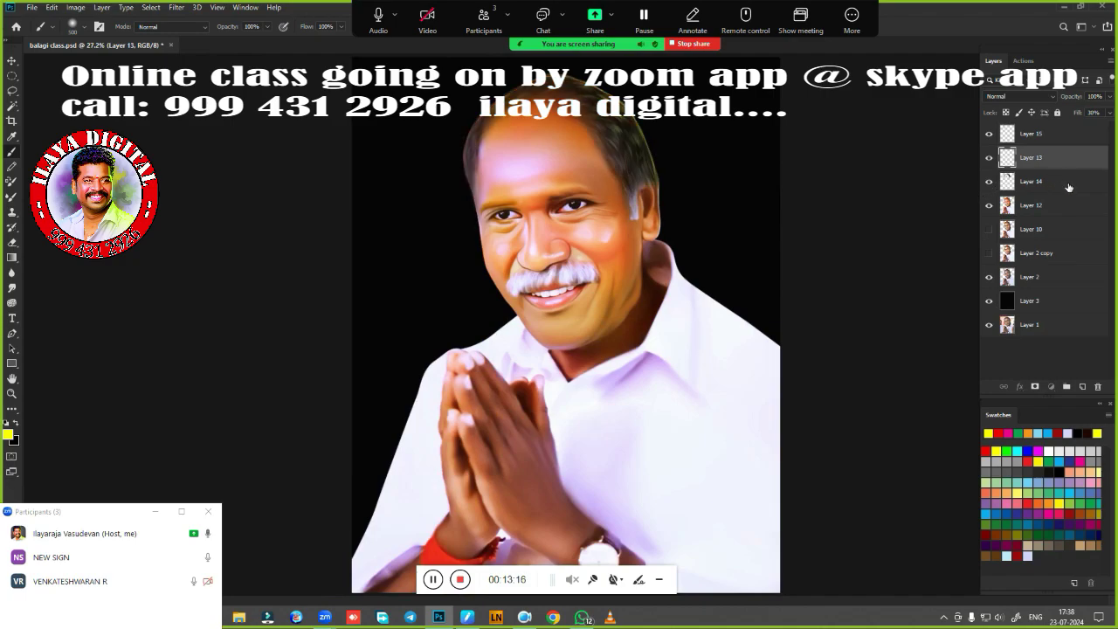
{"action": "left_click", "coordinate": [1064, 183]}
{"action": "left_click", "coordinate": [1109, 116]}
{"action": "left_click_drag", "start_coordinate": [1102, 129], "coordinate": [1097, 130]}
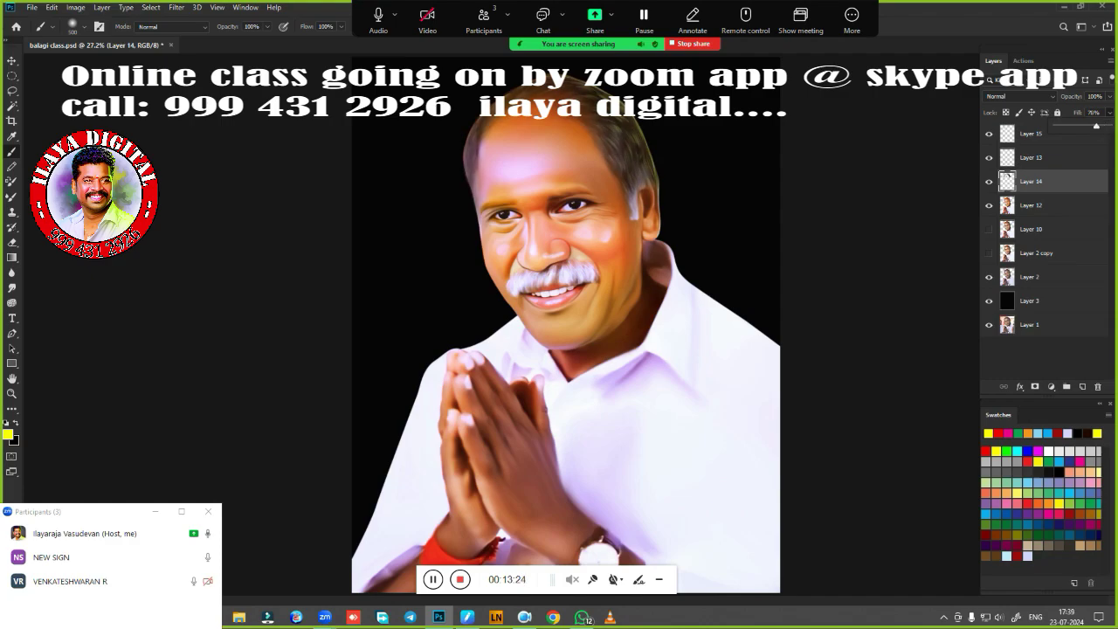
Inspect the hair up close and add a new empty layer above Layer 15
{"action": "left_click", "coordinate": [1044, 136]}
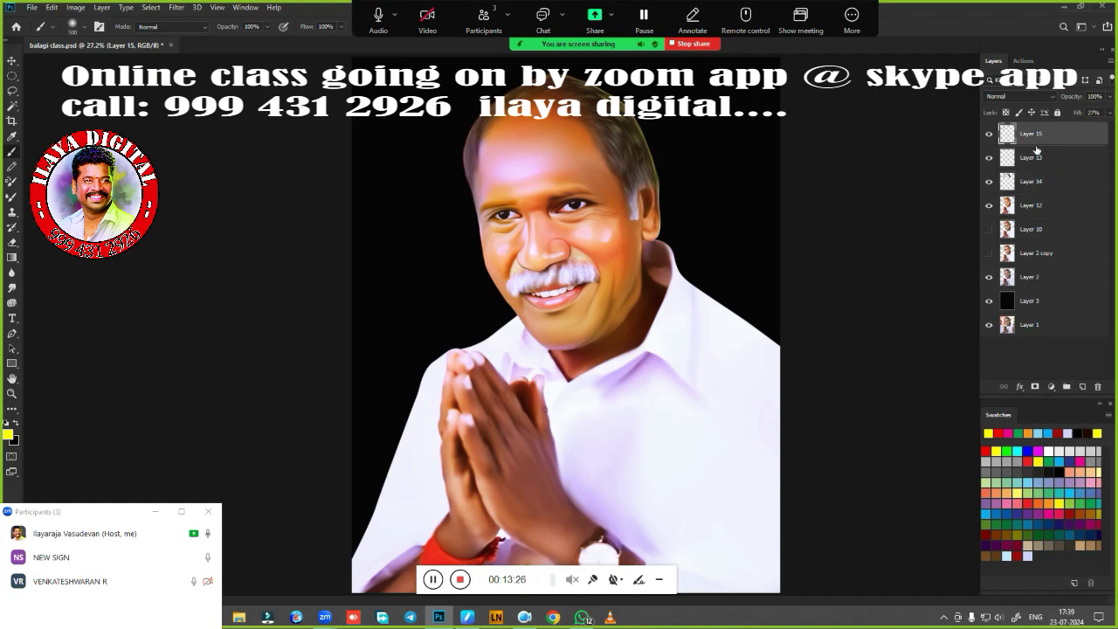
{"action": "scroll", "coordinate": [544, 323], "scroll_direction": "up", "scroll_amount": 5}
{"action": "left_click_drag", "start_coordinate": [544, 323], "coordinate": [493, 416]}
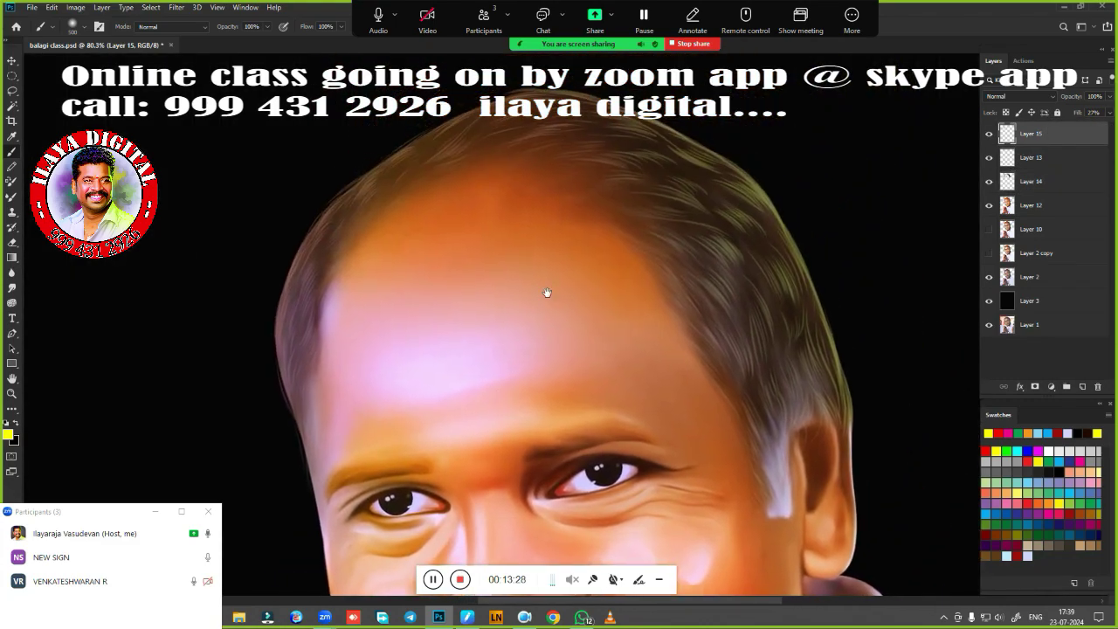
{"action": "left_click_drag", "start_coordinate": [513, 332], "coordinate": [525, 343]}
{"action": "scroll", "coordinate": [524, 344], "scroll_direction": "up", "scroll_amount": 2}
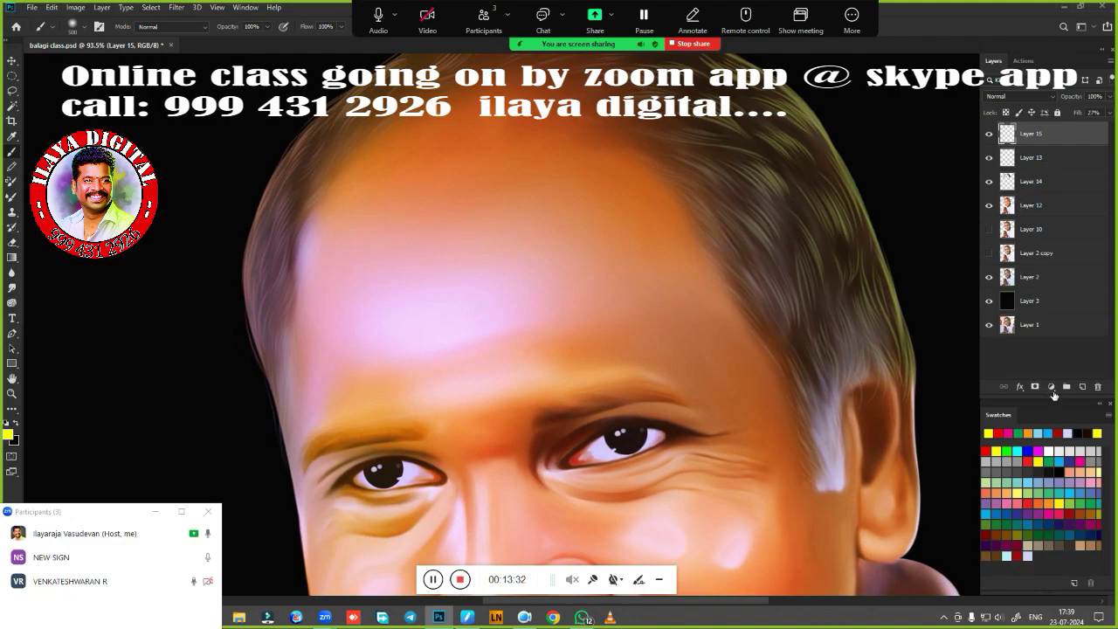
{"action": "left_click", "coordinate": [1083, 386]}
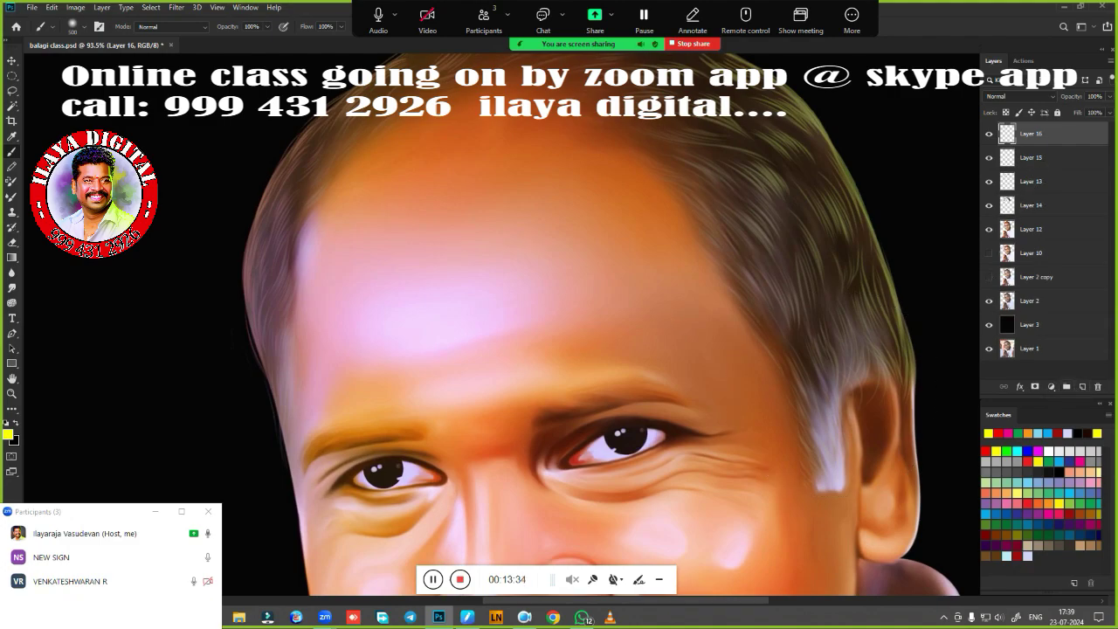
Choose the narrow elliptical brush preset with white as the foreground colour, lower its opacity to 24% and shrink its size
{"action": "right_click", "coordinate": [507, 377]}
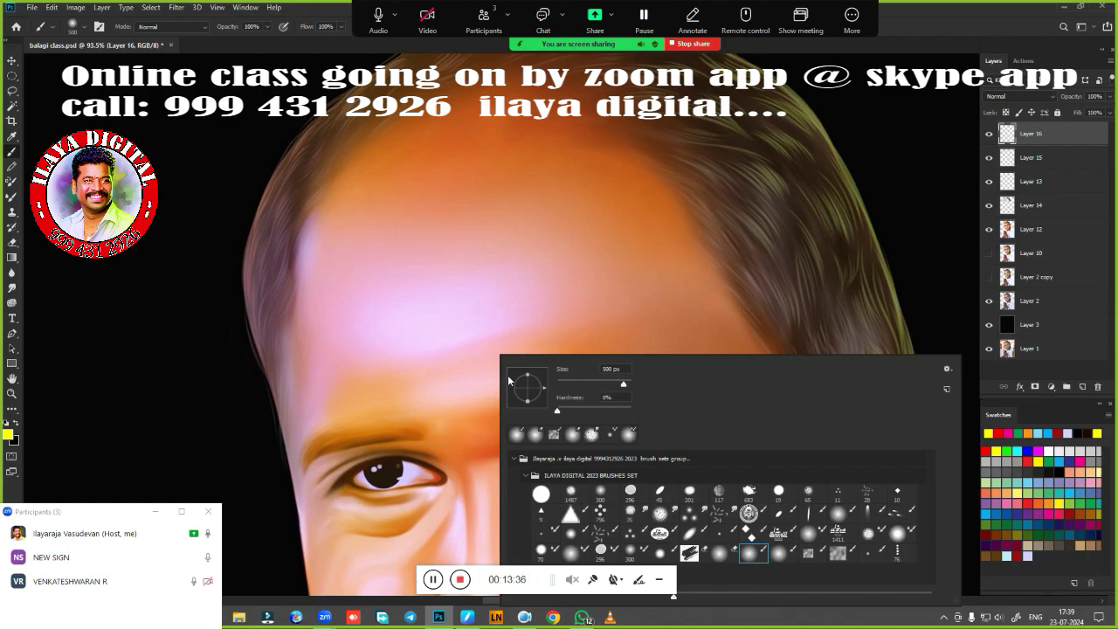
{"action": "left_click", "coordinate": [871, 517]}
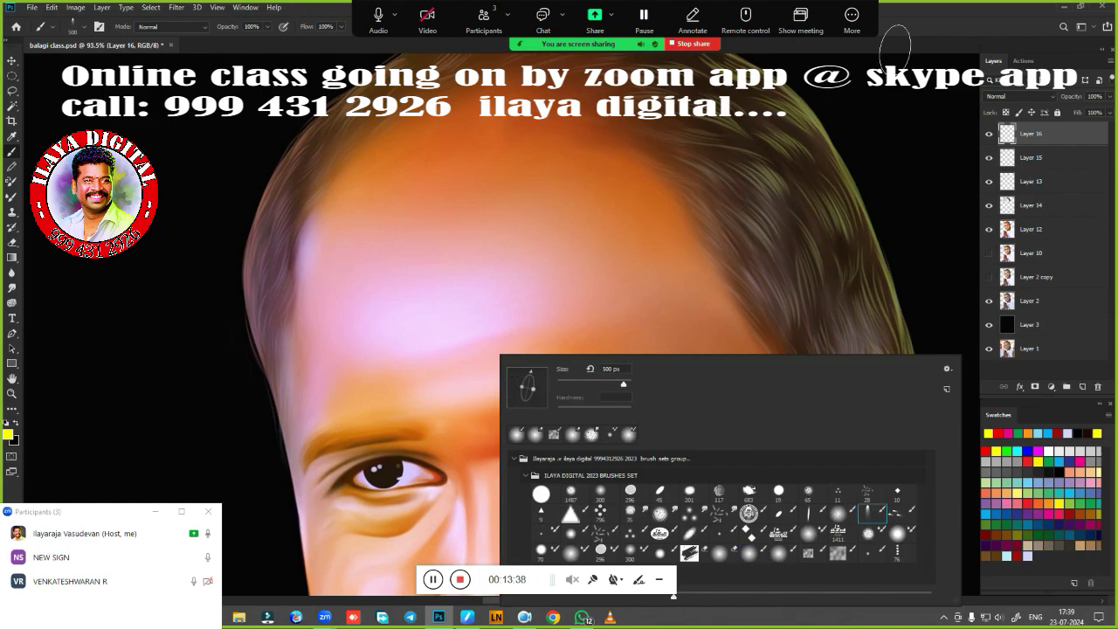
{"action": "left_click", "coordinate": [942, 25]}
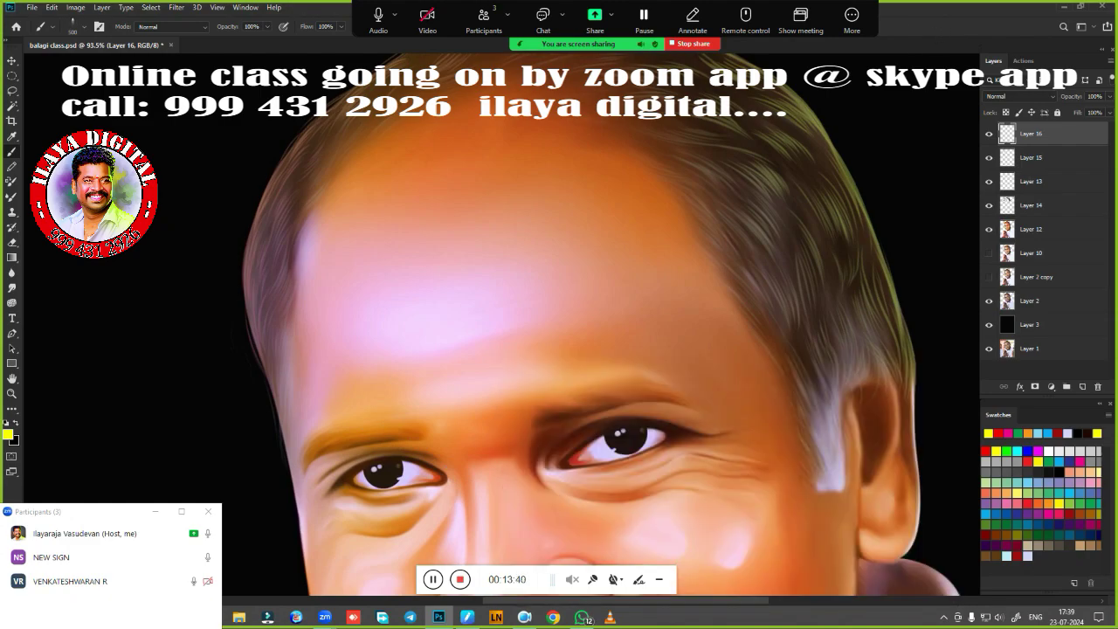
{"action": "left_click", "coordinate": [1049, 452]}
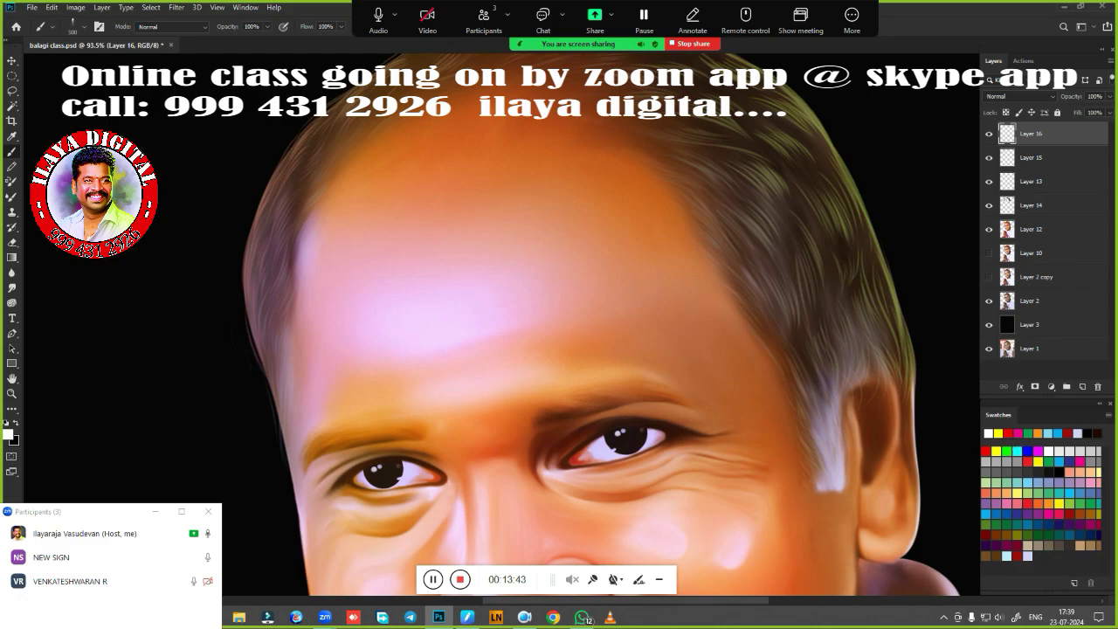
{"action": "left_click_drag", "start_coordinate": [485, 378], "coordinate": [475, 392]}
{"action": "left_click_drag", "start_coordinate": [502, 383], "coordinate": [530, 448]}
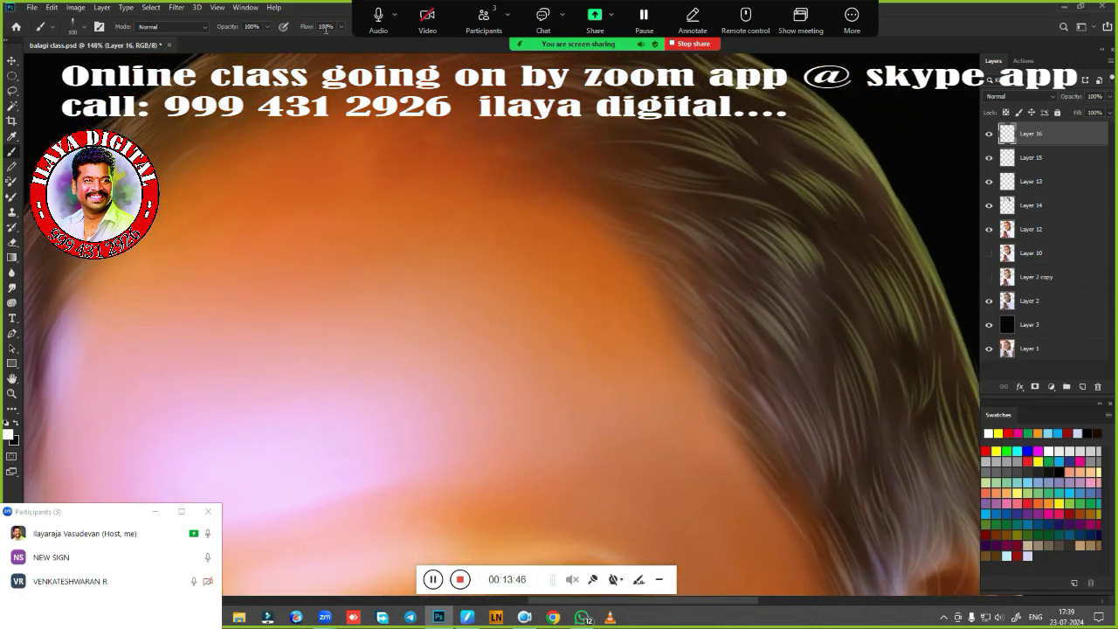
{"action": "left_click", "coordinate": [267, 26]}
{"action": "key", "text": "["}
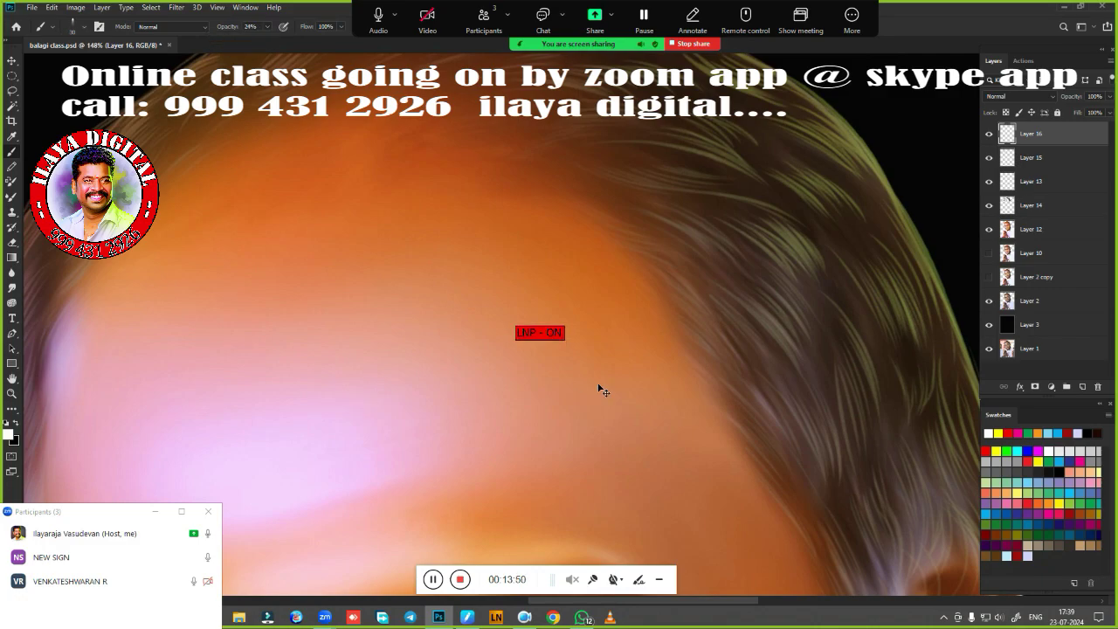
Set the pen tablet's pressure sensitivity to the hardest preset and return to Photoshop
{"action": "left_click", "coordinate": [469, 615]}
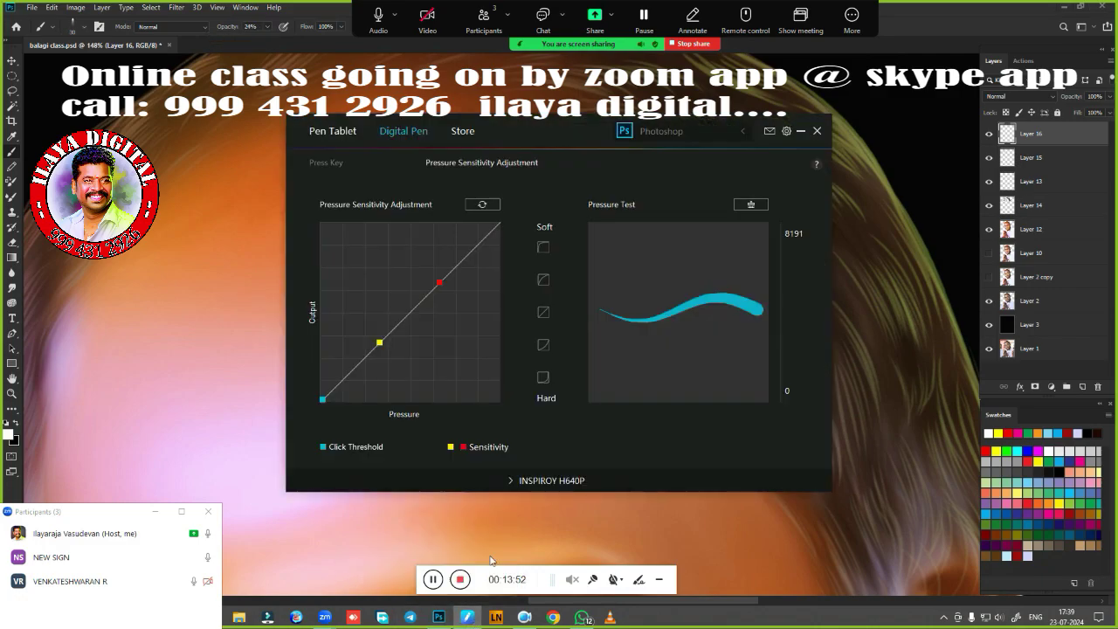
{"action": "left_click", "coordinate": [545, 377]}
{"action": "left_click", "coordinate": [797, 132]}
Raise the brush opacity to 53% and paint fine white strands from the temple hair down into the right sideburn on Layer 16
{"action": "left_click_drag", "start_coordinate": [603, 363], "coordinate": [597, 464]}
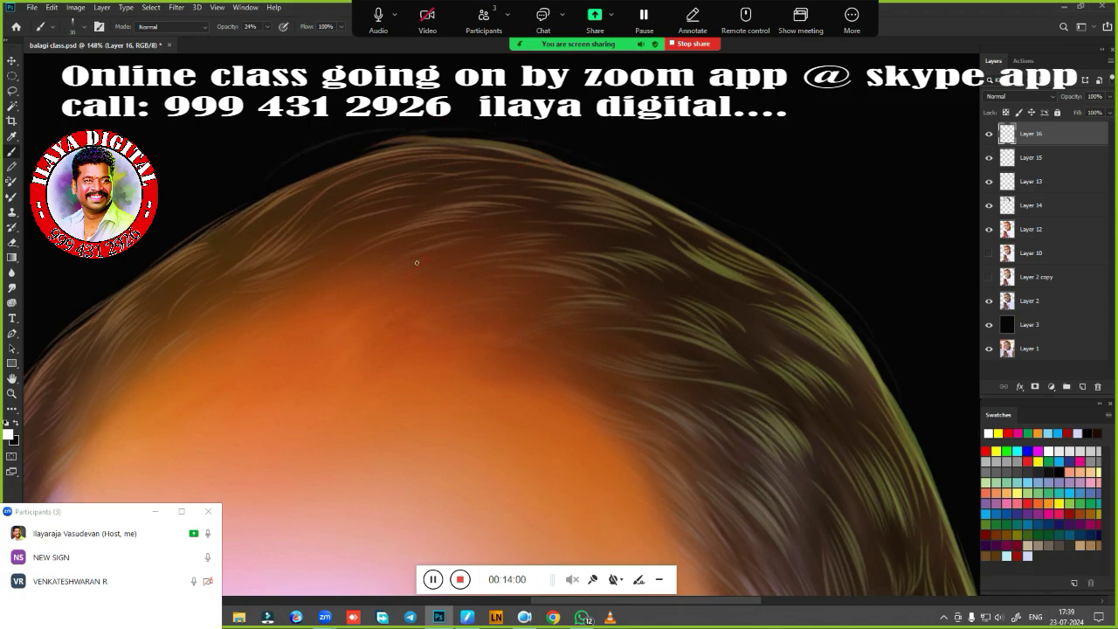
{"action": "left_click_drag", "start_coordinate": [660, 444], "coordinate": [580, 267]}
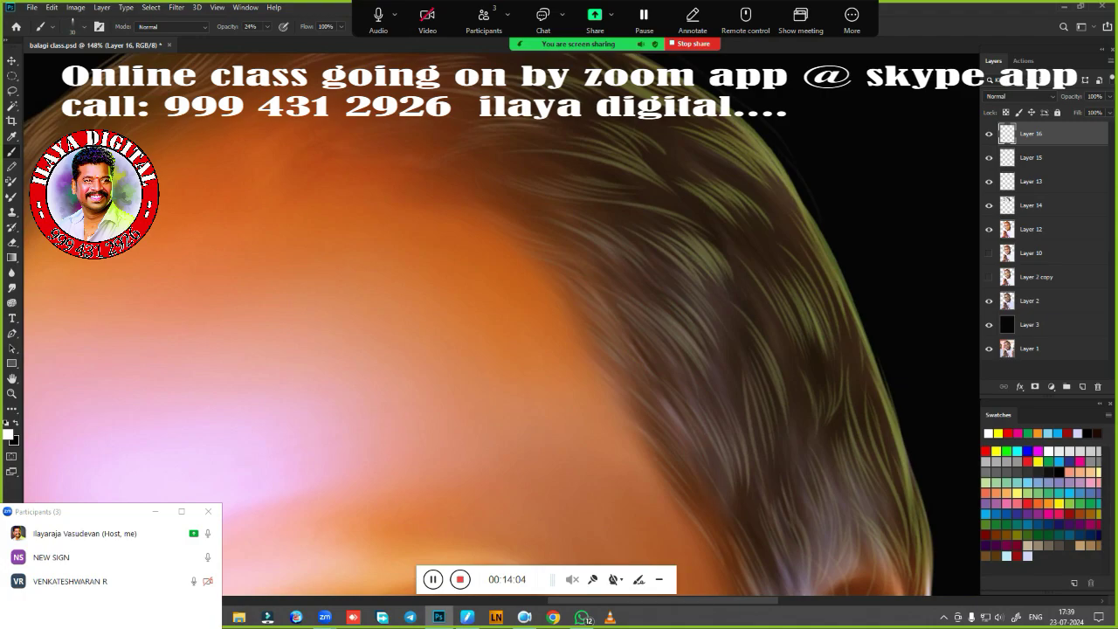
{"action": "left_click", "coordinate": [266, 26]}
{"action": "left_click", "coordinate": [640, 377]}
{"action": "left_click_drag", "start_coordinate": [675, 446], "coordinate": [584, 217]}
{"action": "mouse_move", "coordinate": [648, 339]}
{"action": "left_mouse_down"}
{"action": "mouse_move", "coordinate": [685, 412]}
{"action": "mouse_move", "coordinate": [707, 533]}
{"action": "left_mouse_up"}
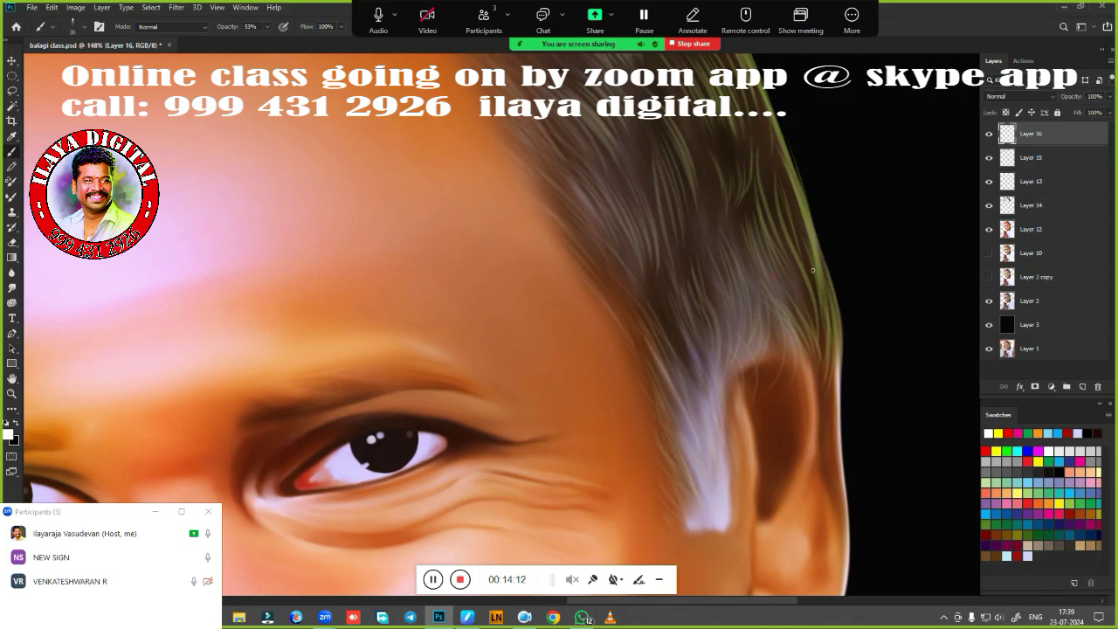
Paint thin white strands above the right ear and in the sideburn, plus loose hairs just outside the head's edge
{"action": "left_click_drag", "start_coordinate": [813, 273], "coordinate": [827, 348]}
{"action": "left_click_drag", "start_coordinate": [842, 297], "coordinate": [846, 345]}
{"action": "mouse_move", "coordinate": [790, 291]}
{"action": "left_mouse_down"}
{"action": "mouse_move", "coordinate": [793, 318]}
{"action": "mouse_move", "coordinate": [743, 352]}
{"action": "left_mouse_up"}
{"action": "left_click_drag", "start_coordinate": [709, 374], "coordinate": [704, 438]}
{"action": "left_click", "coordinate": [703, 437], "text": "shift"}
{"action": "left_click_drag", "start_coordinate": [832, 180], "coordinate": [852, 289]}
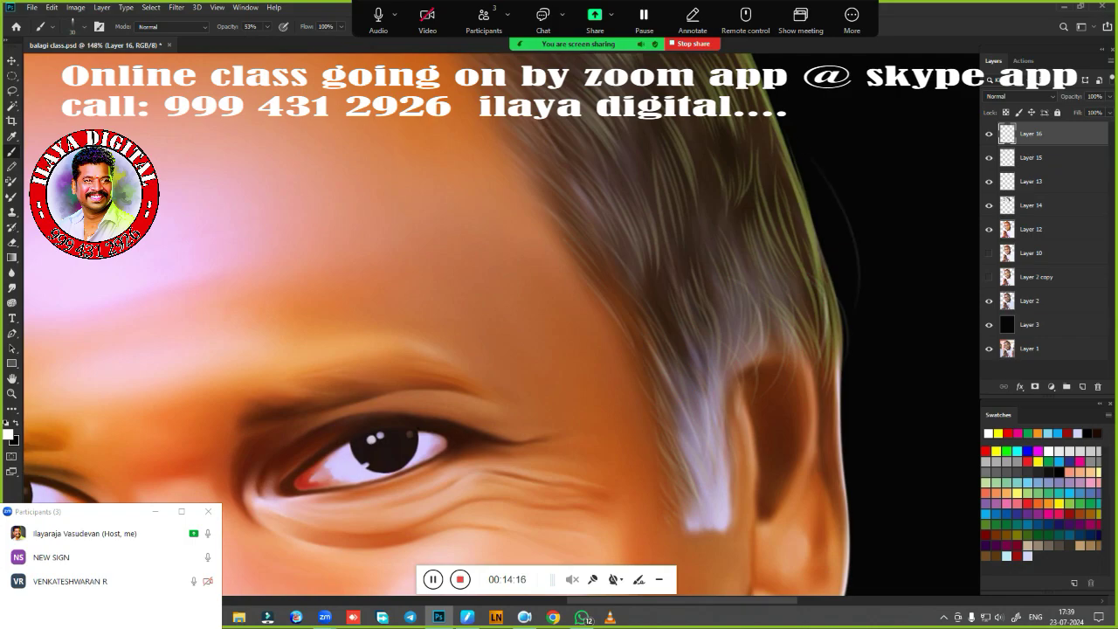
{"action": "left_click_drag", "start_coordinate": [825, 238], "coordinate": [840, 339]}
{"action": "left_click_drag", "start_coordinate": [684, 508], "coordinate": [684, 512]}
Add faint stray white hairs along the outer edge of the hair from the right side up to the crown
{"action": "left_click_drag", "start_coordinate": [696, 268], "coordinate": [756, 494]}
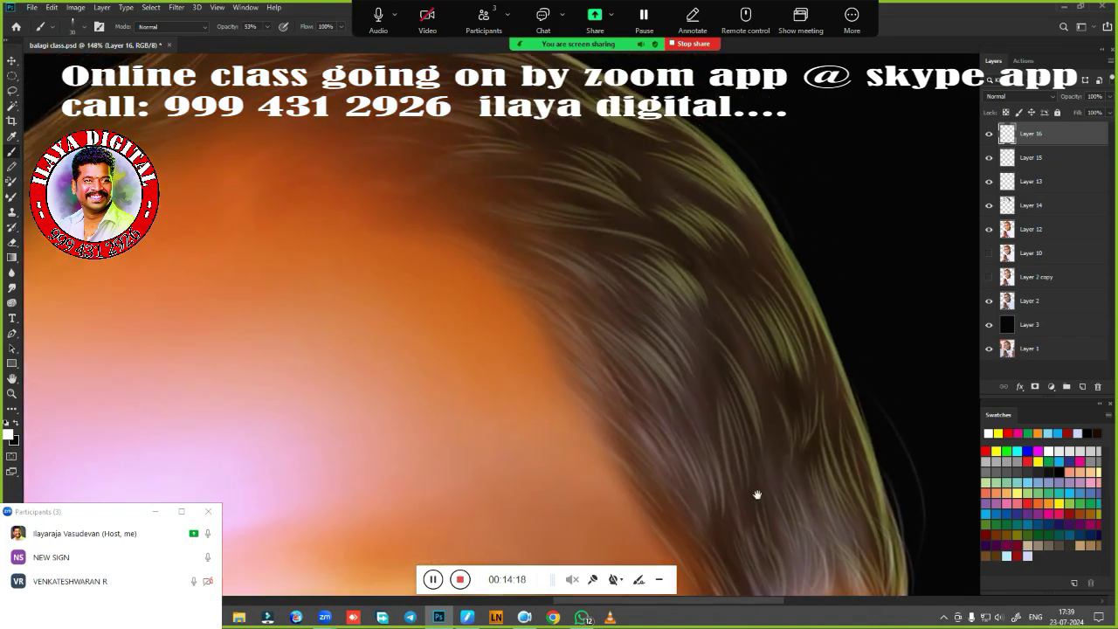
{"action": "mouse_move", "coordinate": [788, 244]}
{"action": "left_mouse_down"}
{"action": "mouse_move", "coordinate": [866, 361]}
{"action": "mouse_move", "coordinate": [863, 384]}
{"action": "left_mouse_up"}
{"action": "left_click_drag", "start_coordinate": [737, 143], "coordinate": [790, 190]}
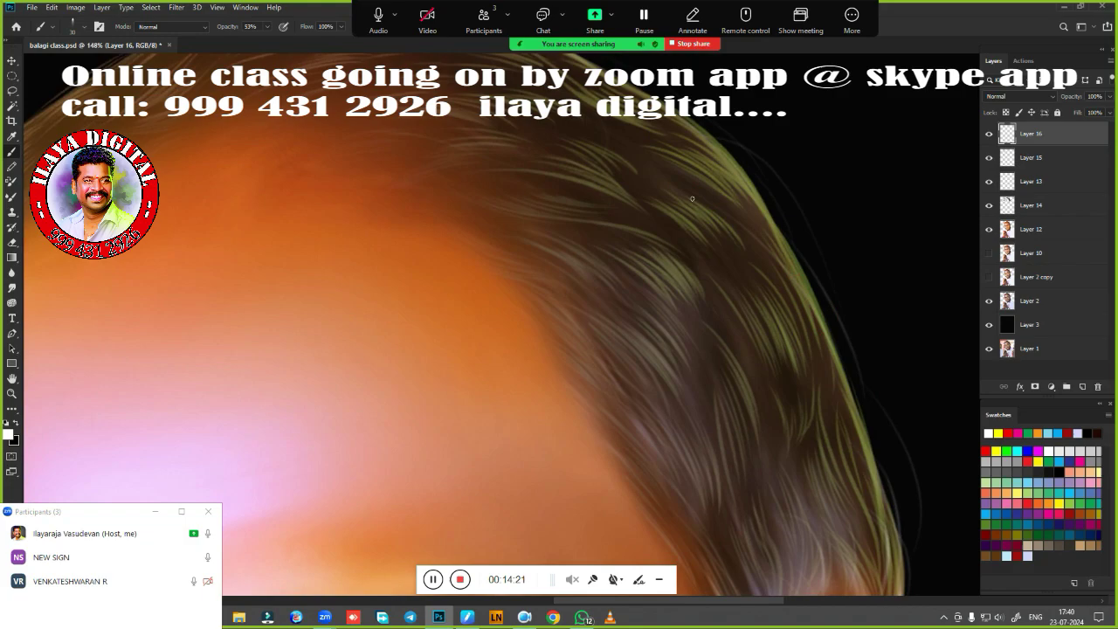
{"action": "left_click_drag", "start_coordinate": [780, 252], "coordinate": [859, 414]}
{"action": "mouse_move", "coordinate": [781, 272]}
{"action": "left_mouse_down"}
{"action": "mouse_move", "coordinate": [660, 223]}
{"action": "mouse_move", "coordinate": [629, 192]}
{"action": "mouse_move", "coordinate": [515, 150]}
{"action": "left_mouse_up"}
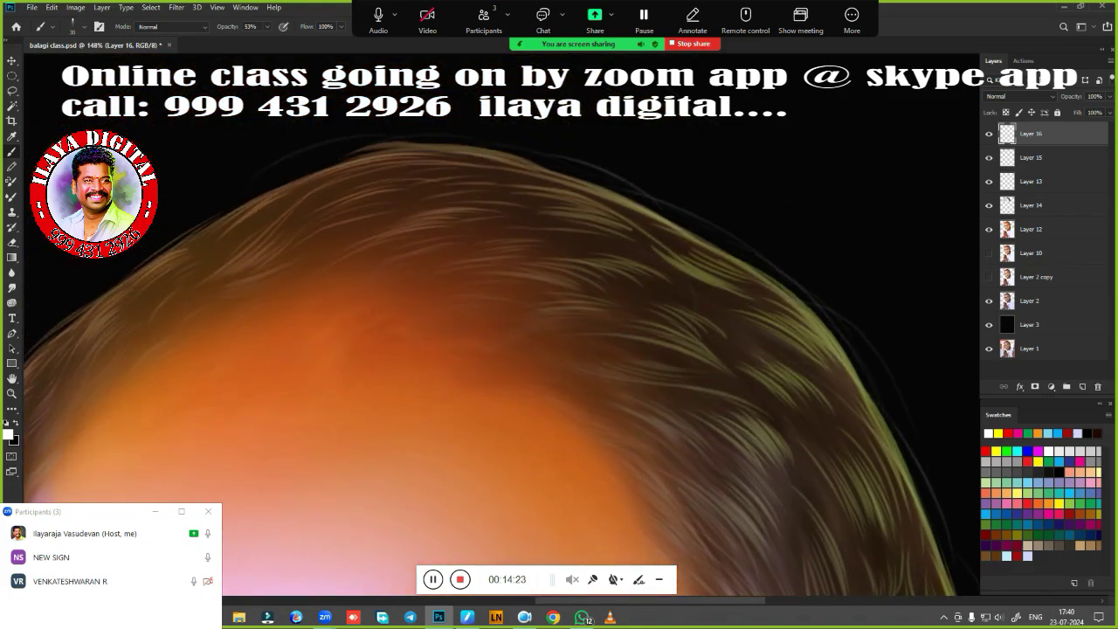
{"action": "mouse_move", "coordinate": [603, 164]}
{"action": "left_mouse_down"}
{"action": "mouse_move", "coordinate": [445, 145]}
{"action": "mouse_move", "coordinate": [186, 229]}
{"action": "mouse_move", "coordinate": [670, 177]}
{"action": "left_mouse_up"}
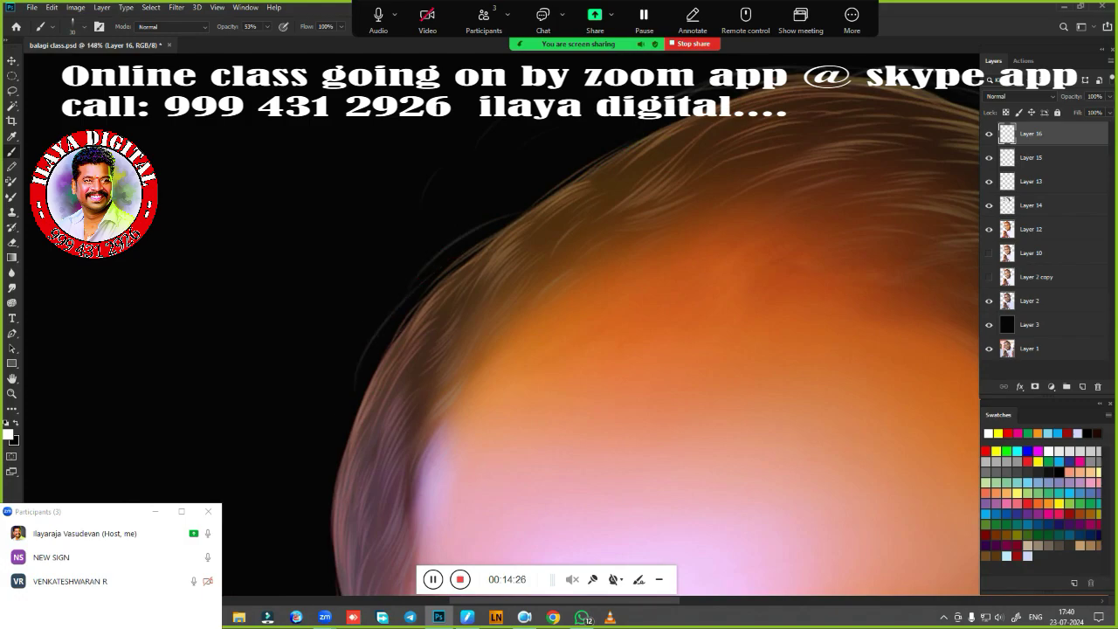
Paint fine white strands and loose edge hairs along the left side of the head, down to the temple
{"action": "mouse_move", "coordinate": [357, 419]}
{"action": "left_mouse_down"}
{"action": "mouse_move", "coordinate": [489, 181]}
{"action": "mouse_move", "coordinate": [452, 234]}
{"action": "left_mouse_up"}
{"action": "mouse_move", "coordinate": [466, 194]}
{"action": "left_mouse_down"}
{"action": "mouse_move", "coordinate": [456, 266]}
{"action": "mouse_move", "coordinate": [476, 377]}
{"action": "left_mouse_up"}
{"action": "mouse_move", "coordinate": [534, 206]}
{"action": "left_mouse_down"}
{"action": "mouse_move", "coordinate": [498, 325]}
{"action": "mouse_move", "coordinate": [502, 364]}
{"action": "left_mouse_up"}
{"action": "left_click_drag", "start_coordinate": [517, 337], "coordinate": [527, 470]}
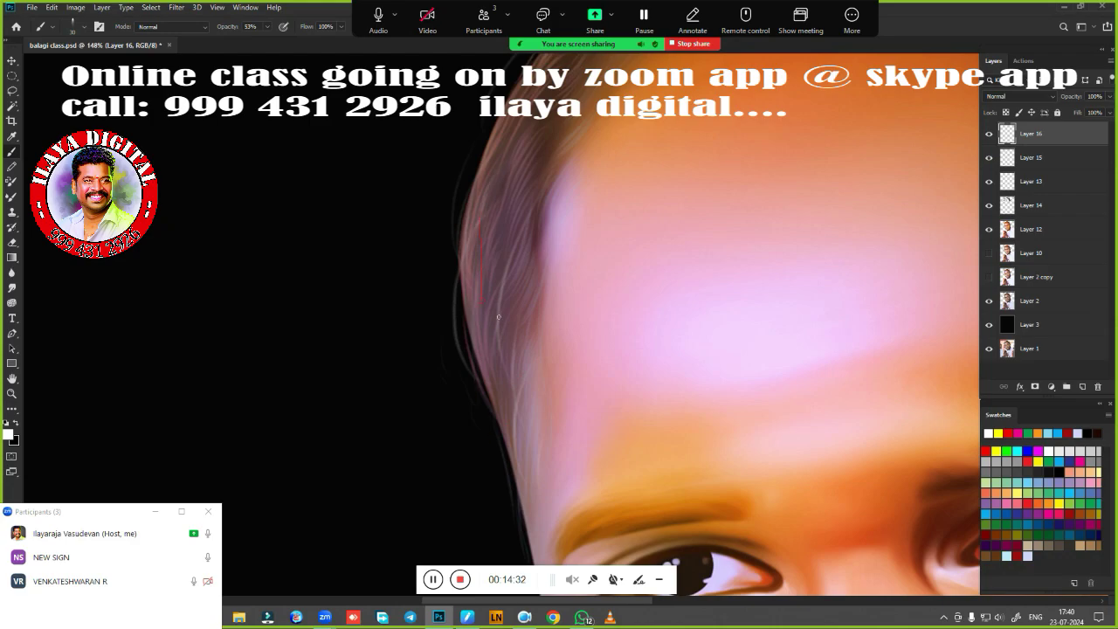
{"action": "mouse_move", "coordinate": [524, 420]}
{"action": "left_mouse_down"}
{"action": "mouse_move", "coordinate": [502, 164]}
{"action": "mouse_move", "coordinate": [394, 598]}
{"action": "mouse_move", "coordinate": [388, 583]}
{"action": "left_mouse_up"}
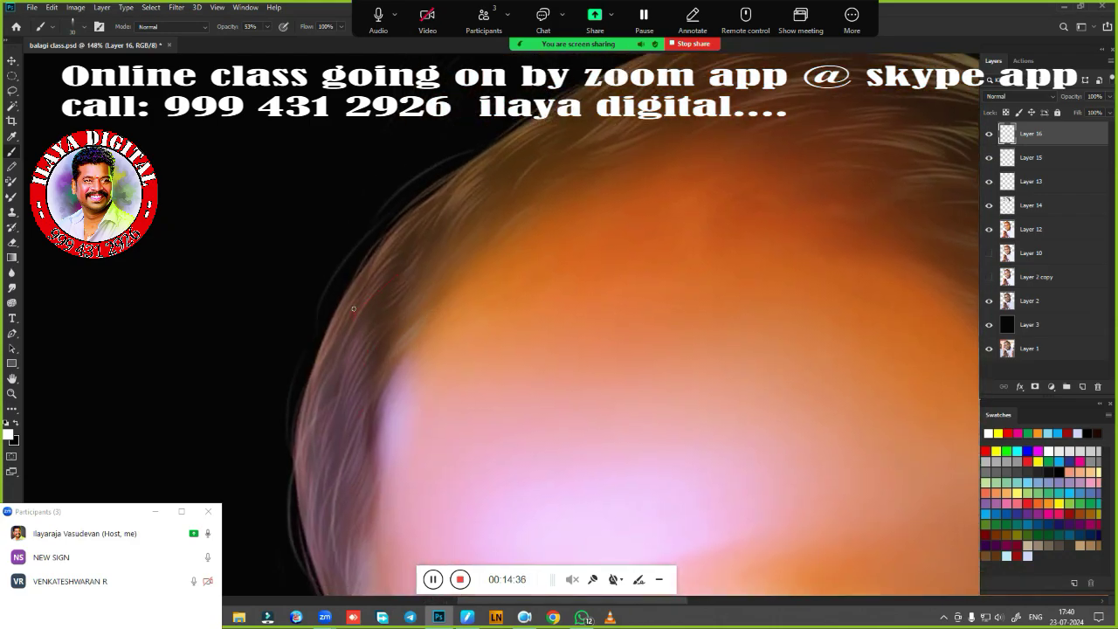
{"action": "left_click_drag", "start_coordinate": [361, 312], "coordinate": [409, 254]}
{"action": "left_click_drag", "start_coordinate": [493, 263], "coordinate": [371, 364]}
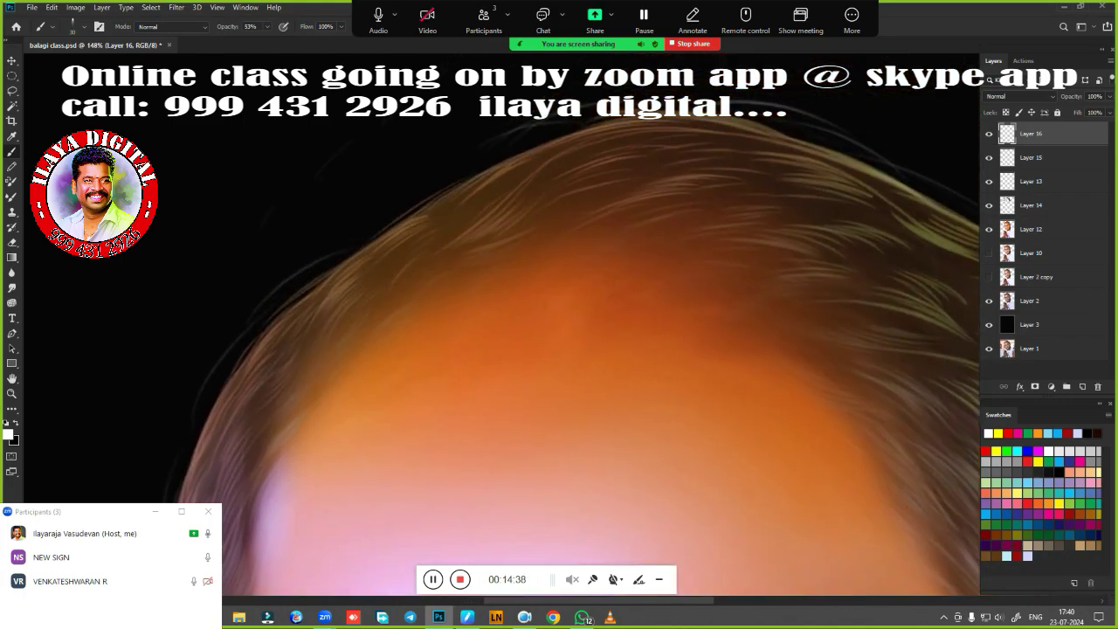
Paint stray hairs on the upper-left hair outline, then add short curved strands on the forehead hairline at 100% brush opacity
{"action": "left_click_drag", "start_coordinate": [531, 141], "coordinate": [417, 229]}
{"action": "left_click_drag", "start_coordinate": [451, 176], "coordinate": [229, 302]}
{"action": "mouse_move", "coordinate": [741, 370]}
{"action": "left_mouse_down"}
{"action": "mouse_move", "coordinate": [787, 399]}
{"action": "mouse_move", "coordinate": [759, 375]}
{"action": "mouse_move", "coordinate": [793, 346]}
{"action": "left_mouse_up"}
{"action": "left_click_drag", "start_coordinate": [707, 308], "coordinate": [734, 301]}
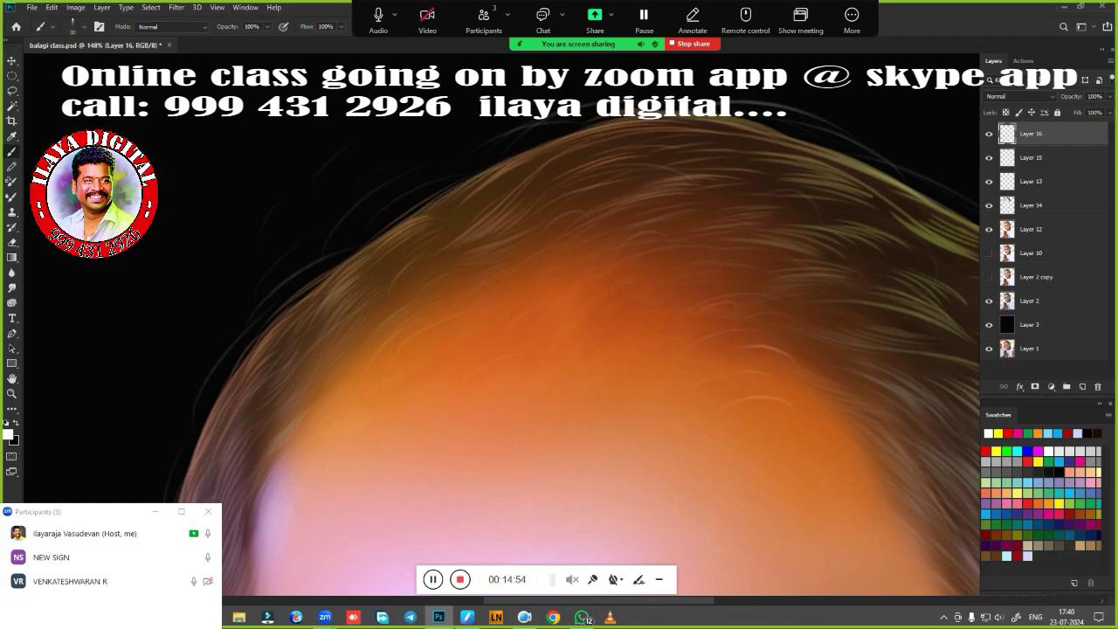
Draw long loose white hairs following the top outline of the crown
{"action": "left_click_drag", "start_coordinate": [597, 328], "coordinate": [445, 427]}
{"action": "left_click_drag", "start_coordinate": [352, 215], "coordinate": [451, 201]}
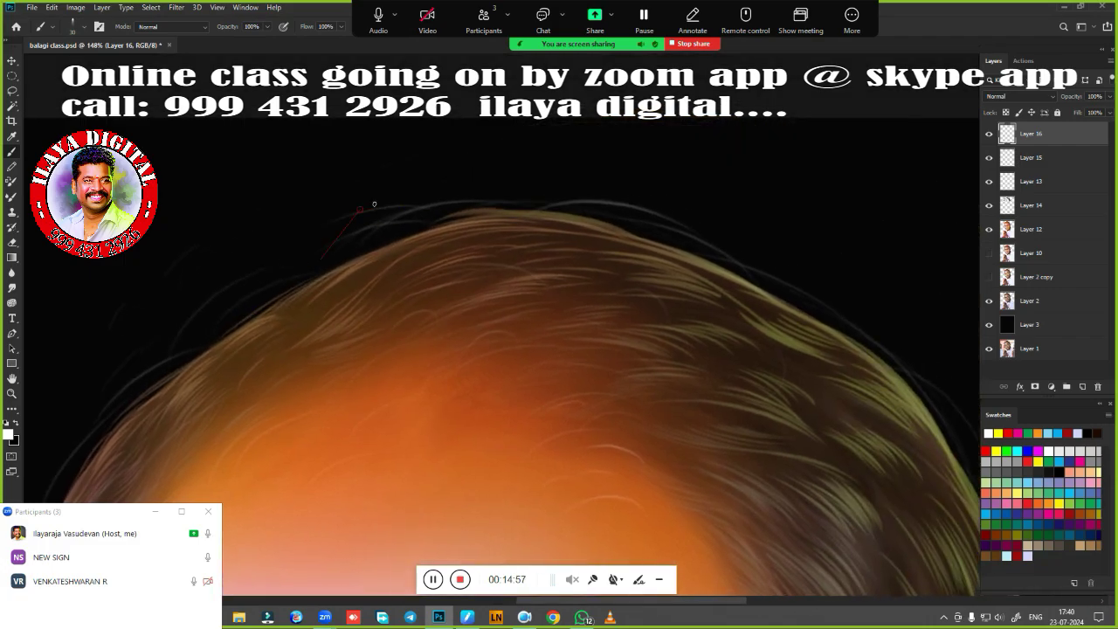
{"action": "left_click_drag", "start_coordinate": [331, 248], "coordinate": [381, 220]}
{"action": "mouse_move", "coordinate": [498, 217]}
{"action": "left_mouse_down"}
{"action": "mouse_move", "coordinate": [614, 219]}
{"action": "mouse_move", "coordinate": [721, 251]}
{"action": "left_mouse_up"}
Add brighter white flyaway hairs along the upper-left outline and the left side of the head
{"action": "mouse_move", "coordinate": [504, 386]}
{"action": "left_mouse_down"}
{"action": "mouse_move", "coordinate": [514, 373]}
{"action": "mouse_move", "coordinate": [856, 309]}
{"action": "left_mouse_up"}
{"action": "left_click_drag", "start_coordinate": [609, 215], "coordinate": [684, 186]}
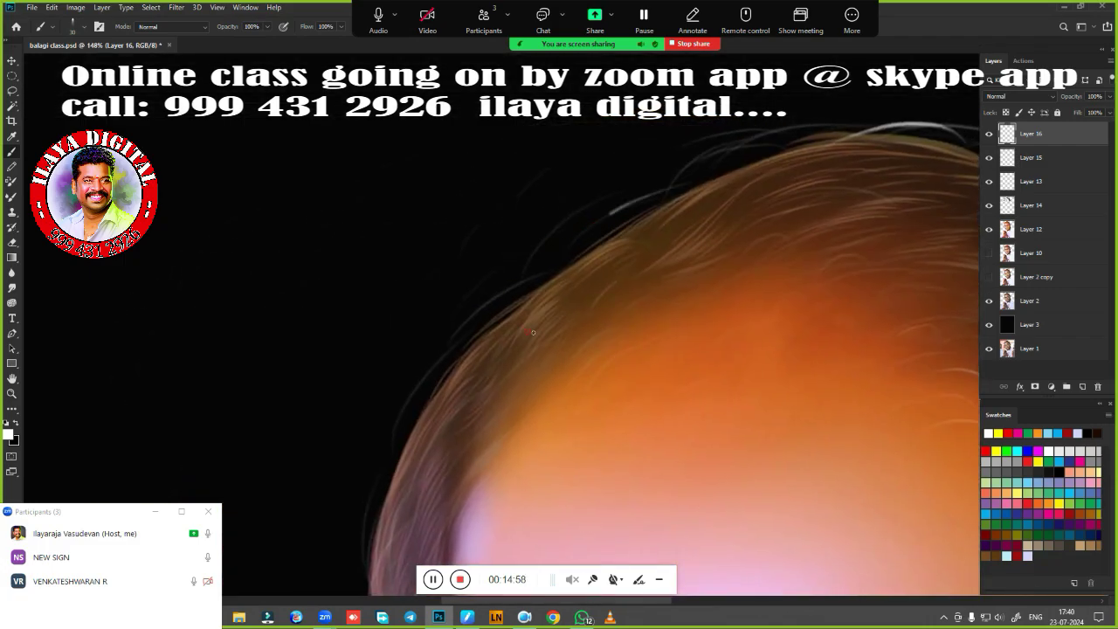
{"action": "left_click_drag", "start_coordinate": [532, 278], "coordinate": [611, 213]}
{"action": "left_click_drag", "start_coordinate": [435, 344], "coordinate": [535, 278]}
{"action": "mouse_move", "coordinate": [534, 422]}
{"action": "left_mouse_down"}
{"action": "mouse_move", "coordinate": [344, 291]}
{"action": "mouse_move", "coordinate": [251, 394]}
{"action": "mouse_move", "coordinate": [238, 461]}
{"action": "left_mouse_up"}
{"action": "left_click_drag", "start_coordinate": [225, 329], "coordinate": [189, 417]}
{"action": "left_click_drag", "start_coordinate": [236, 349], "coordinate": [196, 445]}
{"action": "left_click_drag", "start_coordinate": [405, 502], "coordinate": [539, 227]}
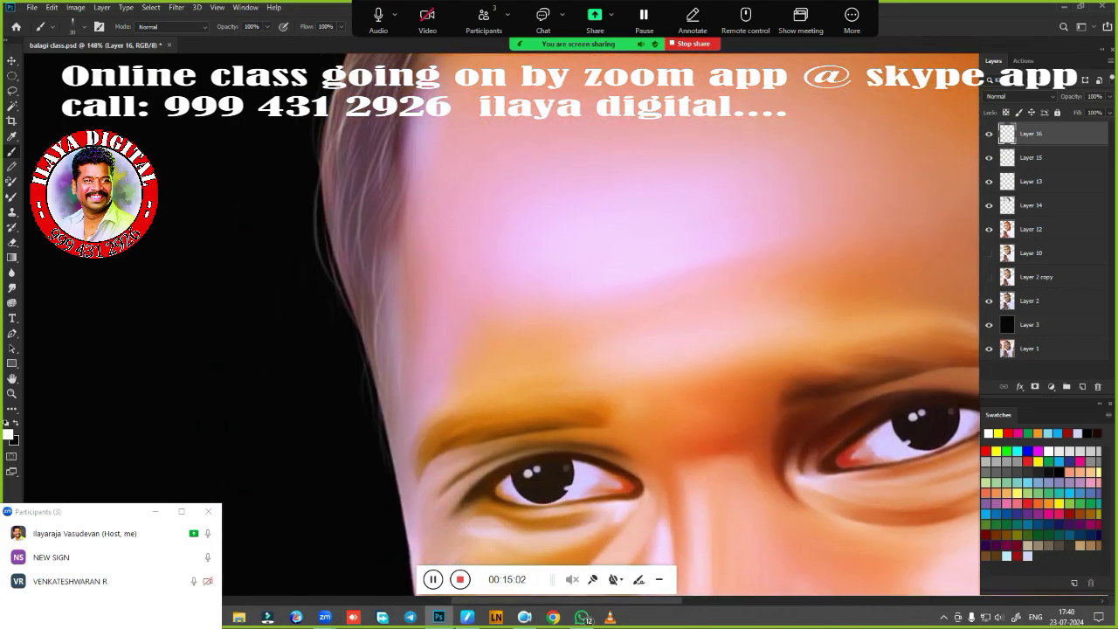
Paint bright white strands through the hair on the right side, following its flow toward the temple
{"action": "scroll", "coordinate": [434, 437], "scroll_direction": "up", "scroll_amount": 5}
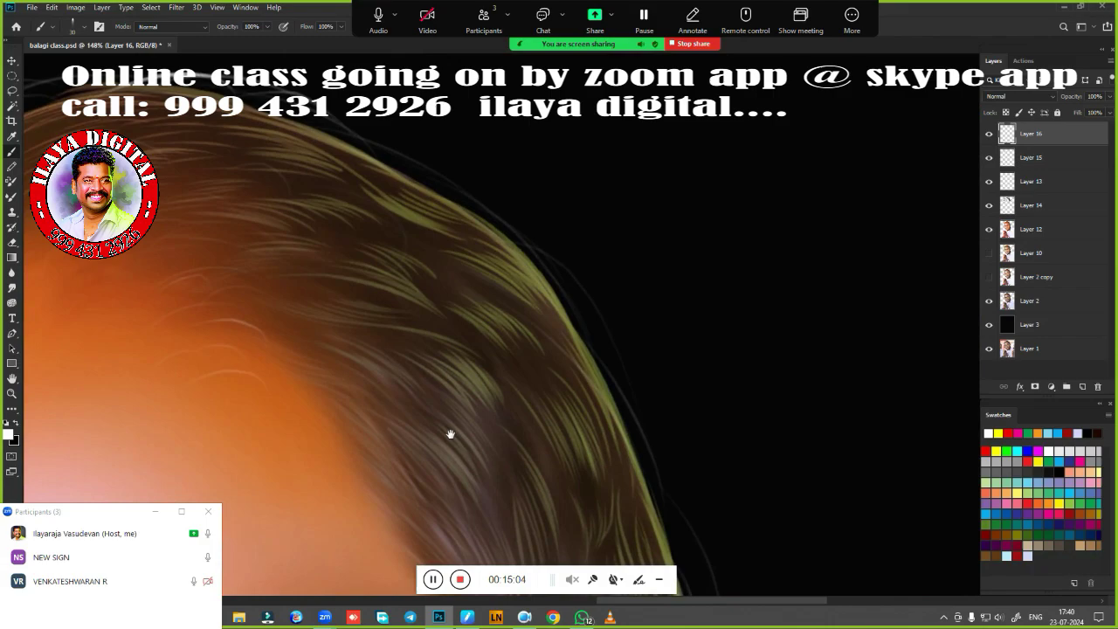
{"action": "left_click_drag", "start_coordinate": [462, 449], "coordinate": [641, 257]}
{"action": "left_click_drag", "start_coordinate": [574, 231], "coordinate": [667, 355]}
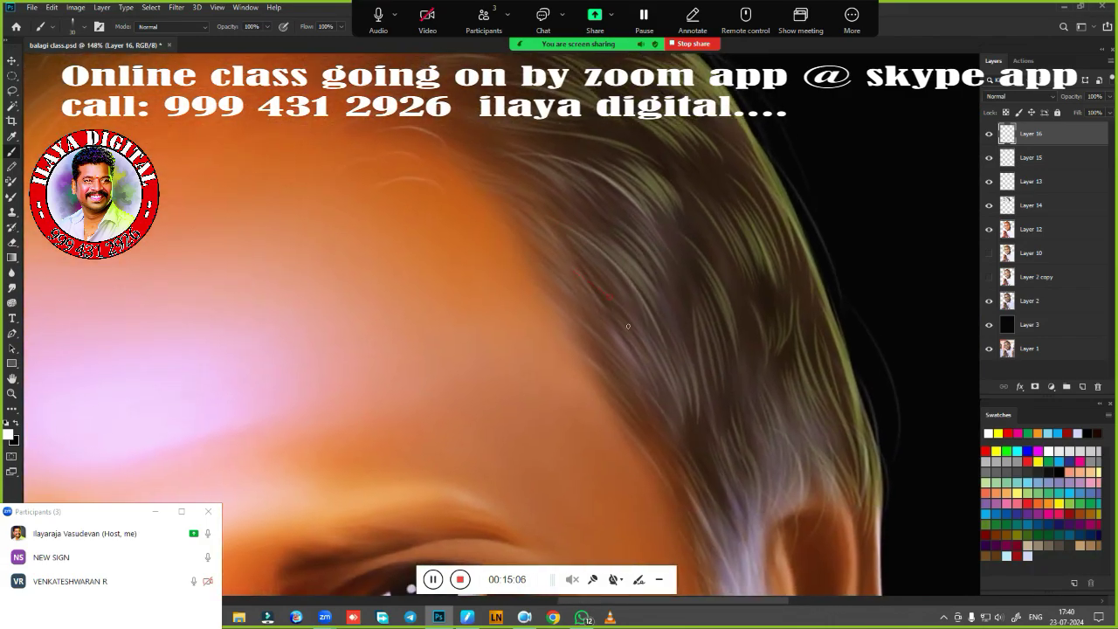
{"action": "left_click_drag", "start_coordinate": [589, 284], "coordinate": [671, 393]}
Paint bright white strands through the right sideburn and curved loose hairs over the top of the ear
{"action": "scroll", "coordinate": [680, 448], "scroll_direction": "down", "scroll_amount": 3}
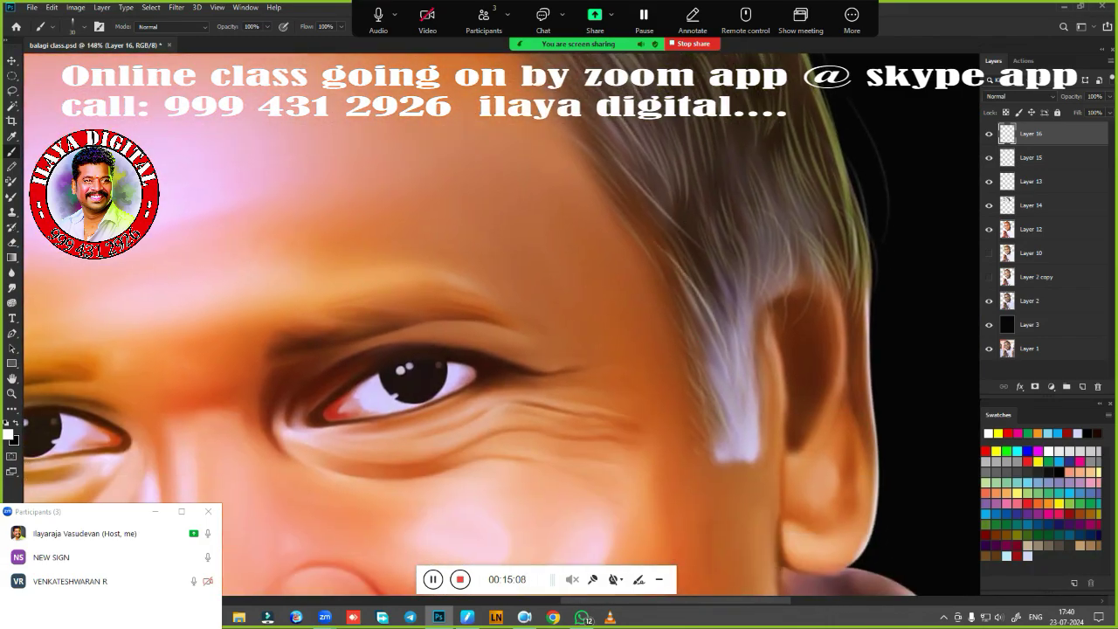
{"action": "left_click_drag", "start_coordinate": [725, 463], "coordinate": [706, 434]}
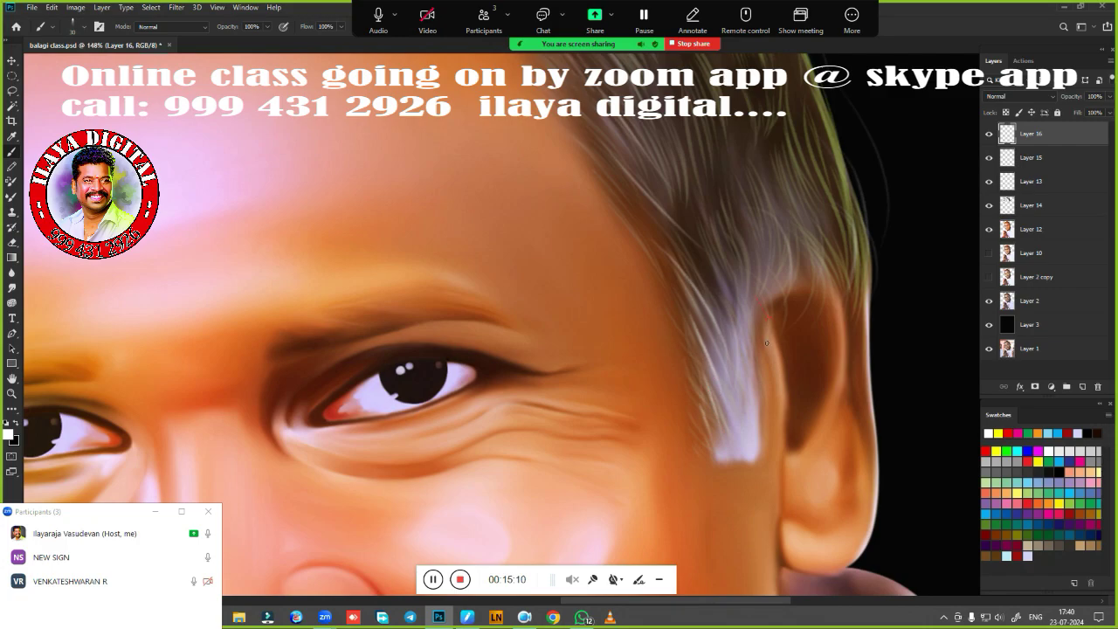
{"action": "left_click_drag", "start_coordinate": [759, 302], "coordinate": [762, 339]}
{"action": "left_click_drag", "start_coordinate": [789, 252], "coordinate": [811, 300]}
{"action": "mouse_move", "coordinate": [819, 236]}
{"action": "left_mouse_down"}
{"action": "mouse_move", "coordinate": [836, 282]}
{"action": "mouse_move", "coordinate": [874, 291]}
{"action": "left_mouse_up"}
{"action": "mouse_move", "coordinate": [784, 243]}
{"action": "left_mouse_down"}
{"action": "mouse_move", "coordinate": [758, 317]}
{"action": "mouse_move", "coordinate": [751, 411]}
{"action": "left_mouse_up"}
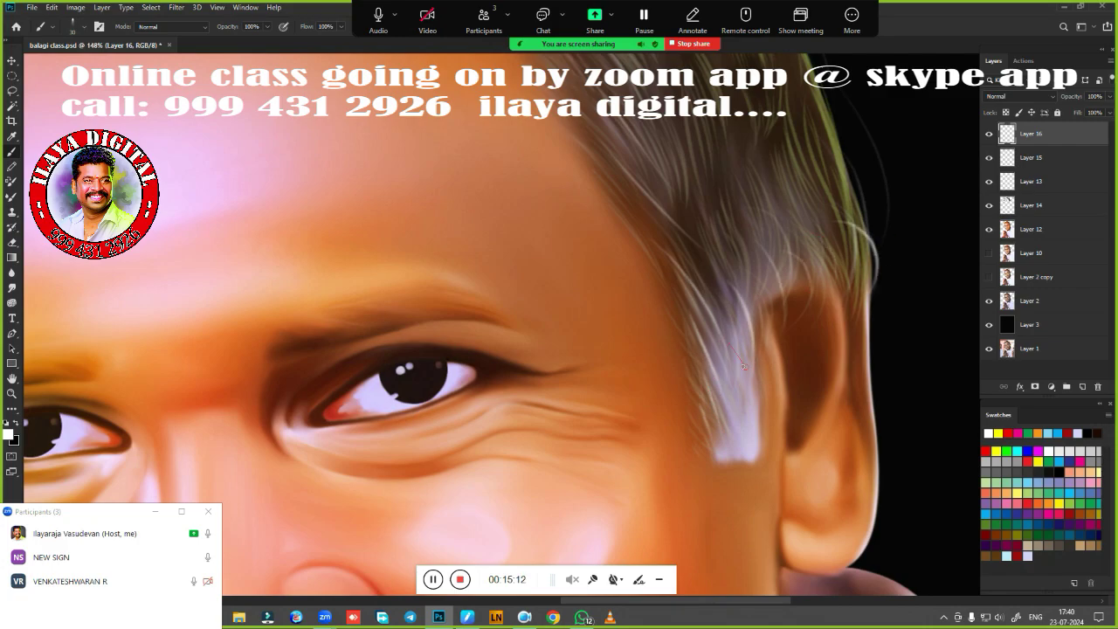
{"action": "mouse_move", "coordinate": [728, 341]}
{"action": "left_mouse_down"}
{"action": "mouse_move", "coordinate": [744, 406]}
{"action": "mouse_move", "coordinate": [730, 429]}
{"action": "mouse_move", "coordinate": [759, 393]}
{"action": "mouse_move", "coordinate": [749, 438]}
{"action": "left_mouse_up"}
{"action": "mouse_move", "coordinate": [759, 395]}
{"action": "left_mouse_down"}
{"action": "mouse_move", "coordinate": [763, 438]}
{"action": "mouse_move", "coordinate": [746, 452]}
{"action": "left_mouse_up"}
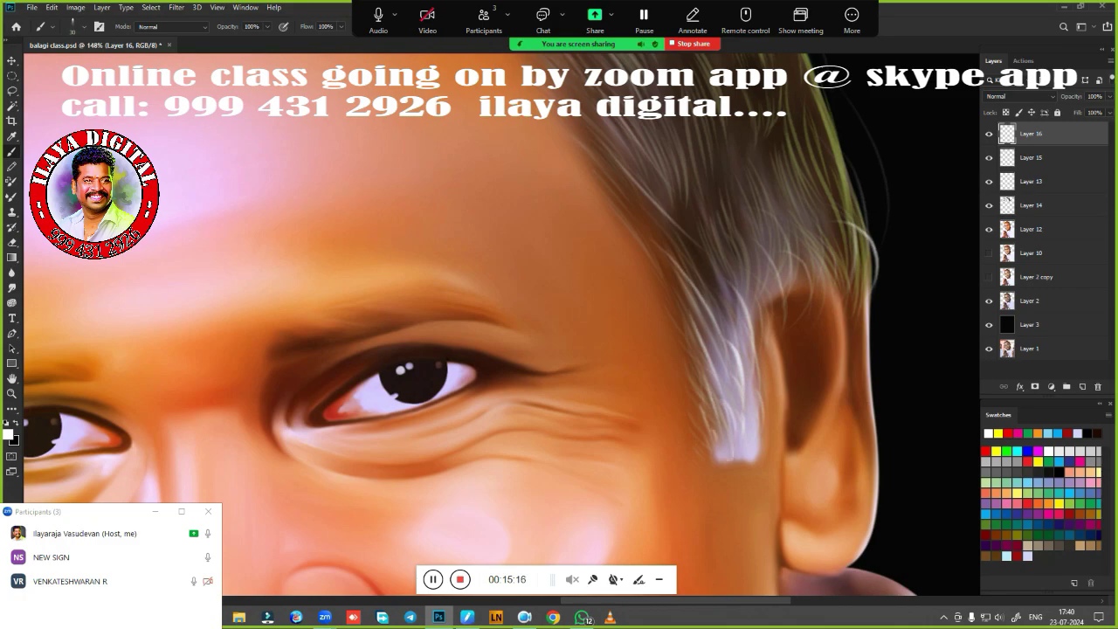
Add short curved white hairs across the forehead hairline from the centre to the left temple
{"action": "left_click_drag", "start_coordinate": [613, 196], "coordinate": [774, 519]}
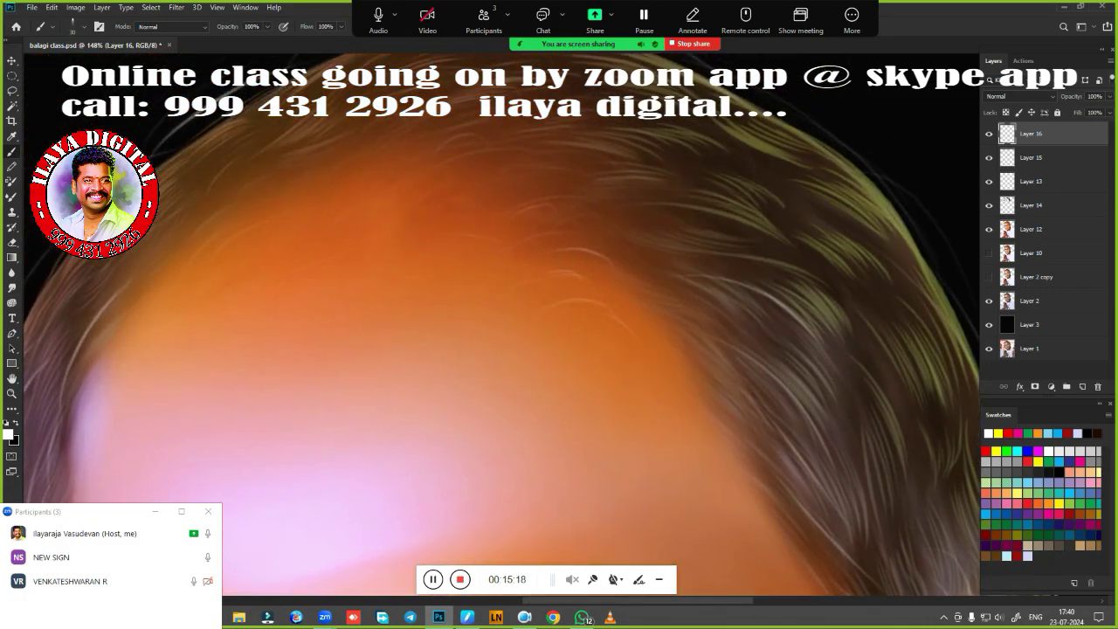
{"action": "left_click_drag", "start_coordinate": [522, 146], "coordinate": [572, 151]}
{"action": "left_click_drag", "start_coordinate": [500, 201], "coordinate": [348, 185]}
{"action": "left_click_drag", "start_coordinate": [180, 268], "coordinate": [156, 287]}
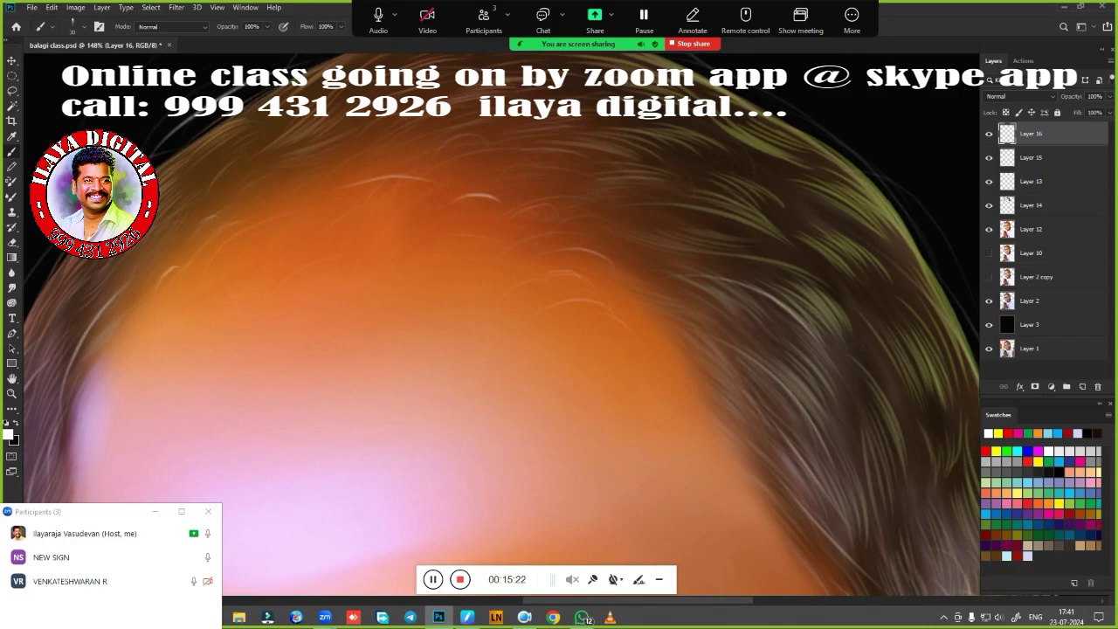
Switch the foreground colour to black and paint short dark curved hairs along the forehead hairline
{"action": "key", "text": "ctrl+0"}
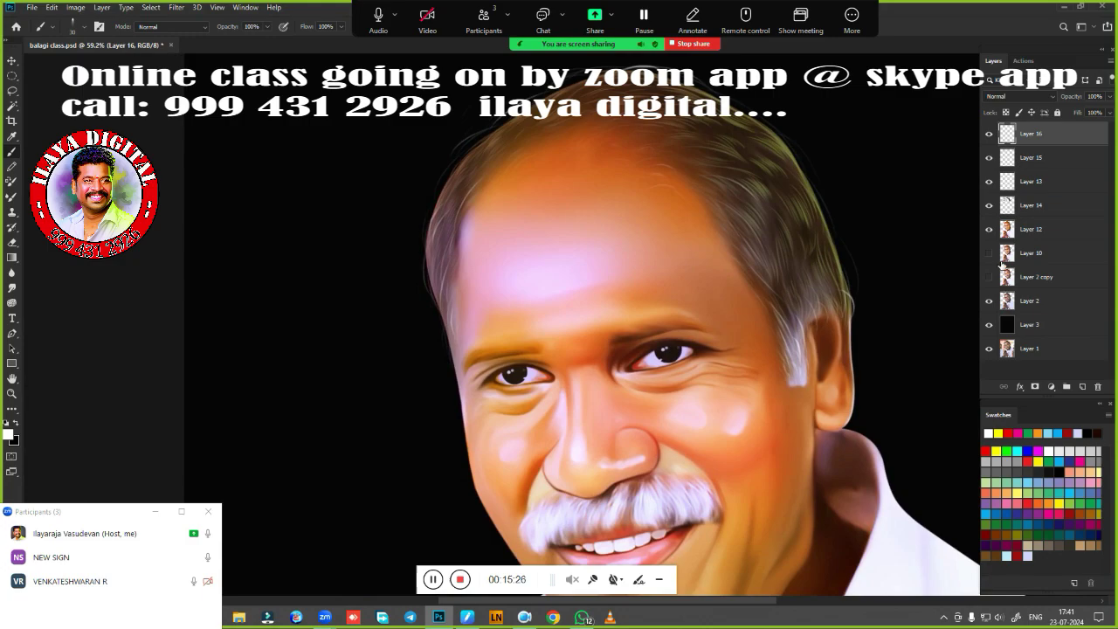
{"action": "key", "text": "x"}
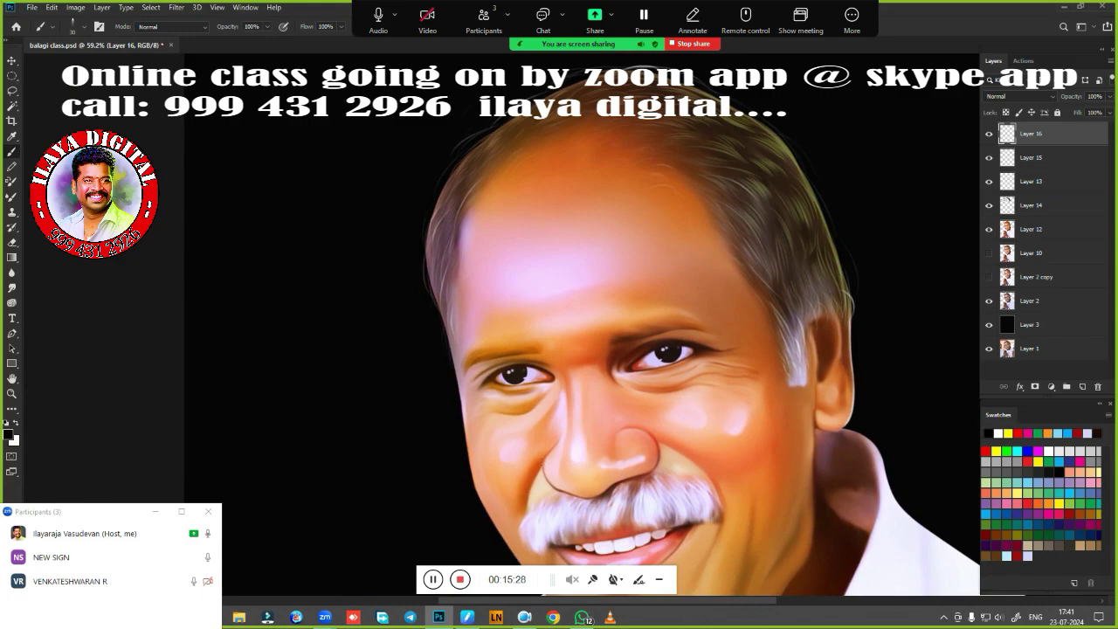
{"action": "left_click_drag", "start_coordinate": [449, 326], "coordinate": [571, 326]}
{"action": "left_click_drag", "start_coordinate": [572, 326], "coordinate": [477, 404]}
{"action": "left_click_drag", "start_coordinate": [592, 196], "coordinate": [436, 405]}
{"action": "left_click_drag", "start_coordinate": [520, 332], "coordinate": [481, 422]}
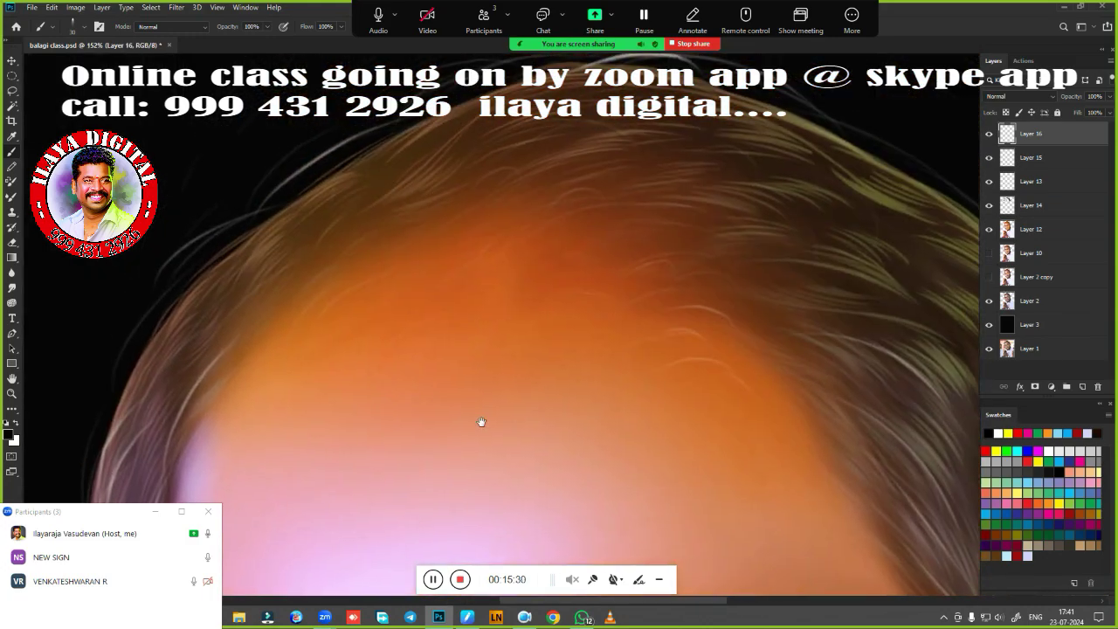
{"action": "left_click_drag", "start_coordinate": [541, 392], "coordinate": [497, 416]}
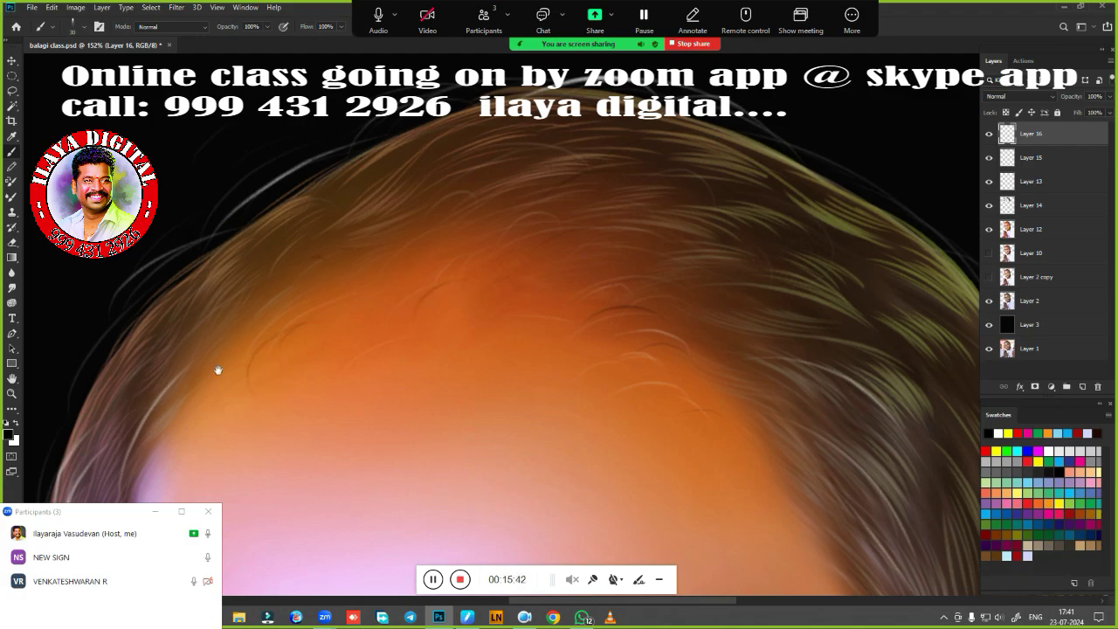
Paint fine black strands between the white ones in the left temple hair
{"action": "left_click_drag", "start_coordinate": [217, 369], "coordinate": [673, 177]}
{"action": "left_click_drag", "start_coordinate": [602, 416], "coordinate": [487, 240]}
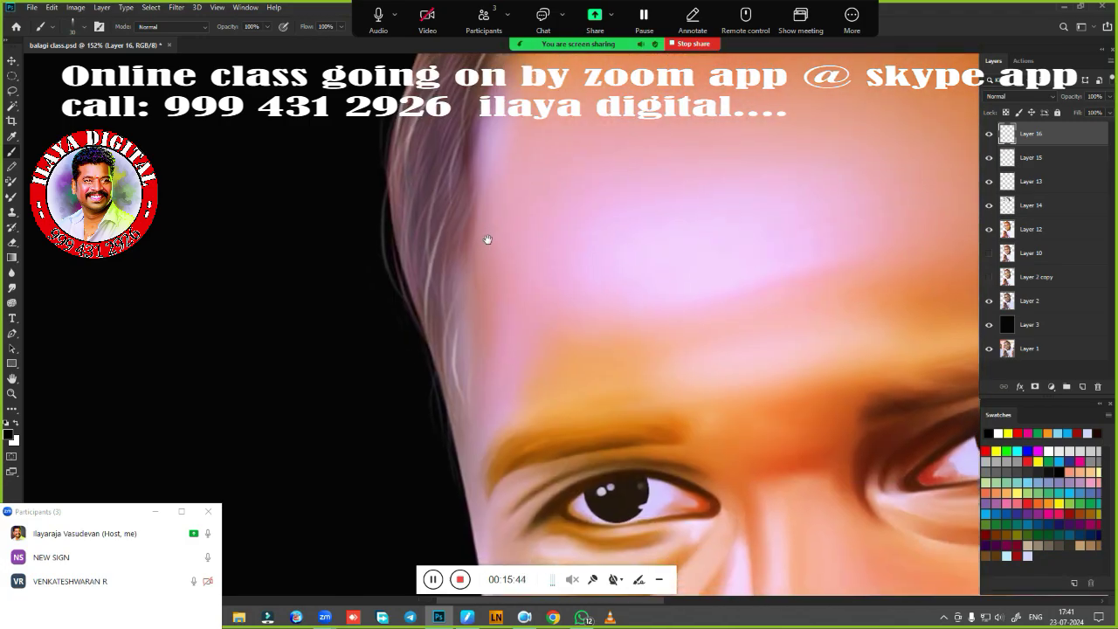
{"action": "left_click_drag", "start_coordinate": [466, 175], "coordinate": [443, 259]}
{"action": "left_click_drag", "start_coordinate": [465, 171], "coordinate": [442, 334]}
{"action": "left_click_drag", "start_coordinate": [457, 311], "coordinate": [454, 394]}
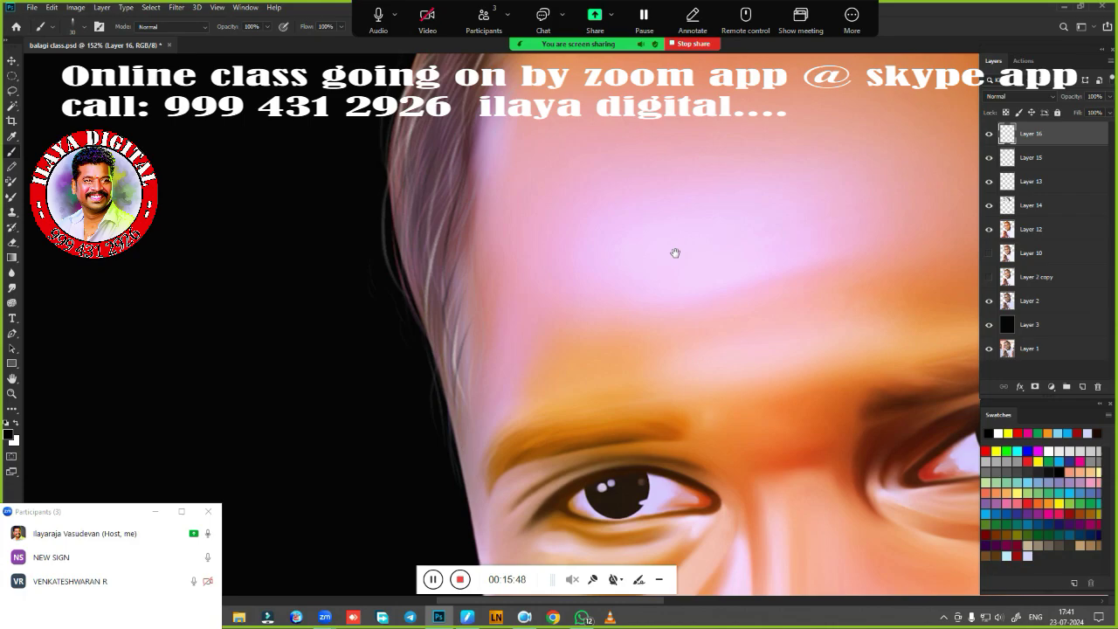
Add thin black hairs at the forehead hairline and along the inner edge of the right-side hair
{"action": "left_click_drag", "start_coordinate": [674, 253], "coordinate": [254, 564]}
{"action": "left_click_drag", "start_coordinate": [310, 404], "coordinate": [358, 418]}
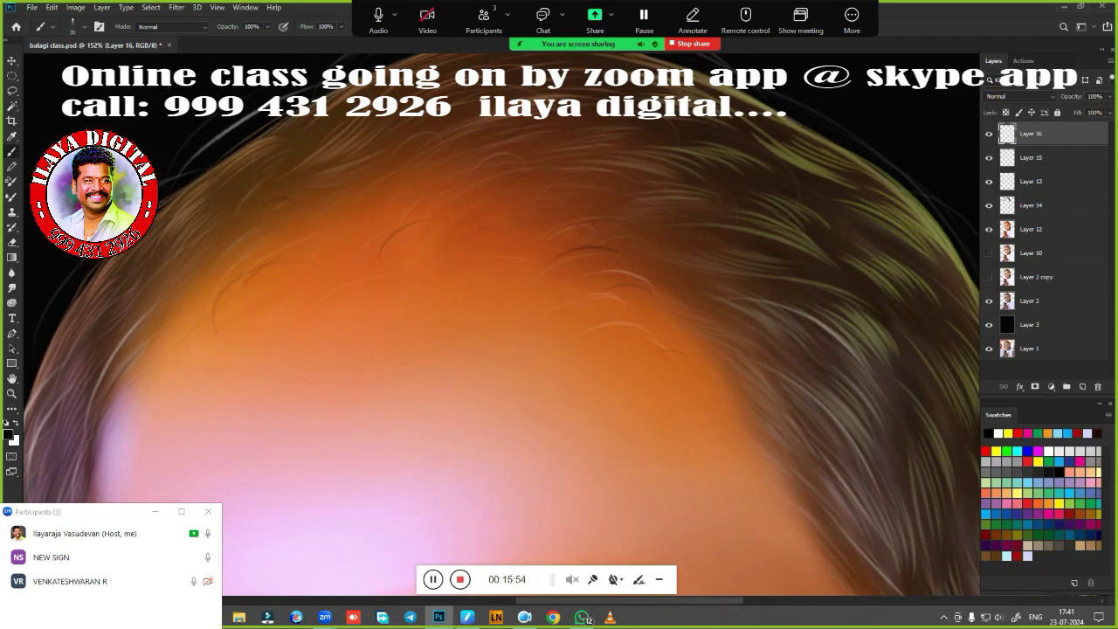
{"action": "left_click_drag", "start_coordinate": [640, 256], "coordinate": [451, 217]}
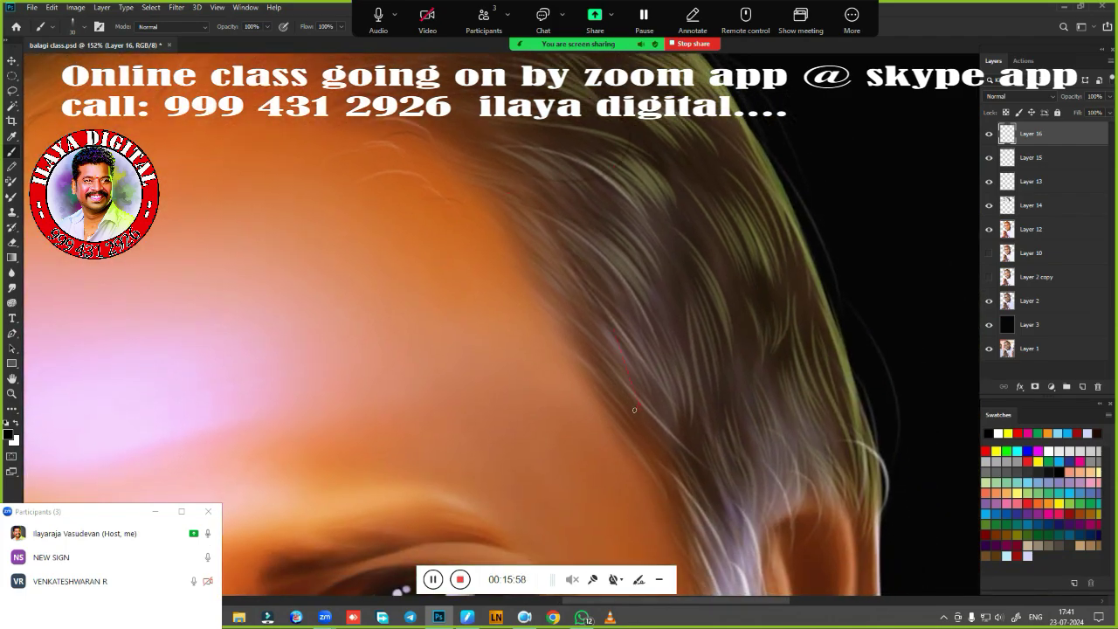
{"action": "left_click_drag", "start_coordinate": [573, 355], "coordinate": [682, 498]}
{"action": "left_click_drag", "start_coordinate": [514, 220], "coordinate": [622, 392]}
Paint fine black strands in the hair above the right ear and through the sideburn
{"action": "left_click_drag", "start_coordinate": [650, 429], "coordinate": [593, 154]}
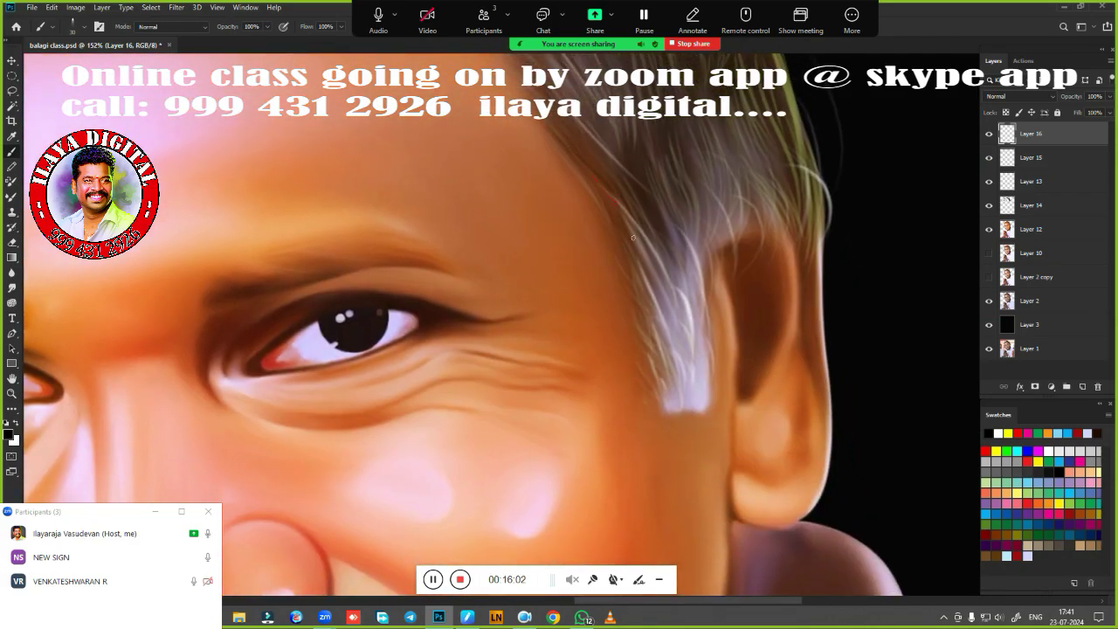
{"action": "left_click_drag", "start_coordinate": [758, 199], "coordinate": [791, 255]}
{"action": "left_click_drag", "start_coordinate": [720, 207], "coordinate": [729, 245]}
{"action": "mouse_move", "coordinate": [687, 270]}
{"action": "left_mouse_down"}
{"action": "mouse_move", "coordinate": [693, 308]}
{"action": "mouse_move", "coordinate": [671, 318]}
{"action": "left_mouse_up"}
Switch the foreground colour to yellow and paint fine flyaway hairs above the crown and the upper-left head outline
{"action": "key", "text": "ctrl+0"}
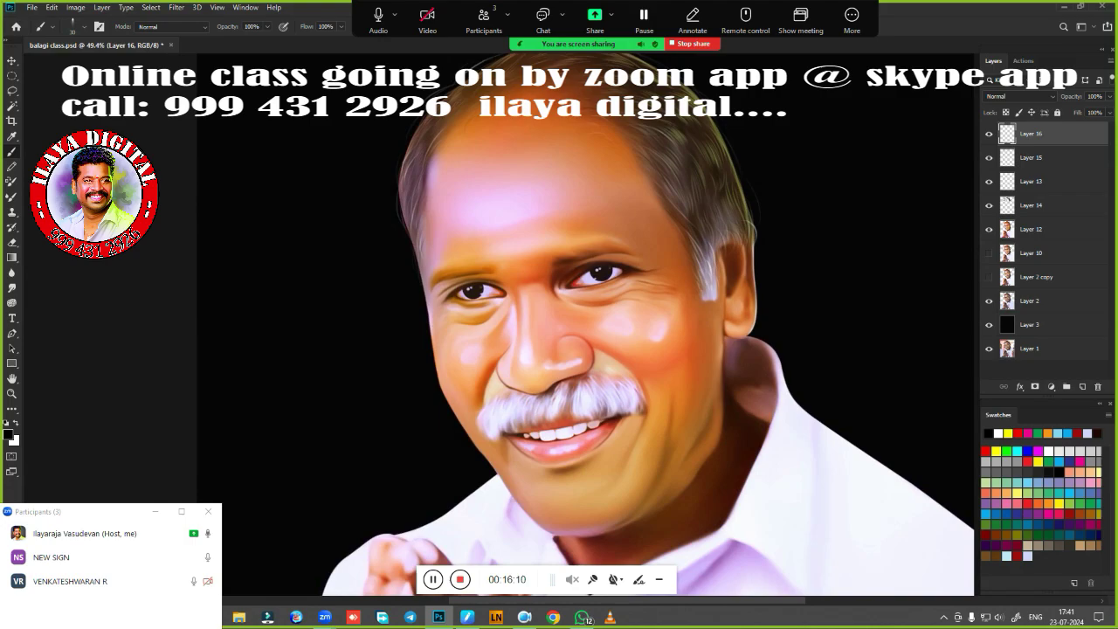
{"action": "left_click_drag", "start_coordinate": [543, 380], "coordinate": [524, 471]}
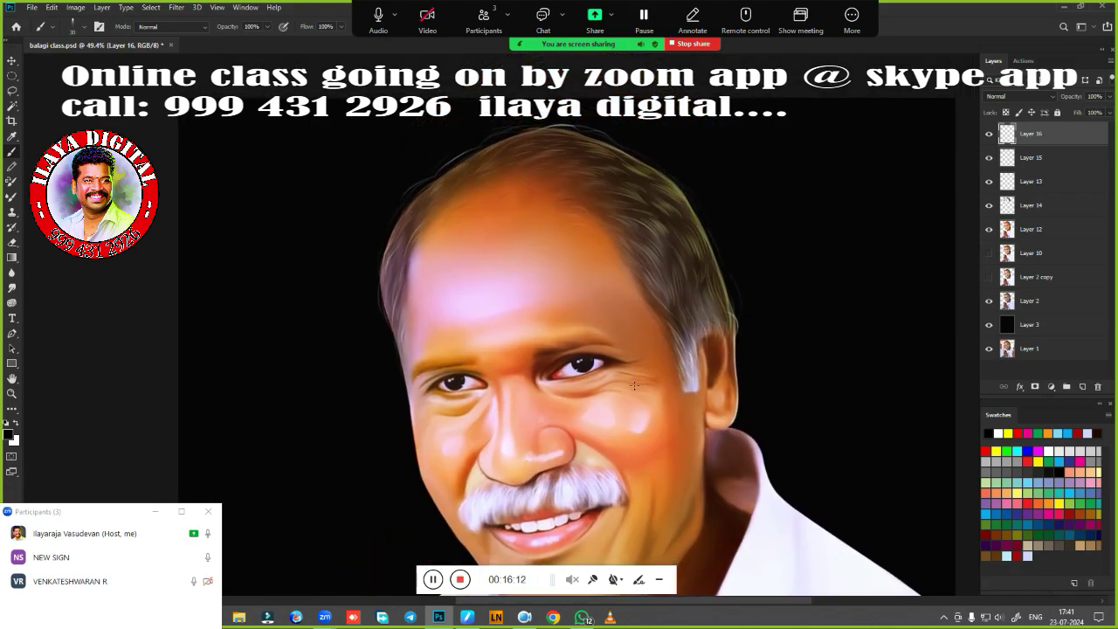
{"action": "left_click", "coordinate": [996, 451]}
{"action": "left_click_drag", "start_coordinate": [455, 362], "coordinate": [484, 550]}
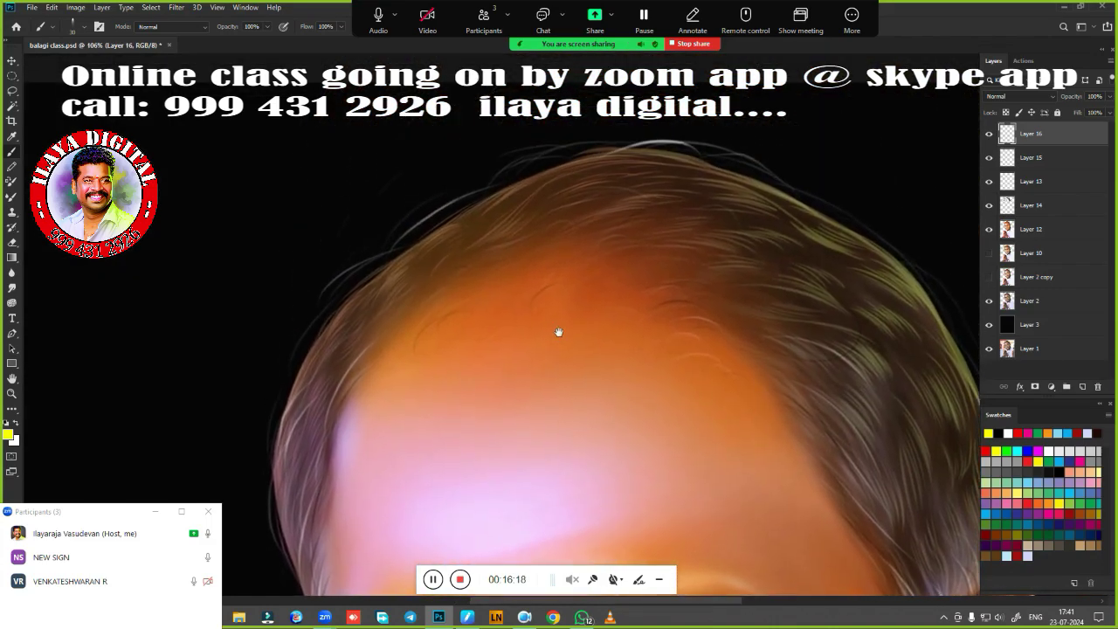
{"action": "left_click_drag", "start_coordinate": [545, 374], "coordinate": [624, 384]}
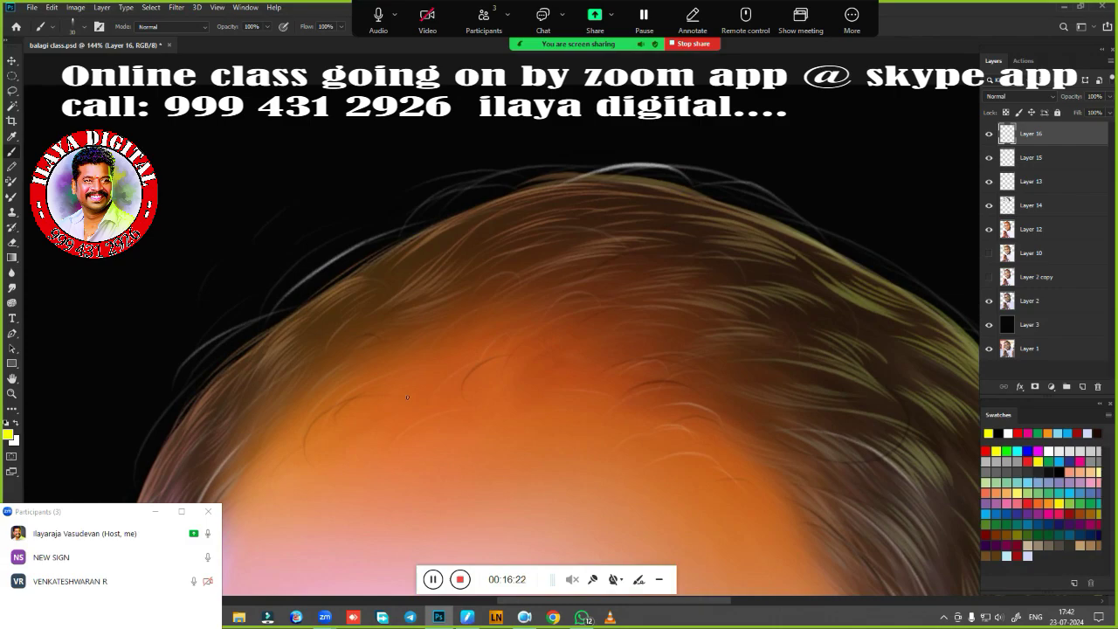
{"action": "left_click_drag", "start_coordinate": [626, 154], "coordinate": [643, 160]}
{"action": "left_click_drag", "start_coordinate": [536, 164], "coordinate": [618, 158]}
{"action": "mouse_move", "coordinate": [512, 178]}
{"action": "left_mouse_down"}
{"action": "mouse_move", "coordinate": [436, 182]}
{"action": "mouse_move", "coordinate": [407, 209]}
{"action": "left_mouse_up"}
{"action": "left_click_drag", "start_coordinate": [359, 218], "coordinate": [342, 250]}
{"action": "left_click_drag", "start_coordinate": [285, 229], "coordinate": [249, 244]}
{"action": "mouse_move", "coordinate": [234, 257]}
{"action": "left_mouse_down"}
{"action": "mouse_move", "coordinate": [260, 274]}
{"action": "mouse_move", "coordinate": [236, 266]}
{"action": "left_mouse_up"}
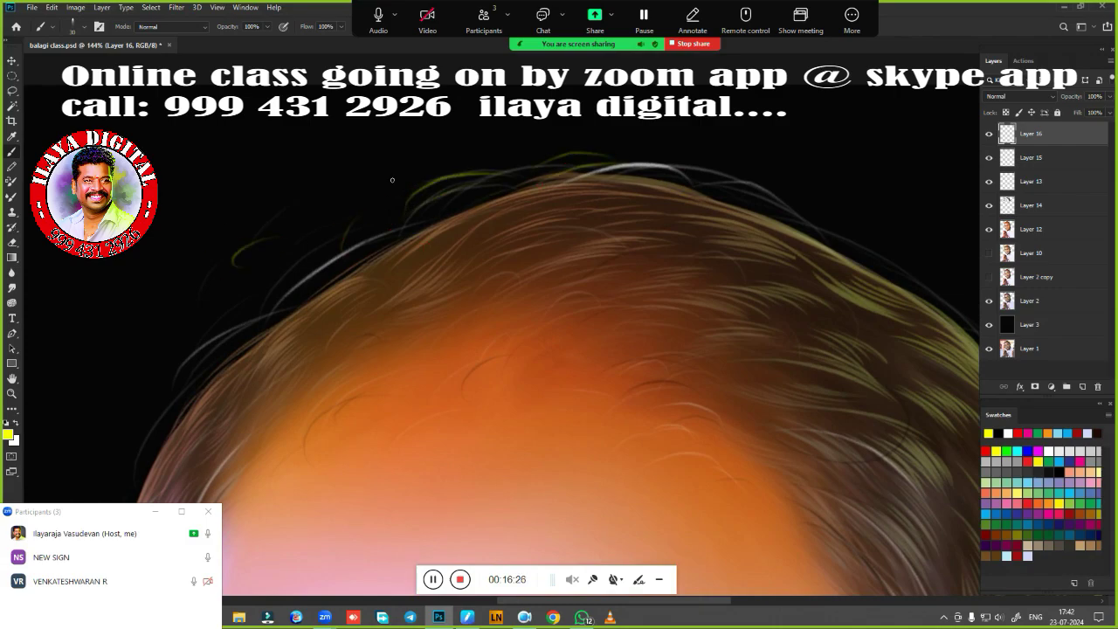
{"action": "left_click_drag", "start_coordinate": [438, 178], "coordinate": [383, 180]}
{"action": "left_click_drag", "start_coordinate": [299, 292], "coordinate": [241, 325]}
Paint yellow highlight strands over the crown and down the upper-right outer edge of the hair
{"action": "left_click_drag", "start_coordinate": [659, 360], "coordinate": [371, 414]}
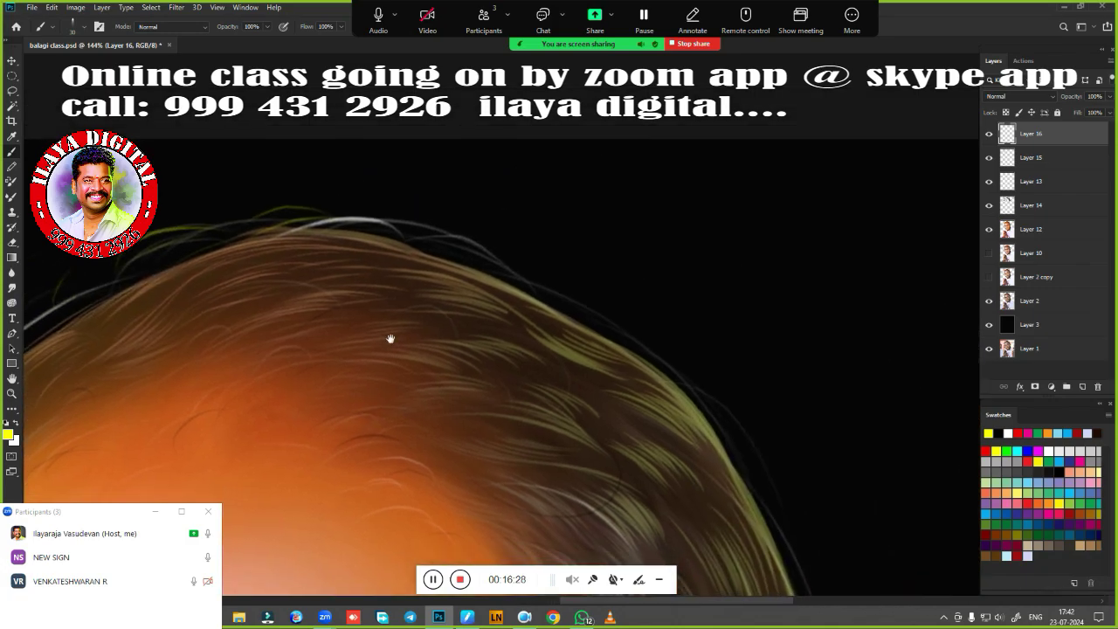
{"action": "left_click_drag", "start_coordinate": [281, 233], "coordinate": [426, 258]}
{"action": "left_click_drag", "start_coordinate": [365, 240], "coordinate": [437, 258]}
{"action": "mouse_move", "coordinate": [302, 219]}
{"action": "left_mouse_down"}
{"action": "mouse_move", "coordinate": [411, 236]}
{"action": "mouse_move", "coordinate": [428, 259]}
{"action": "mouse_move", "coordinate": [535, 290]}
{"action": "mouse_move", "coordinate": [578, 319]}
{"action": "left_mouse_up"}
{"action": "left_click_drag", "start_coordinate": [393, 216], "coordinate": [550, 285]}
{"action": "mouse_move", "coordinate": [400, 216]}
{"action": "left_mouse_down"}
{"action": "mouse_move", "coordinate": [529, 277]}
{"action": "mouse_move", "coordinate": [586, 319]}
{"action": "left_mouse_up"}
{"action": "mouse_move", "coordinate": [603, 350]}
{"action": "left_mouse_down"}
{"action": "mouse_move", "coordinate": [652, 374]}
{"action": "mouse_move", "coordinate": [695, 416]}
{"action": "left_mouse_up"}
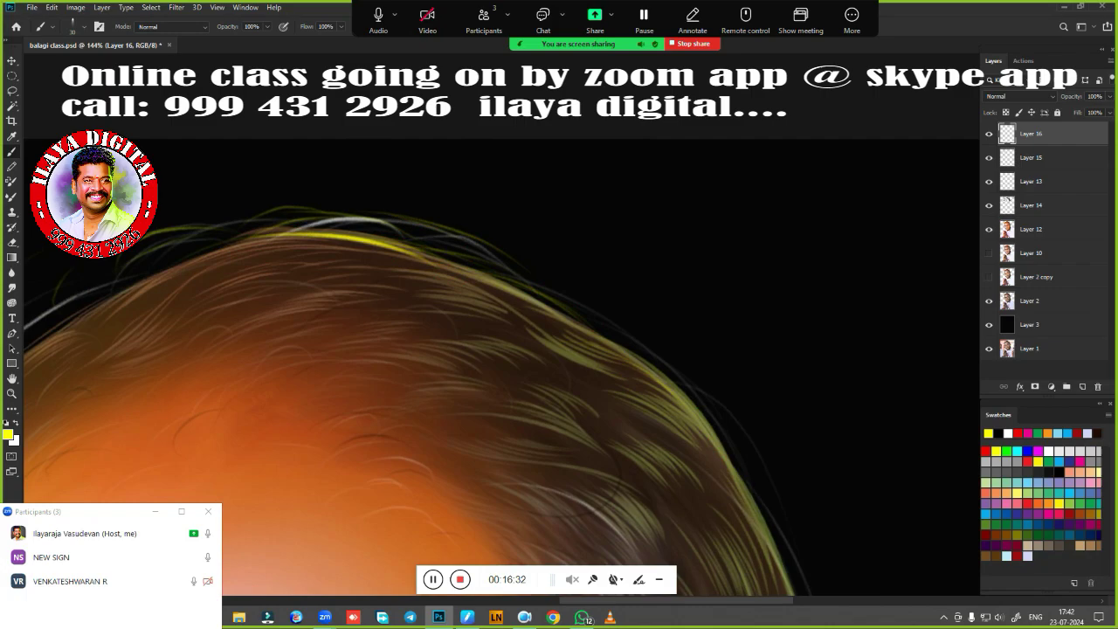
{"action": "left_click_drag", "start_coordinate": [589, 330], "coordinate": [669, 387]}
{"action": "left_click_drag", "start_coordinate": [580, 307], "coordinate": [660, 378]}
Paint thin yellow strands down the hair's right outer edge and in the hair above the ear
{"action": "mouse_move", "coordinate": [718, 455]}
{"action": "left_mouse_down"}
{"action": "mouse_move", "coordinate": [624, 324]}
{"action": "mouse_move", "coordinate": [575, 222]}
{"action": "left_mouse_up"}
{"action": "mouse_move", "coordinate": [501, 119]}
{"action": "left_mouse_down"}
{"action": "mouse_move", "coordinate": [580, 213]}
{"action": "mouse_move", "coordinate": [625, 299]}
{"action": "left_mouse_up"}
{"action": "left_click_drag", "start_coordinate": [666, 351], "coordinate": [678, 434]}
{"action": "left_click_drag", "start_coordinate": [629, 278], "coordinate": [671, 400]}
{"action": "left_click_drag", "start_coordinate": [674, 437], "coordinate": [664, 179]}
{"action": "left_click_drag", "start_coordinate": [718, 327], "coordinate": [714, 362]}
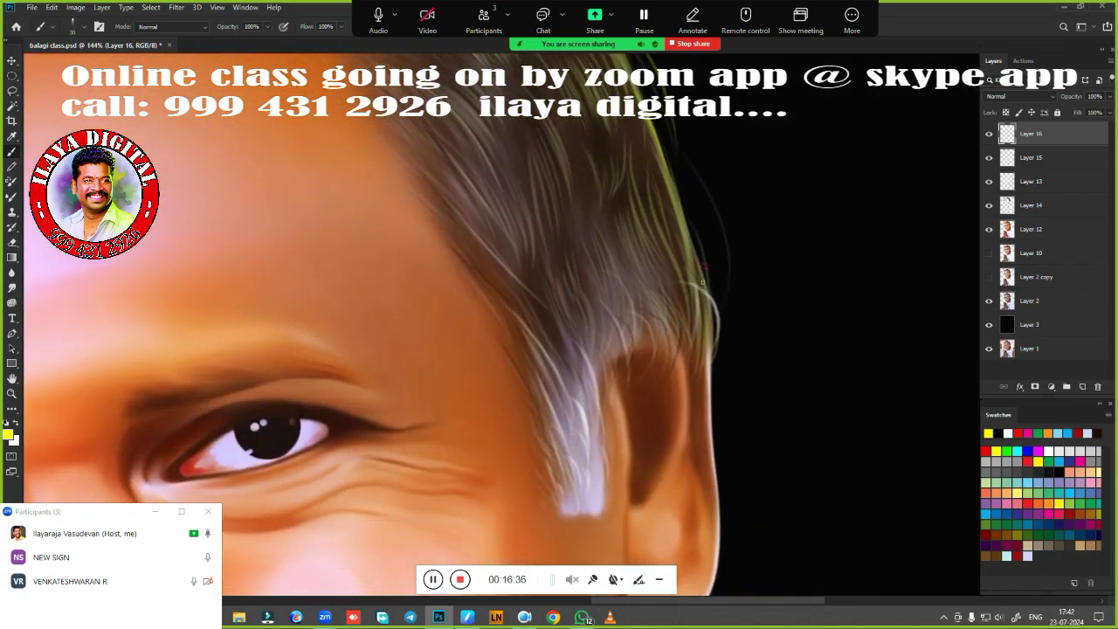
{"action": "left_click_drag", "start_coordinate": [684, 252], "coordinate": [694, 306]}
{"action": "left_click_drag", "start_coordinate": [641, 253], "coordinate": [673, 323]}
{"action": "left_click_drag", "start_coordinate": [581, 295], "coordinate": [605, 340]}
{"action": "left_click_drag", "start_coordinate": [568, 318], "coordinate": [584, 351]}
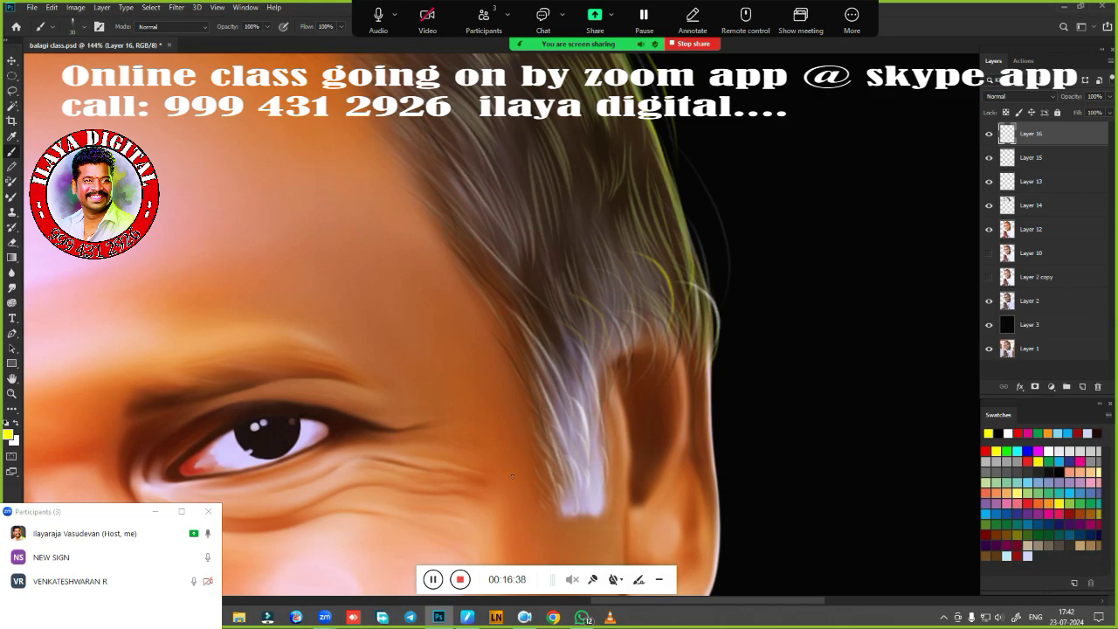
Add fine yellow flyaway hairs along the outer edge of the hair on the portrait's left side
{"action": "left_click_drag", "start_coordinate": [183, 149], "coordinate": [852, 467]}
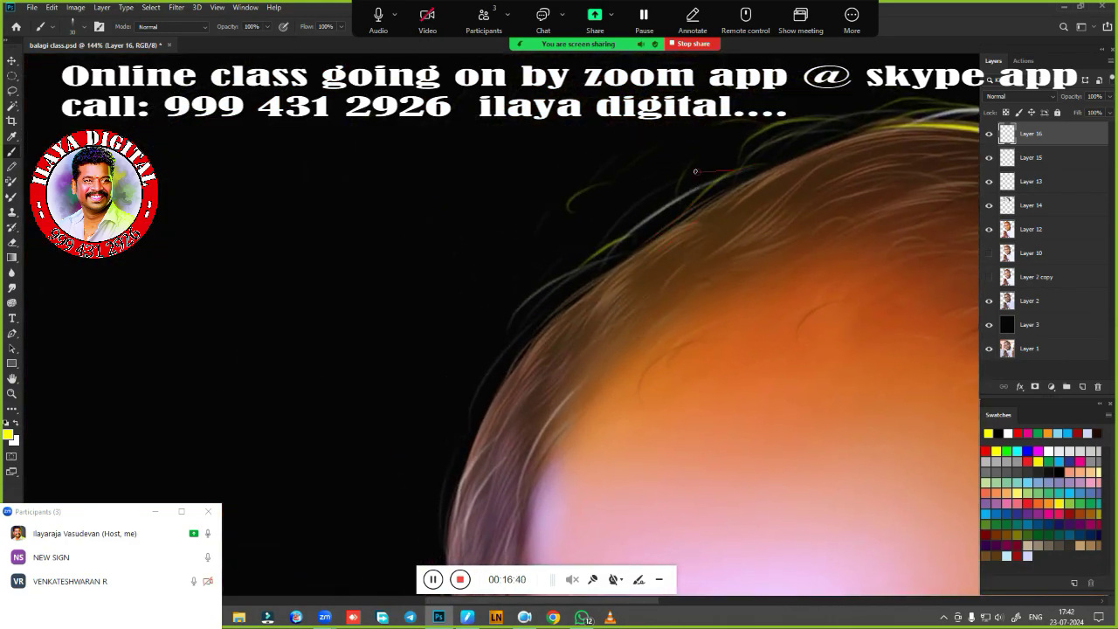
{"action": "left_click_drag", "start_coordinate": [515, 370], "coordinate": [533, 97]}
{"action": "mouse_move", "coordinate": [492, 145]}
{"action": "left_mouse_down"}
{"action": "mouse_move", "coordinate": [455, 301]}
{"action": "mouse_move", "coordinate": [472, 365]}
{"action": "left_mouse_up"}
{"action": "left_click_drag", "start_coordinate": [491, 341], "coordinate": [496, 424]}
{"action": "left_click_drag", "start_coordinate": [456, 283], "coordinate": [441, 335]}
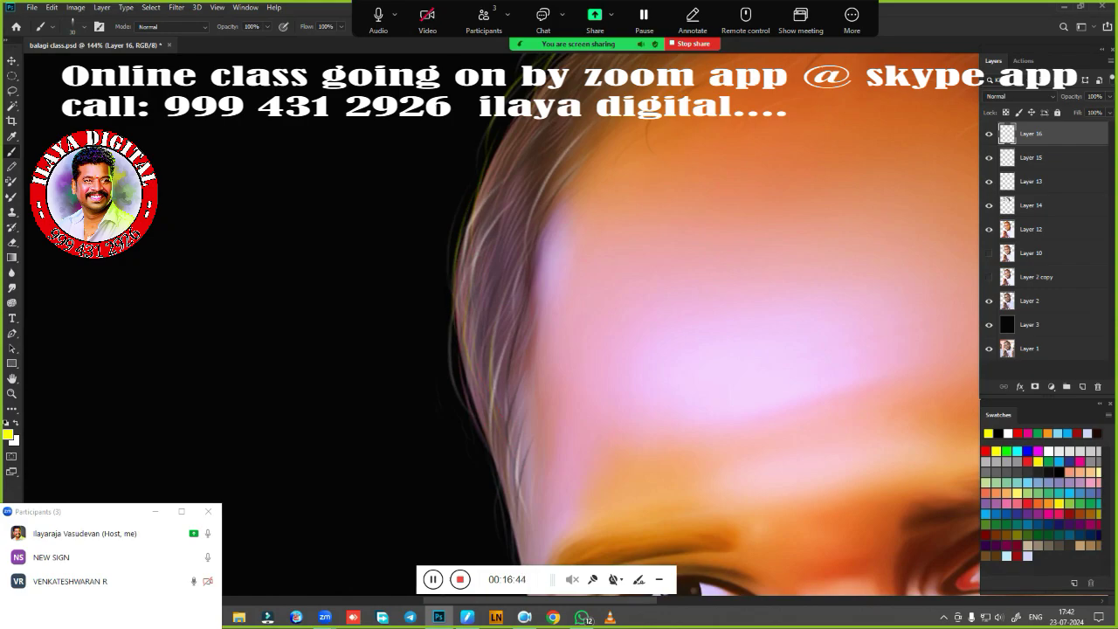
{"action": "left_click_drag", "start_coordinate": [448, 213], "coordinate": [435, 287]}
{"action": "left_click_drag", "start_coordinate": [455, 180], "coordinate": [428, 260]}
{"action": "mouse_move", "coordinate": [464, 412]}
{"action": "left_mouse_down"}
{"action": "mouse_move", "coordinate": [458, 193]}
{"action": "mouse_move", "coordinate": [374, 482]}
{"action": "left_mouse_up"}
{"action": "left_click_drag", "start_coordinate": [320, 355], "coordinate": [341, 308]}
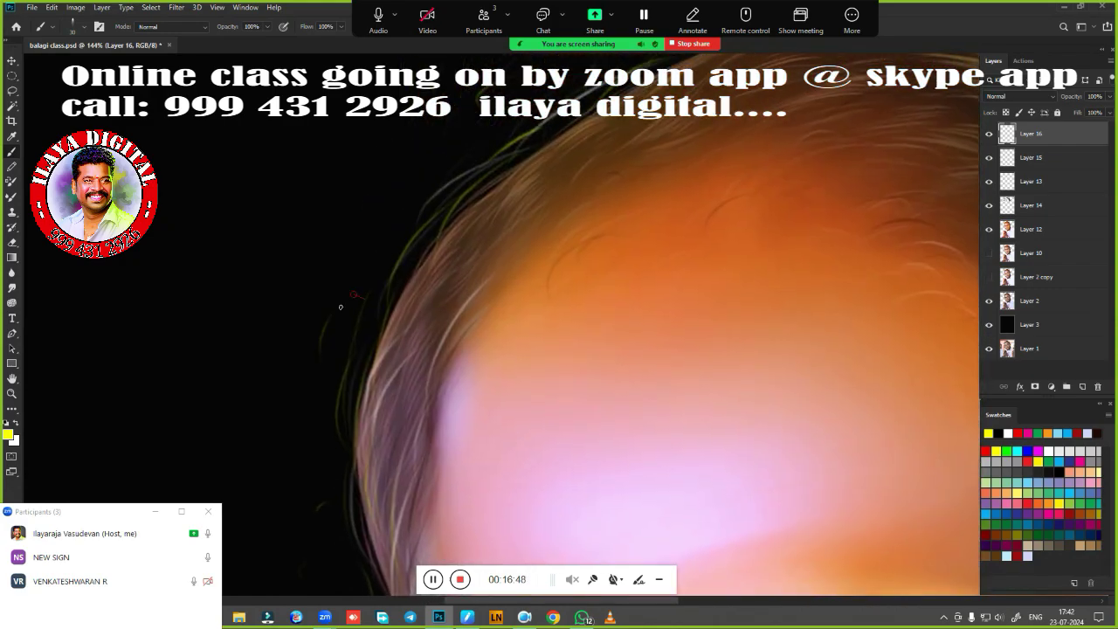
Paint short stray yellow hairs just outside the head outline on the portrait's right side
{"action": "scroll", "coordinate": [329, 382], "scroll_direction": "up", "scroll_amount": 4}
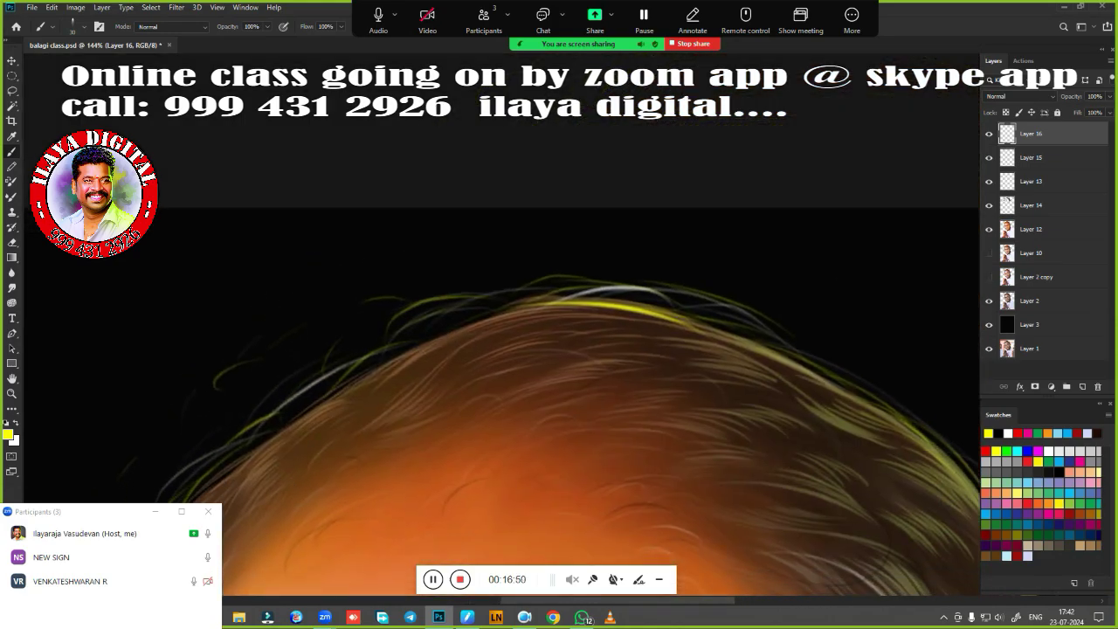
{"action": "left_click_drag", "start_coordinate": [807, 355], "coordinate": [492, 260]}
{"action": "left_click_drag", "start_coordinate": [504, 211], "coordinate": [521, 216]}
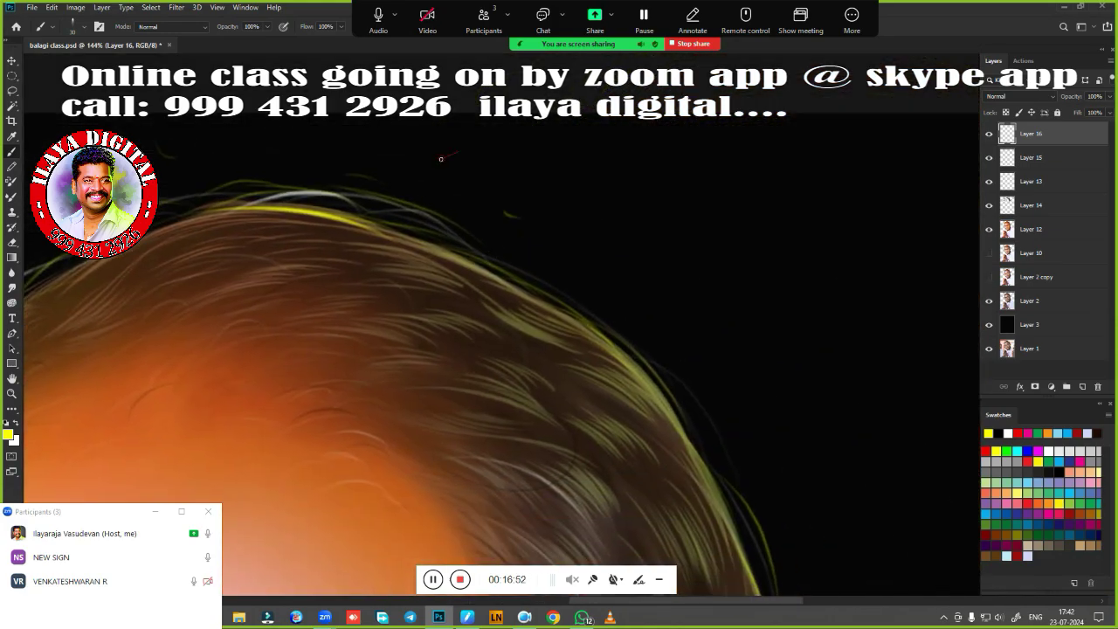
{"action": "left_click_drag", "start_coordinate": [605, 272], "coordinate": [636, 150]}
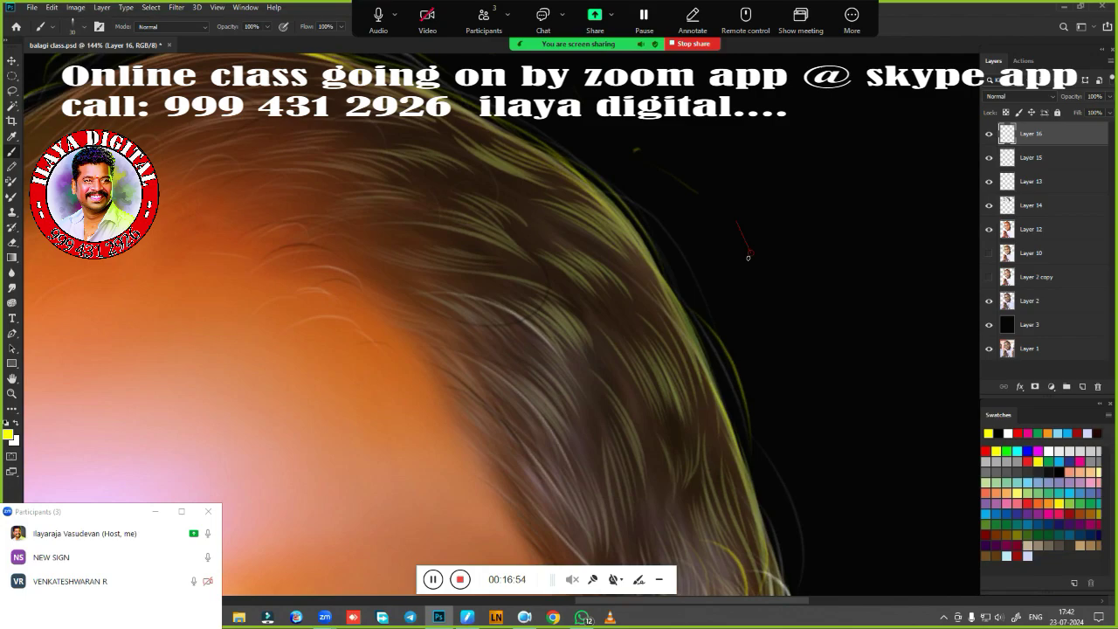
{"action": "left_click_drag", "start_coordinate": [610, 256], "coordinate": [631, 152]}
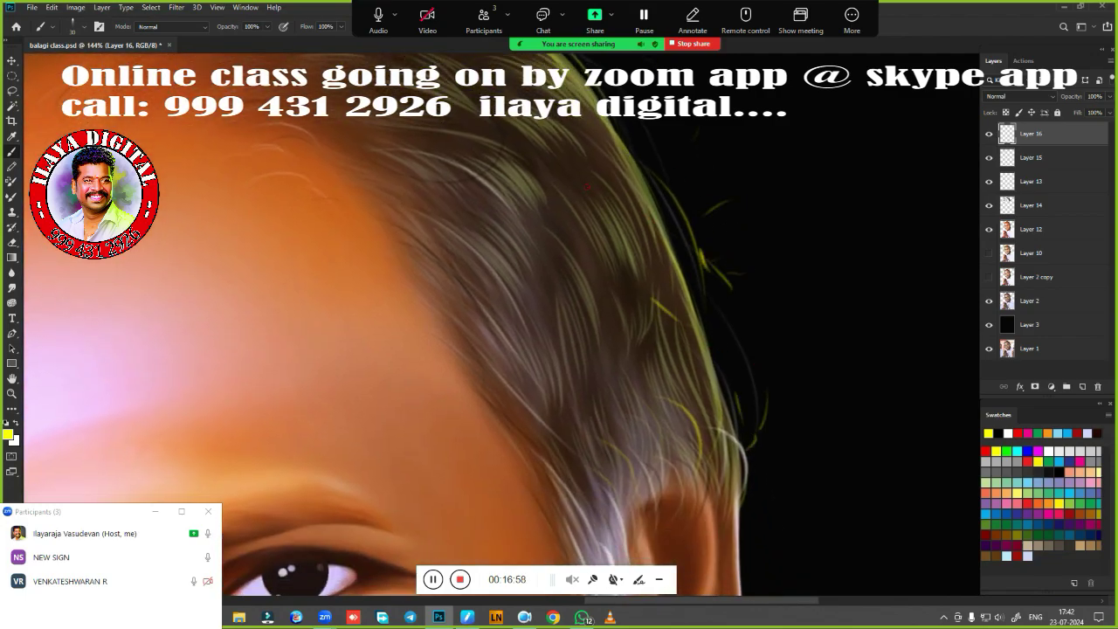
{"action": "scroll", "coordinate": [579, 469], "scroll_direction": "down", "scroll_amount": 6}
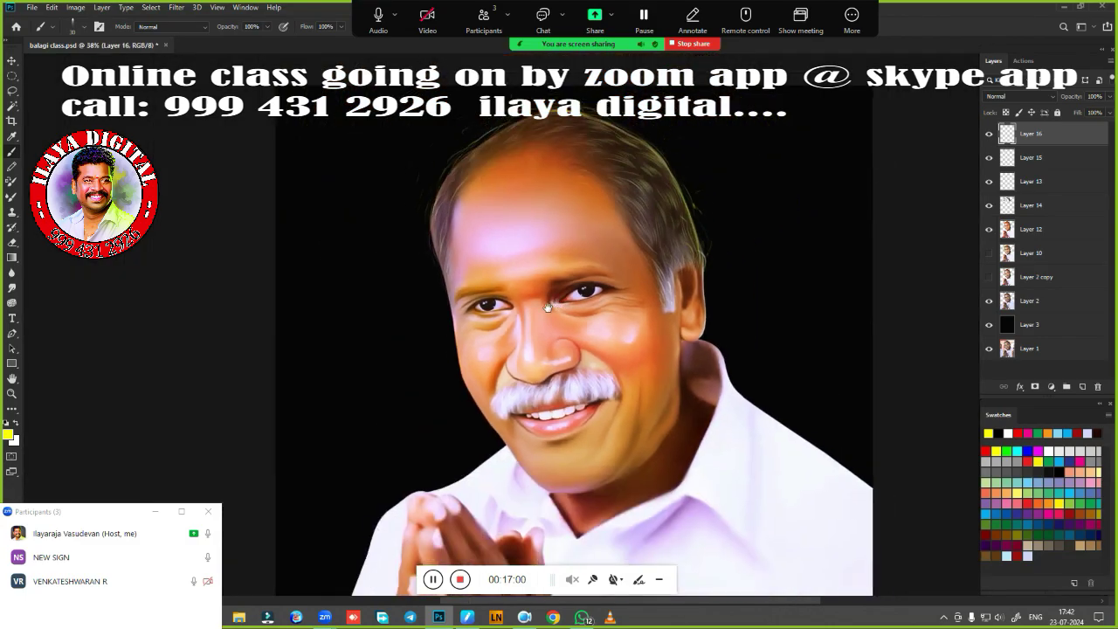
Add a new layer above Layer 14 and set black as foreground and bright blue as background colour
{"action": "left_click", "coordinate": [1051, 202]}
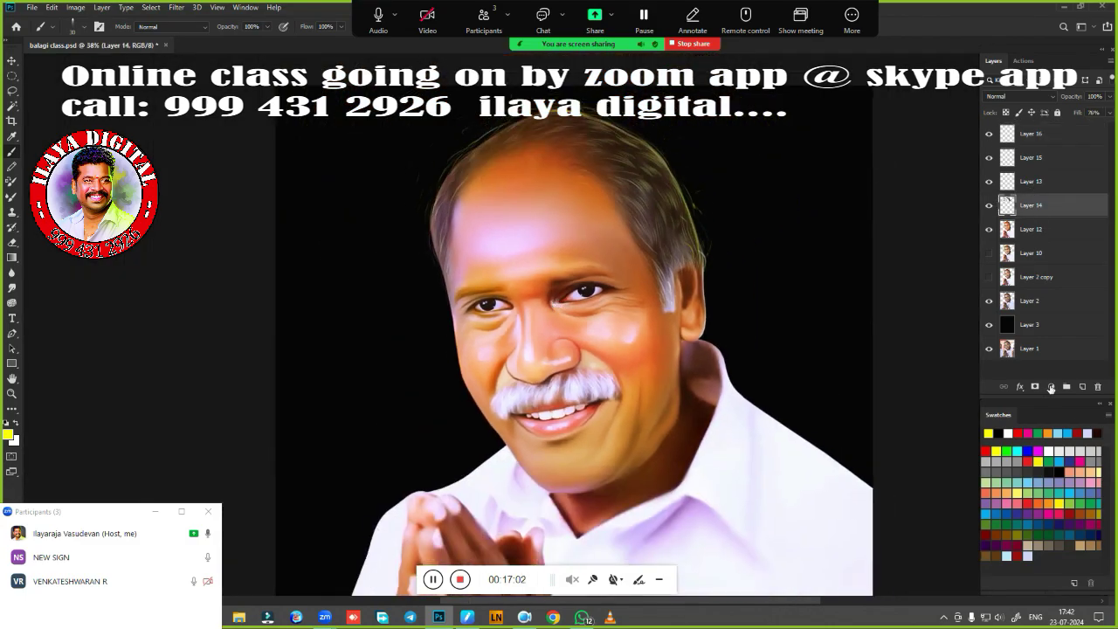
{"action": "left_click", "coordinate": [1082, 387]}
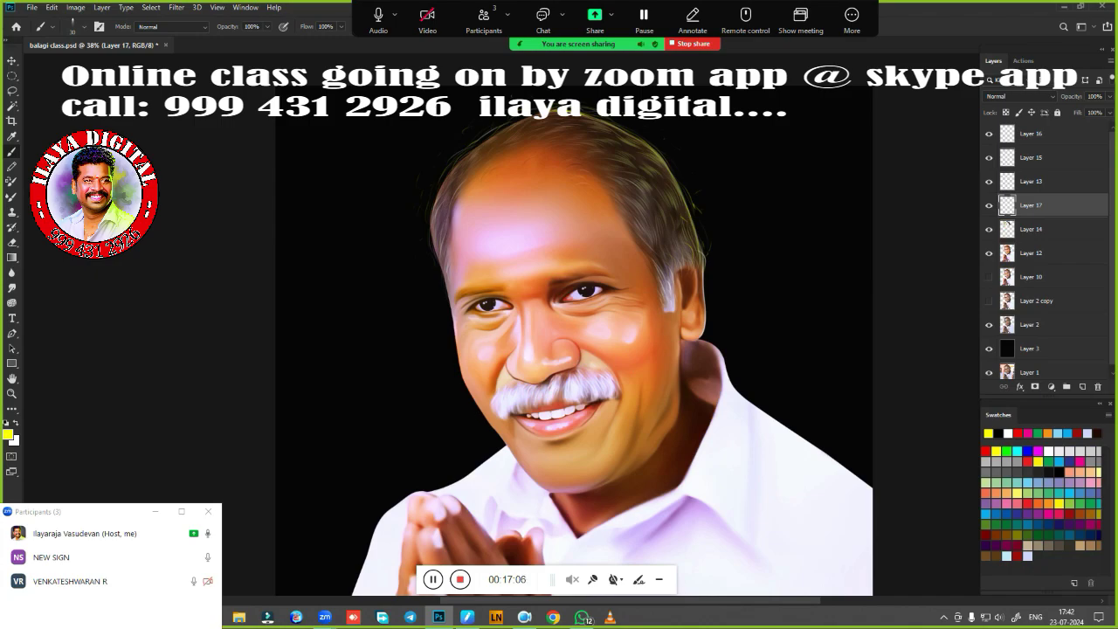
{"action": "left_click", "coordinate": [1048, 472]}
{"action": "left_click", "coordinate": [1057, 465]}
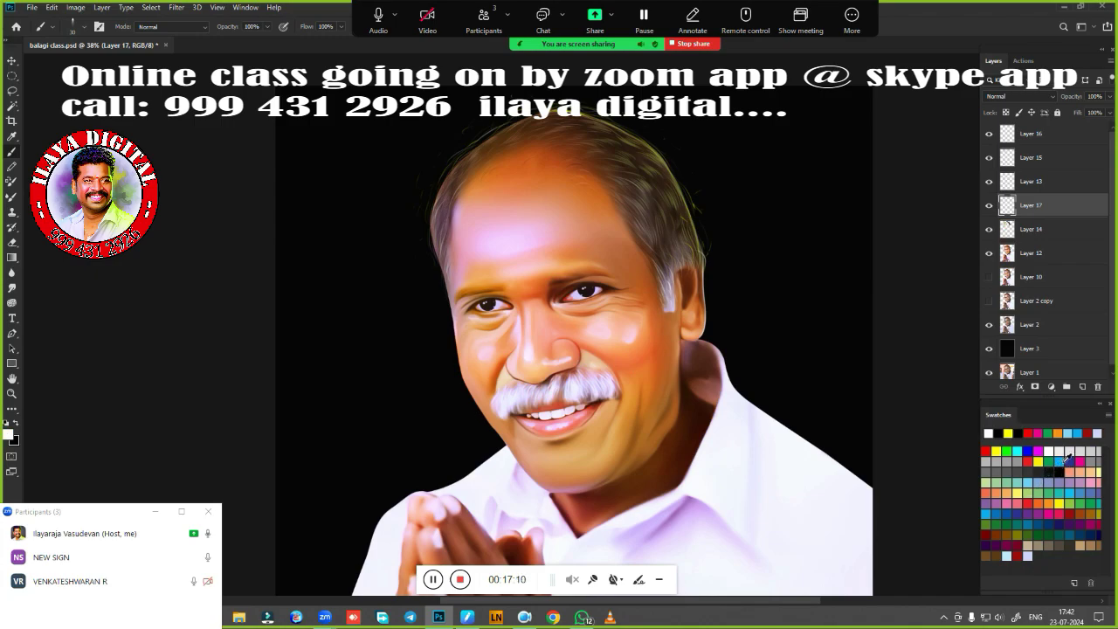
{"action": "left_click", "coordinate": [1065, 456]}
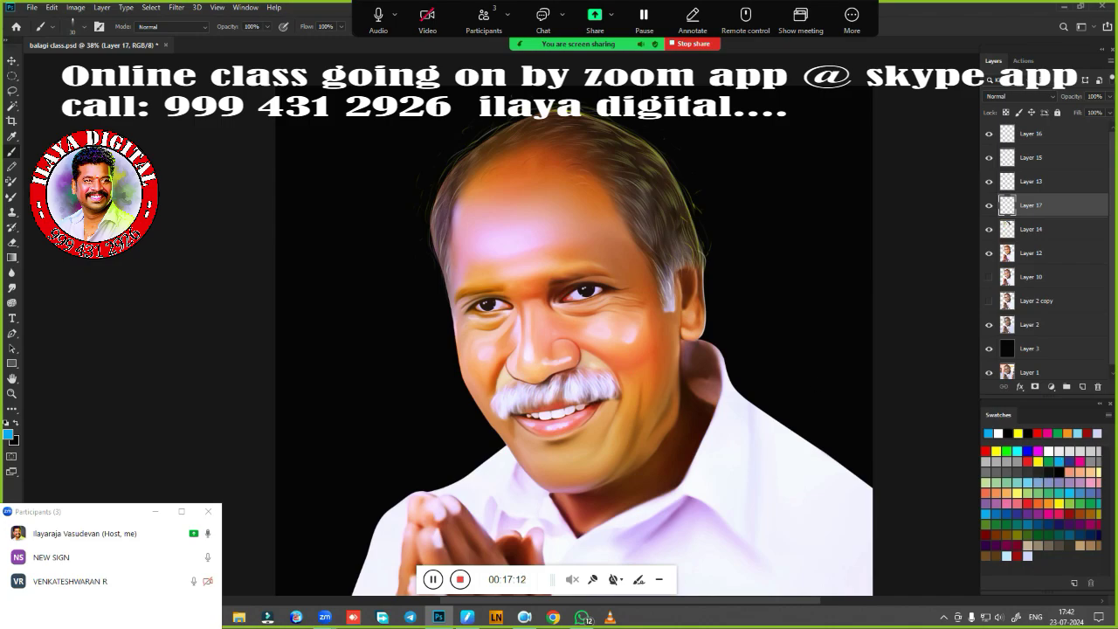
{"action": "key", "text": "x"}
Choose the three-dot brush and paint black hair strokes along the outer and middle parts of the left-hand eyebrow
{"action": "left_click_drag", "start_coordinate": [492, 298], "coordinate": [549, 315]}
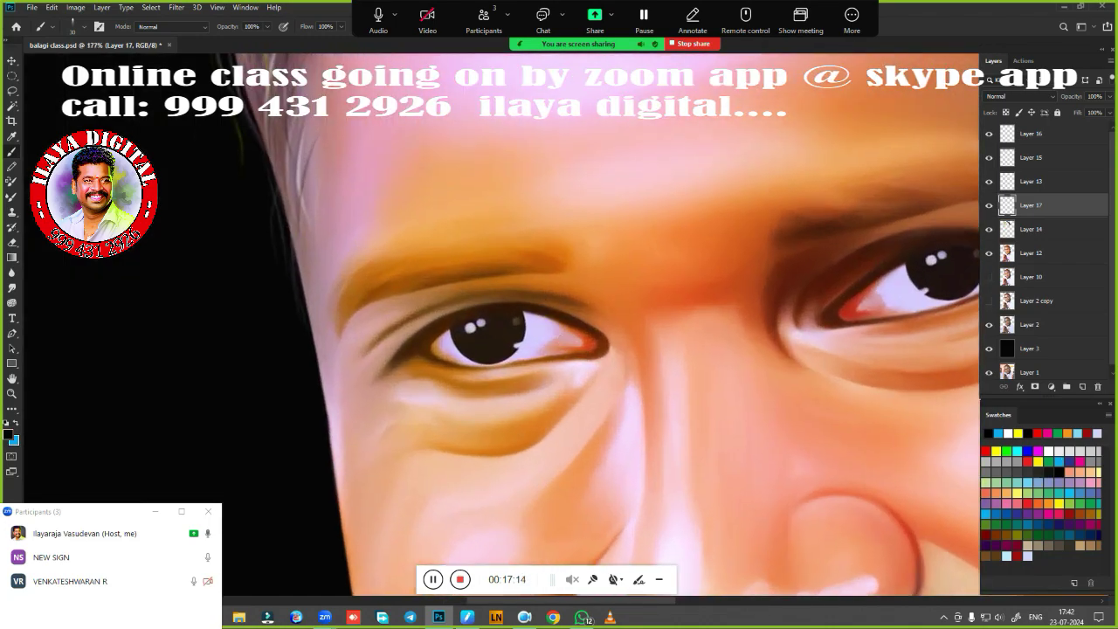
{"action": "right_click", "coordinate": [524, 269]}
{"action": "left_click", "coordinate": [659, 446]}
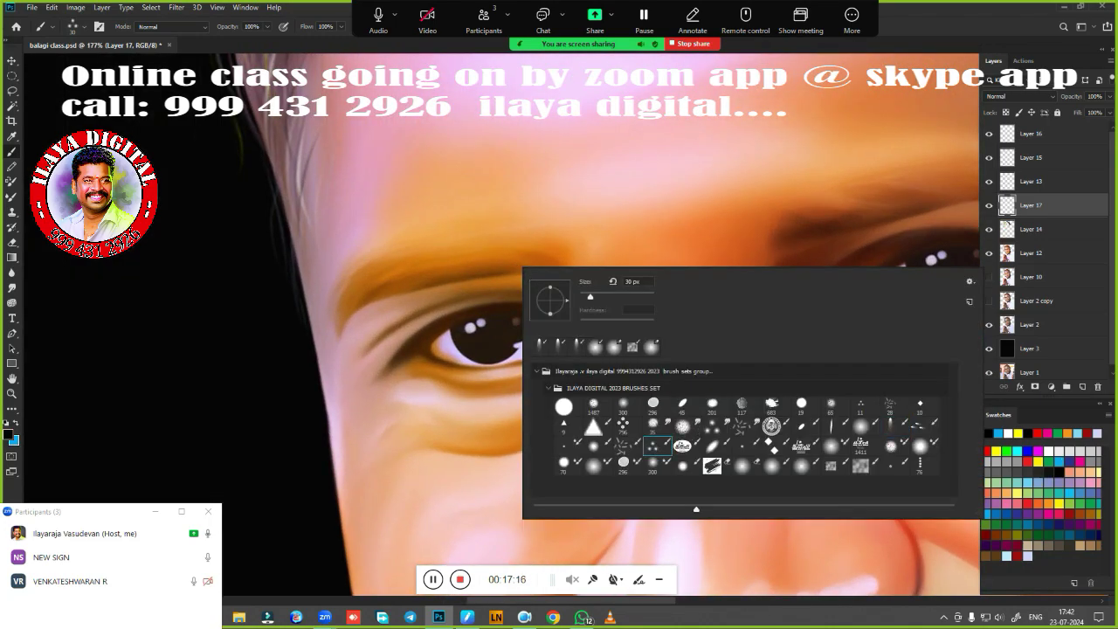
{"action": "left_click", "coordinate": [940, 30]}
{"action": "mouse_move", "coordinate": [551, 426]}
{"action": "left_mouse_down"}
{"action": "mouse_move", "coordinate": [580, 440]}
{"action": "mouse_move", "coordinate": [591, 498]}
{"action": "left_mouse_up"}
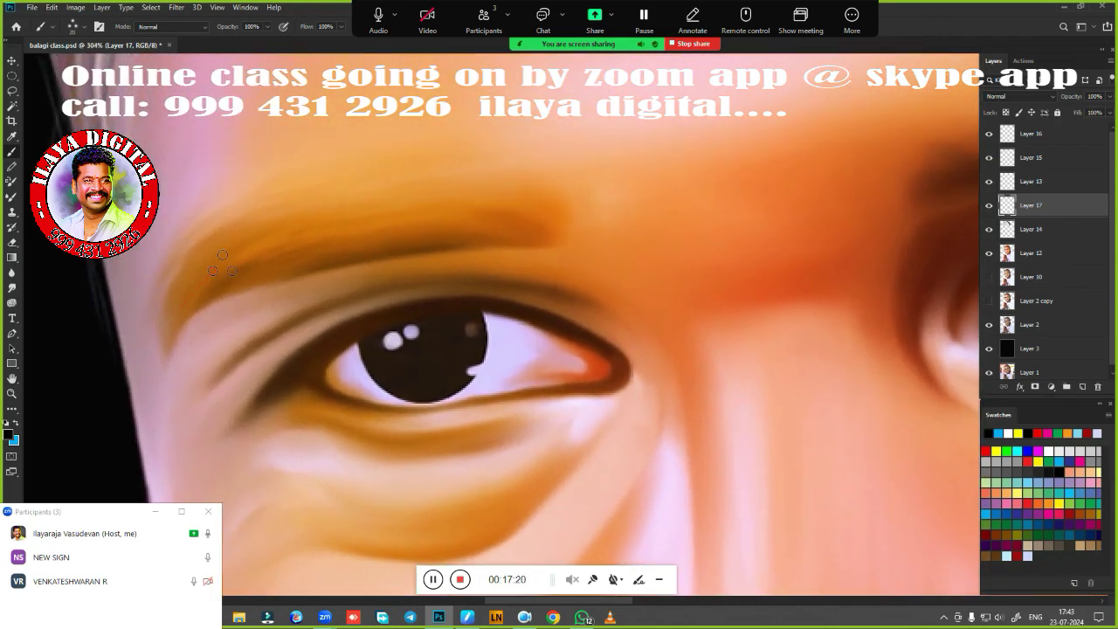
{"action": "left_click_drag", "start_coordinate": [201, 290], "coordinate": [435, 231]}
{"action": "mouse_move", "coordinate": [211, 290]}
{"action": "left_mouse_down"}
{"action": "mouse_move", "coordinate": [426, 210]}
{"action": "mouse_move", "coordinate": [253, 240]}
{"action": "mouse_move", "coordinate": [455, 210]}
{"action": "mouse_move", "coordinate": [262, 253]}
{"action": "mouse_move", "coordinate": [369, 237]}
{"action": "mouse_move", "coordinate": [506, 245]}
{"action": "left_mouse_up"}
{"action": "mouse_move", "coordinate": [263, 284]}
{"action": "left_mouse_down"}
{"action": "mouse_move", "coordinate": [478, 249]}
{"action": "mouse_move", "coordinate": [381, 253]}
{"action": "left_mouse_up"}
{"action": "mouse_move", "coordinate": [173, 306]}
{"action": "left_mouse_down"}
{"action": "mouse_move", "coordinate": [295, 213]}
{"action": "mouse_move", "coordinate": [237, 263]}
{"action": "left_mouse_up"}
Paint curved black hairs at the inner end of the left-hand eyebrow and blend them into its middle
{"action": "left_click_drag", "start_coordinate": [495, 185], "coordinate": [581, 217]}
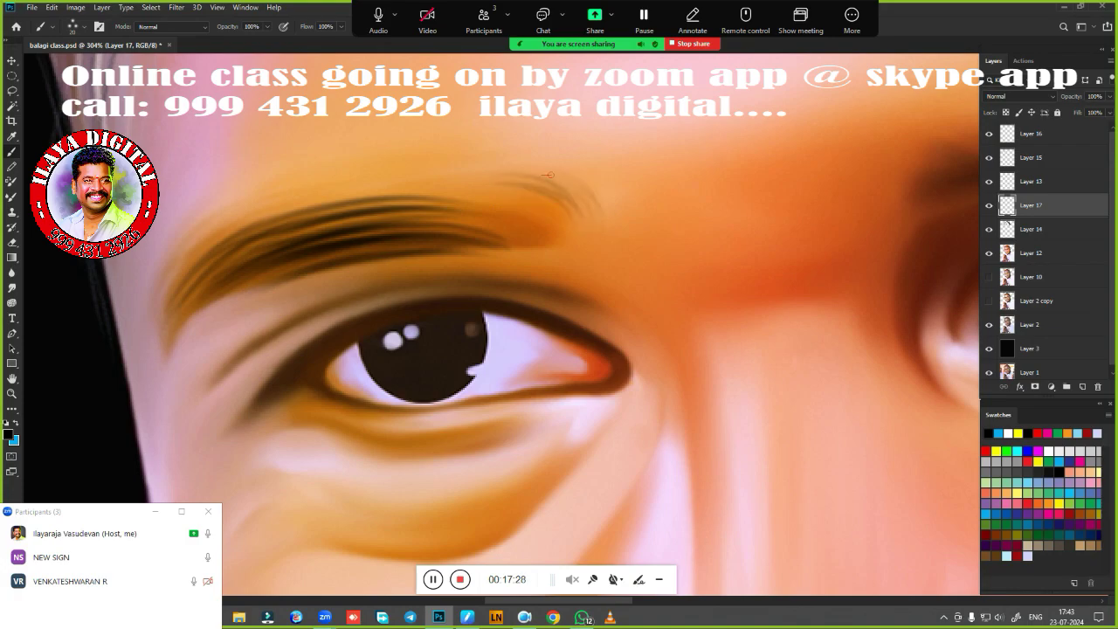
{"action": "left_click_drag", "start_coordinate": [547, 179], "coordinate": [597, 237]}
{"action": "mouse_move", "coordinate": [523, 197]}
{"action": "left_mouse_down"}
{"action": "mouse_move", "coordinate": [560, 235]}
{"action": "mouse_move", "coordinate": [467, 197]}
{"action": "left_mouse_up"}
{"action": "left_click_drag", "start_coordinate": [528, 220], "coordinate": [458, 194]}
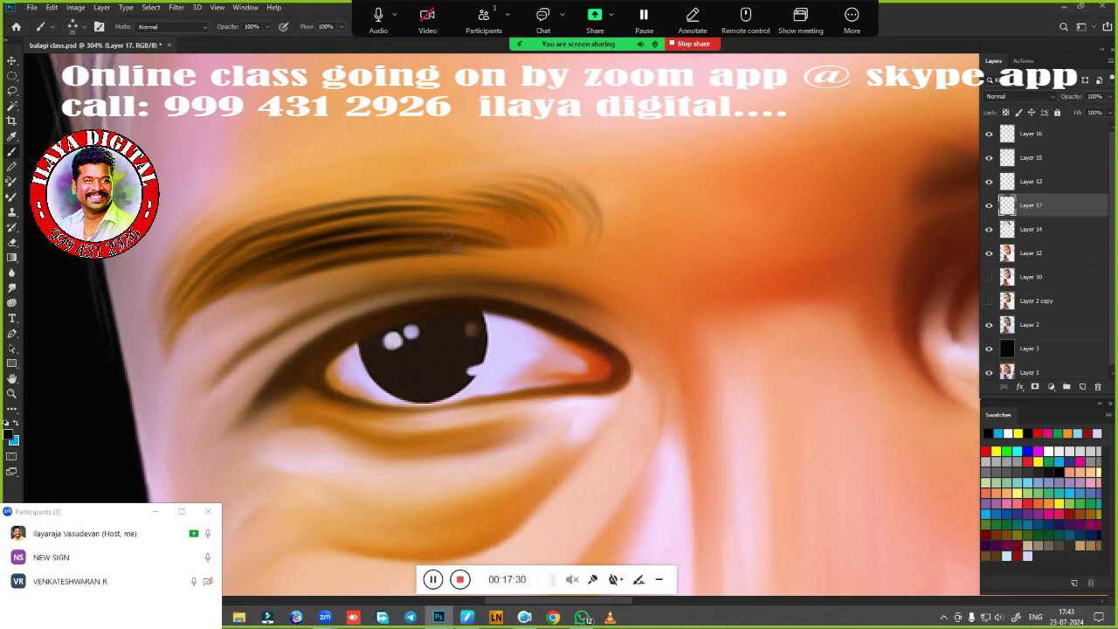
{"action": "mouse_move", "coordinate": [529, 240]}
{"action": "left_mouse_down"}
{"action": "mouse_move", "coordinate": [442, 210]}
{"action": "mouse_move", "coordinate": [457, 211]}
{"action": "left_mouse_up"}
Switch the foreground colour to blue and paint highlight hairs through the middle of the left-hand eyebrow
{"action": "key", "text": "z"}
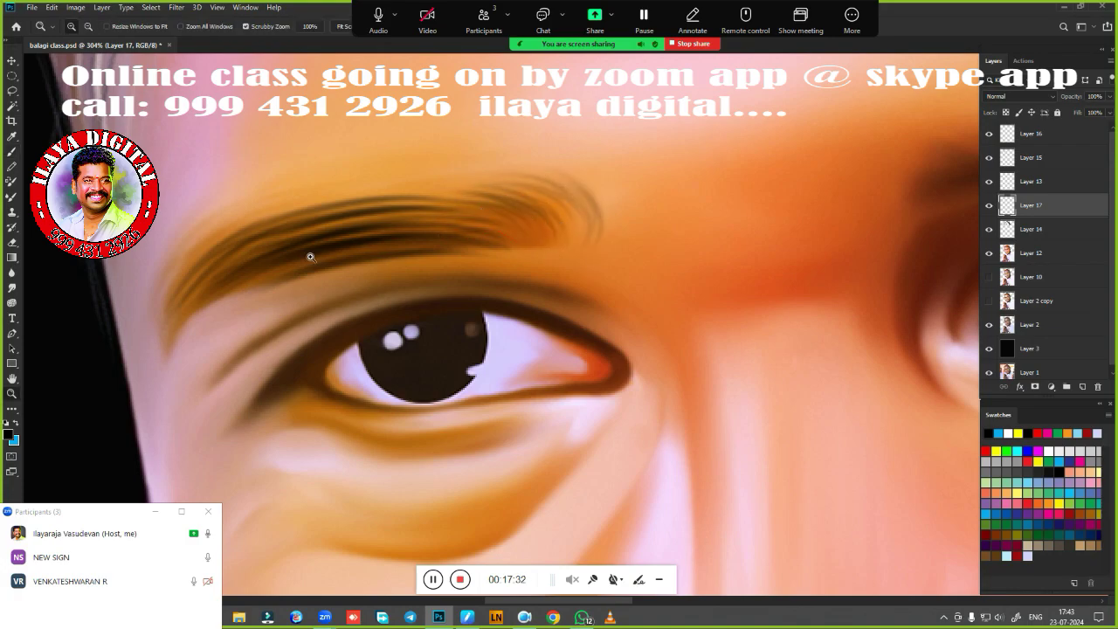
{"action": "key", "text": "b"}
{"action": "key", "text": "x"}
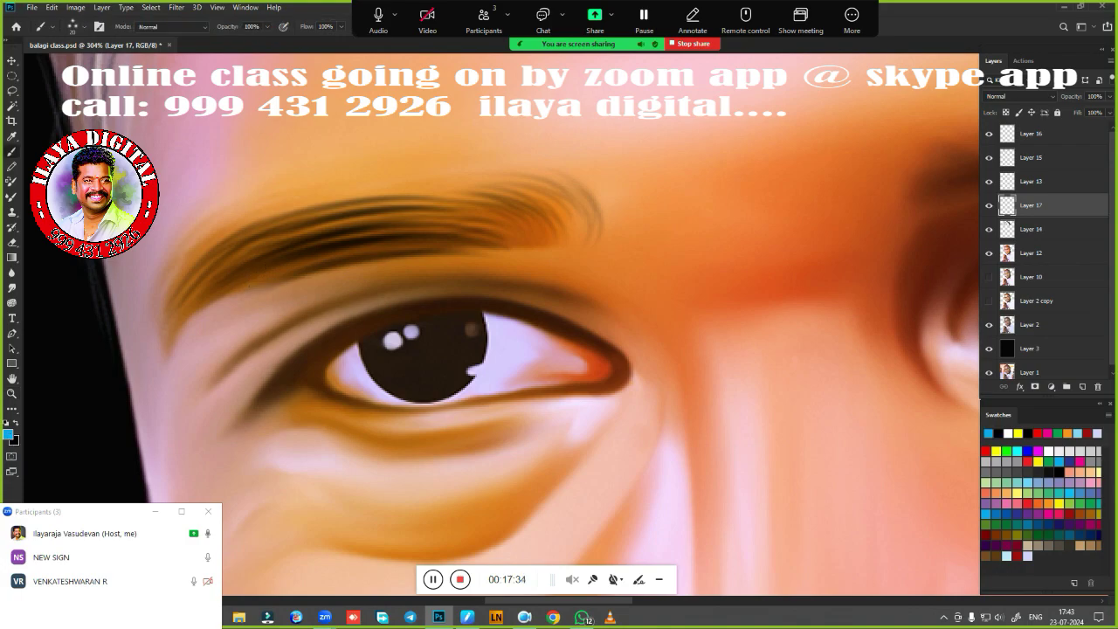
{"action": "left_click_drag", "start_coordinate": [463, 232], "coordinate": [271, 254]}
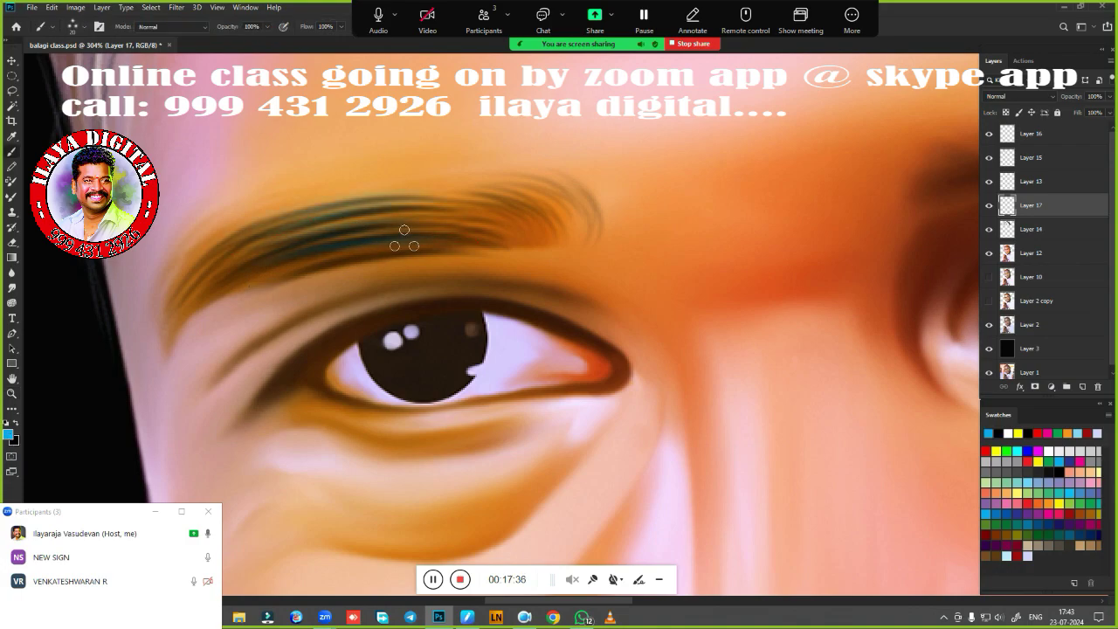
Switch back to black and paint hair strokes along the right-hand eyebrow from its inner end to its outer tail
{"action": "left_click_drag", "start_coordinate": [777, 312], "coordinate": [61, 459]}
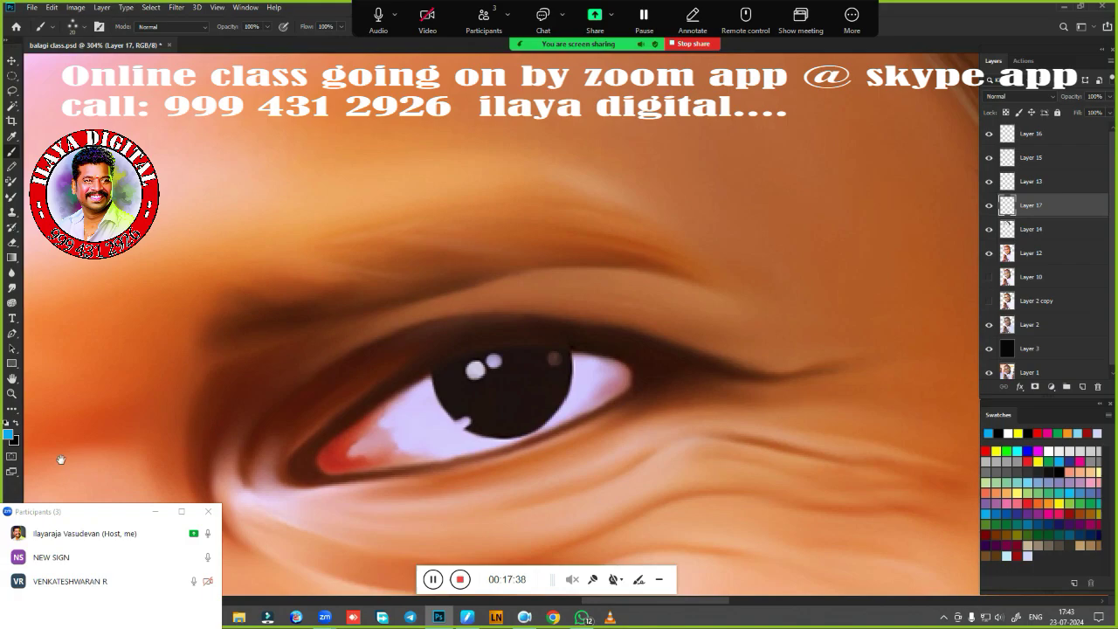
{"action": "key", "text": "x"}
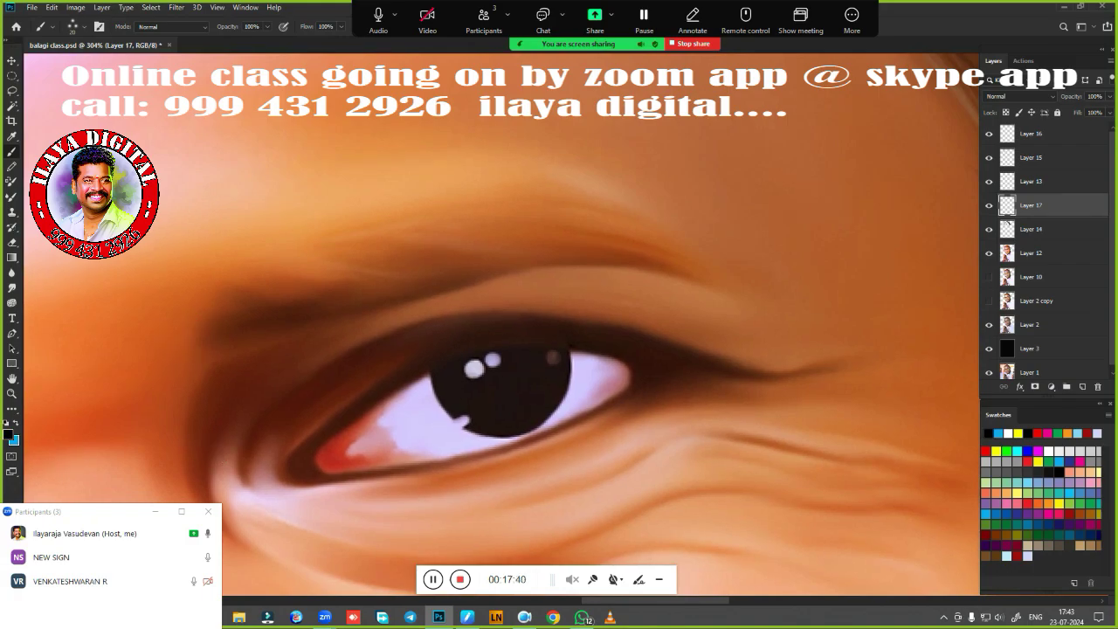
{"action": "left_click_drag", "start_coordinate": [196, 294], "coordinate": [306, 305]}
{"action": "left_click_drag", "start_coordinate": [239, 278], "coordinate": [347, 284]}
{"action": "left_click_drag", "start_coordinate": [272, 270], "coordinate": [390, 280]}
{"action": "mouse_move", "coordinate": [309, 258]}
{"action": "left_mouse_down"}
{"action": "mouse_move", "coordinate": [421, 268]}
{"action": "mouse_move", "coordinate": [471, 245]}
{"action": "left_mouse_up"}
{"action": "mouse_move", "coordinate": [393, 251]}
{"action": "left_mouse_down"}
{"action": "mouse_move", "coordinate": [546, 225]}
{"action": "mouse_move", "coordinate": [686, 229]}
{"action": "left_mouse_up"}
{"action": "left_click_drag", "start_coordinate": [406, 251], "coordinate": [660, 211]}
{"action": "mouse_move", "coordinate": [507, 235]}
{"action": "left_mouse_down"}
{"action": "mouse_move", "coordinate": [647, 205]}
{"action": "mouse_move", "coordinate": [721, 271]}
{"action": "left_mouse_up"}
{"action": "left_click_drag", "start_coordinate": [514, 220], "coordinate": [703, 254]}
{"action": "mouse_move", "coordinate": [437, 197]}
{"action": "left_mouse_down"}
{"action": "mouse_move", "coordinate": [553, 194]}
{"action": "mouse_move", "coordinate": [646, 222]}
{"action": "left_mouse_up"}
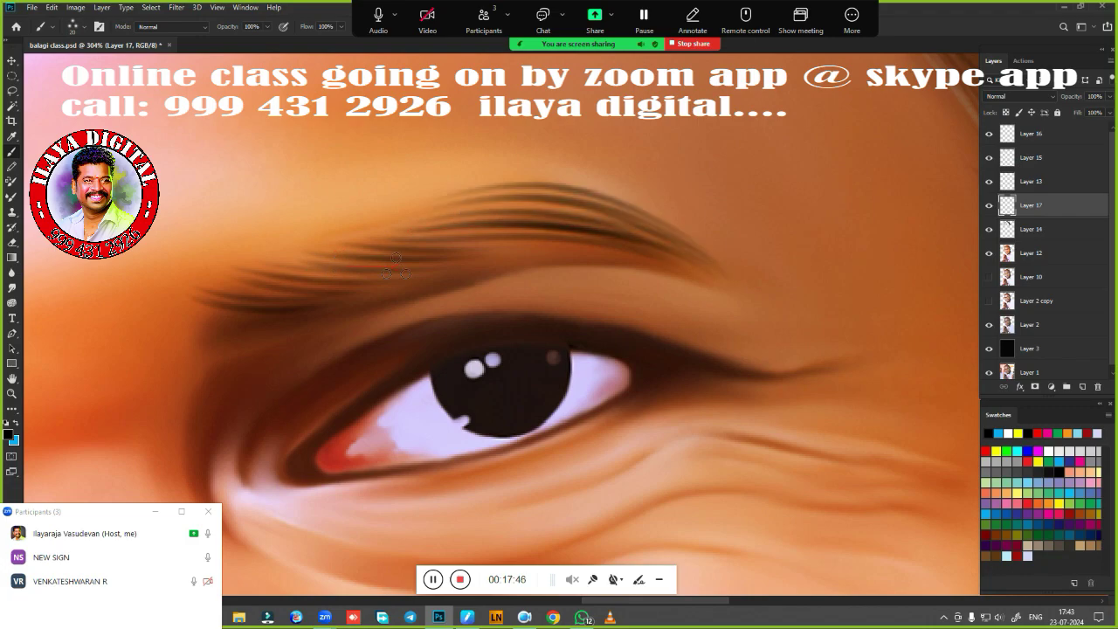
Fill in the lower edge and middle of the right-hand eyebrow with more black hair strokes
{"action": "left_click_drag", "start_coordinate": [396, 265], "coordinate": [642, 255]}
{"action": "left_click_drag", "start_coordinate": [449, 257], "coordinate": [648, 259]}
{"action": "left_click_drag", "start_coordinate": [297, 287], "coordinate": [421, 289]}
{"action": "left_click_drag", "start_coordinate": [341, 272], "coordinate": [465, 268]}
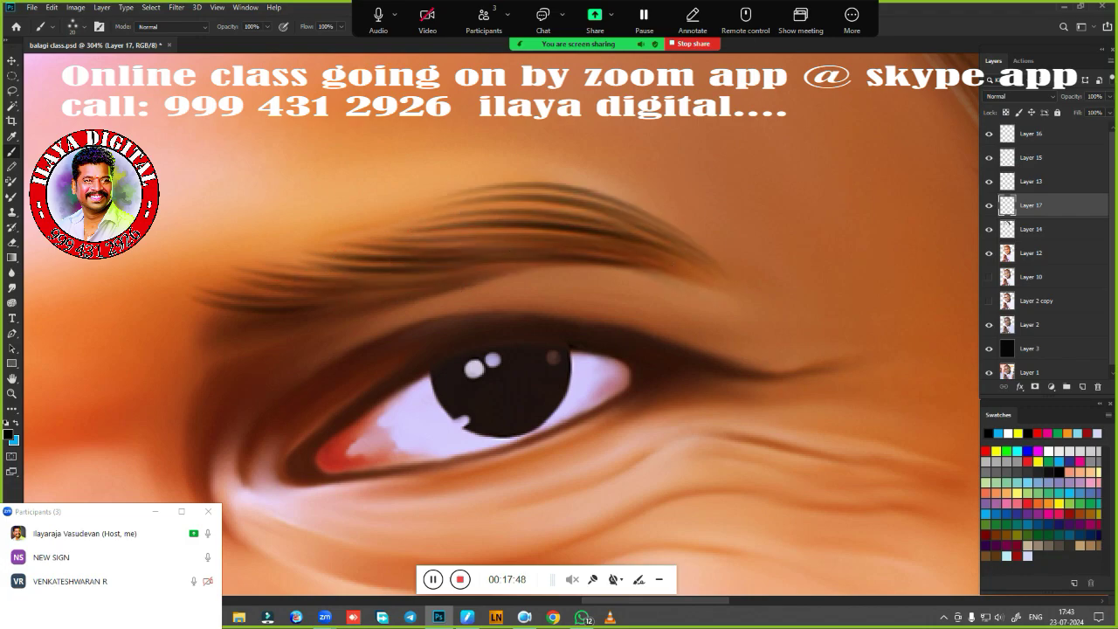
{"action": "left_click_drag", "start_coordinate": [374, 243], "coordinate": [506, 233]}
{"action": "left_click_drag", "start_coordinate": [398, 285], "coordinate": [685, 262]}
{"action": "mouse_move", "coordinate": [465, 265]}
{"action": "left_mouse_down"}
{"action": "mouse_move", "coordinate": [548, 286]}
{"action": "mouse_move", "coordinate": [516, 299]}
{"action": "mouse_move", "coordinate": [498, 296]}
{"action": "mouse_move", "coordinate": [660, 247]}
{"action": "left_mouse_up"}
Switch to blue and paint highlight hairs along the middle of the right-hand eyebrow
{"action": "key", "text": "x"}
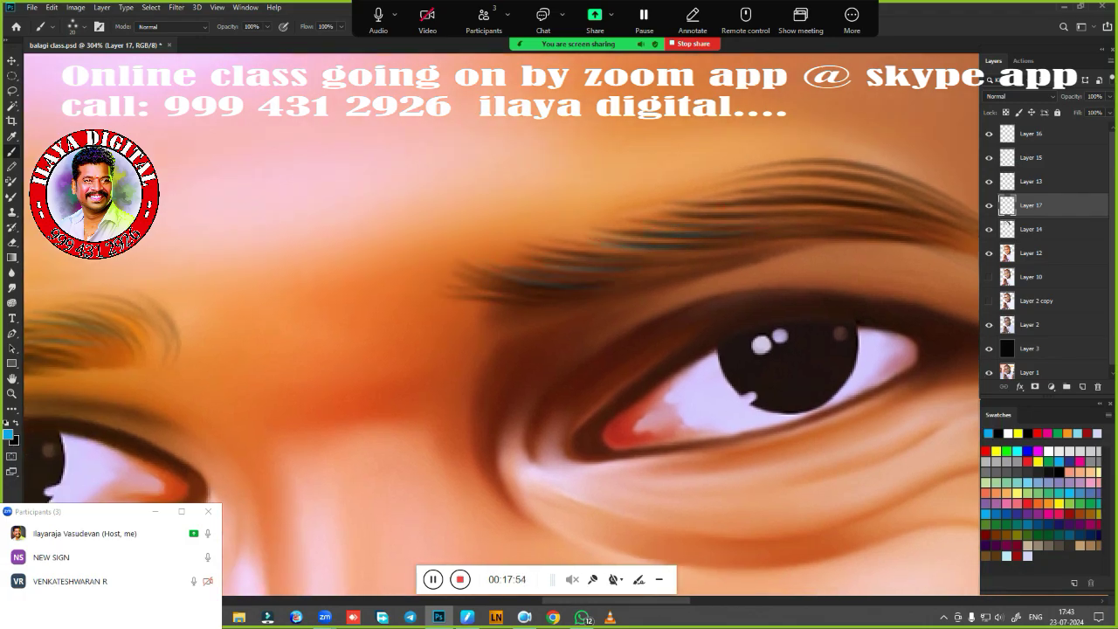
{"action": "left_click_drag", "start_coordinate": [743, 215], "coordinate": [830, 213]}
{"action": "left_click_drag", "start_coordinate": [744, 245], "coordinate": [530, 241]}
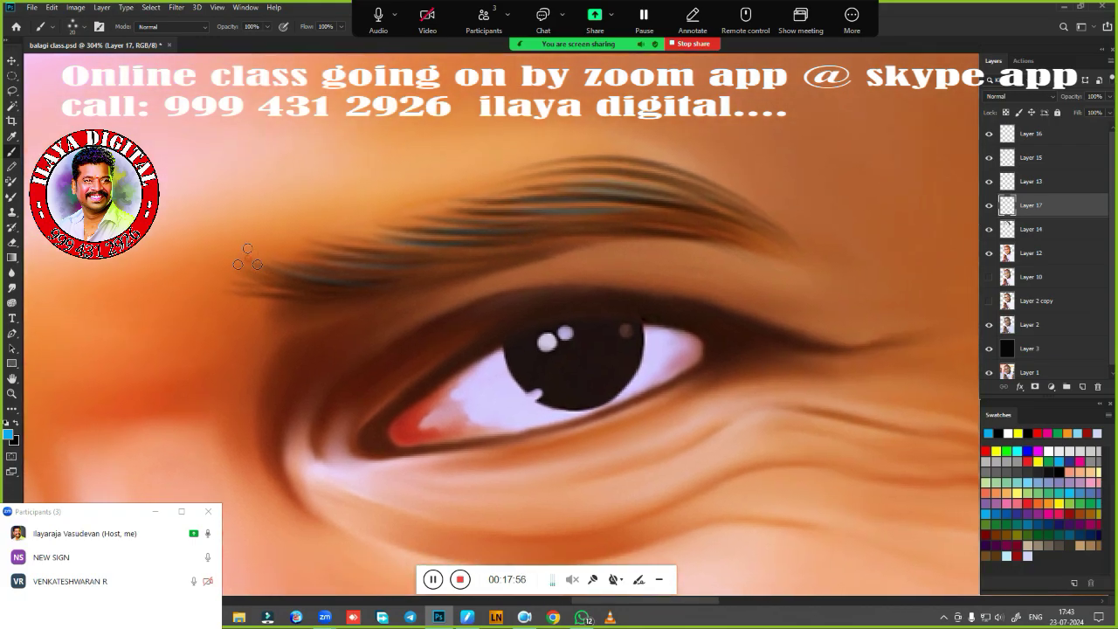
Paint fine curved black hairs around the inner end of the left-hand eyebrow
{"action": "left_click_drag", "start_coordinate": [354, 296], "coordinate": [240, 281]}
{"action": "left_click_drag", "start_coordinate": [455, 425], "coordinate": [659, 222]}
{"action": "left_click_drag", "start_coordinate": [405, 225], "coordinate": [462, 242]}
{"action": "left_click_drag", "start_coordinate": [461, 242], "coordinate": [410, 457]}
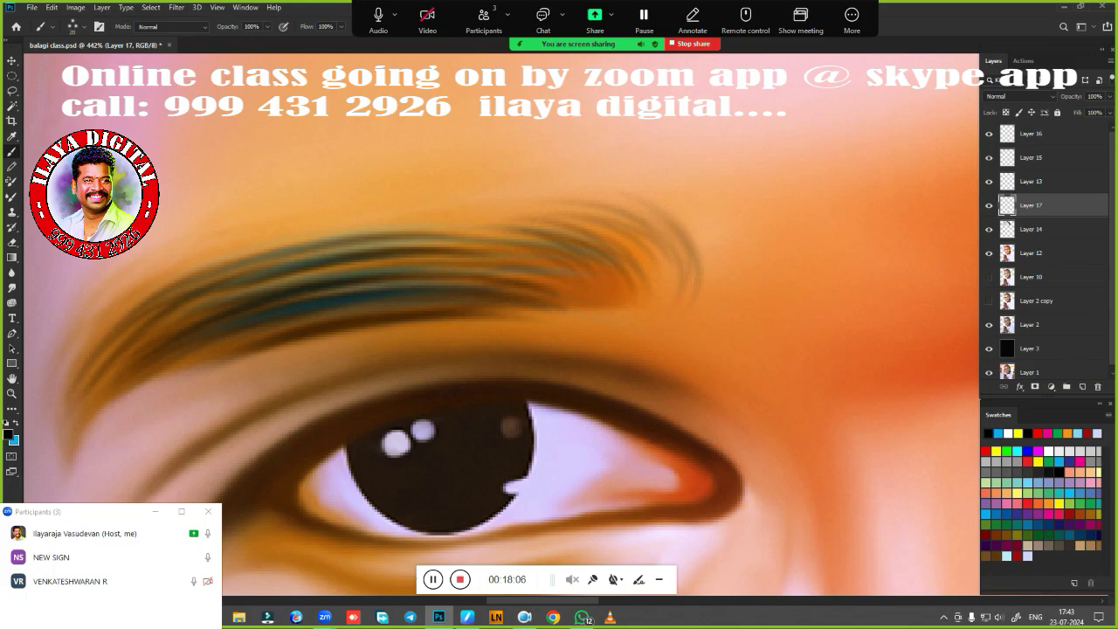
{"action": "key", "text": "x"}
{"action": "left_click_drag", "start_coordinate": [660, 371], "coordinate": [235, 289]}
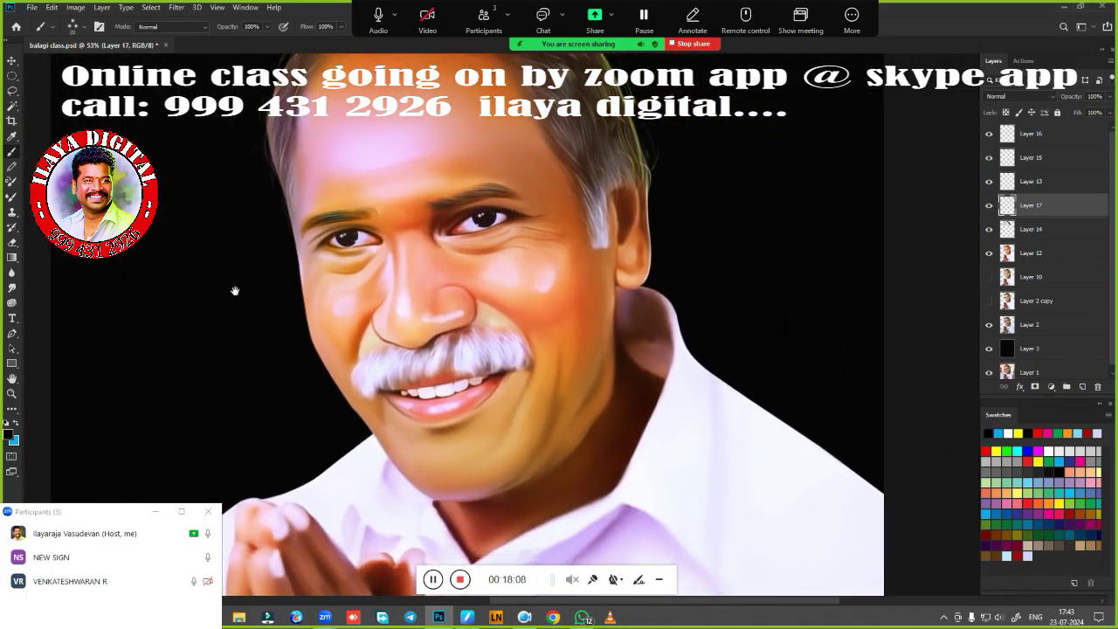
Sample a pale bluish-white tone from the moustache as the foreground colour
{"action": "left_click_drag", "start_coordinate": [422, 402], "coordinate": [494, 429]}
{"action": "left_click_drag", "start_coordinate": [553, 391], "coordinate": [639, 457]}
{"action": "left_click_drag", "start_coordinate": [552, 414], "coordinate": [581, 457]}
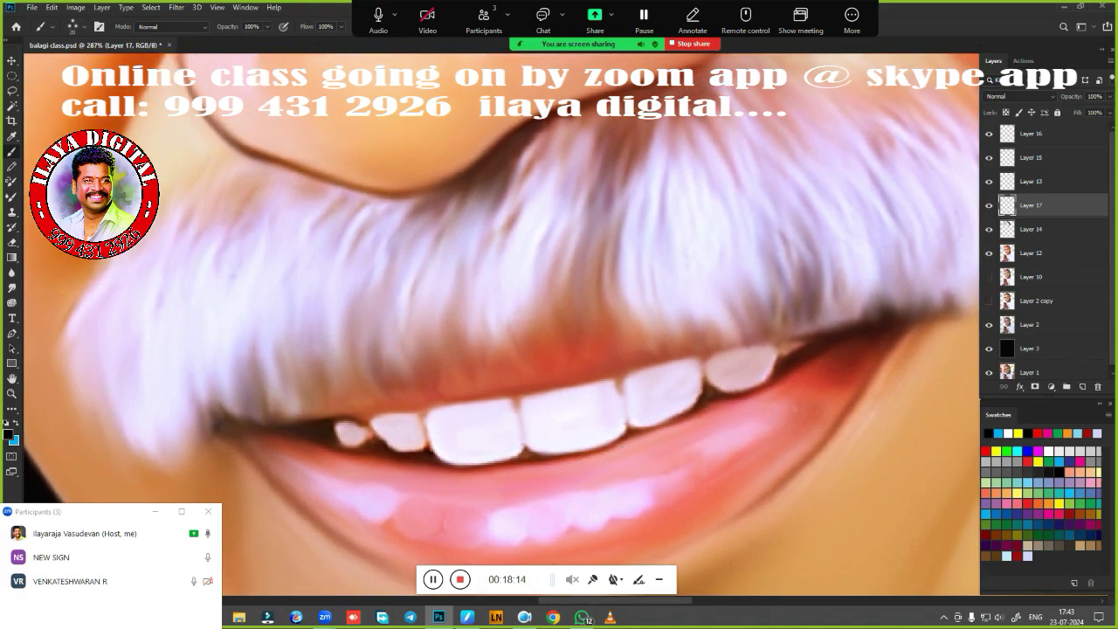
{"action": "left_click", "coordinate": [12, 435]}
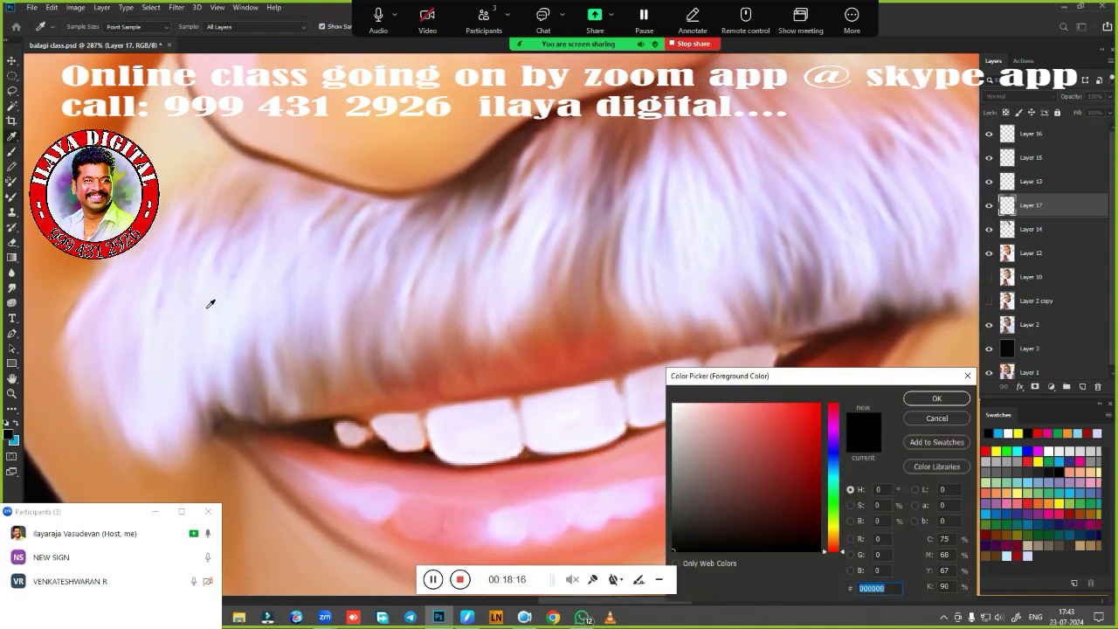
{"action": "left_click", "coordinate": [218, 311]}
{"action": "left_click", "coordinate": [937, 399]}
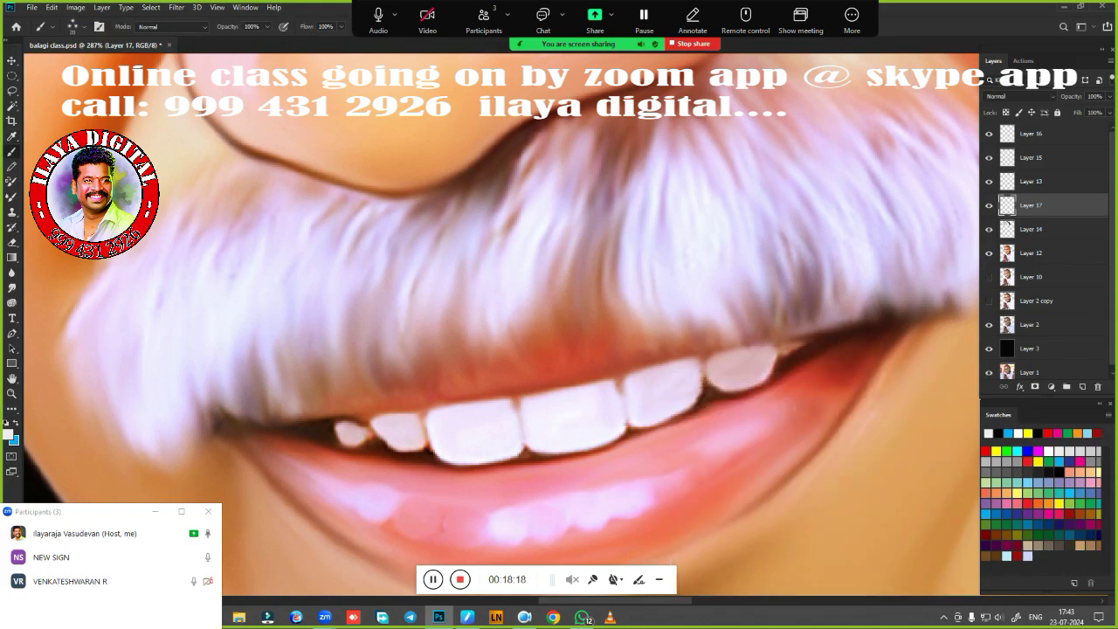
Paint light hair strokes through the left half of the moustache and over its lower edge above the teeth
{"action": "scroll", "coordinate": [569, 462], "scroll_direction": "up", "scroll_amount": 2}
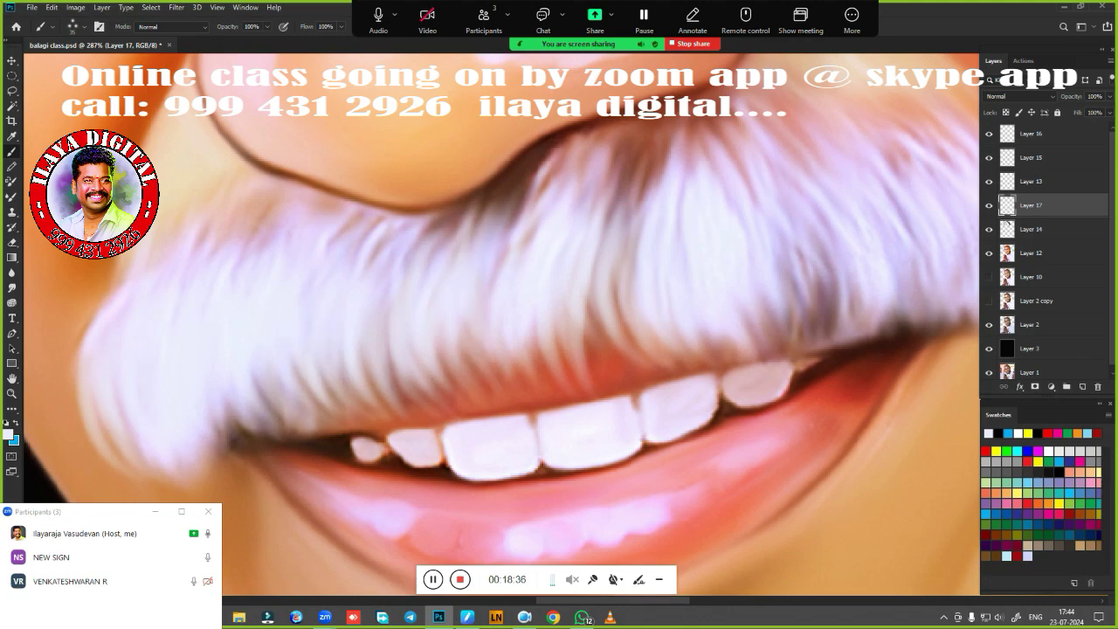
{"action": "left_click_drag", "start_coordinate": [449, 339], "coordinate": [475, 399]}
{"action": "left_click_drag", "start_coordinate": [461, 255], "coordinate": [508, 386]}
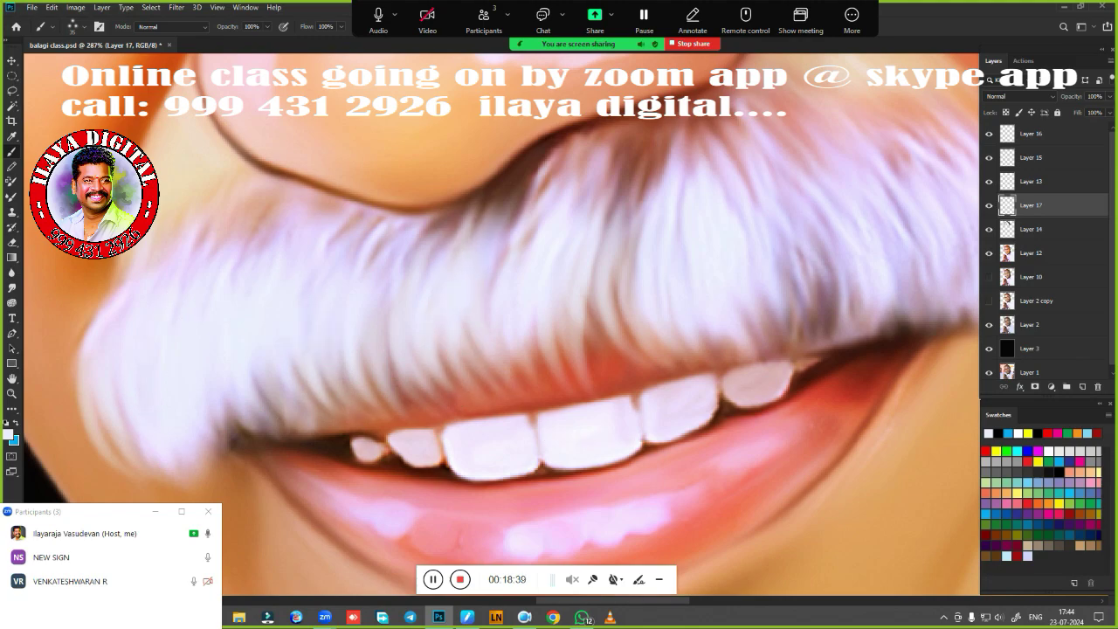
Paint curved light hairs around the moustache's right-hand end and undo the last two strokes
{"action": "left_click_drag", "start_coordinate": [609, 395], "coordinate": [418, 422]}
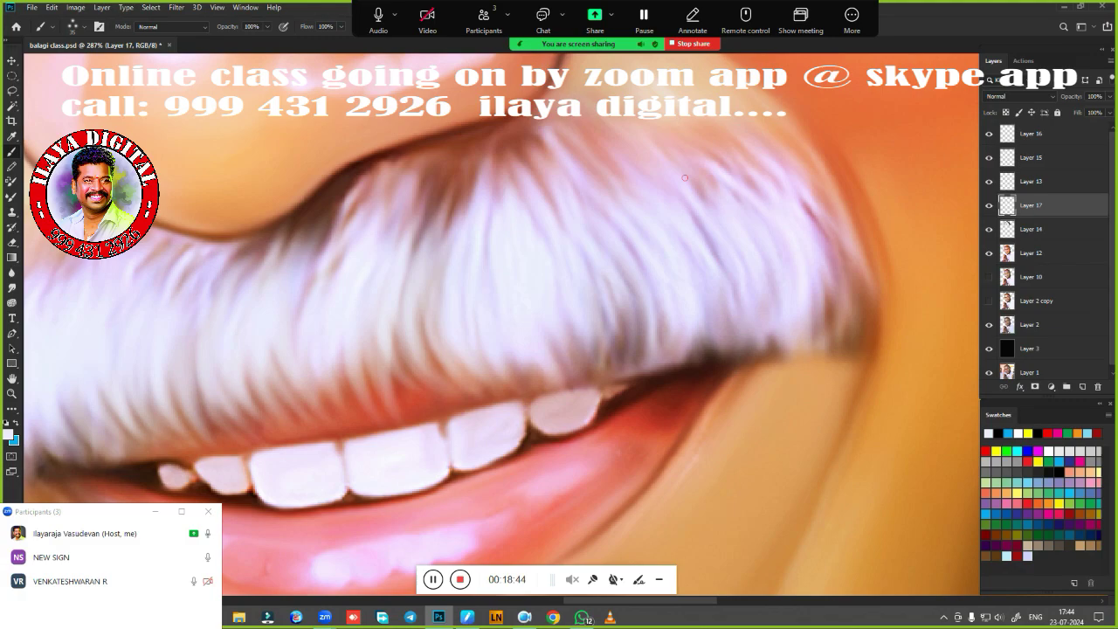
{"action": "left_click_drag", "start_coordinate": [793, 181], "coordinate": [857, 337]}
{"action": "left_click_drag", "start_coordinate": [807, 162], "coordinate": [877, 344]}
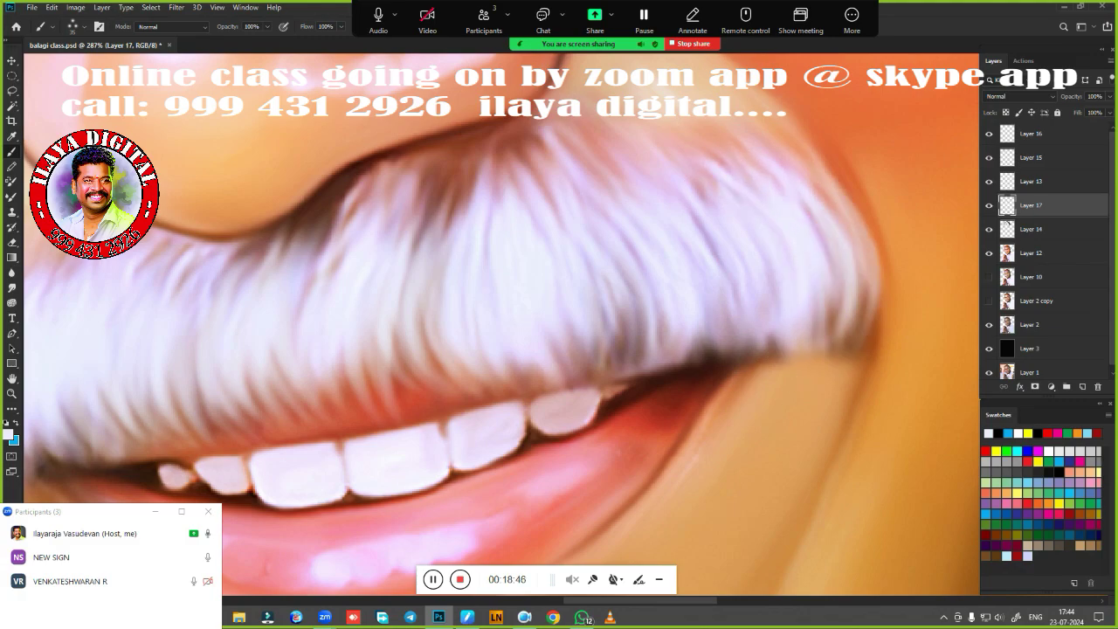
{"action": "mouse_move", "coordinate": [826, 182]}
{"action": "left_mouse_down"}
{"action": "mouse_move", "coordinate": [908, 350]}
{"action": "mouse_move", "coordinate": [893, 316]}
{"action": "left_mouse_up"}
{"action": "key", "text": "ctrl+z"}
{"action": "key", "text": "ctrl+z"}
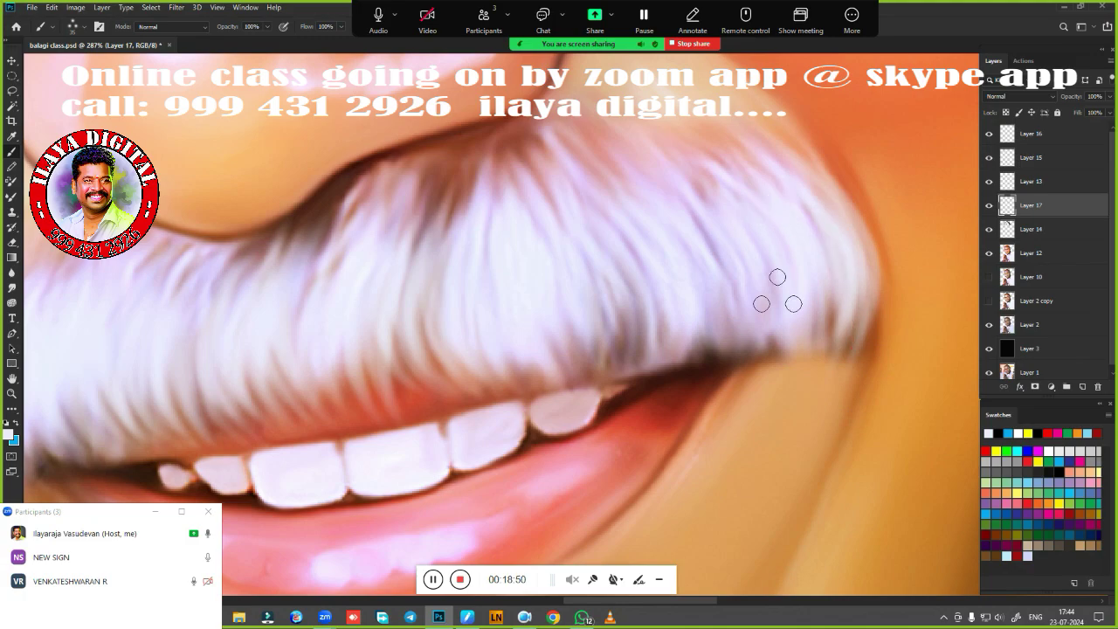
Add more light hair strokes across the right half of the moustache and its centre below the nose
{"action": "left_click_drag", "start_coordinate": [591, 239], "coordinate": [612, 348]}
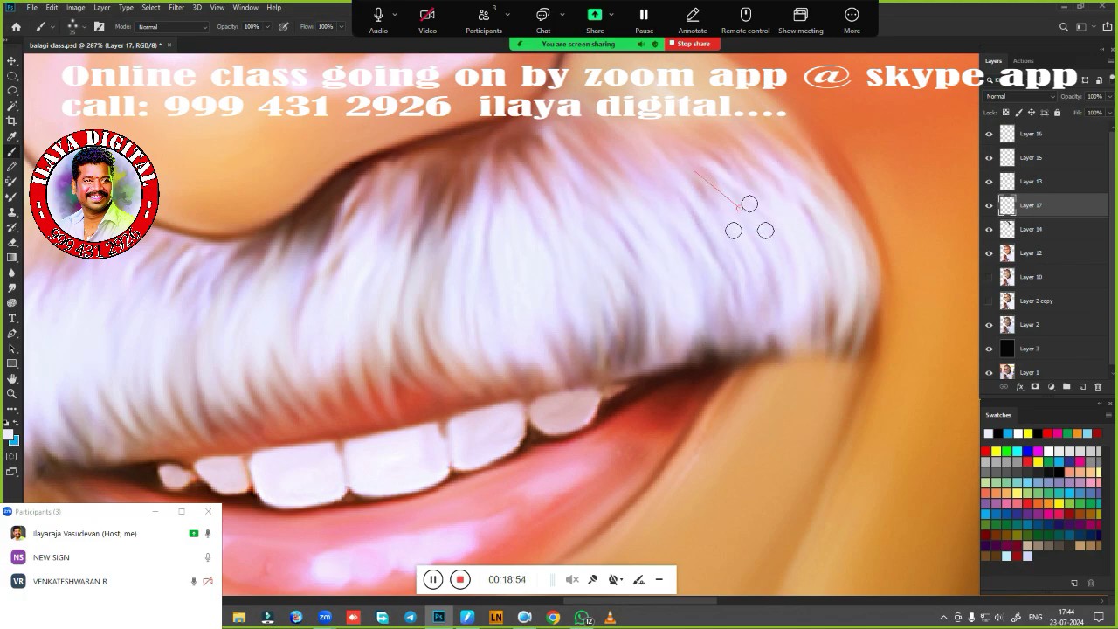
{"action": "left_click_drag", "start_coordinate": [583, 237], "coordinate": [604, 323]}
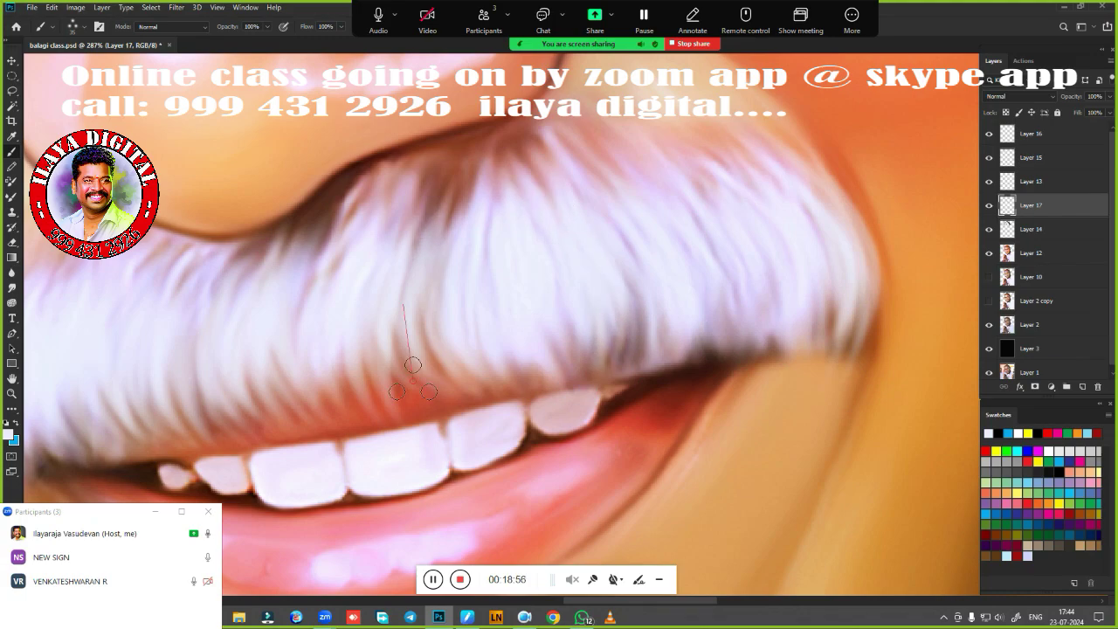
{"action": "left_click_drag", "start_coordinate": [415, 337], "coordinate": [497, 364]}
{"action": "left_click_drag", "start_coordinate": [451, 321], "coordinate": [646, 290]}
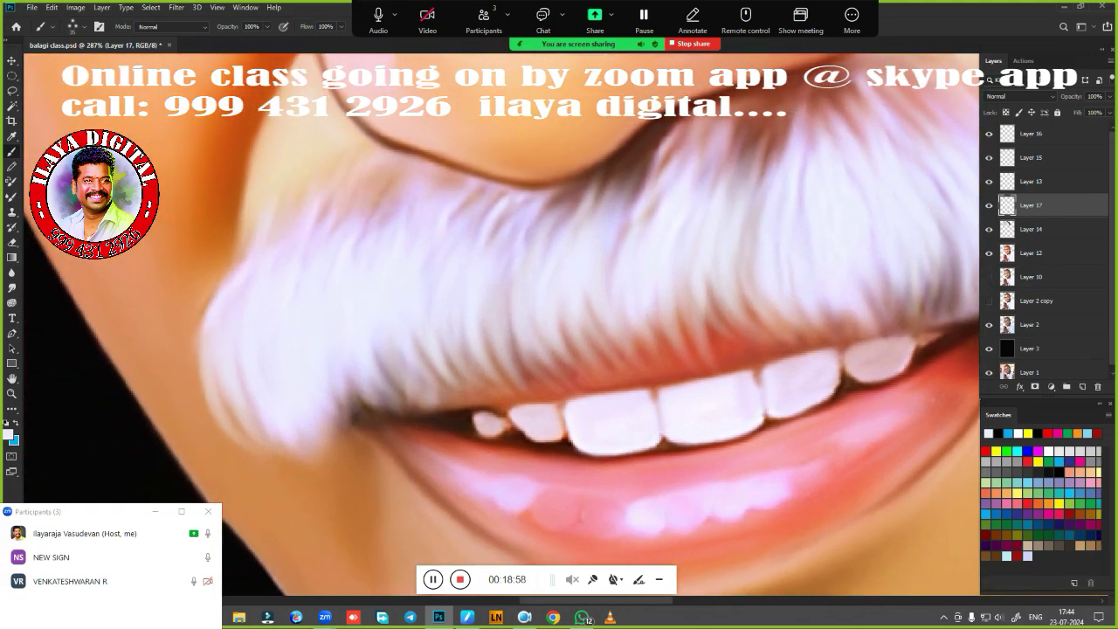
{"action": "left_click_drag", "start_coordinate": [652, 417], "coordinate": [542, 419]}
{"action": "left_click_drag", "start_coordinate": [526, 382], "coordinate": [637, 423]}
{"action": "left_click_drag", "start_coordinate": [507, 210], "coordinate": [420, 434]}
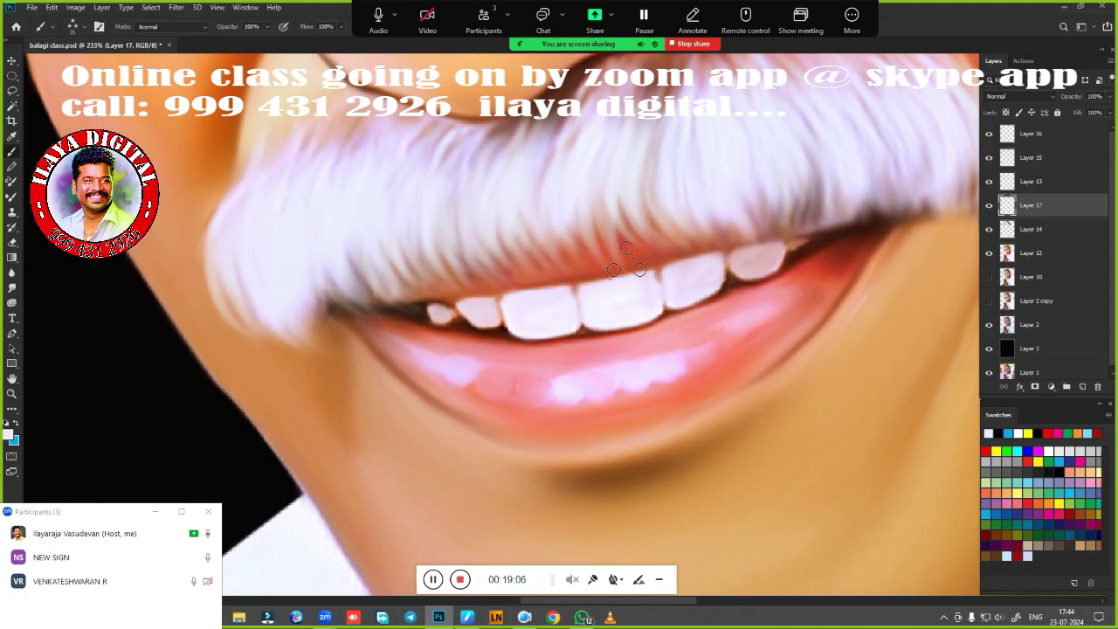
{"action": "left_click_drag", "start_coordinate": [819, 227], "coordinate": [570, 349]}
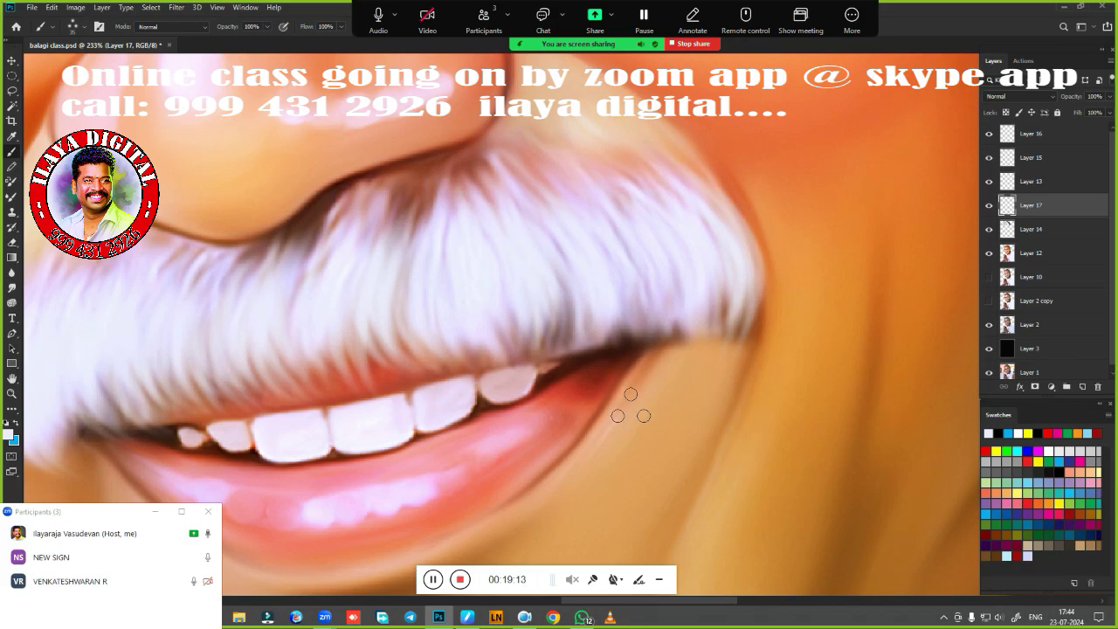
Keep the pale sampled colour unchanged, choose a pink swatch and paint fine pink hairs through the moustache's right half
{"action": "left_click", "coordinate": [8, 434]}
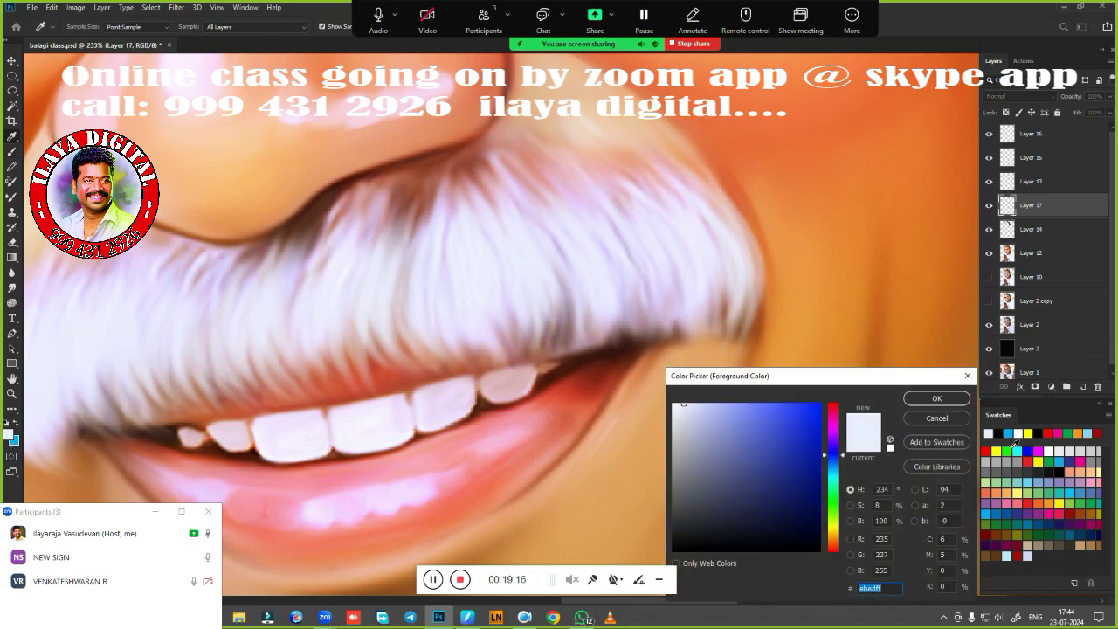
{"action": "left_click", "coordinate": [958, 420]}
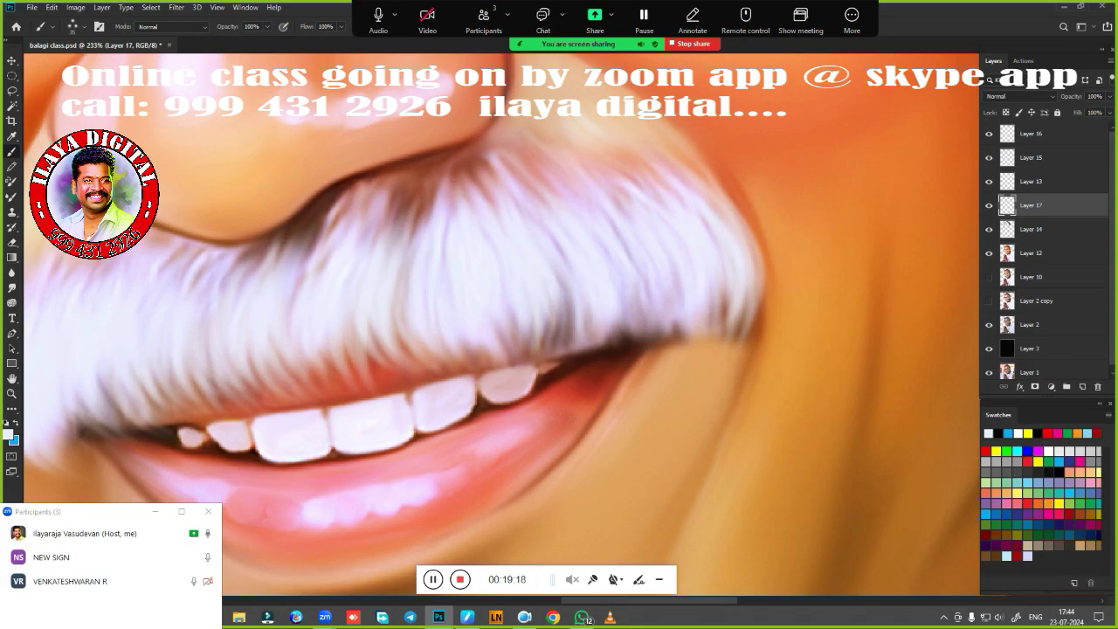
{"action": "left_click", "coordinate": [1007, 505]}
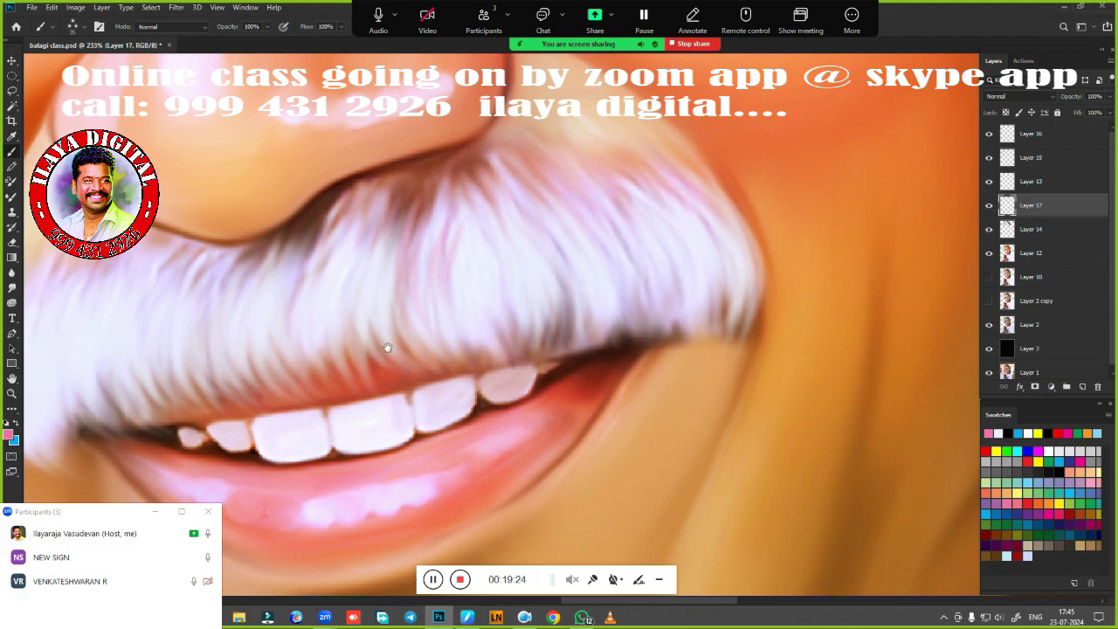
Choose the yellow swatch and paint fine yellow hairs in the left half of the moustache
{"action": "left_click_drag", "start_coordinate": [387, 349], "coordinate": [716, 332]}
{"action": "left_click", "coordinate": [996, 451]}
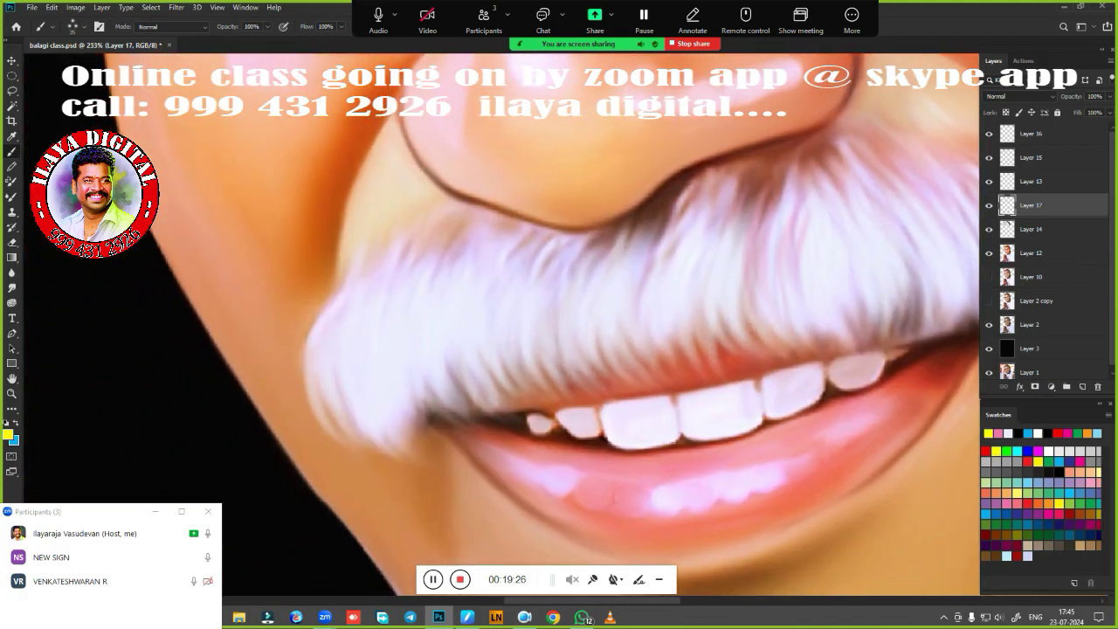
{"action": "left_click_drag", "start_coordinate": [449, 272], "coordinate": [431, 314]}
{"action": "left_click_drag", "start_coordinate": [483, 263], "coordinate": [475, 303]}
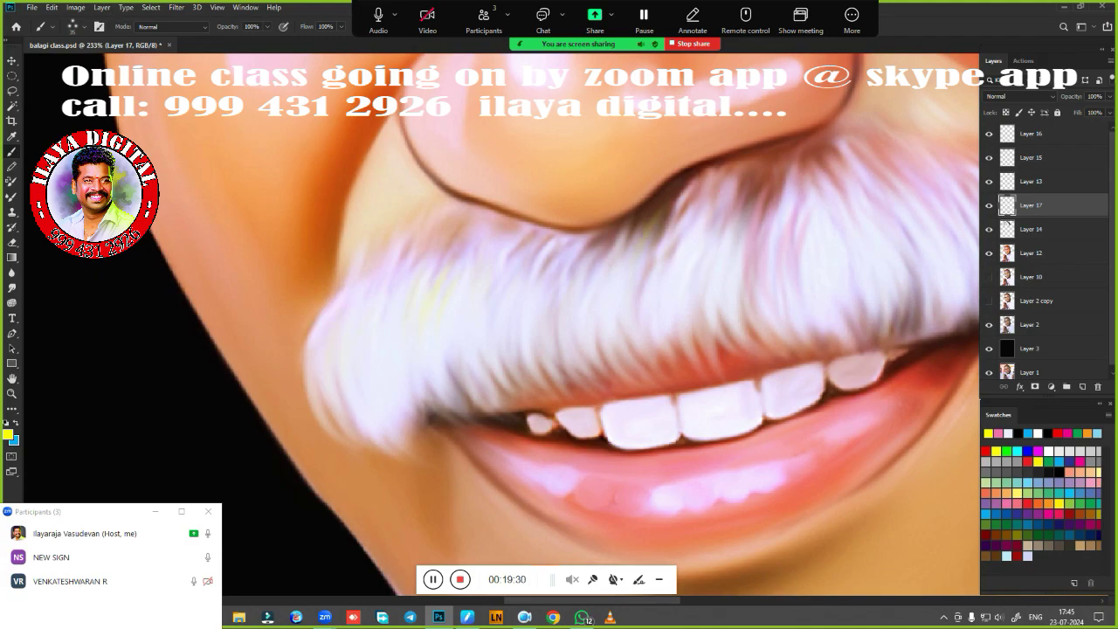
Add a new layer directly above Layer 12
{"action": "scroll", "coordinate": [647, 445], "scroll_direction": "down", "scroll_amount": 2}
{"action": "left_click_drag", "start_coordinate": [646, 445], "coordinate": [392, 405]}
{"action": "scroll", "coordinate": [402, 409], "scroll_direction": "down", "scroll_amount": 3}
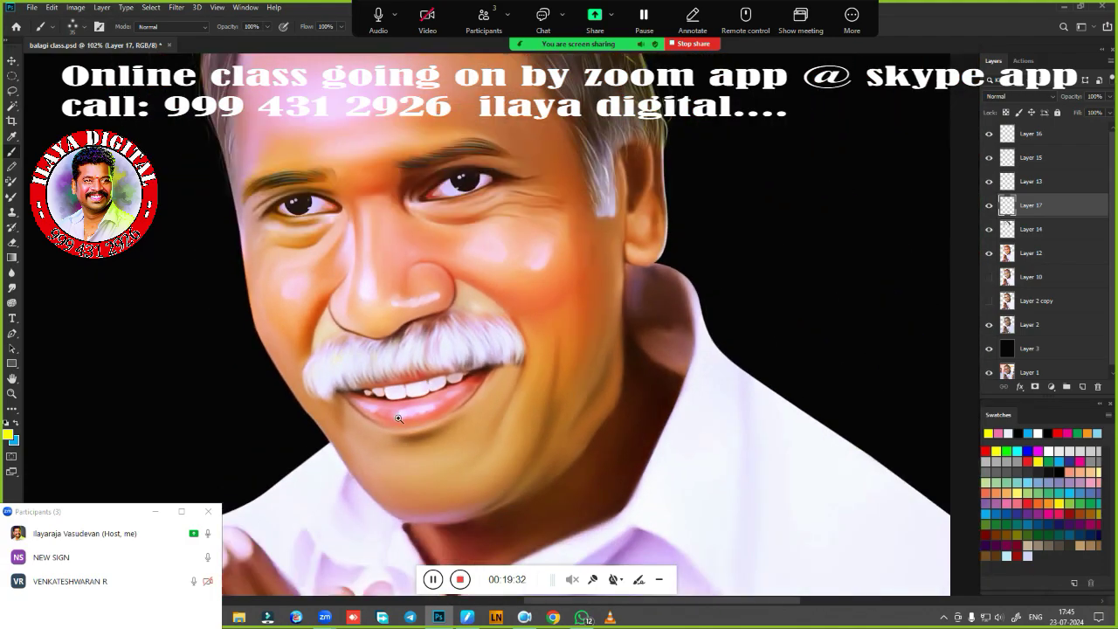
{"action": "left_click_drag", "start_coordinate": [451, 449], "coordinate": [486, 466]}
{"action": "scroll", "coordinate": [487, 468], "scroll_direction": "down", "scroll_amount": 1}
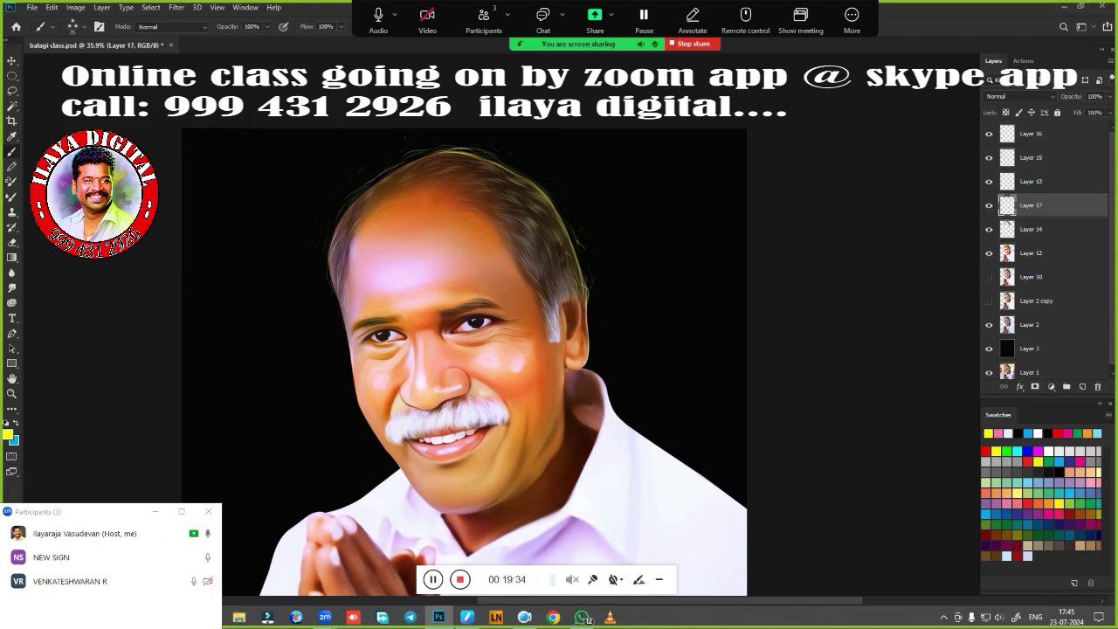
{"action": "scroll", "coordinate": [540, 425], "scroll_direction": "down", "scroll_amount": 1}
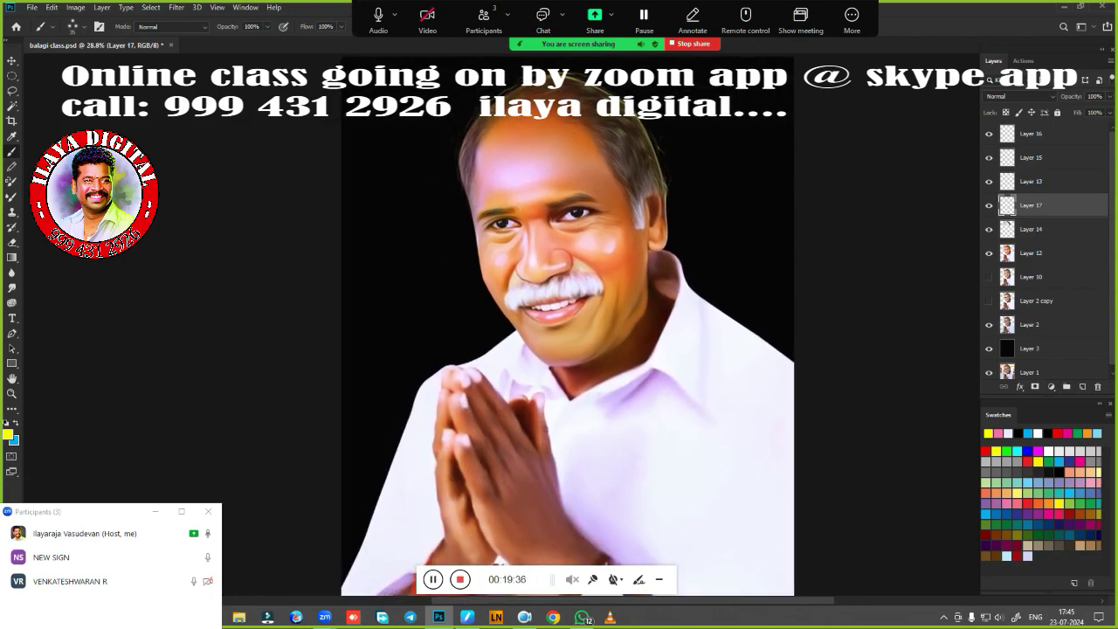
{"action": "left_click", "coordinate": [1057, 256]}
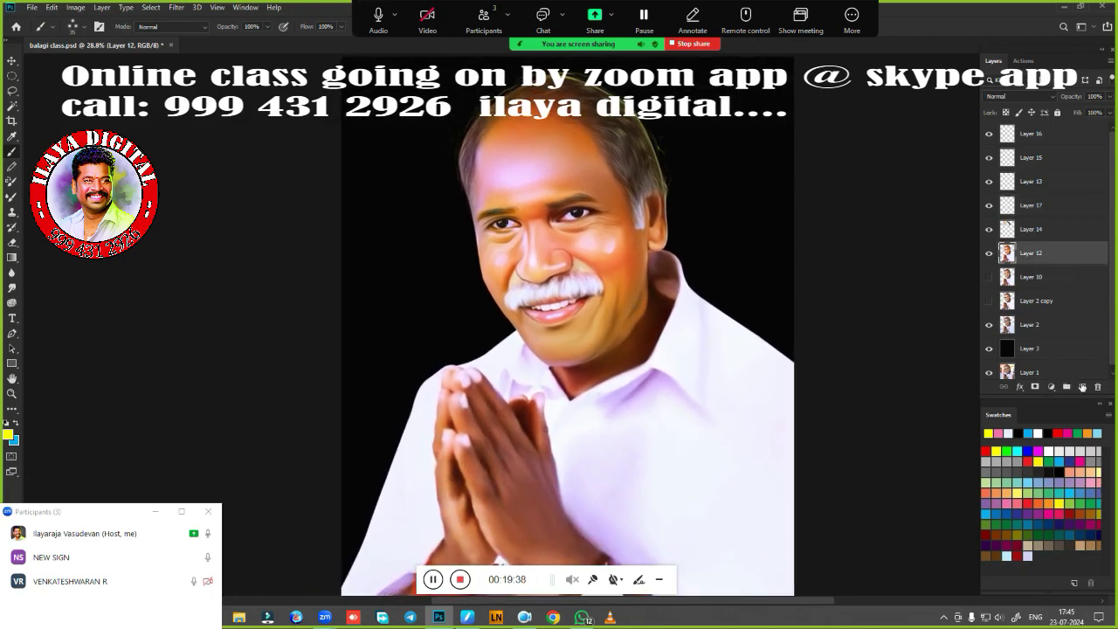
{"action": "left_click", "coordinate": [1082, 387]}
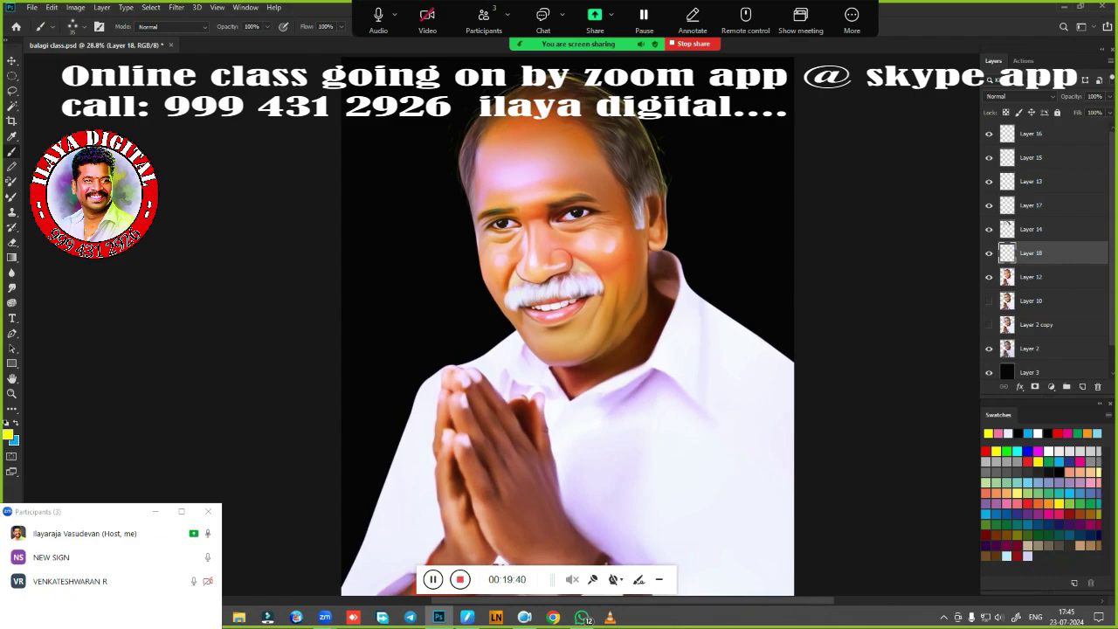
Choose the 19 px round brush with 100% hardness and set the foreground colour to white
{"action": "right_click", "coordinate": [423, 359]}
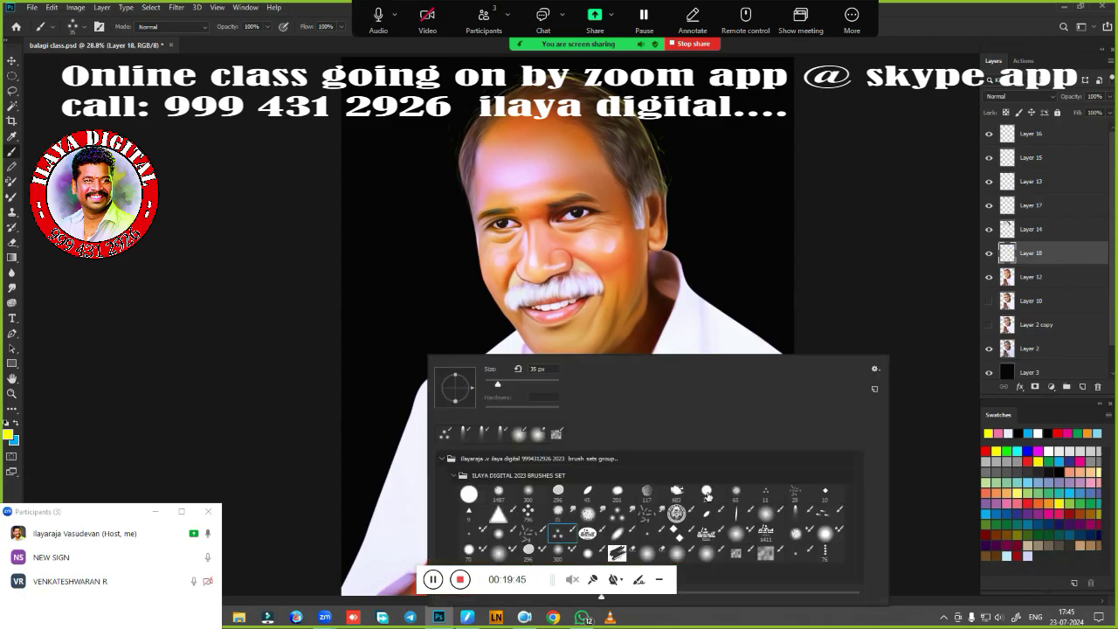
{"action": "left_click", "coordinate": [707, 492]}
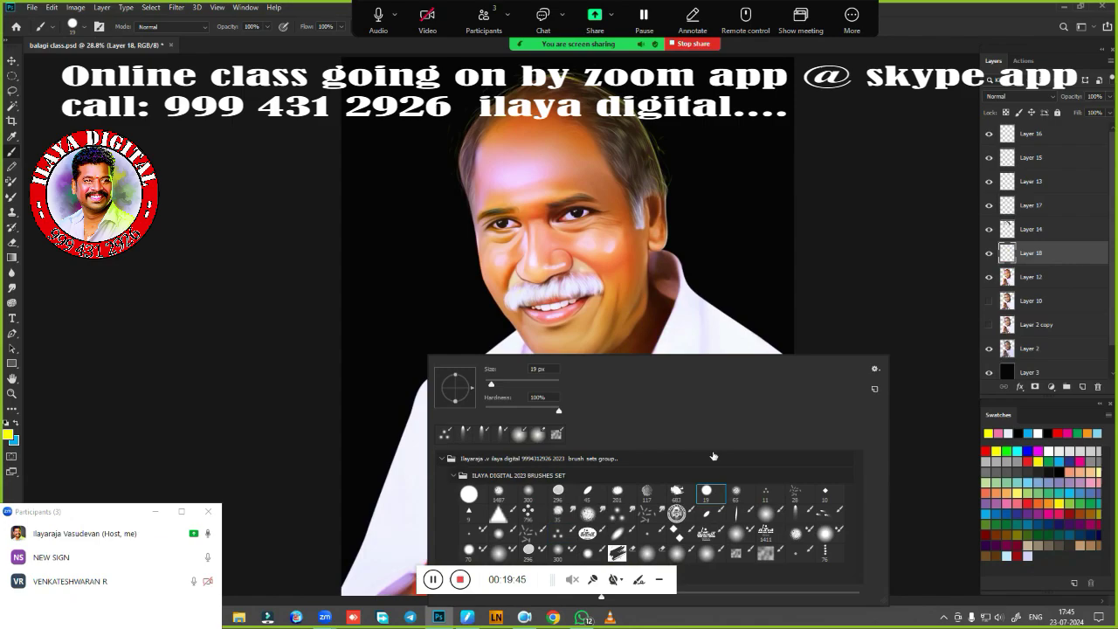
{"action": "left_click", "coordinate": [933, 24]}
{"action": "key", "text": "ctrl+l"}
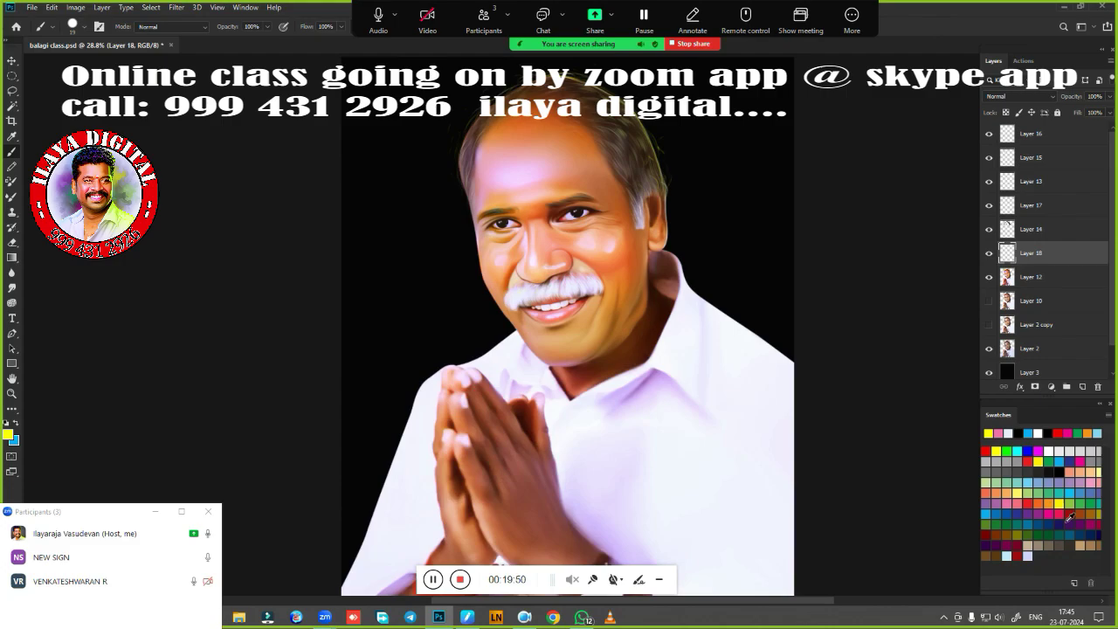
{"action": "left_click", "coordinate": [1050, 452]}
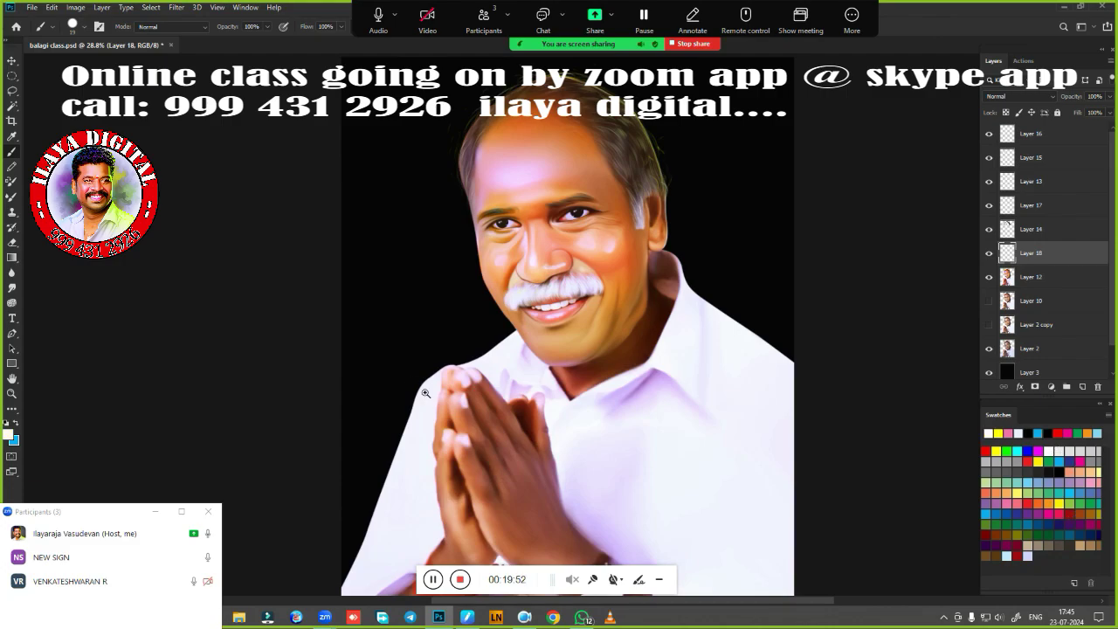
Paint a white highlight at the lower end of the nose bridge, undoing and repainting it with a shorter stroke
{"action": "left_click_drag", "start_coordinate": [426, 393], "coordinate": [603, 350]}
{"action": "left_click_drag", "start_coordinate": [726, 272], "coordinate": [416, 531]}
{"action": "left_click_drag", "start_coordinate": [416, 441], "coordinate": [559, 384]}
{"action": "left_click_drag", "start_coordinate": [529, 358], "coordinate": [658, 406]}
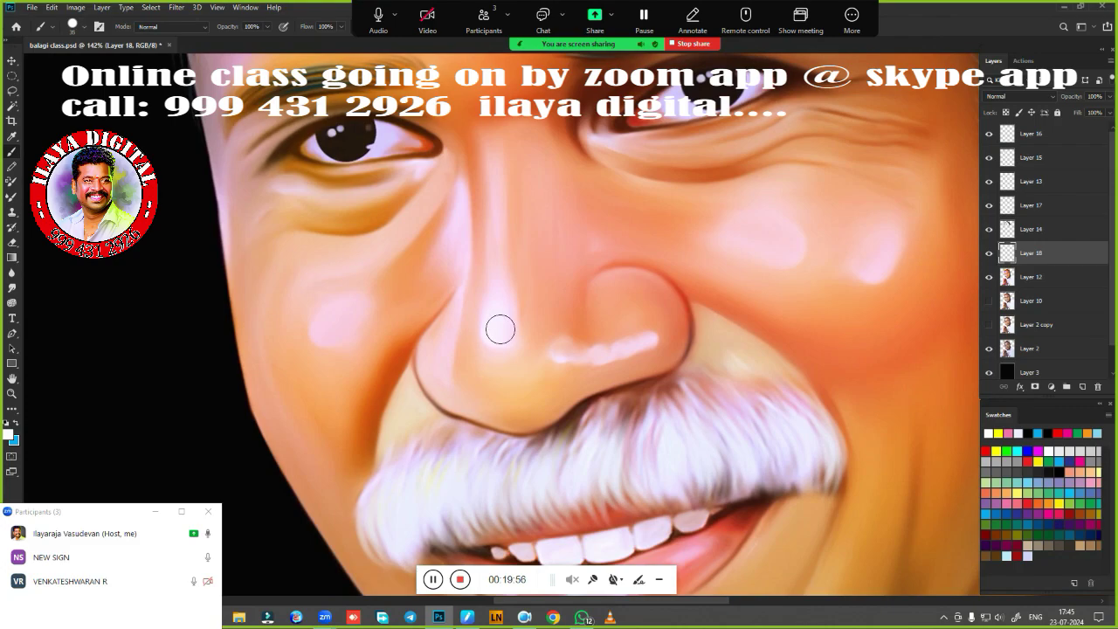
{"action": "left_click_drag", "start_coordinate": [499, 330], "coordinate": [507, 267]}
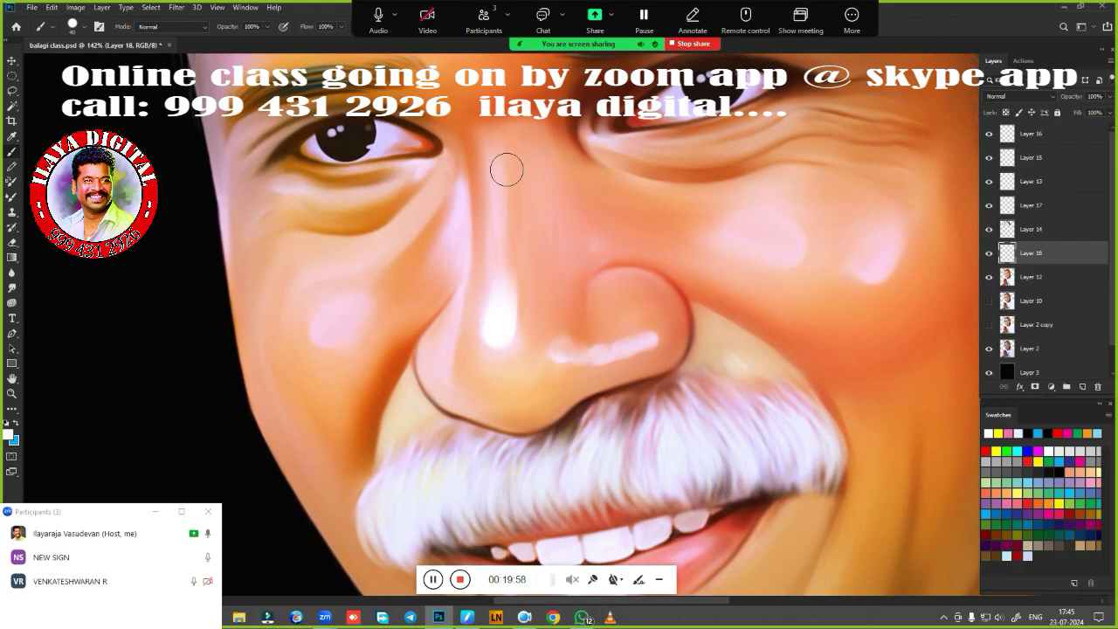
{"action": "key", "text": "ctrl+z"}
{"action": "left_click_drag", "start_coordinate": [499, 329], "coordinate": [502, 292]}
{"action": "key", "text": "ctrl+z"}
{"action": "key", "text": "ctrl+shift+z"}
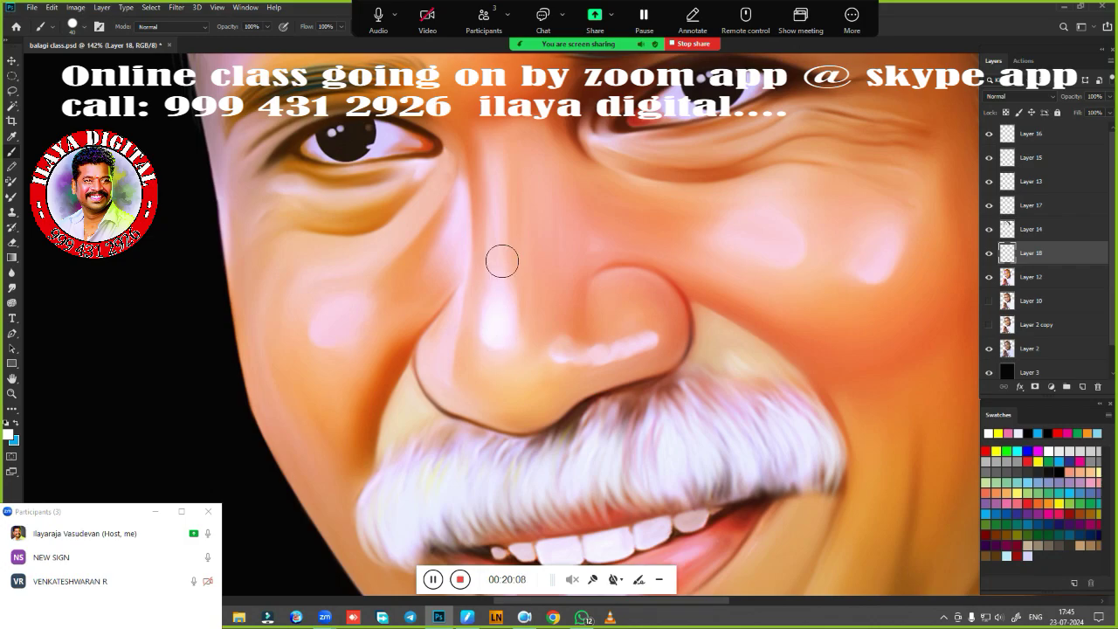
Dab white highlights on the shine beside the nose tip and paint a thin highlight along the nostril's upper curve with a smaller brush
{"action": "left_click_drag", "start_coordinate": [562, 360], "coordinate": [566, 337]}
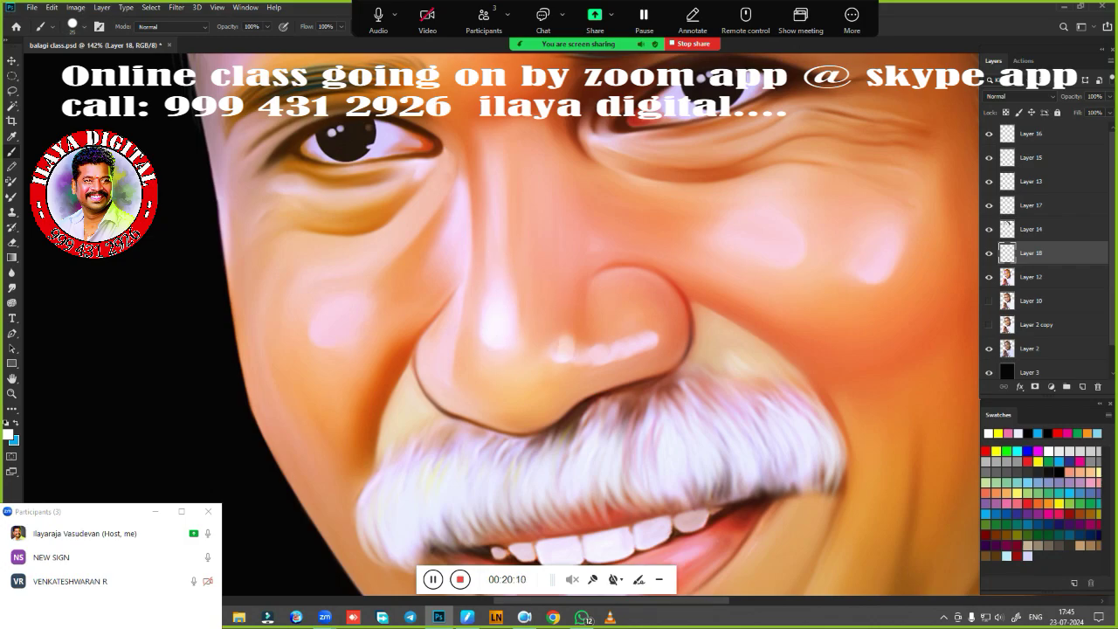
{"action": "left_click", "coordinate": [604, 364]}
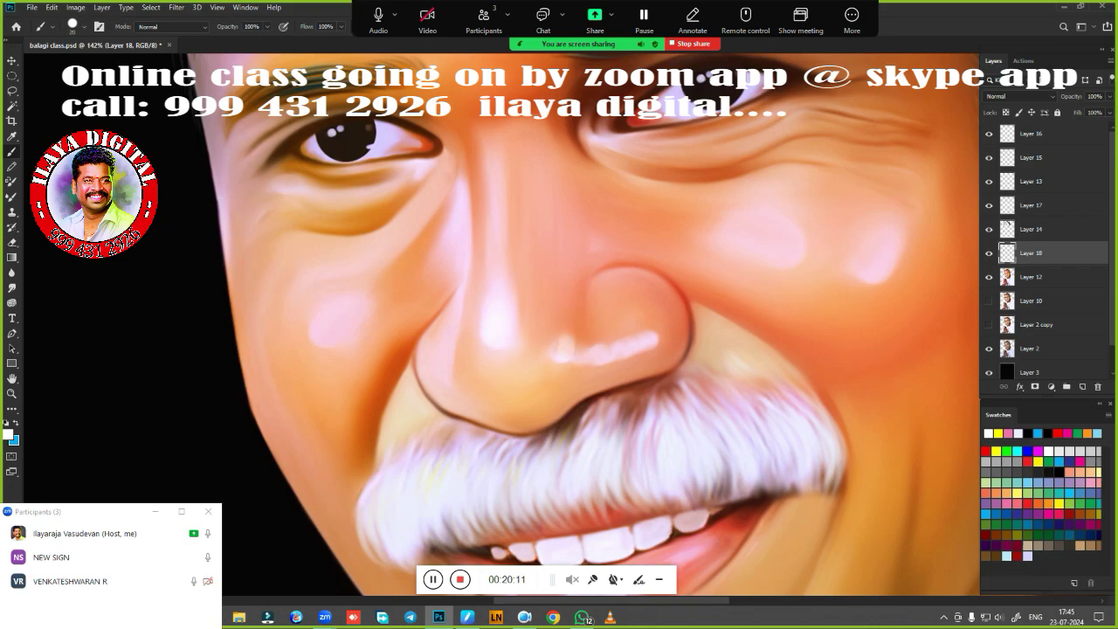
{"action": "left_click", "coordinate": [599, 354]}
{"action": "key", "text": "bracketleft"}
{"action": "left_click_drag", "start_coordinate": [601, 281], "coordinate": [669, 304]}
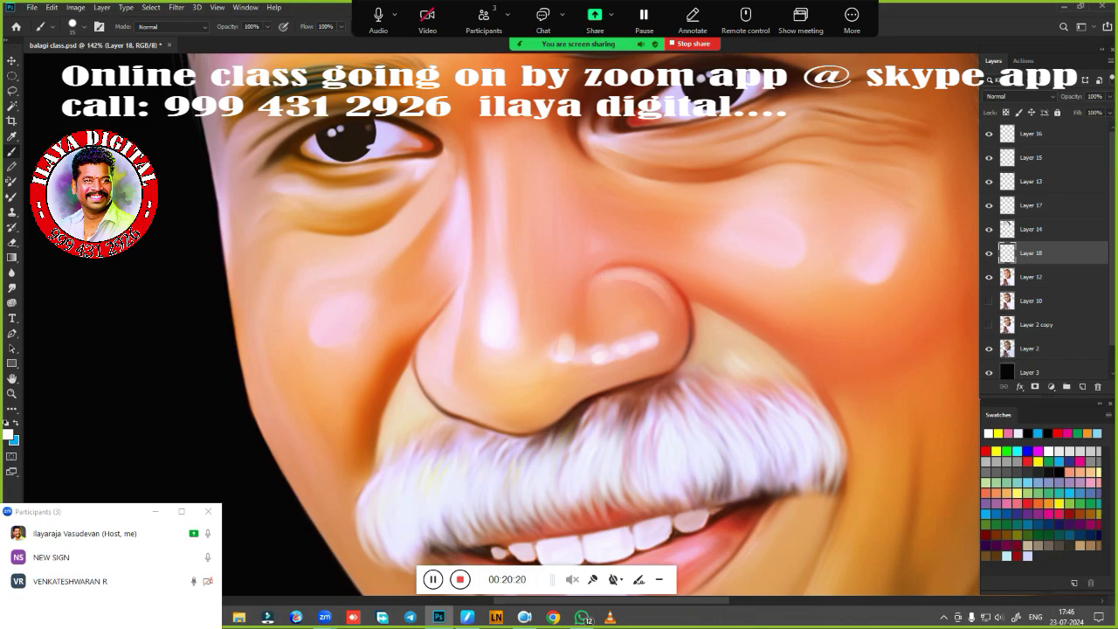
Undo and repaint the thin white highlight along the nostril's upper curve, and paint another down the opposite side of the nose
{"action": "key", "text": "ctrl+z"}
{"action": "scroll", "coordinate": [623, 306], "scroll_direction": "up", "scroll_amount": 3}
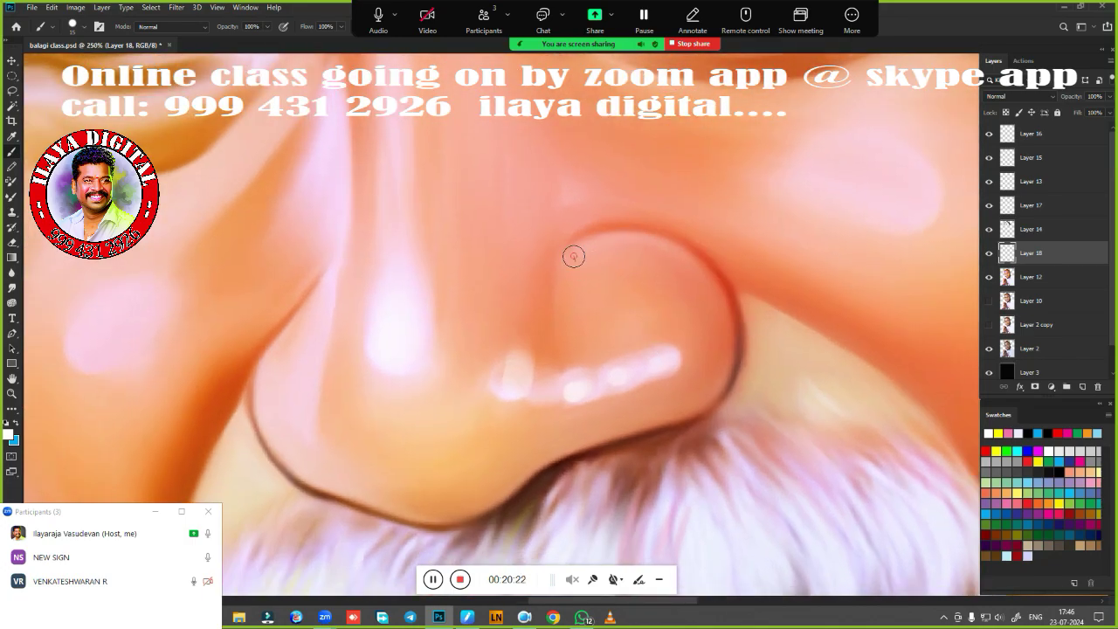
{"action": "left_click_drag", "start_coordinate": [574, 256], "coordinate": [735, 315]}
{"action": "mouse_move", "coordinate": [612, 444]}
{"action": "left_mouse_down"}
{"action": "mouse_move", "coordinate": [813, 419]}
{"action": "mouse_move", "coordinate": [842, 426]}
{"action": "left_mouse_up"}
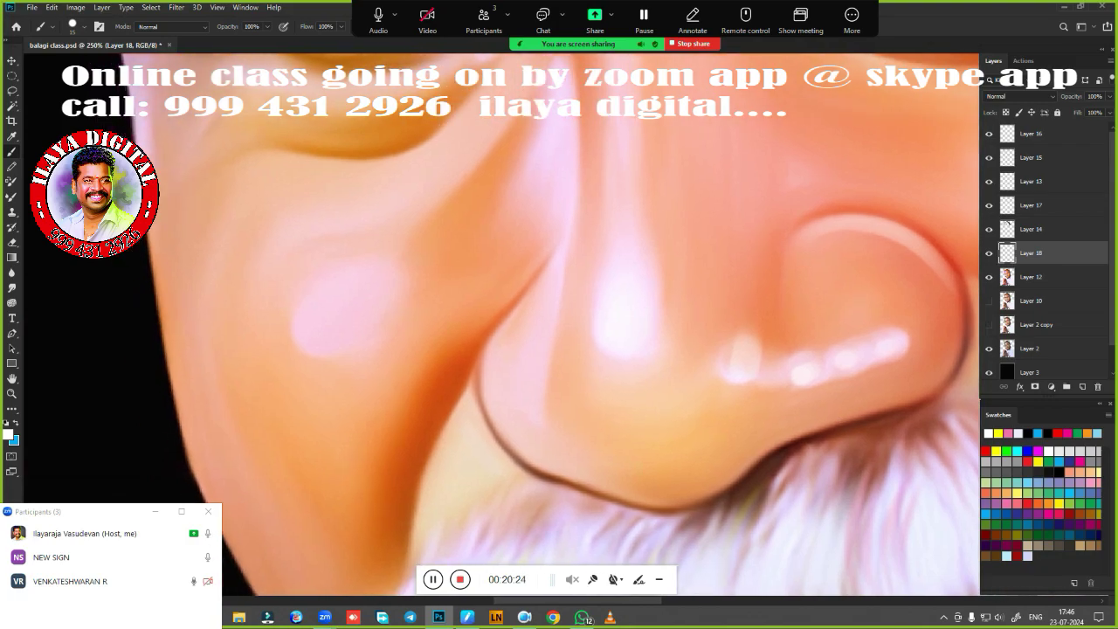
{"action": "left_click_drag", "start_coordinate": [642, 316], "coordinate": [677, 339]}
{"action": "key", "text": "ctrl+z"}
{"action": "mouse_move", "coordinate": [562, 246]}
{"action": "left_mouse_down"}
{"action": "mouse_move", "coordinate": [543, 336]}
{"action": "mouse_move", "coordinate": [541, 450]}
{"action": "left_mouse_up"}
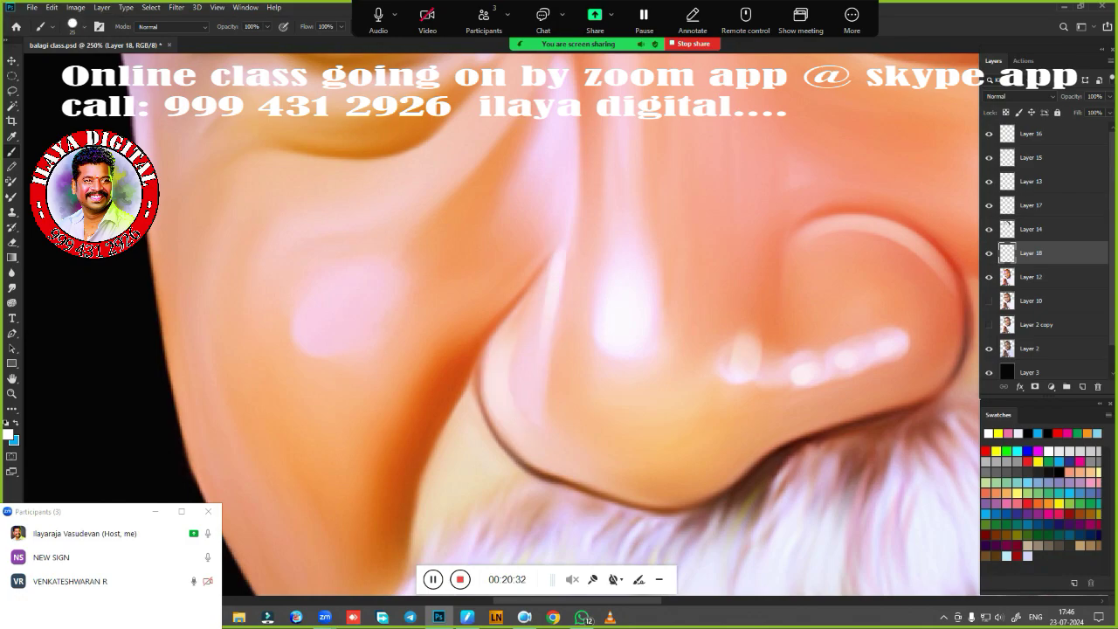
Paint a white highlight on the cheek shine beside the nose, undoing the first stroke and repainting it shorter
{"action": "left_click_drag", "start_coordinate": [308, 339], "coordinate": [374, 290]}
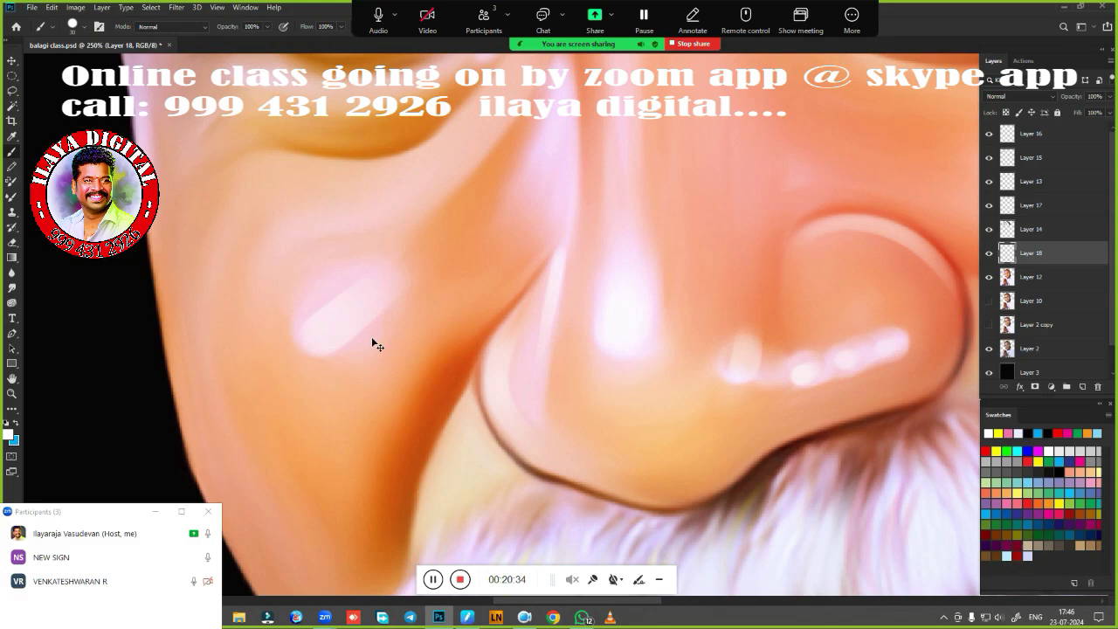
{"action": "key", "text": "ctrl+z"}
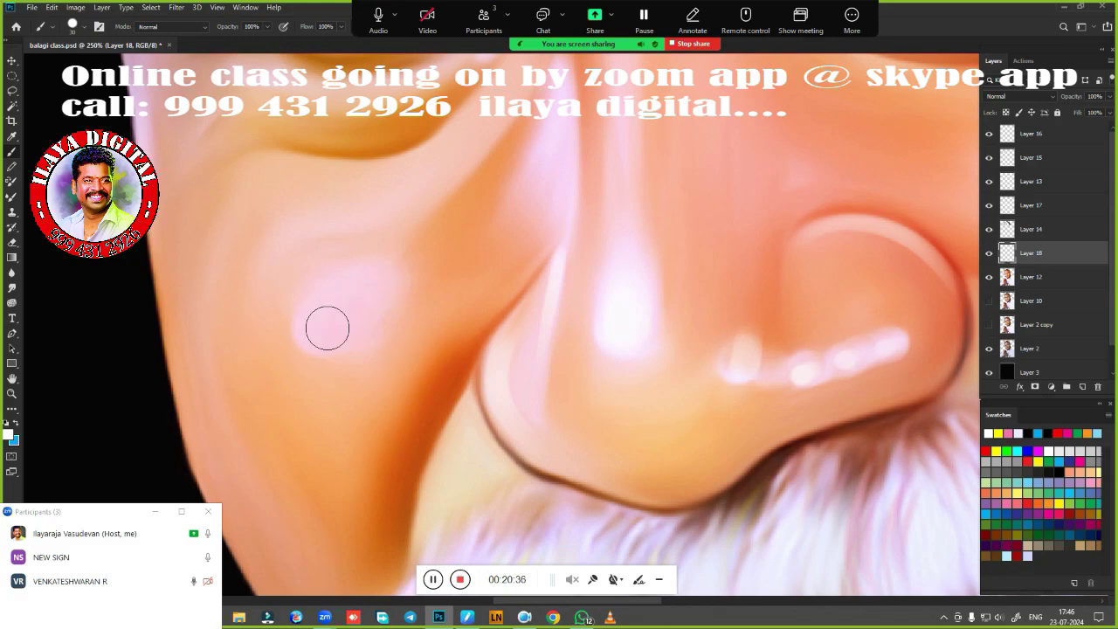
{"action": "key", "text": "bracketright"}
{"action": "left_click_drag", "start_coordinate": [329, 336], "coordinate": [351, 312]}
Paint thin white highlights on the under-eye bag and upper eyelid of the eye above that cheek
{"action": "left_click_drag", "start_coordinate": [433, 399], "coordinate": [412, 486]}
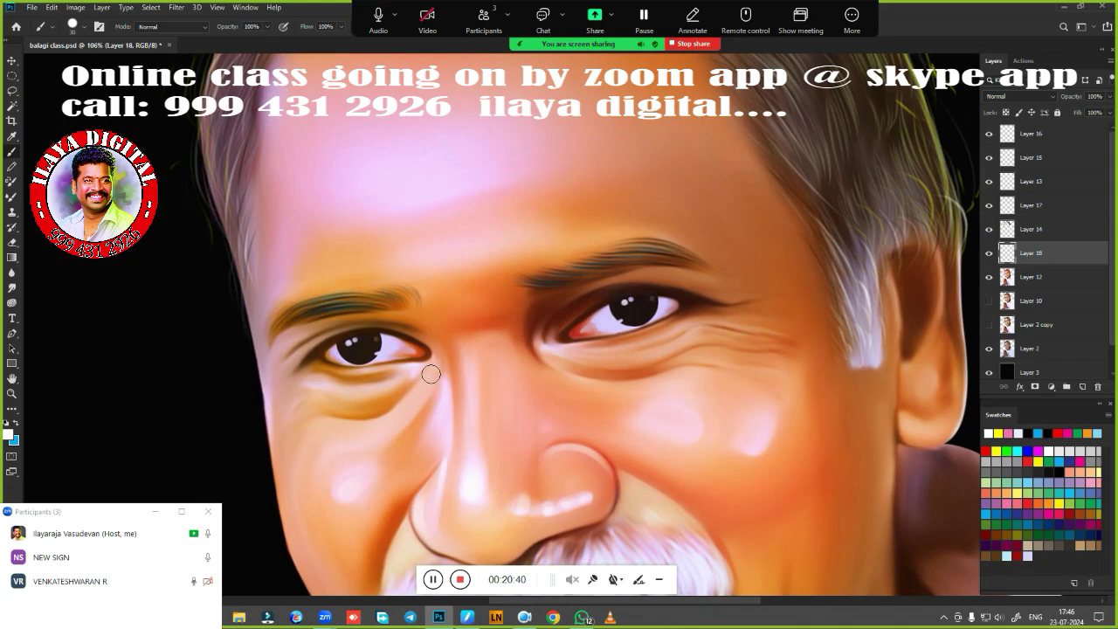
{"action": "left_click_drag", "start_coordinate": [391, 385], "coordinate": [345, 390]}
{"action": "left_click_drag", "start_coordinate": [307, 335], "coordinate": [353, 323]}
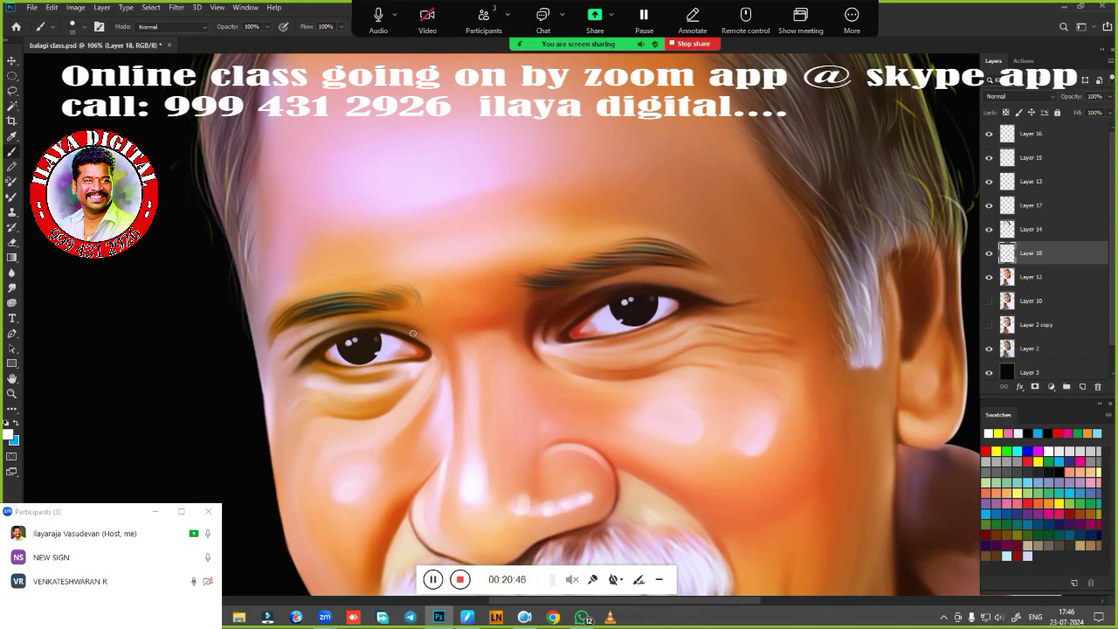
Paint white highlights at the top of the nose bridge and around the other eye's lids, adjusting the brush size between strokes
{"action": "key", "text": "bracketright"}
{"action": "left_click_drag", "start_coordinate": [470, 367], "coordinate": [471, 395]}
{"action": "mouse_move", "coordinate": [692, 327]}
{"action": "left_mouse_down"}
{"action": "mouse_move", "coordinate": [665, 343]}
{"action": "mouse_move", "coordinate": [677, 365]}
{"action": "left_mouse_up"}
{"action": "key", "text": "]"}
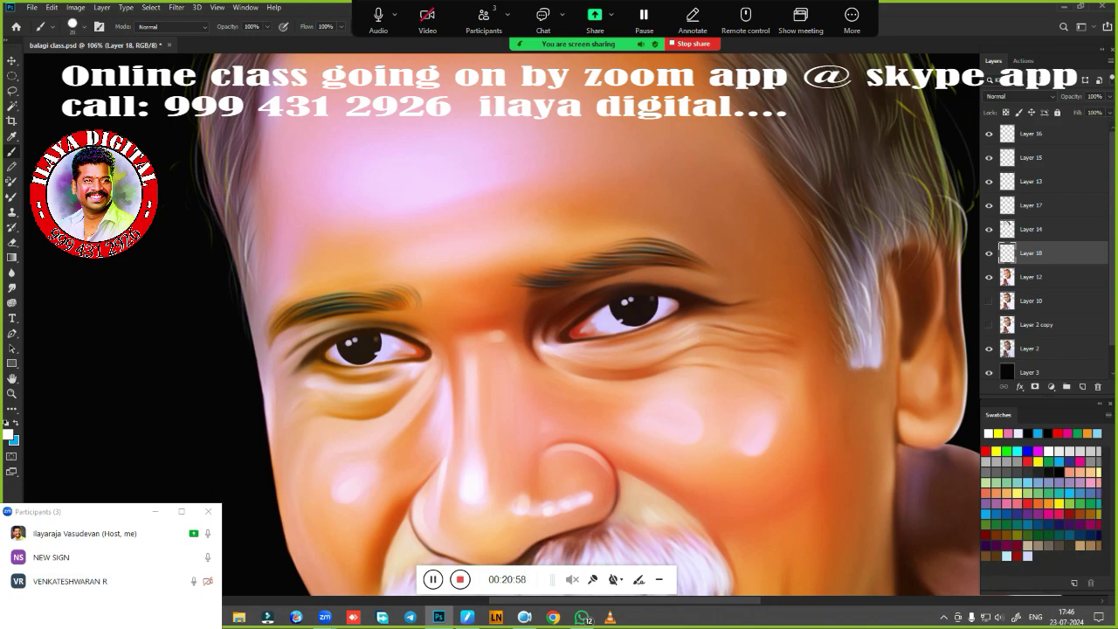
{"action": "left_click_drag", "start_coordinate": [678, 281], "coordinate": [608, 282]}
{"action": "key", "text": "["}
{"action": "left_click_drag", "start_coordinate": [570, 319], "coordinate": [588, 307]}
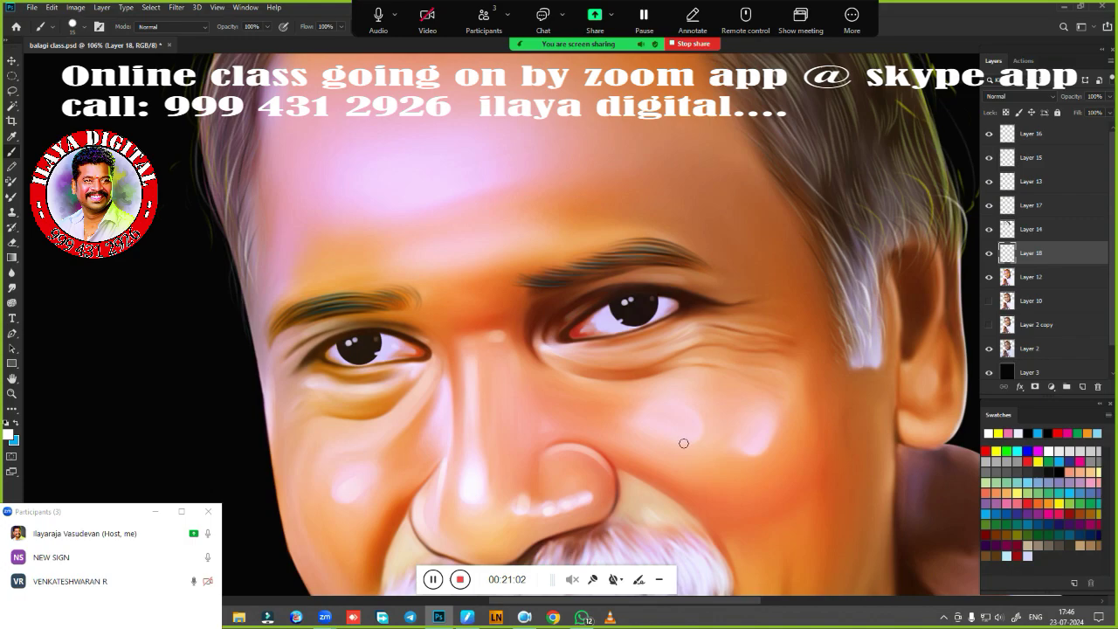
Dab larger white highlights on the two shines of the cheek nearer the ear, and stroke highlights on the wrinkles around both eyes
{"action": "key", "text": "]"}
{"action": "key", "text": "]"}
{"action": "key", "text": "]"}
{"action": "key", "text": "]"}
{"action": "key", "text": "]"}
{"action": "key", "text": "]"}
{"action": "key", "text": "]"}
{"action": "key", "text": "]"}
{"action": "key", "text": "["}
{"action": "left_click_drag", "start_coordinate": [652, 415], "coordinate": [685, 425]}
{"action": "left_click_drag", "start_coordinate": [751, 443], "coordinate": [760, 421]}
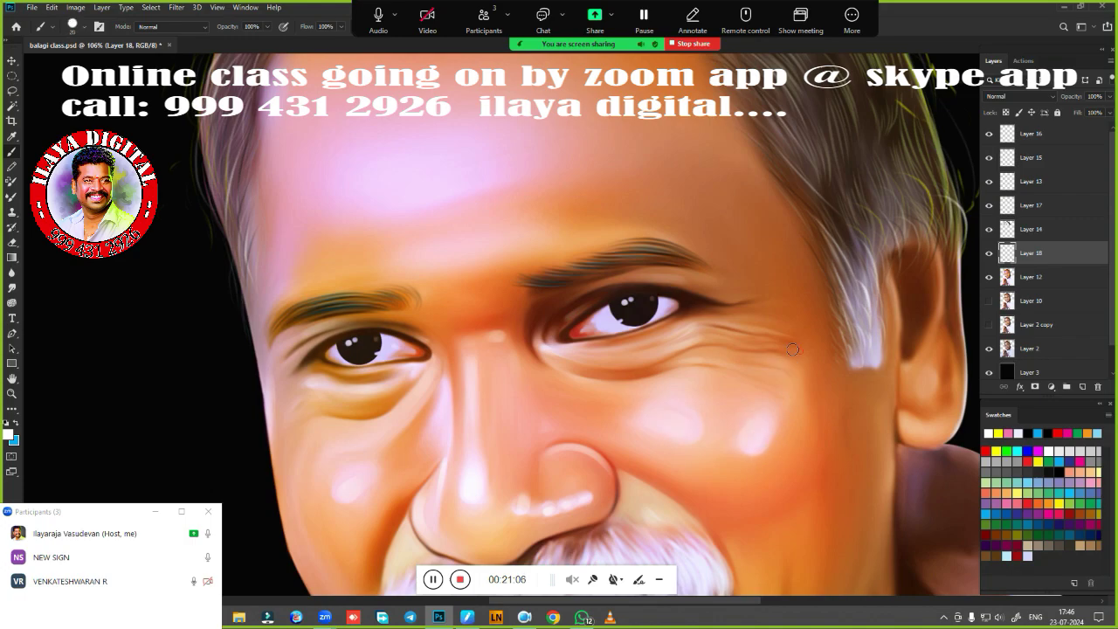
{"action": "left_click_drag", "start_coordinate": [793, 349], "coordinate": [751, 330]}
{"action": "mouse_move", "coordinate": [292, 406]}
{"action": "left_mouse_down"}
{"action": "mouse_move", "coordinate": [303, 396]}
{"action": "mouse_move", "coordinate": [338, 406]}
{"action": "left_mouse_up"}
Enlarge the brush and paint broad white highlights across the forehead above the eyebrows
{"action": "key", "text": "bracketright"}
{"action": "key", "text": "bracketright"}
{"action": "key", "text": "bracketright"}
{"action": "mouse_move", "coordinate": [525, 264]}
{"action": "left_mouse_down"}
{"action": "mouse_move", "coordinate": [541, 422]}
{"action": "mouse_move", "coordinate": [555, 442]}
{"action": "left_mouse_up"}
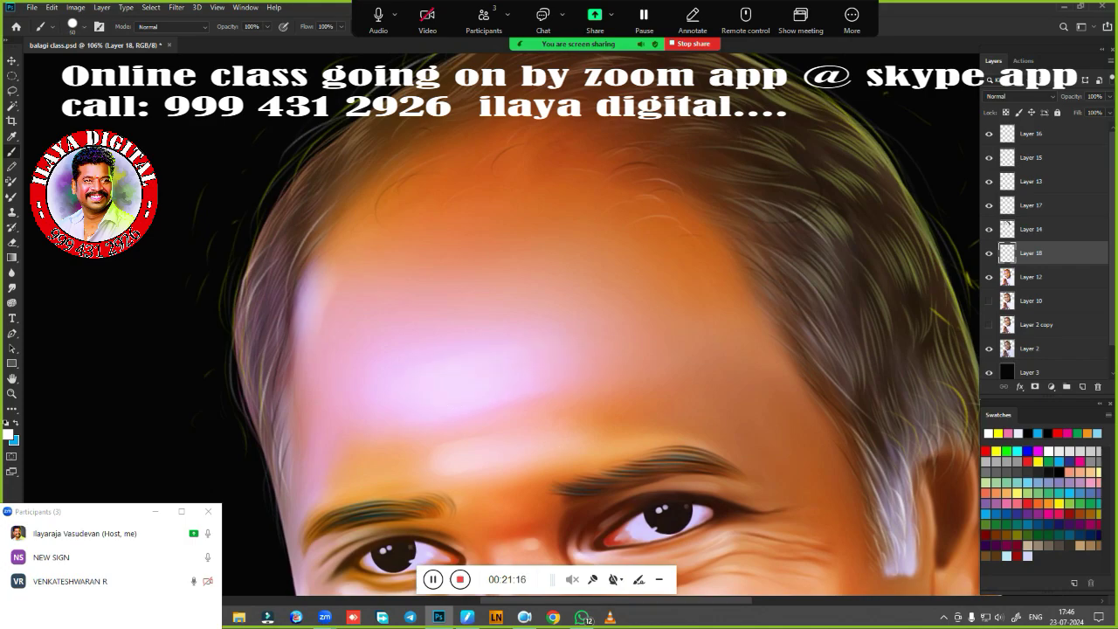
Paint white highlights on the lower cheek and earlobe, and along the shadowed neck inside the collar
{"action": "left_click_drag", "start_coordinate": [645, 490], "coordinate": [478, 161]}
{"action": "left_click_drag", "start_coordinate": [644, 432], "coordinate": [645, 427]}
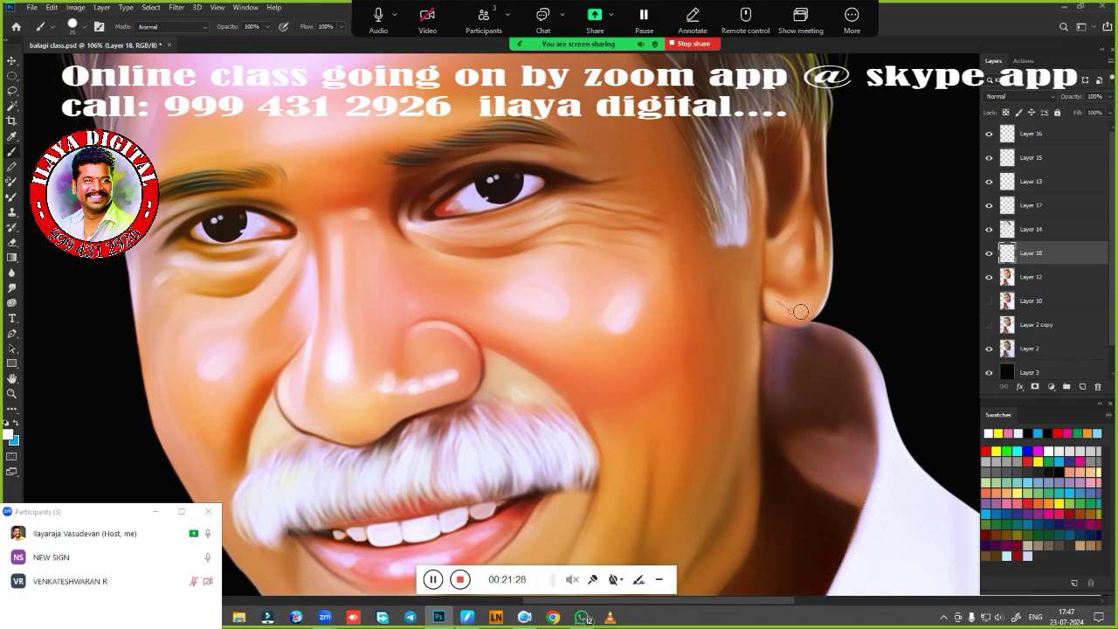
{"action": "mouse_move", "coordinate": [766, 389]}
{"action": "left_mouse_down"}
{"action": "mouse_move", "coordinate": [791, 338]}
{"action": "mouse_move", "coordinate": [830, 332]}
{"action": "mouse_move", "coordinate": [882, 393]}
{"action": "left_mouse_up"}
{"action": "mouse_move", "coordinate": [788, 445]}
{"action": "left_mouse_down"}
{"action": "mouse_move", "coordinate": [833, 485]}
{"action": "mouse_move", "coordinate": [841, 434]}
{"action": "left_mouse_up"}
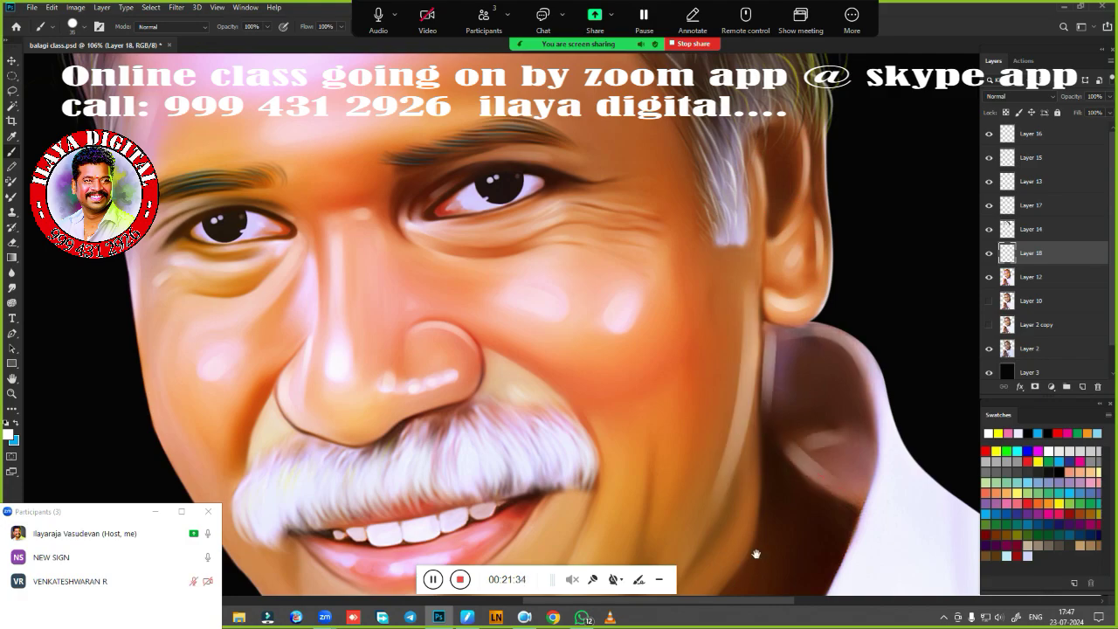
Paint a curved white highlight down the jawline below the ear, undoing and repainting it, and dab small highlights along the lower lip
{"action": "left_click_drag", "start_coordinate": [743, 555], "coordinate": [907, 314]}
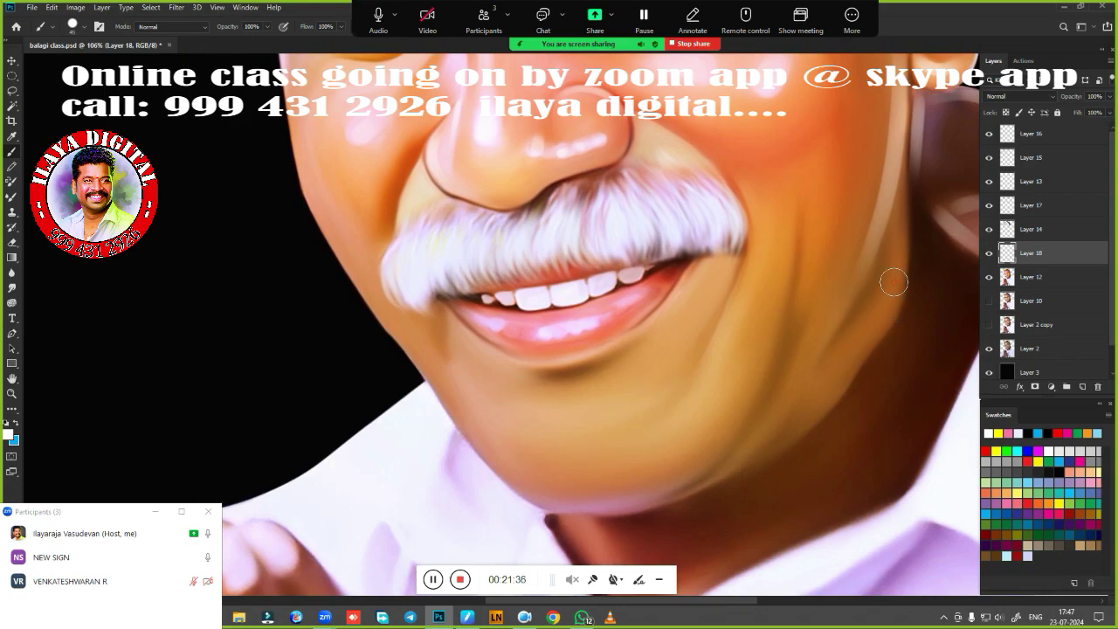
{"action": "left_click_drag", "start_coordinate": [895, 278], "coordinate": [846, 359]}
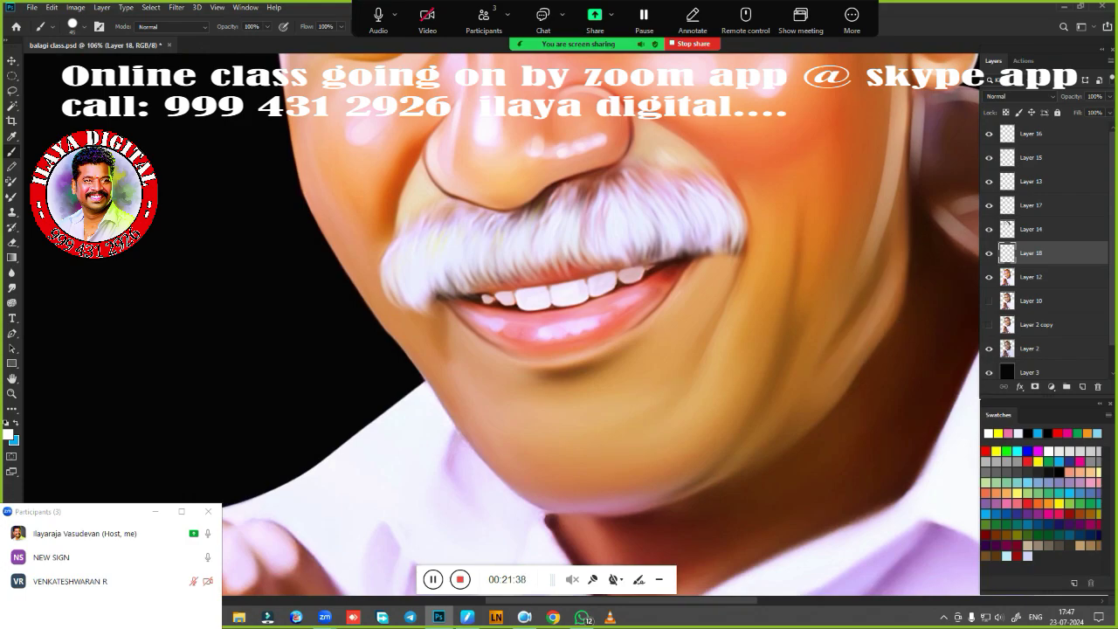
{"action": "key", "text": "super"}
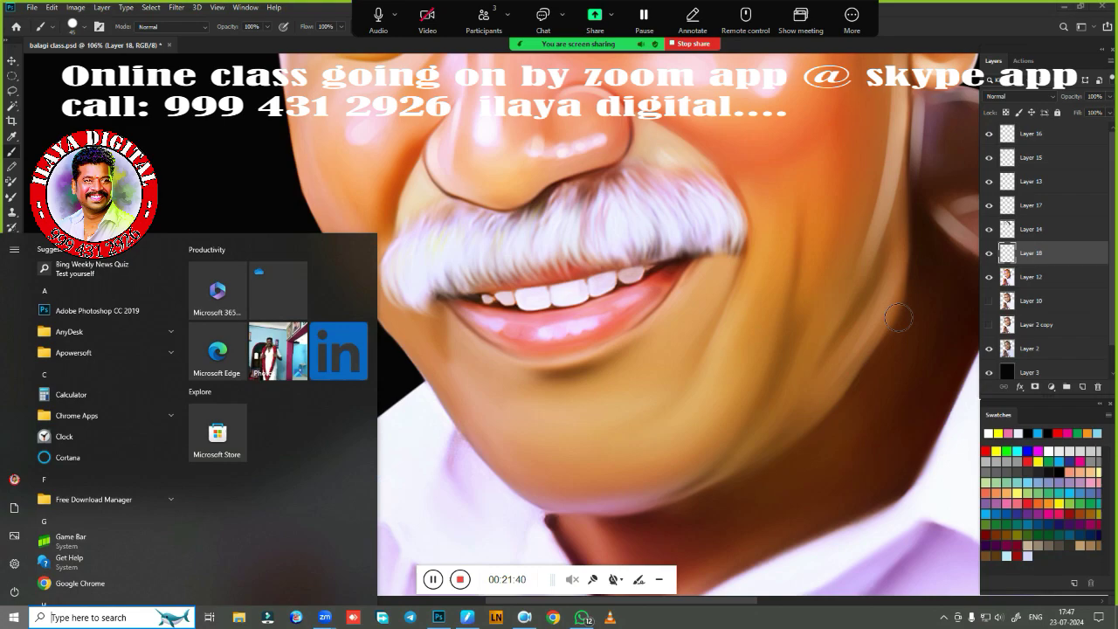
{"action": "key", "text": "super"}
{"action": "key", "text": "ctrl+z"}
{"action": "key", "text": "ctrl+z"}
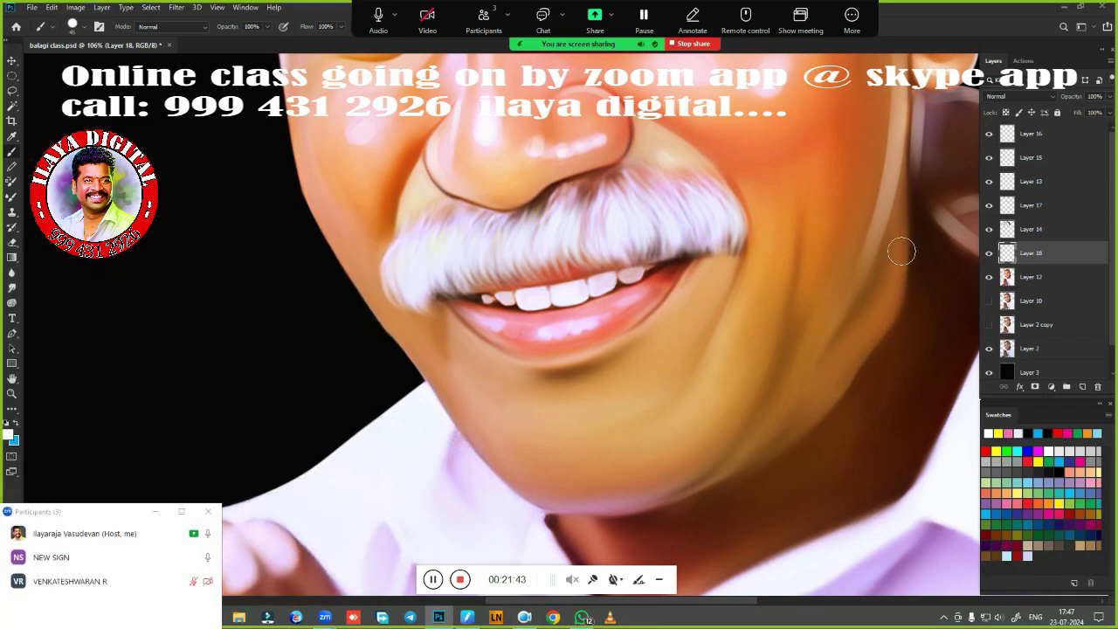
{"action": "left_click_drag", "start_coordinate": [899, 264], "coordinate": [839, 376]}
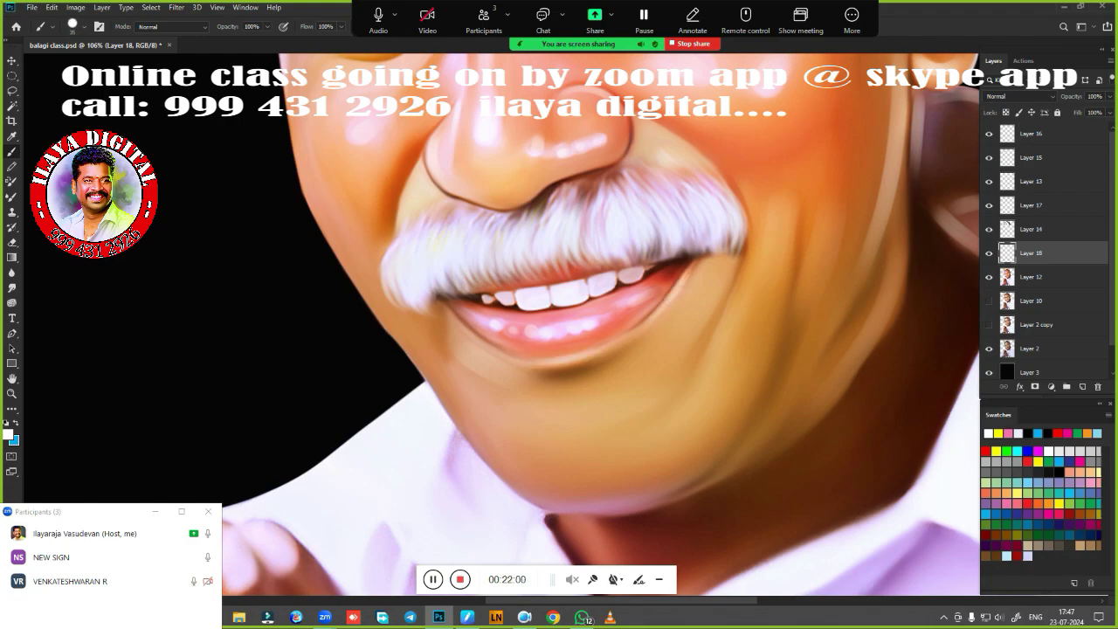
Paint a broad white highlight on the chin and narrower ones along the jaw edge and the chin's underside, undoing one stroke
{"action": "left_click_drag", "start_coordinate": [532, 437], "coordinate": [578, 428]}
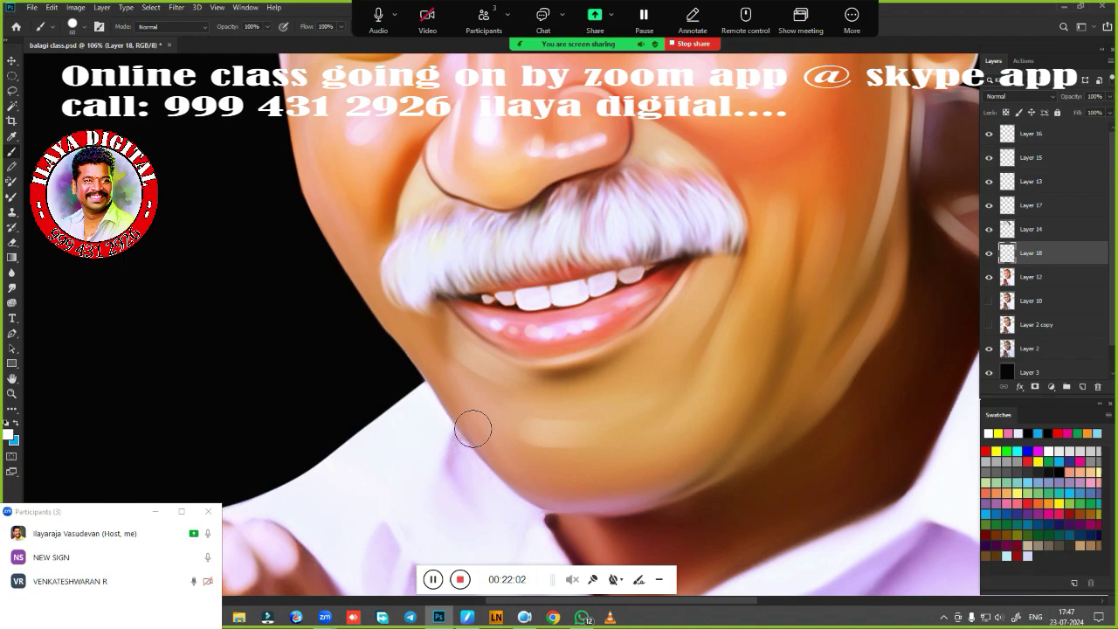
{"action": "key", "text": "bracketleft"}
{"action": "key", "text": "bracketleft"}
{"action": "left_click_drag", "start_coordinate": [478, 421], "coordinate": [522, 472]}
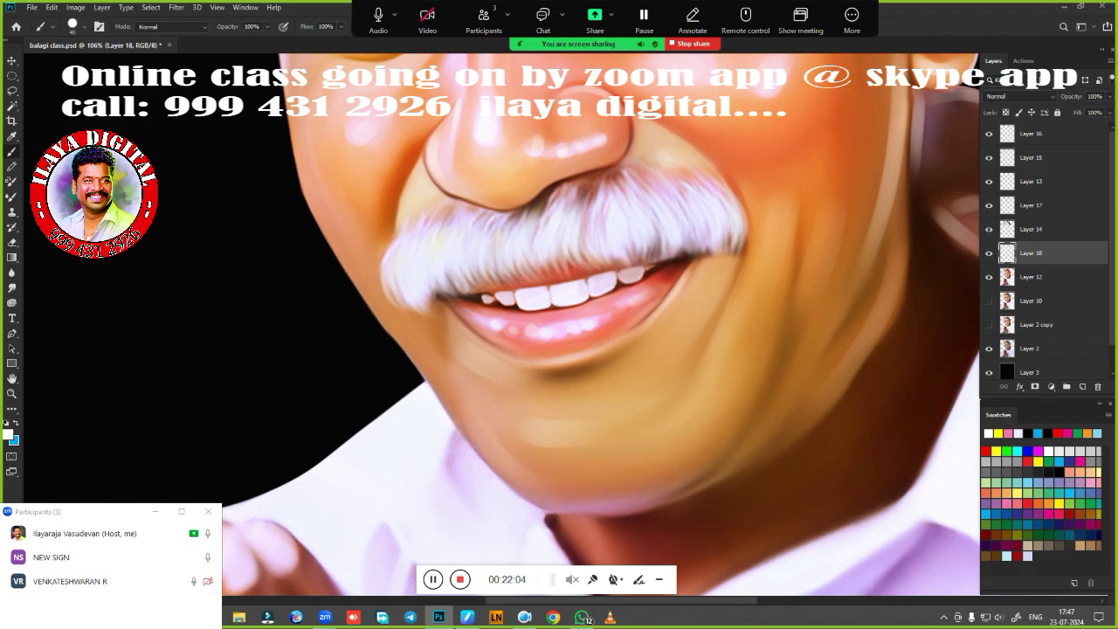
{"action": "key", "text": "ctrl+z"}
{"action": "left_click_drag", "start_coordinate": [572, 511], "coordinate": [662, 507]}
Paint white highlights on the neck beside the collar edges and along the lower jaw, varying the brush size
{"action": "left_click_drag", "start_coordinate": [750, 543], "coordinate": [626, 349]}
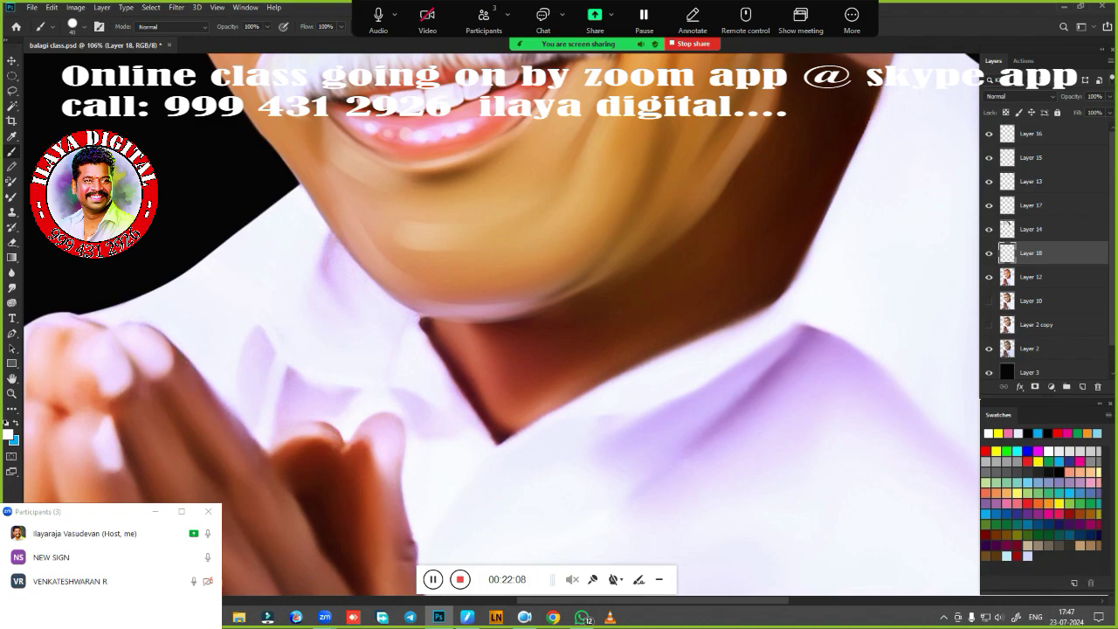
{"action": "key", "text": "bracketright"}
{"action": "key", "text": "bracketright"}
{"action": "left_click_drag", "start_coordinate": [465, 357], "coordinate": [476, 382]}
{"action": "left_click_drag", "start_coordinate": [540, 400], "coordinate": [648, 351]}
{"action": "key", "text": "bracketleft"}
{"action": "left_click_drag", "start_coordinate": [690, 254], "coordinate": [780, 161]}
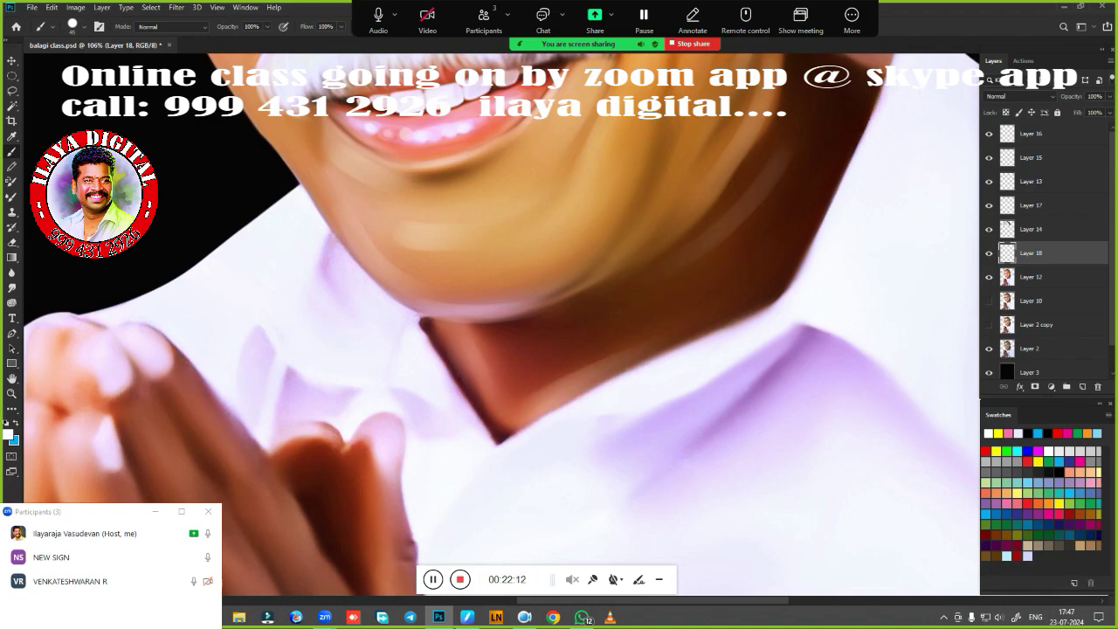
Paint white highlights along the shirt collar folds and on the fingers of the folded hands
{"action": "left_click_drag", "start_coordinate": [778, 334], "coordinate": [602, 445]}
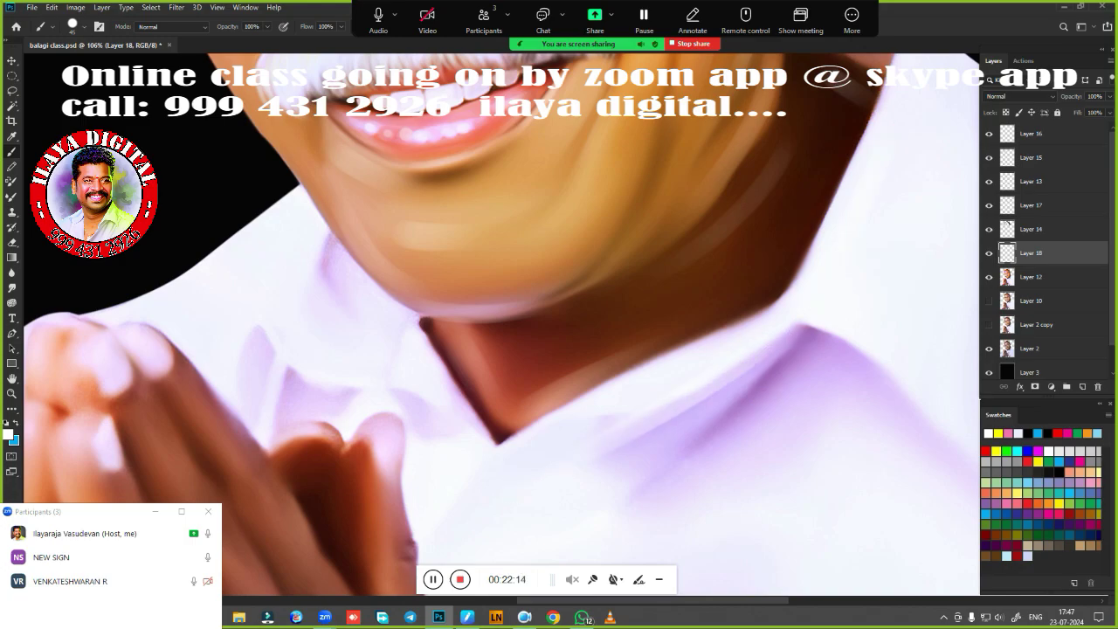
{"action": "left_click_drag", "start_coordinate": [330, 284], "coordinate": [343, 300]}
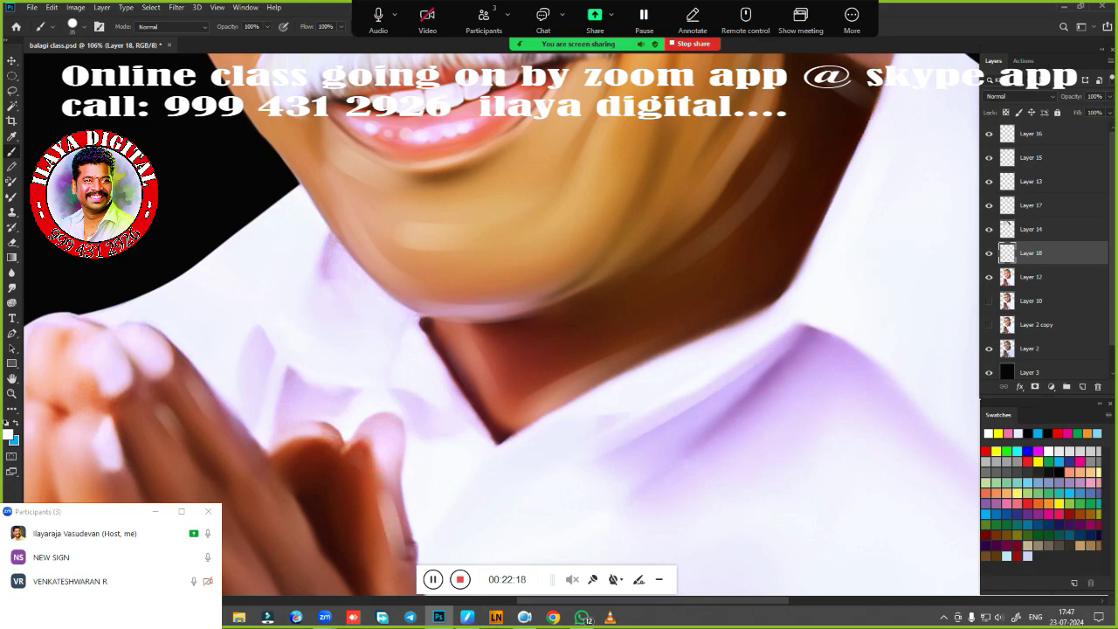
{"action": "left_click_drag", "start_coordinate": [271, 514], "coordinate": [245, 477]}
Dab a white highlight on the chin just below the lower lip
{"action": "left_click_drag", "start_coordinate": [422, 216], "coordinate": [527, 496]}
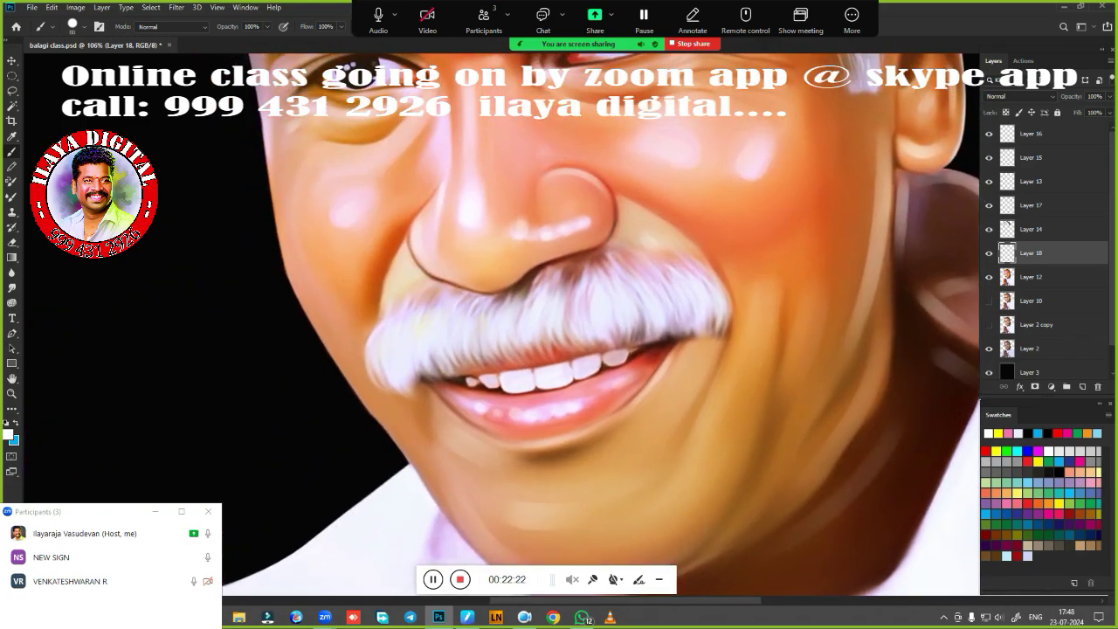
{"action": "left_click_drag", "start_coordinate": [628, 461], "coordinate": [612, 474]}
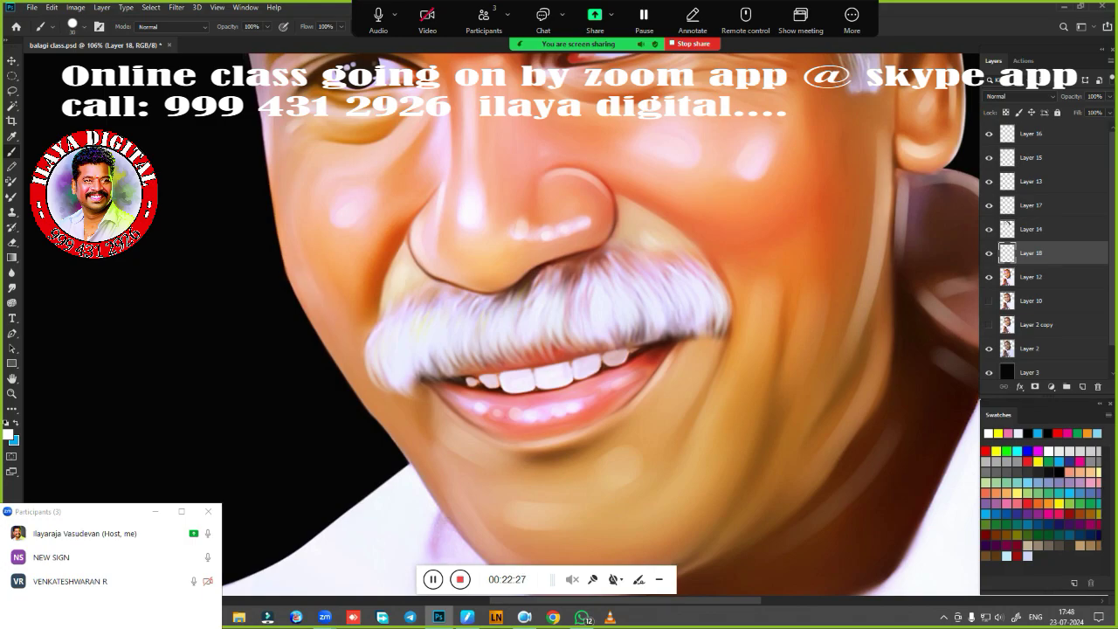
Hide Layer 12 and Layer 2 to examine the highlight and hair strokes alone against the black background
{"action": "left_click_drag", "start_coordinate": [463, 166], "coordinate": [463, 470]}
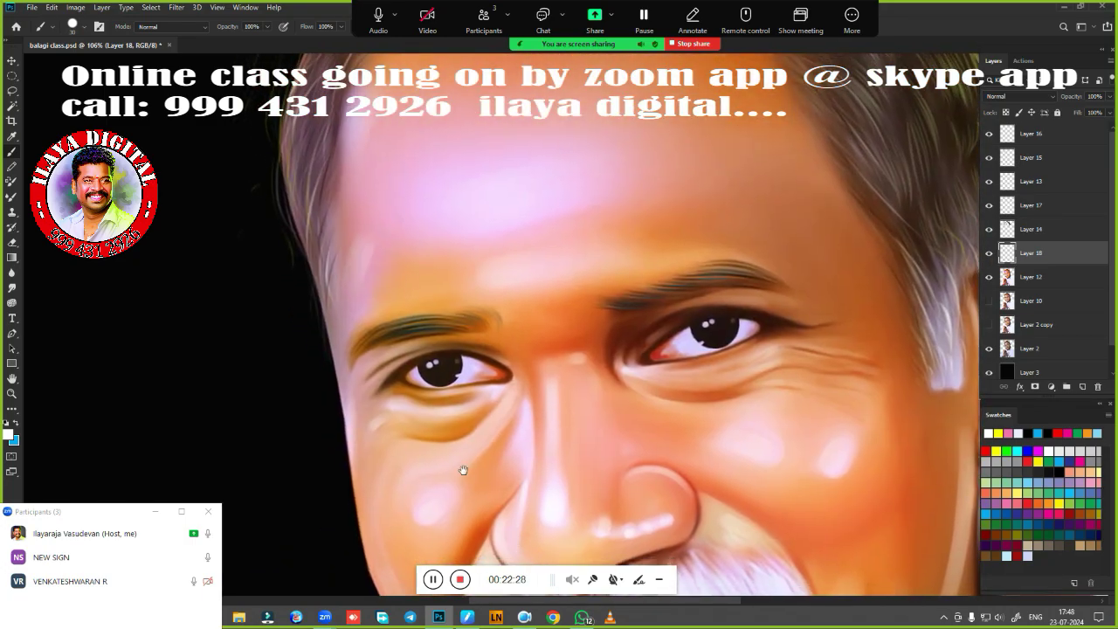
{"action": "scroll", "coordinate": [535, 419], "scroll_direction": "down", "scroll_amount": 4}
{"action": "left_click_drag", "start_coordinate": [532, 428], "coordinate": [482, 227]}
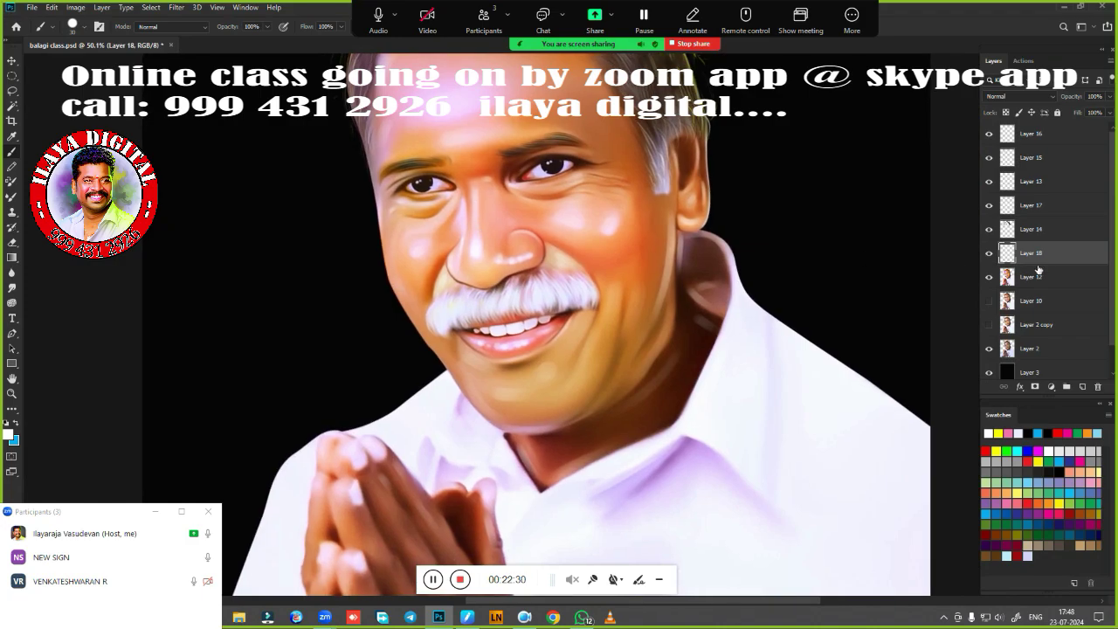
{"action": "left_click", "coordinate": [990, 277]}
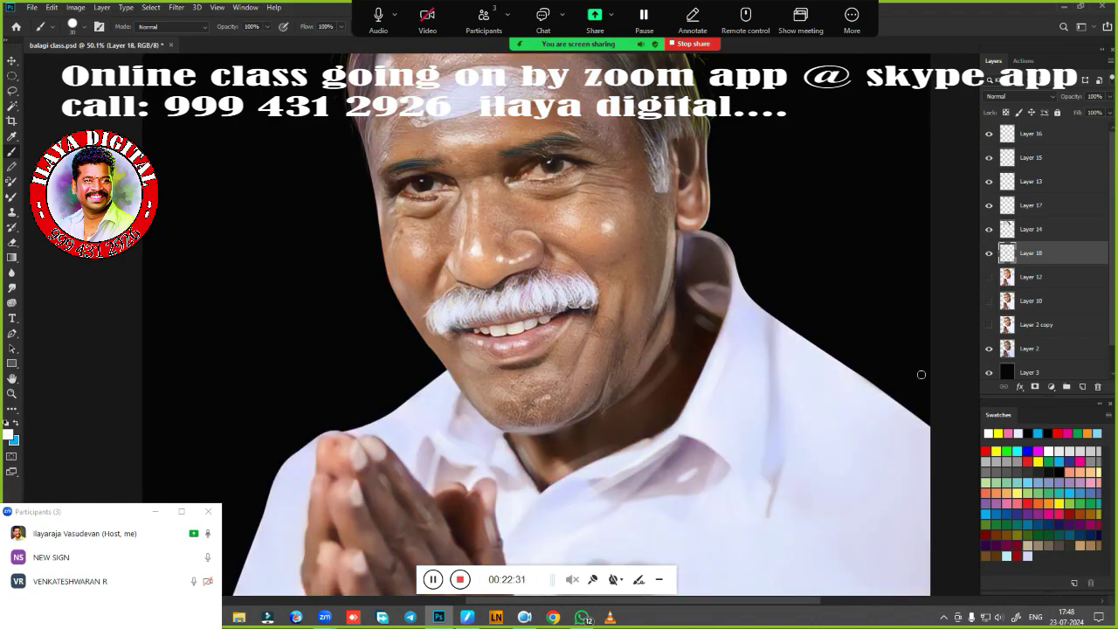
{"action": "left_click", "coordinate": [989, 348]}
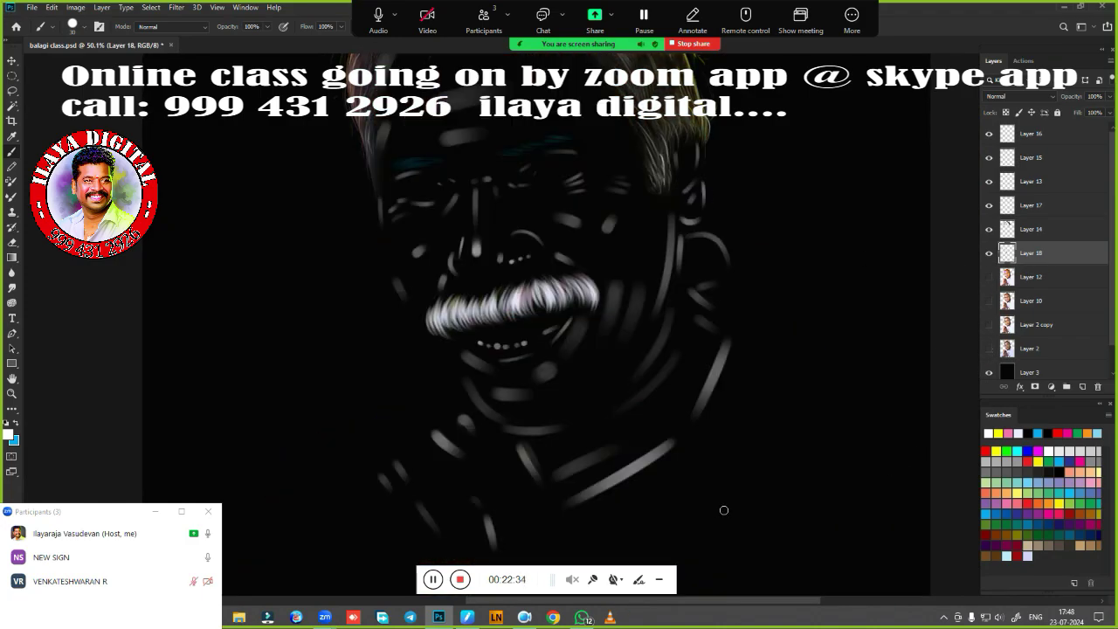
{"action": "scroll", "coordinate": [700, 410], "scroll_direction": "down", "scroll_amount": 3}
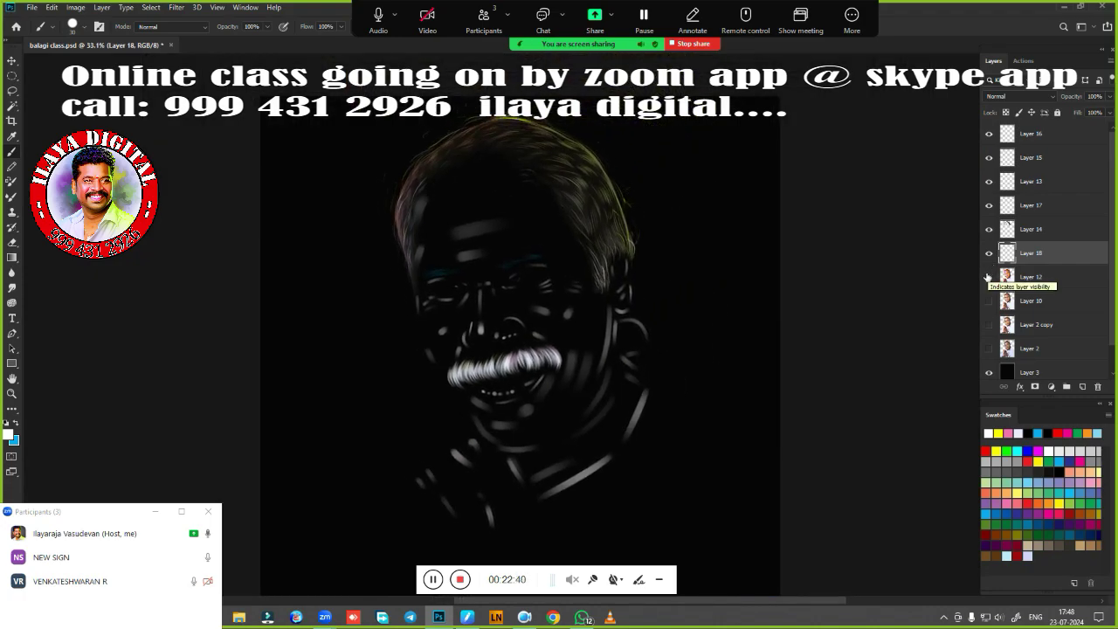
Show Layer 12 again and toggle its visibility once to compare the full portrait with the strokes alone
{"action": "left_click", "coordinate": [989, 277]}
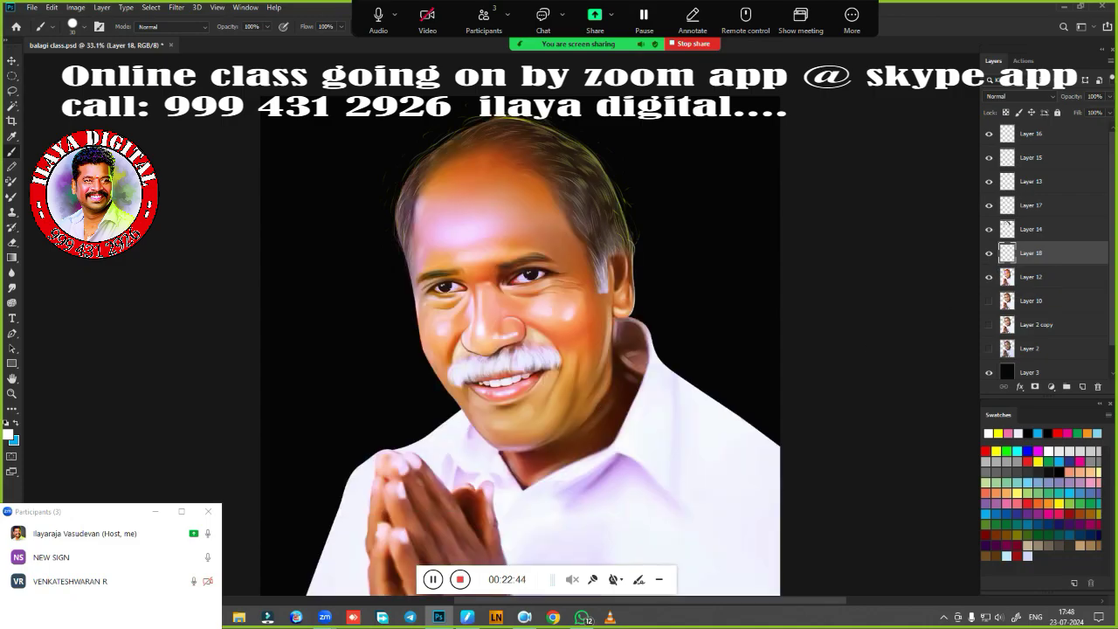
{"action": "scroll", "coordinate": [620, 452], "scroll_direction": "down", "scroll_amount": 3}
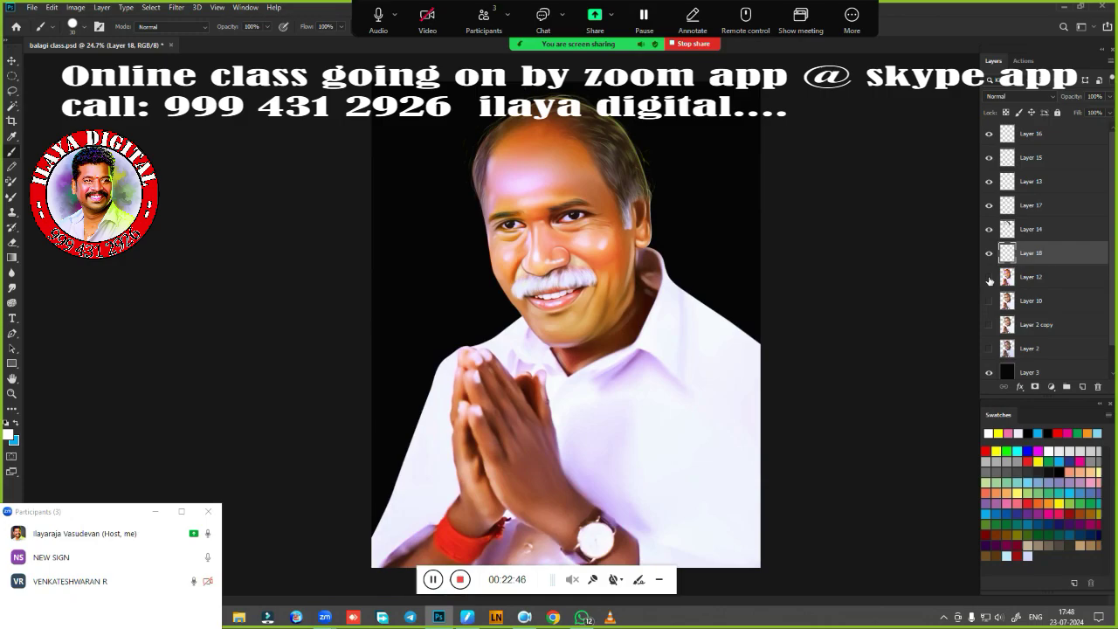
{"action": "left_click", "coordinate": [989, 278]}
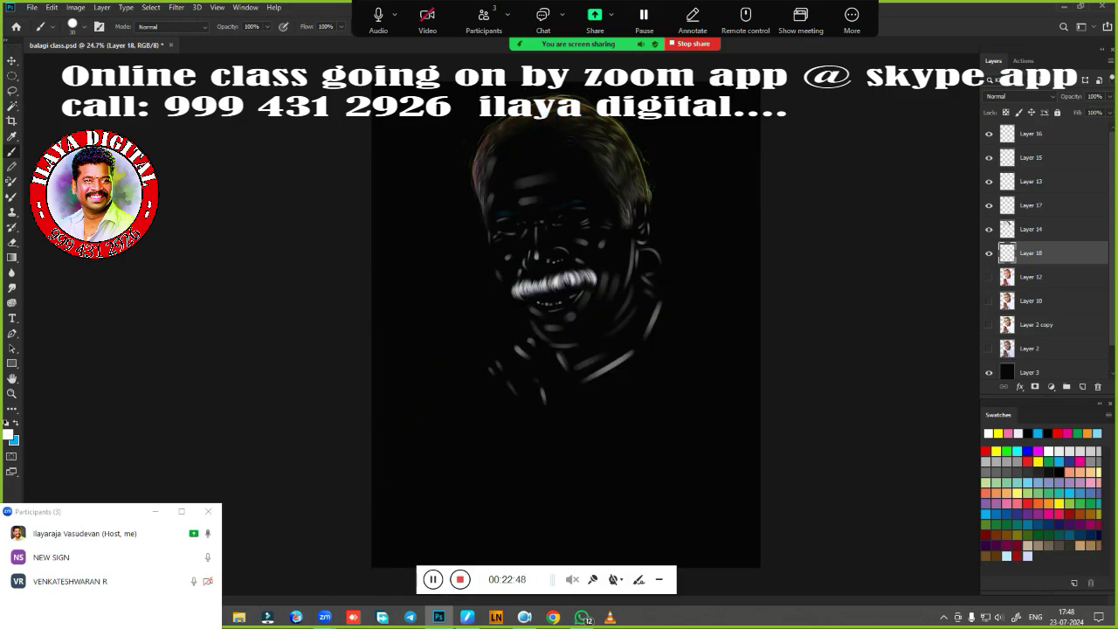
{"action": "left_click", "coordinate": [989, 278]}
{"action": "scroll", "coordinate": [589, 394], "scroll_direction": "up", "scroll_amount": 4}
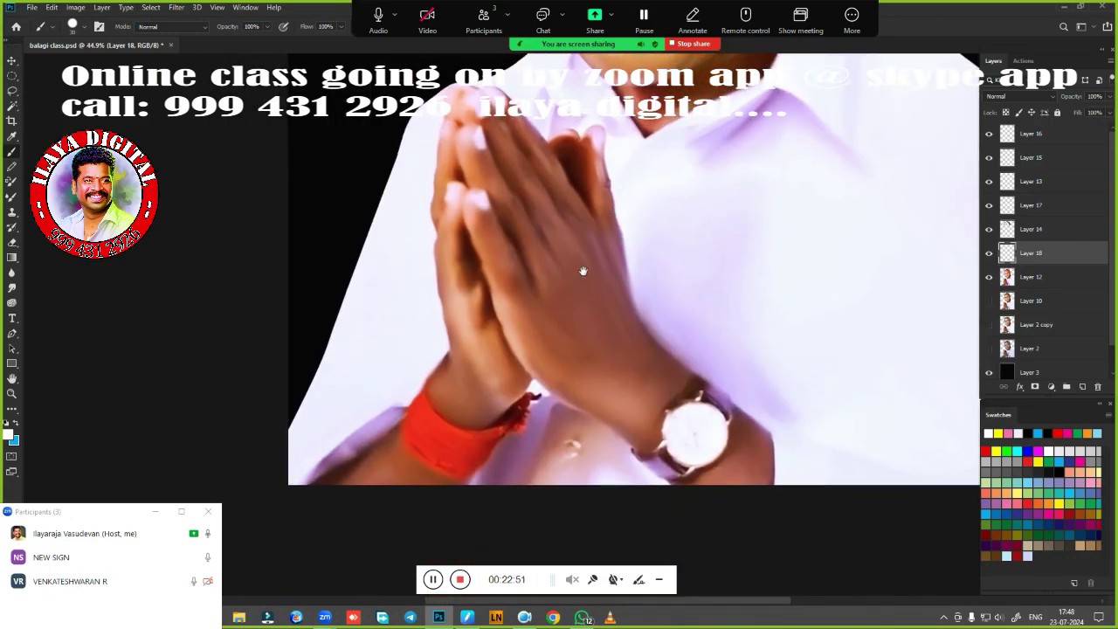
Paint white highlights along the fingers and across the back of the folded hands near the wrist
{"action": "mouse_move", "coordinate": [598, 315]}
{"action": "left_mouse_down"}
{"action": "mouse_move", "coordinate": [626, 323]}
{"action": "mouse_move", "coordinate": [589, 330]}
{"action": "left_mouse_up"}
{"action": "key", "text": "Return"}
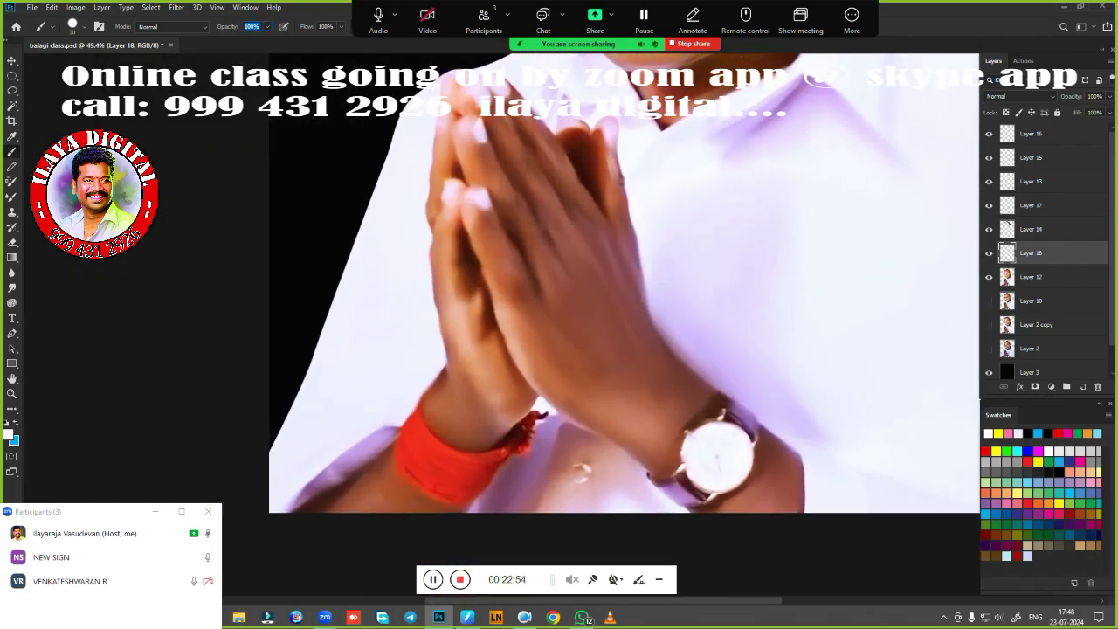
{"action": "left_click_drag", "start_coordinate": [552, 200], "coordinate": [491, 168]}
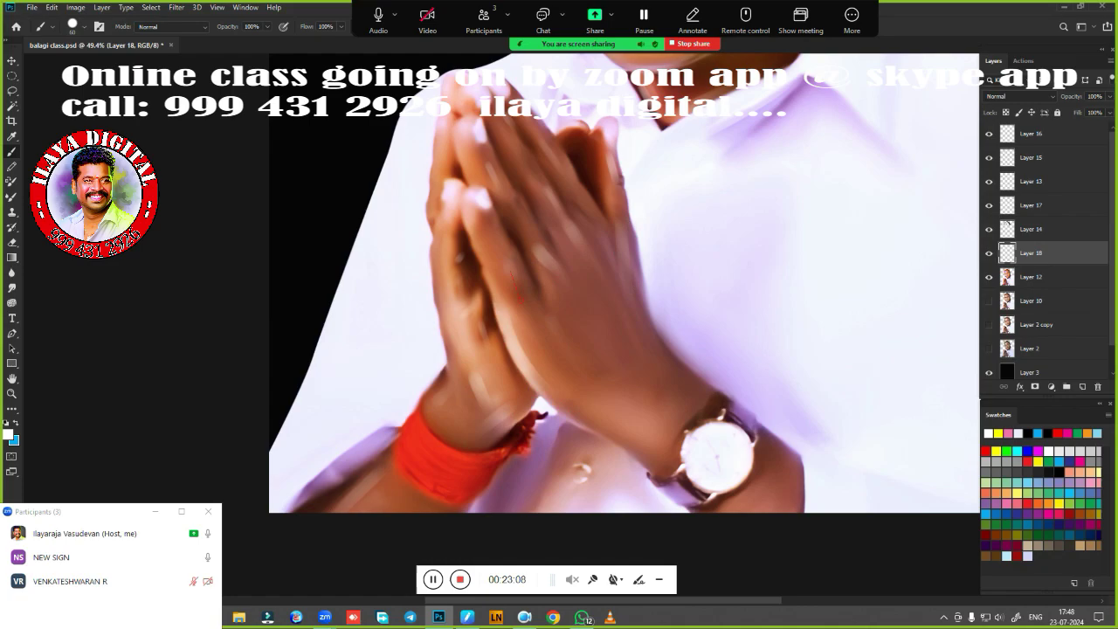
{"action": "left_click_drag", "start_coordinate": [615, 398], "coordinate": [635, 385]}
{"action": "mouse_move", "coordinate": [654, 439]}
{"action": "left_mouse_down"}
{"action": "mouse_move", "coordinate": [625, 427]}
{"action": "mouse_move", "coordinate": [601, 434]}
{"action": "left_mouse_up"}
Examine the highlights on the face up close and across the whole portrait
{"action": "scroll", "coordinate": [600, 434], "scroll_direction": "down", "scroll_amount": 2}
{"action": "scroll", "coordinate": [639, 253], "scroll_direction": "up", "scroll_amount": 3}
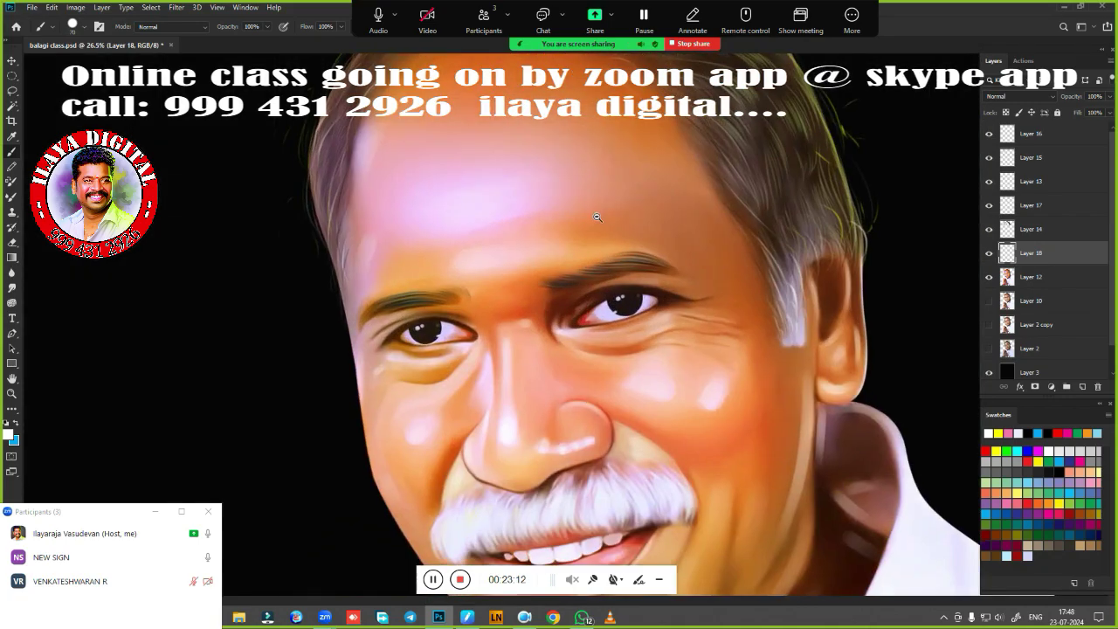
{"action": "left_click_drag", "start_coordinate": [635, 265], "coordinate": [641, 282]}
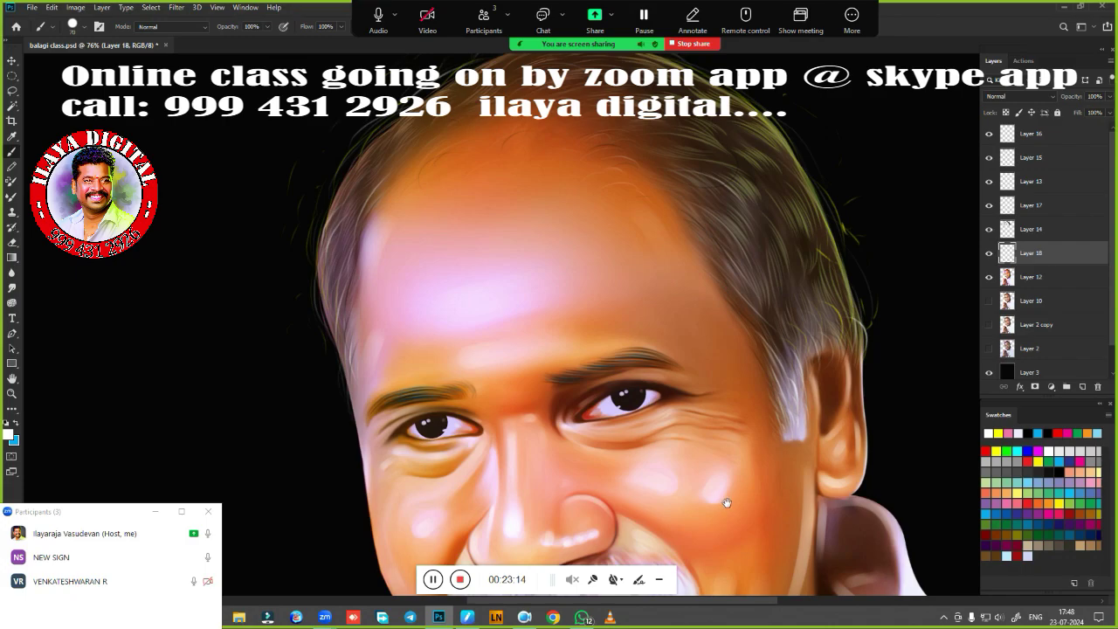
{"action": "left_click_drag", "start_coordinate": [727, 503], "coordinate": [643, 368]}
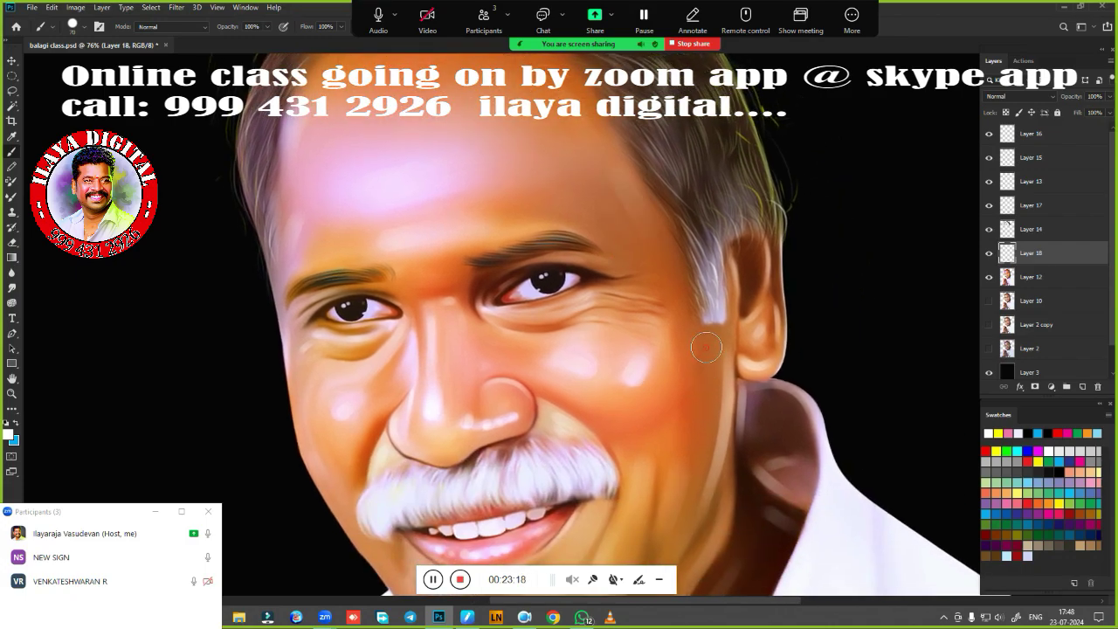
{"action": "key", "text": "ctrl+0"}
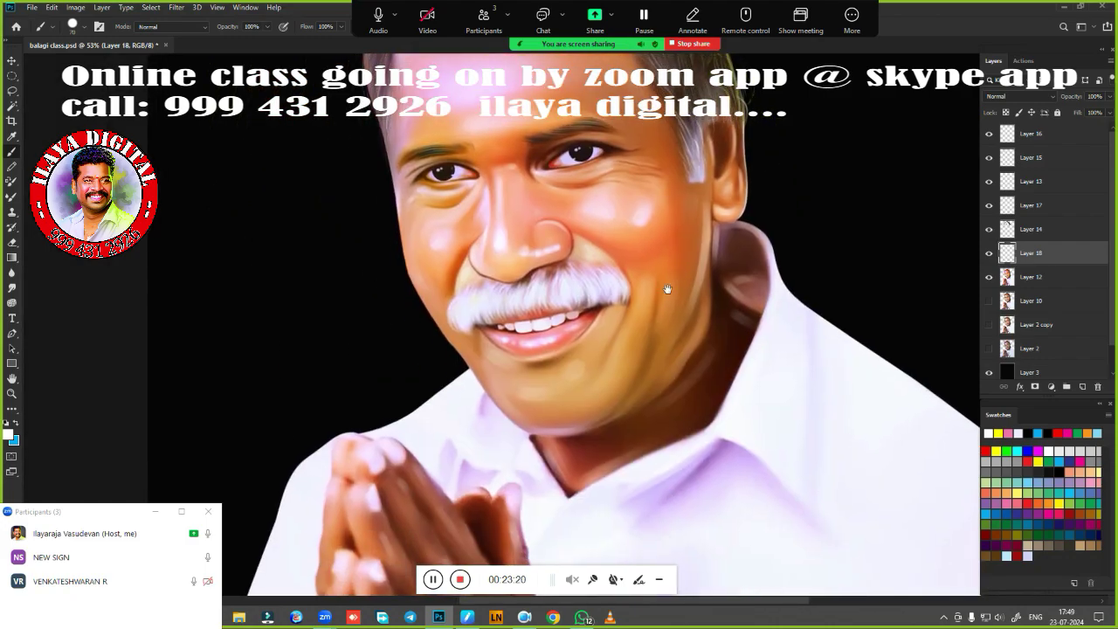
{"action": "scroll", "coordinate": [691, 339], "scroll_direction": "down", "scroll_amount": 3}
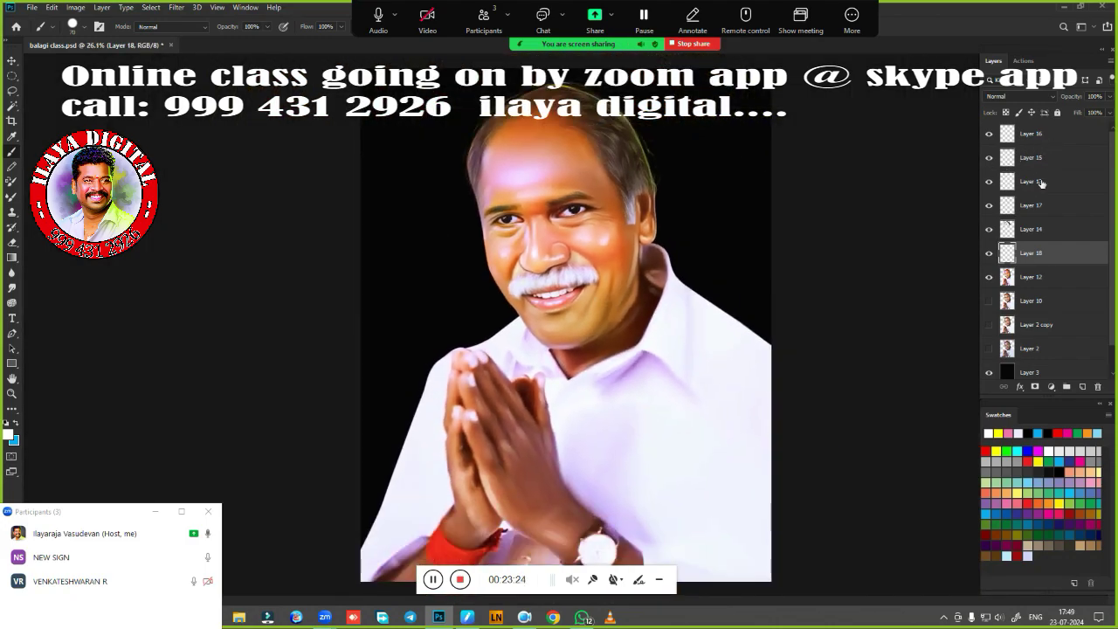
Adjust the fill of Layer 14 and select all layers from Layer 16 down to Layer 2 copy
{"action": "left_click", "coordinate": [1007, 228]}
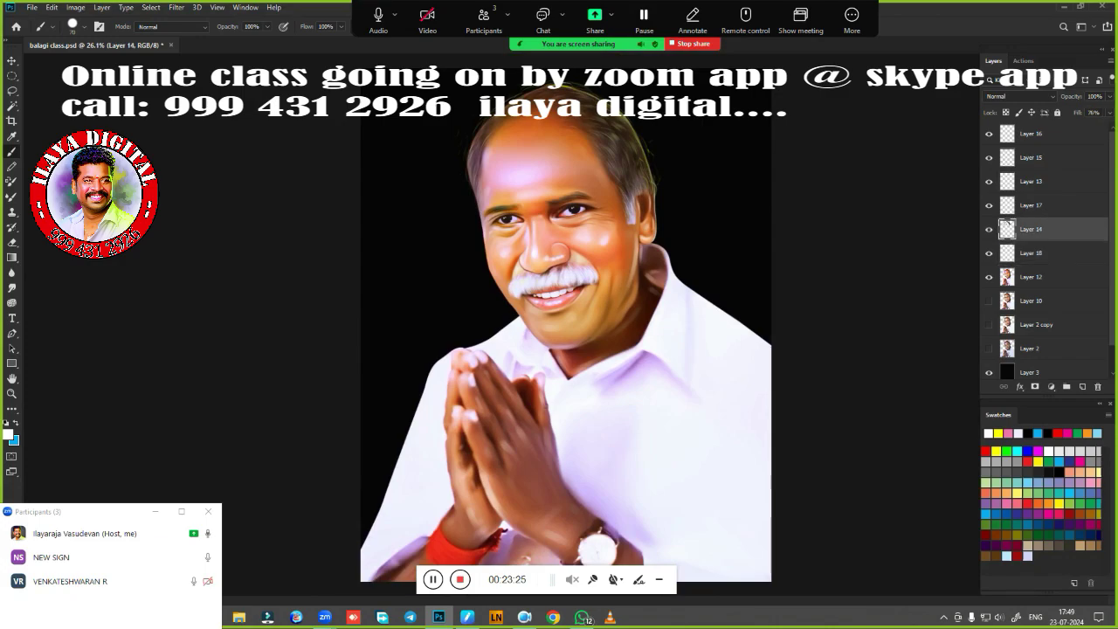
{"action": "left_click", "coordinate": [1109, 115]}
{"action": "mouse_move", "coordinate": [1103, 128]}
{"action": "left_mouse_down"}
{"action": "mouse_move", "coordinate": [1060, 170]}
{"action": "mouse_move", "coordinate": [1052, 333]}
{"action": "left_mouse_up"}
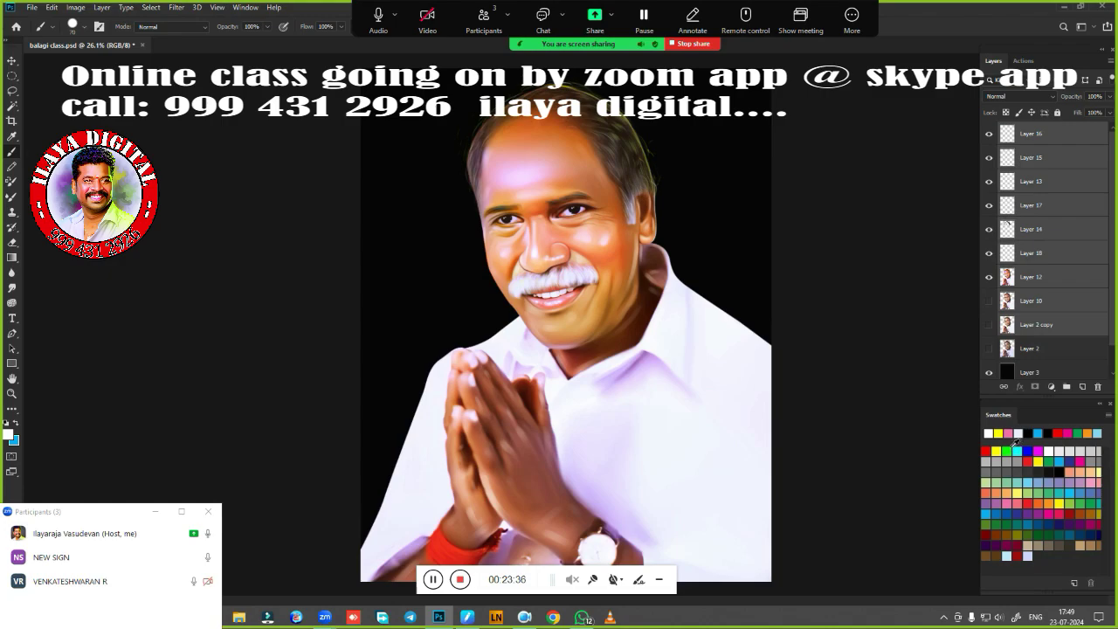
Group the selected layers, then duplicate the group and merge the duplicate into a single layer
{"action": "key", "text": "ctrl+g"}
{"action": "key", "text": "ctrl+j"}
{"action": "key", "text": "ctrl+e"}
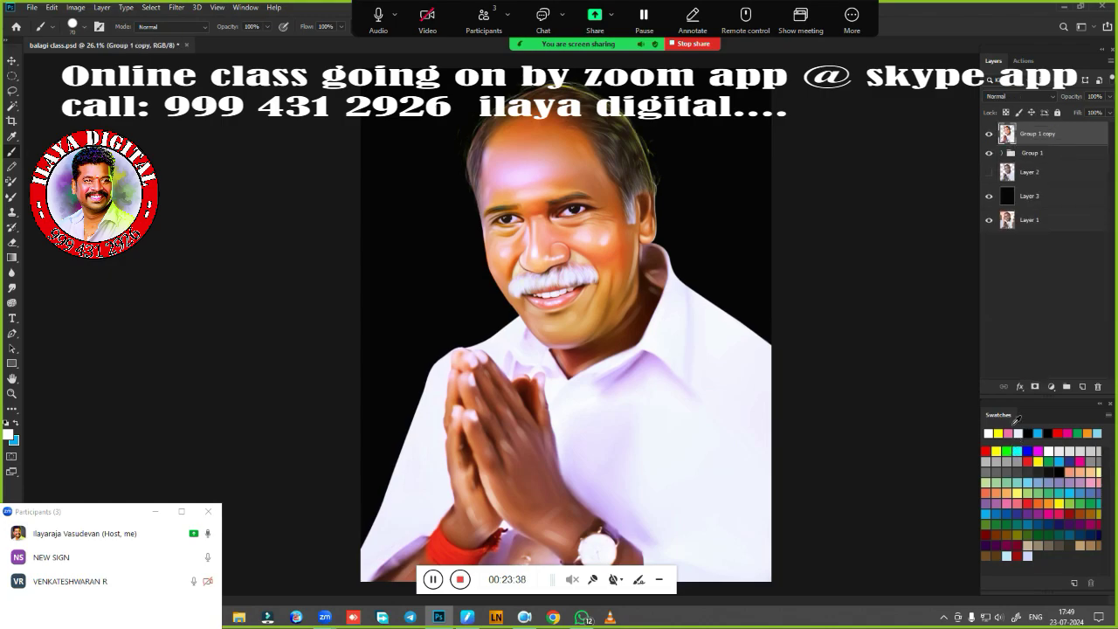
Hide Group 1, show Layer 2 and toggle the merged copy to compare the painting with the original photo
{"action": "left_click", "coordinate": [989, 153]}
{"action": "left_click", "coordinate": [989, 172]}
{"action": "left_click", "coordinate": [989, 134]}
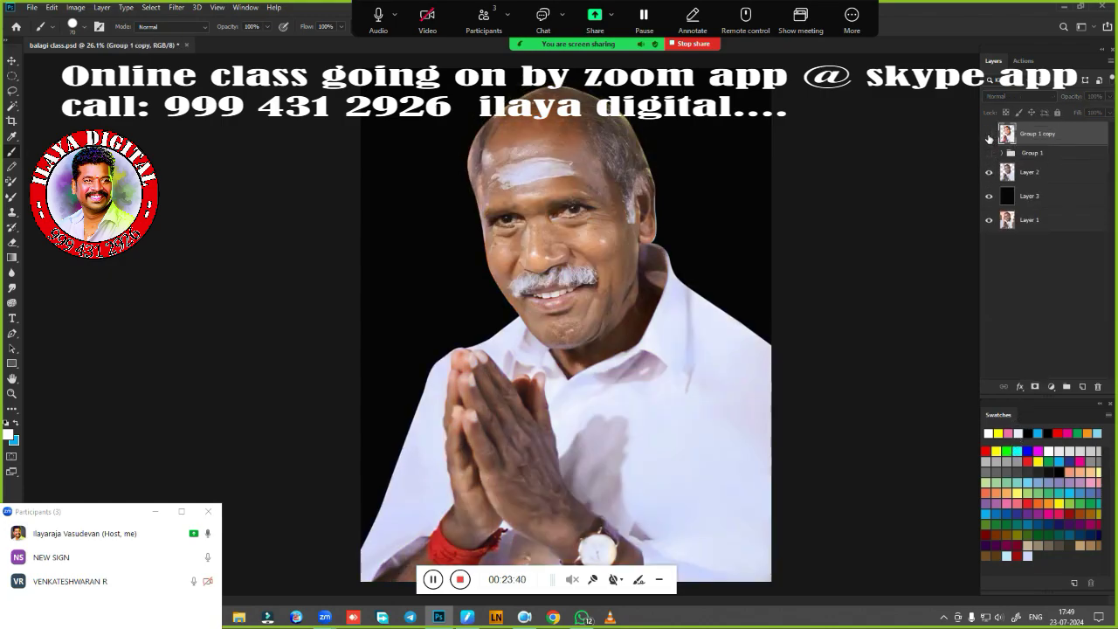
{"action": "left_click", "coordinate": [989, 135]}
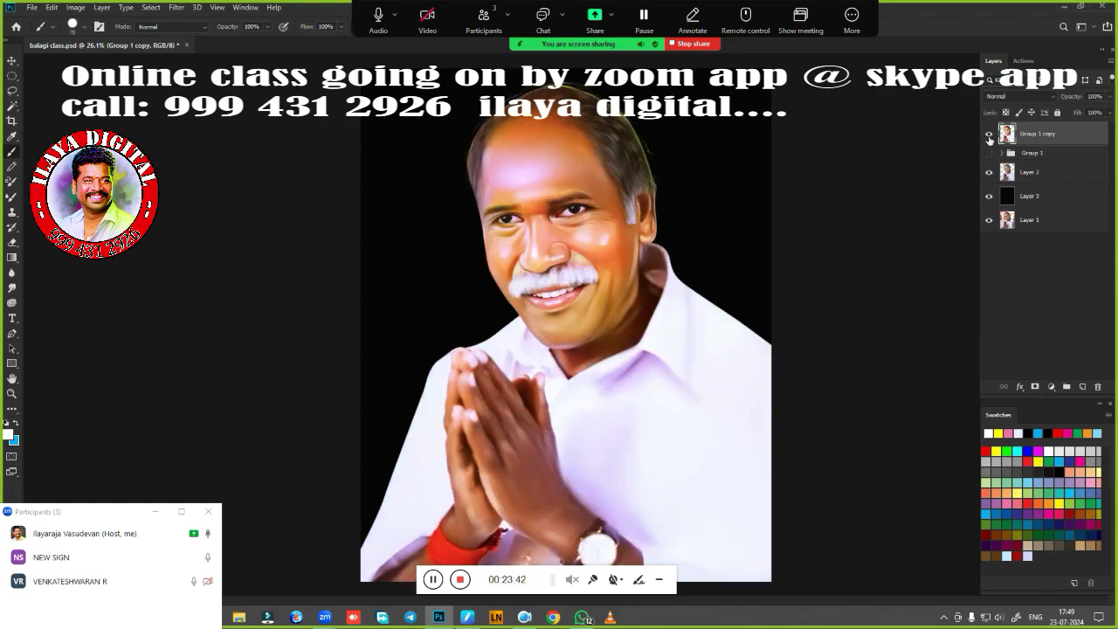
{"action": "left_click", "coordinate": [989, 135]}
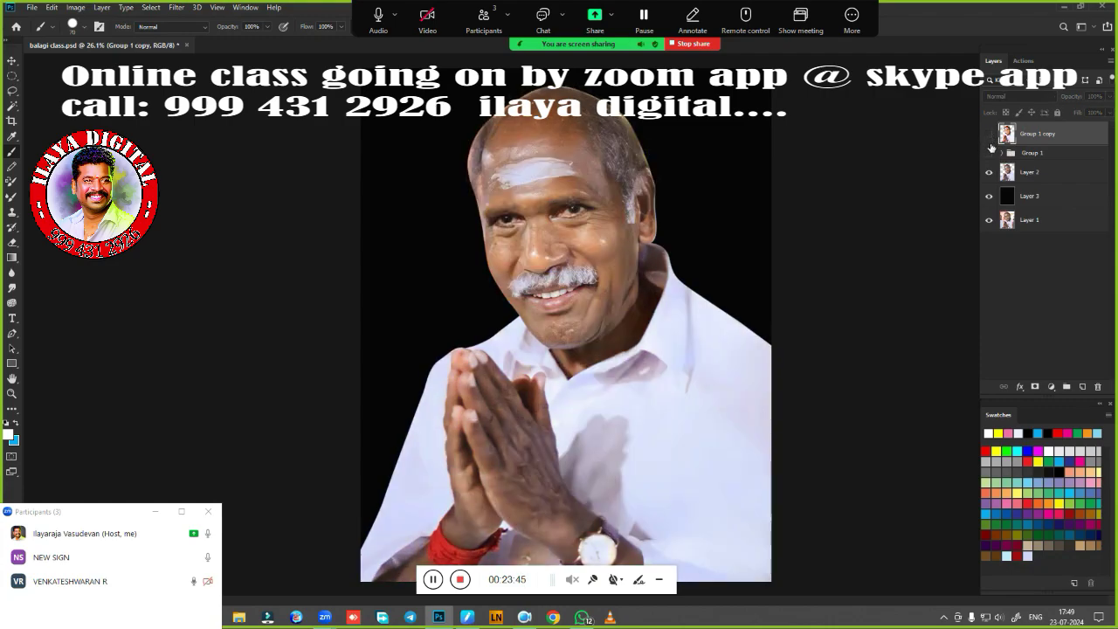
{"action": "left_click", "coordinate": [990, 135]}
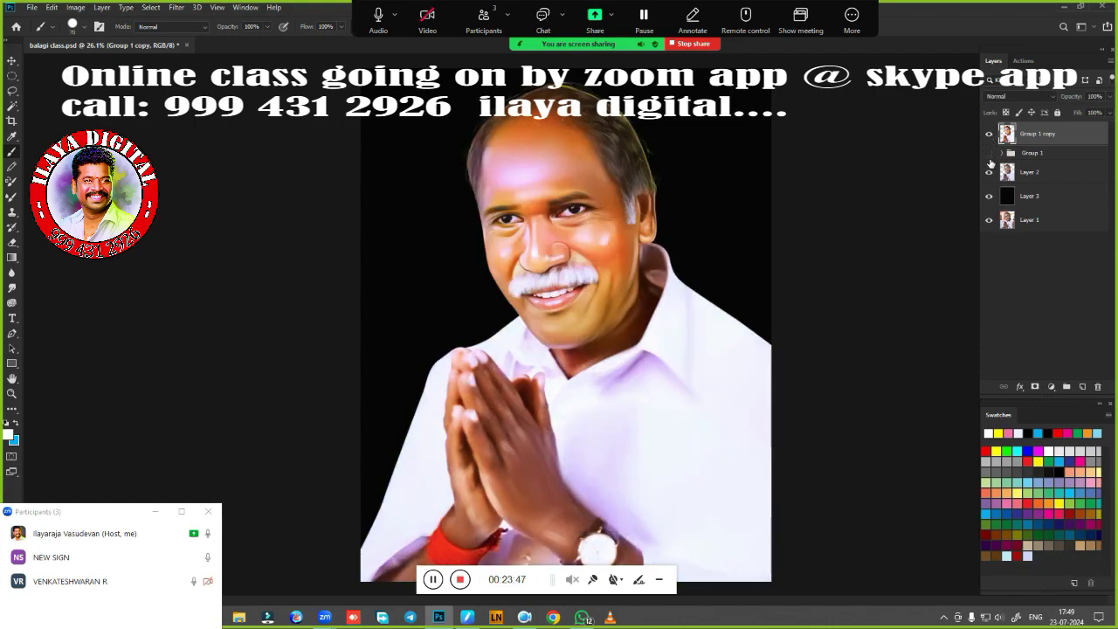
Show Group 1 again, remove the merged copy and add a new layer inside the group directly above Layer 12
{"action": "left_click", "coordinate": [989, 154]}
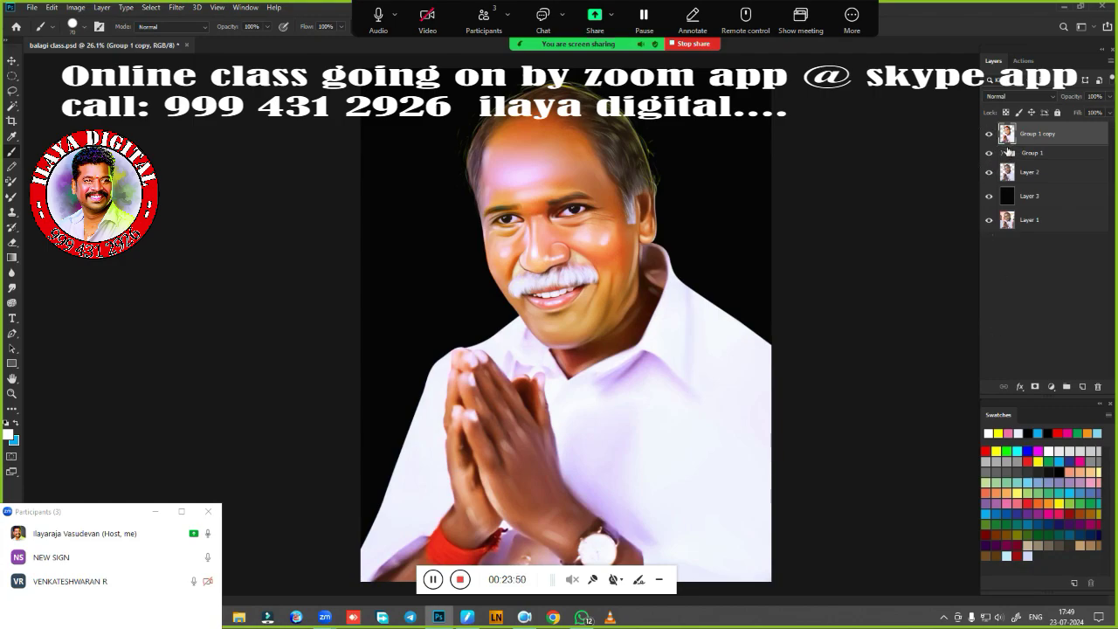
{"action": "left_click", "coordinate": [1013, 153]}
{"action": "left_click", "coordinate": [1001, 153]}
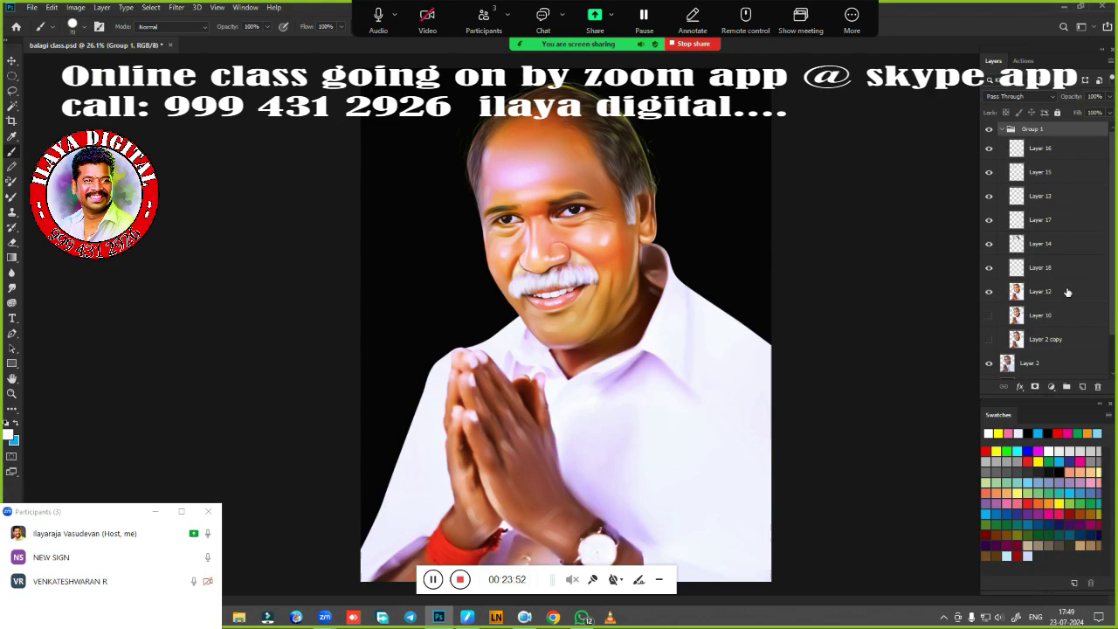
{"action": "left_click", "coordinate": [1083, 386]}
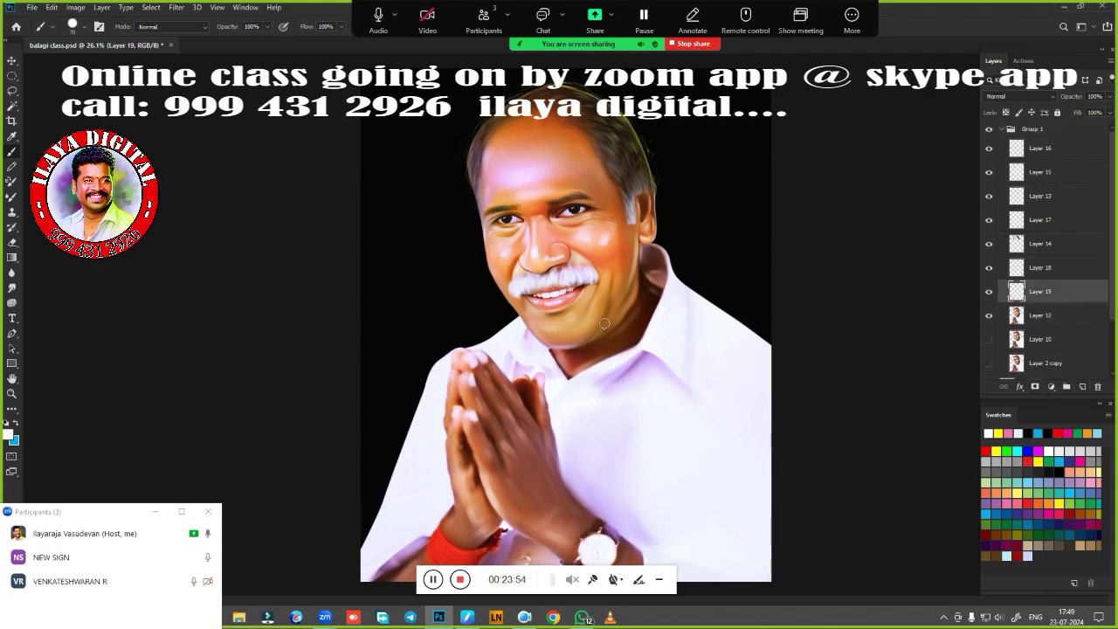
Paint a soft white highlight across the forehead on the new layer with an enlarged brush
{"action": "left_click_drag", "start_coordinate": [468, 193], "coordinate": [432, 427]}
{"action": "left_click_drag", "start_coordinate": [500, 410], "coordinate": [471, 407]}
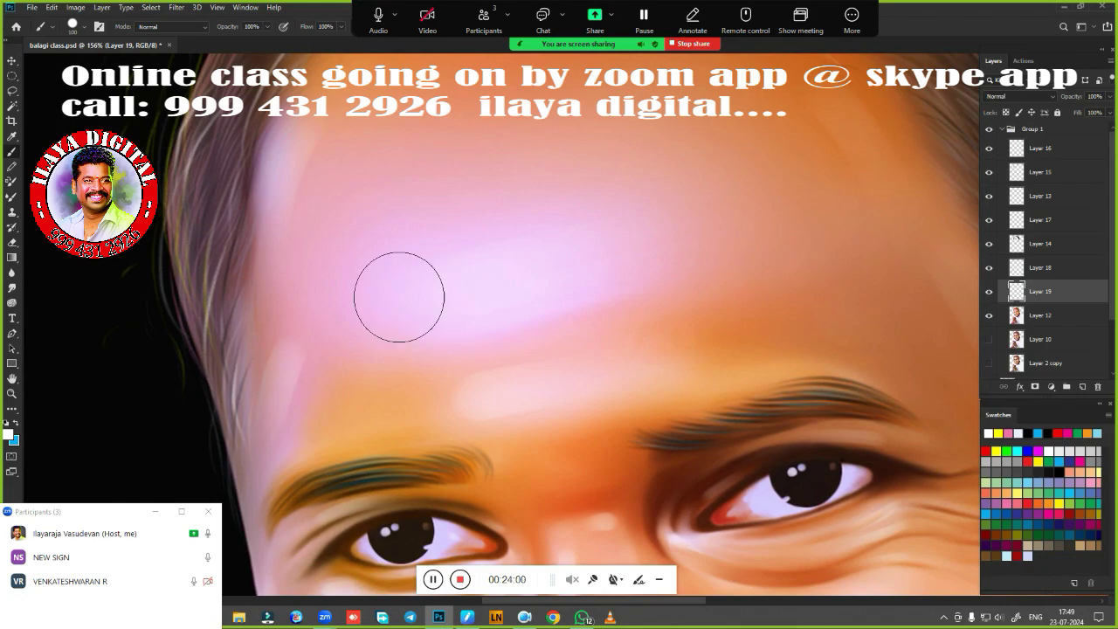
{"action": "key", "text": "bracketright"}
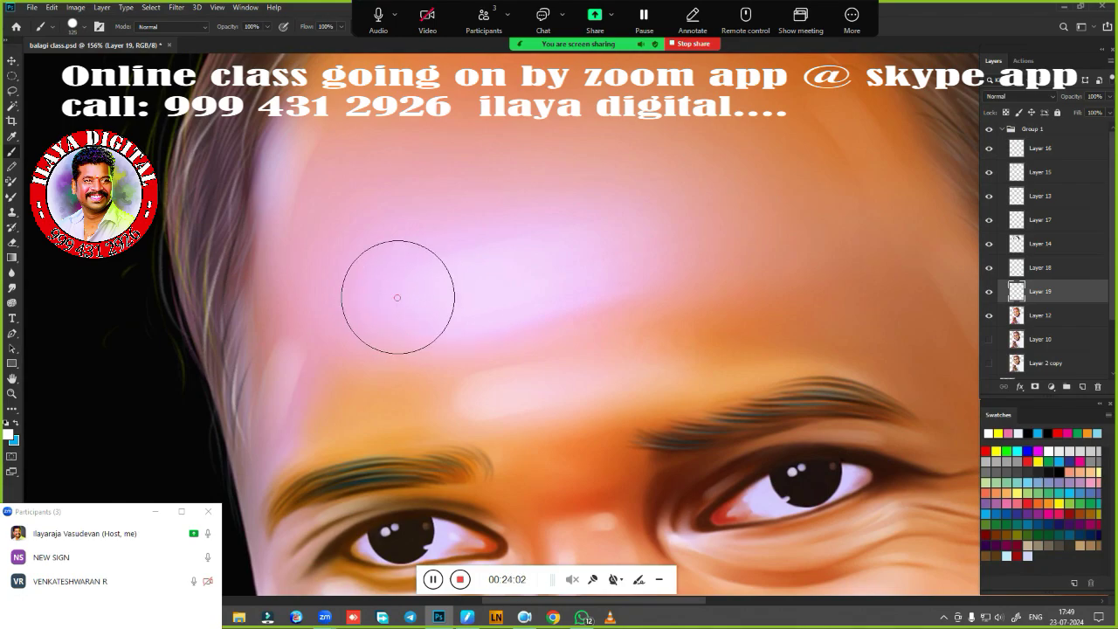
{"action": "left_click_drag", "start_coordinate": [397, 298], "coordinate": [524, 269]}
{"action": "key", "text": "ctrl+0"}
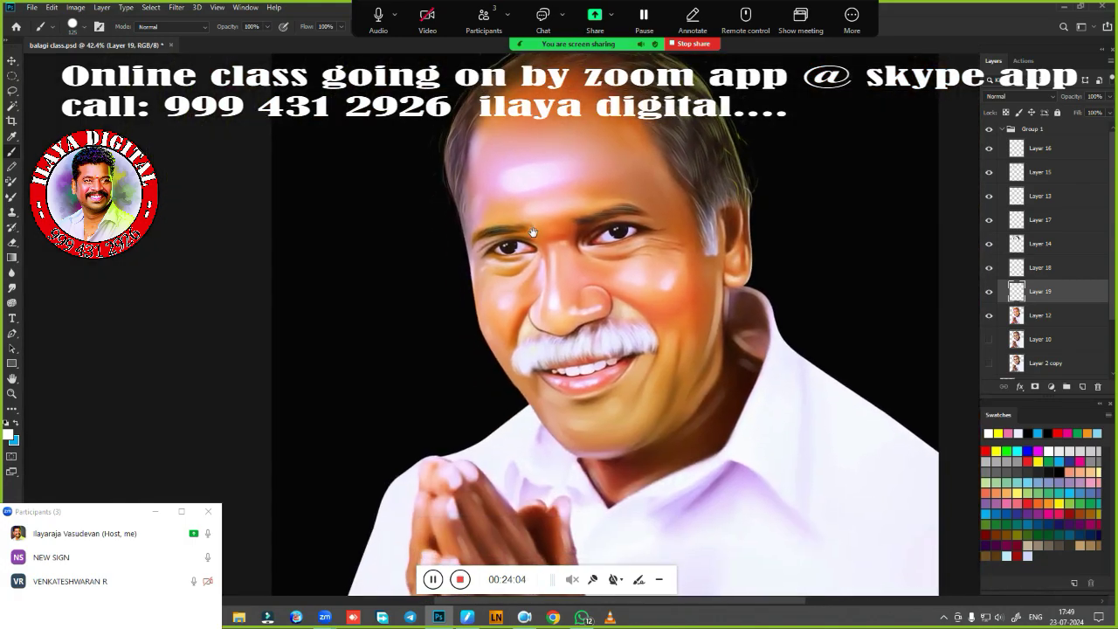
Merge a duplicate of Group 1 into a single layer and hide Group 1 and Layer 2
{"action": "left_click", "coordinate": [1002, 131]}
{"action": "key", "text": "ctrl+j"}
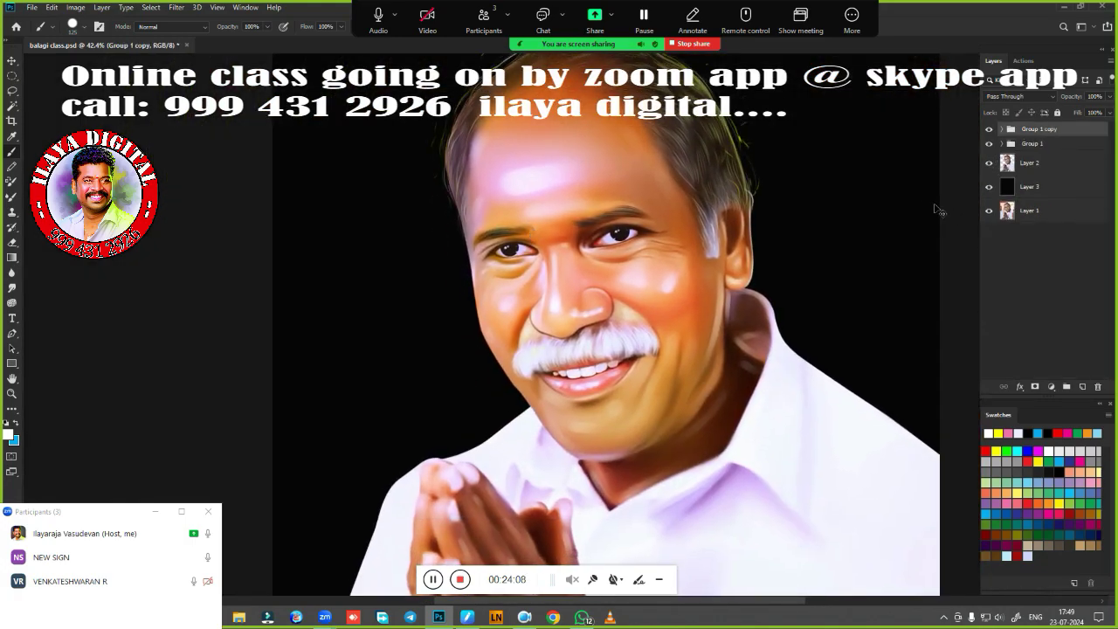
{"action": "key", "text": "ctrl+e"}
{"action": "left_click", "coordinate": [989, 172]}
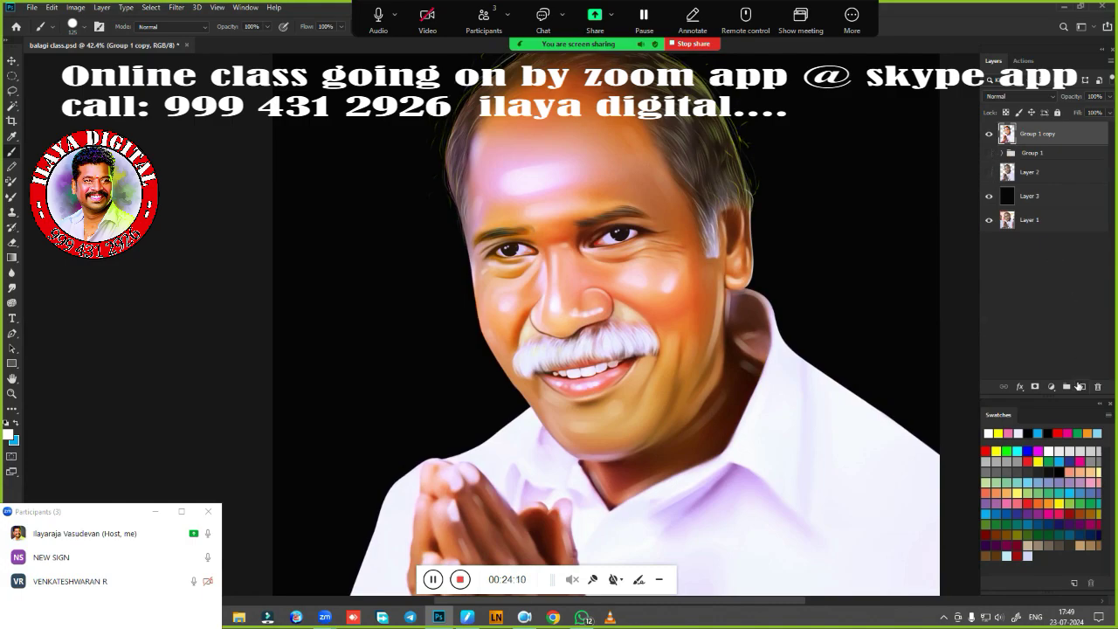
Create a new layer above the merged copy and select the whole canvas with the Rectangular Marquee tool
{"action": "left_click", "coordinate": [1083, 386]}
{"action": "scroll", "coordinate": [961, 377], "scroll_direction": "down", "scroll_amount": 1}
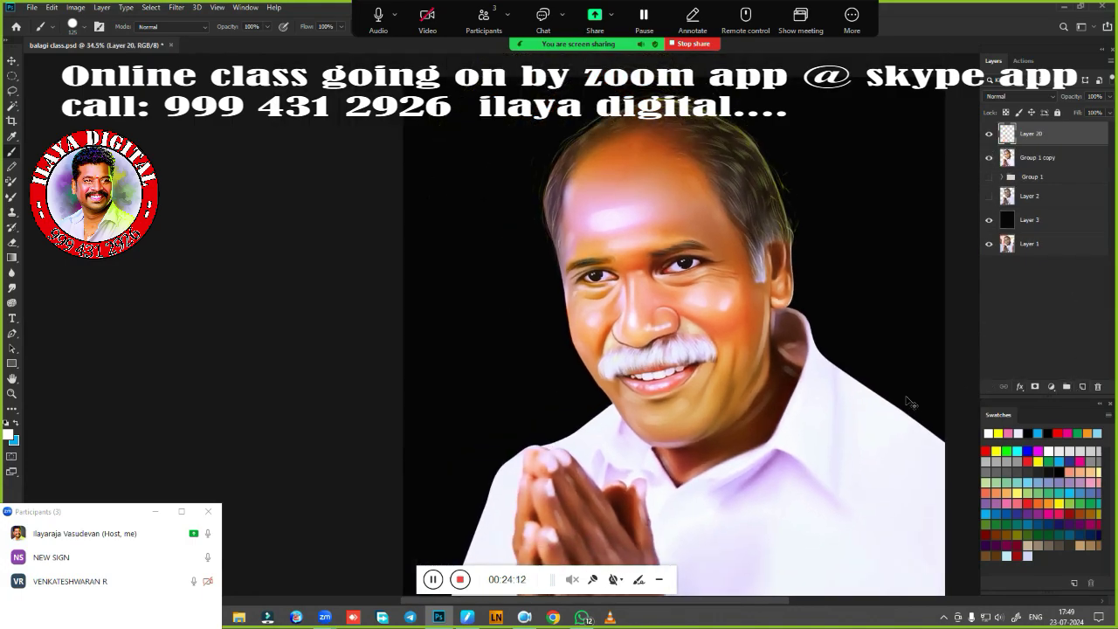
{"action": "scroll", "coordinate": [908, 402], "scroll_direction": "down", "scroll_amount": 1}
{"action": "scroll", "coordinate": [475, 296], "scroll_direction": "down", "scroll_amount": 1}
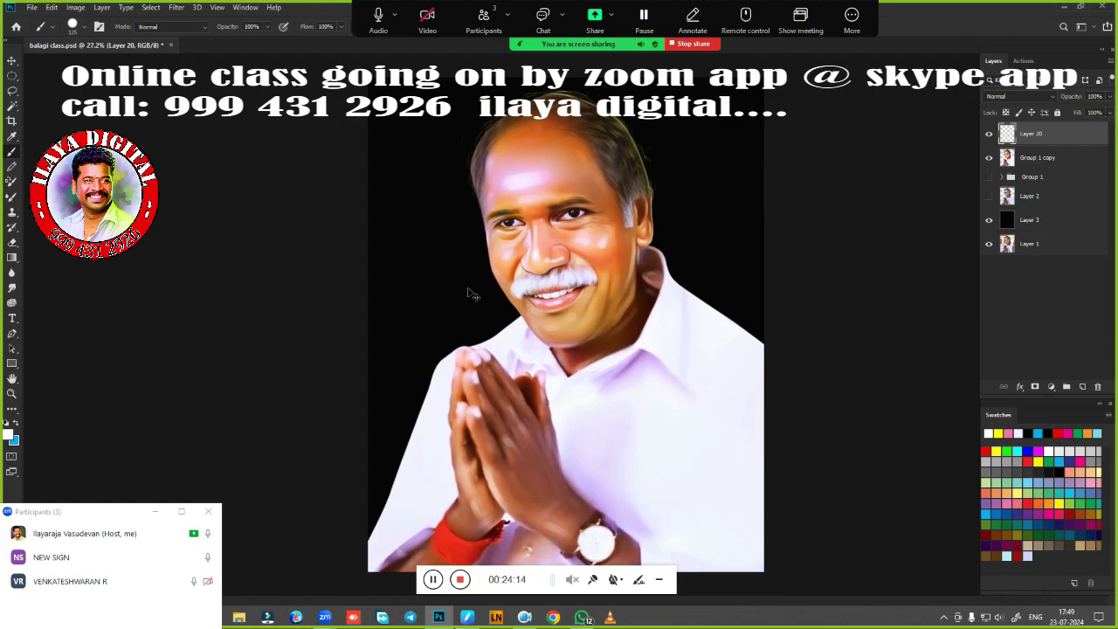
{"action": "key", "text": "m"}
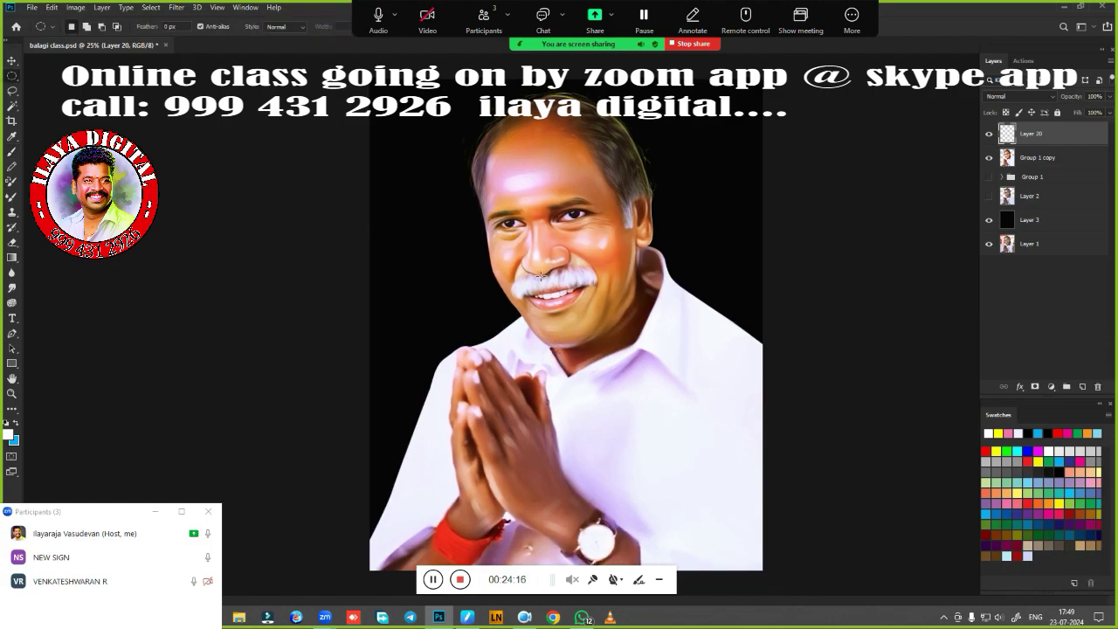
{"action": "right_click", "coordinate": [11, 76]}
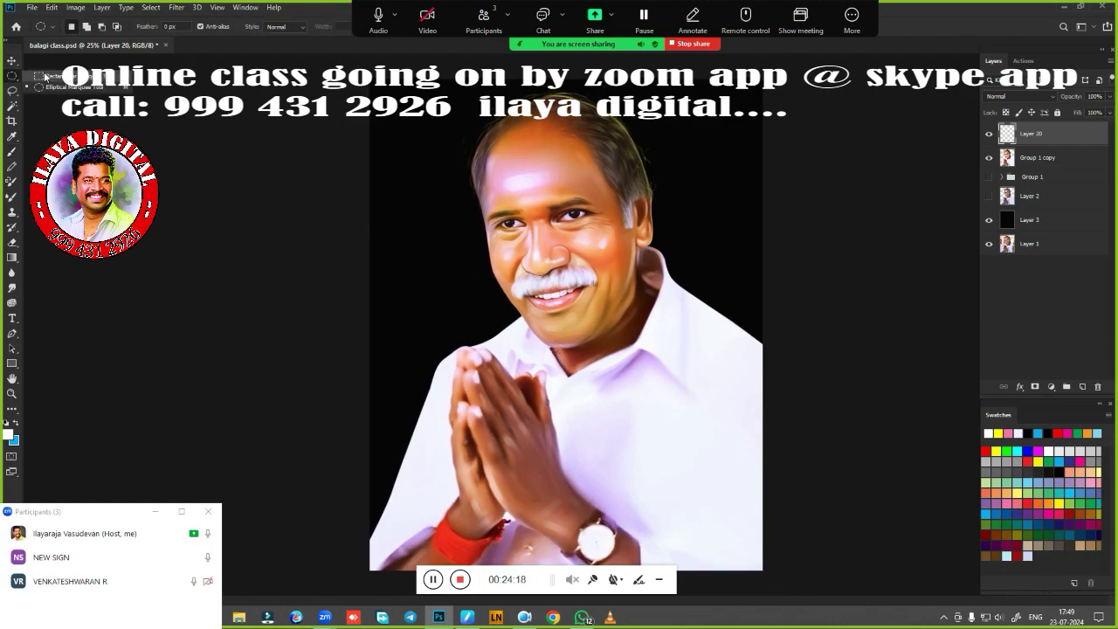
{"action": "left_click", "coordinate": [54, 76]}
{"action": "left_click_drag", "start_coordinate": [356, 91], "coordinate": [763, 572]}
Try a 200 px white stroke around the canvas selection and undo it
{"action": "right_click", "coordinate": [659, 356]}
{"action": "left_click", "coordinate": [686, 507]}
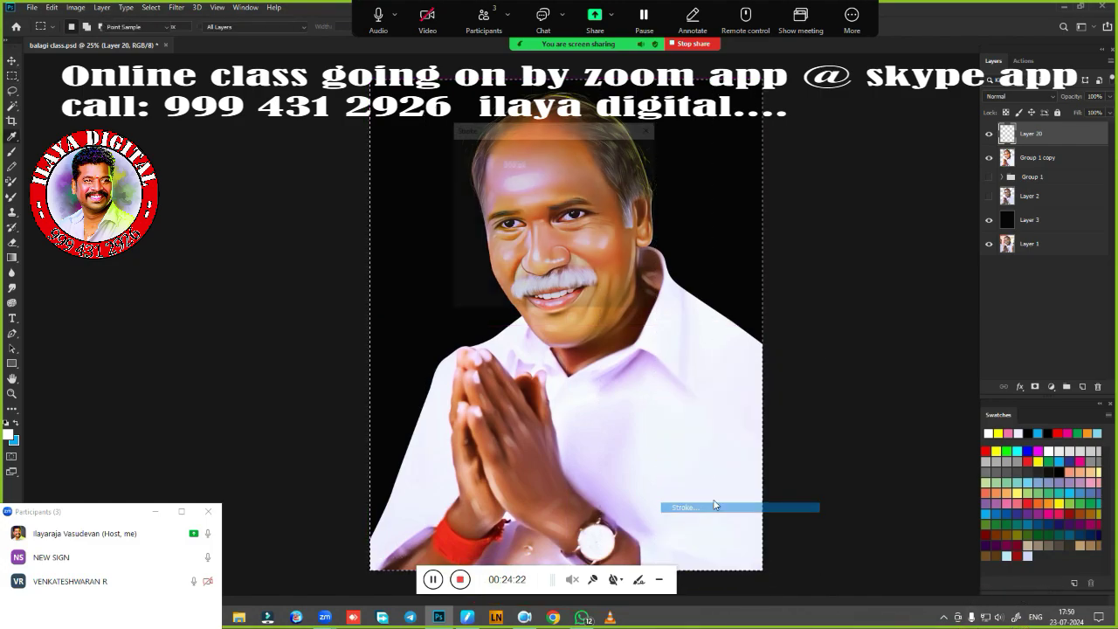
{"action": "left_click", "coordinate": [632, 155]}
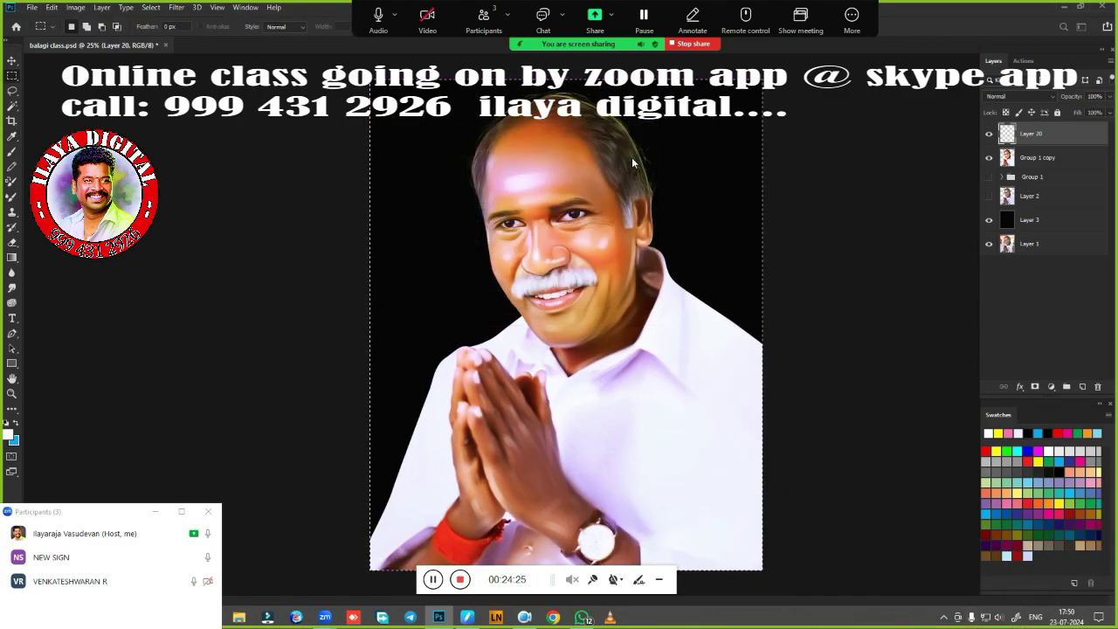
{"action": "key", "text": "ctrl+z"}
Stroke the inside of the canvas selection with a 125 px white border and clear the selection
{"action": "right_click", "coordinate": [633, 160]}
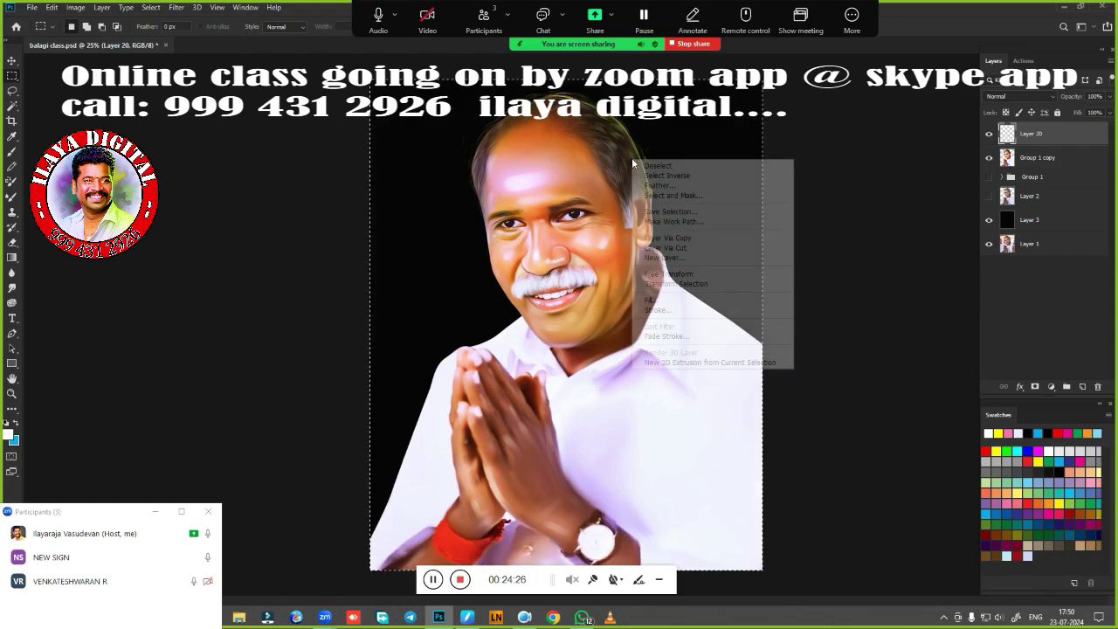
{"action": "left_click", "coordinate": [669, 311]}
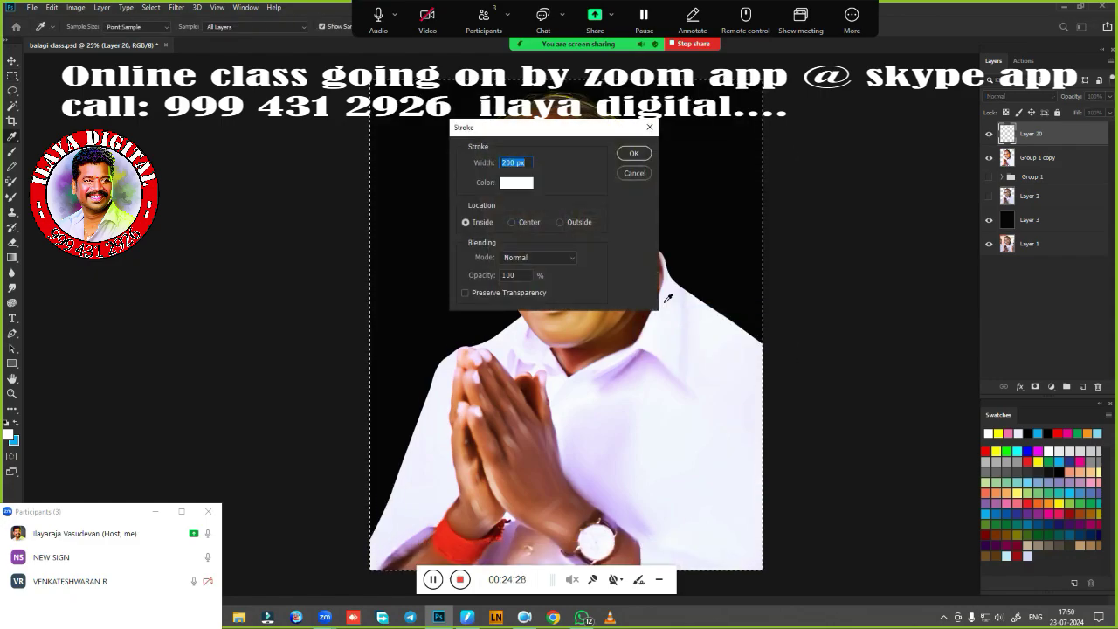
{"action": "type", "text": "125"}
{"action": "key", "text": "Return"}
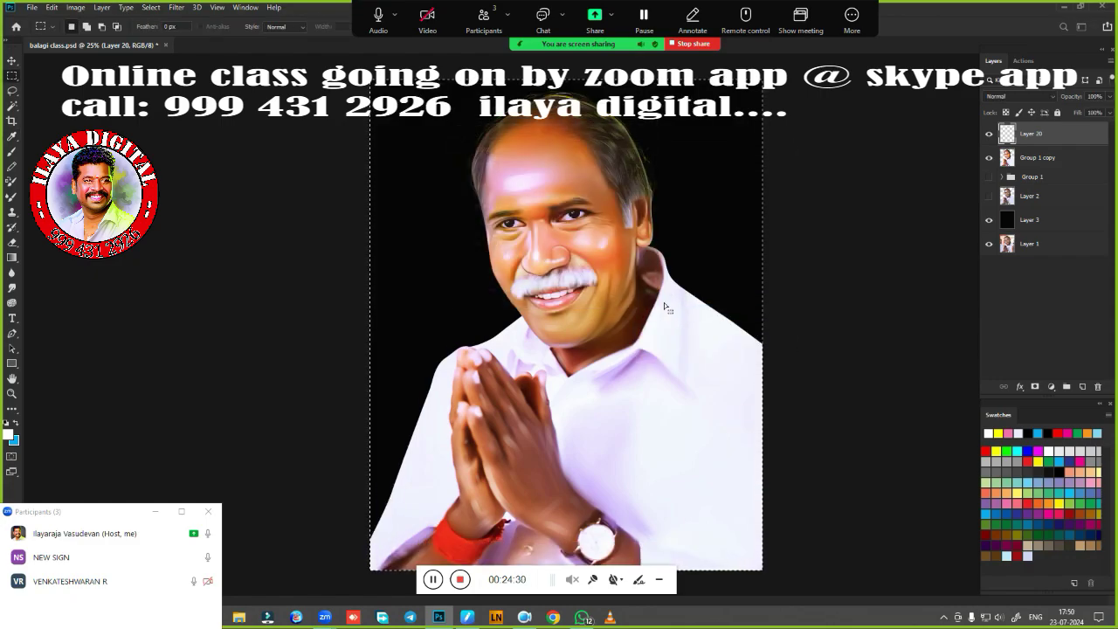
{"action": "key", "text": "v"}
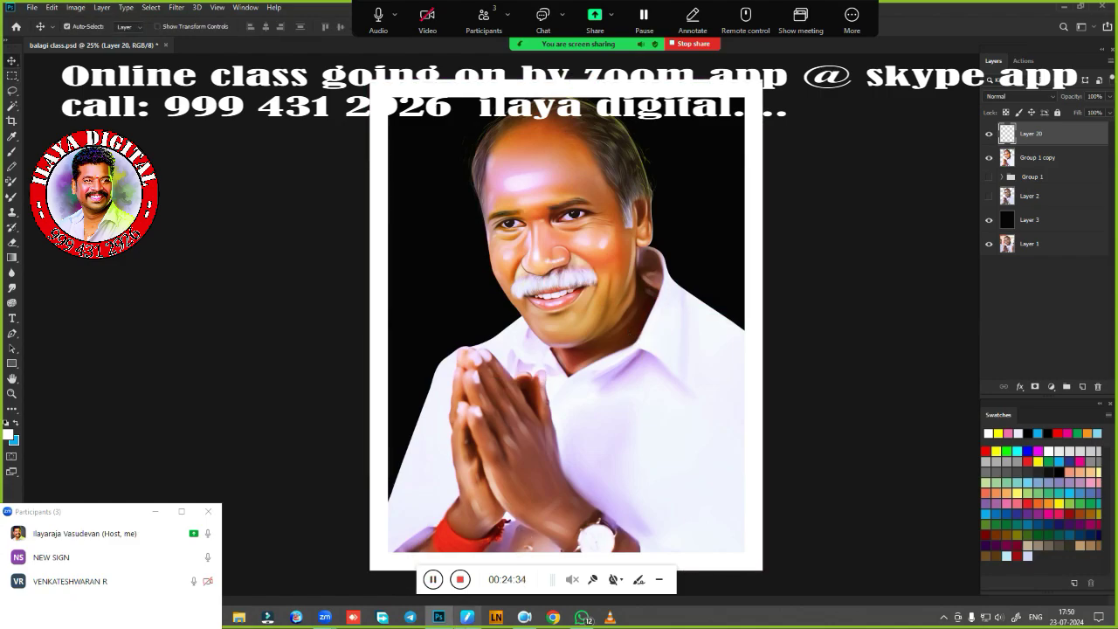
Switch to the INSPIROY H640P tablet settings and set the pen pressure sensitivity to the middle preset between Soft and Hard
{"action": "left_click", "coordinate": [476, 622]}
{"action": "left_click", "coordinate": [542, 311]}
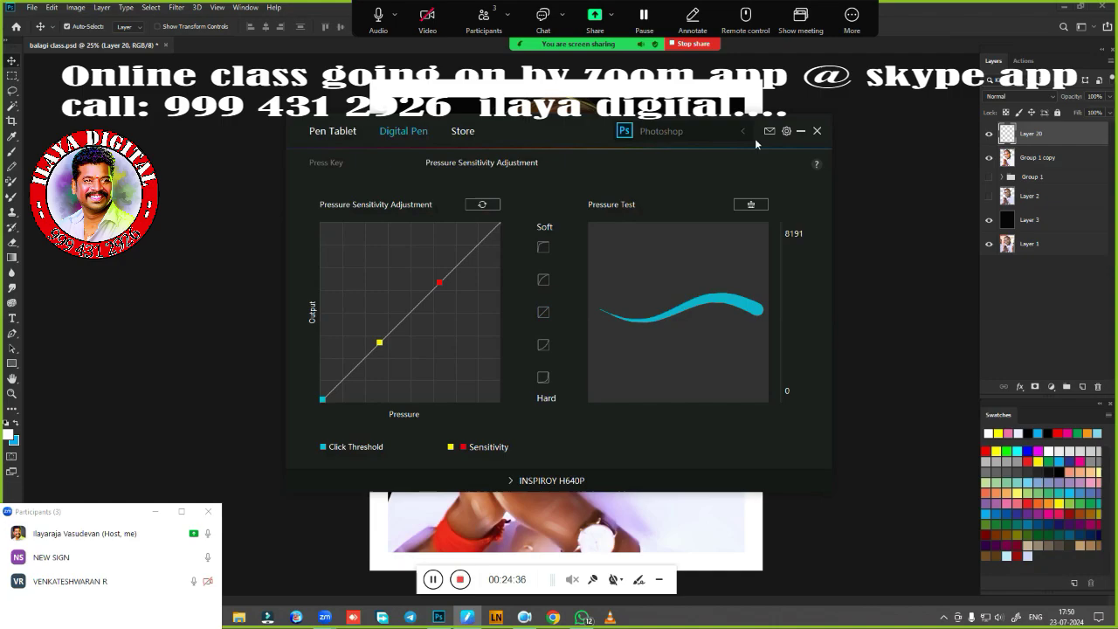
{"action": "left_click", "coordinate": [817, 132]}
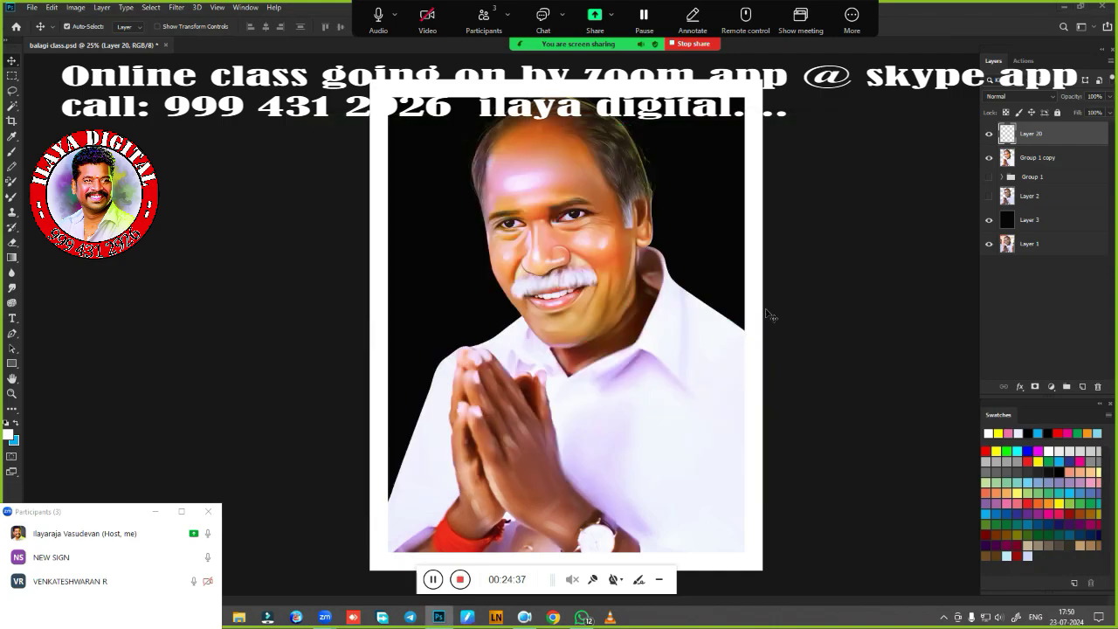
Open the painted background 9.jpg from the backround folder and copy it into balagi class.psd as a new layer
{"action": "left_click", "coordinate": [32, 7]}
{"action": "left_click", "coordinate": [48, 33]}
{"action": "double_click", "coordinate": [197, 92]}
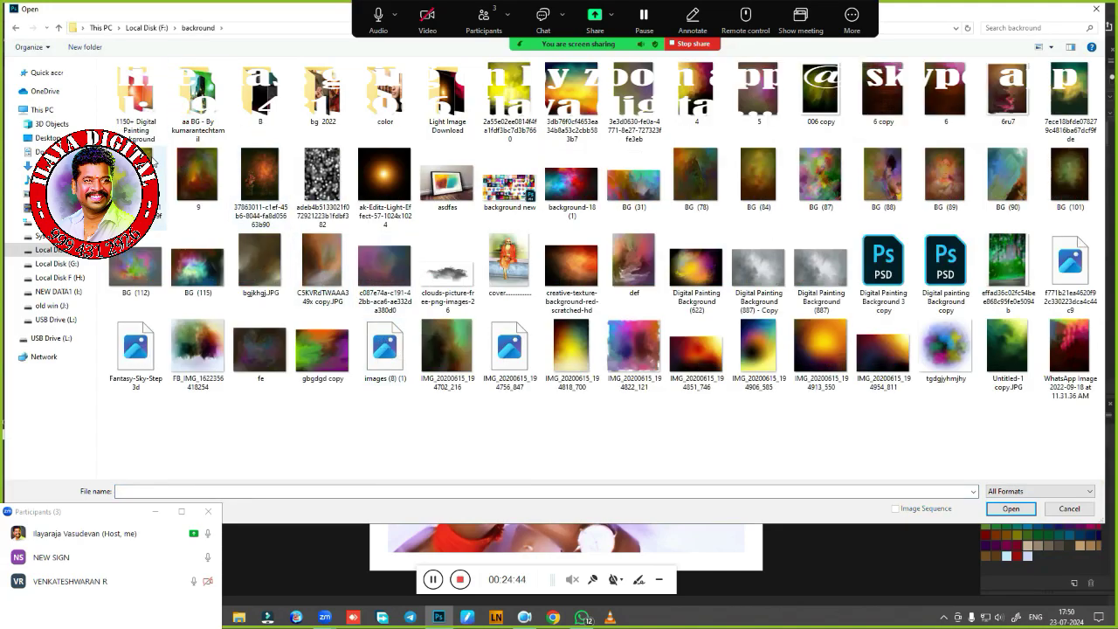
{"action": "double_click", "coordinate": [195, 183]}
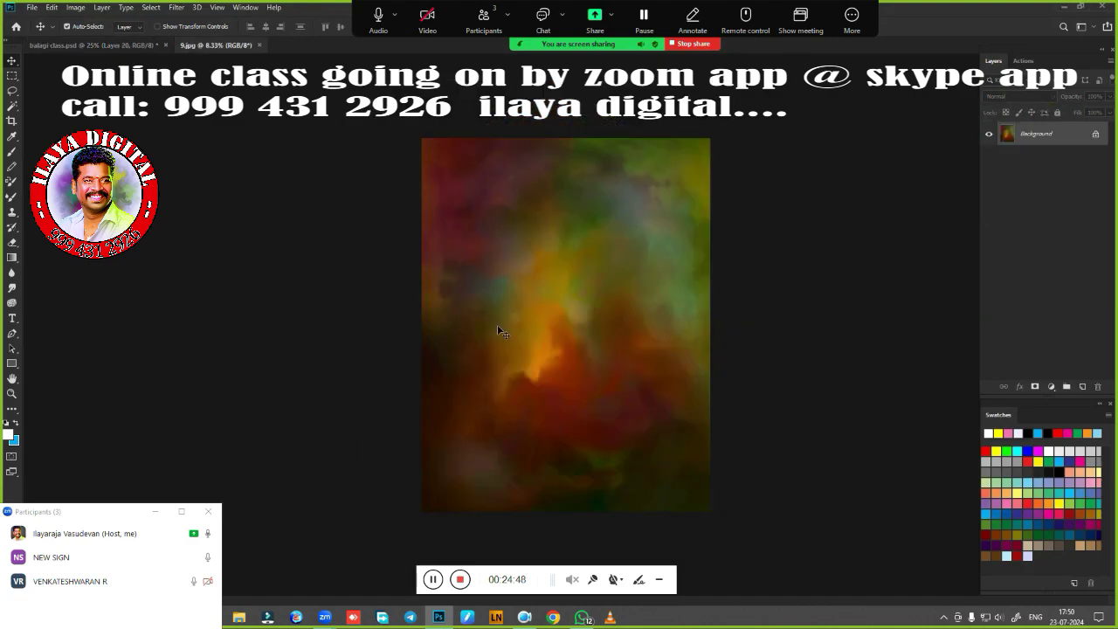
{"action": "left_click", "coordinate": [111, 46]}
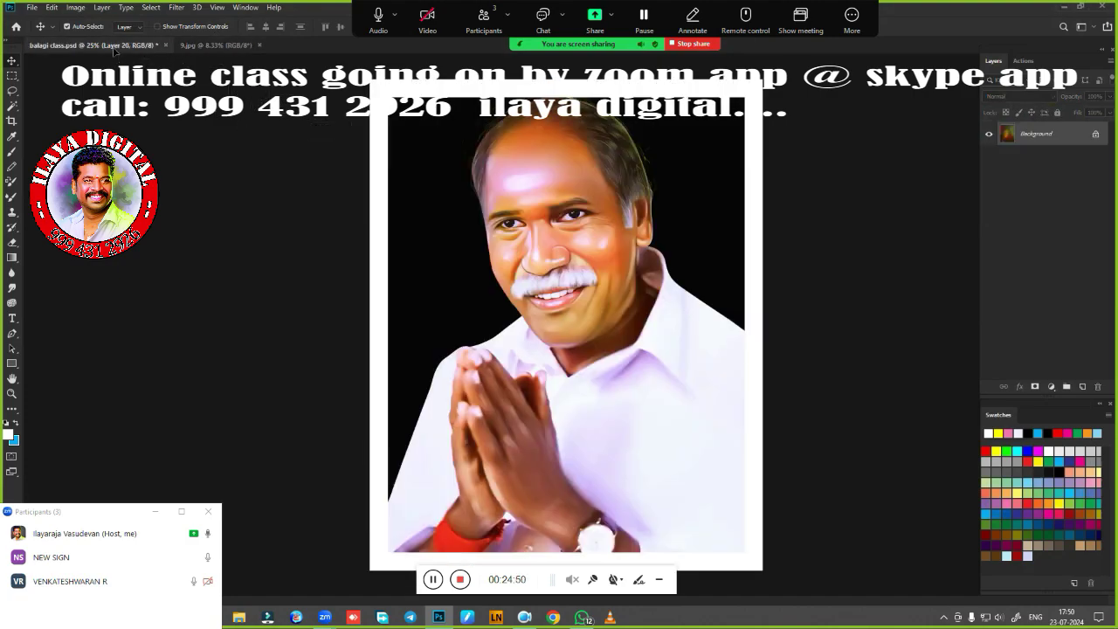
{"action": "key", "text": "ctrl+v"}
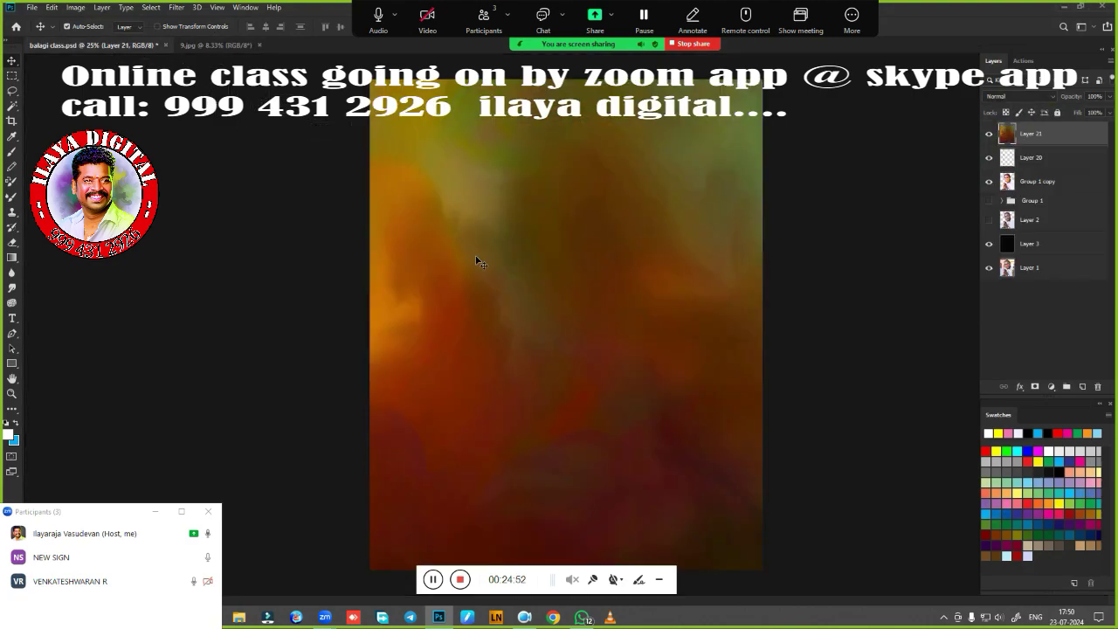
Scale the pasted background proportionally to about 46% so that it fits the portrait canvas
{"action": "key", "text": "ctrl+t"}
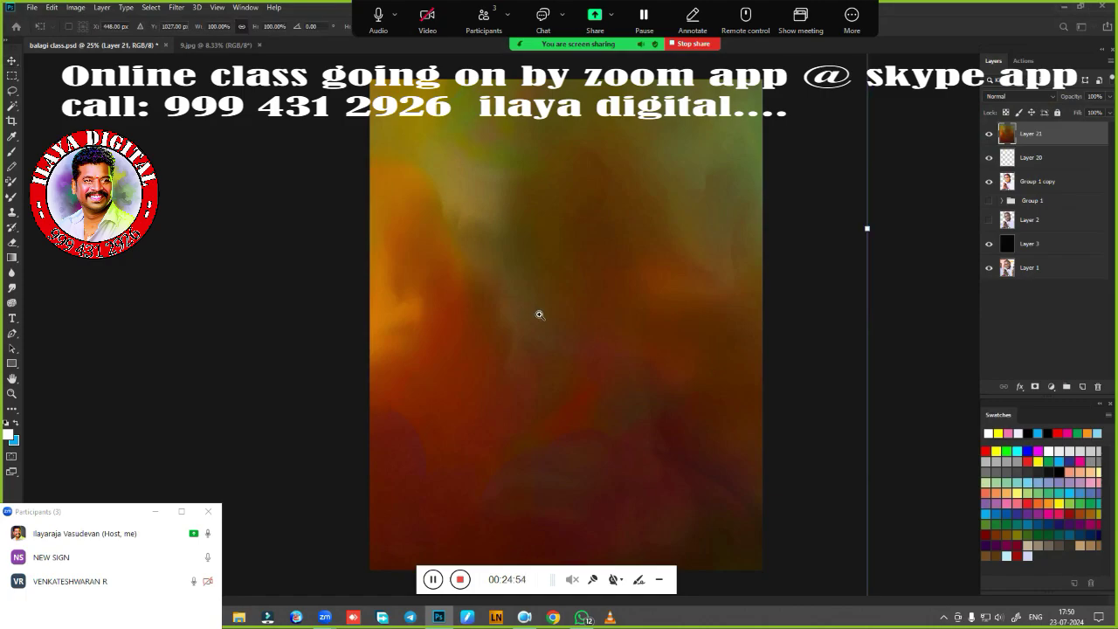
{"action": "key", "text": "ctrl+0"}
{"action": "left_click_drag", "start_coordinate": [455, 199], "coordinate": [527, 278]}
{"action": "key", "text": "Return"}
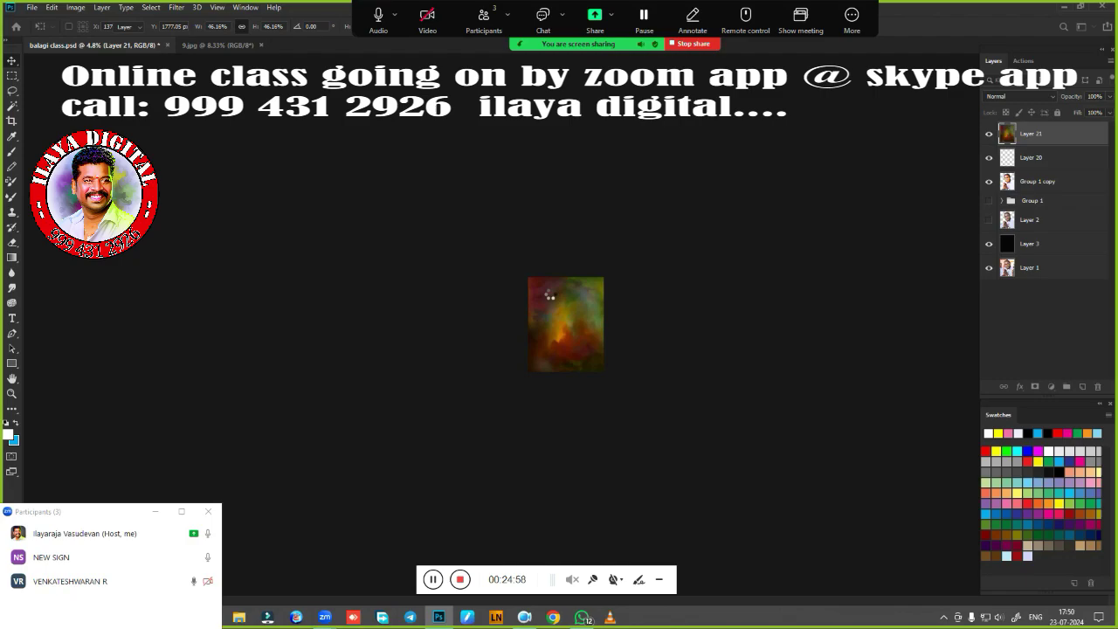
{"action": "key", "text": "ctrl+0"}
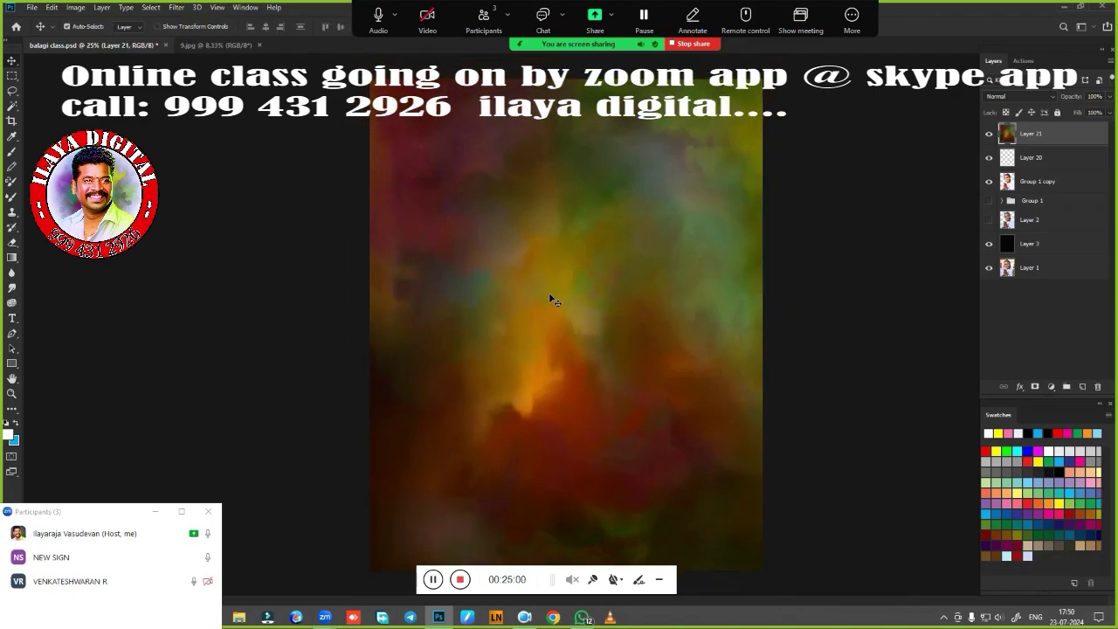
Move the painted background layer down to just above the black Layer 3 and merge the two
{"action": "key", "text": "ctrl+minus"}
{"action": "key", "text": "ctrl+bracketleft"}
{"action": "key", "text": "ctrl+bracketleft"}
{"action": "key", "text": "ctrl+bracketleft"}
{"action": "key", "text": "ctrl+bracketleft"}
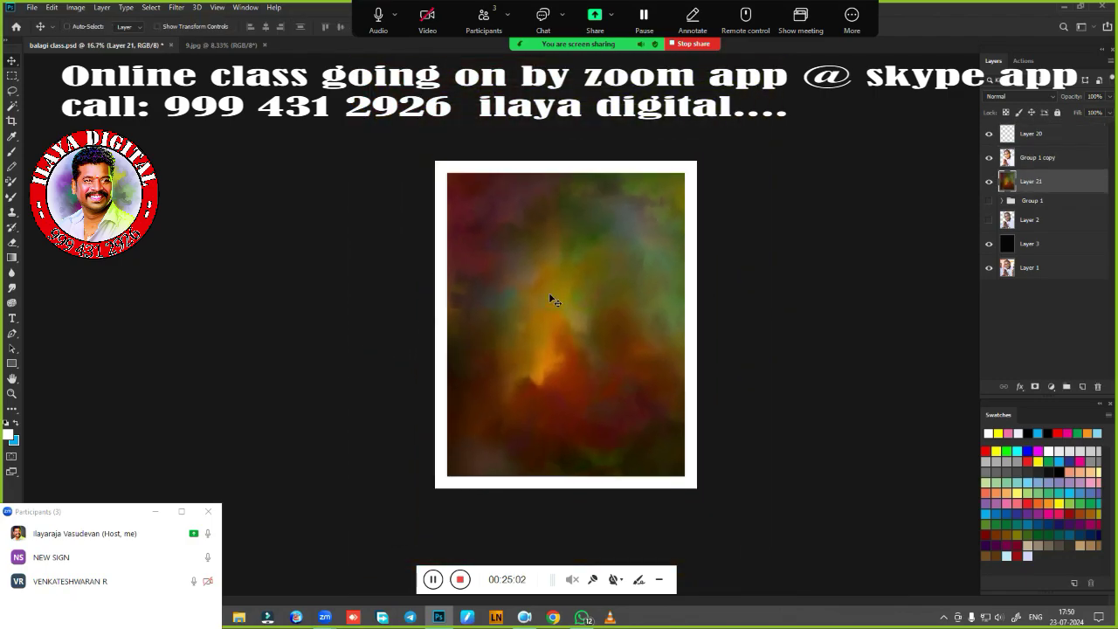
{"action": "left_click", "coordinate": [1046, 245], "text": "shift"}
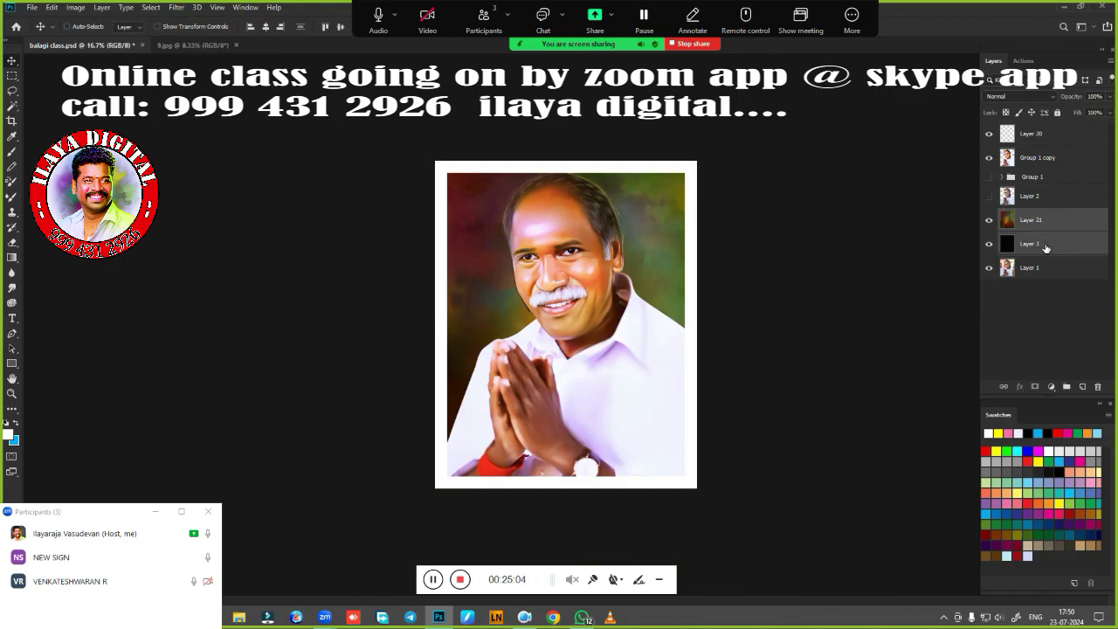
{"action": "key", "text": "ctrl+e"}
Adjust the merged background with Hue/Saturation: Hue -52, Saturation -26, Lightness -37
{"action": "left_click_drag", "start_coordinate": [649, 269], "coordinate": [697, 265]}
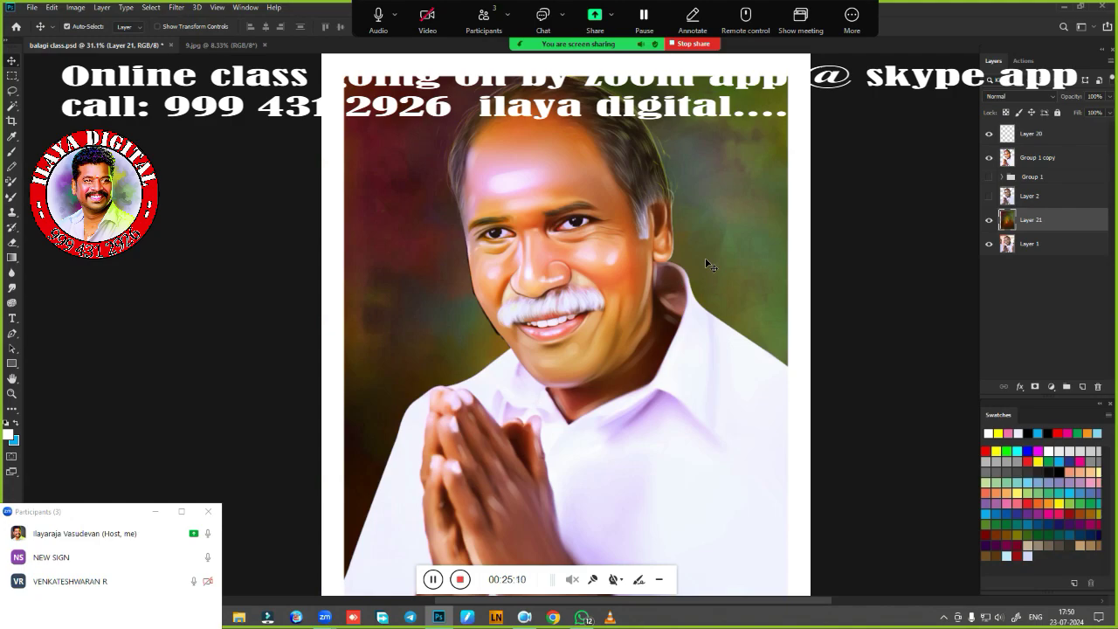
{"action": "key", "text": "ctrl+u"}
{"action": "left_click_drag", "start_coordinate": [940, 167], "coordinate": [914, 229]}
{"action": "left_click", "coordinate": [1069, 113]}
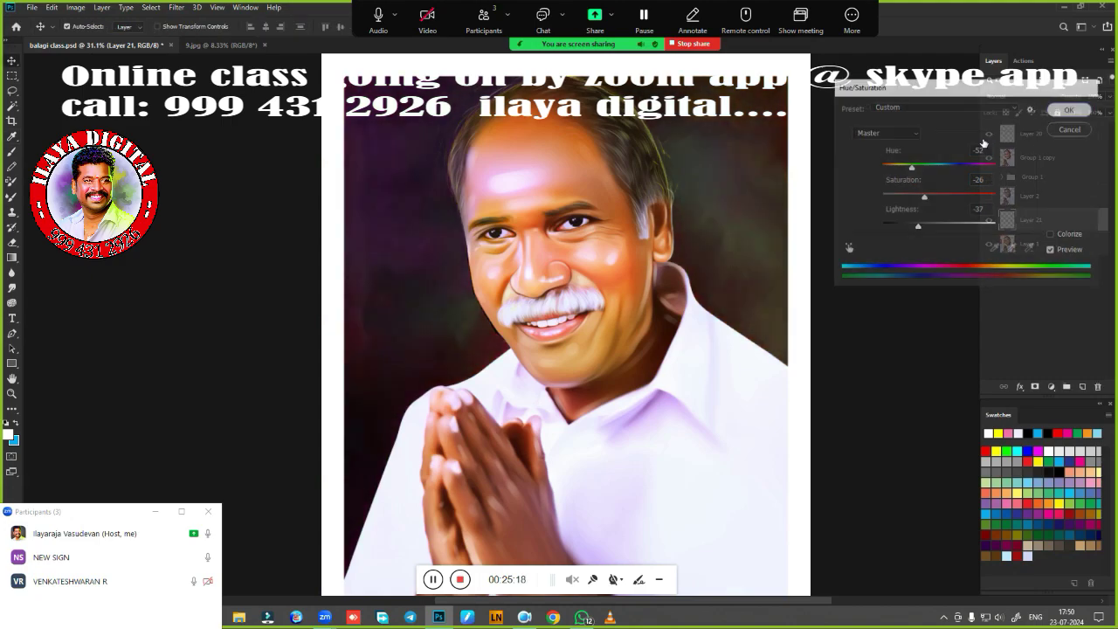
Show and expand Group 1, and delete the merged Group 1 copy layer
{"action": "left_click_drag", "start_coordinate": [506, 319], "coordinate": [576, 332]}
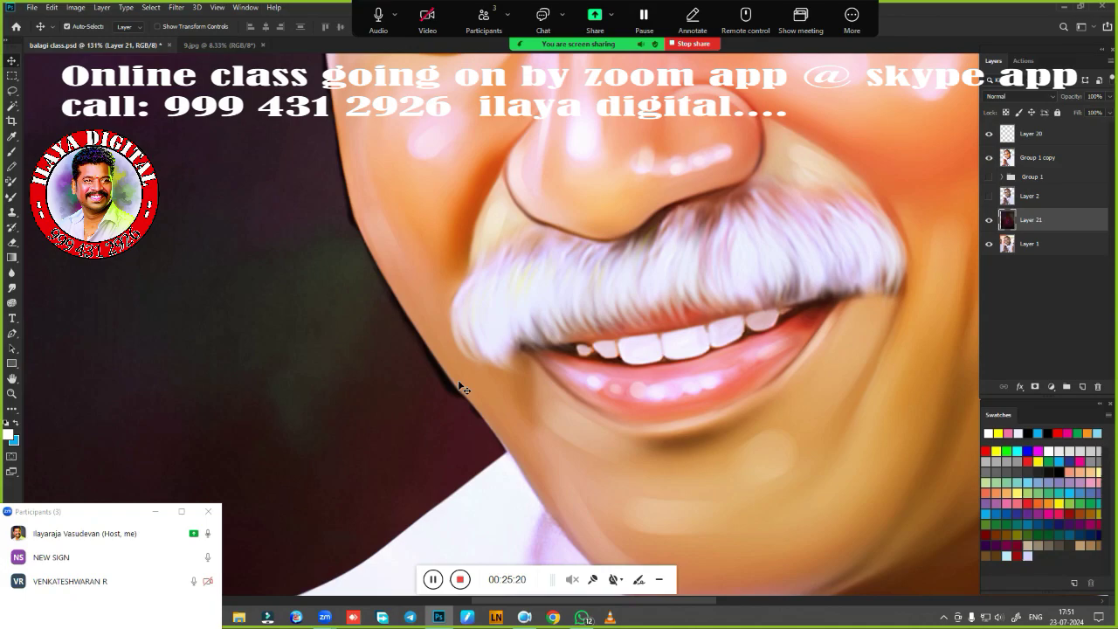
{"action": "scroll", "coordinate": [958, 226], "scroll_direction": "down", "scroll_amount": 6}
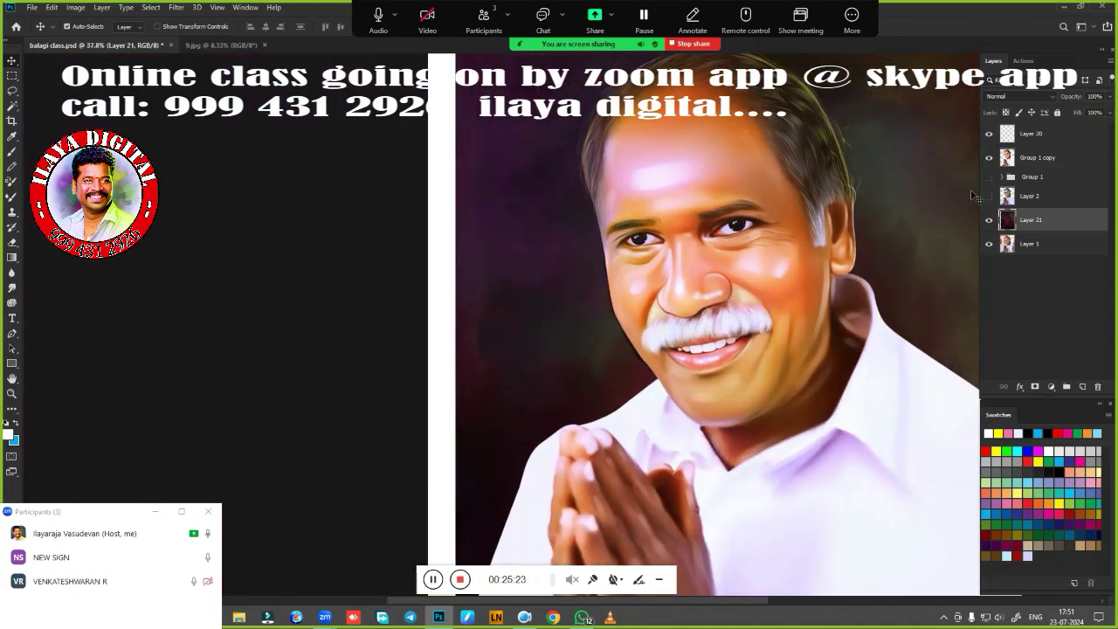
{"action": "left_click", "coordinate": [993, 175]}
{"action": "left_click", "coordinate": [1001, 177]}
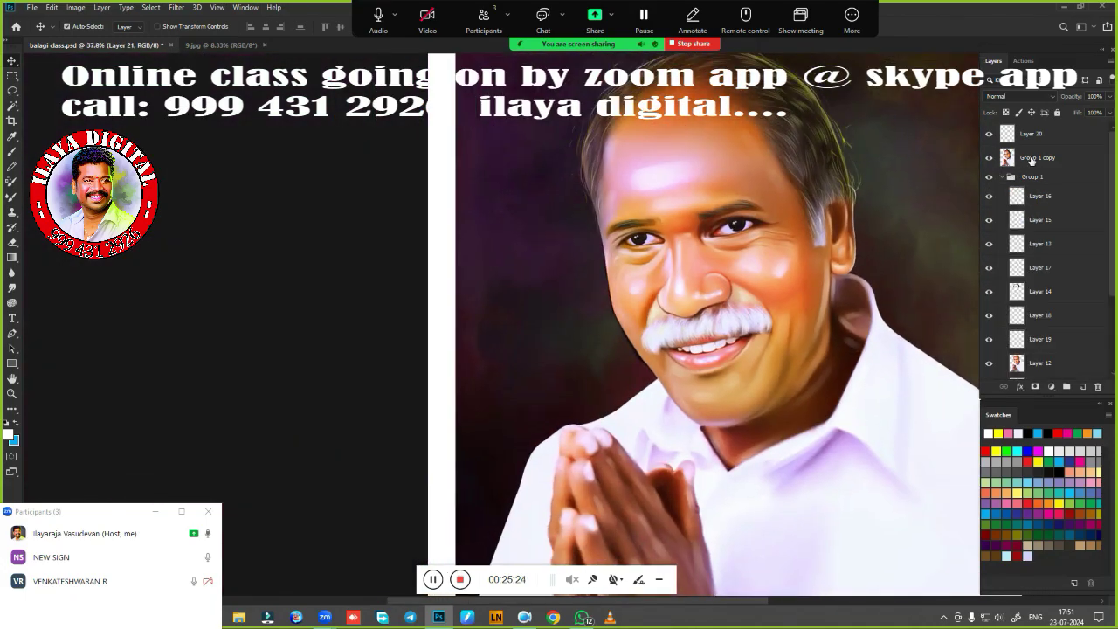
{"action": "left_click", "coordinate": [1030, 160]}
{"action": "key", "text": "Delete"}
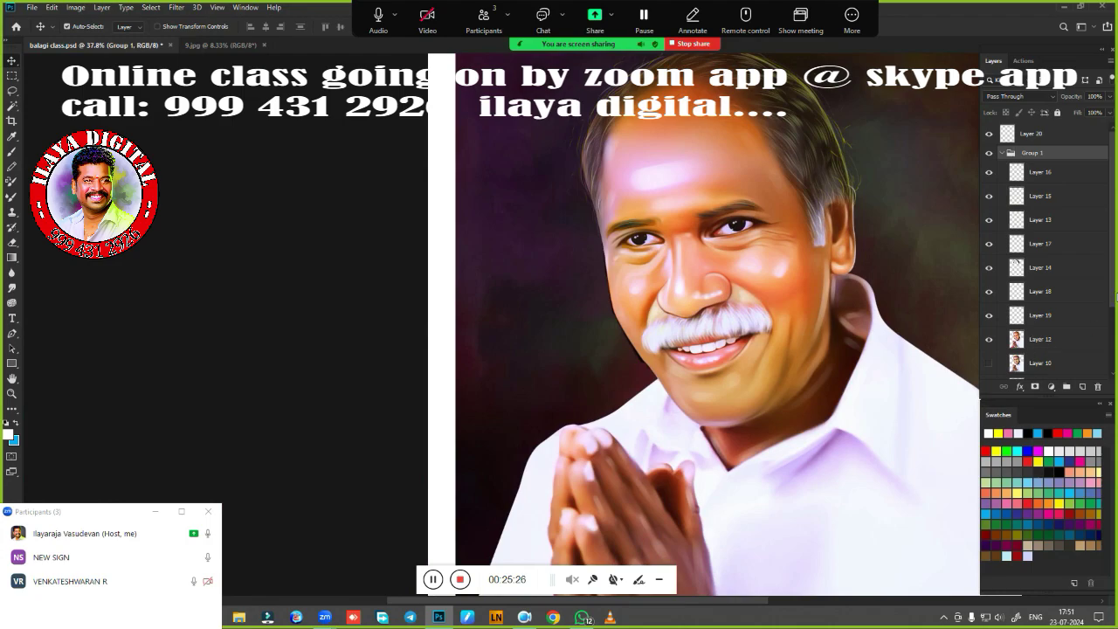
Load Layer 2's outline as an inverted, feathered selection, remove the dark fringe around the figure from the painting layers in Group 1, and deselect
{"action": "scroll", "coordinate": [1016, 262], "scroll_direction": "down", "scroll_amount": 2}
{"action": "left_click", "coordinate": [1007, 366], "text": "ctrl"}
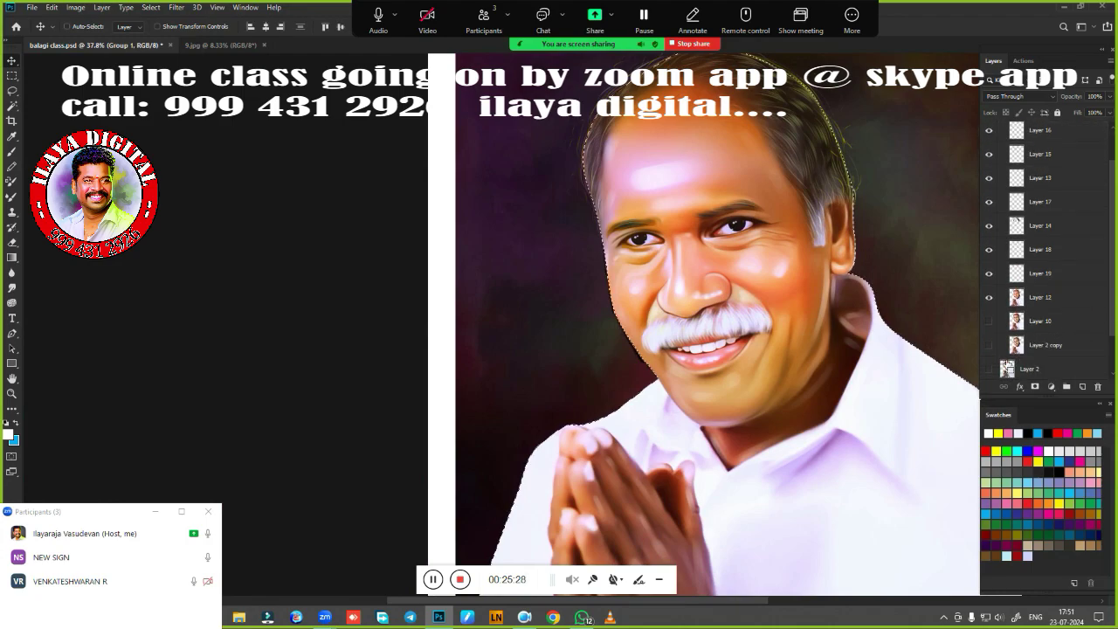
{"action": "left_click", "coordinate": [1056, 291]}
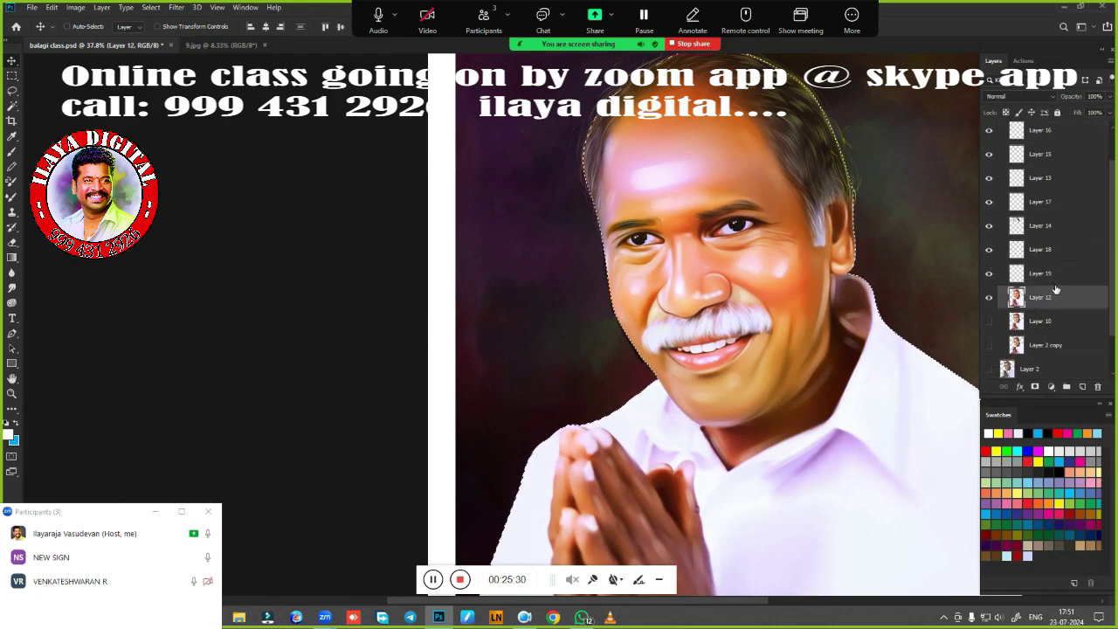
{"action": "key", "text": "shift+F6"}
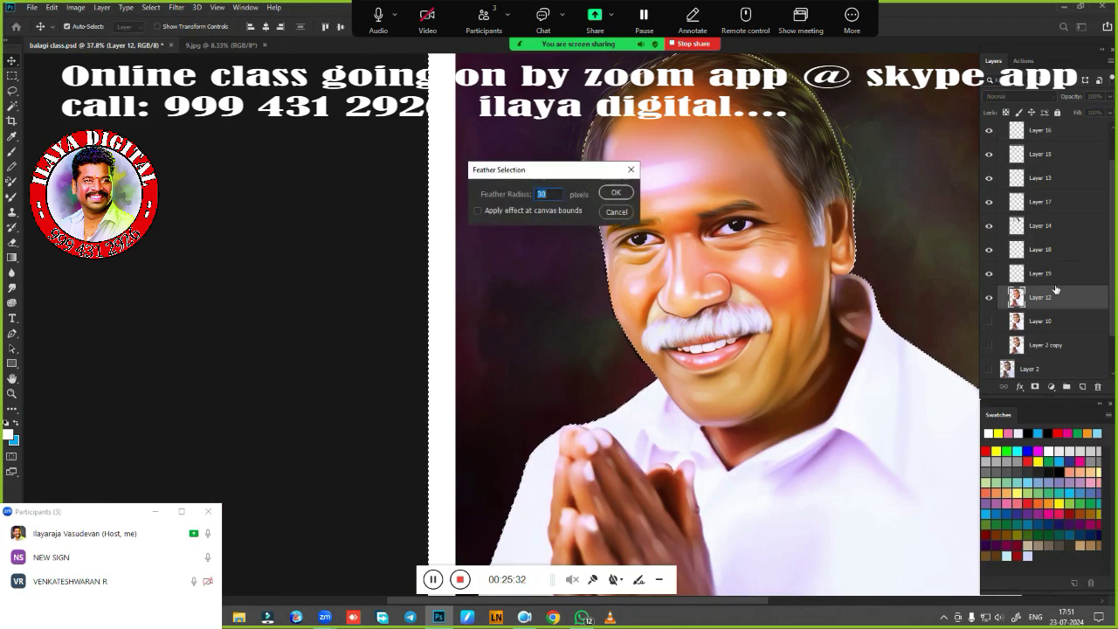
{"action": "key", "text": "Return"}
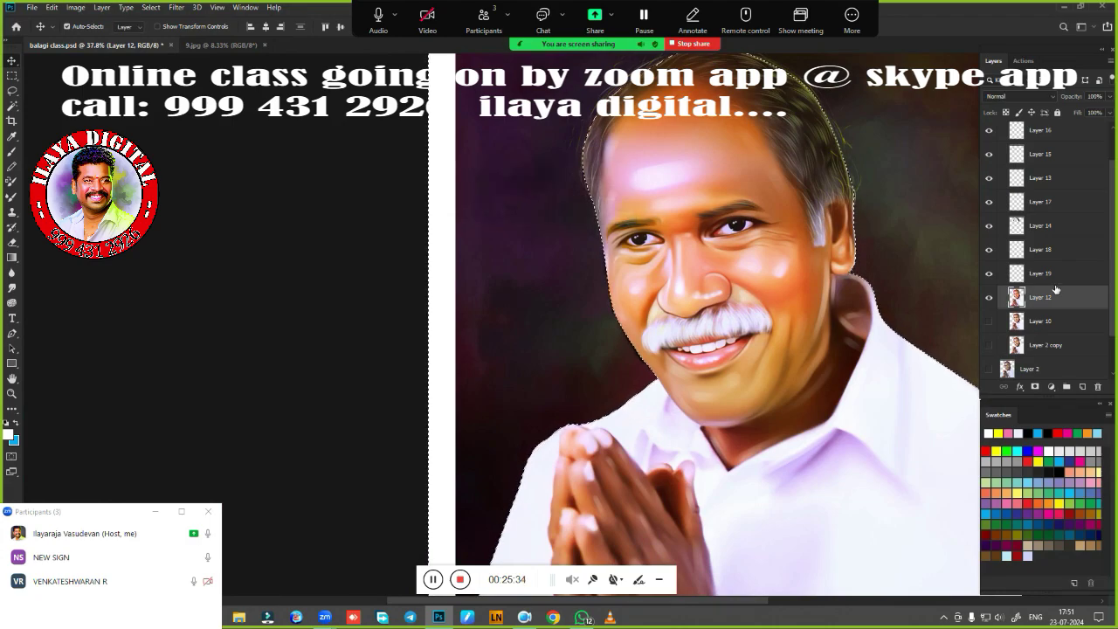
{"action": "key", "text": "alt+bracketright"}
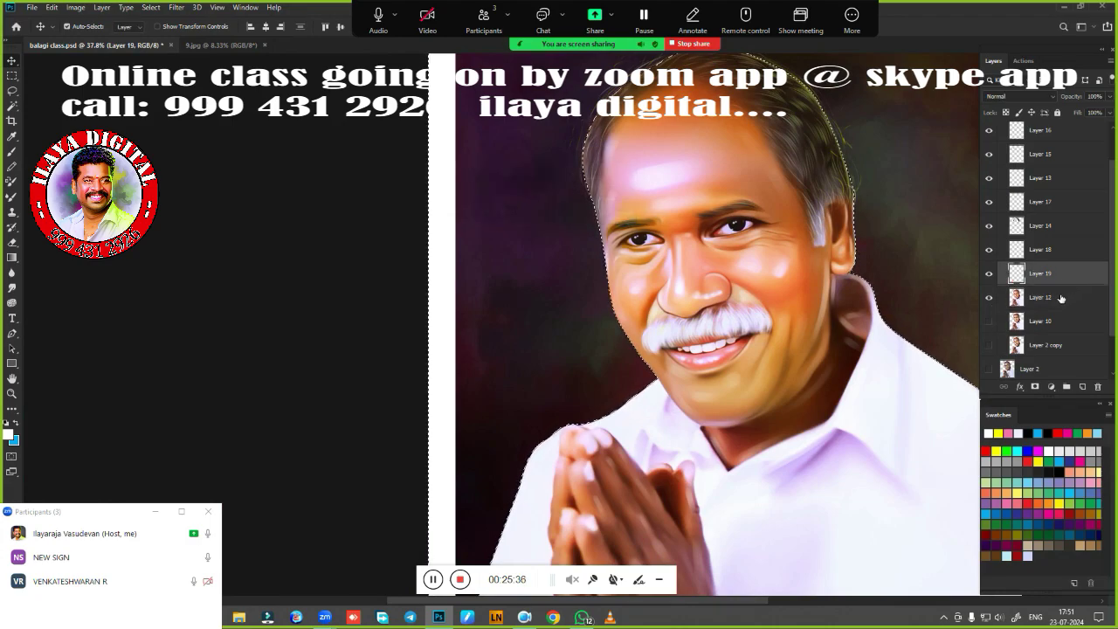
{"action": "key", "text": "ctrl+d"}
{"action": "left_click_drag", "start_coordinate": [755, 393], "coordinate": [815, 422]}
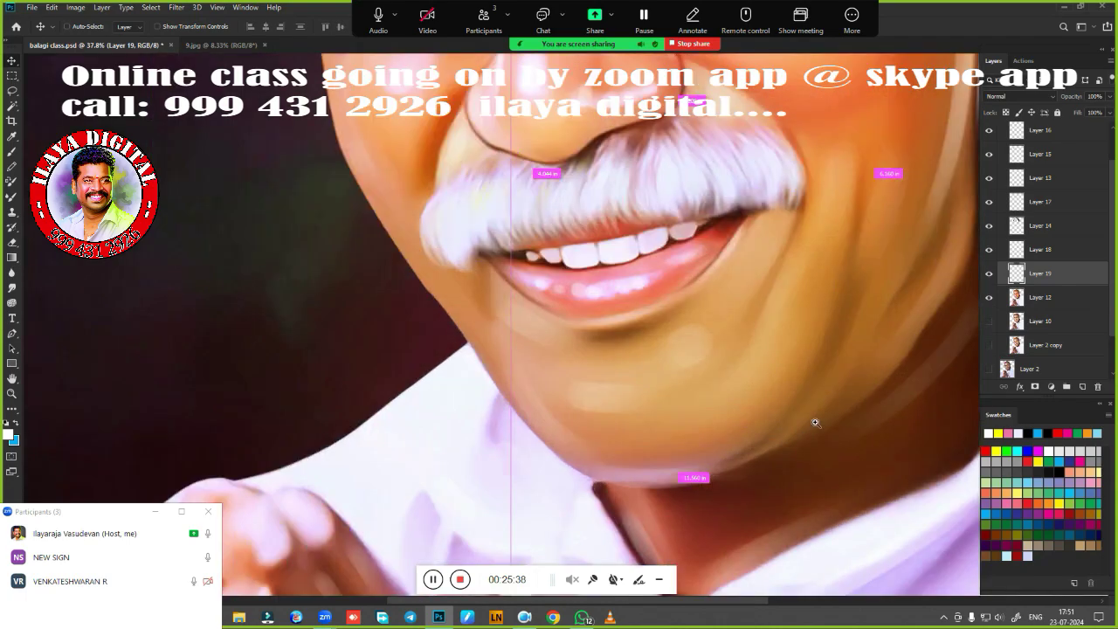
{"action": "scroll", "coordinate": [815, 423], "scroll_direction": "down", "scroll_amount": 5}
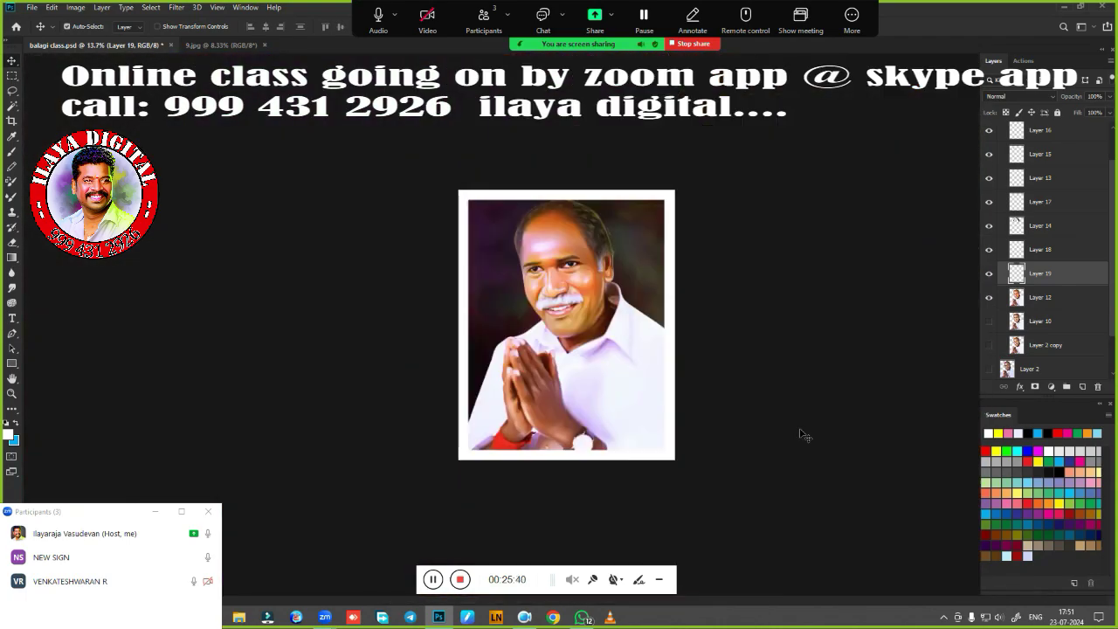
Resample the 12 x 15 inch image to a resolution of 450 pixels/inch
{"action": "key", "text": "ctrl+alt+i"}
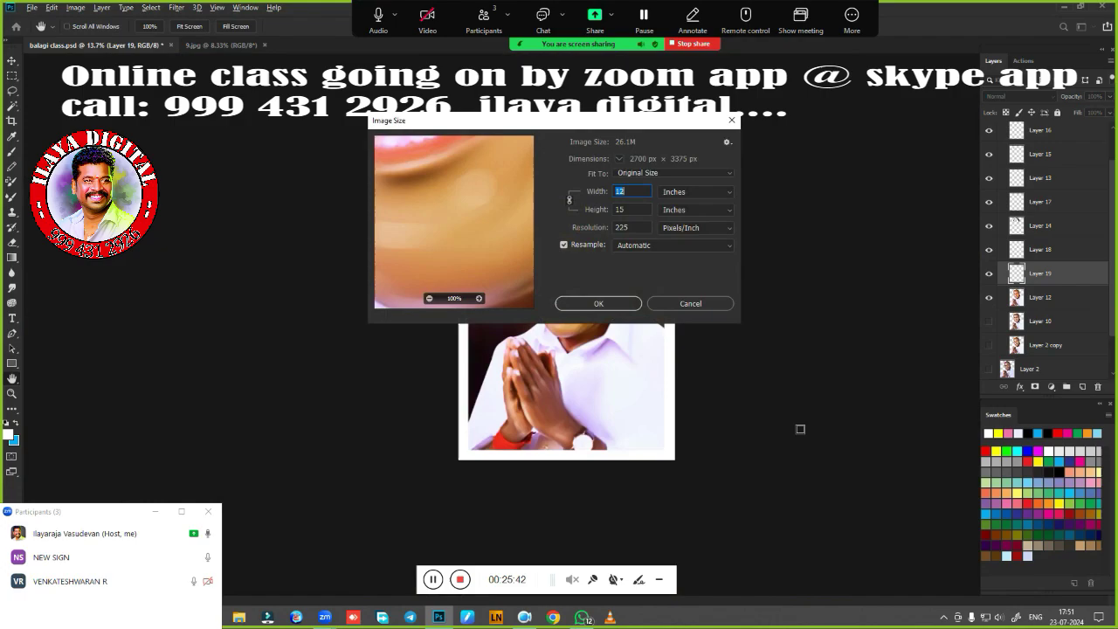
{"action": "left_click", "coordinate": [637, 228]}
{"action": "type", "text": "400"}
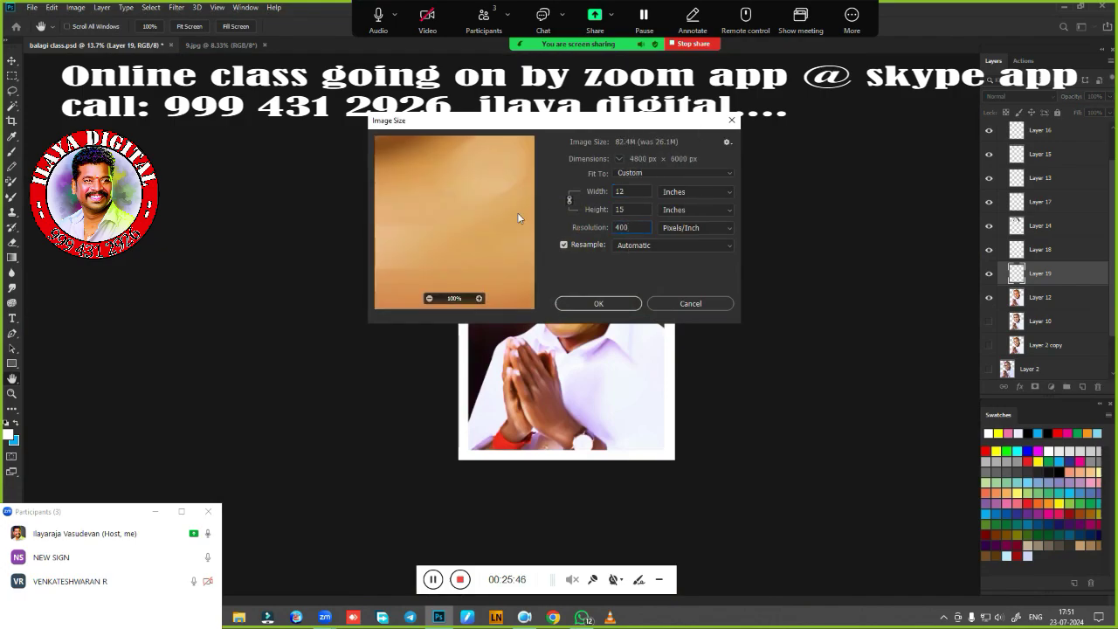
{"action": "key", "text": "BackSpace"}
{"action": "key", "text": "BackSpace"}
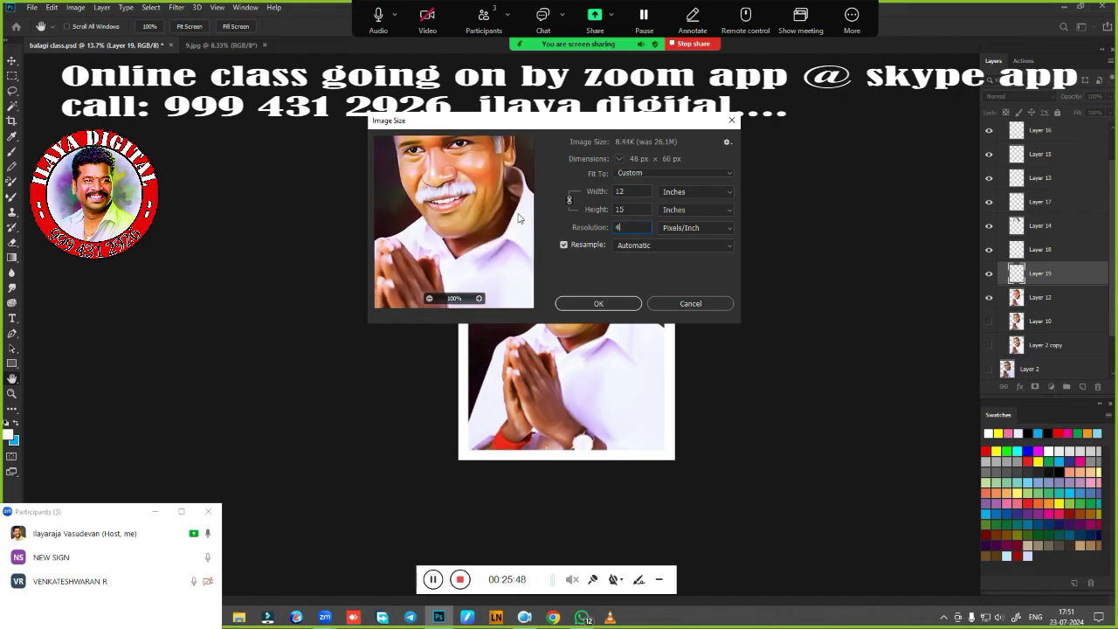
{"action": "type", "text": "50"}
{"action": "key", "text": "Return"}
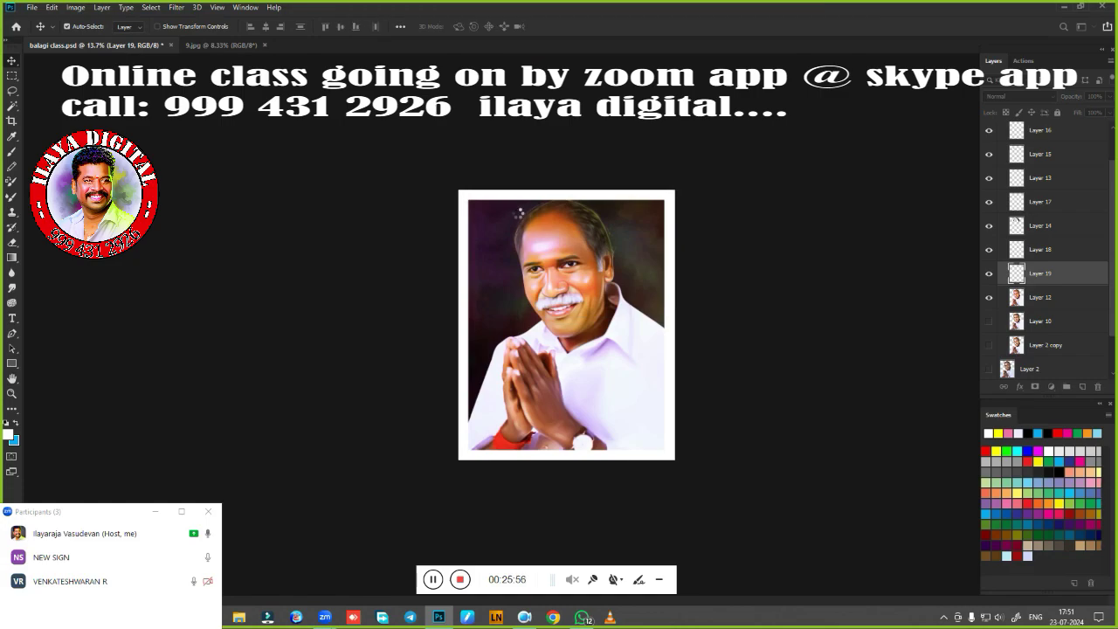
{"action": "key", "text": "ctrl+z"}
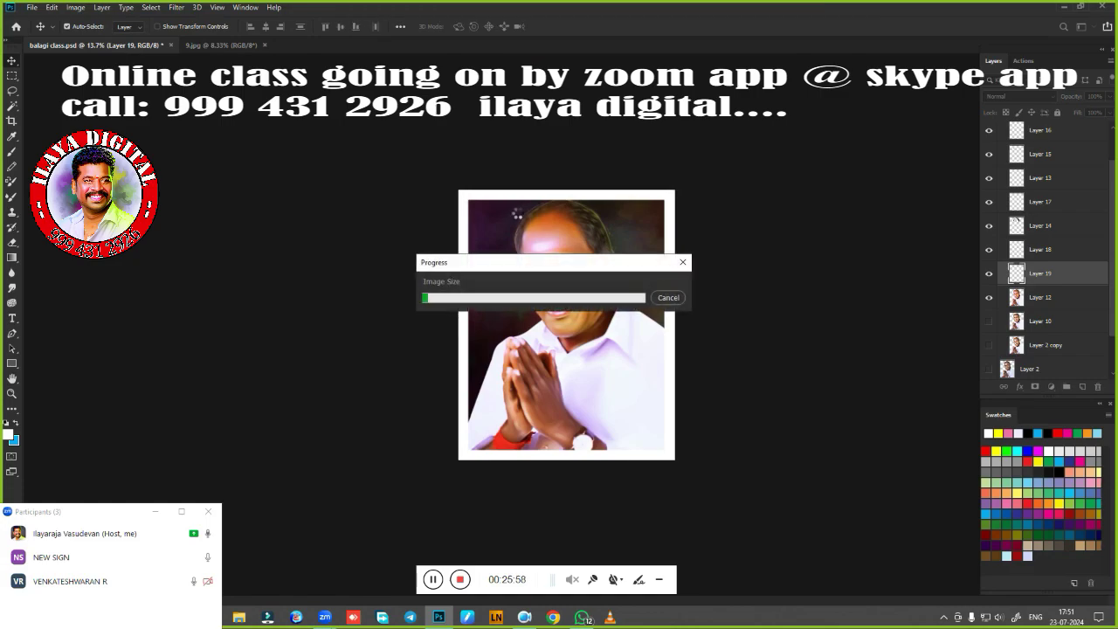